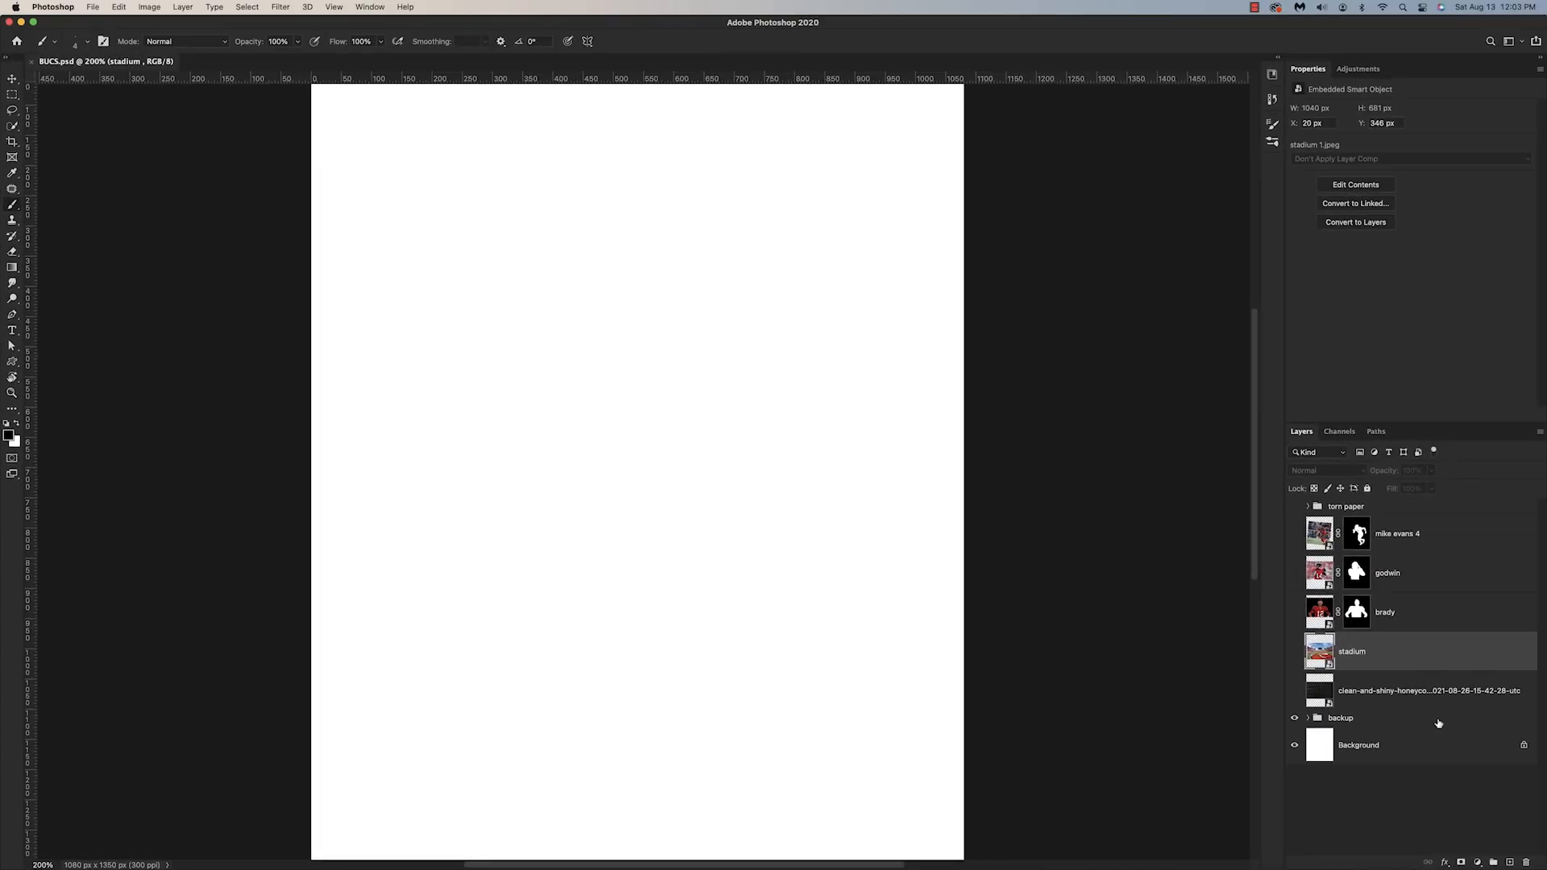
Step: Add a solid color fill layer in near-black 0f0f0f above the backup group
{"action": "left_click", "coordinate": [1438, 723]}
{"action": "left_click", "coordinate": [1477, 863]}
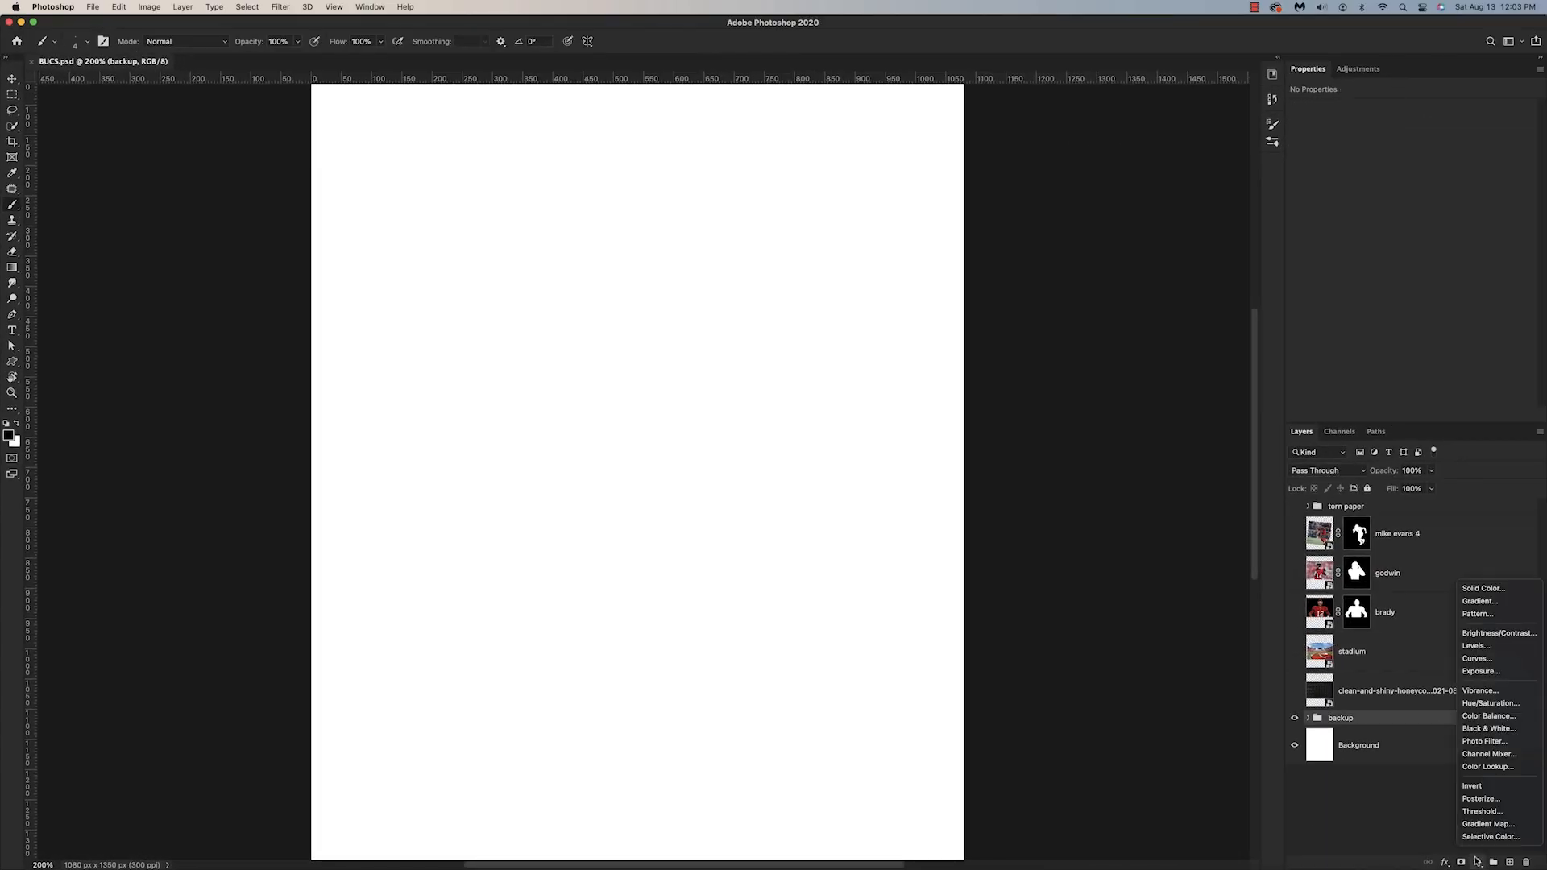
{"action": "left_click", "coordinate": [1475, 589]}
{"action": "left_click_drag", "start_coordinate": [990, 397], "coordinate": [968, 417]}
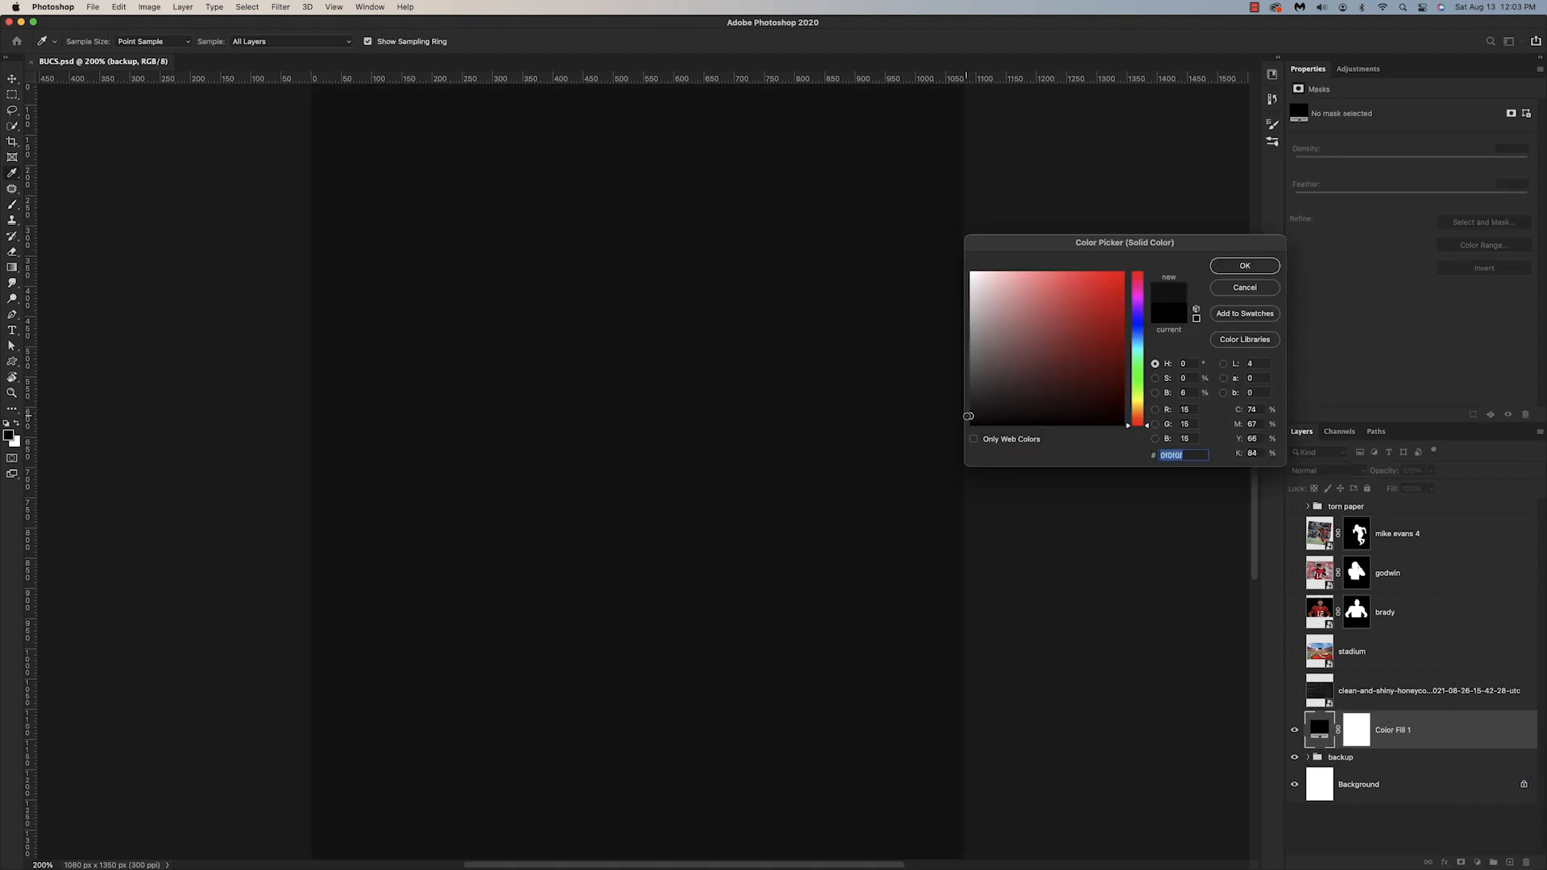
{"action": "left_click", "coordinate": [1243, 266]}
Step: Preview the mike evans 4 and godwin cutouts, and leave only the brady cutout shown over the dark fill
{"action": "left_click", "coordinate": [1293, 540]}
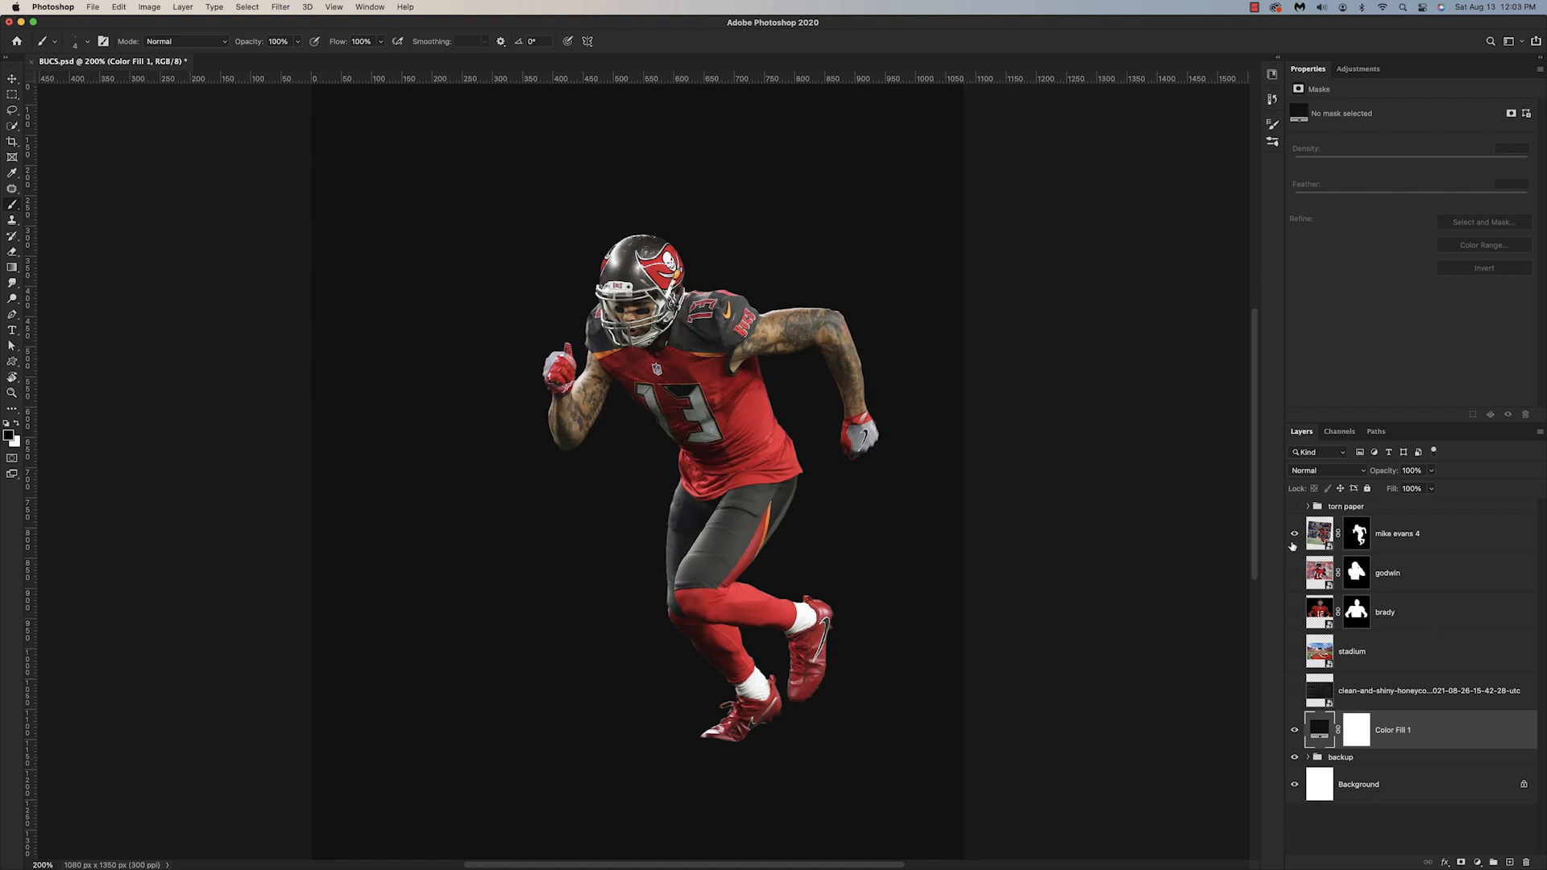
{"action": "left_click", "coordinate": [1292, 546]}
{"action": "left_click", "coordinate": [1294, 577]}
{"action": "left_click", "coordinate": [1294, 578]}
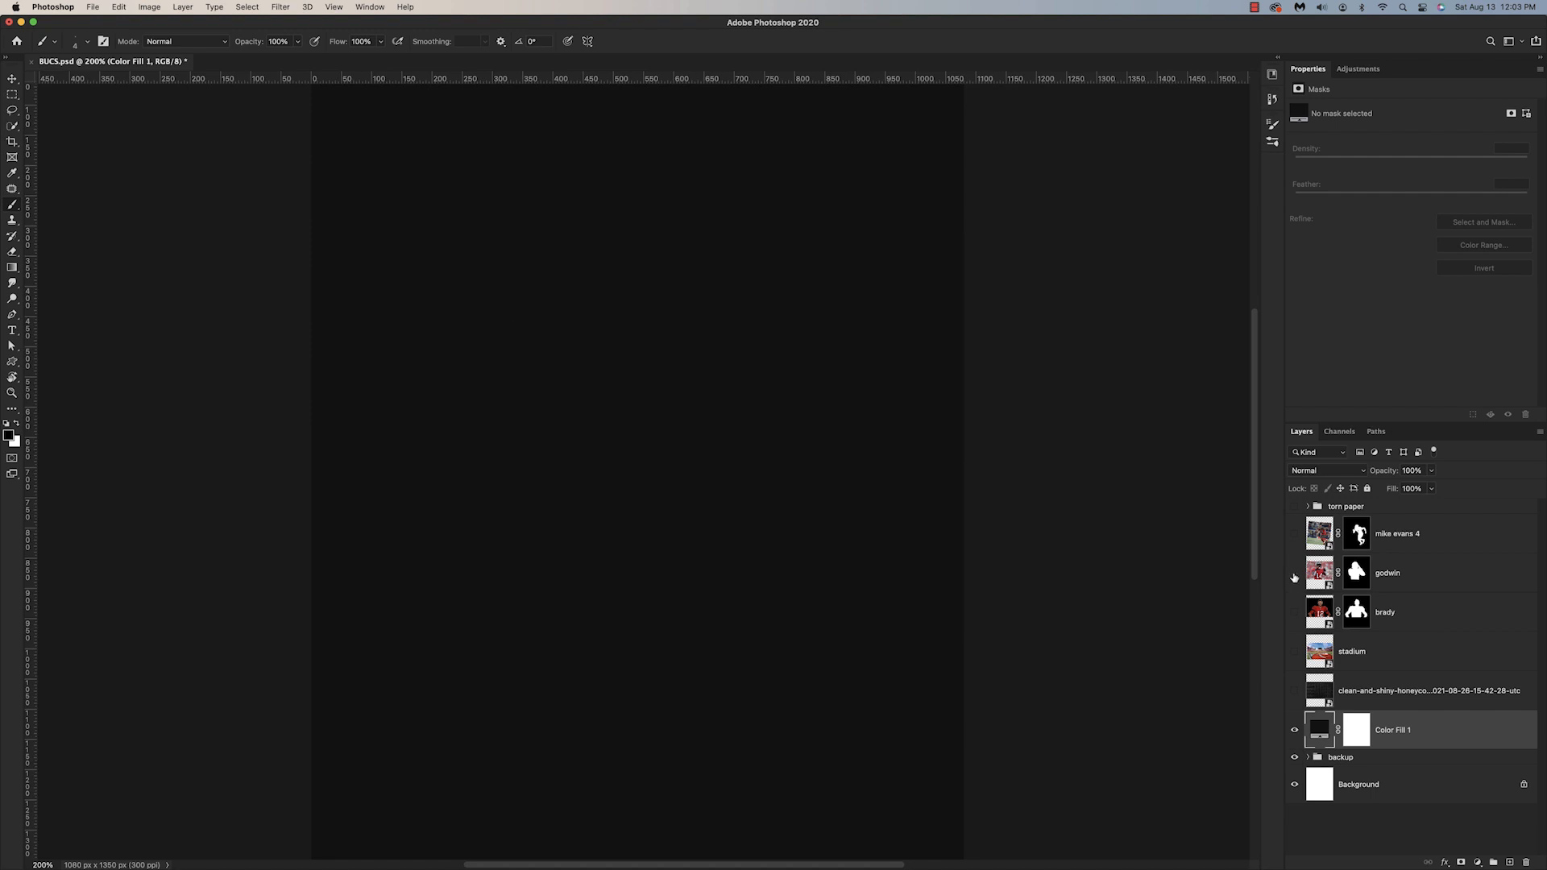
{"action": "left_click", "coordinate": [1295, 611]}
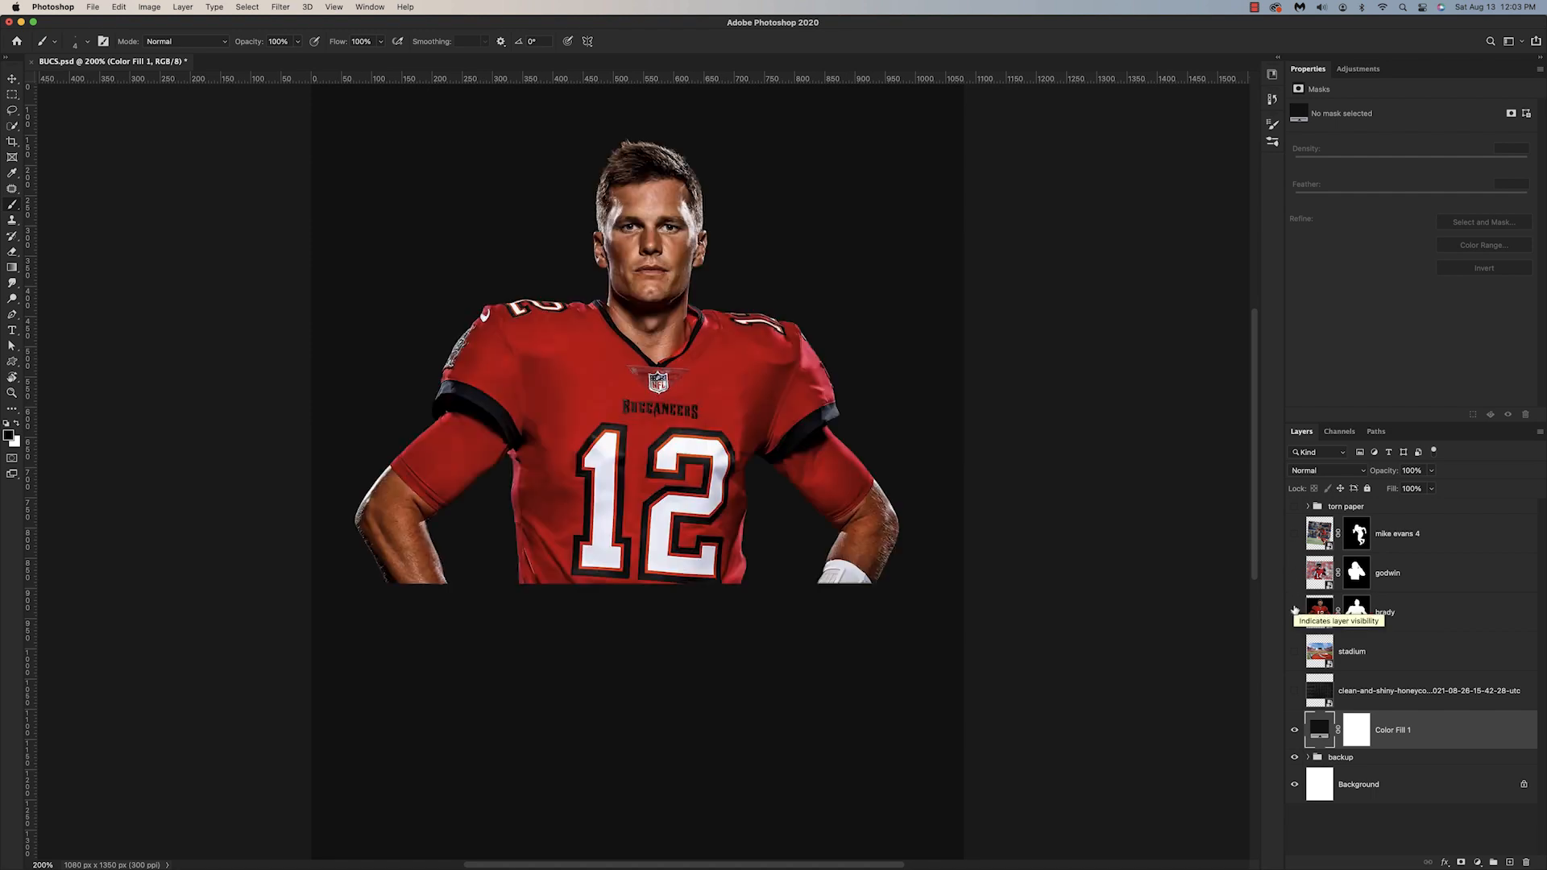
Step: Scale the brady layer to about 122 percent so his arms span the full canvas width
{"action": "scroll", "coordinate": [1013, 537], "scroll_direction": "up", "scroll_amount": 5}
{"action": "scroll", "coordinate": [1014, 537], "scroll_direction": "left", "scroll_amount": 2}
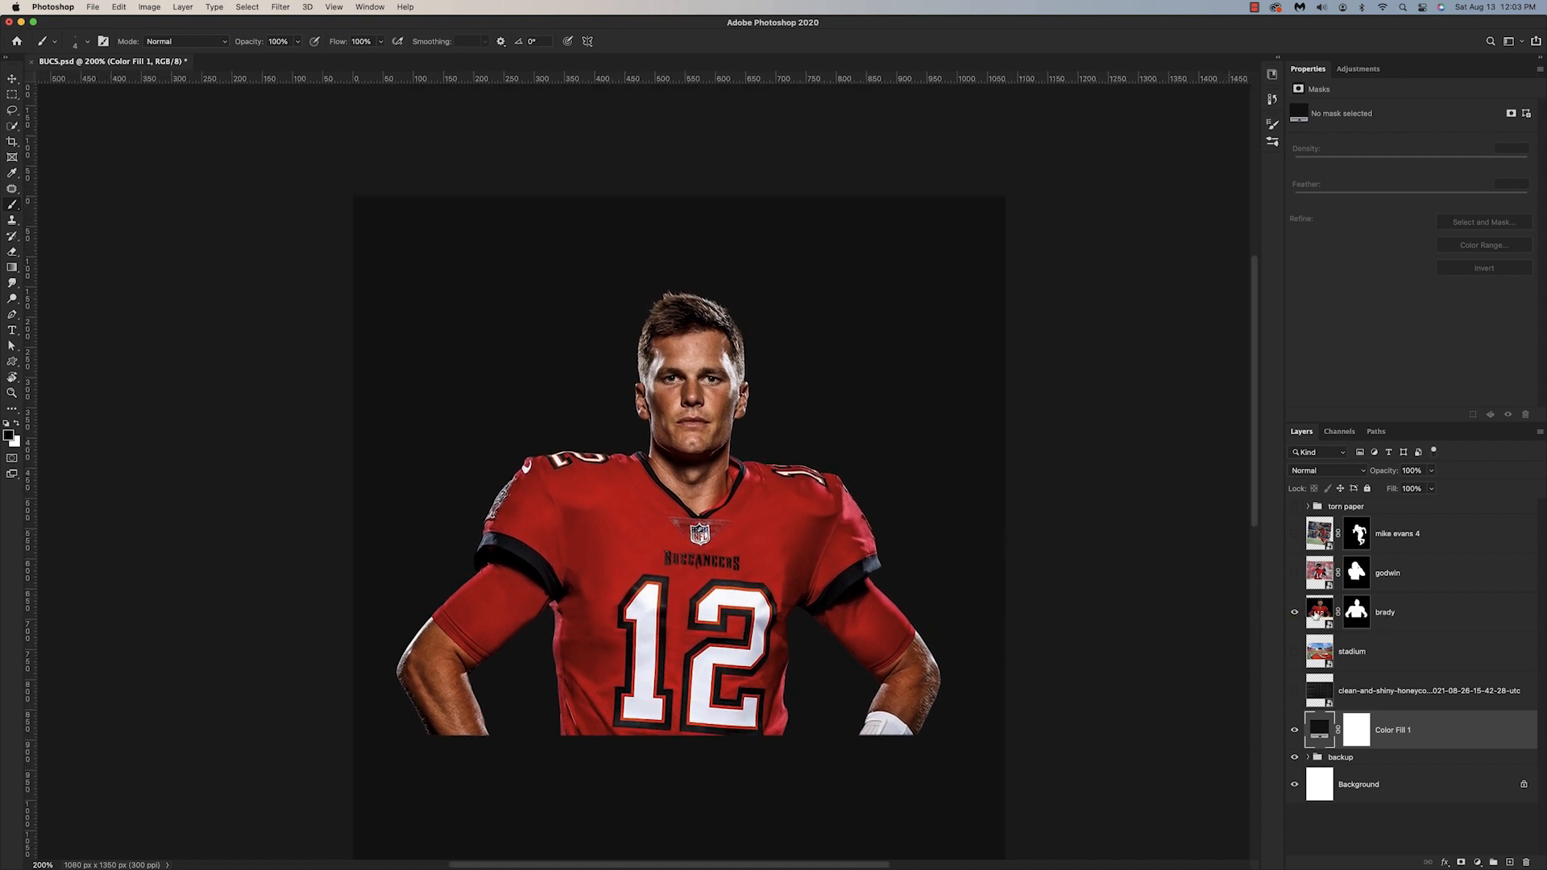
{"action": "left_click", "coordinate": [1317, 615]}
{"action": "key", "text": "super+t"}
{"action": "left_click_drag", "start_coordinate": [1006, 490], "coordinate": [1085, 491]}
{"action": "scroll", "coordinate": [652, 524], "scroll_direction": "down", "scroll_amount": 5}
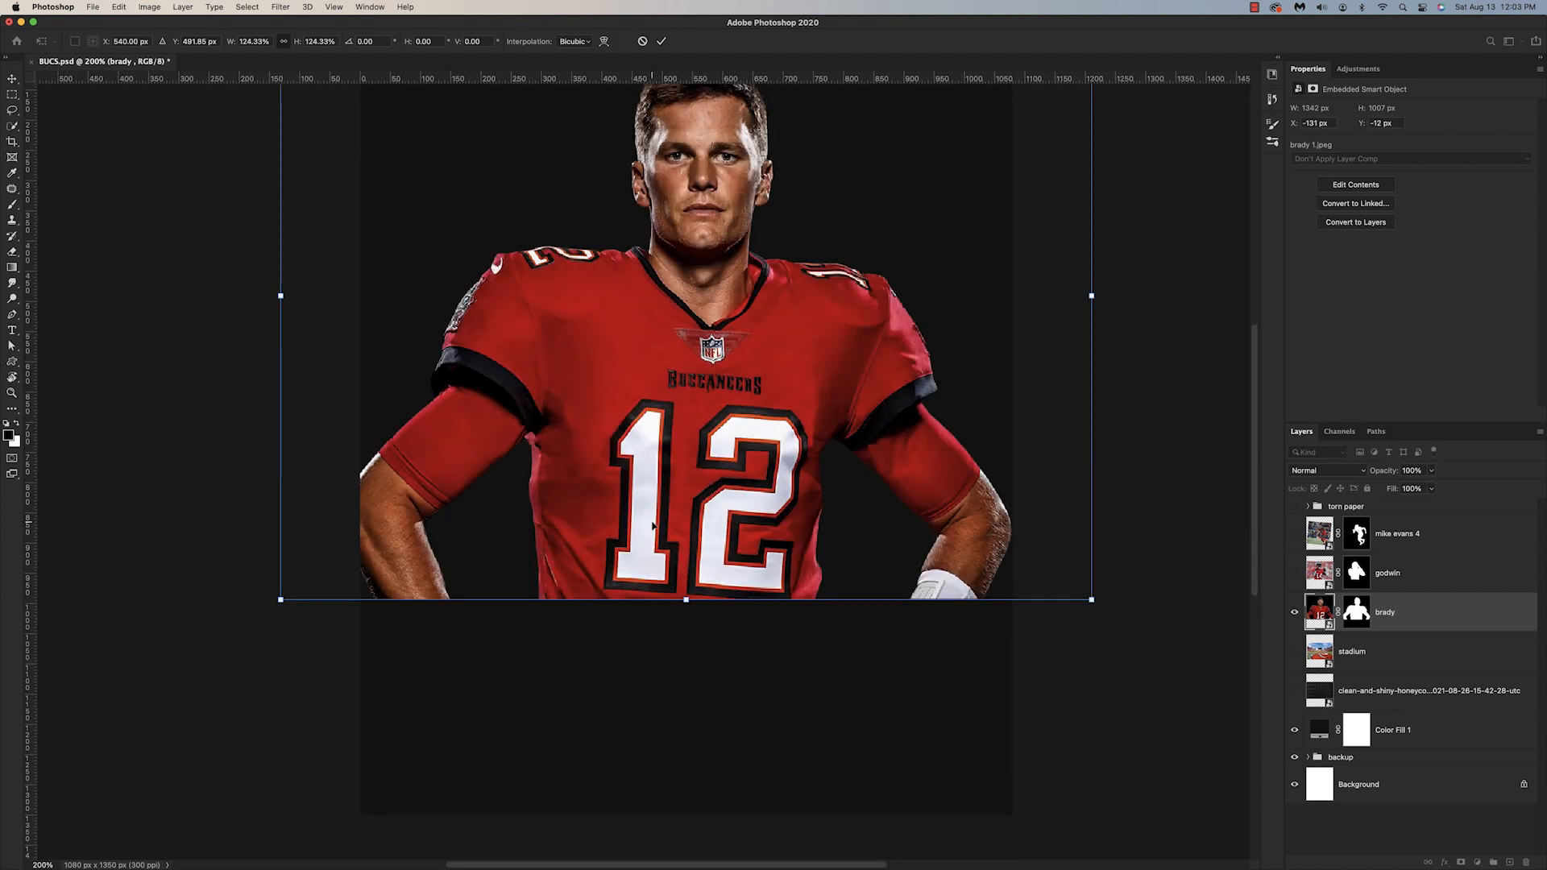
{"action": "scroll", "coordinate": [653, 525], "scroll_direction": "up", "scroll_amount": 5}
{"action": "left_click_drag", "start_coordinate": [266, 506], "coordinate": [280, 506]}
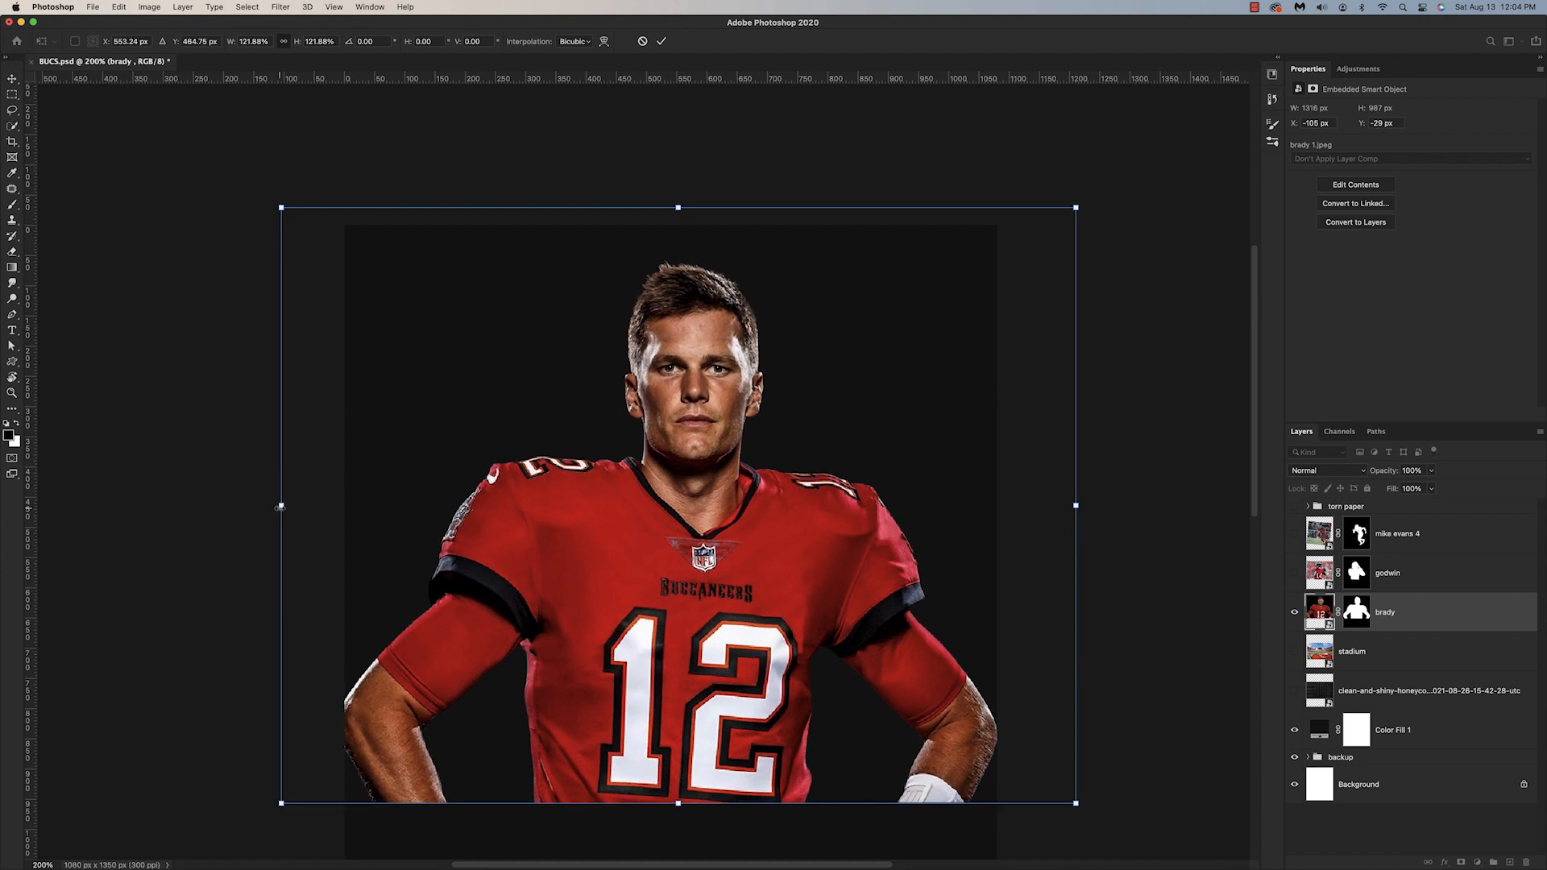
{"action": "scroll", "coordinate": [306, 507], "scroll_direction": "down", "scroll_amount": 2}
{"action": "key", "text": "Return"}
{"action": "key", "text": "b"}
Step: Show the godwin layer and place the player in front of Brady's shoulder on the canvas's right side
{"action": "left_click", "coordinate": [1295, 573]}
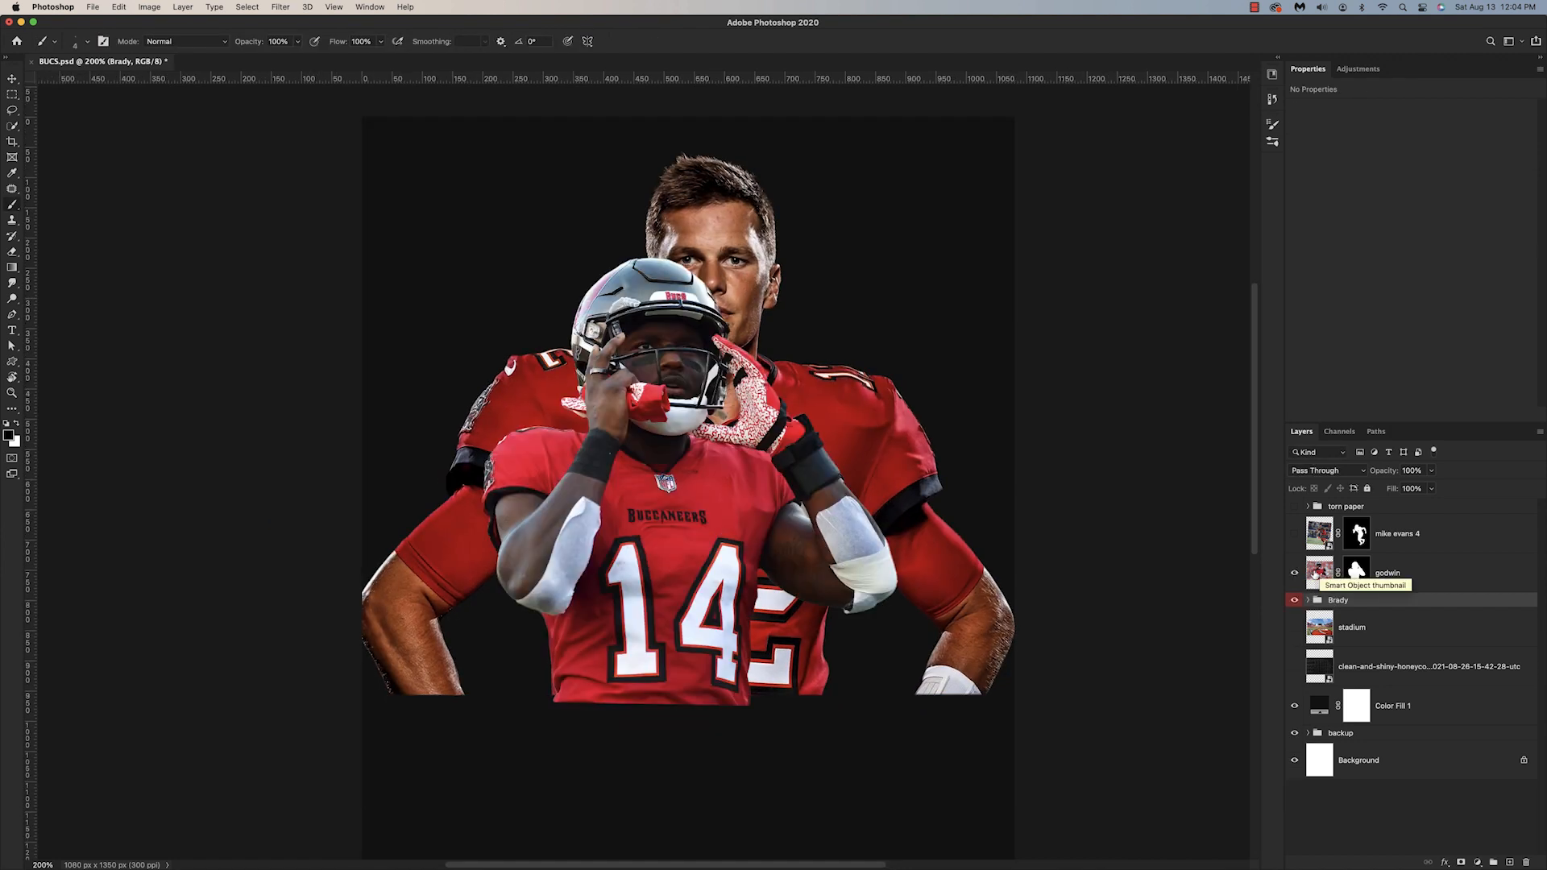
{"action": "left_click", "coordinate": [1316, 574]}
{"action": "key", "text": "ctrl+t"}
{"action": "left_click_drag", "start_coordinate": [547, 387], "coordinate": [918, 364]}
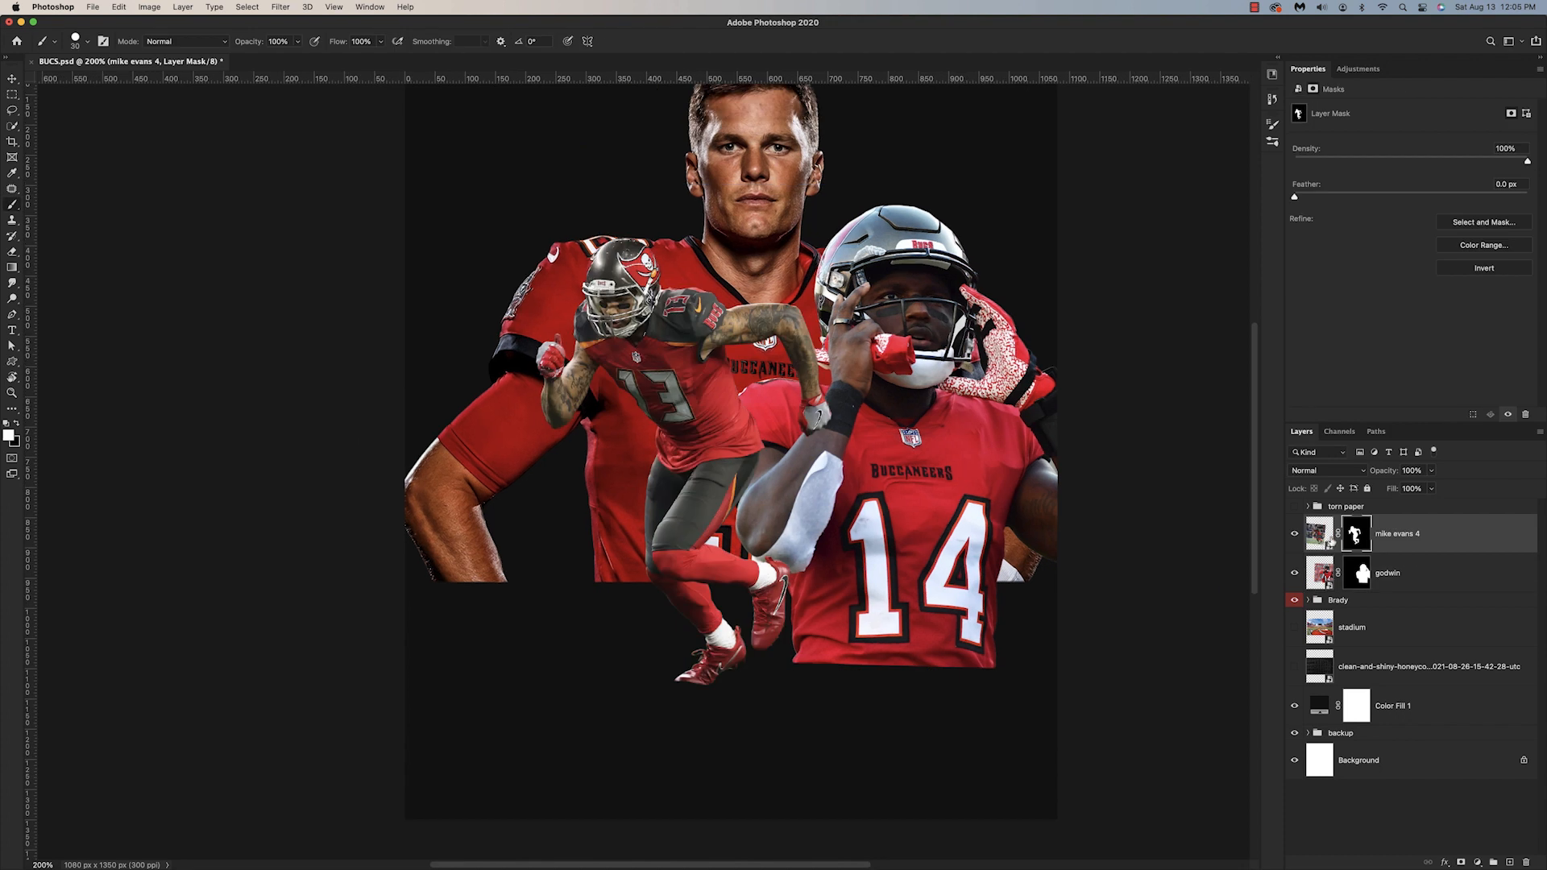
Step: Move the mike evans 4 player down so his feet sit near the canvas's lower edge
{"action": "left_click", "coordinate": [1319, 533]}
{"action": "key", "text": "ctrl+t"}
{"action": "left_click_drag", "start_coordinate": [701, 448], "coordinate": [711, 556]}
{"action": "key", "text": "Return"}
{"action": "key", "text": "b"}
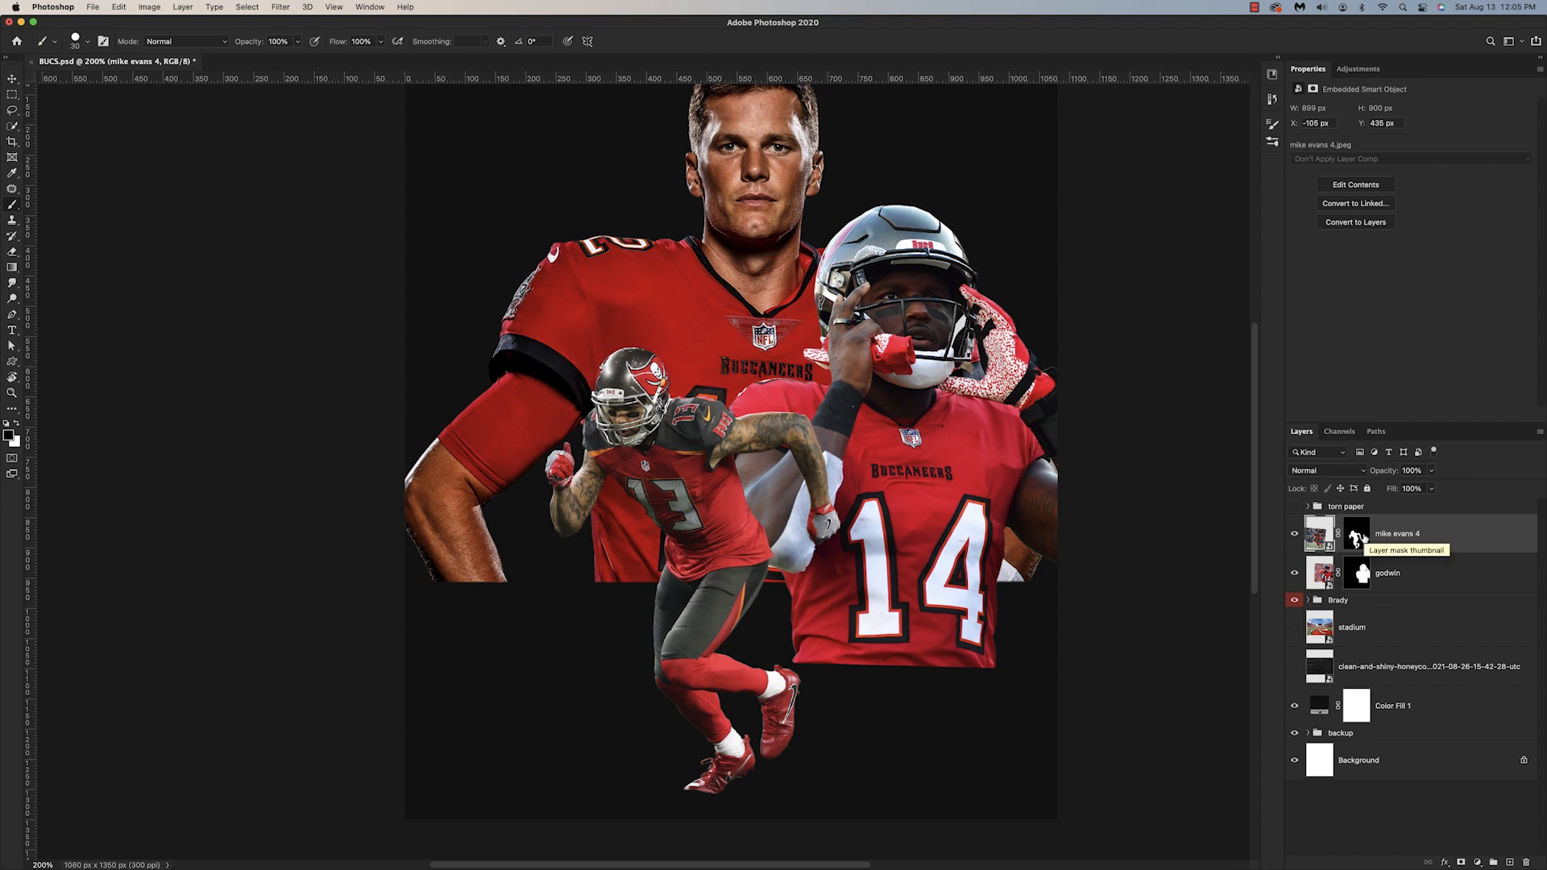
Step: Show the honeycomb texture layer and move it up flush with the canvas's upper edge
{"action": "scroll", "coordinate": [1354, 565], "scroll_direction": "right", "scroll_amount": 2}
{"action": "left_click", "coordinate": [1294, 667]}
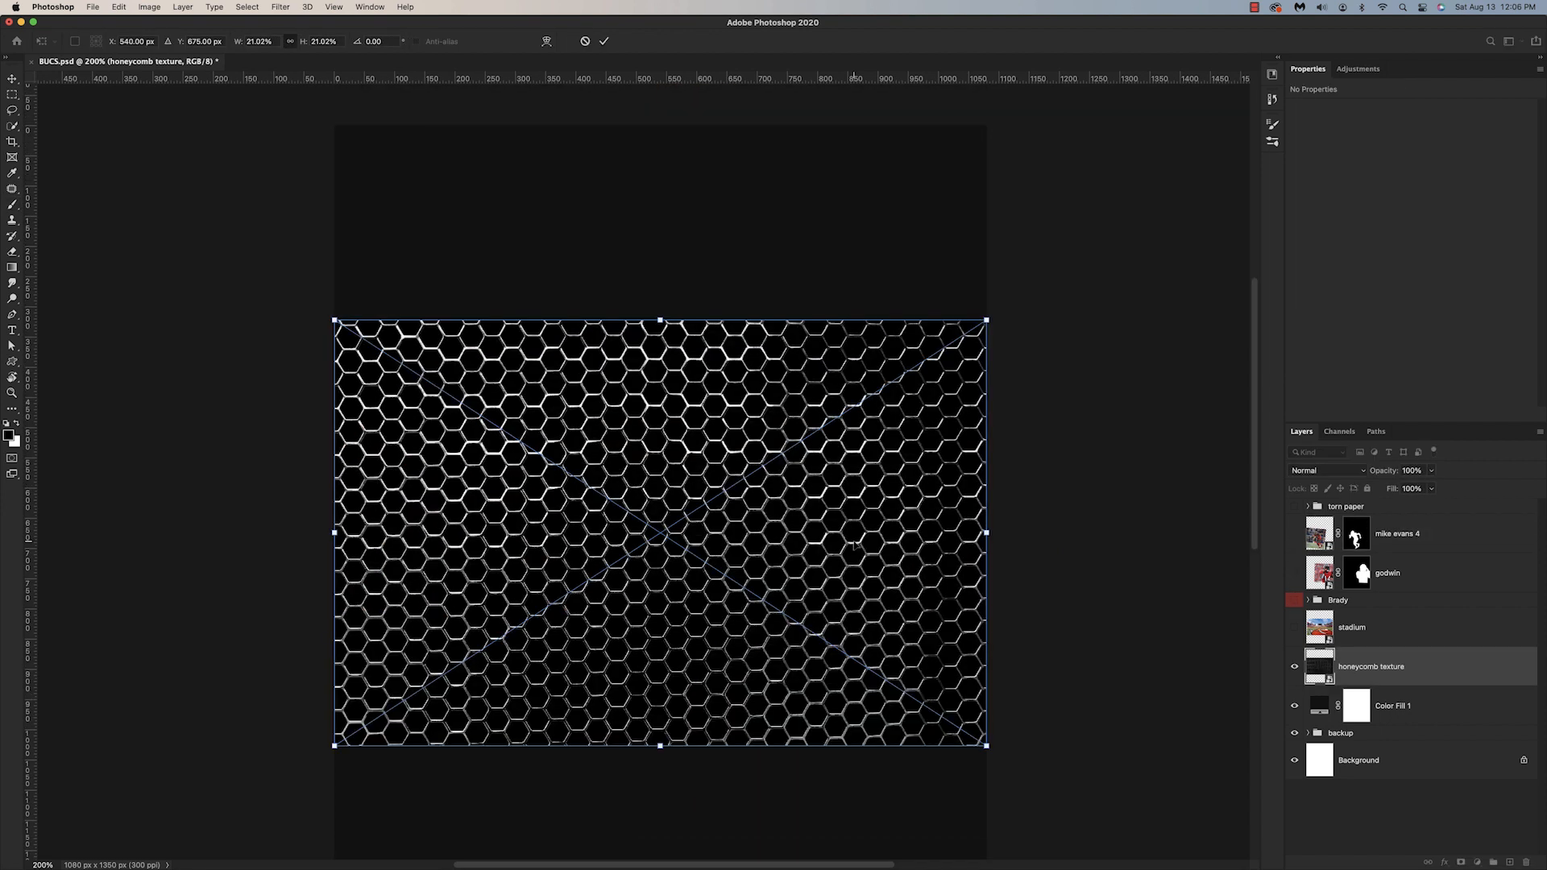
{"action": "left_click_drag", "start_coordinate": [848, 550], "coordinate": [848, 353]}
{"action": "key", "text": "Return"}
{"action": "key", "text": "b"}
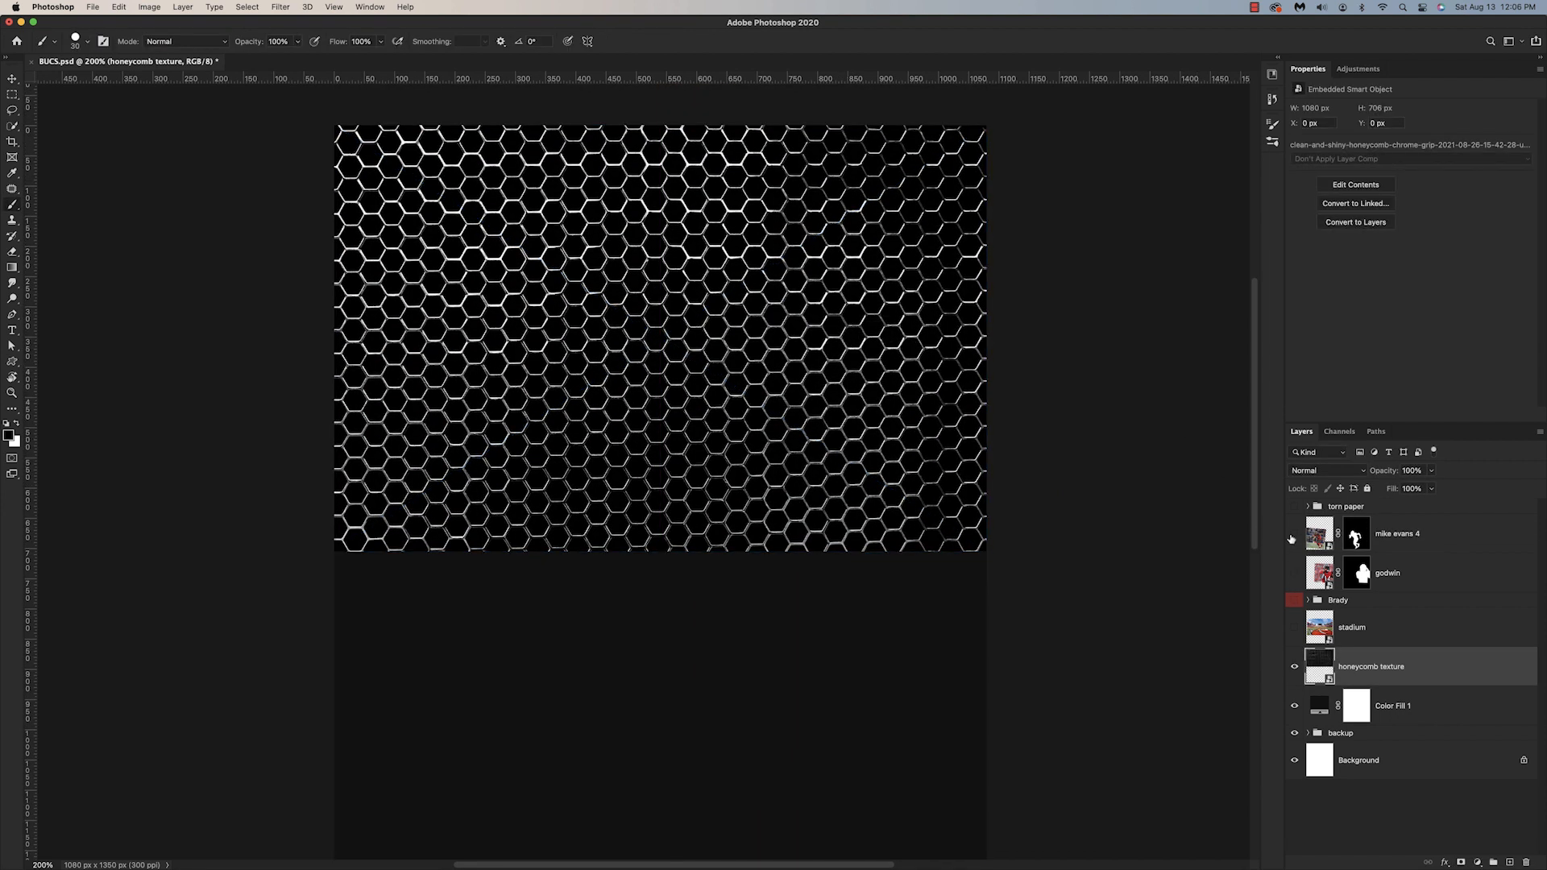
Step: Show the player layers again and shift the Brady group 30 px left and 10 px up
{"action": "left_click", "coordinate": [1295, 578]}
{"action": "left_click", "coordinate": [1295, 600]}
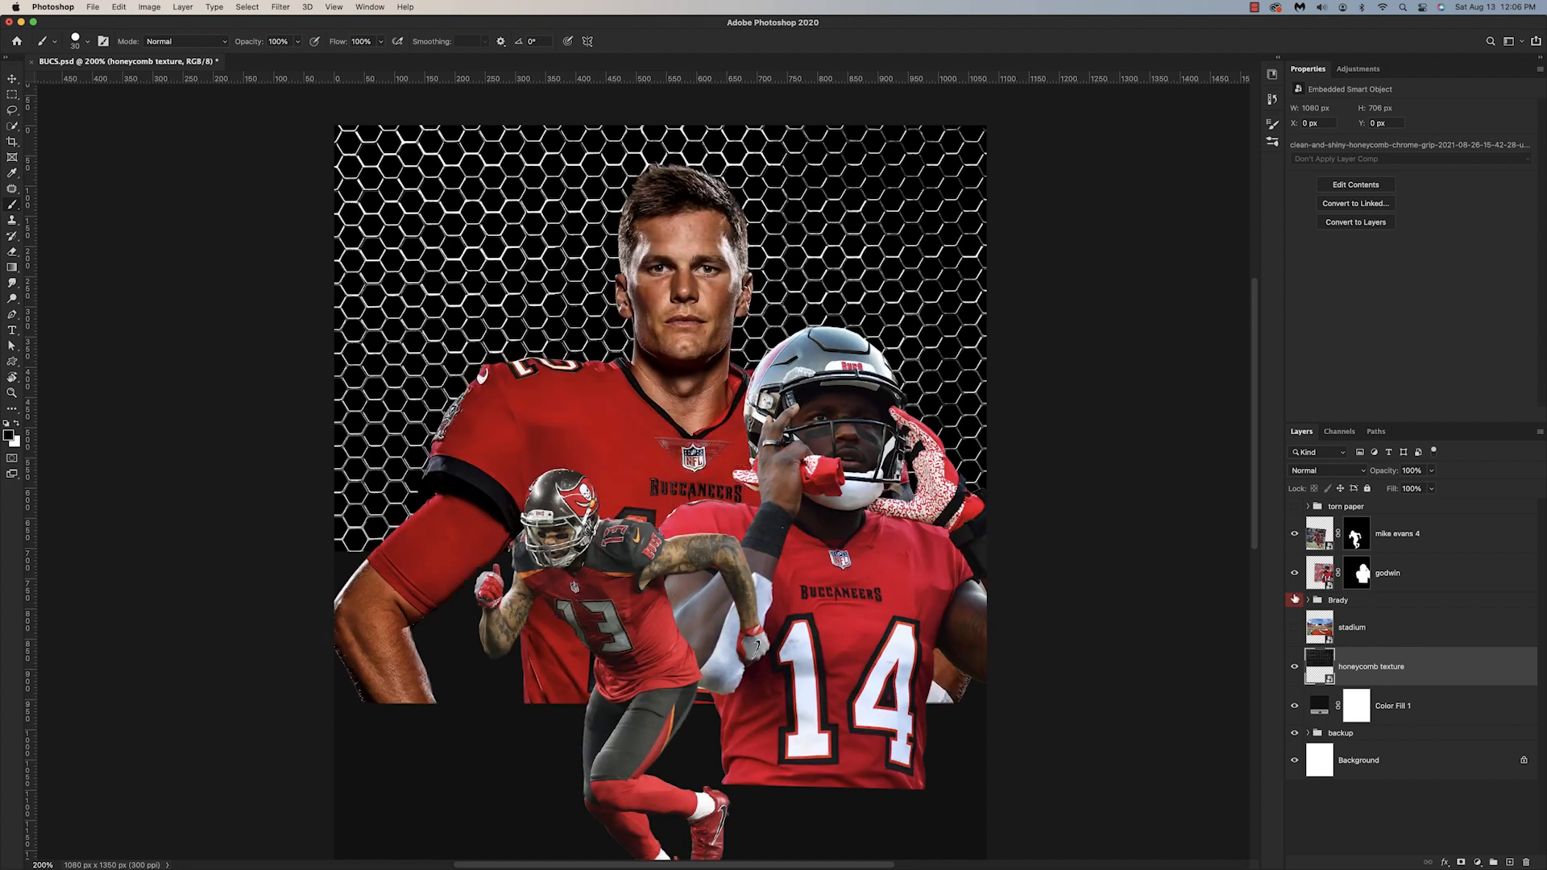
{"action": "left_click", "coordinate": [1334, 601]}
{"action": "key", "text": "ctrl+t"}
{"action": "key", "text": "shift+Left"}
{"action": "key", "text": "shift+Left"}
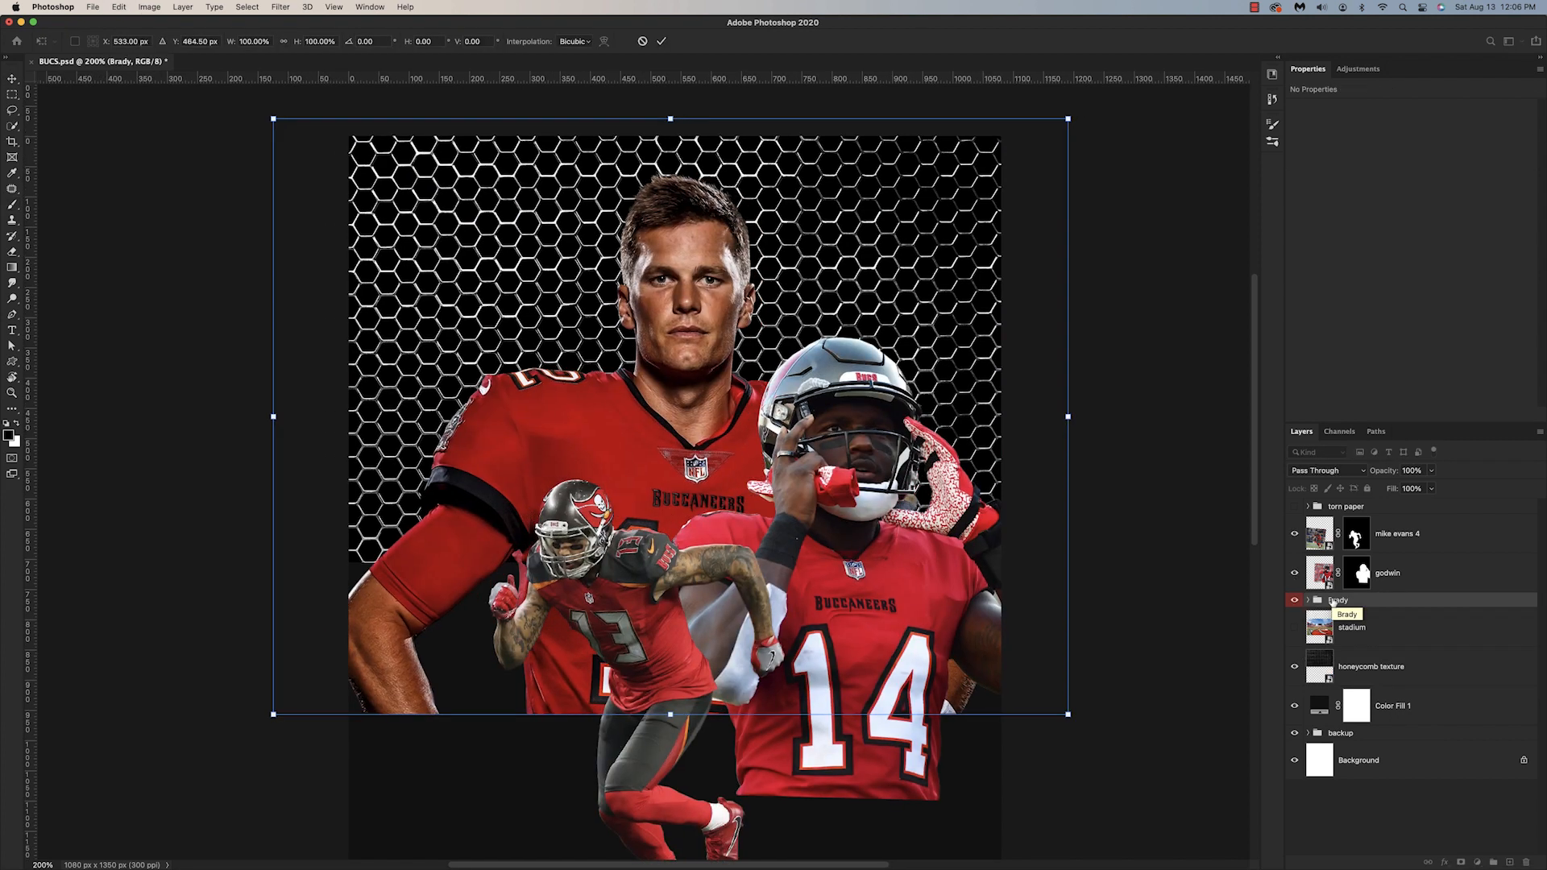
{"action": "key", "text": "shift+Left"}
{"action": "key", "text": "shift+Up"}
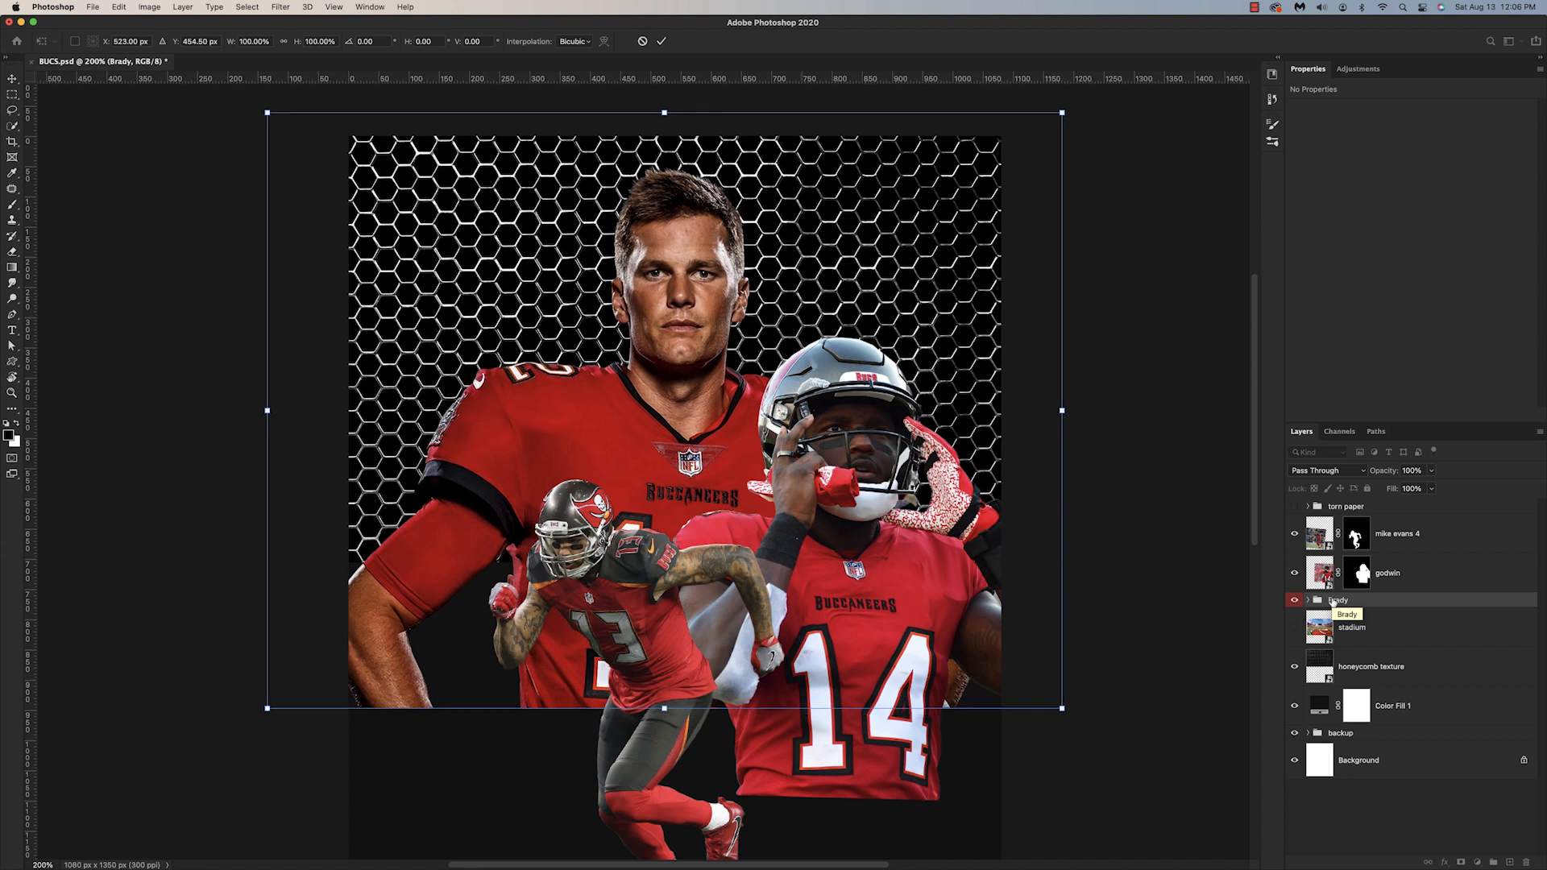
{"action": "key", "text": "Return"}
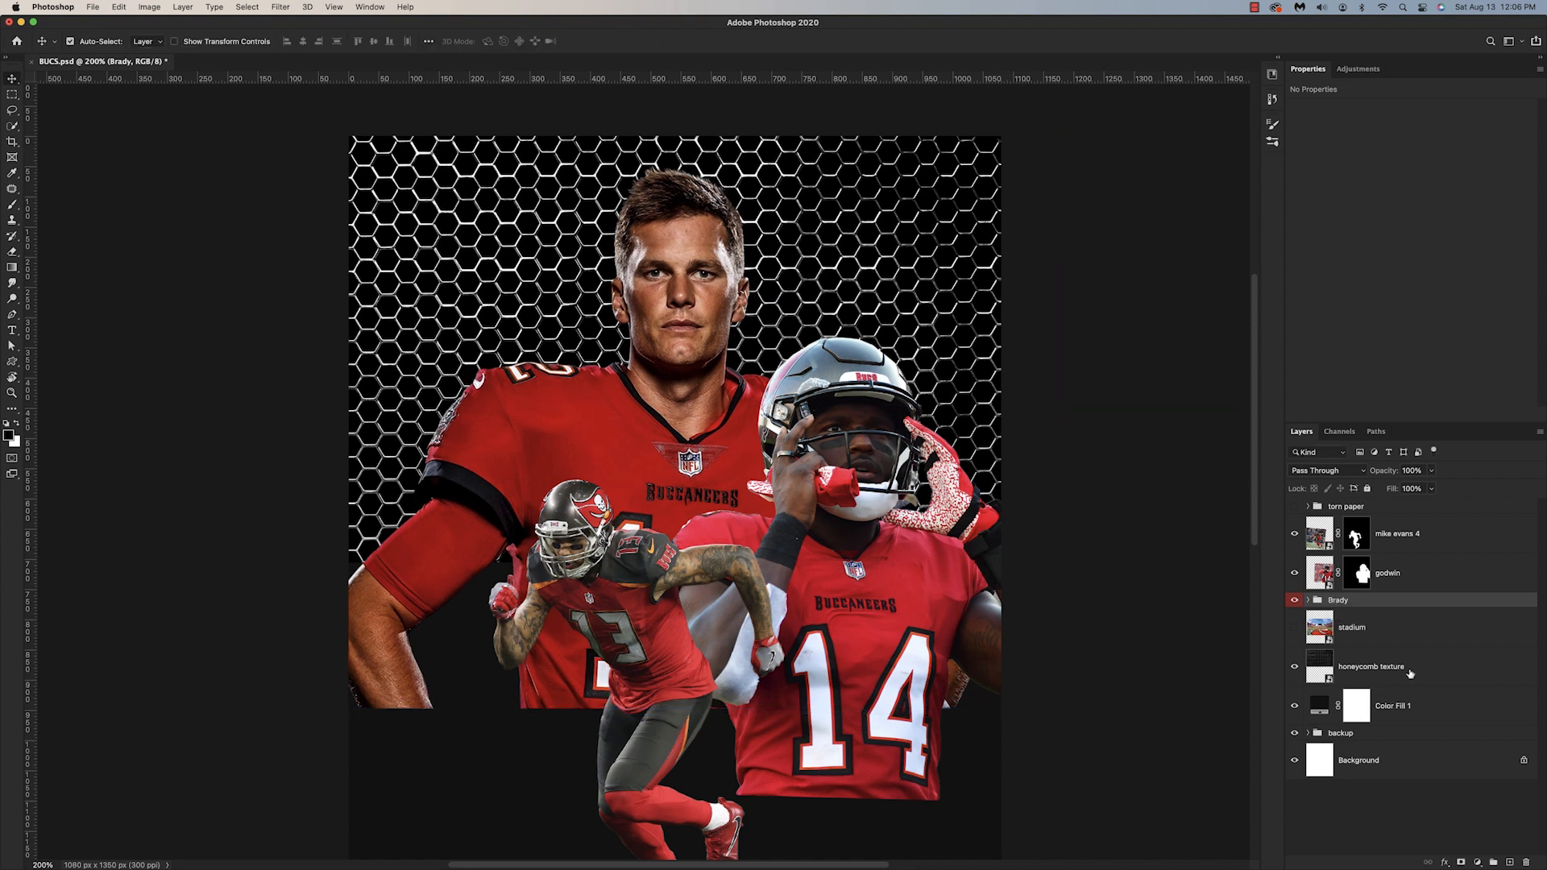
Step: Duplicate the honeycomb texture and place the copy flush with the canvas's lower edge, covering the lower half
{"action": "left_click", "coordinate": [1319, 664]}
{"action": "key", "text": "super+j"}
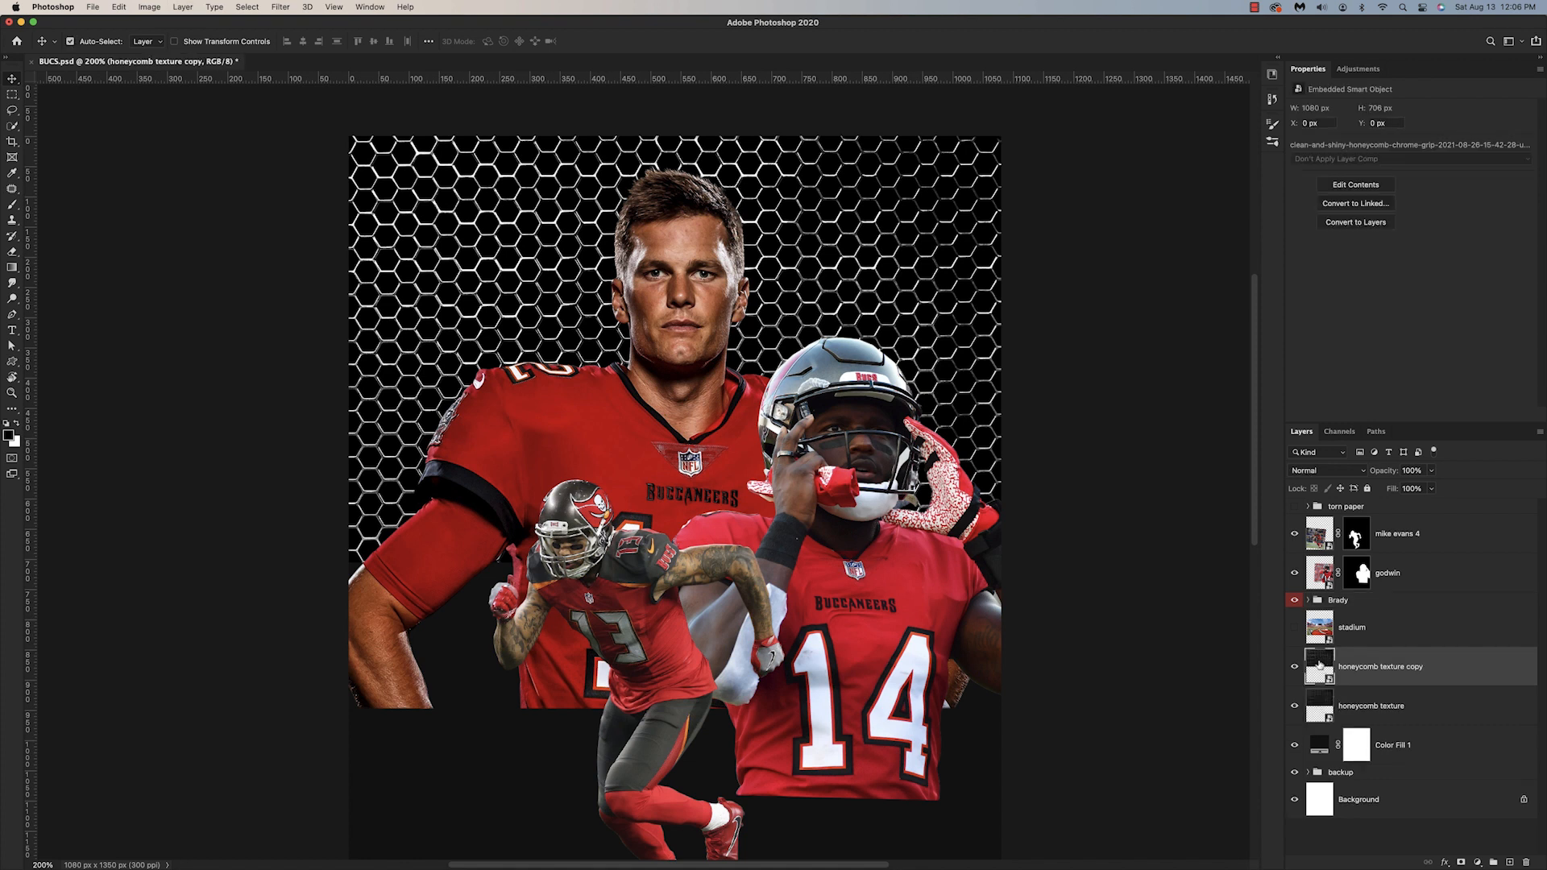
{"action": "key", "text": "super+t"}
{"action": "left_click_drag", "start_coordinate": [967, 418], "coordinate": [972, 790]}
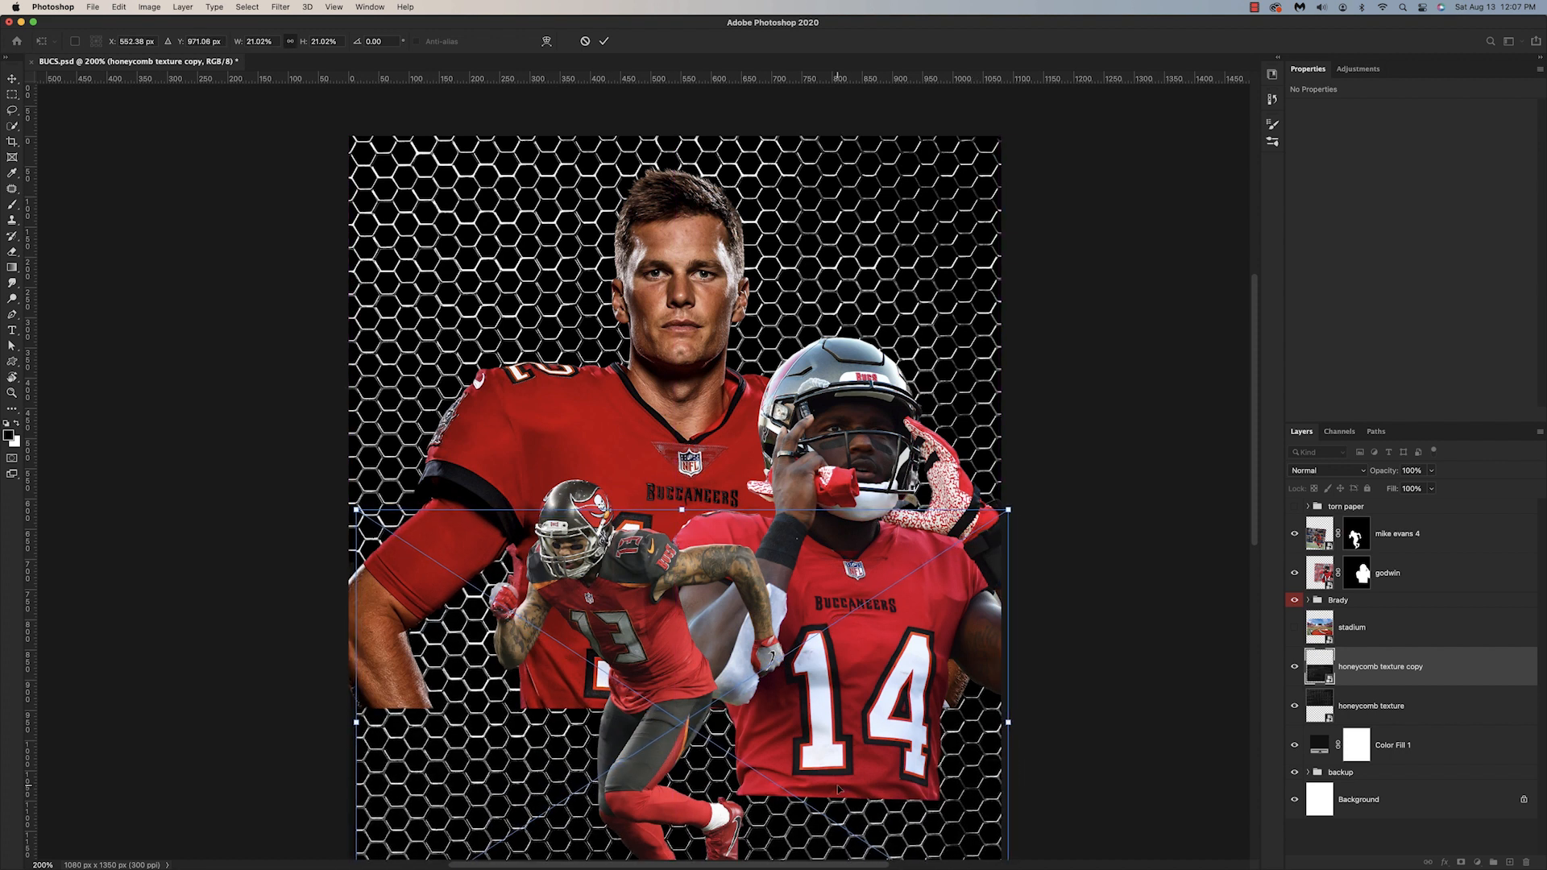
{"action": "scroll", "coordinate": [838, 790], "scroll_direction": "down", "scroll_amount": 6}
{"action": "left_click_drag", "start_coordinate": [637, 592], "coordinate": [631, 608]}
{"action": "scroll", "coordinate": [536, 604], "scroll_direction": "up", "scroll_amount": 3}
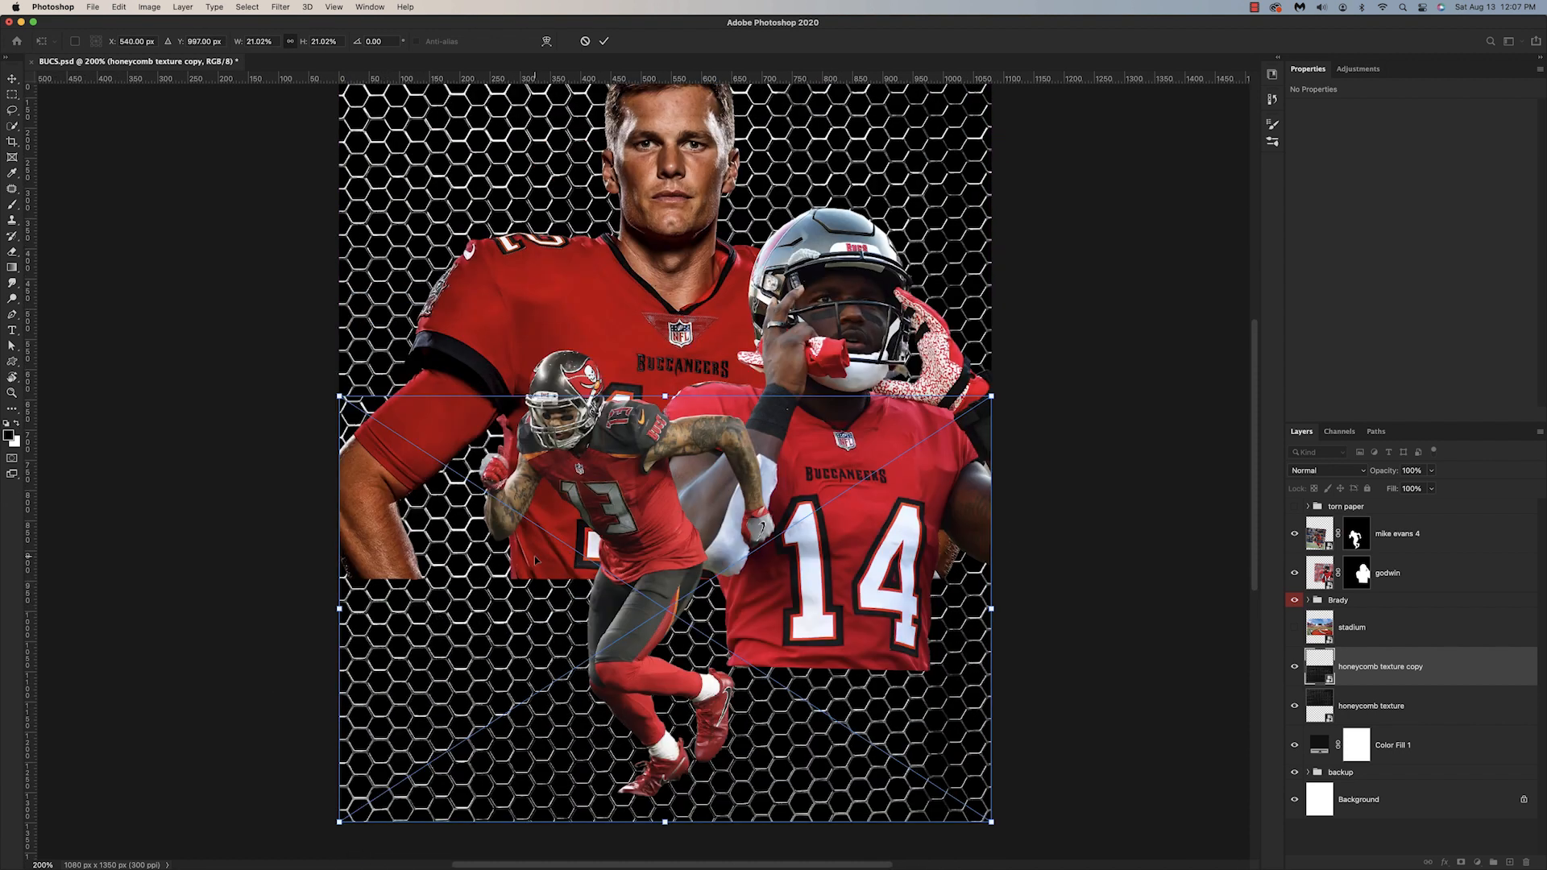
{"action": "key", "text": "Return"}
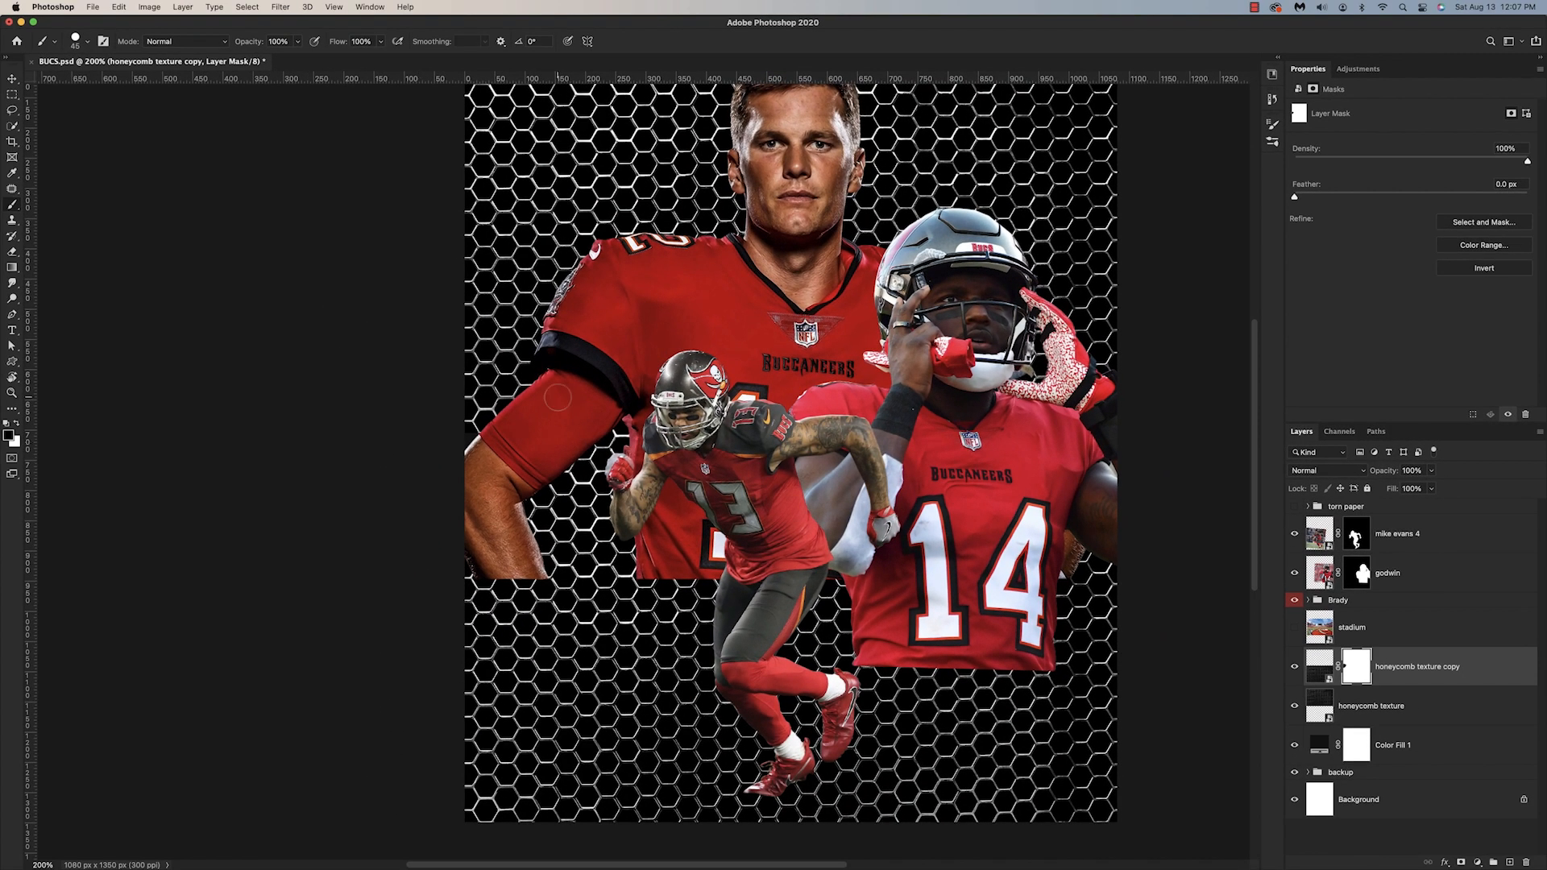
Step: Combine the two honeycomb layers into one smart object and rename it honeycomb texture
{"action": "scroll", "coordinate": [558, 397], "scroll_direction": "right", "scroll_amount": 5}
{"action": "scroll", "coordinate": [558, 397], "scroll_direction": "up", "scroll_amount": 3}
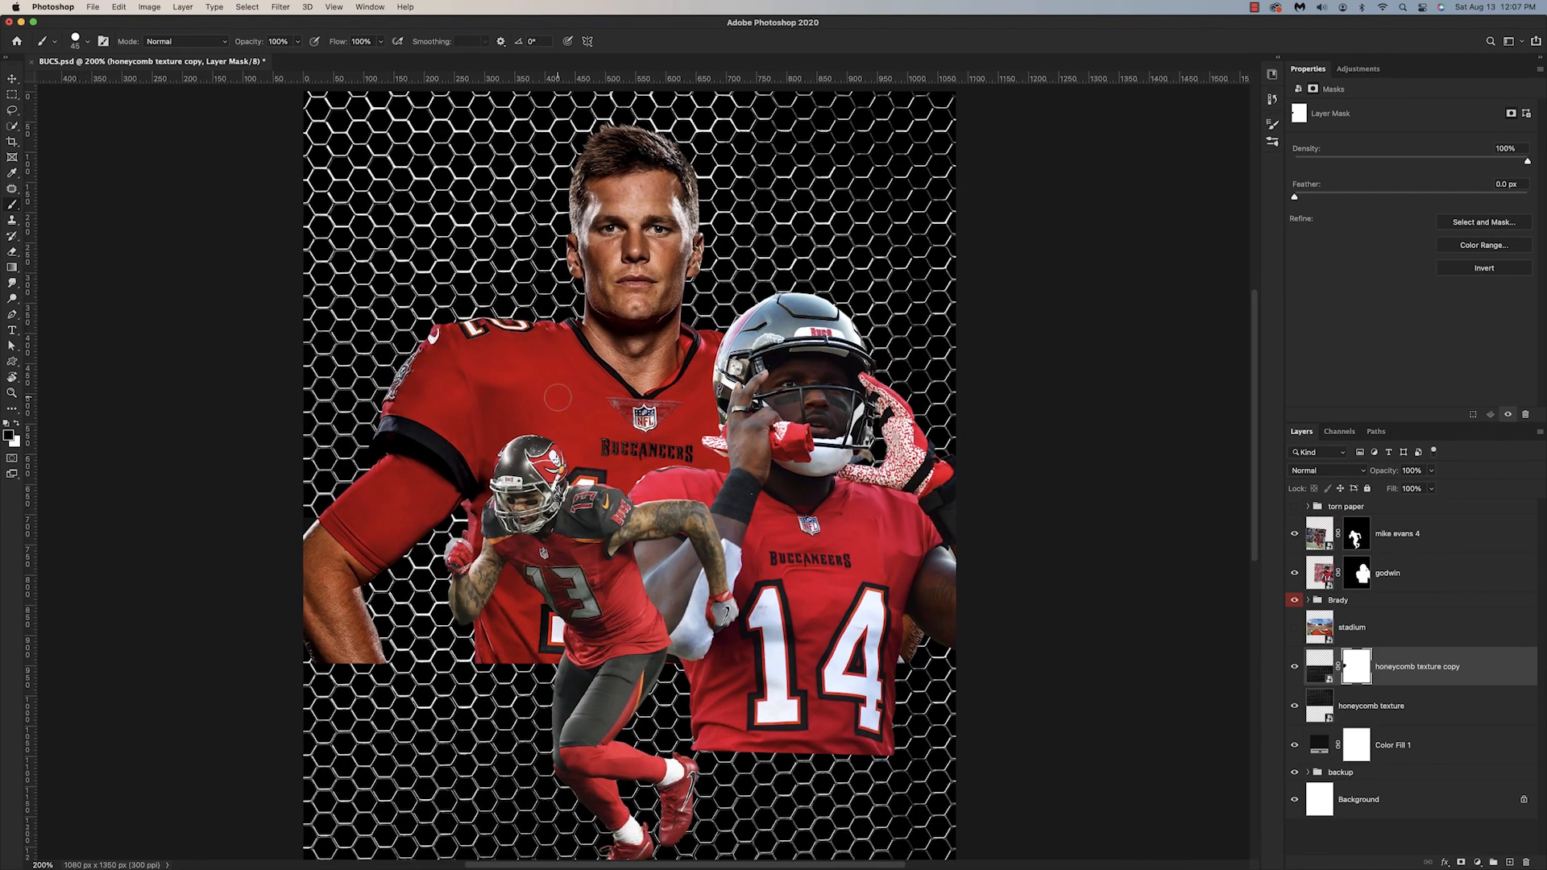
{"action": "left_click", "coordinate": [1448, 708], "text": "shift"}
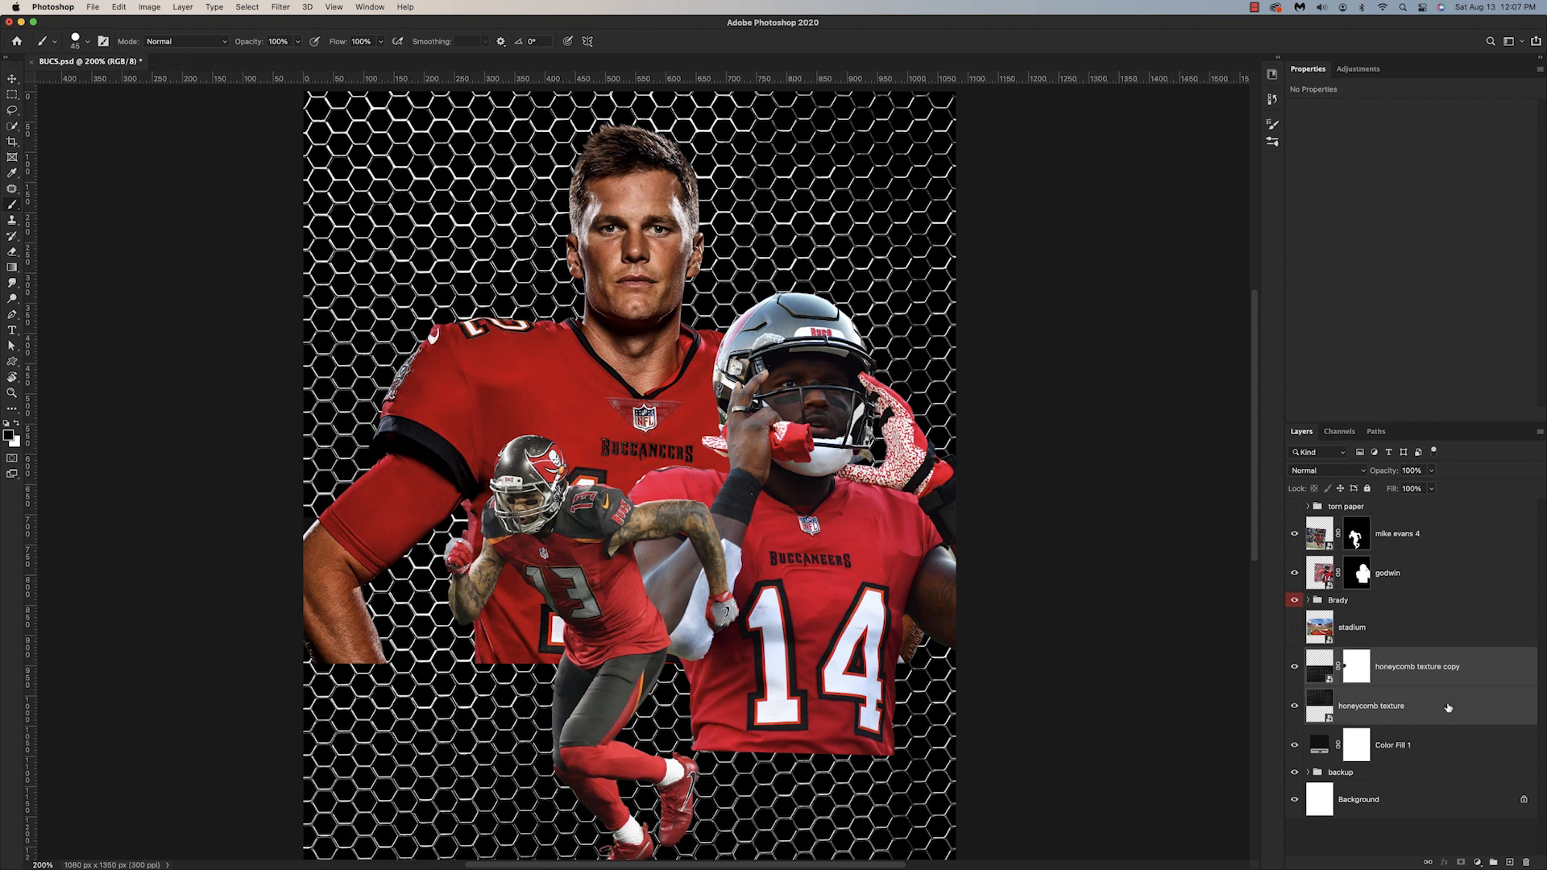
{"action": "right_click", "coordinate": [1448, 708]}
{"action": "left_click", "coordinate": [1354, 392]}
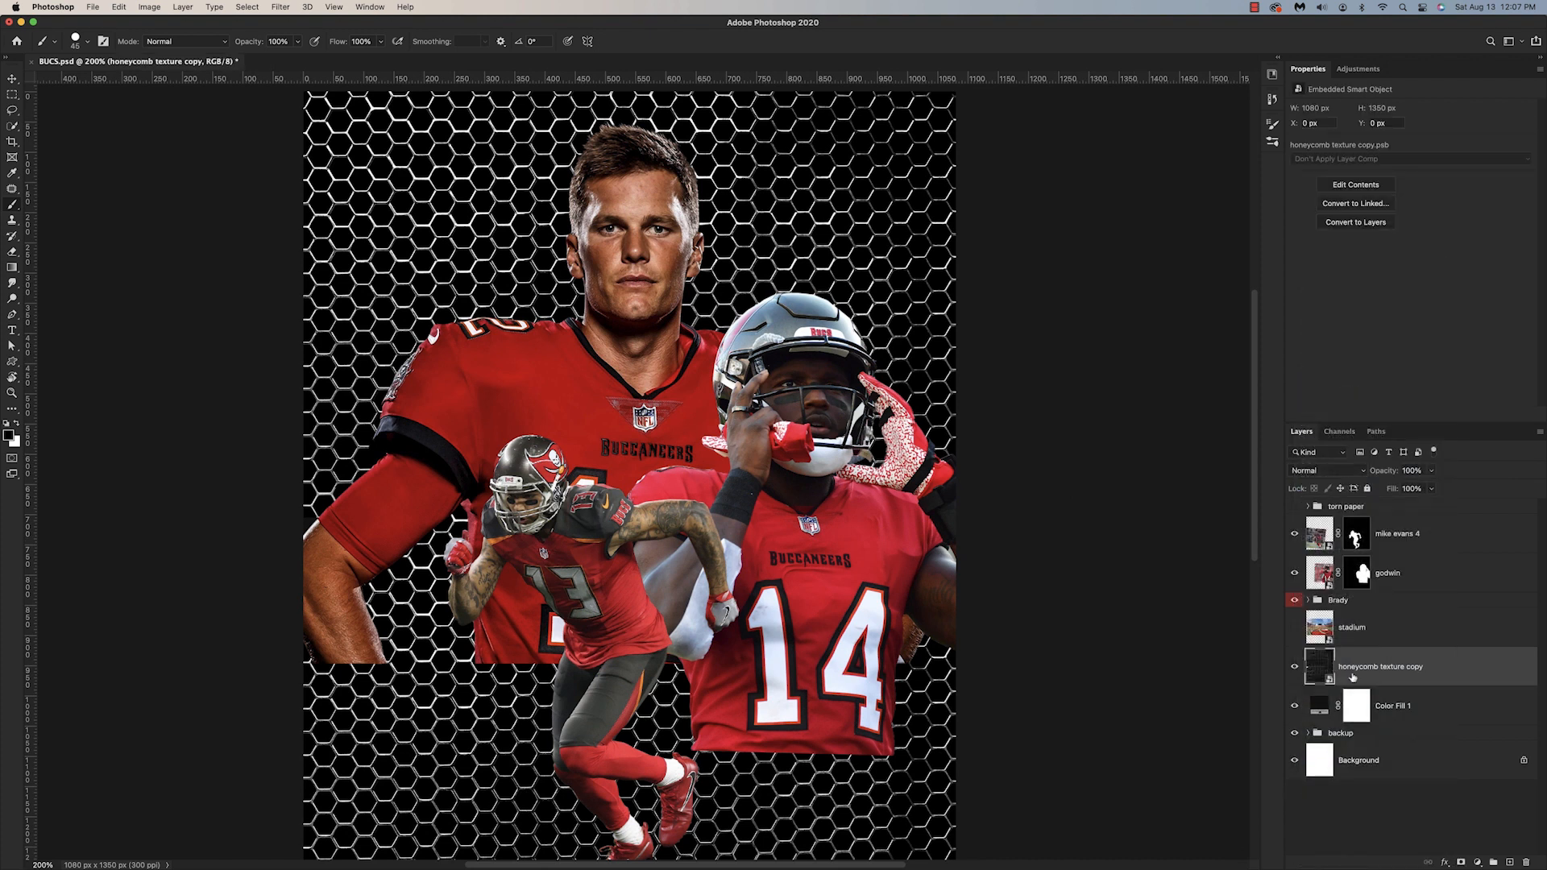
{"action": "double_click", "coordinate": [1381, 667]}
{"action": "key", "text": "Right"}
{"action": "key", "text": "BackSpace"}
{"action": "key", "text": "Return"}
Step: Put the godwin layer in a group named Godwin and give the group a red color label
{"action": "left_click", "coordinate": [1295, 573]}
{"action": "left_click", "coordinate": [1295, 573]}
{"action": "left_click", "coordinate": [1389, 573]}
{"action": "double_click", "coordinate": [1341, 561]}
{"action": "type", "text": "Godwin"}
{"action": "right_click", "coordinate": [1295, 559]}
{"action": "left_click", "coordinate": [1326, 611]}
Step: Put the mike evans 4 layer in a red-labelled group named Evans, and collapse the Evans and Godwin groups
{"action": "left_click", "coordinate": [1404, 543]}
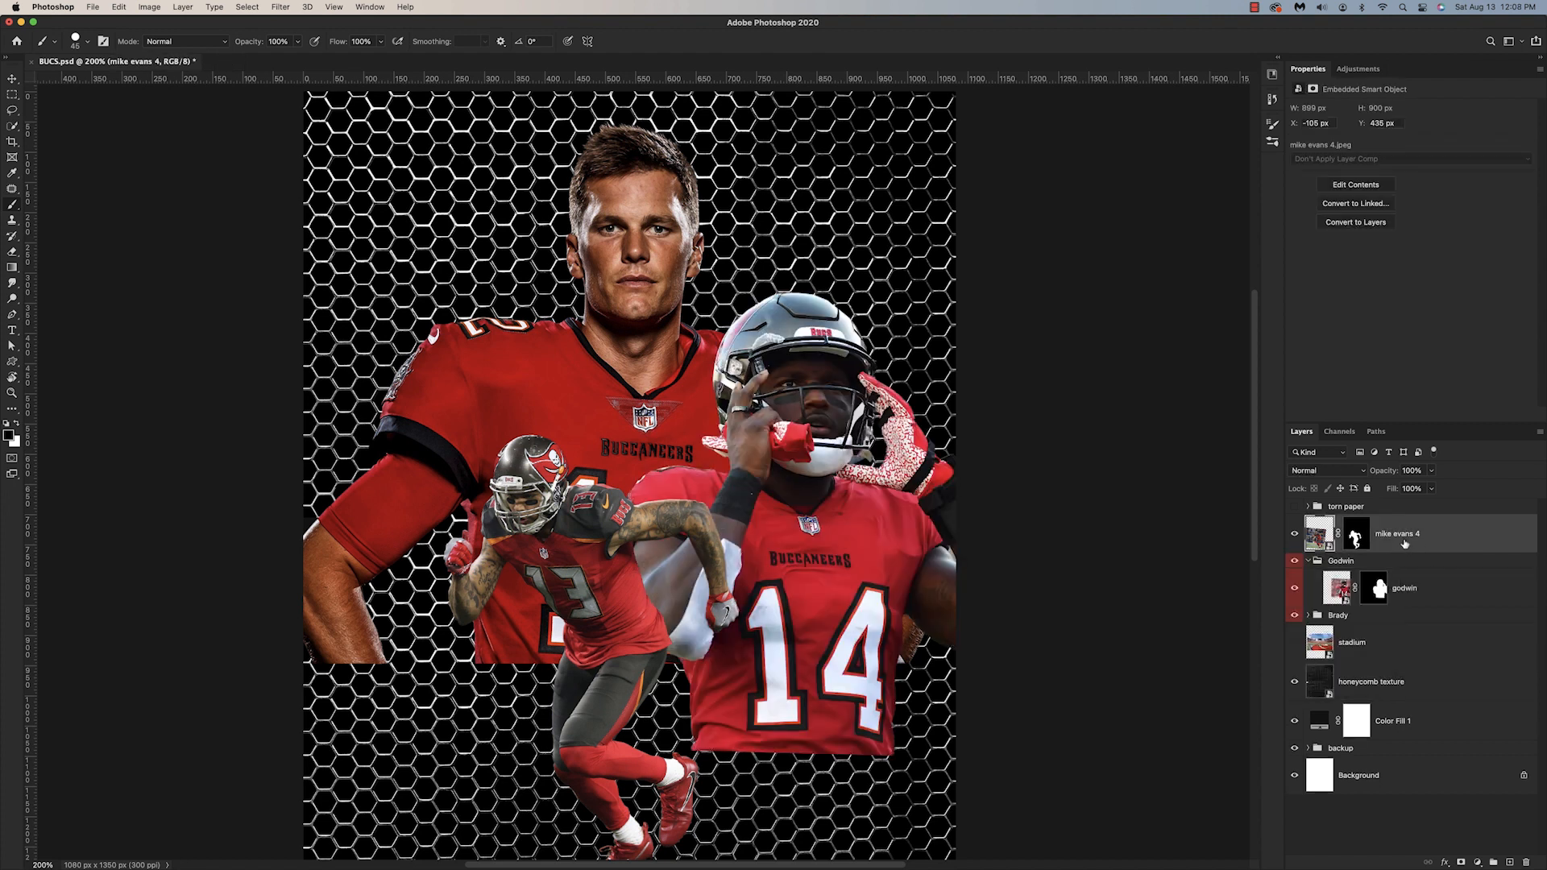
{"action": "key", "text": "super+g"}
{"action": "double_click", "coordinate": [1340, 522]}
{"action": "type", "text": "Evans"}
{"action": "key", "text": "Return"}
{"action": "right_click", "coordinate": [1295, 523]}
{"action": "left_click", "coordinate": [1326, 574]}
{"action": "left_click", "coordinate": [1308, 523]}
{"action": "left_click", "coordinate": [1308, 537]}
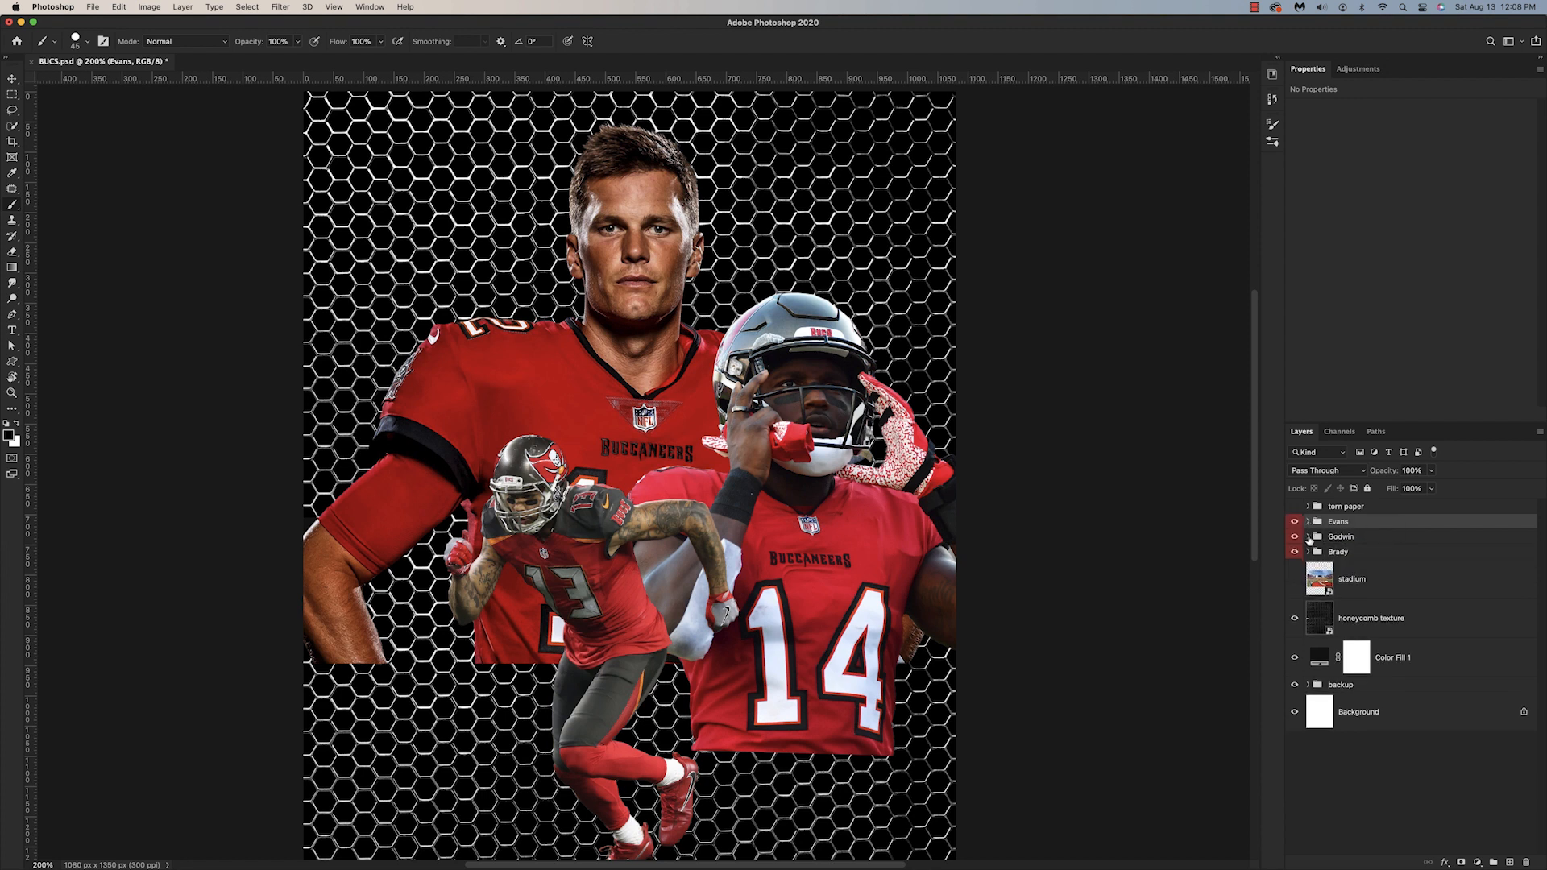
Step: Show the torn paper group, flip it vertically and move it down over the lower part of the canvas
{"action": "left_click", "coordinate": [1295, 506]}
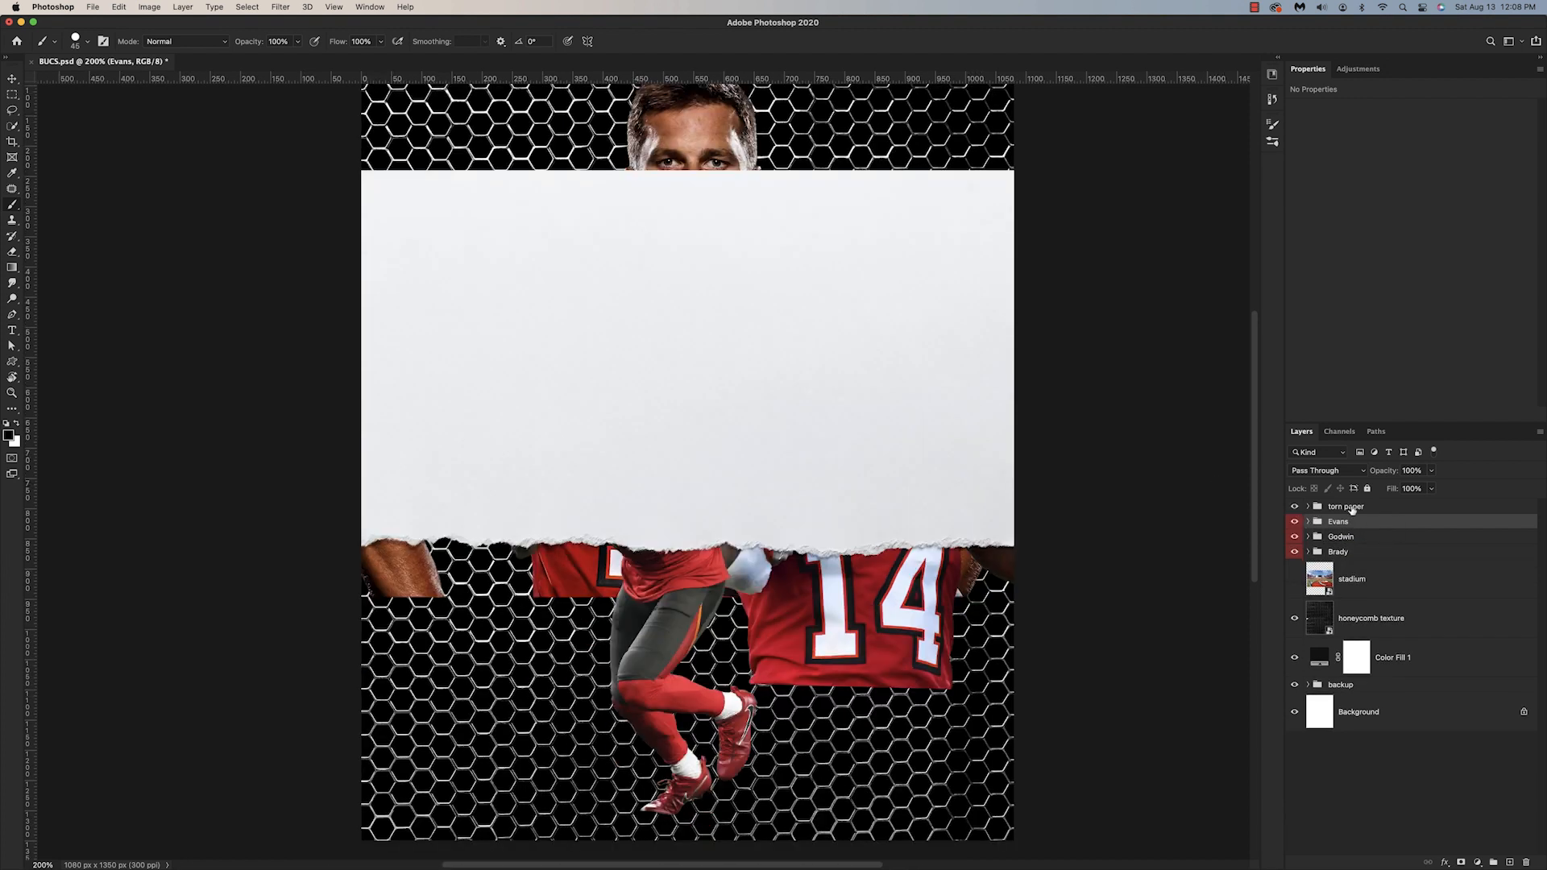
{"action": "left_click", "coordinate": [1353, 507]}
{"action": "key", "text": "super+t"}
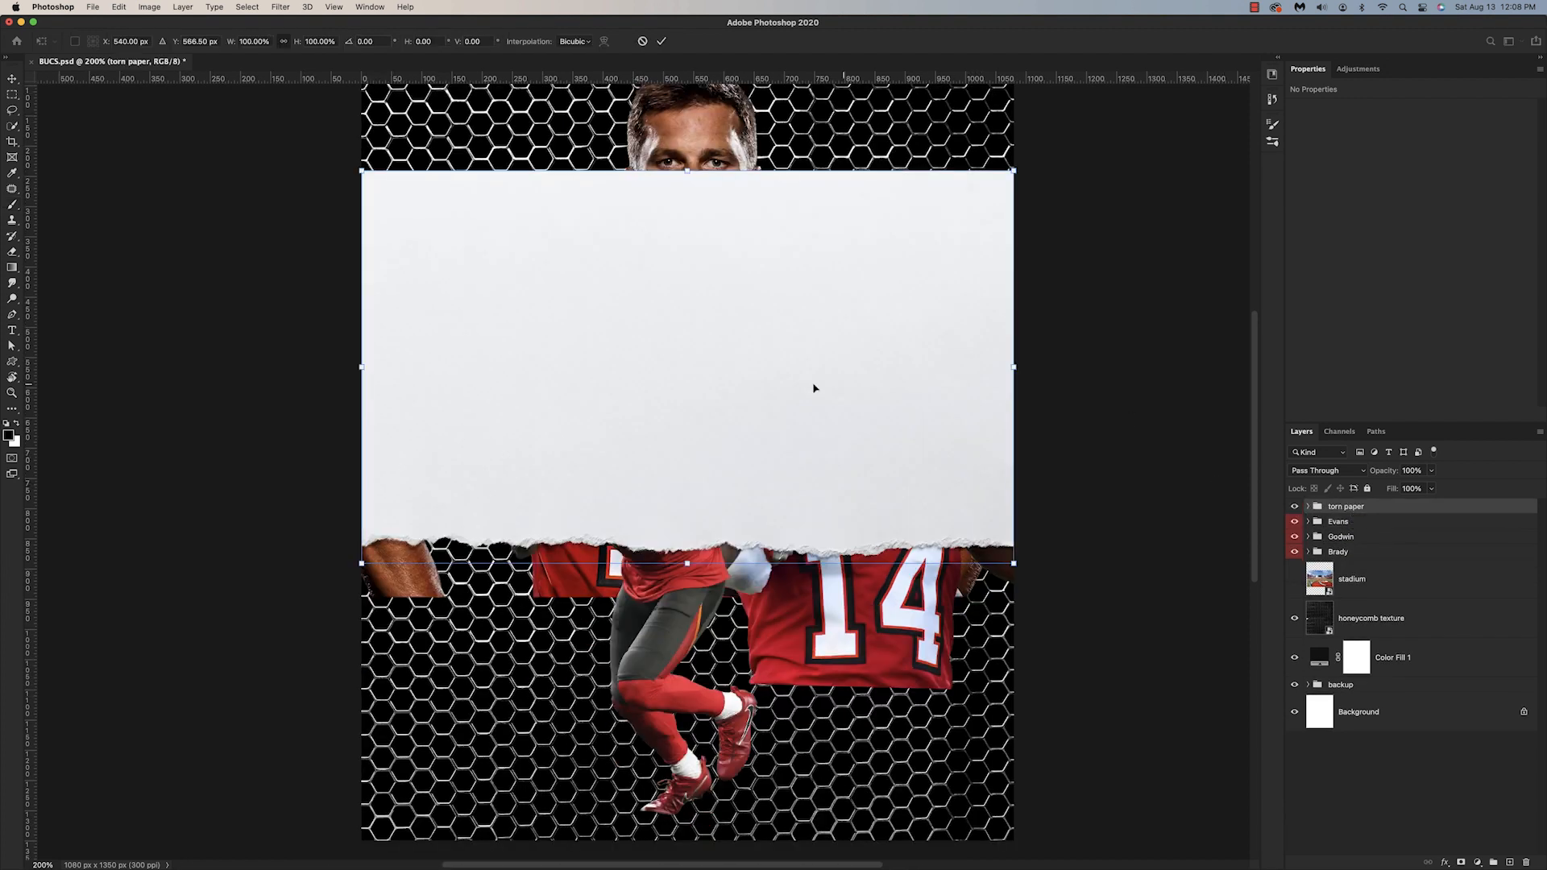
{"action": "right_click", "coordinate": [794, 369]}
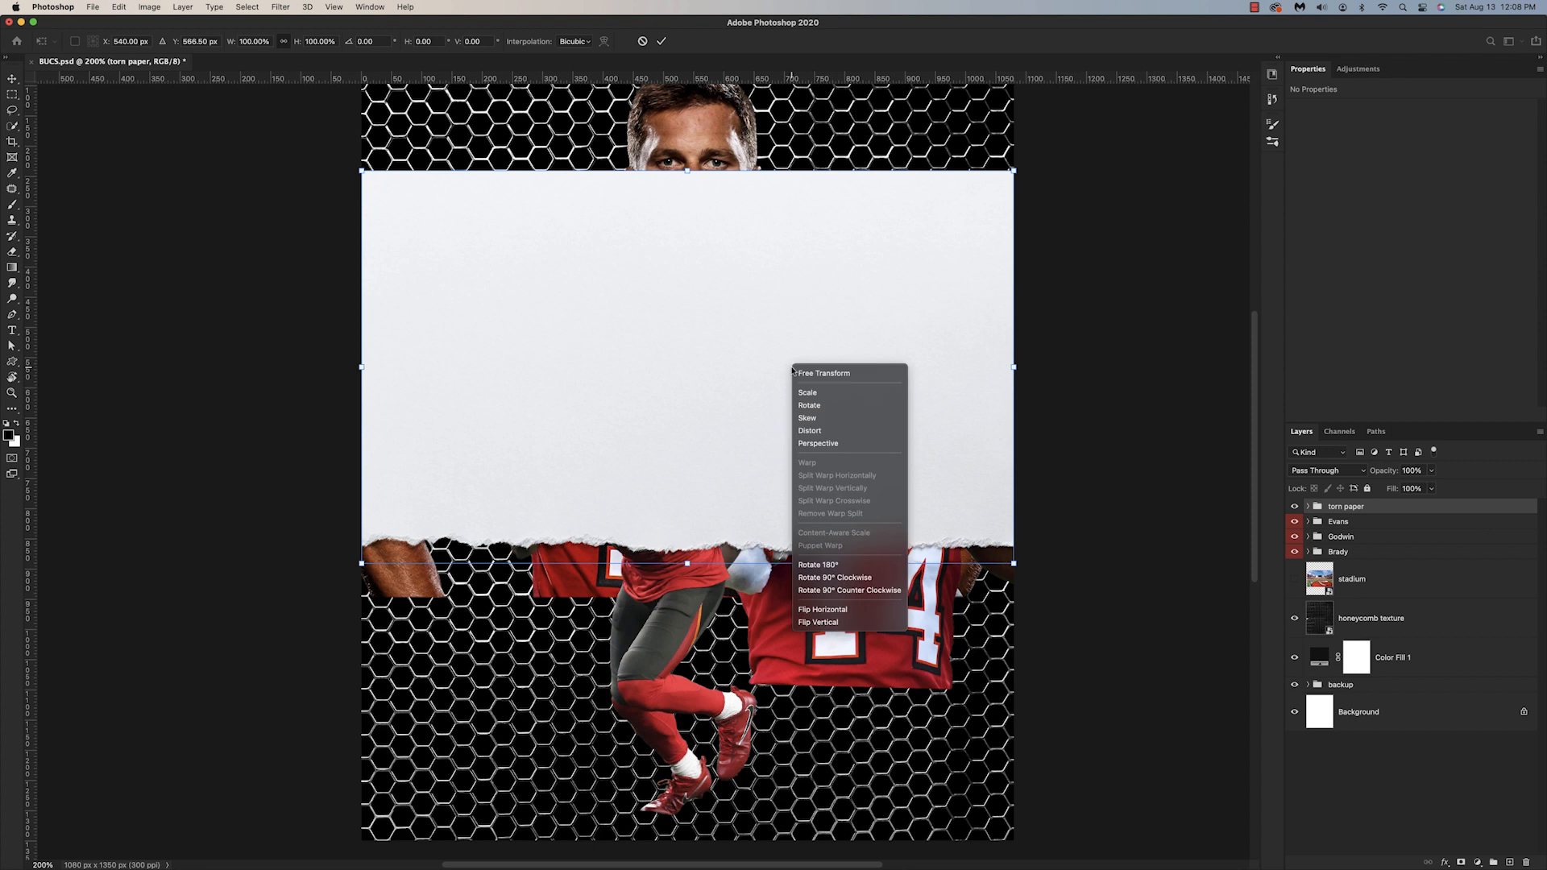
{"action": "left_click", "coordinate": [809, 622]}
{"action": "left_click_drag", "start_coordinate": [761, 501], "coordinate": [761, 808]}
{"action": "key", "text": "Return"}
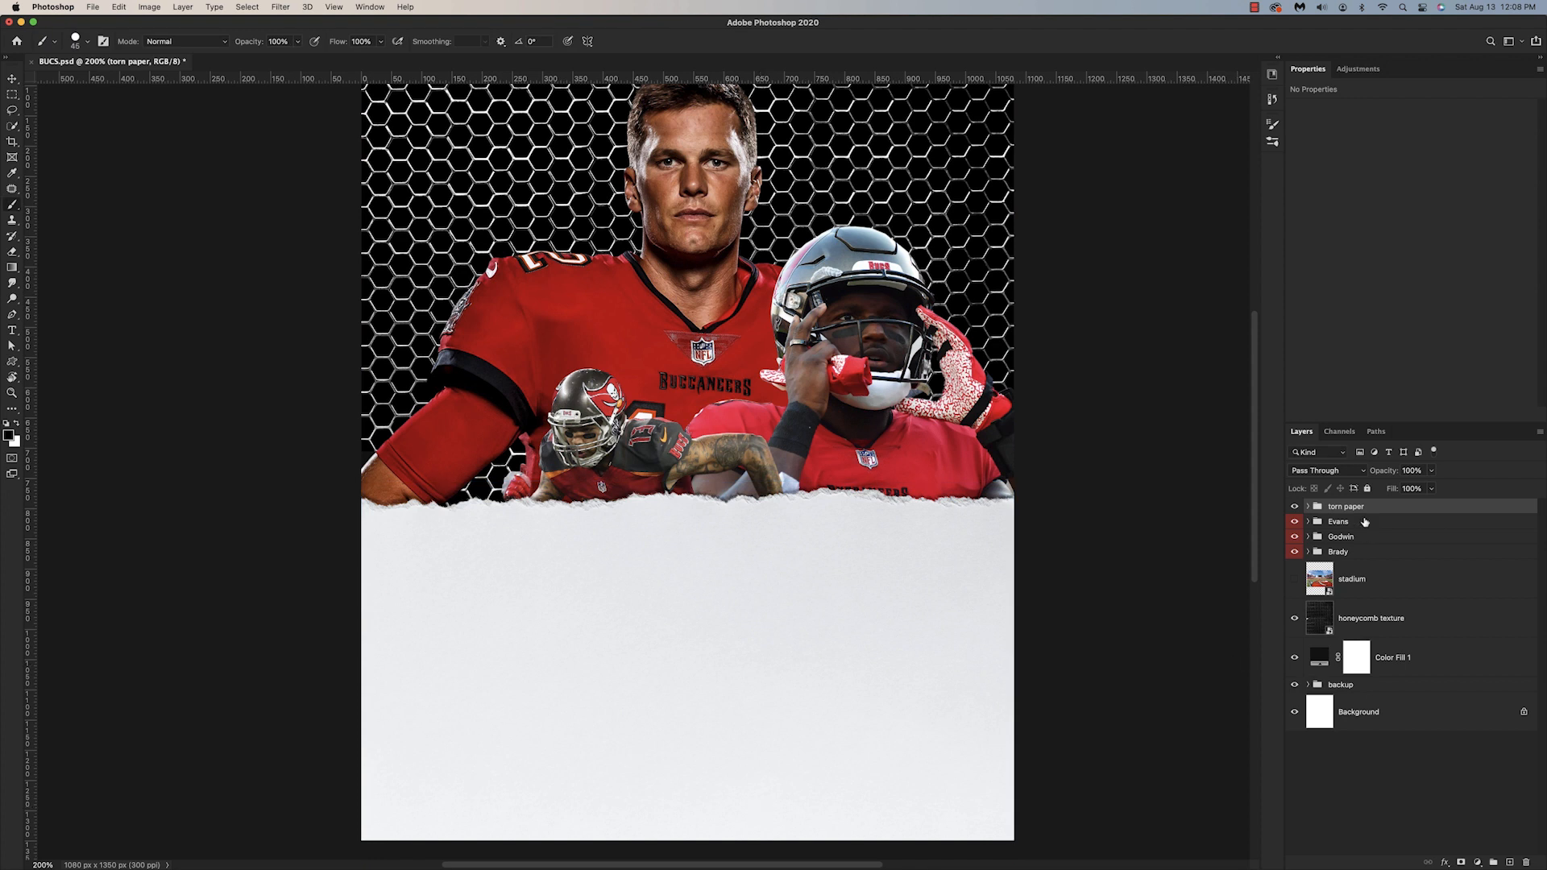
Step: Move the torn paper group beneath the Evans group in the layer order
{"action": "left_click_drag", "start_coordinate": [1362, 514], "coordinate": [1362, 534]}
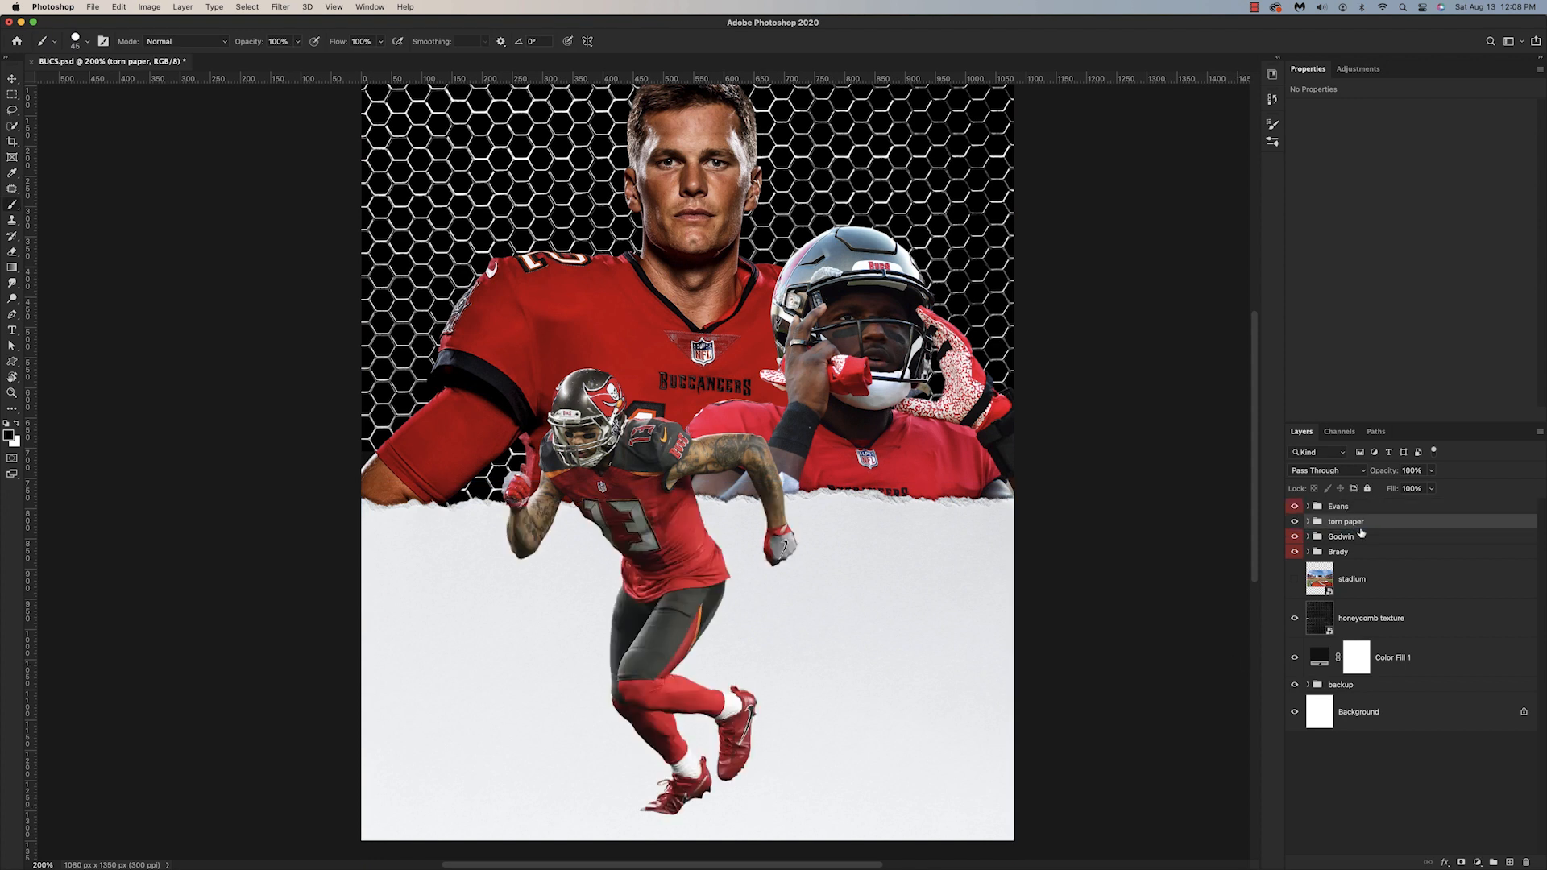
{"action": "scroll", "coordinate": [1007, 511], "scroll_direction": "down", "scroll_amount": 2}
{"action": "key", "text": "super+minus"}
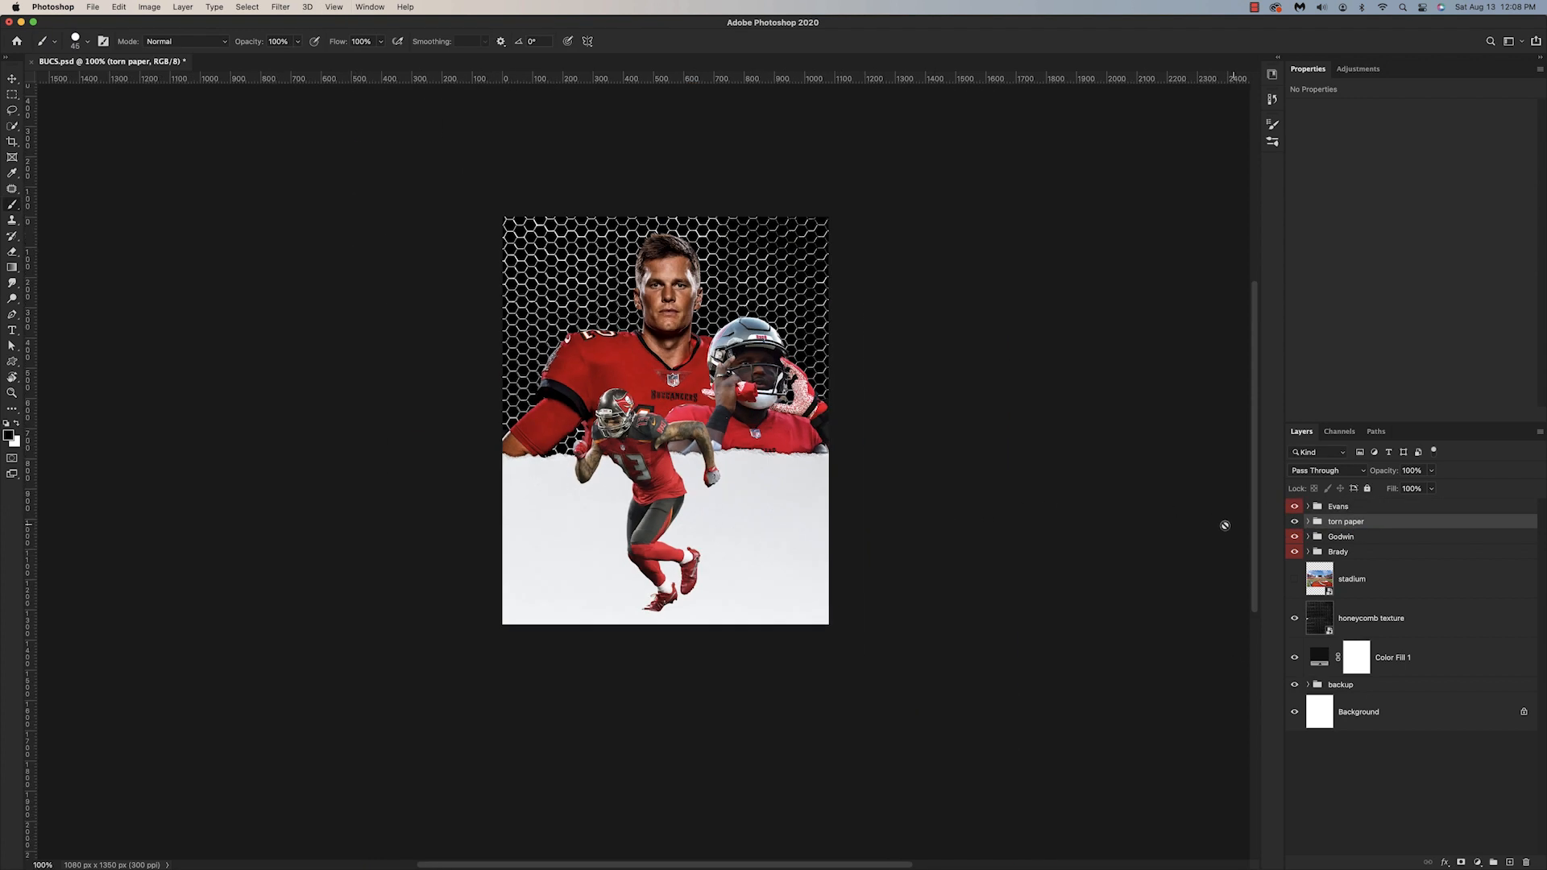
Step: Enlarge the torn paper, tilt it slightly counterclockwise and lower it so its torn edge crosses below the jersey numbers
{"action": "scroll", "coordinate": [992, 639], "scroll_direction": "up", "scroll_amount": 2}
{"action": "key", "text": "super+t"}
{"action": "left_click_drag", "start_coordinate": [831, 623], "coordinate": [917, 583]}
{"action": "left_click_drag", "start_coordinate": [782, 586], "coordinate": [783, 667]}
{"action": "left_click_drag", "start_coordinate": [919, 657], "coordinate": [920, 672]}
{"action": "left_click_drag", "start_coordinate": [756, 702], "coordinate": [756, 715]}
{"action": "key", "text": "Return"}
Step: Move the Brady group slightly down toward the torn paper's edge
{"action": "left_click", "coordinate": [1338, 552]}
{"action": "key", "text": "super+t"}
{"action": "left_click_drag", "start_coordinate": [661, 569], "coordinate": [660, 580]}
{"action": "key", "text": "Return"}
{"action": "key", "text": "b"}
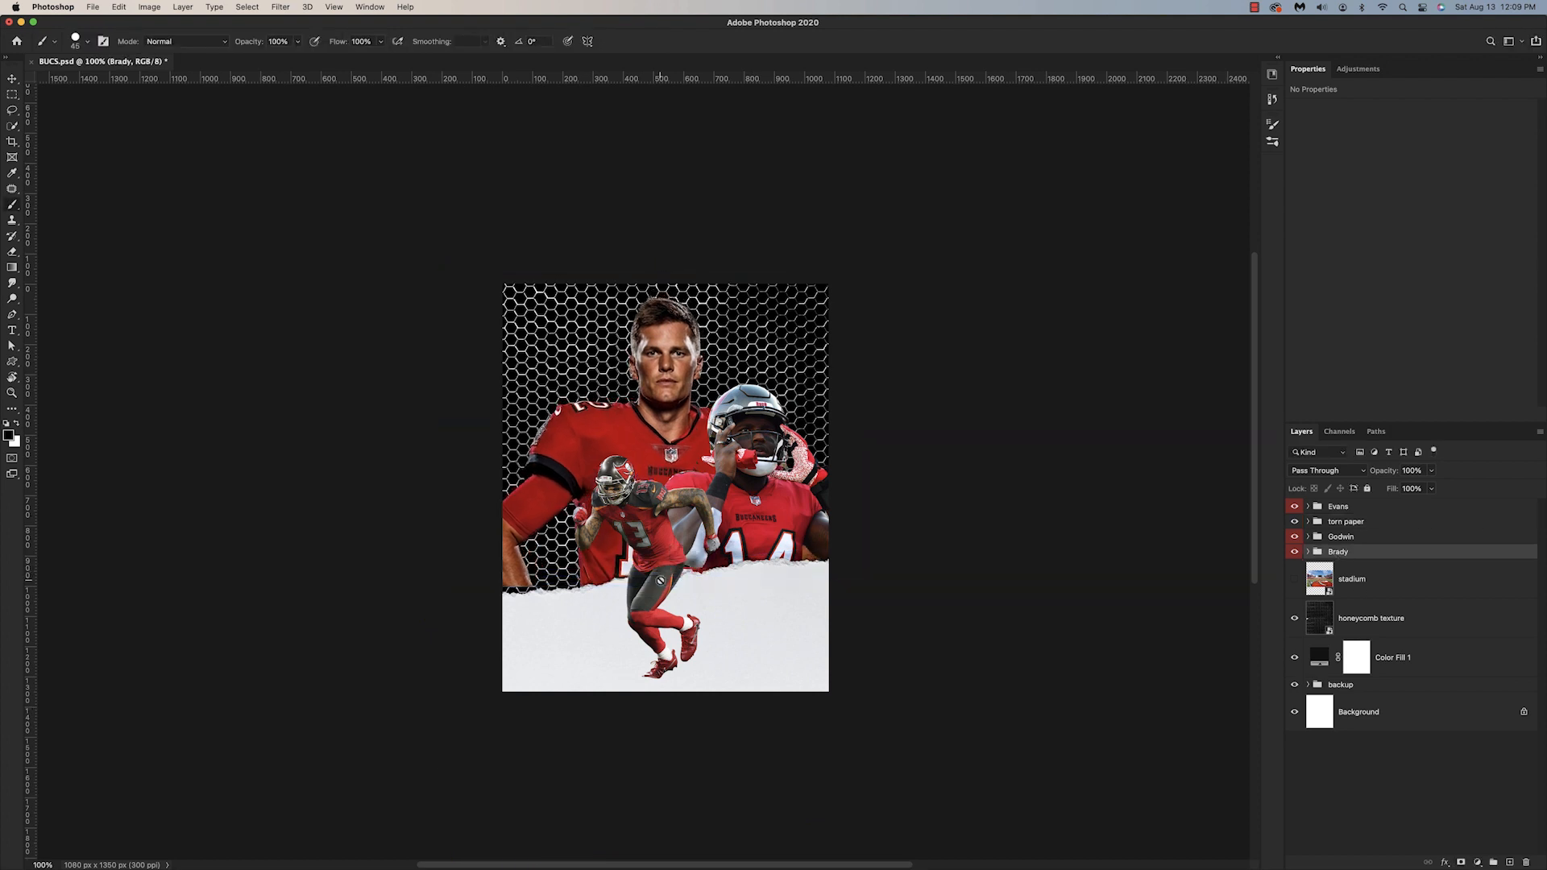
Step: Tilt the torn paper group further counterclockwise and readjust its position over the canvas's lower part
{"action": "left_click", "coordinate": [1343, 522]}
{"action": "key", "text": "super+t"}
{"action": "left_click_drag", "start_coordinate": [968, 635], "coordinate": [967, 613]}
{"action": "left_click_drag", "start_coordinate": [787, 710], "coordinate": [788, 698]}
{"action": "left_click_drag", "start_coordinate": [943, 655], "coordinate": [941, 634]}
{"action": "left_click_drag", "start_coordinate": [748, 620], "coordinate": [746, 636]}
{"action": "key", "text": "Return"}
Step: Nudge the Brady group 20 px to the left
{"action": "left_click", "coordinate": [1338, 534]}
{"action": "left_click", "coordinate": [1338, 552]}
{"action": "key", "text": "super+t"}
{"action": "key", "text": "shift+Left"}
{"action": "key", "text": "shift+Left"}
{"action": "key", "text": "Return"}
Step: Nudge the Godwin group slightly up
{"action": "left_click", "coordinate": [1341, 536]}
{"action": "key", "text": "super+t"}
{"action": "key", "text": "shift+Up"}
{"action": "key", "text": "Return"}
{"action": "scroll", "coordinate": [1010, 624], "scroll_direction": "left", "scroll_amount": 3}
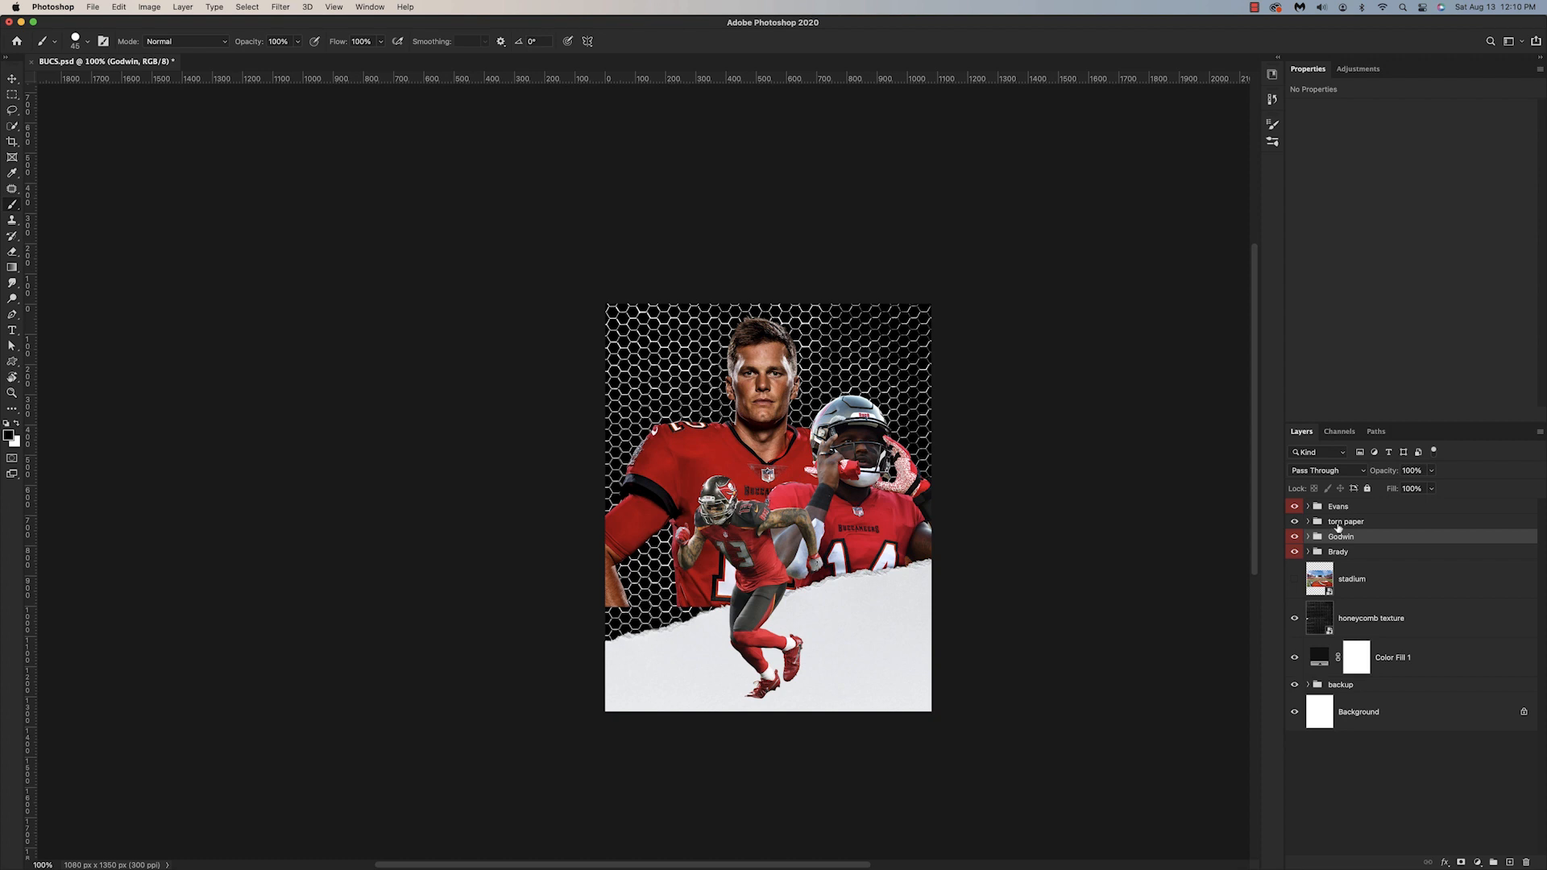
Step: Nudge the torn paper group slightly down and give it a gray color label
{"action": "left_click", "coordinate": [1338, 524]}
{"action": "key", "text": "super+t"}
{"action": "key", "text": "shift+Down"}
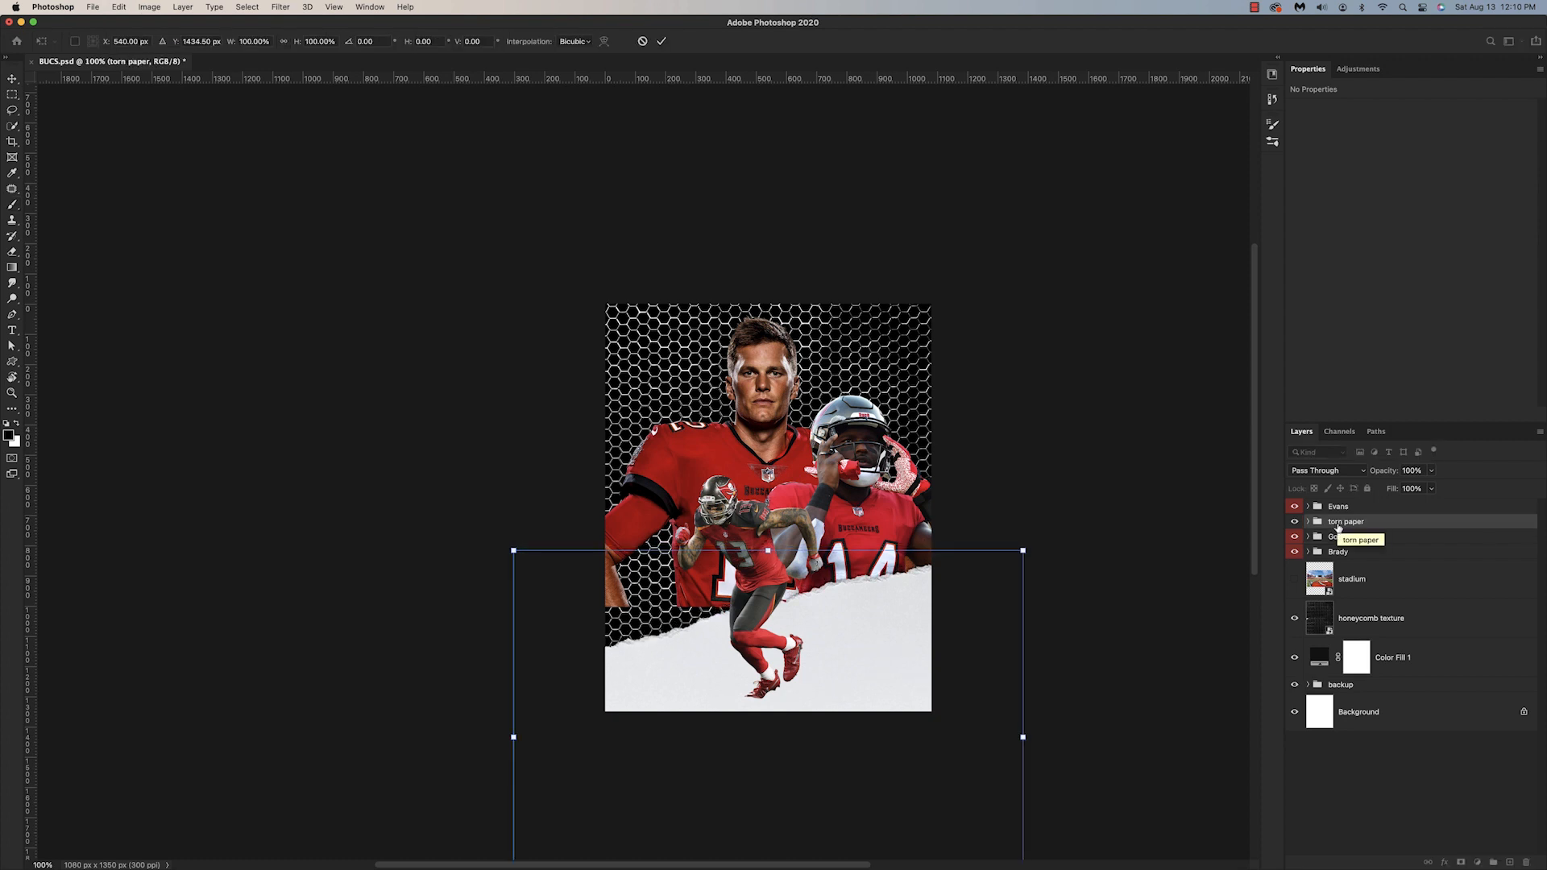
{"action": "key", "text": "Return"}
{"action": "key", "text": "b"}
{"action": "key", "text": "super+equal"}
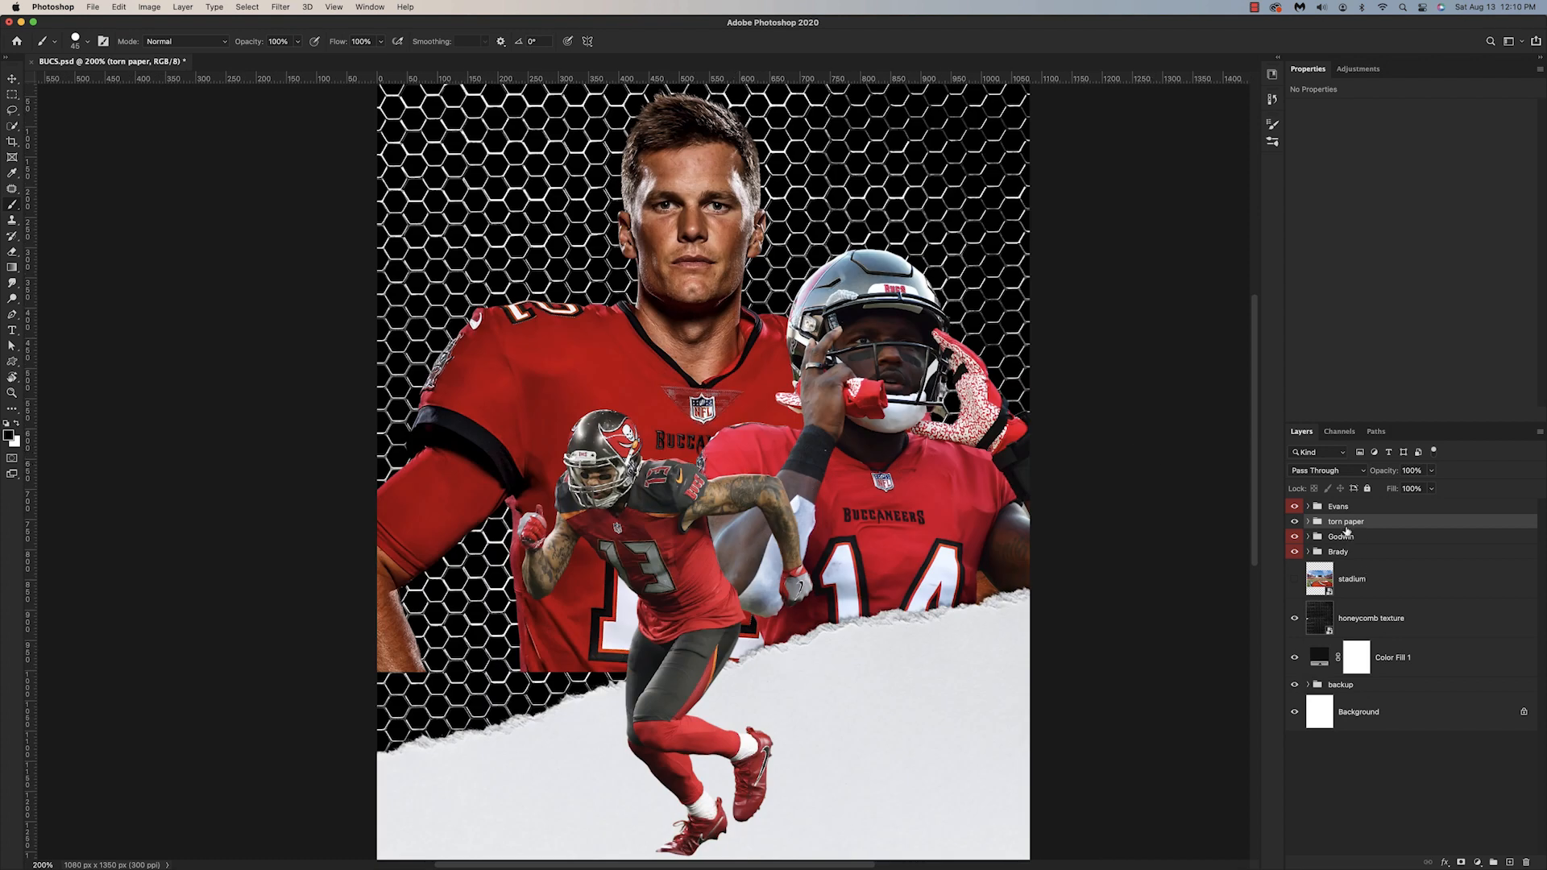
{"action": "right_click", "coordinate": [1297, 524]}
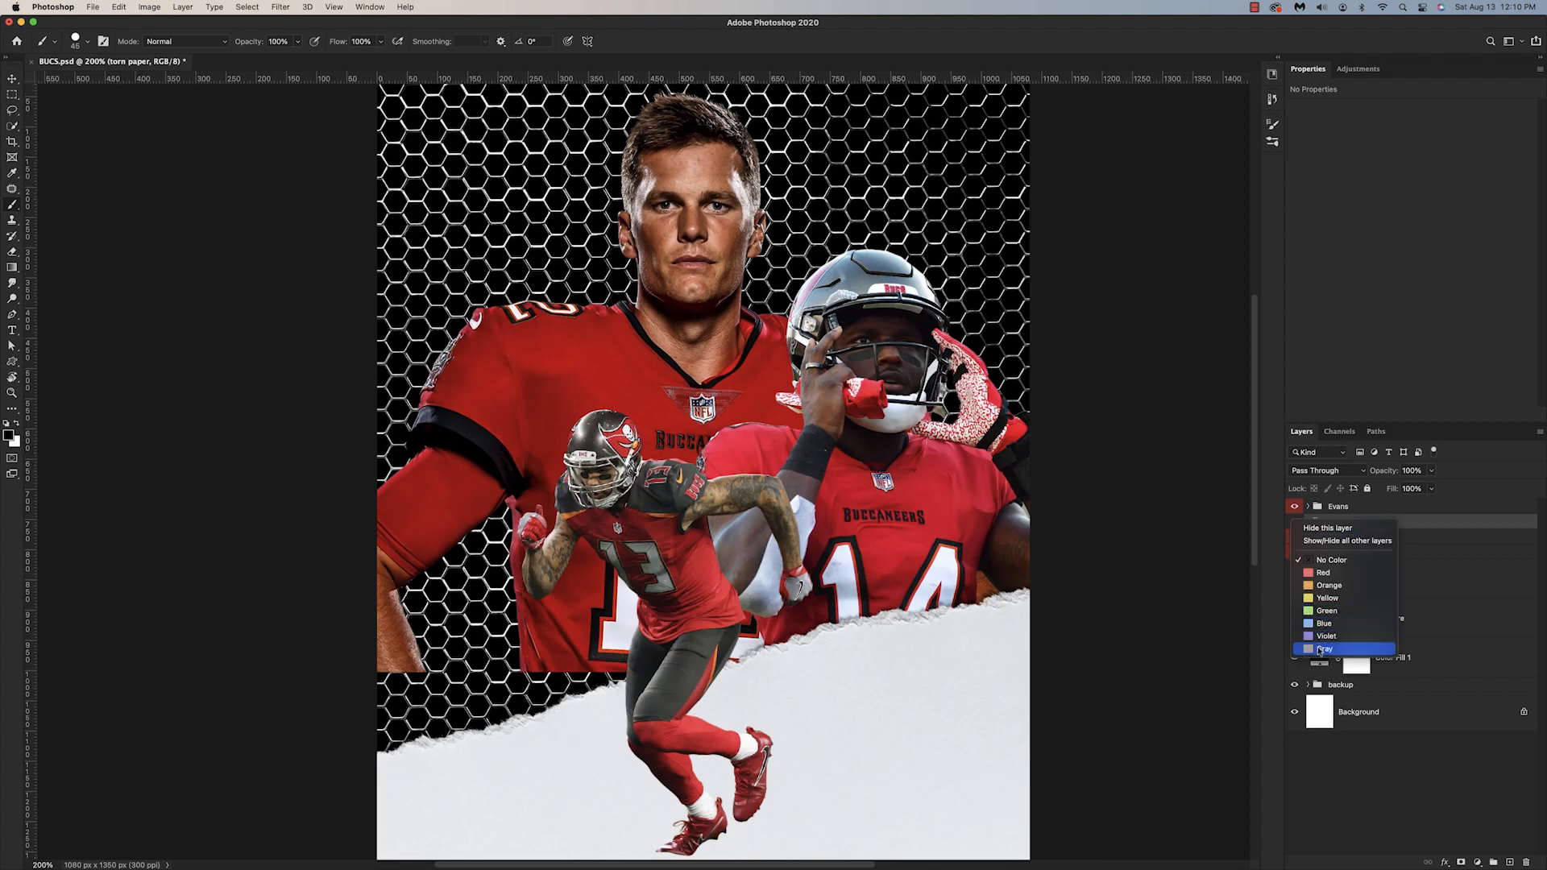
{"action": "left_click", "coordinate": [1319, 652]}
Step: Group the honeycomb texture layer as "BG texture" and give the group a blue color label
{"action": "left_click", "coordinate": [1362, 615]}
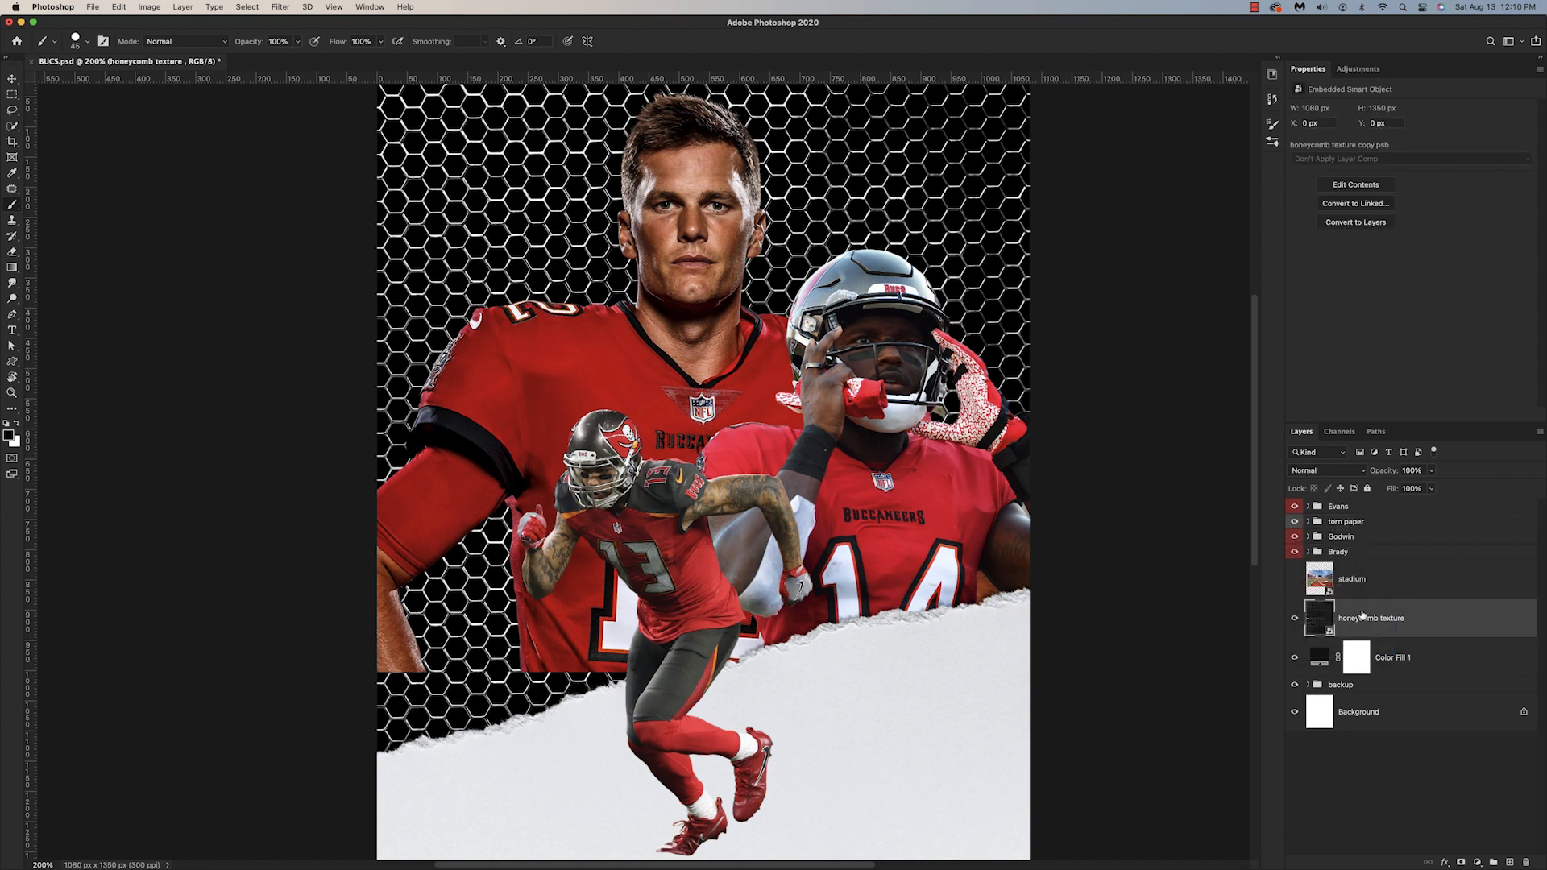
{"action": "key", "text": "super+g"}
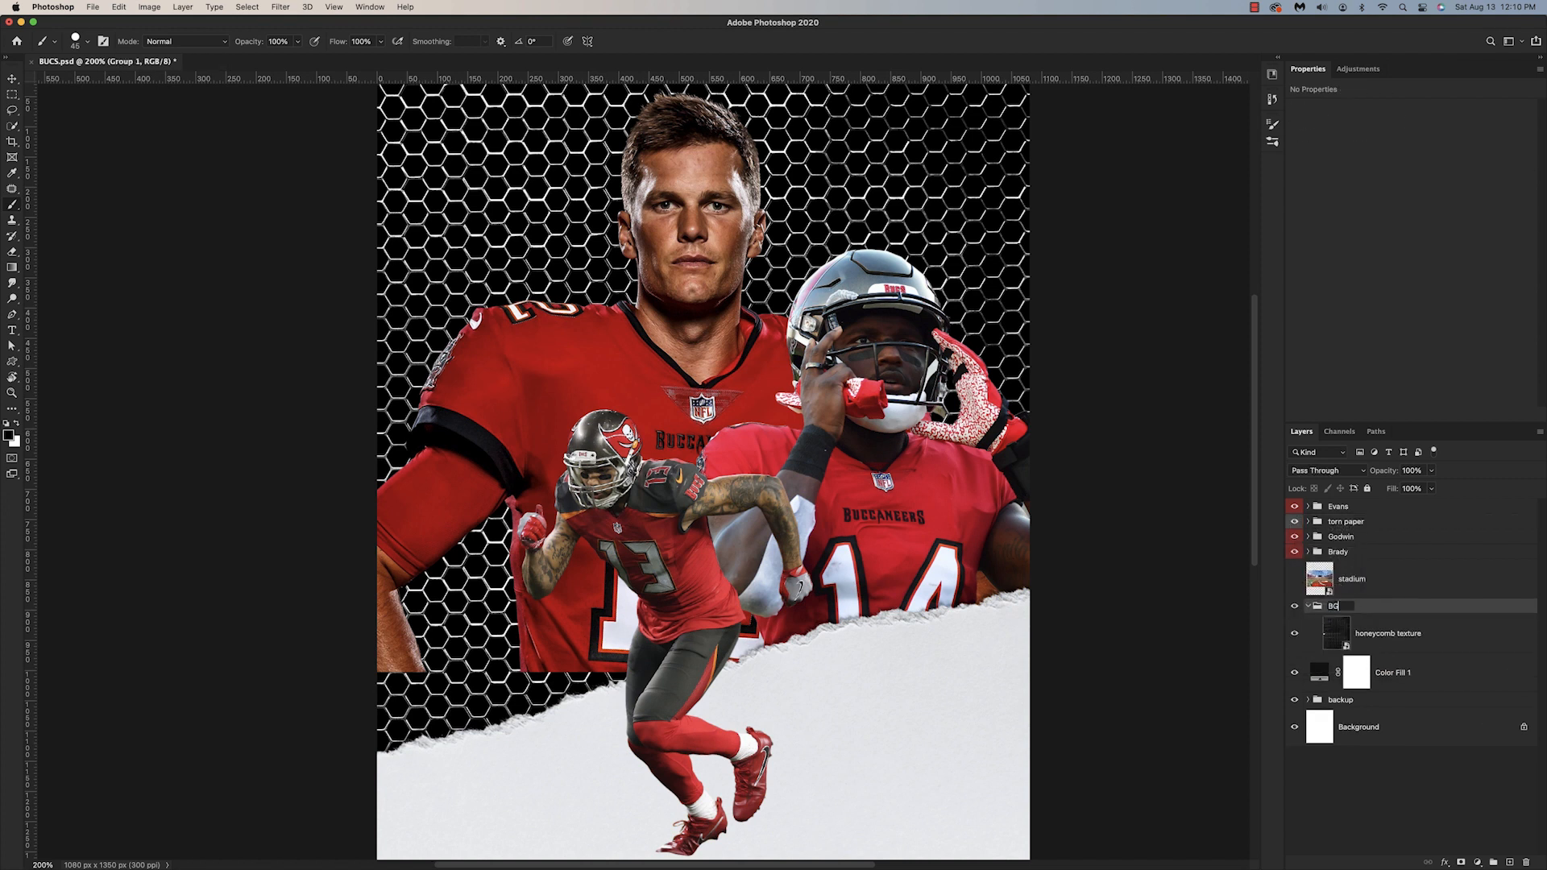
{"action": "type", "text": "xture"}
{"action": "key", "text": "Return"}
{"action": "right_click", "coordinate": [1293, 607]}
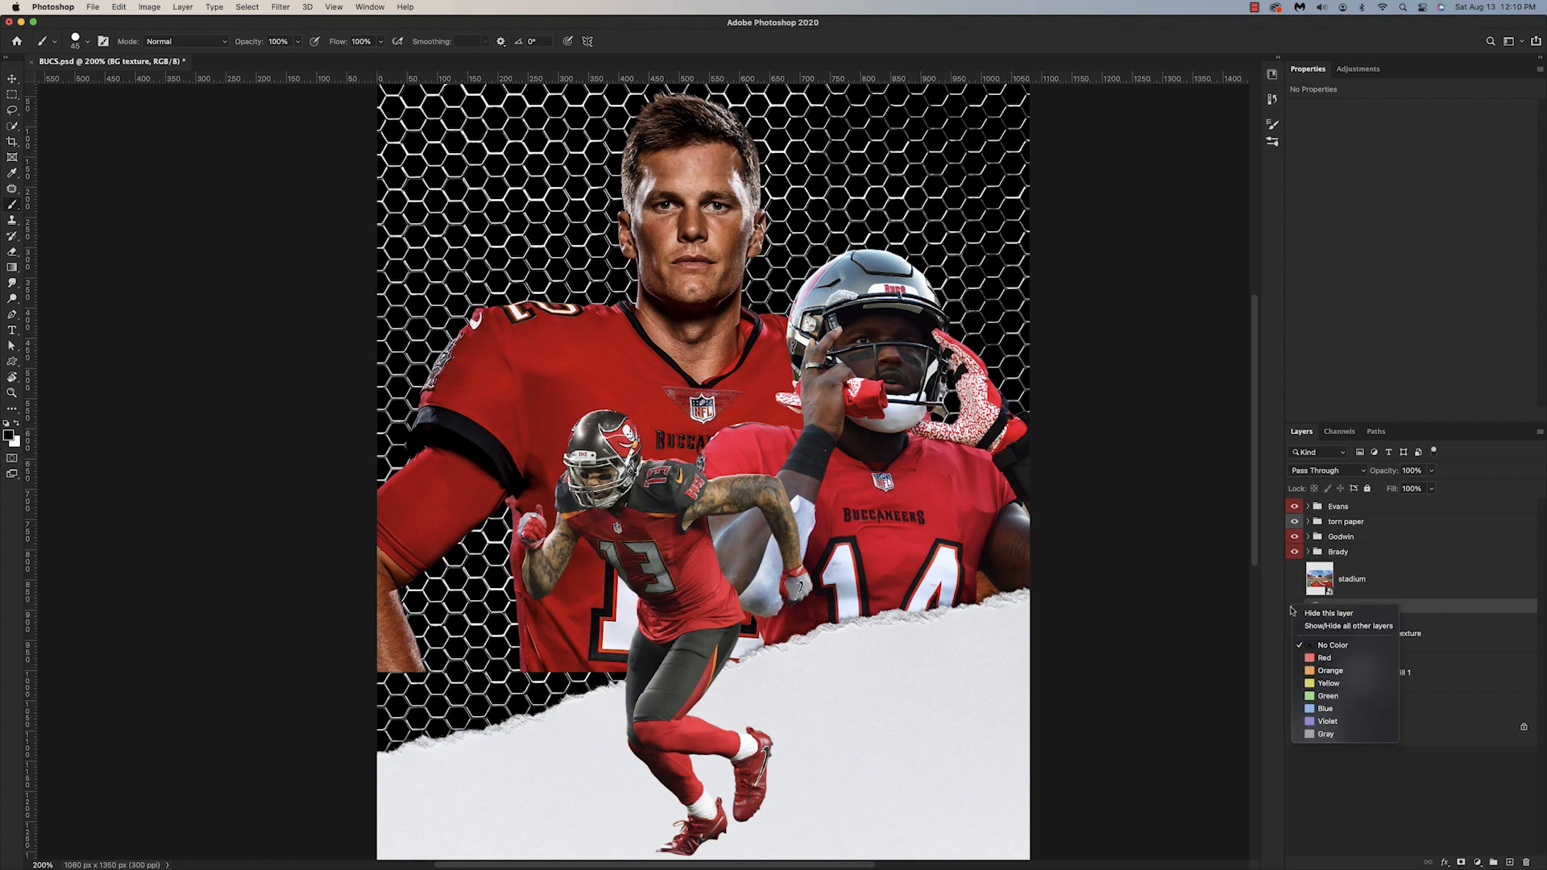
{"action": "left_click", "coordinate": [1319, 709]}
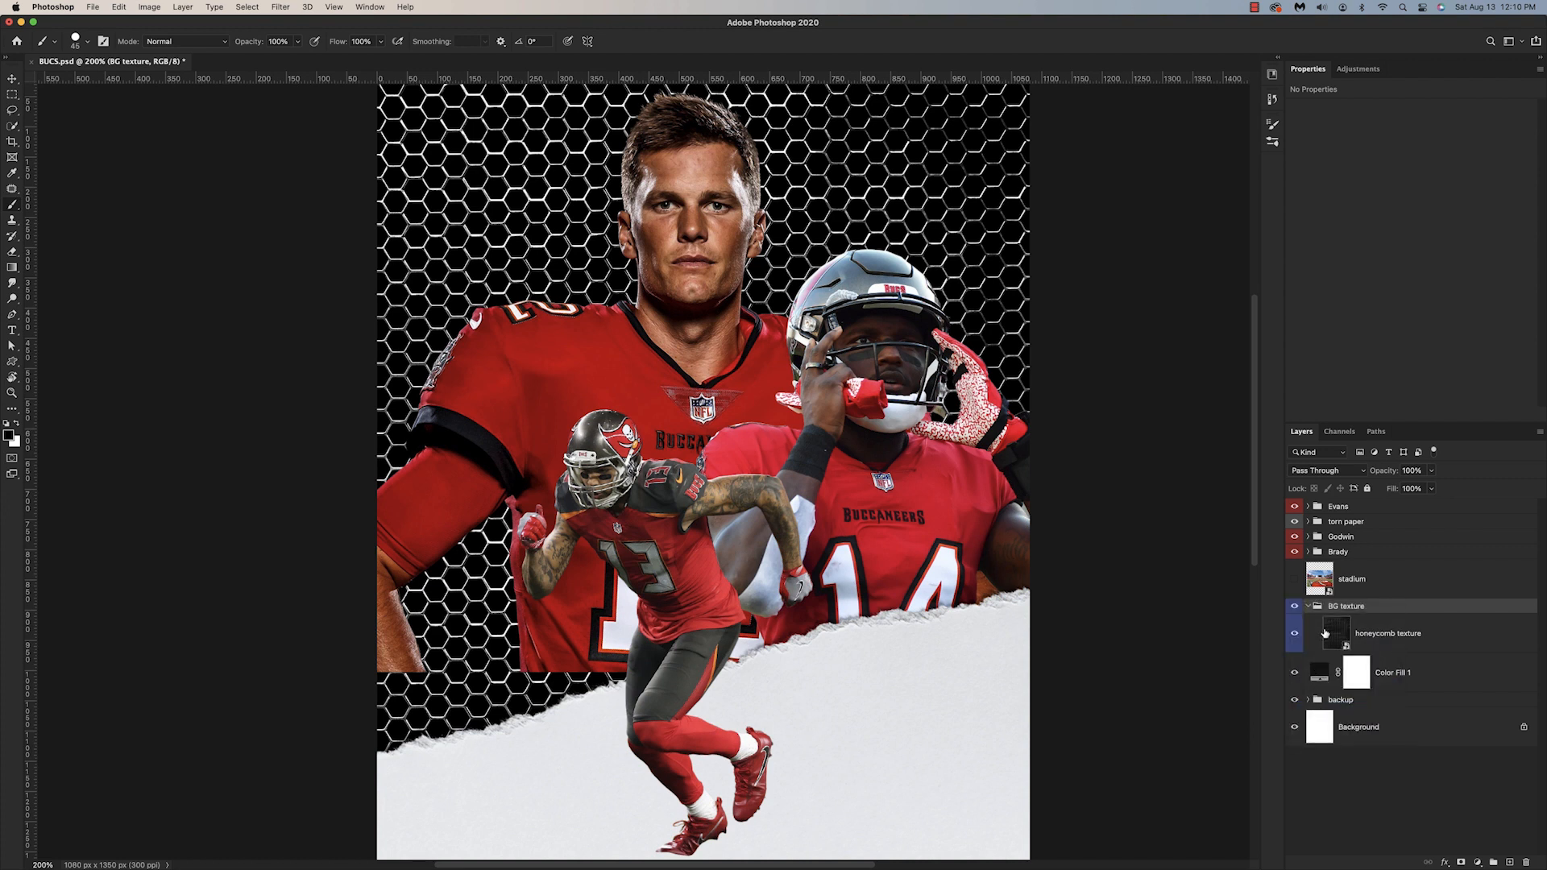
Step: Add a Hue/Saturation adjustment above the honeycomb texture and clip it to that layer
{"action": "left_click", "coordinate": [1406, 641]}
{"action": "left_click", "coordinate": [1477, 863]}
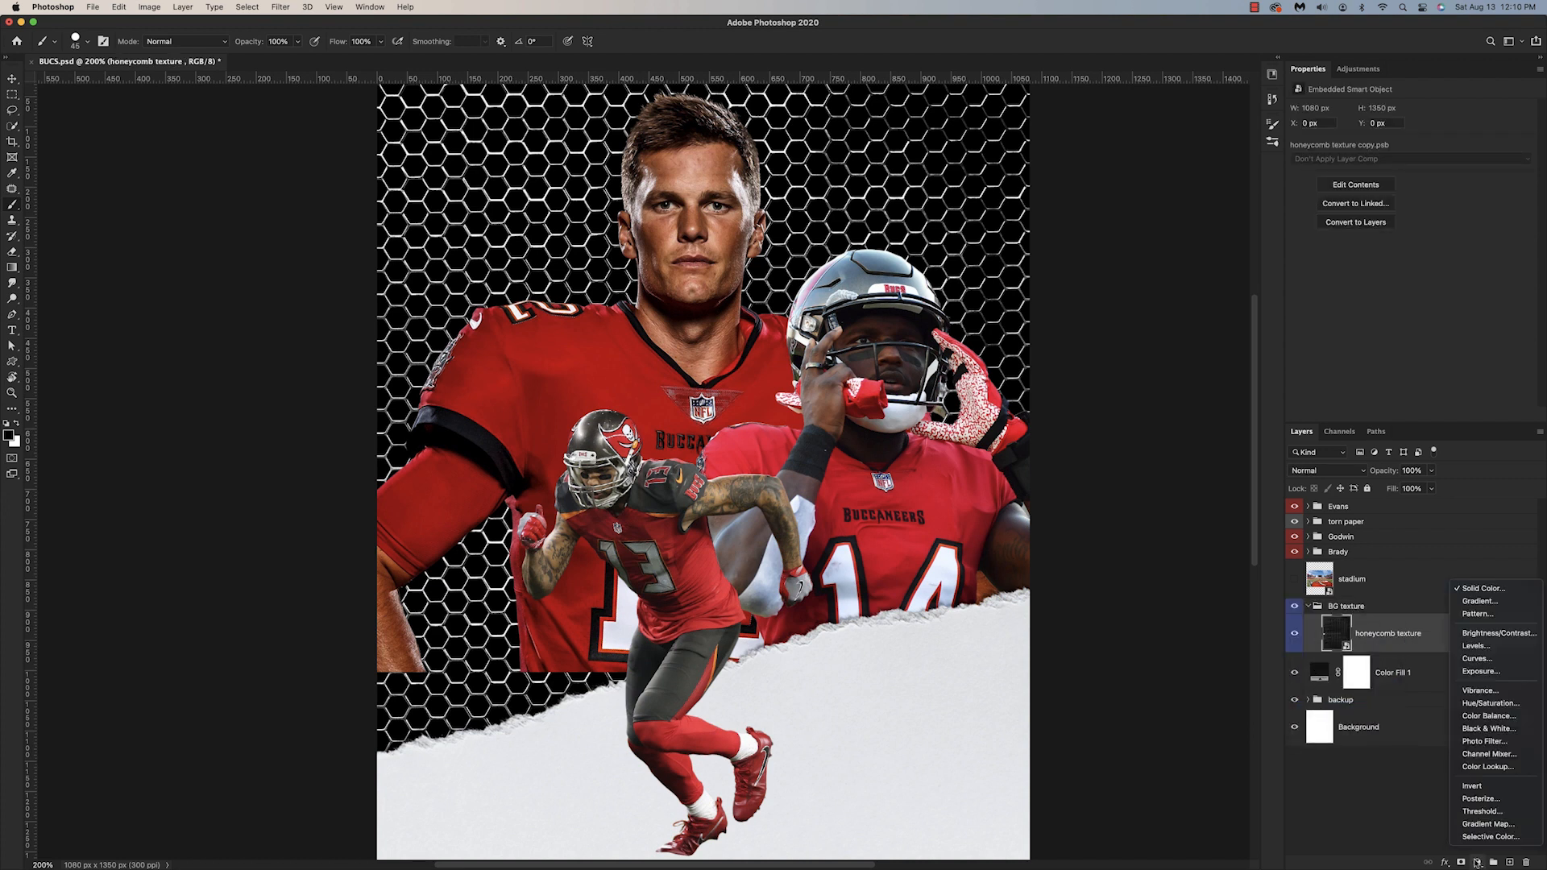
{"action": "left_click", "coordinate": [1490, 704]}
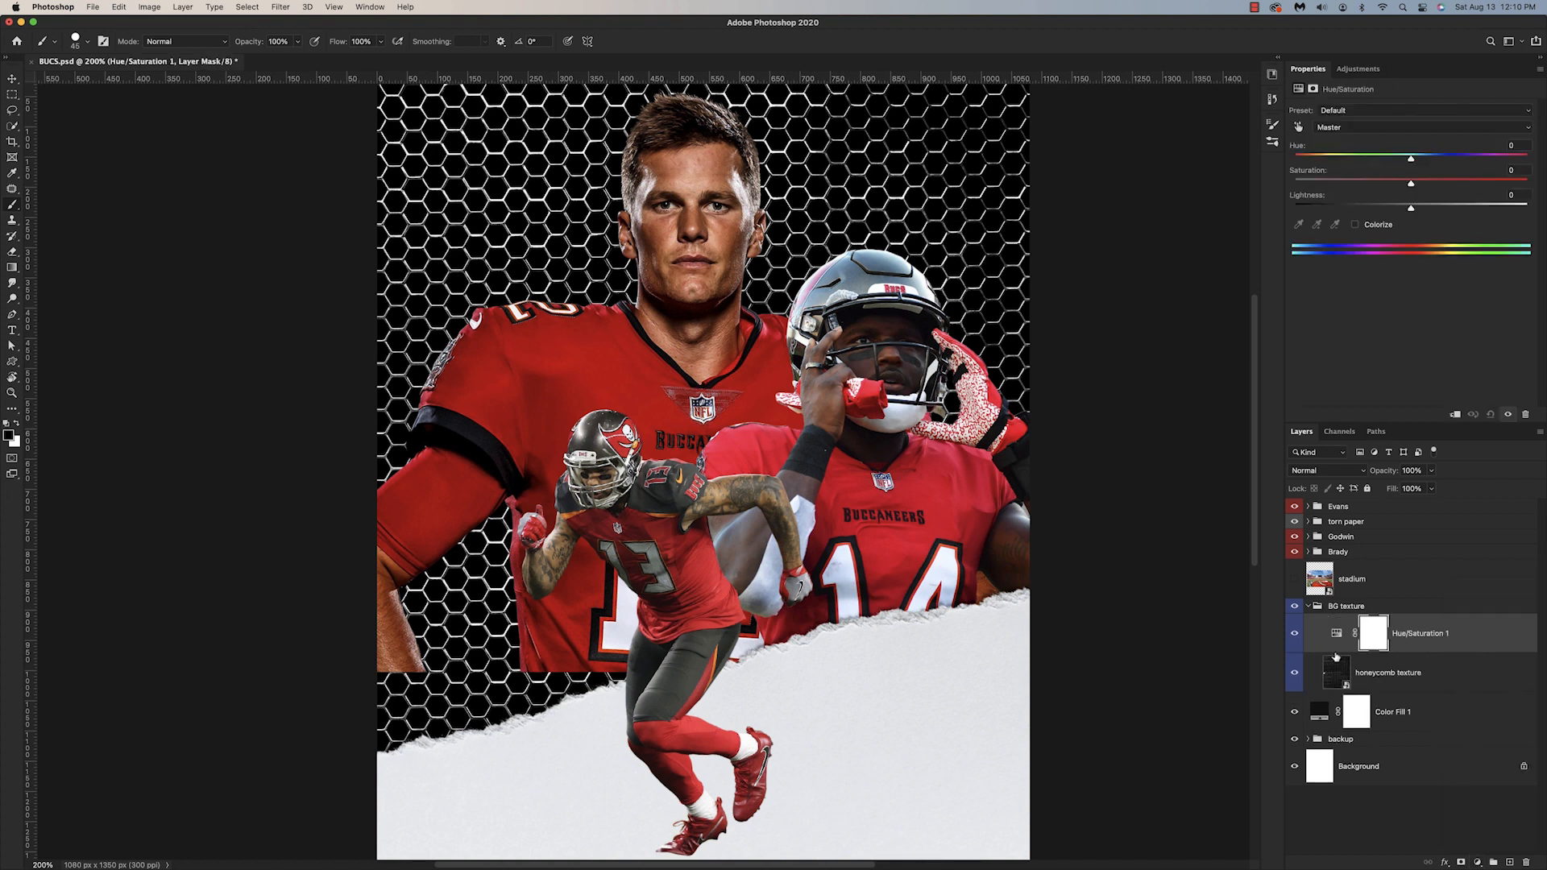
{"action": "left_click", "coordinate": [1336, 654], "text": "alt"}
{"action": "scroll", "coordinate": [1012, 570], "scroll_direction": "right", "scroll_amount": 3}
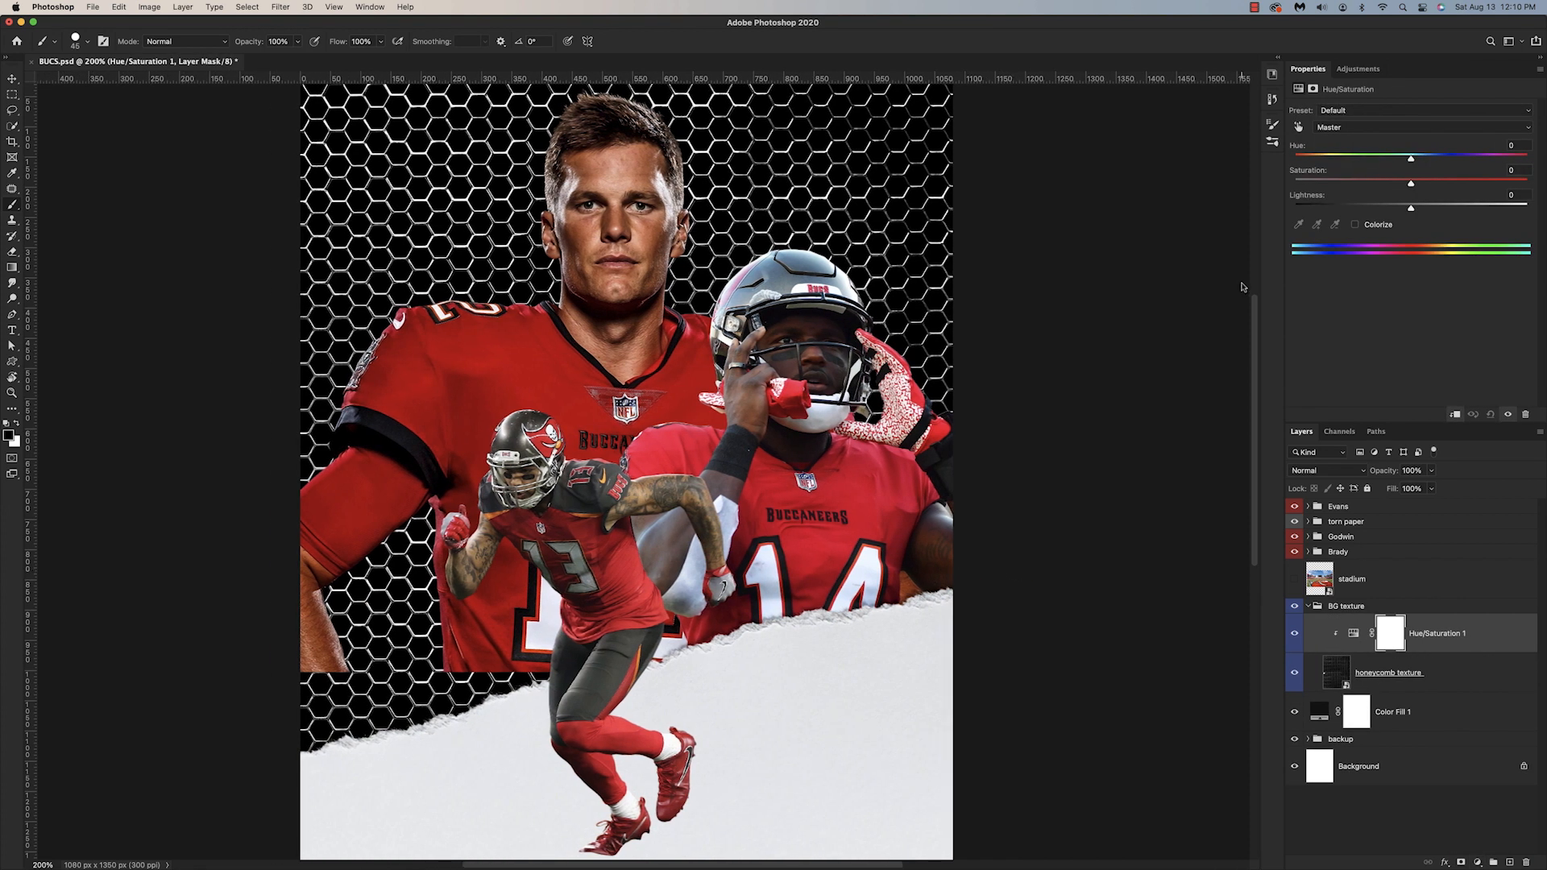
Step: Colorize the honeycomb red in the Hue/Saturation adjustment with hue 0, saturation 92 and lightness -49
{"action": "left_click", "coordinate": [1356, 224]}
{"action": "key", "text": "super+plus"}
{"action": "left_click_drag", "start_coordinate": [1354, 186], "coordinate": [1355, 222]}
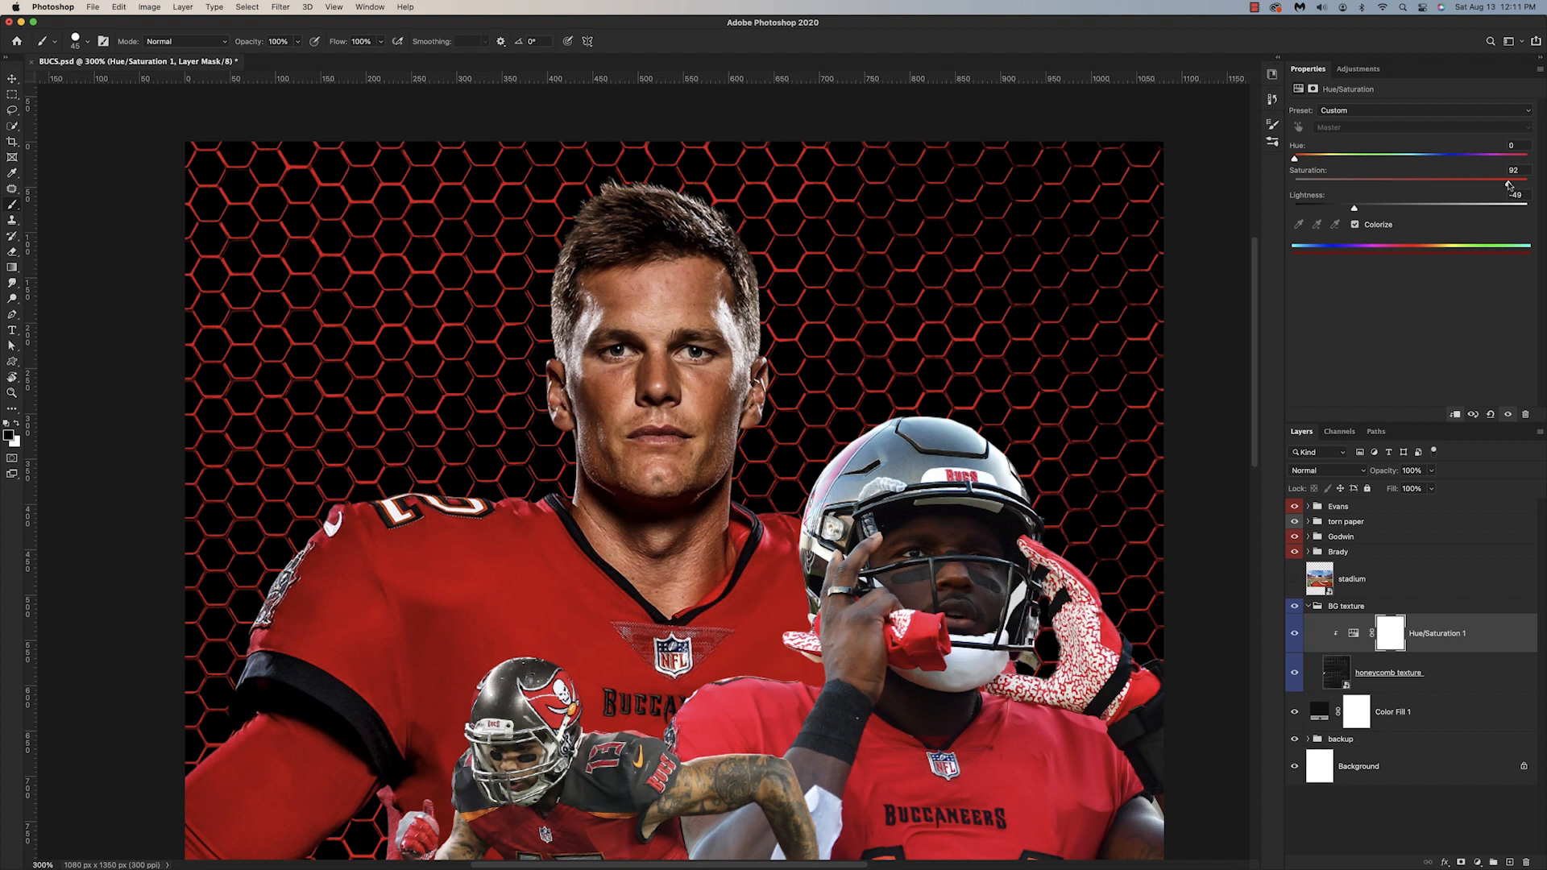
{"action": "key", "text": "super+minus"}
{"action": "scroll", "coordinate": [952, 456], "scroll_direction": "down", "scroll_amount": 4}
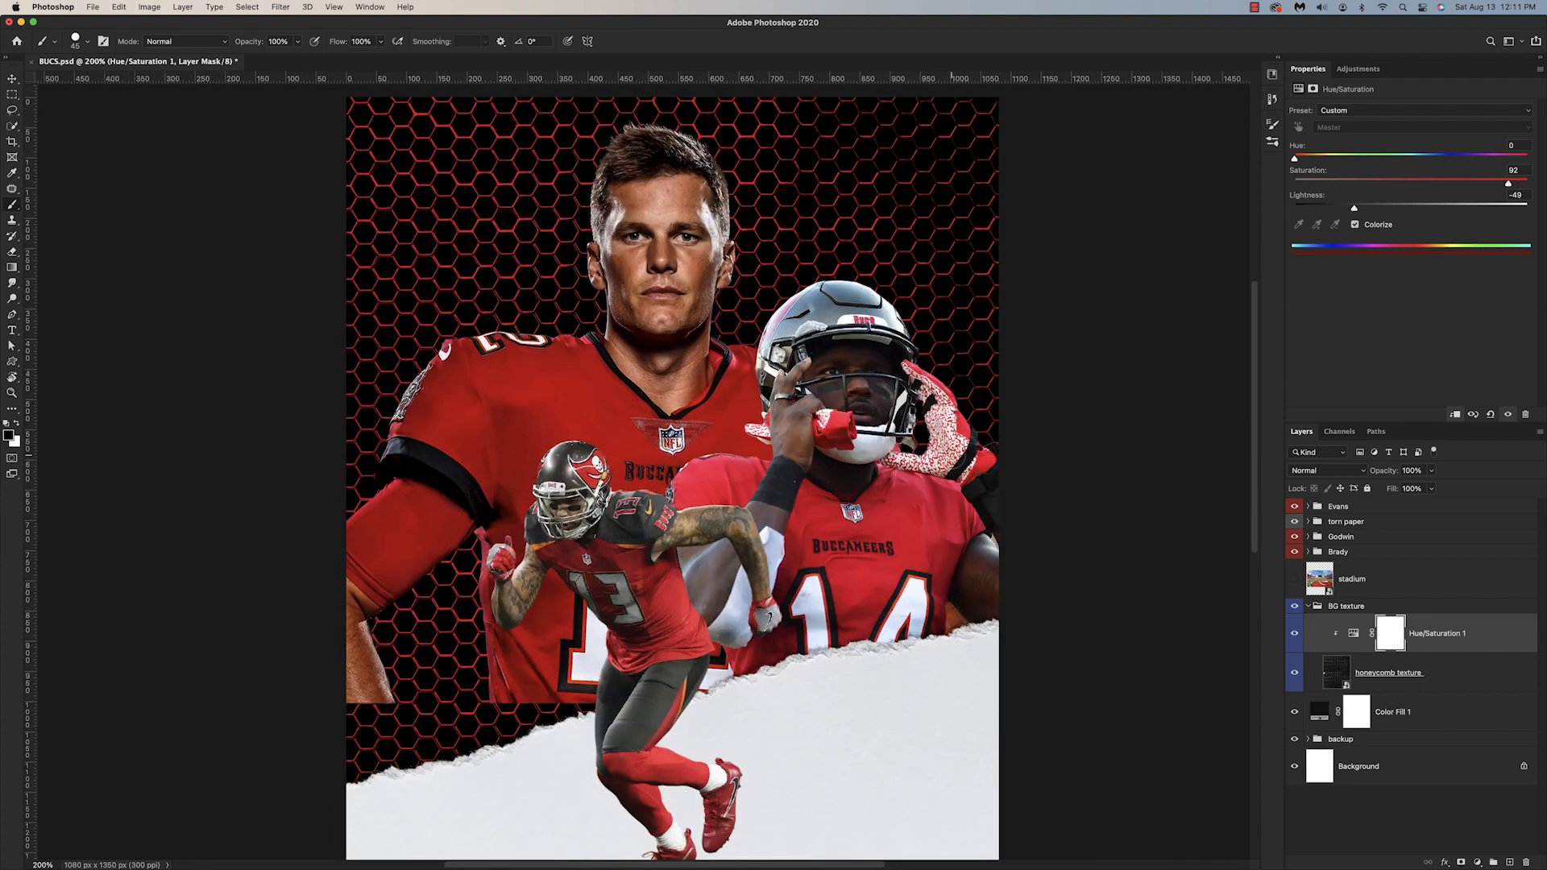
{"action": "scroll", "coordinate": [953, 457], "scroll_direction": "up", "scroll_amount": 1}
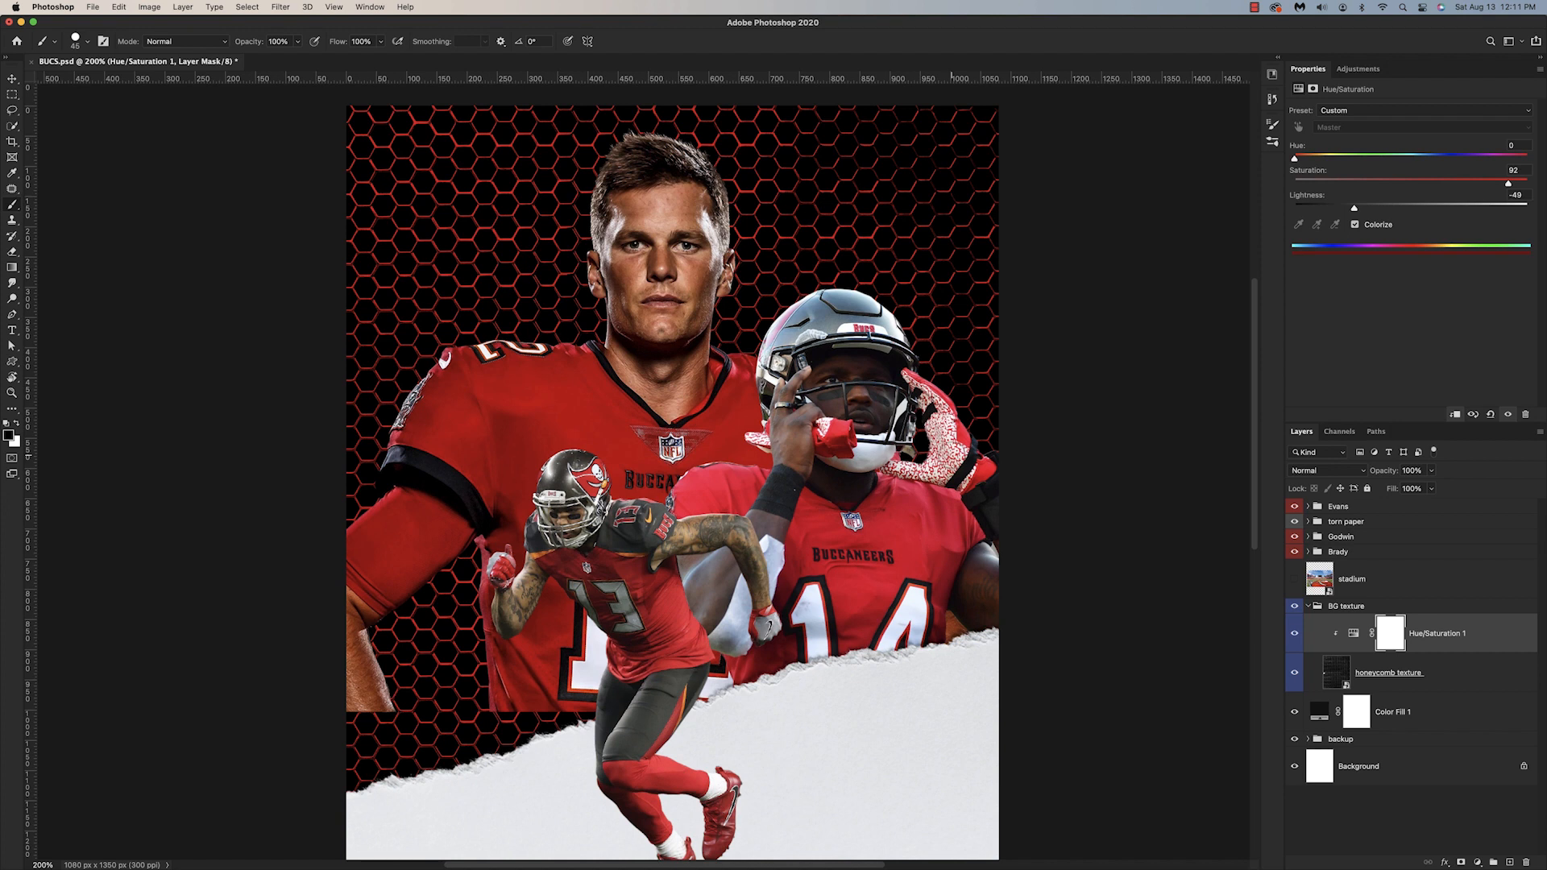
{"action": "scroll", "coordinate": [952, 456], "scroll_direction": "left", "scroll_amount": 2}
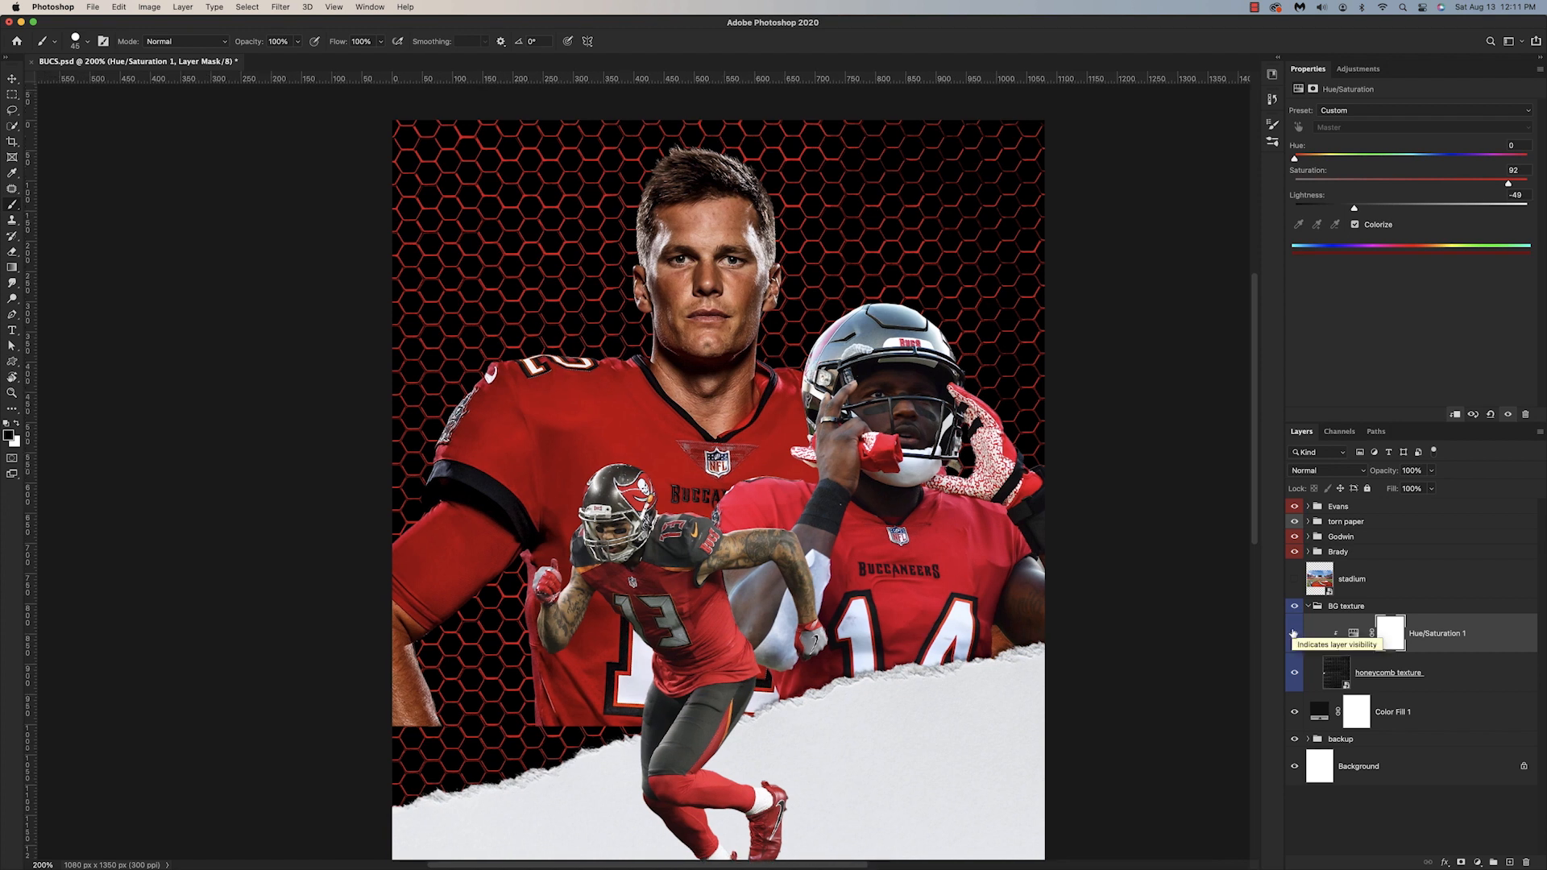
Step: With the honeycomb texture and its Hue/Saturation adjustment hidden, duplicate the Color Fill 1 layer and recolor the copy red
{"action": "scroll", "coordinate": [1207, 609], "scroll_direction": "down", "scroll_amount": 1}
{"action": "left_click_drag", "start_coordinate": [1295, 635], "coordinate": [1298, 675]}
{"action": "left_click", "coordinate": [1370, 712]}
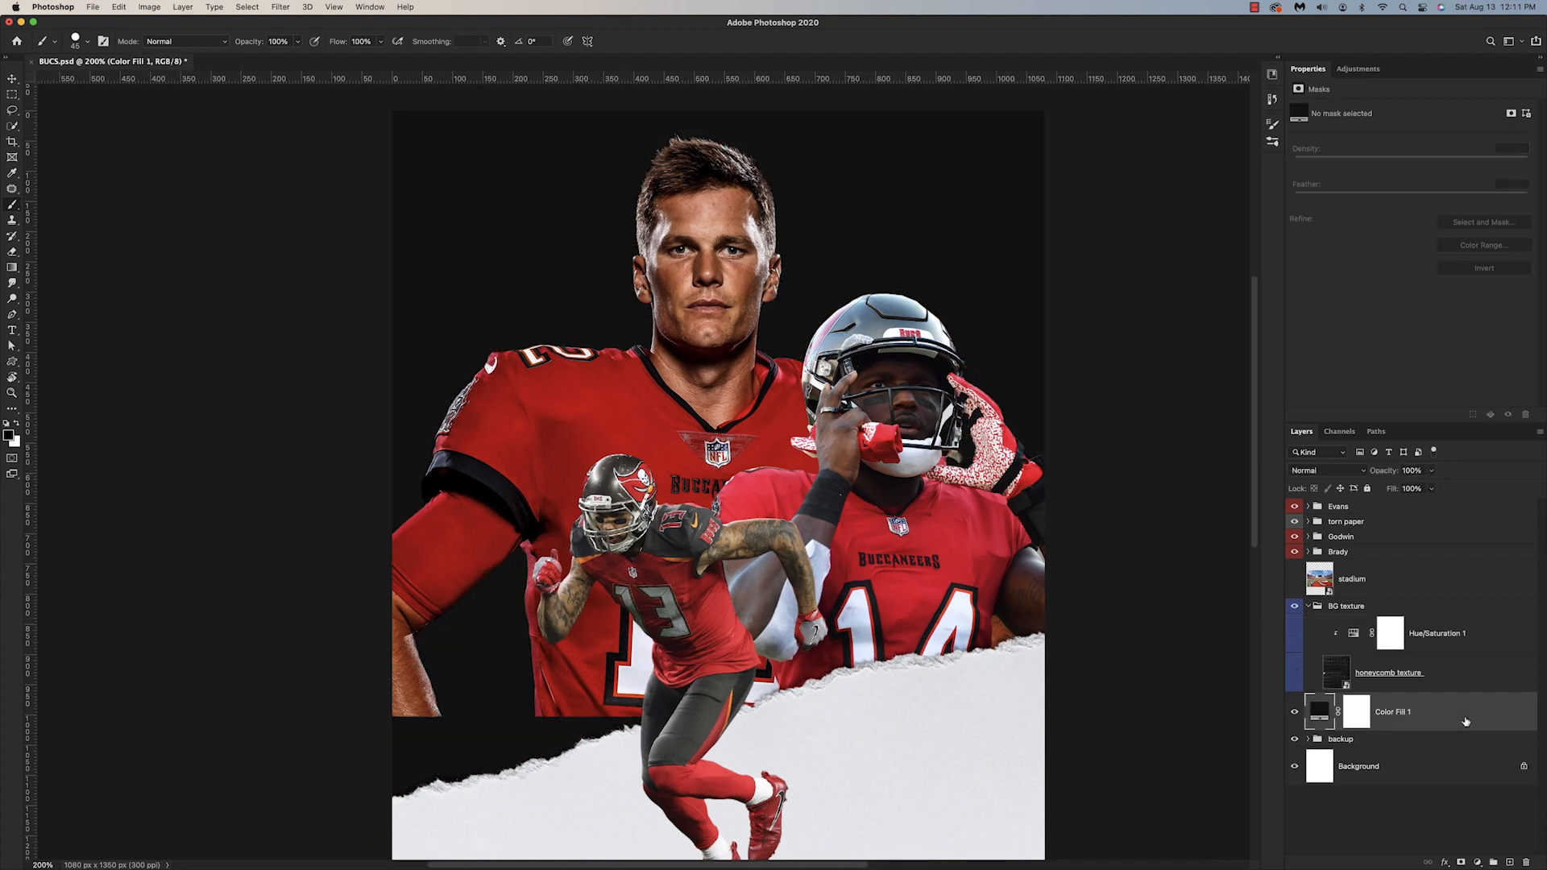
{"action": "key", "text": "super+j"}
{"action": "double_click", "coordinate": [1319, 711]}
{"action": "left_click", "coordinate": [1260, 266]}
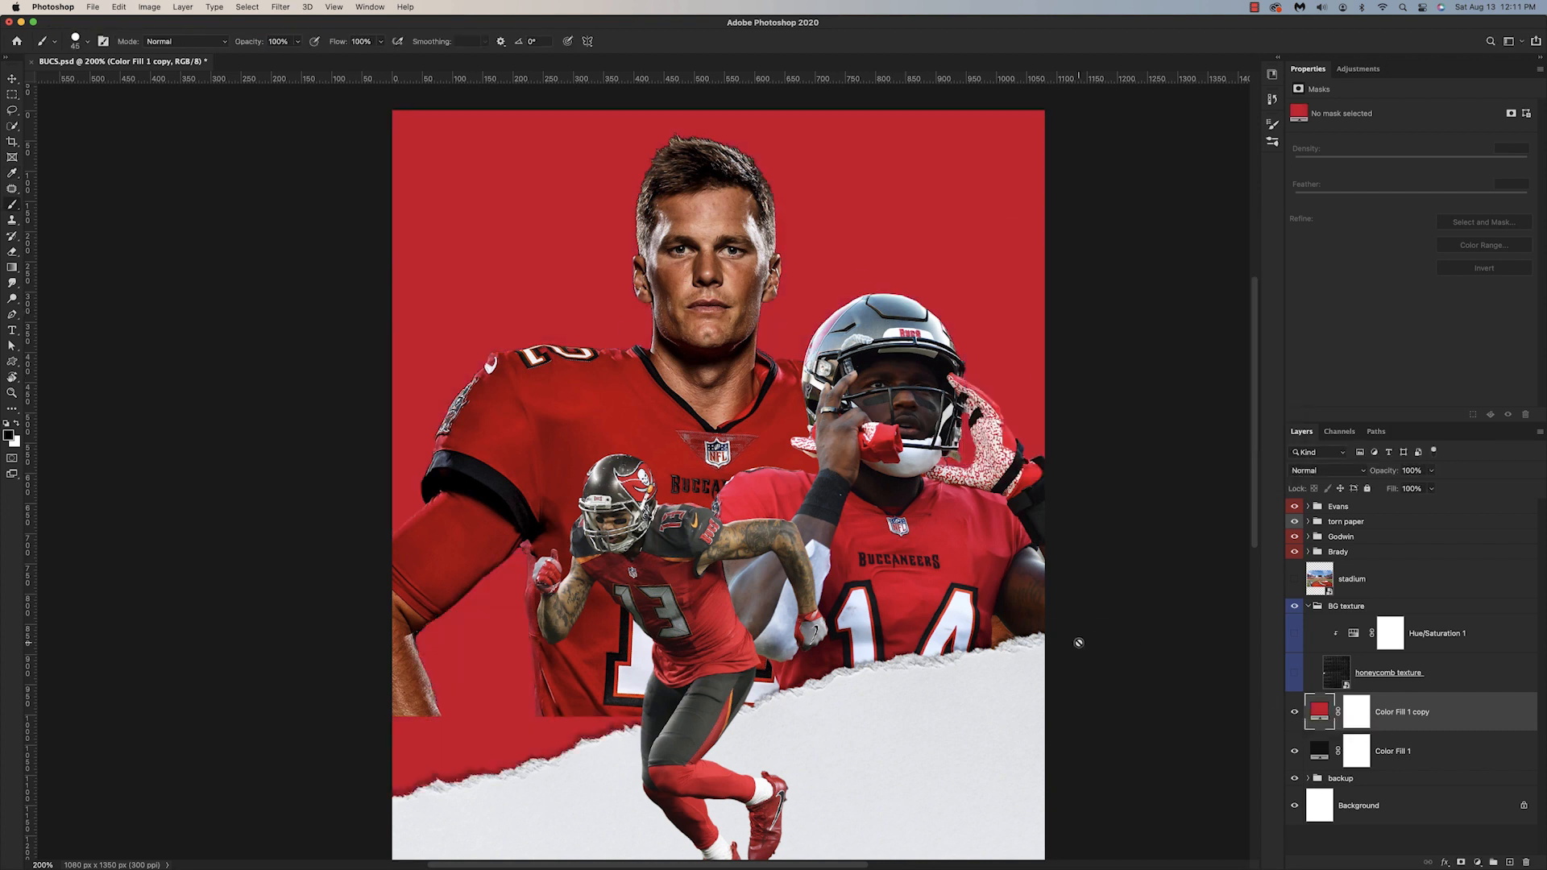
Step: Make the honeycomb texture and its Hue/Saturation adjustment visible again
{"action": "scroll", "coordinate": [1096, 645], "scroll_direction": "down", "scroll_amount": 2}
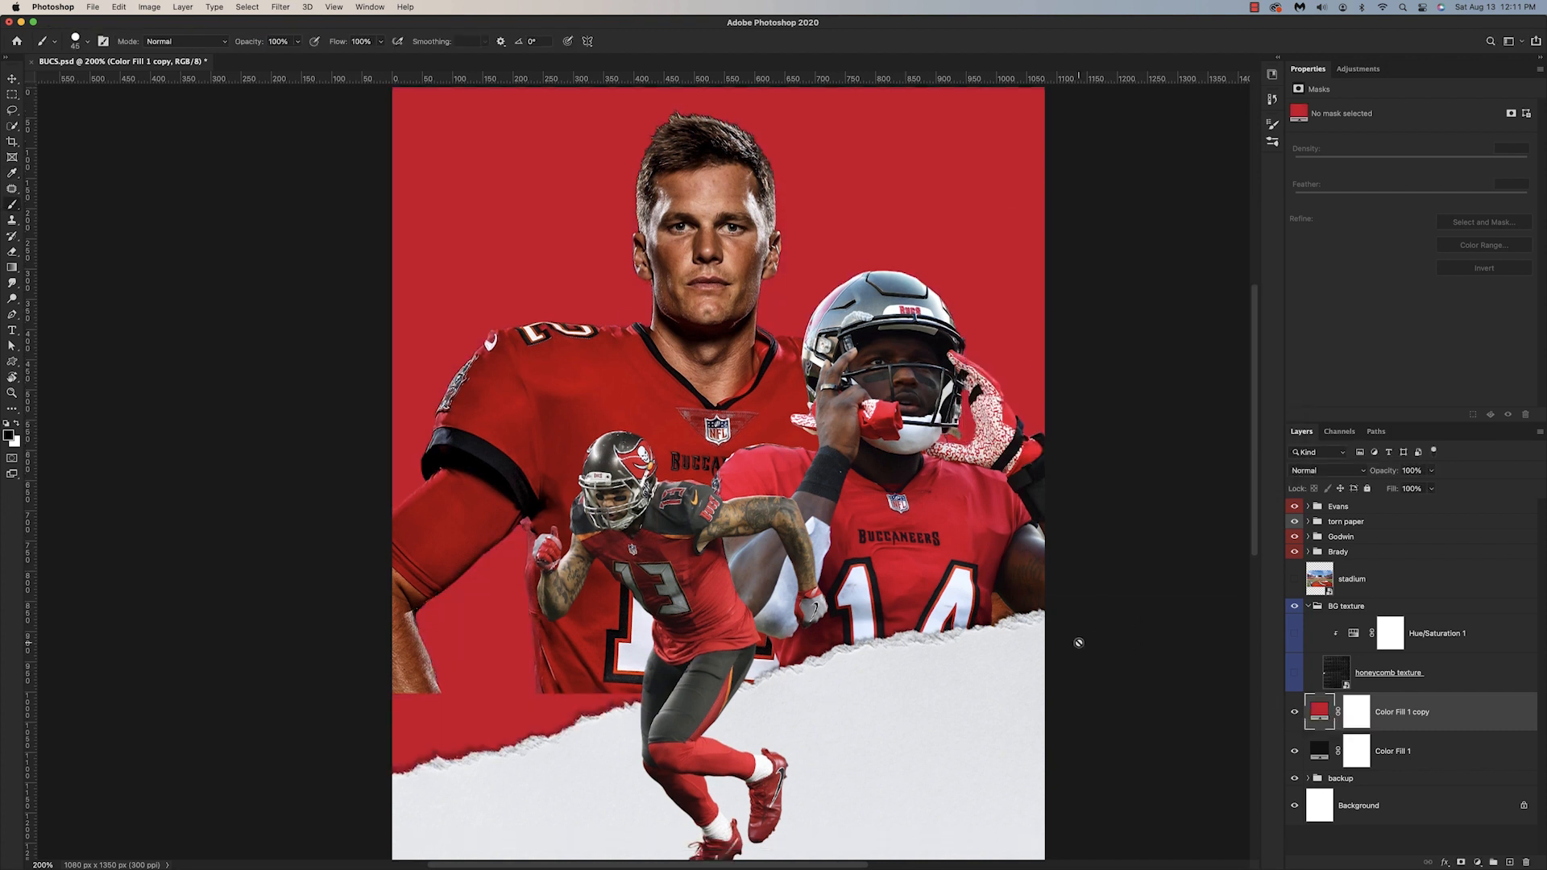
{"action": "left_click", "coordinate": [1296, 678]}
{"action": "left_click", "coordinate": [1296, 678]}
{"action": "left_click_drag", "start_coordinate": [1296, 678], "coordinate": [1295, 638]}
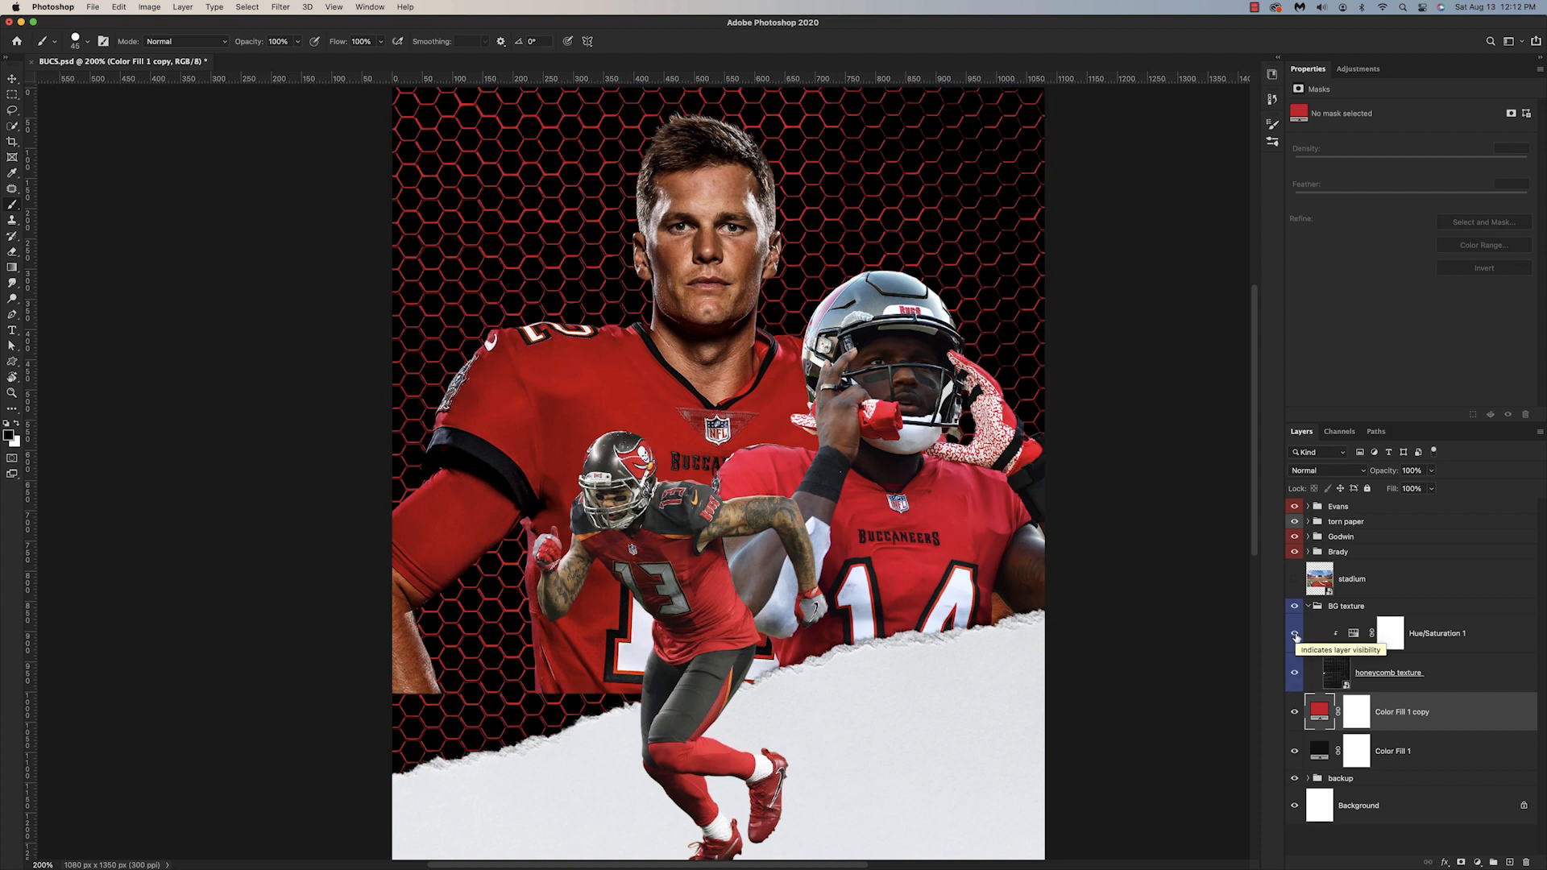
Step: Place a duplicate of the dark Color Fill 1 above the Hue/Saturation adjustment in BG texture and invert its mask to black
{"action": "left_click", "coordinate": [1330, 671]}
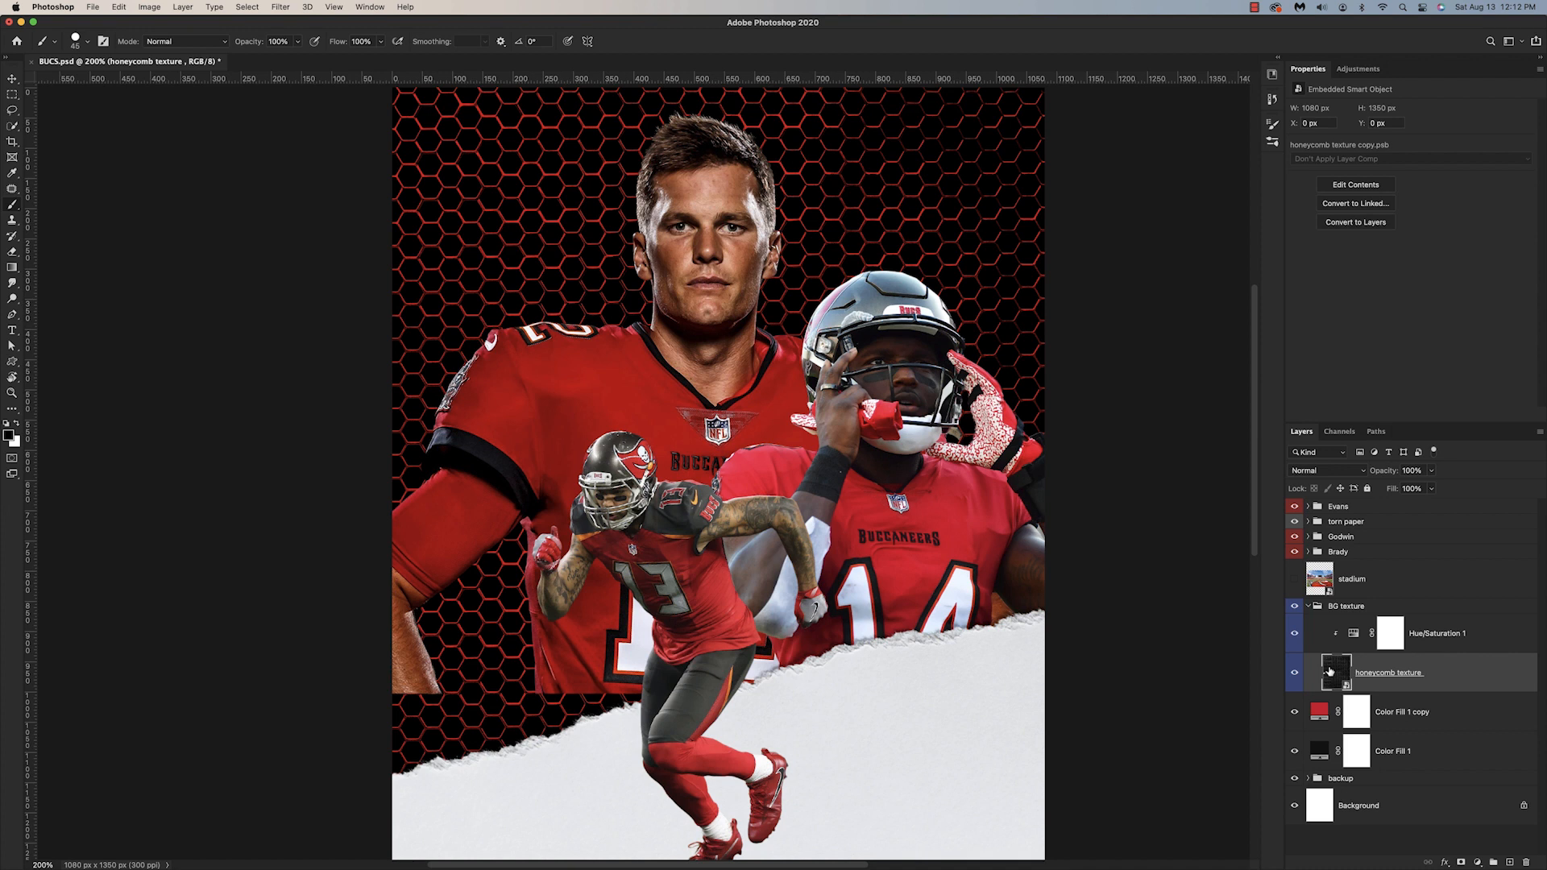
{"action": "left_click", "coordinate": [1353, 634]}
{"action": "left_click_drag", "start_coordinate": [1318, 747], "coordinate": [1318, 626]}
{"action": "left_click", "coordinate": [1372, 635]}
{"action": "key", "text": "ctrl+i"}
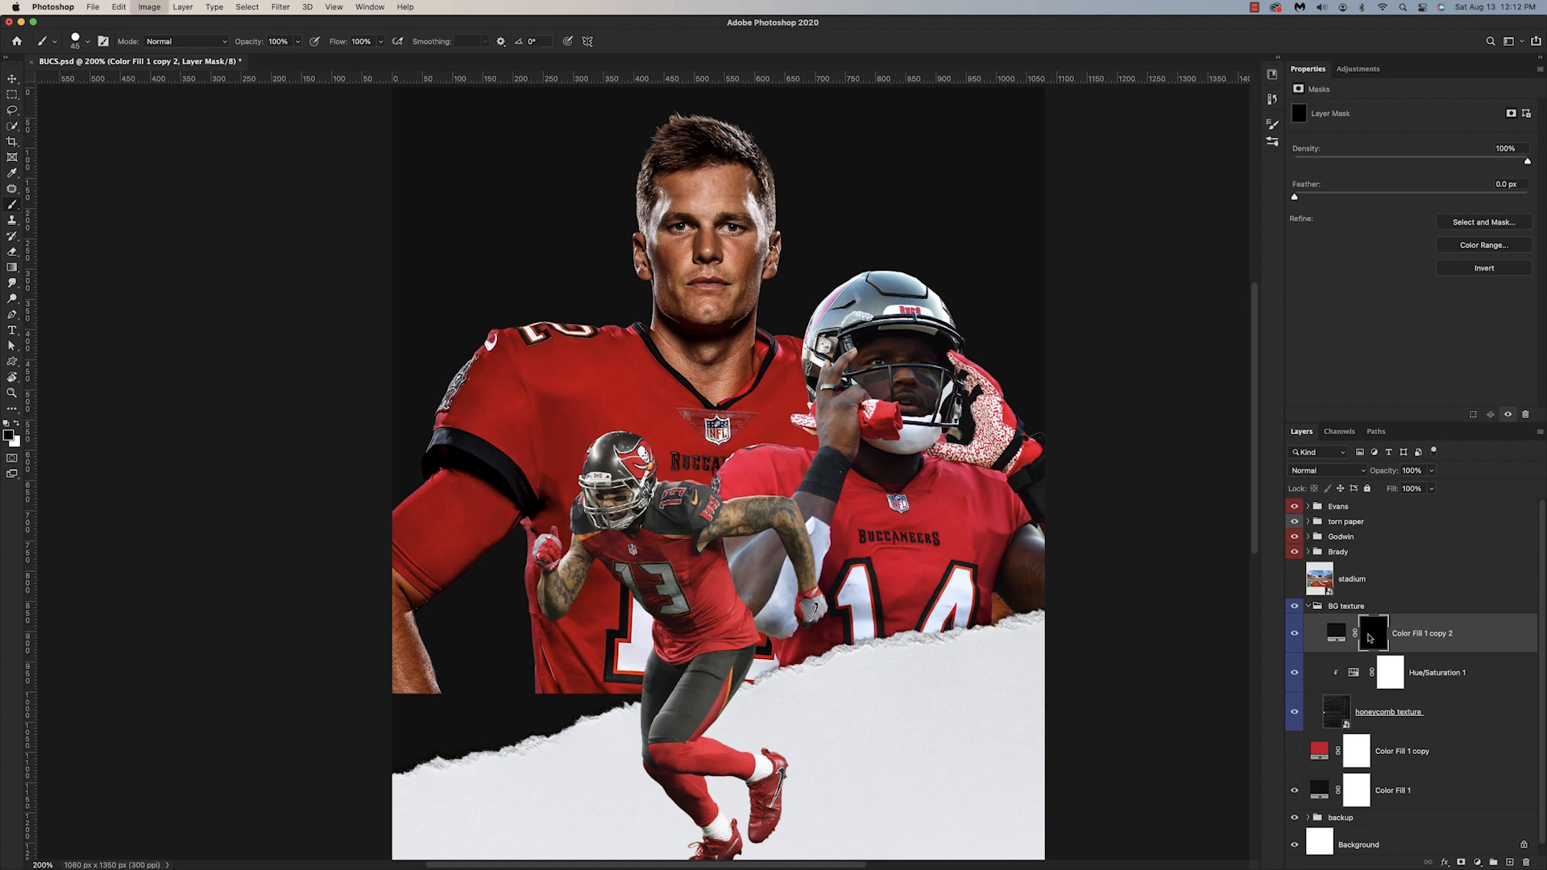
Step: Paint a dark vignette around the background's edges on the Color Fill 1 copy 2 mask, using a large soft white brush at 8% flow
{"action": "scroll", "coordinate": [601, 552], "scroll_direction": "up", "scroll_amount": 3}
{"action": "scroll", "coordinate": [602, 552], "scroll_direction": "up", "scroll_amount": 3}
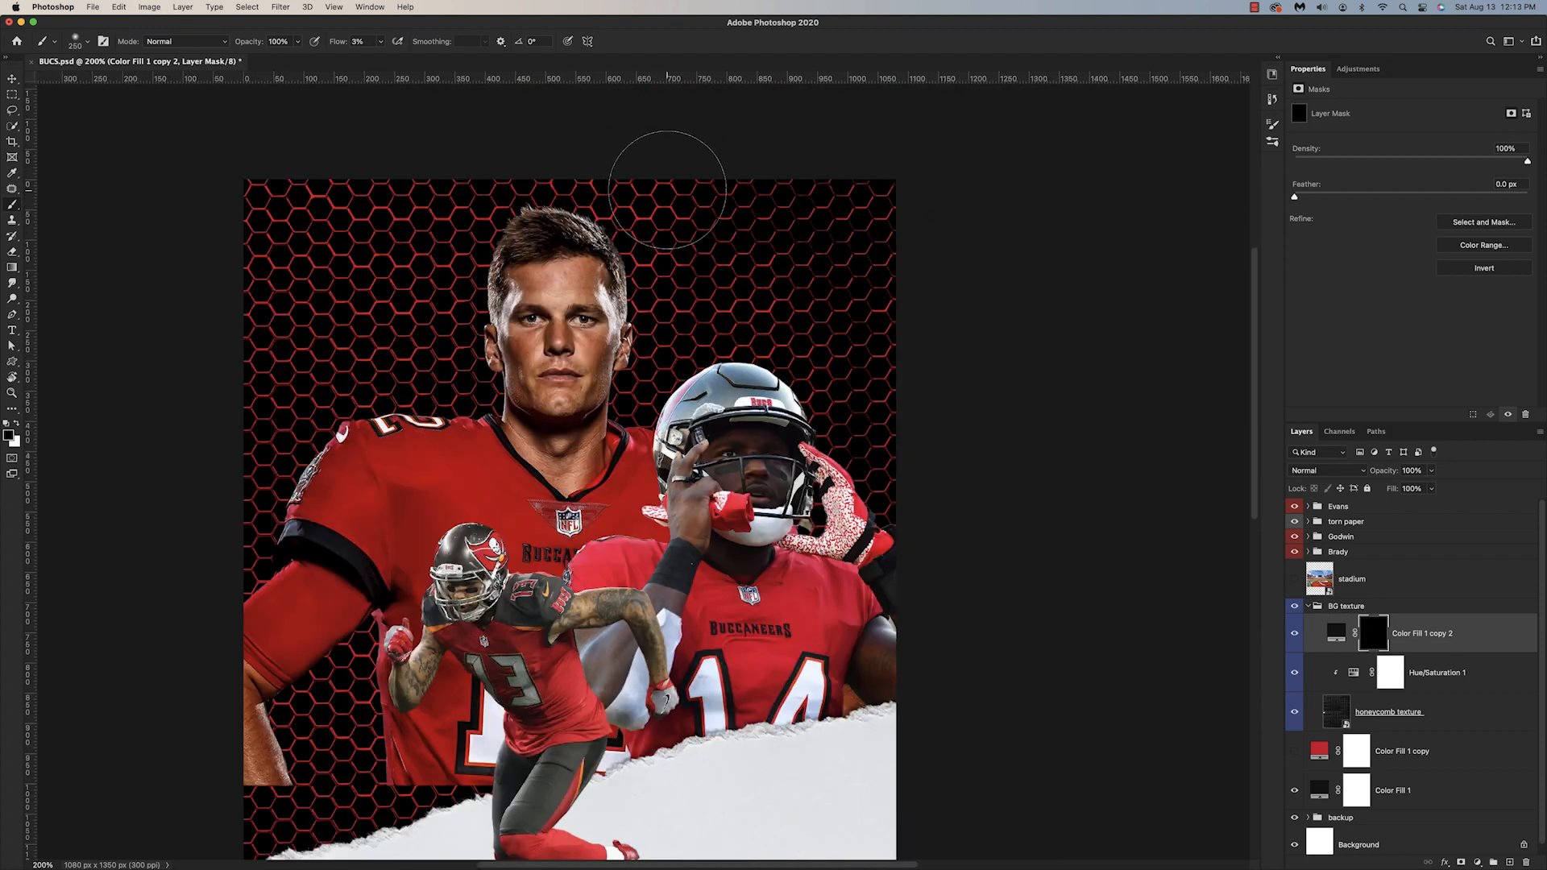
{"action": "key", "text": "x"}
{"action": "scroll", "coordinate": [809, 265], "scroll_direction": "up", "scroll_amount": 2}
{"action": "left_click_drag", "start_coordinate": [432, 166], "coordinate": [285, 262]}
{"action": "left_click_drag", "start_coordinate": [334, 43], "coordinate": [339, 43]}
{"action": "mouse_move", "coordinate": [705, 210]}
{"action": "left_mouse_down"}
{"action": "mouse_move", "coordinate": [230, 375]}
{"action": "mouse_move", "coordinate": [182, 519]}
{"action": "left_mouse_up"}
{"action": "scroll", "coordinate": [891, 249], "scroll_direction": "down", "scroll_amount": 2}
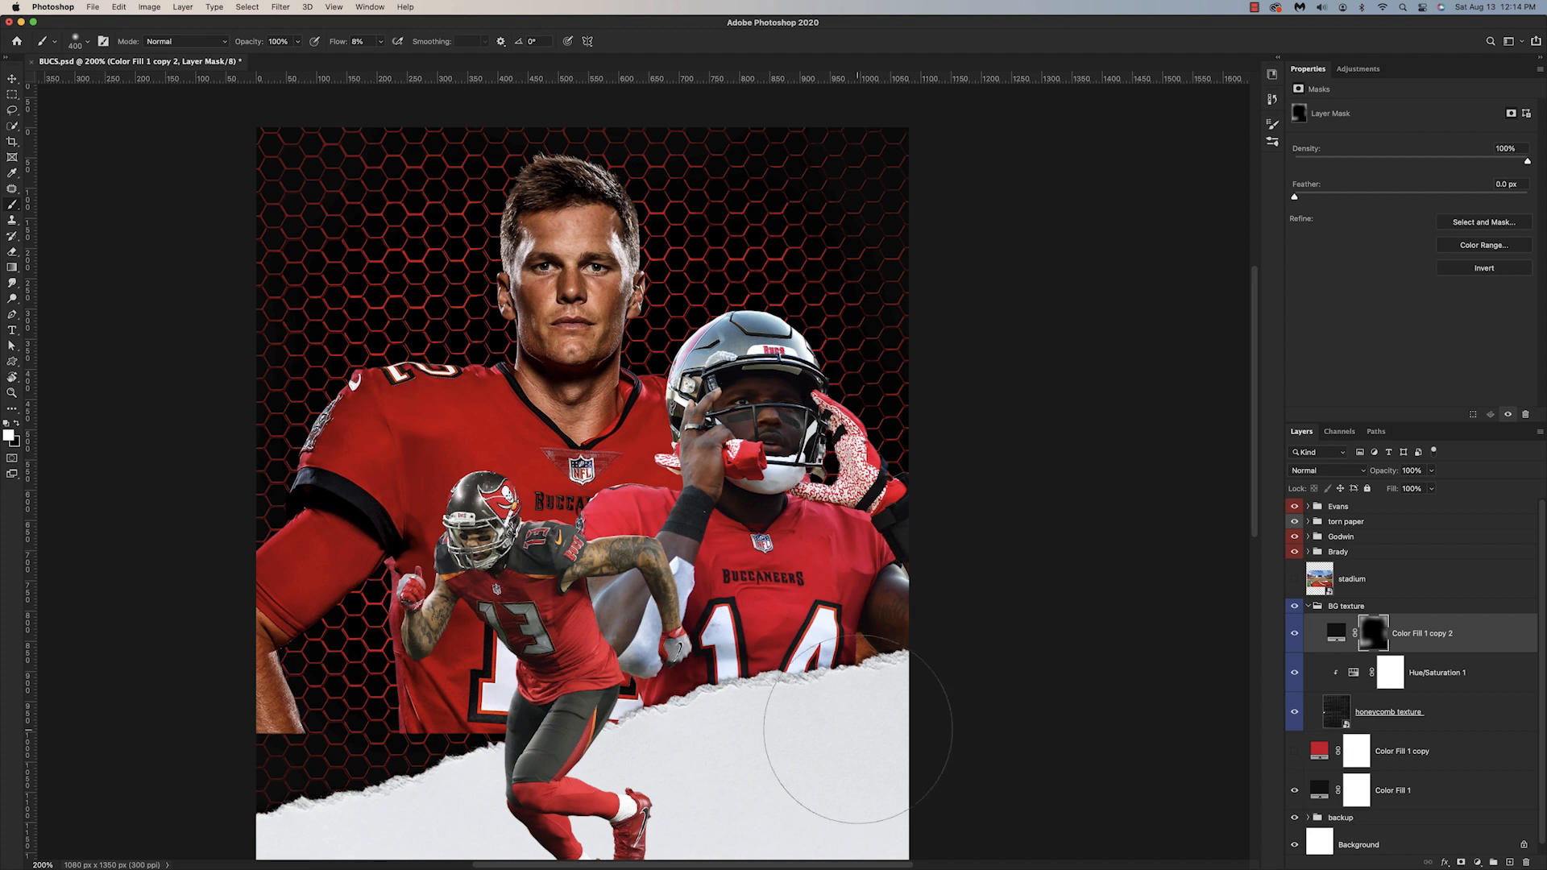
{"action": "key", "text": "super+minus"}
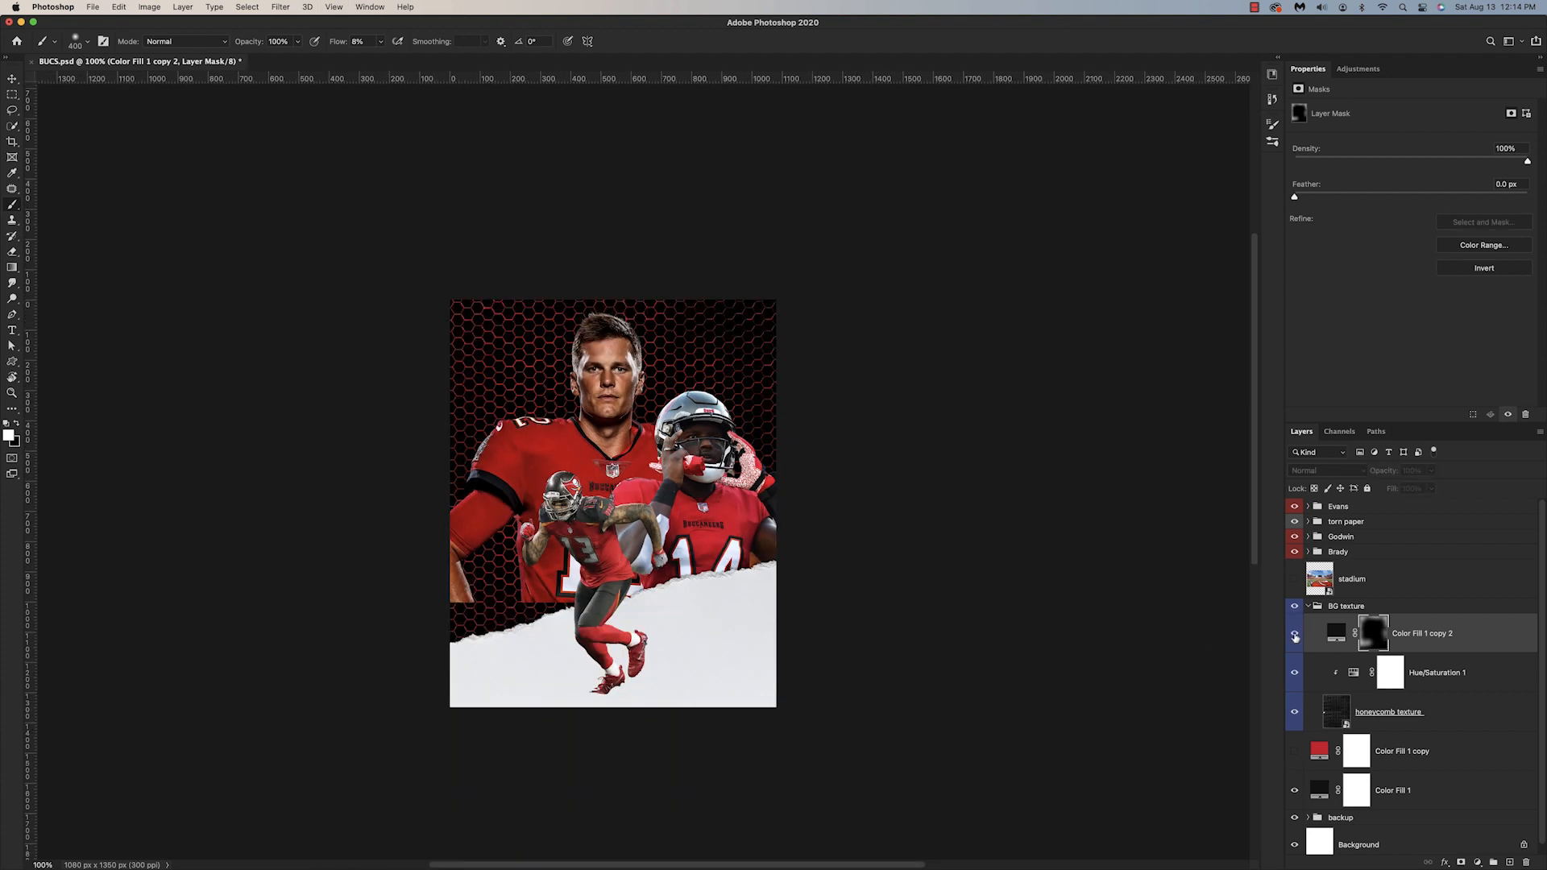
{"action": "key", "text": "bracketleft"}
{"action": "key", "text": "bracketleft"}
{"action": "key", "text": "bracketleft"}
{"action": "key", "text": "bracketleft"}
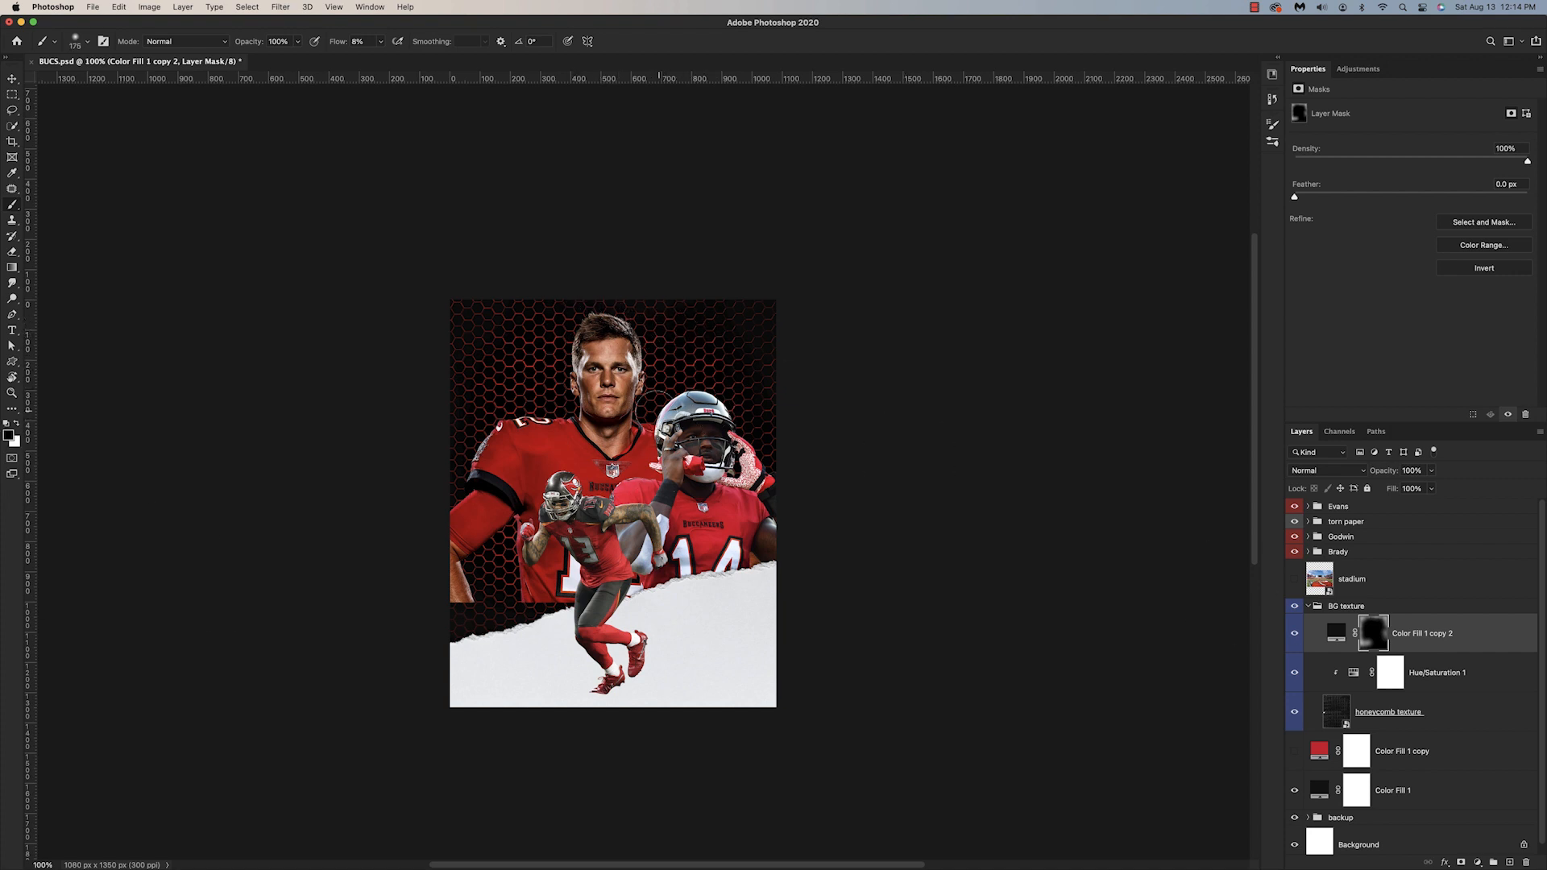
{"action": "scroll", "coordinate": [519, 464], "scroll_direction": "up", "scroll_amount": 1}
Step: Add a dark red #5d0000 solid color fill layer above the Hue/Saturation adjustment
{"action": "left_click", "coordinate": [1452, 683]}
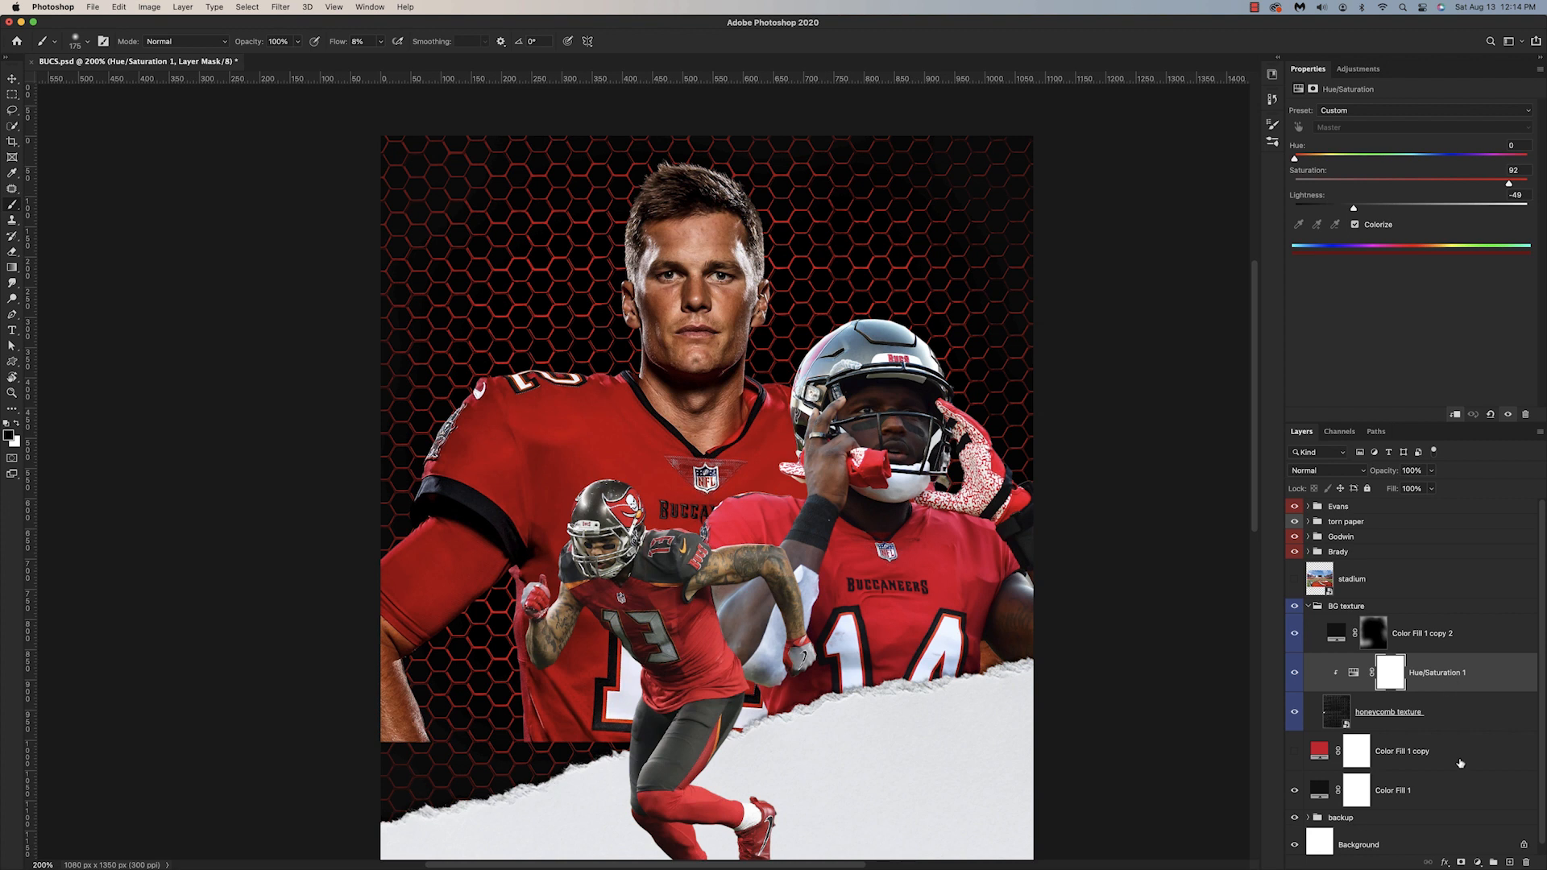
{"action": "left_click", "coordinate": [1480, 863]}
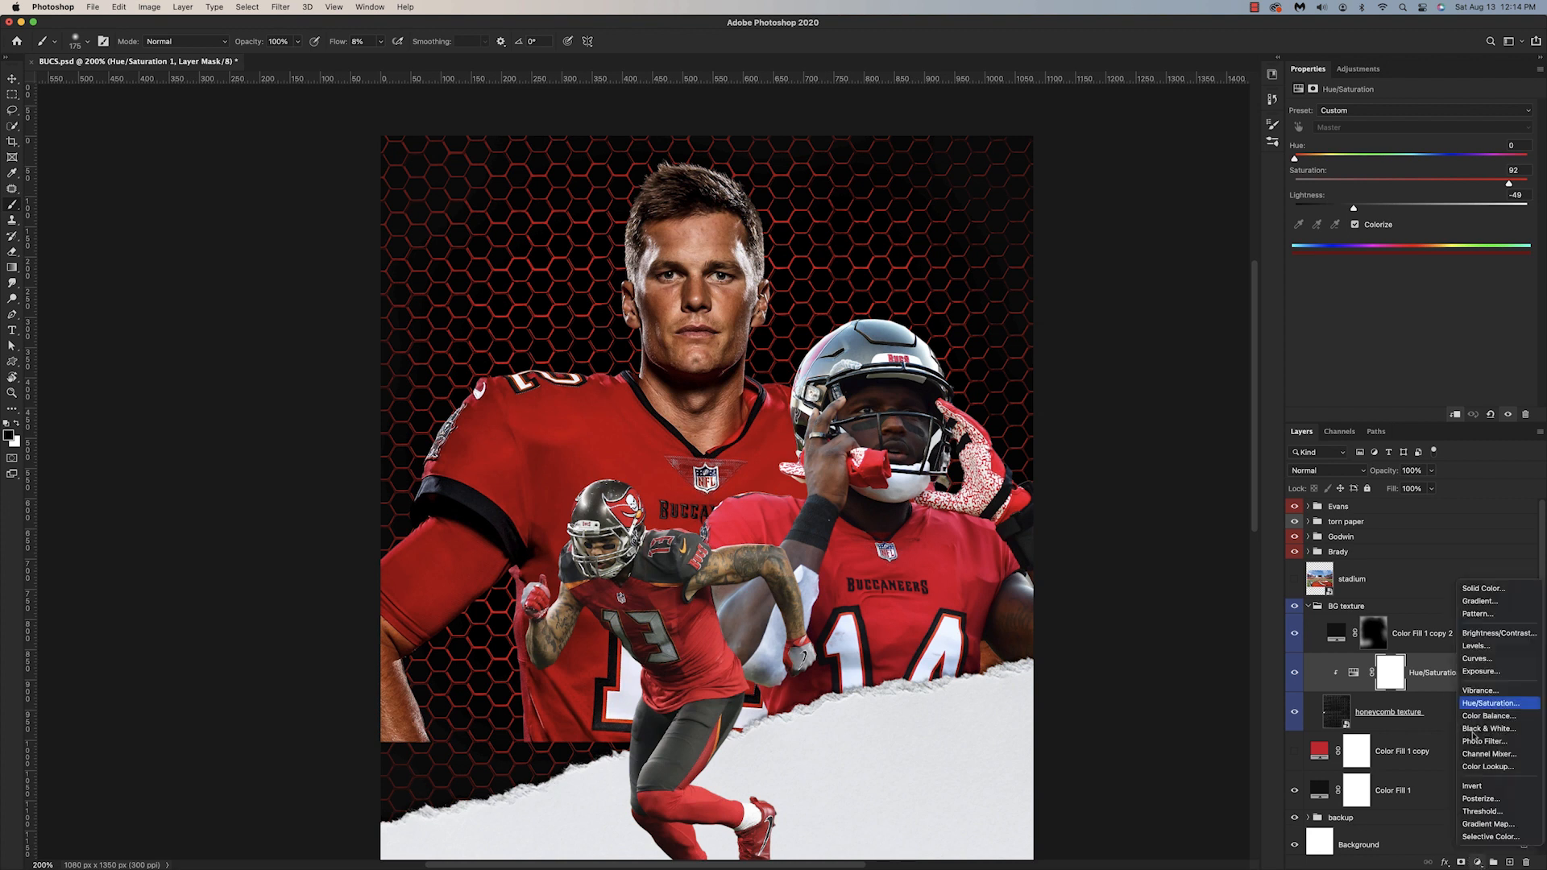
{"action": "left_click", "coordinate": [1485, 589]}
{"action": "left_click_drag", "start_coordinate": [1122, 330], "coordinate": [1125, 370]}
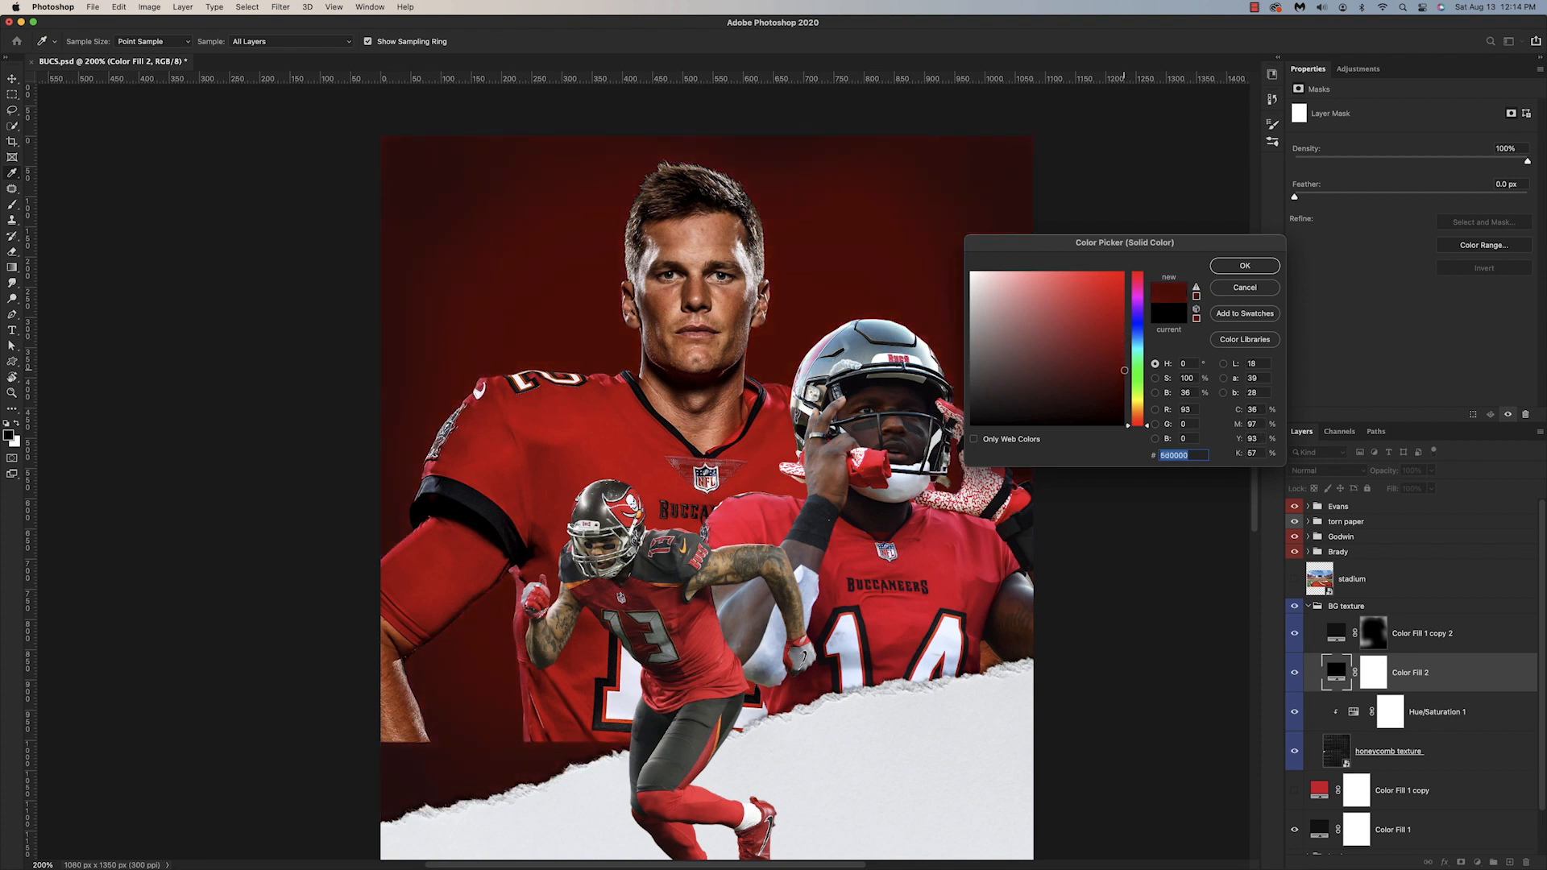
{"action": "left_click", "coordinate": [1241, 265]}
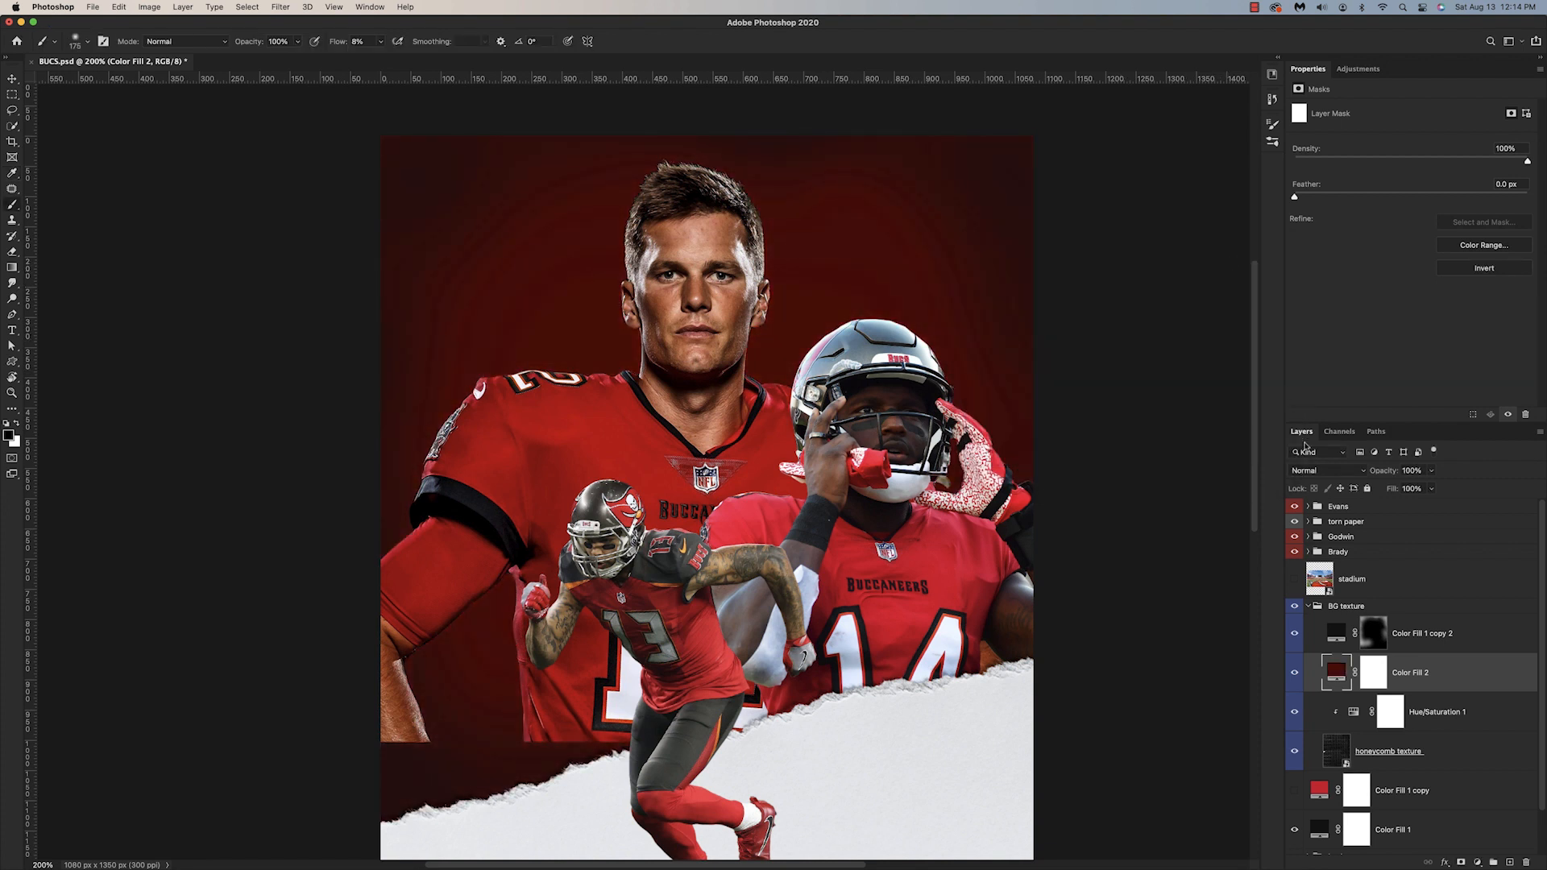
Step: Set the Color Fill 2 layer to Linear Dodge (Add) and recolor it to RGB 146, 23, 23
{"action": "left_click", "coordinate": [1316, 473]}
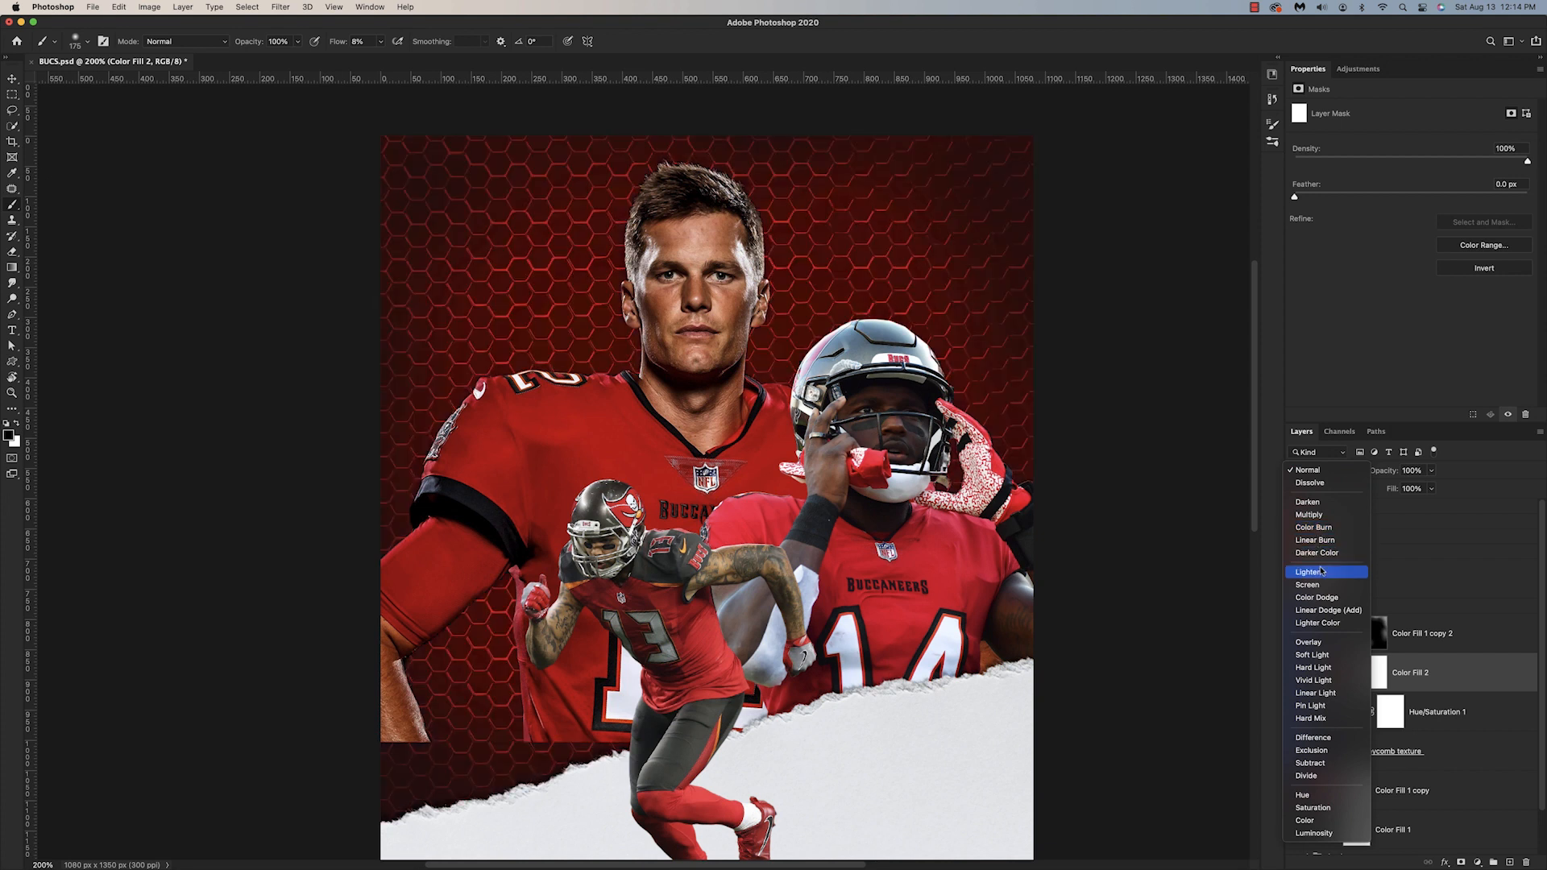
{"action": "left_click", "coordinate": [1328, 610]}
{"action": "double_click", "coordinate": [1336, 672]}
{"action": "left_click_drag", "start_coordinate": [1123, 373], "coordinate": [1098, 338]}
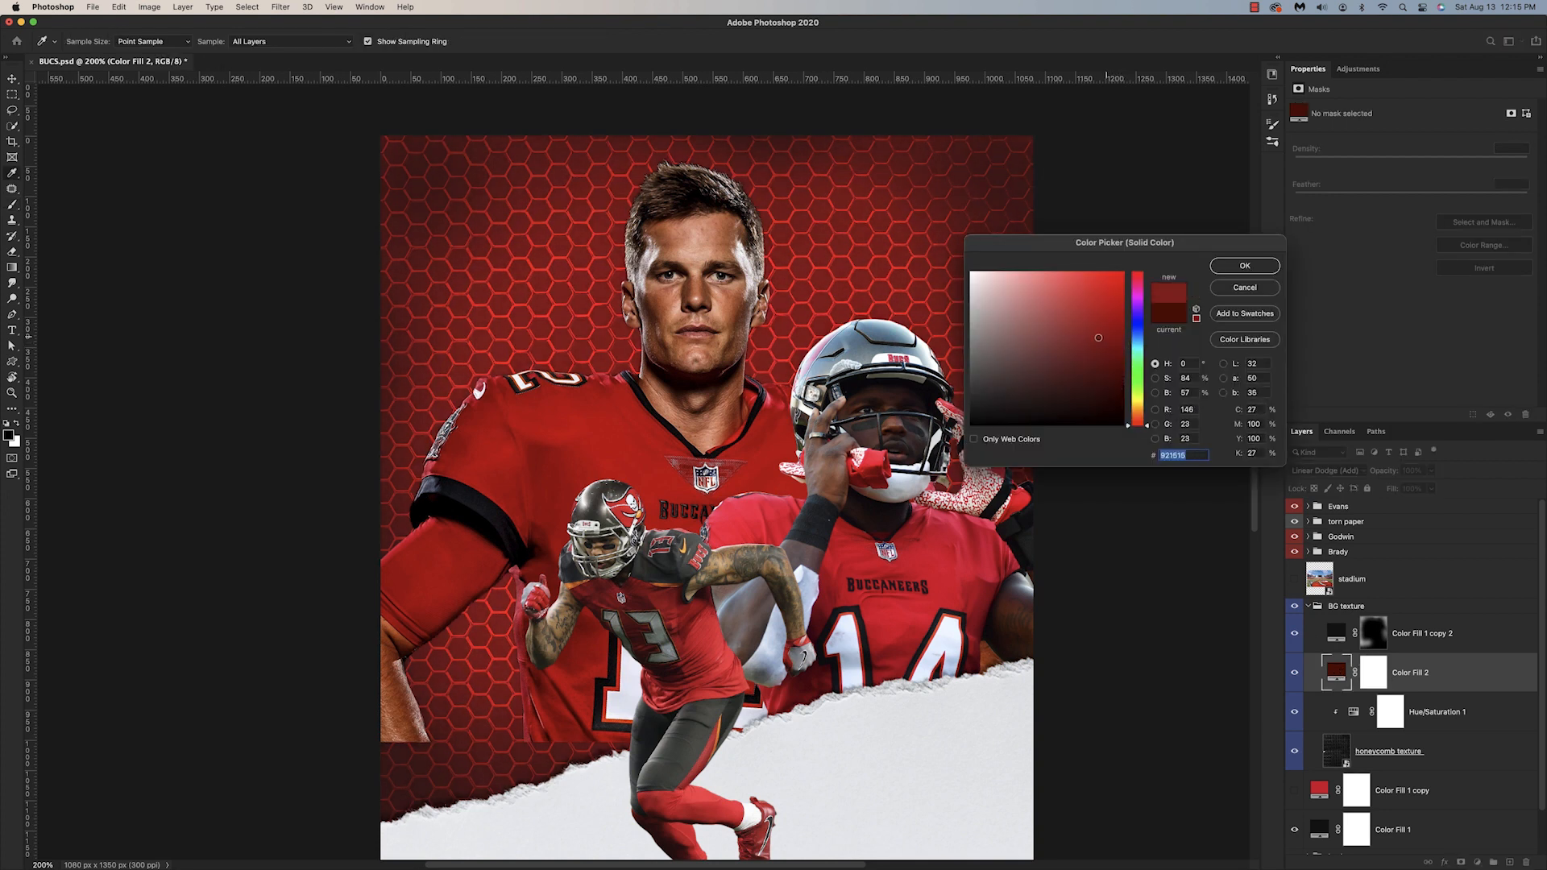
{"action": "left_click", "coordinate": [1242, 268]}
Step: Paint the Color Fill 2 mask with a soft brush at 8% flow to shape a red glow behind the players
{"action": "key", "text": "c"}
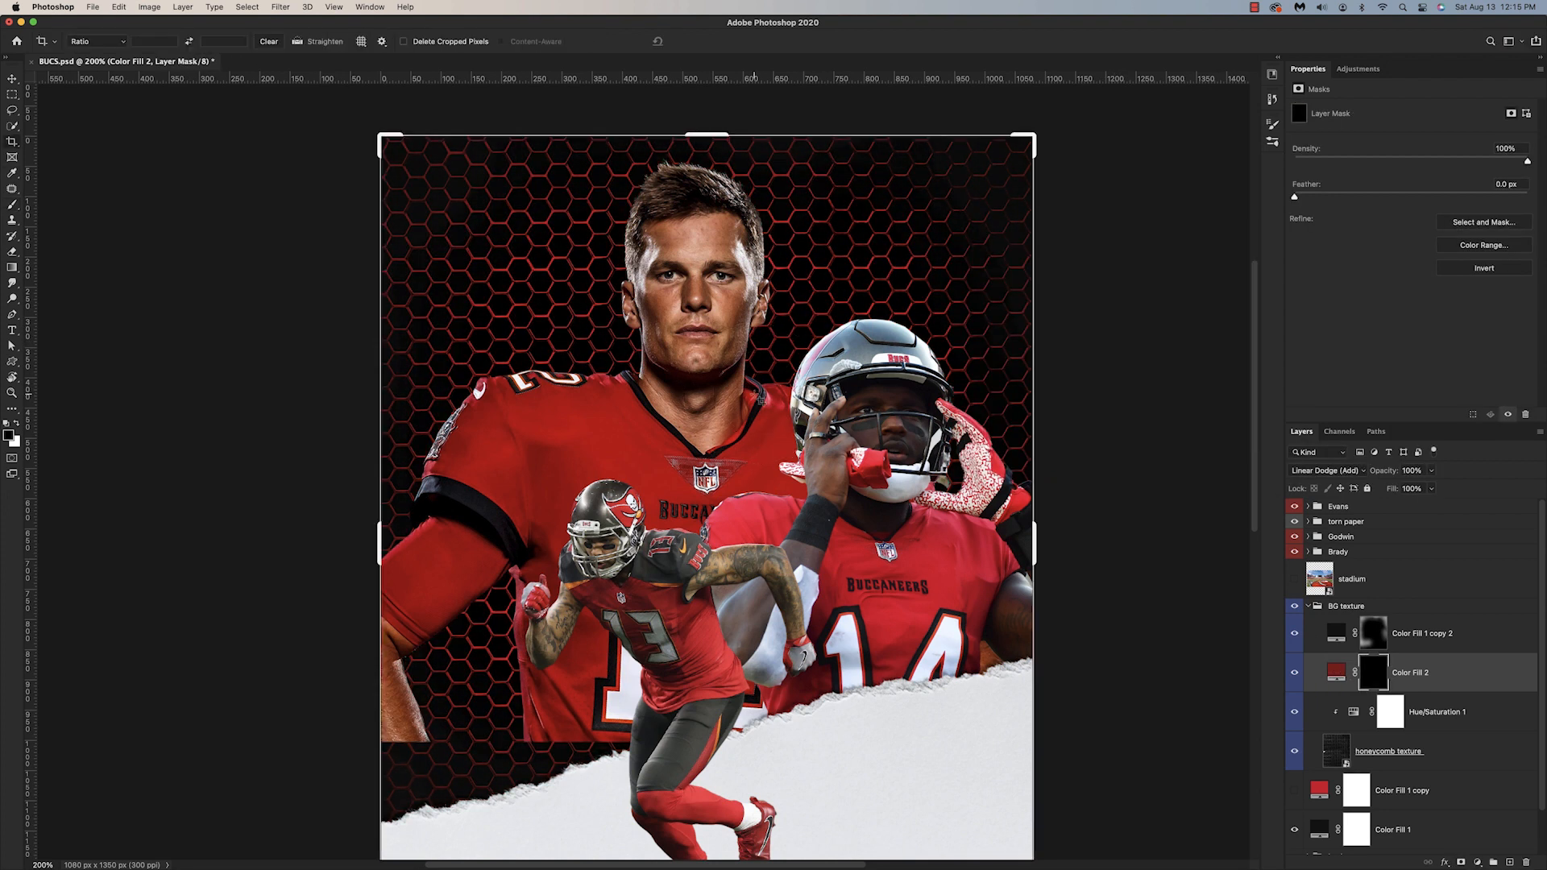
{"action": "key", "text": "b"}
{"action": "mouse_move", "coordinate": [793, 323]}
{"action": "left_mouse_down"}
{"action": "mouse_move", "coordinate": [780, 294]}
{"action": "mouse_move", "coordinate": [658, 332]}
{"action": "mouse_move", "coordinate": [536, 302]}
{"action": "mouse_move", "coordinate": [882, 262]}
{"action": "mouse_move", "coordinate": [426, 423]}
{"action": "mouse_move", "coordinate": [637, 757]}
{"action": "mouse_move", "coordinate": [981, 660]}
{"action": "mouse_move", "coordinate": [407, 238]}
{"action": "left_mouse_up"}
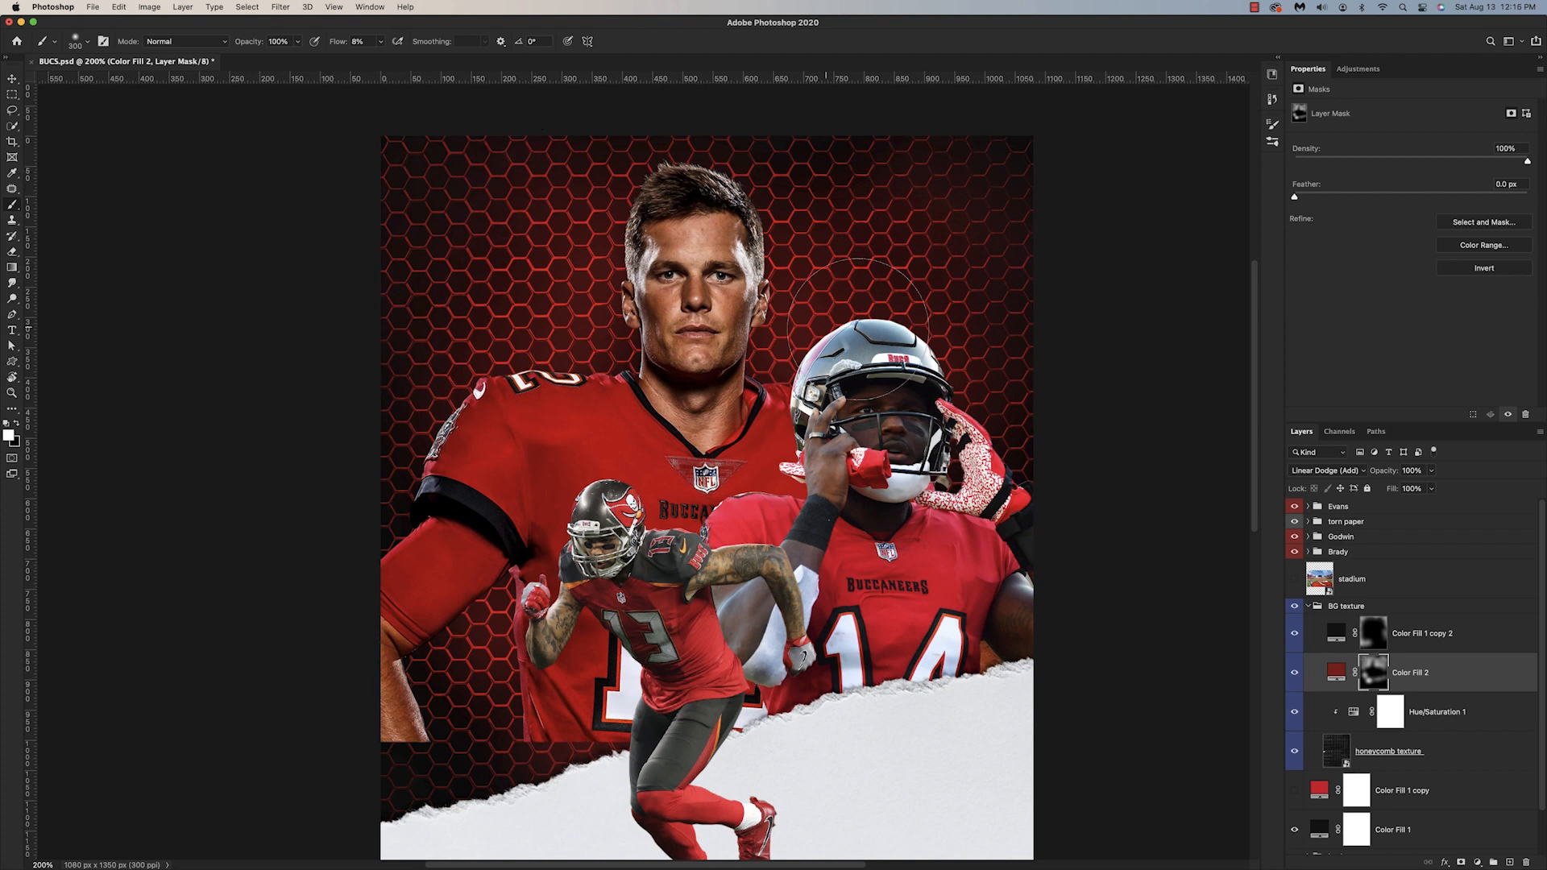
{"action": "key", "text": "super+minus"}
{"action": "key", "text": "super+minus"}
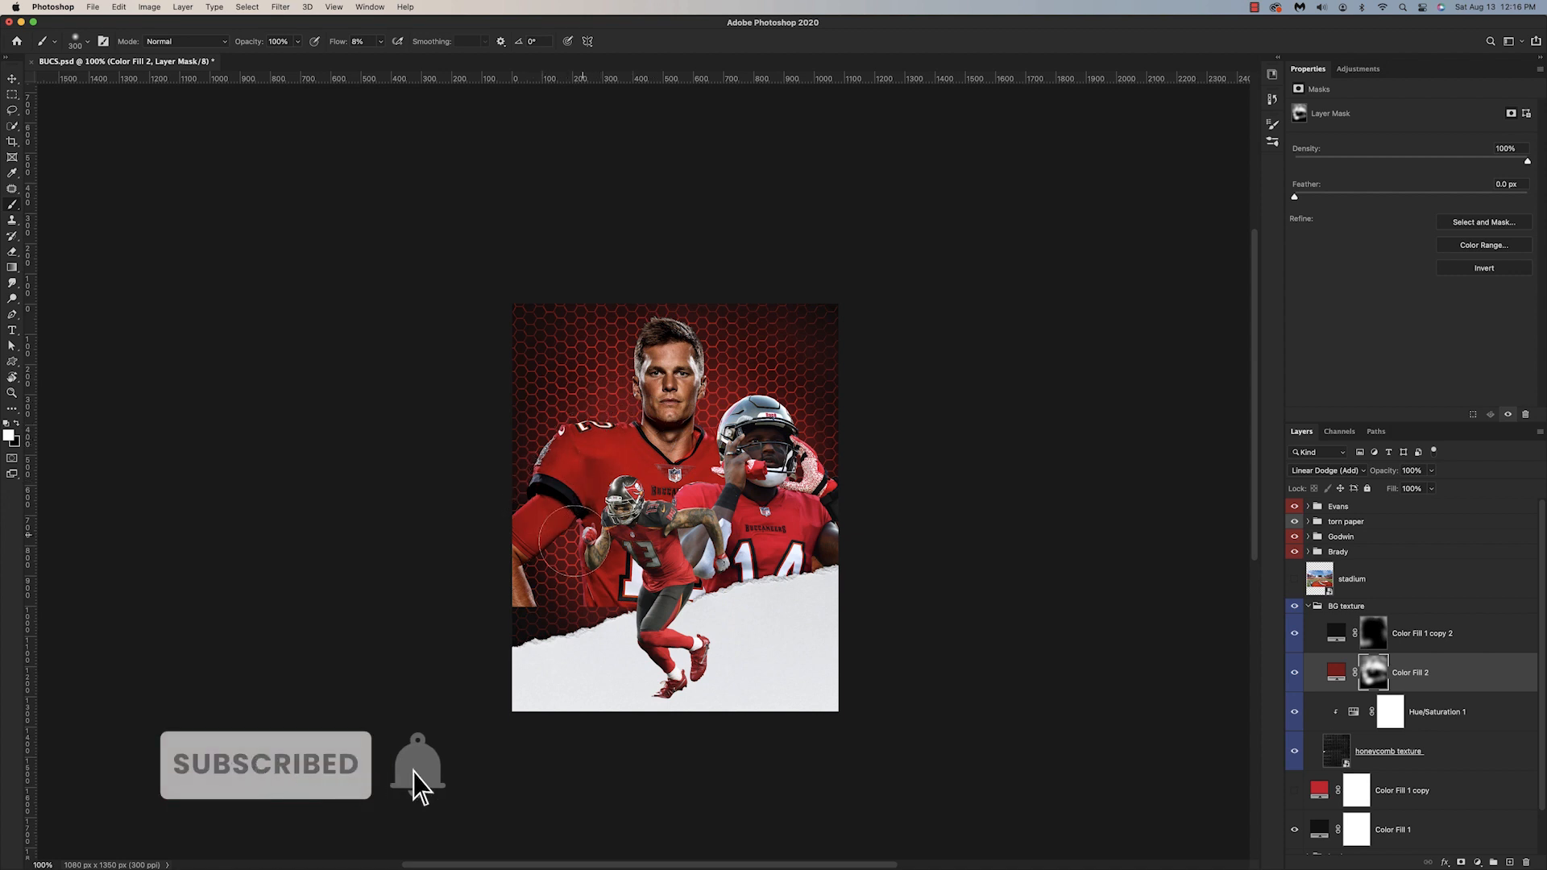
{"action": "mouse_move", "coordinate": [596, 599]}
{"action": "left_mouse_down"}
{"action": "mouse_move", "coordinate": [631, 566]}
{"action": "mouse_move", "coordinate": [639, 580]}
{"action": "left_mouse_up"}
Step: Recolor the Color Fill 3 layer to pinkish red #da7171 and set its blend mode to Hard Light
{"action": "scroll", "coordinate": [639, 580], "scroll_direction": "up", "scroll_amount": 2, "text": "alt"}
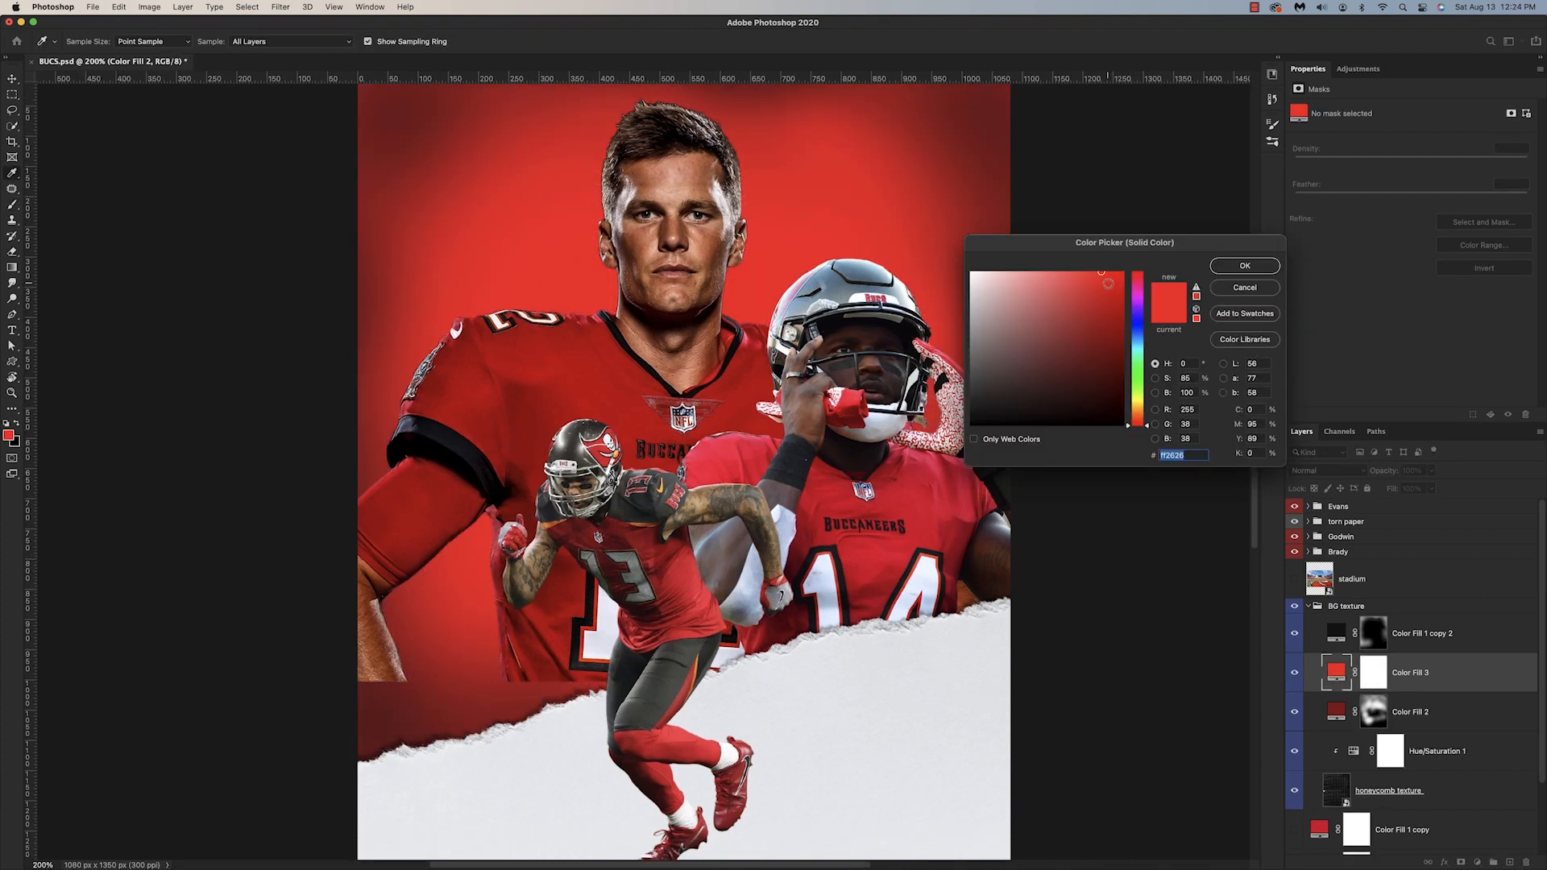
{"action": "left_click", "coordinate": [1044, 294]}
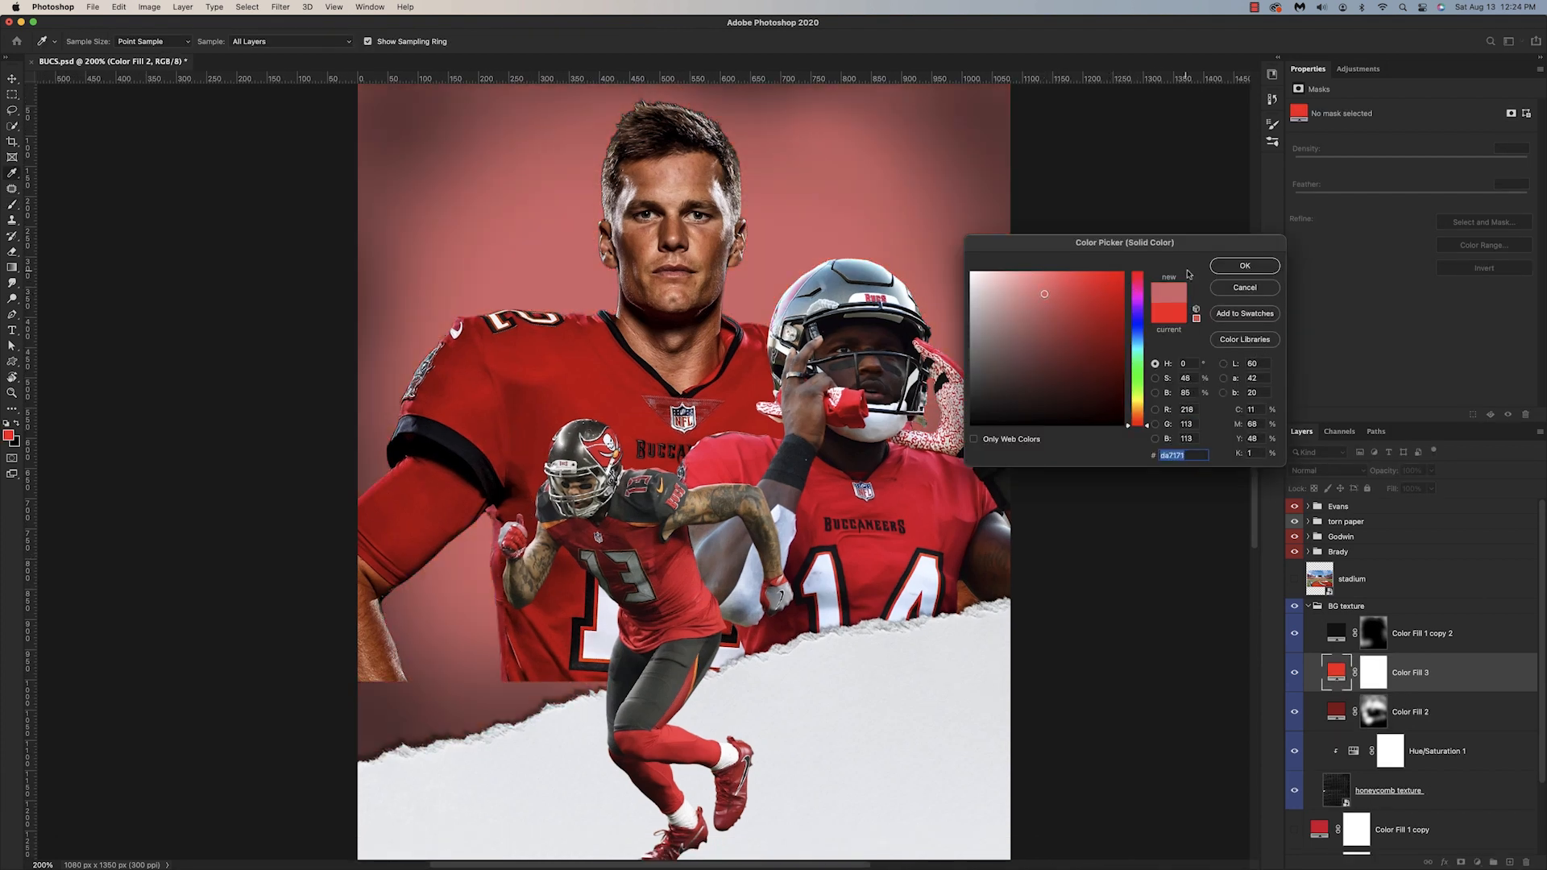
{"action": "left_click", "coordinate": [1228, 269]}
{"action": "left_click", "coordinate": [1340, 474]}
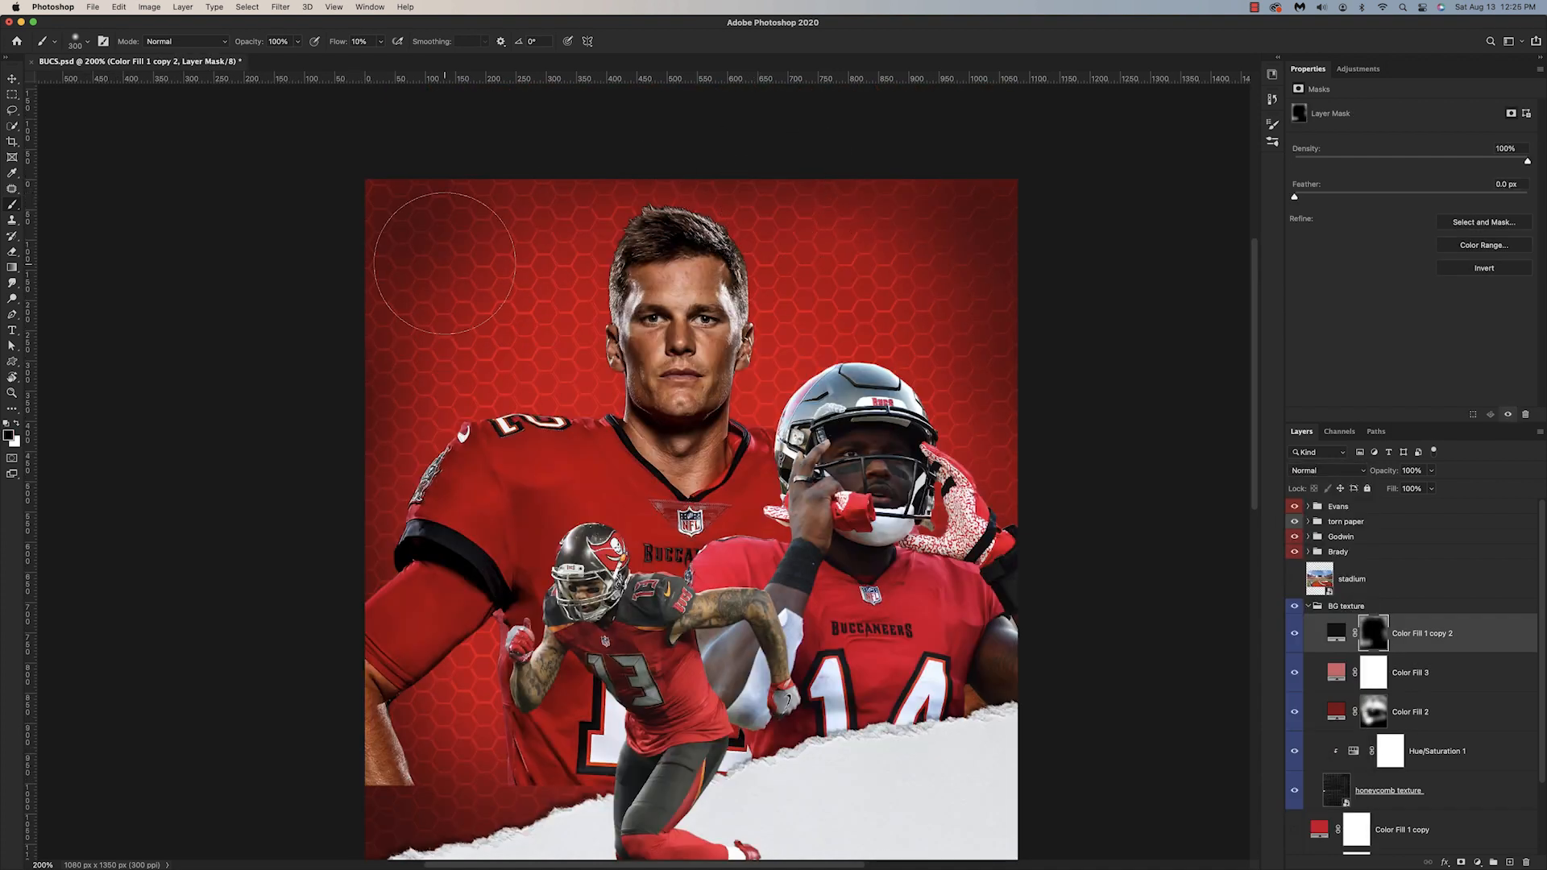
Step: Lighten the dark vignette by painting black on the Color Fill 1 copy 2 mask at 10% flow, and select Color Fill 3's mask
{"action": "mouse_move", "coordinate": [492, 282]}
{"action": "left_mouse_down"}
{"action": "mouse_move", "coordinate": [473, 269]}
{"action": "mouse_move", "coordinate": [443, 294]}
{"action": "mouse_move", "coordinate": [513, 243]}
{"action": "left_mouse_up"}
{"action": "scroll", "coordinate": [608, 486], "scroll_direction": "up", "scroll_amount": 2}
{"action": "left_click", "coordinate": [1369, 673]}
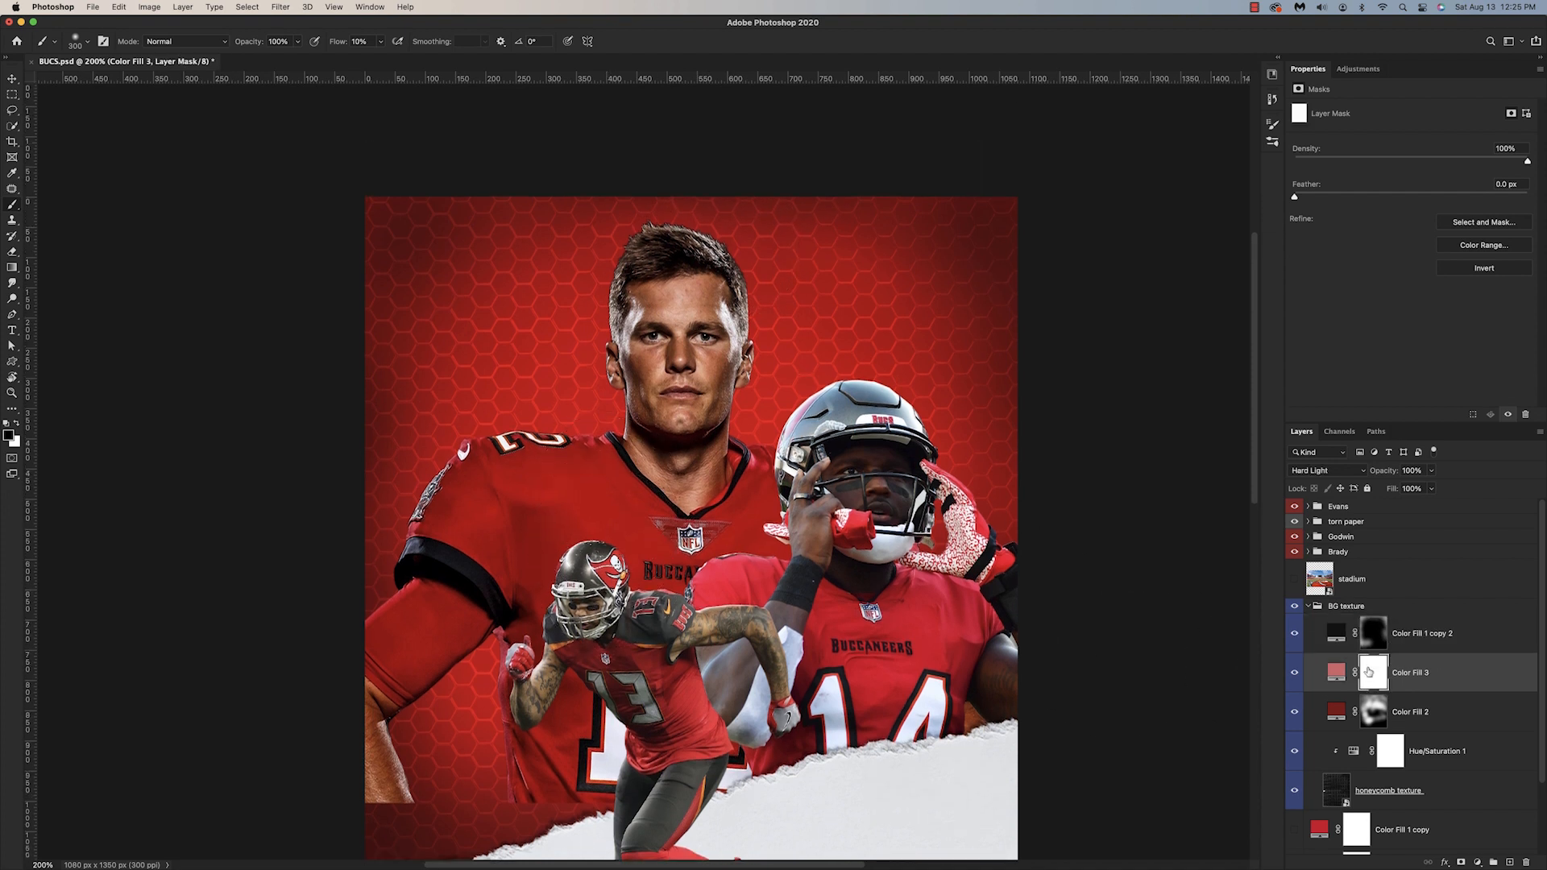
Step: Invert the Color Fill 3 mask and paint a broad white glow behind the players with a large soft brush at 34% flow
{"action": "key", "text": "super+i"}
{"action": "left_click", "coordinate": [78, 41]}
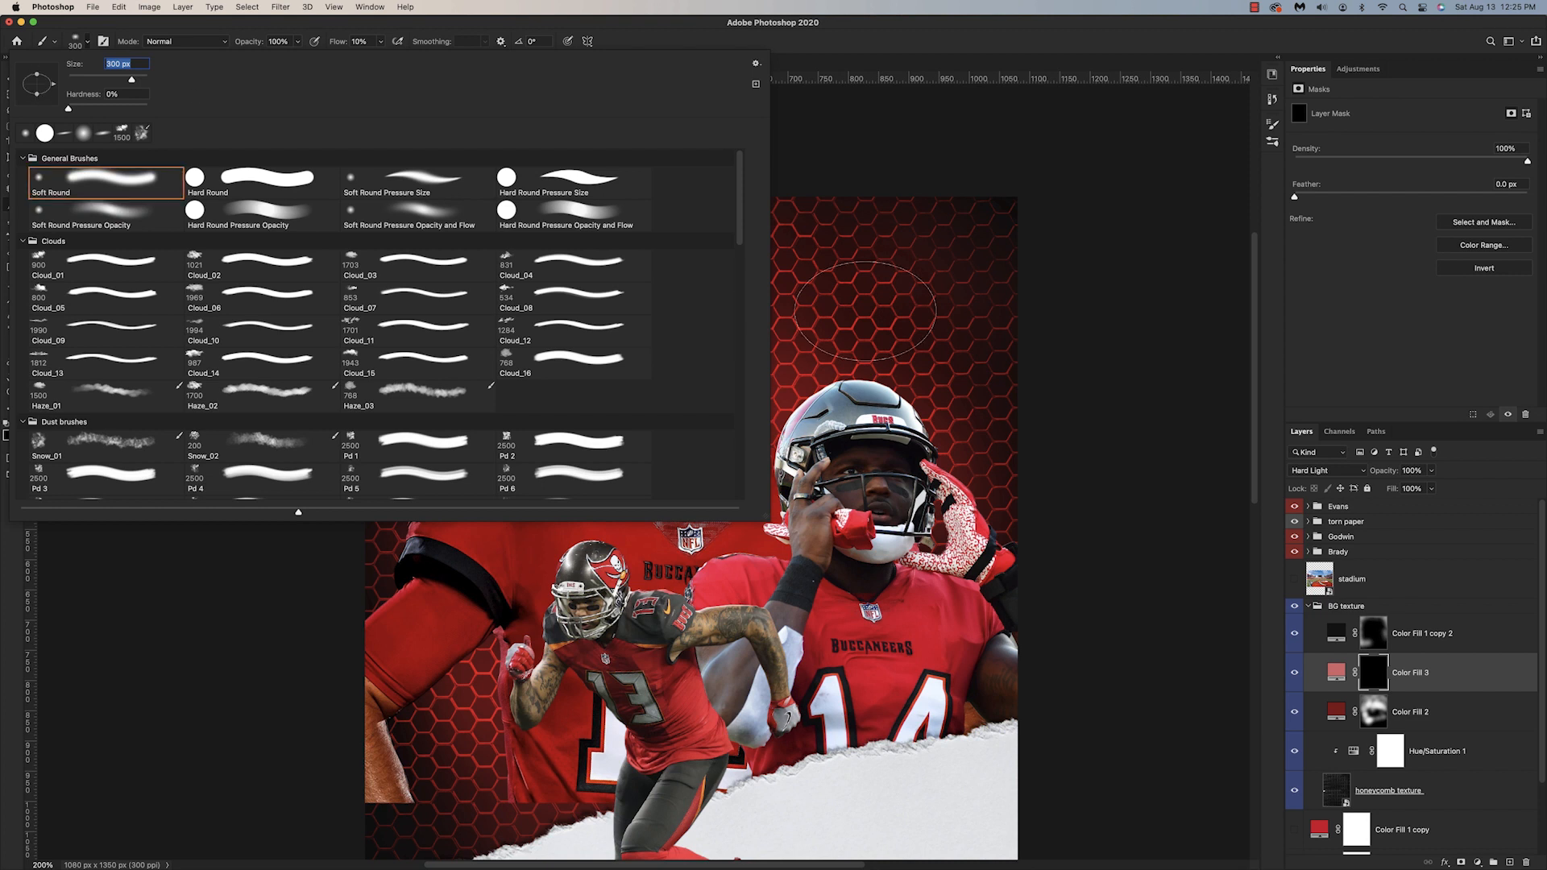
{"action": "left_click", "coordinate": [865, 311]}
{"action": "key", "text": "shift+Right"}
{"action": "key", "text": "shift+Right"}
{"action": "key", "text": "shift+Right"}
{"action": "key", "text": "shift+Right"}
{"action": "key", "text": "shift+Right"}
{"action": "key", "text": "shift+Right"}
{"action": "key", "text": "bracketright"}
{"action": "key", "text": "bracketright"}
{"action": "key", "text": "bracketright"}
{"action": "key", "text": "bracketright"}
{"action": "key", "text": "bracketright"}
{"action": "key", "text": "bracketright"}
{"action": "key", "text": "bracketright"}
{"action": "key", "text": "bracketright"}
{"action": "key", "text": "bracketright"}
{"action": "key", "text": "bracketright"}
{"action": "key", "text": "super+minus"}
{"action": "key", "text": "x"}
{"action": "key", "text": "shift+3"}
{"action": "key", "text": "shift+4"}
{"action": "mouse_move", "coordinate": [698, 500]}
{"action": "left_mouse_down"}
{"action": "mouse_move", "coordinate": [685, 451]}
{"action": "mouse_move", "coordinate": [637, 435]}
{"action": "left_mouse_up"}
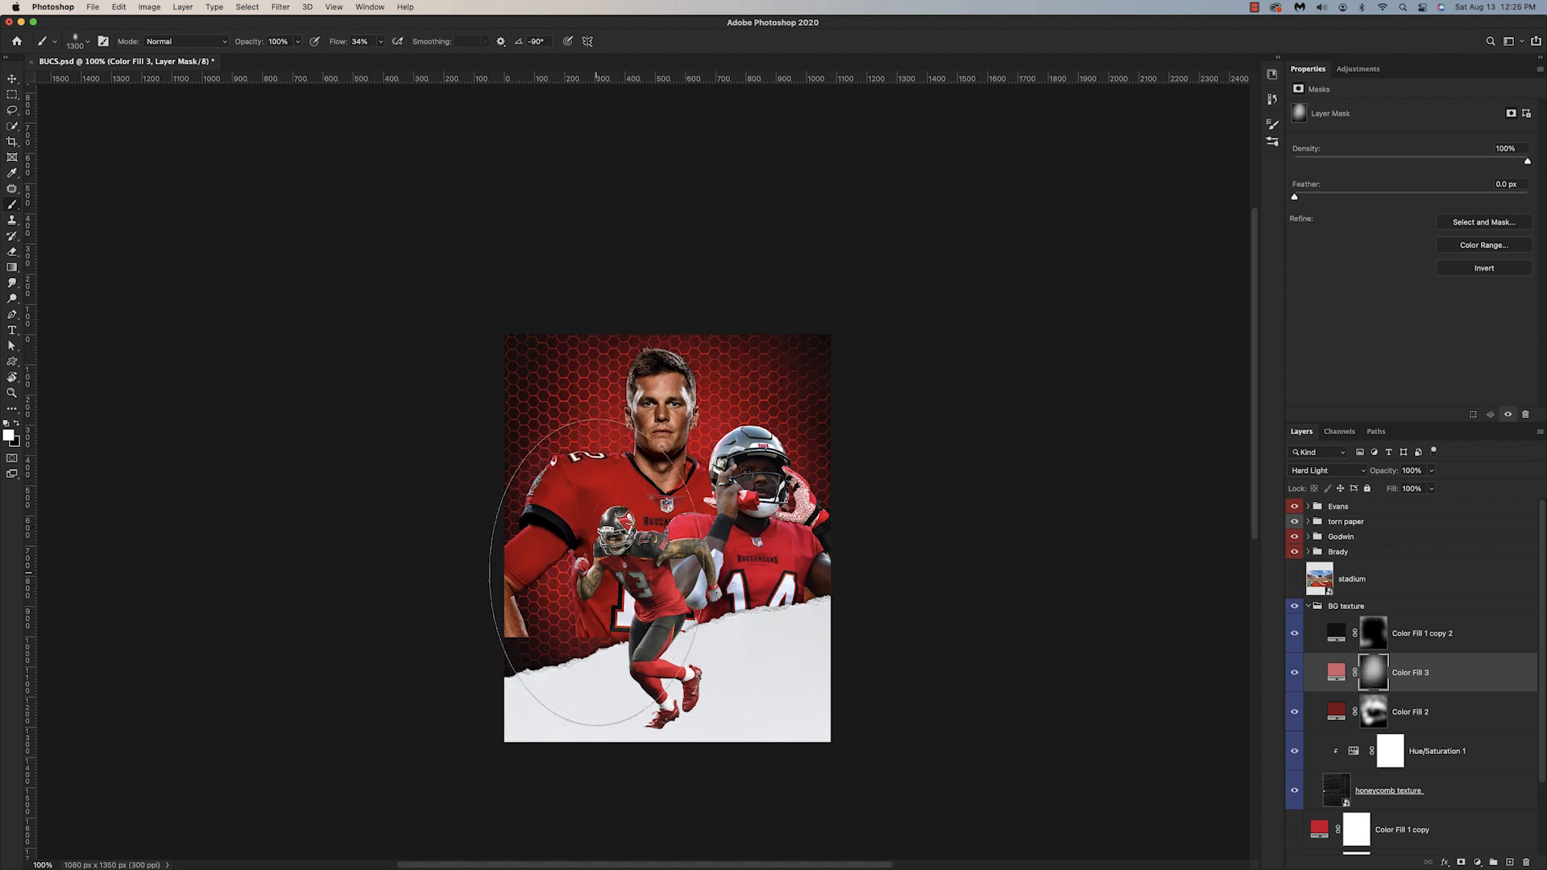
Step: Refine the Color Fill 3 mask using a smaller black soft brush at 6% flow
{"action": "key", "text": "bracketleft"}
{"action": "key", "text": "bracketleft"}
{"action": "key", "text": "bracketleft"}
{"action": "key", "text": "bracketleft"}
{"action": "key", "text": "bracketleft"}
{"action": "key", "text": "bracketleft"}
{"action": "key", "text": "bracketleft"}
{"action": "key", "text": "bracketleft"}
{"action": "key", "text": "bracketleft"}
{"action": "key", "text": "bracketleft"}
{"action": "key", "text": "x"}
{"action": "key", "text": "shift+0"}
{"action": "key", "text": "shift+6"}
{"action": "key", "text": "super+equal"}
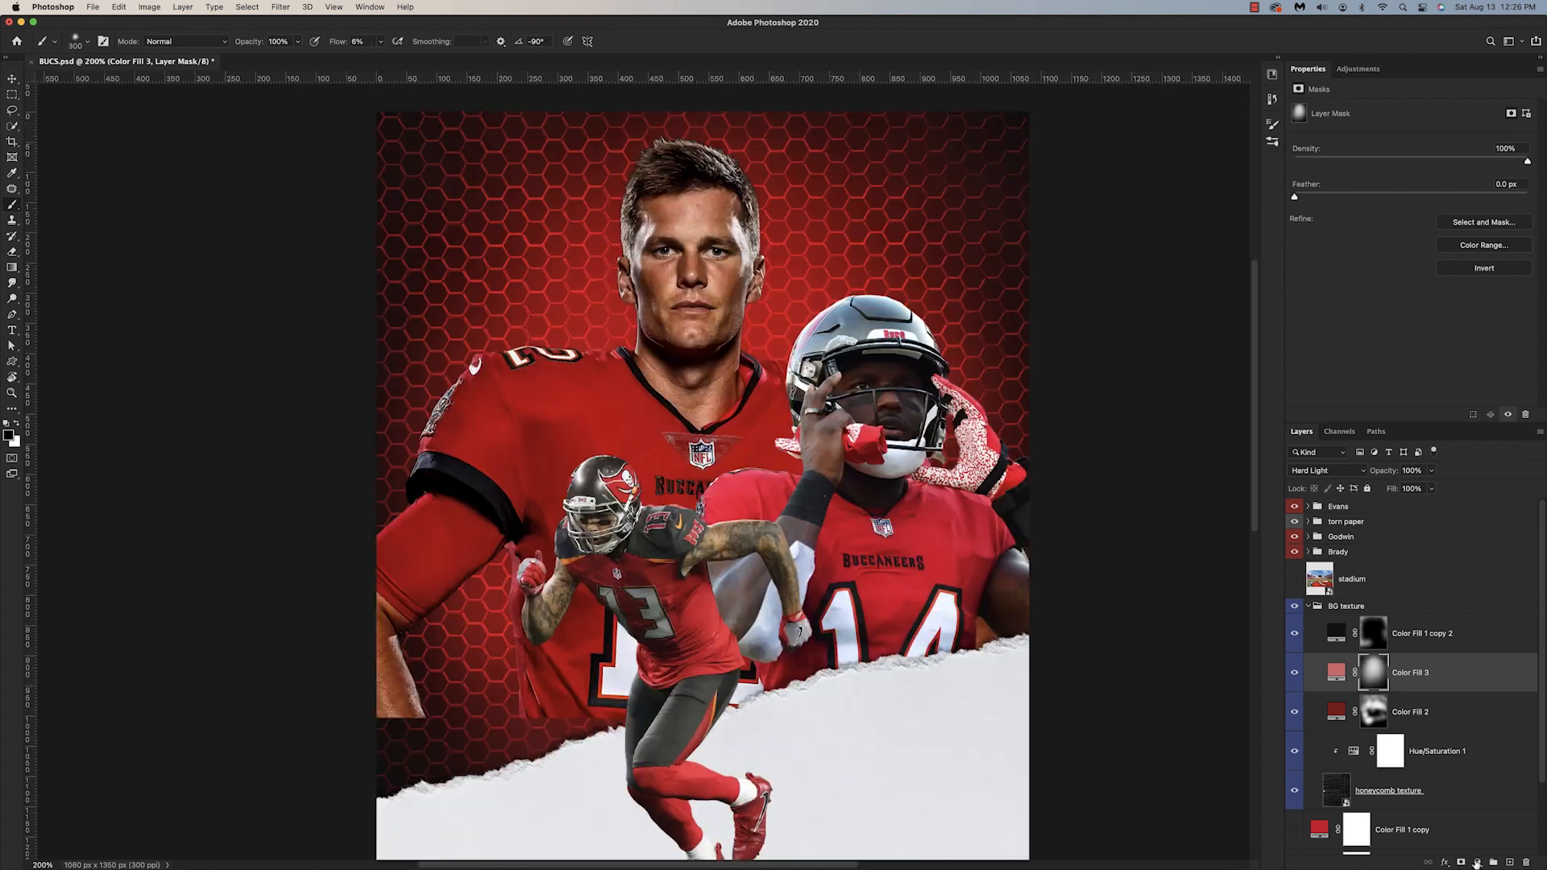
Step: Add a light pink solid color layer, Color Fill 4, above Color Fill 3 and blend it with Color Dodge
{"action": "left_click", "coordinate": [1478, 862]}
{"action": "left_click", "coordinate": [1487, 596]}
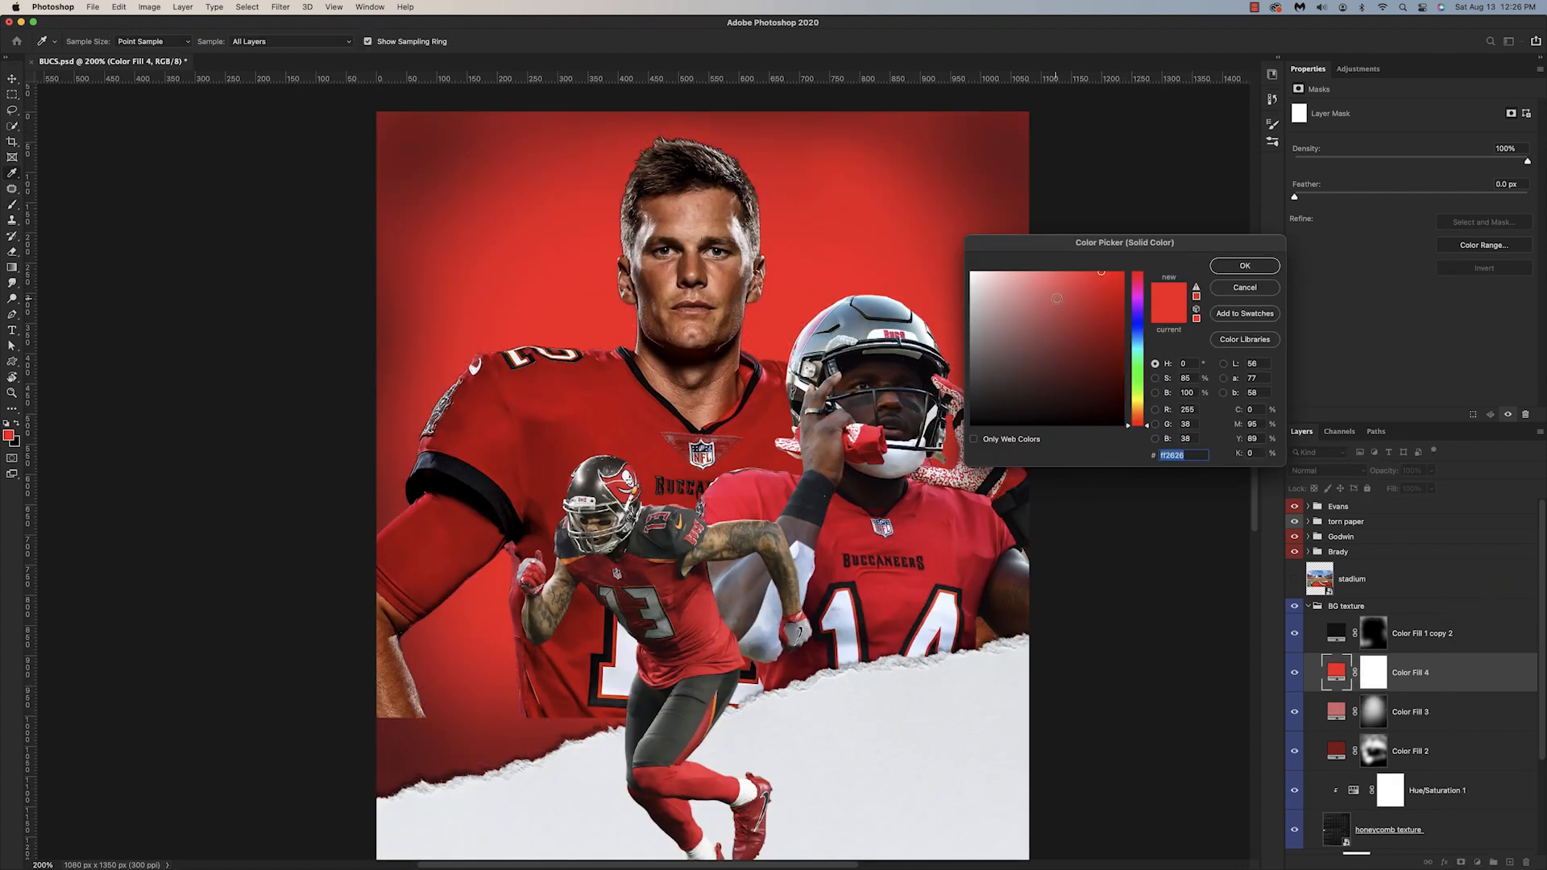
{"action": "left_click", "coordinate": [1005, 272]}
{"action": "left_click", "coordinate": [1245, 266]}
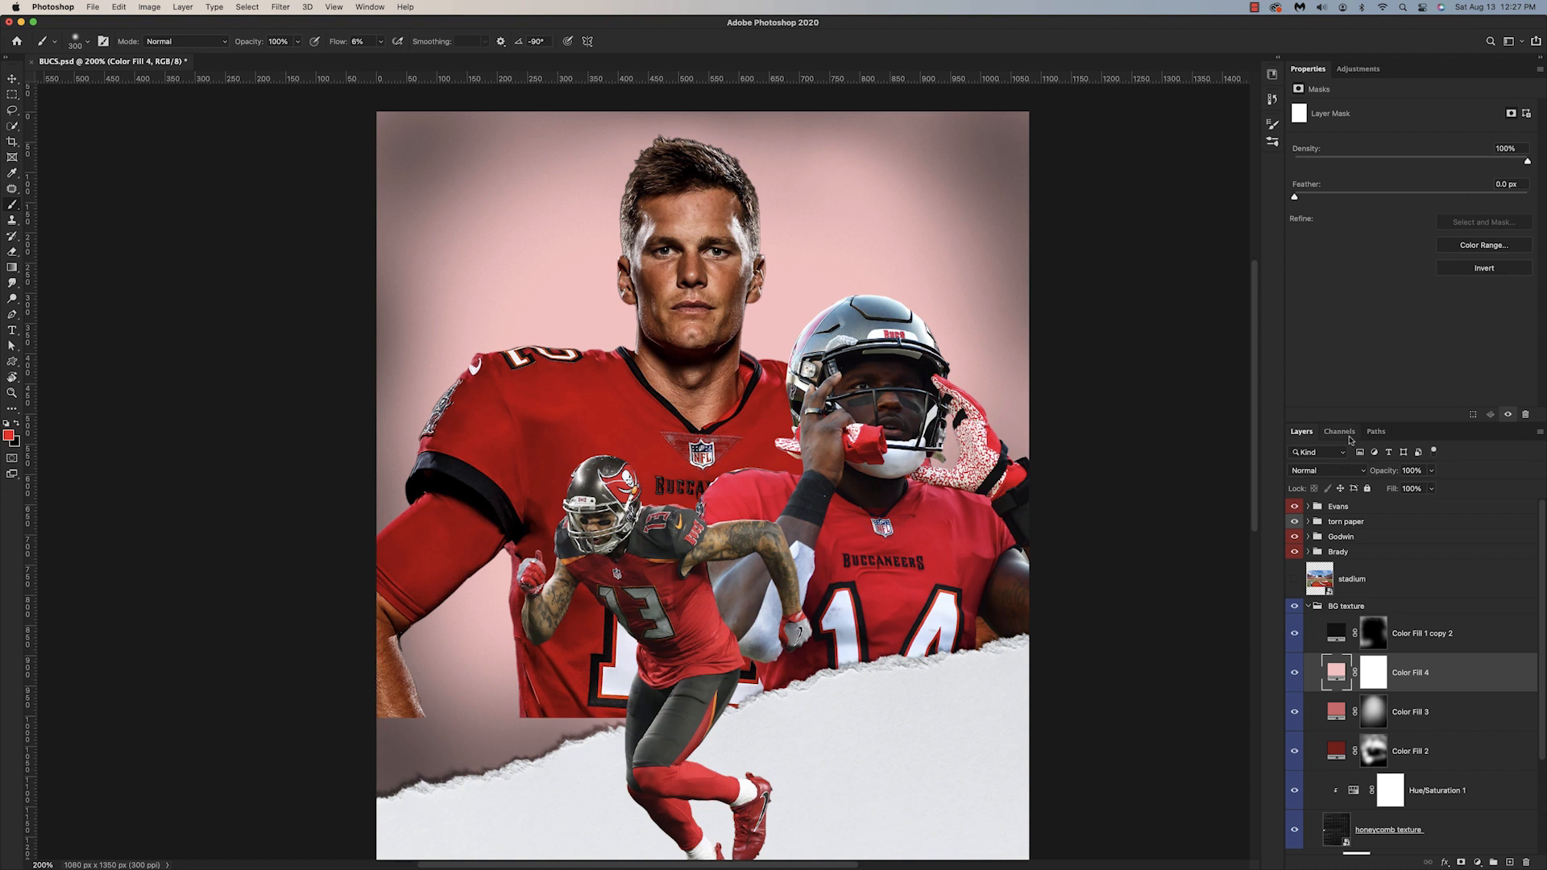
{"action": "left_click", "coordinate": [1337, 471]}
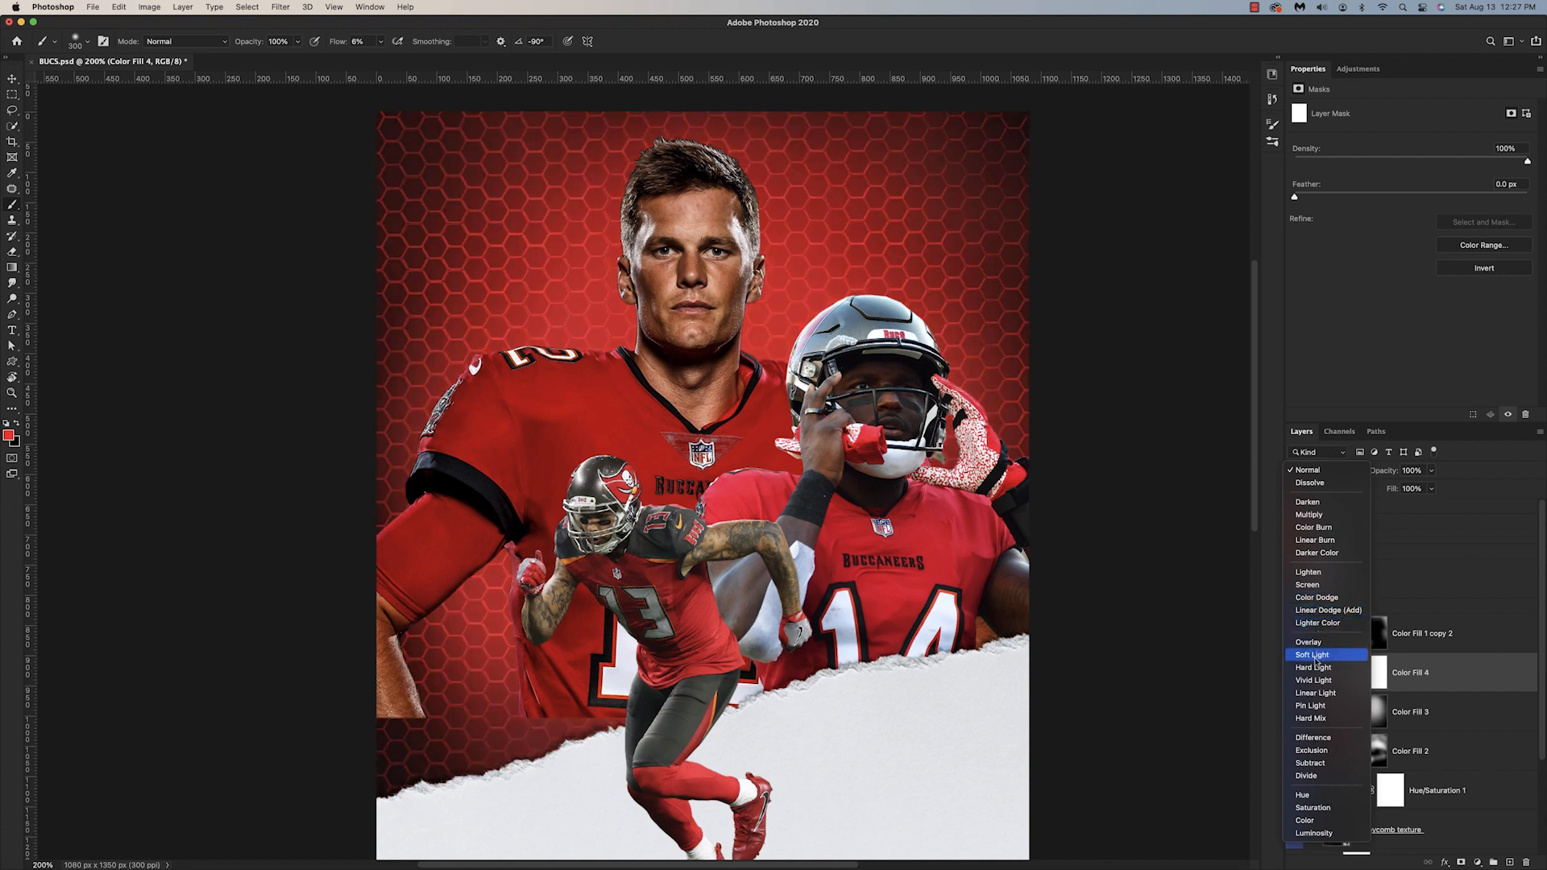
{"action": "left_click", "coordinate": [1310, 600]}
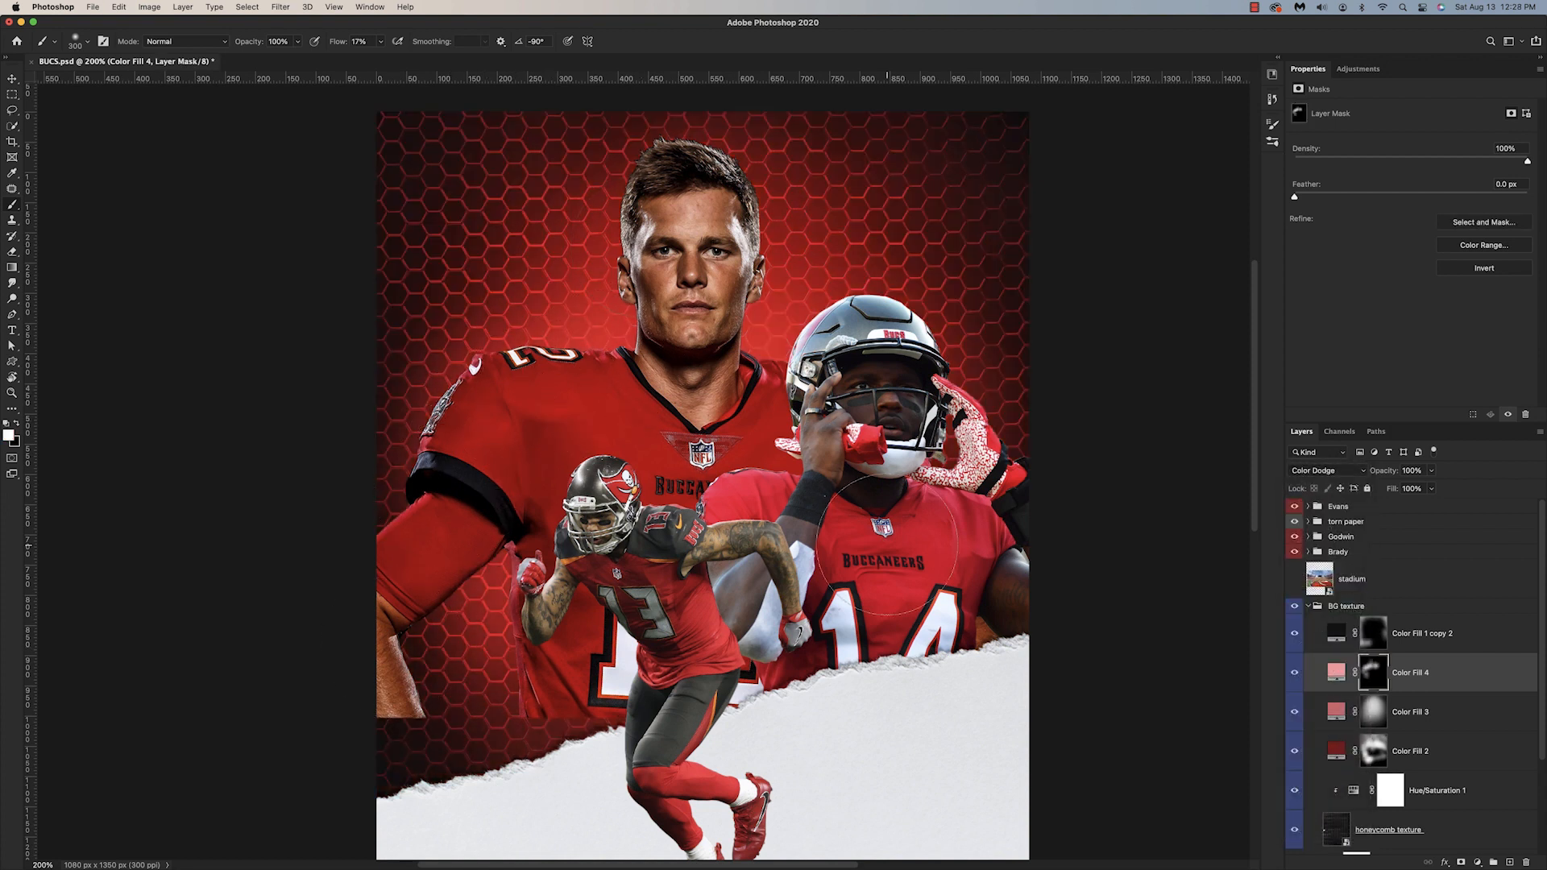
Step: Refine the highlight masks of Color Fill 4 and the fill layer below it using soft brushes at 17% flow
{"action": "key", "text": "x"}
{"action": "key", "text": "bracketleft"}
{"action": "key", "text": "bracketleft"}
{"action": "key", "text": "bracketleft"}
{"action": "key", "text": "bracketleft"}
{"action": "key", "text": "bracketleft"}
{"action": "key", "text": "super+minus"}
{"action": "key", "text": "super+equal"}
{"action": "key", "text": "super+minus"}
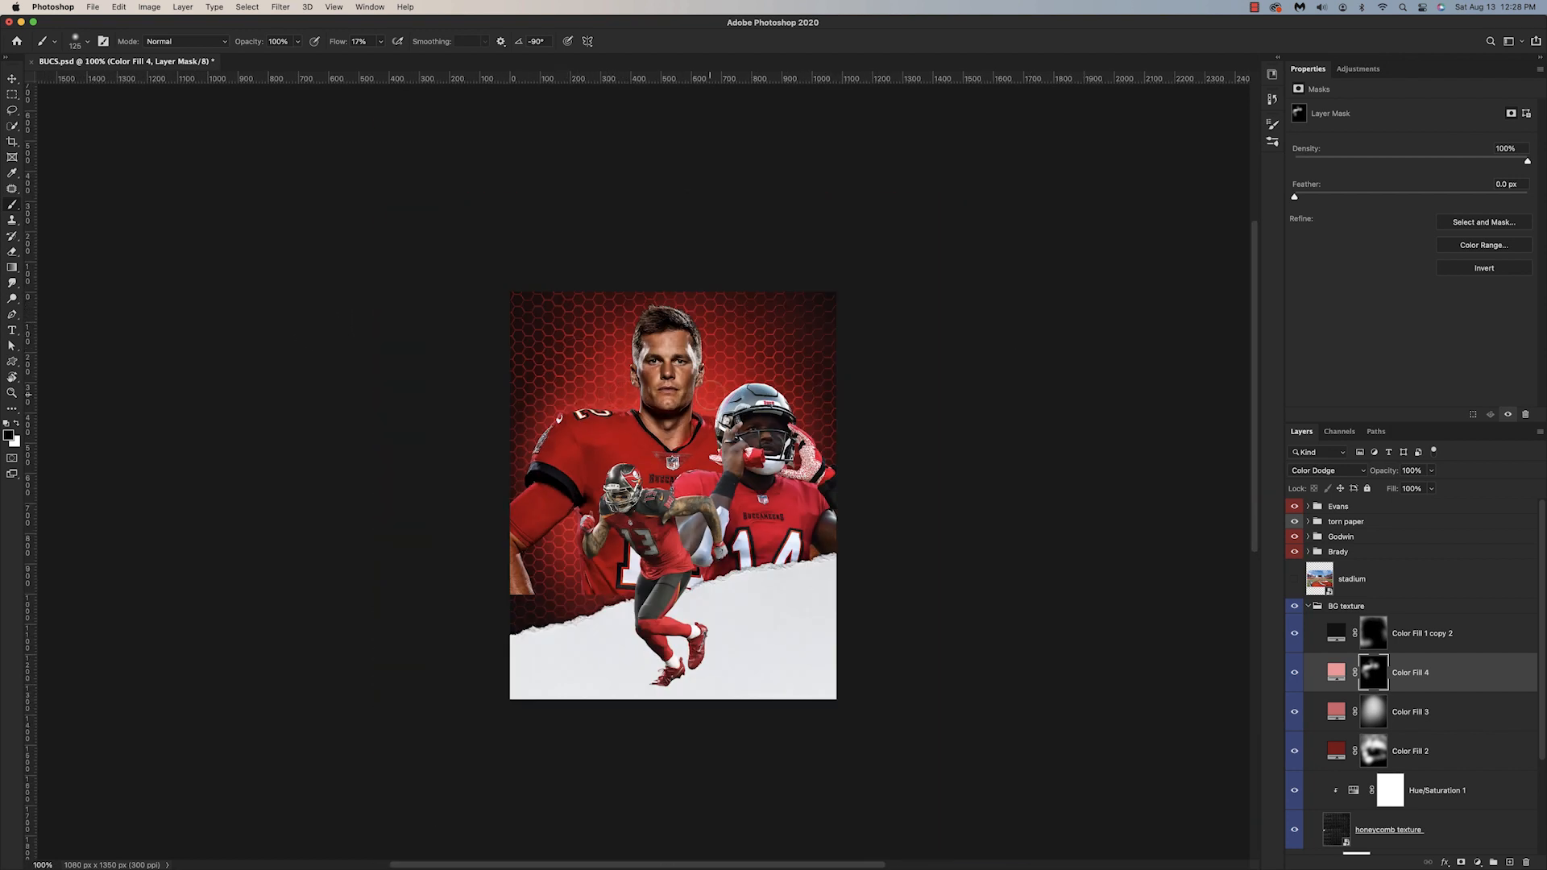
{"action": "key", "text": "alt+bracketleft"}
{"action": "key", "text": "bracketright"}
{"action": "key", "text": "bracketright"}
{"action": "key", "text": "bracketright"}
{"action": "key", "text": "bracketright"}
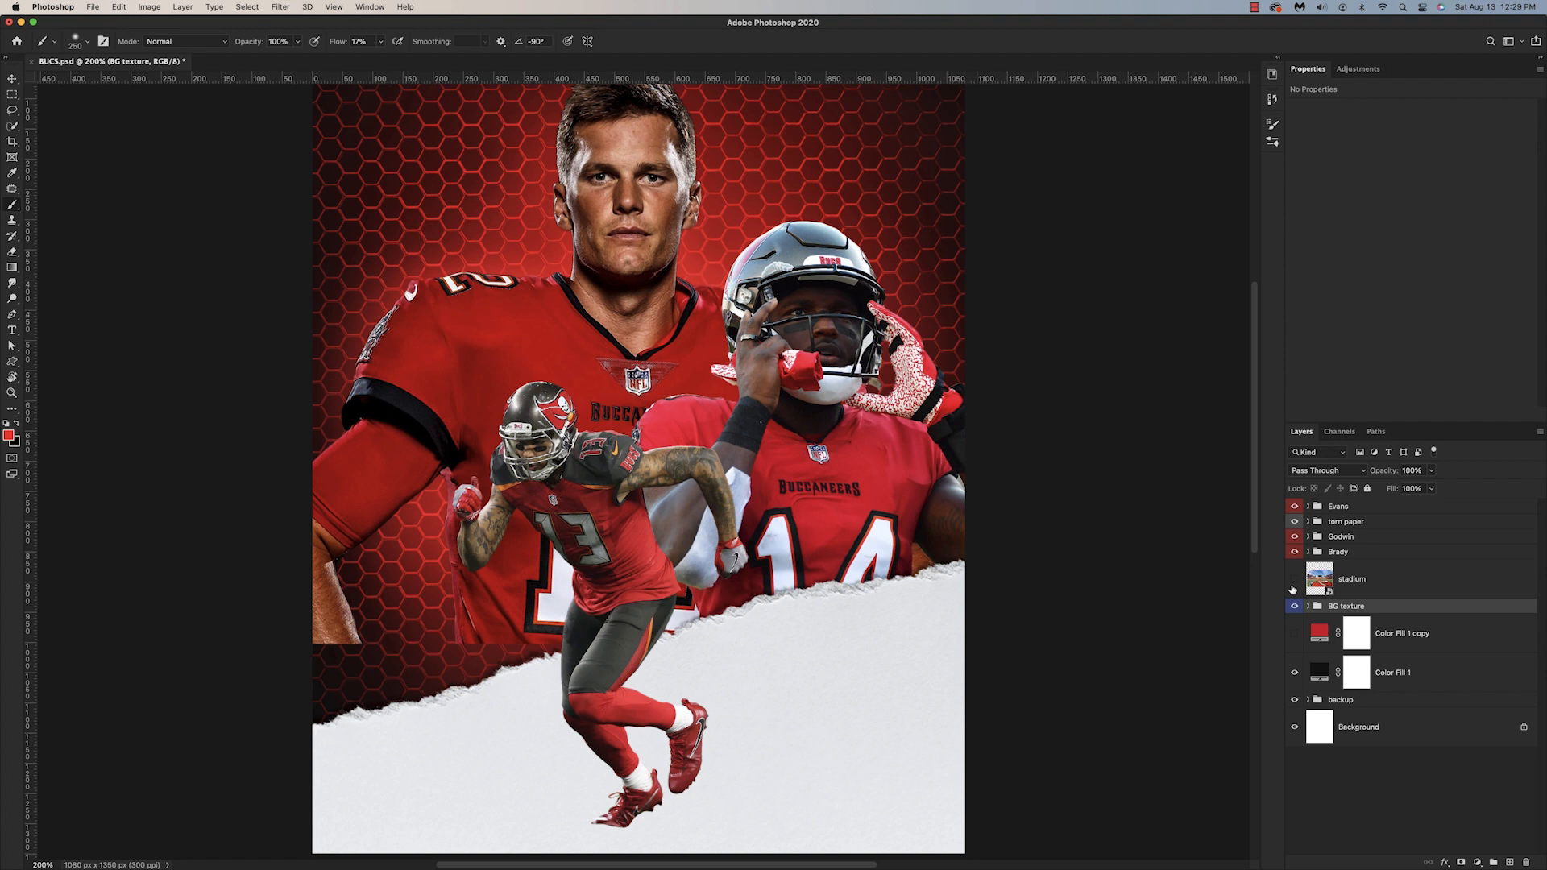
Step: Show the stadium layer between the Evans and torn paper groups and clip a Black & White adjustment to it
{"action": "left_click", "coordinate": [1294, 580]}
{"action": "left_click_drag", "start_coordinate": [1354, 578], "coordinate": [1364, 518]}
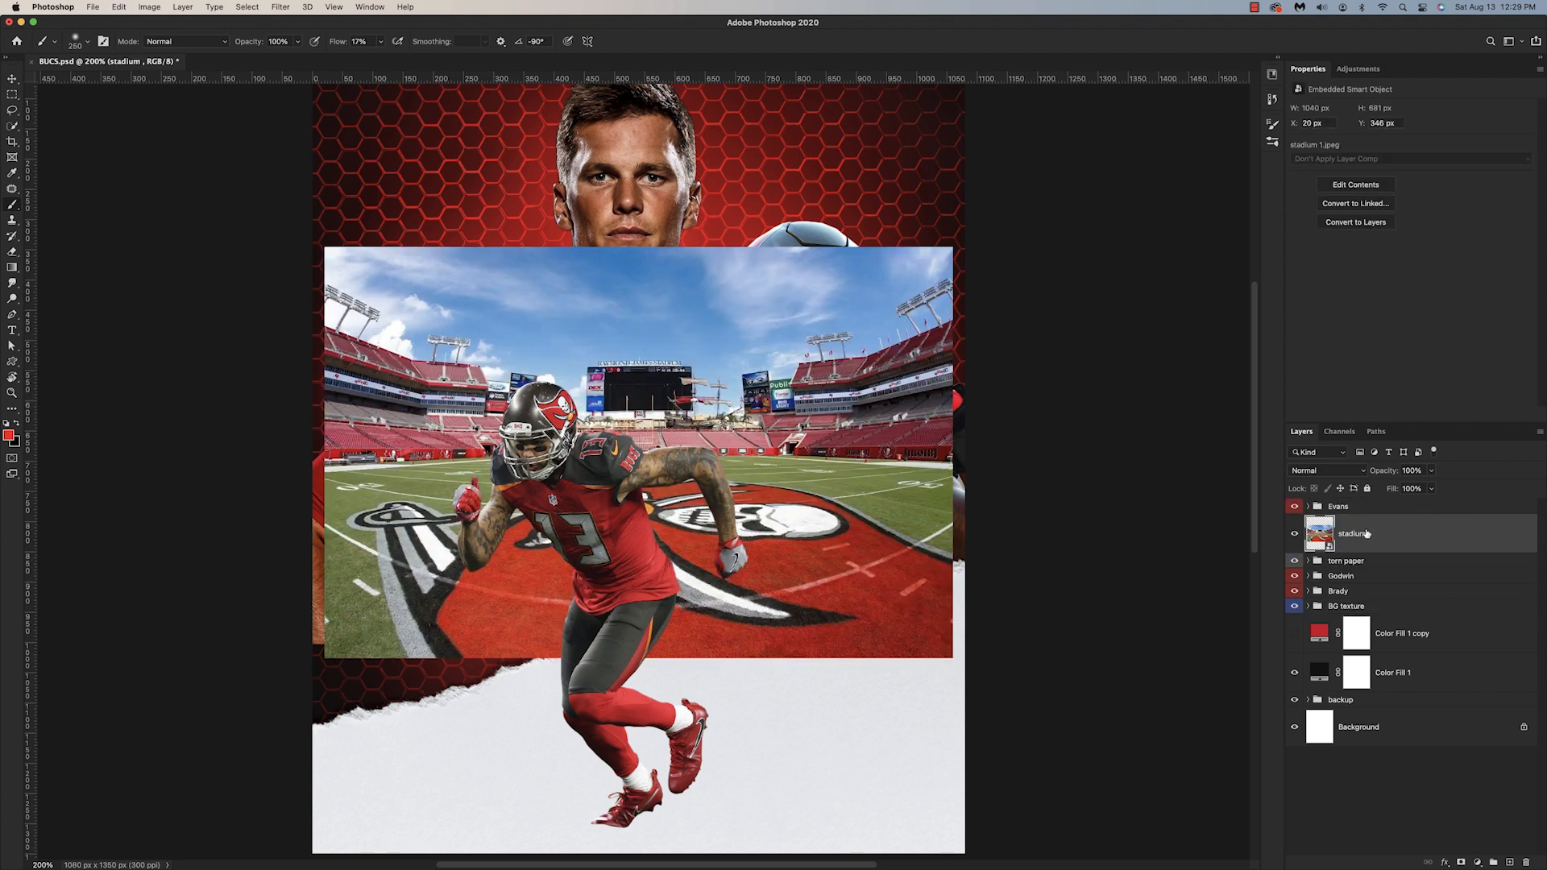
{"action": "left_click", "coordinate": [1477, 862]}
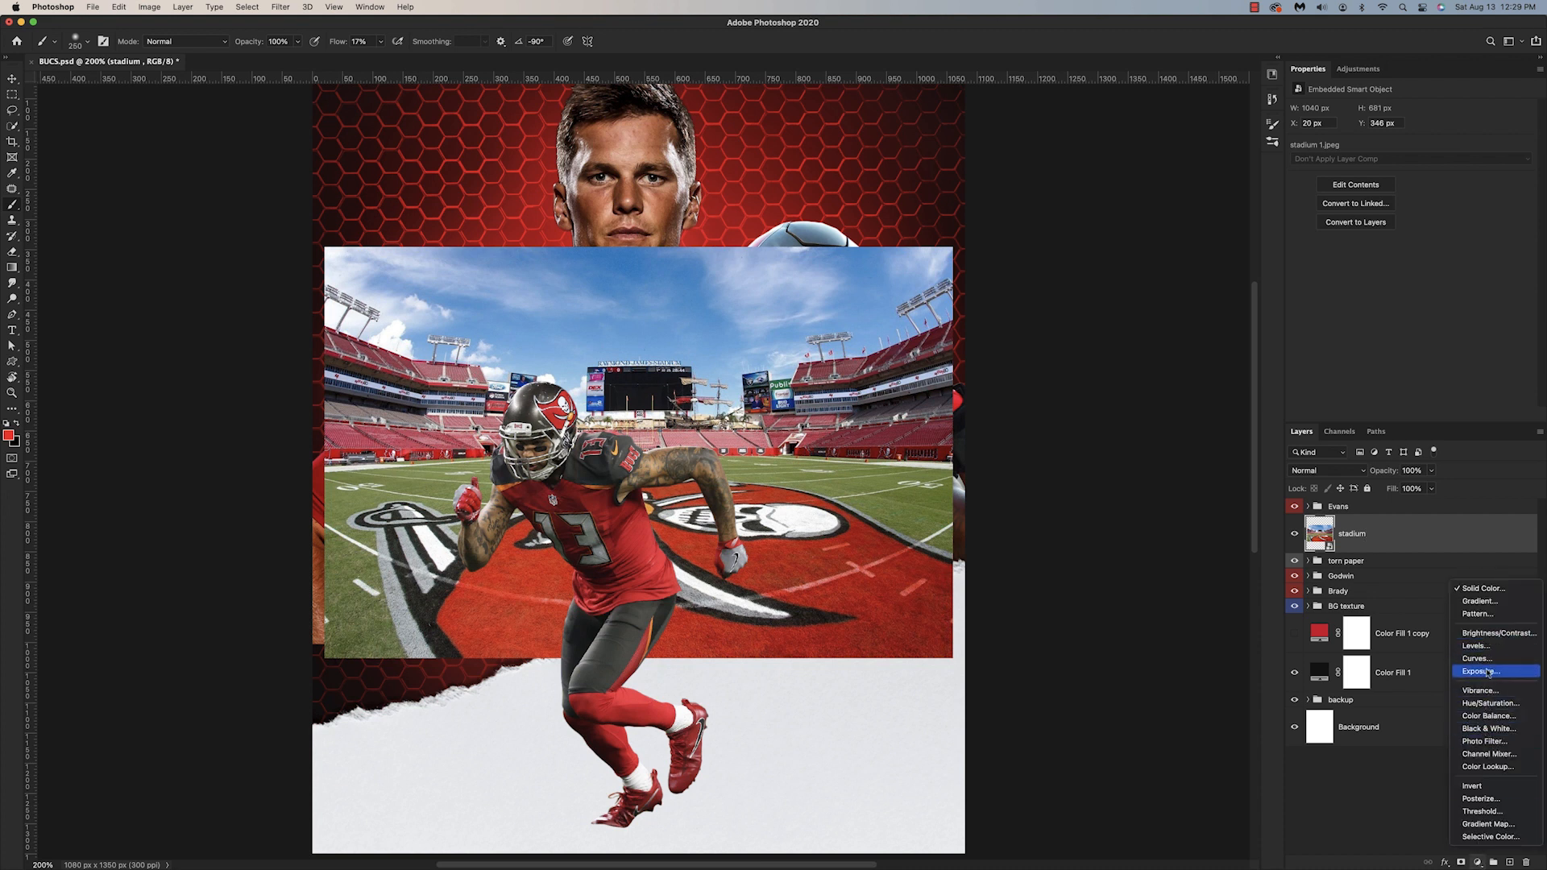
{"action": "left_click", "coordinate": [1490, 729]}
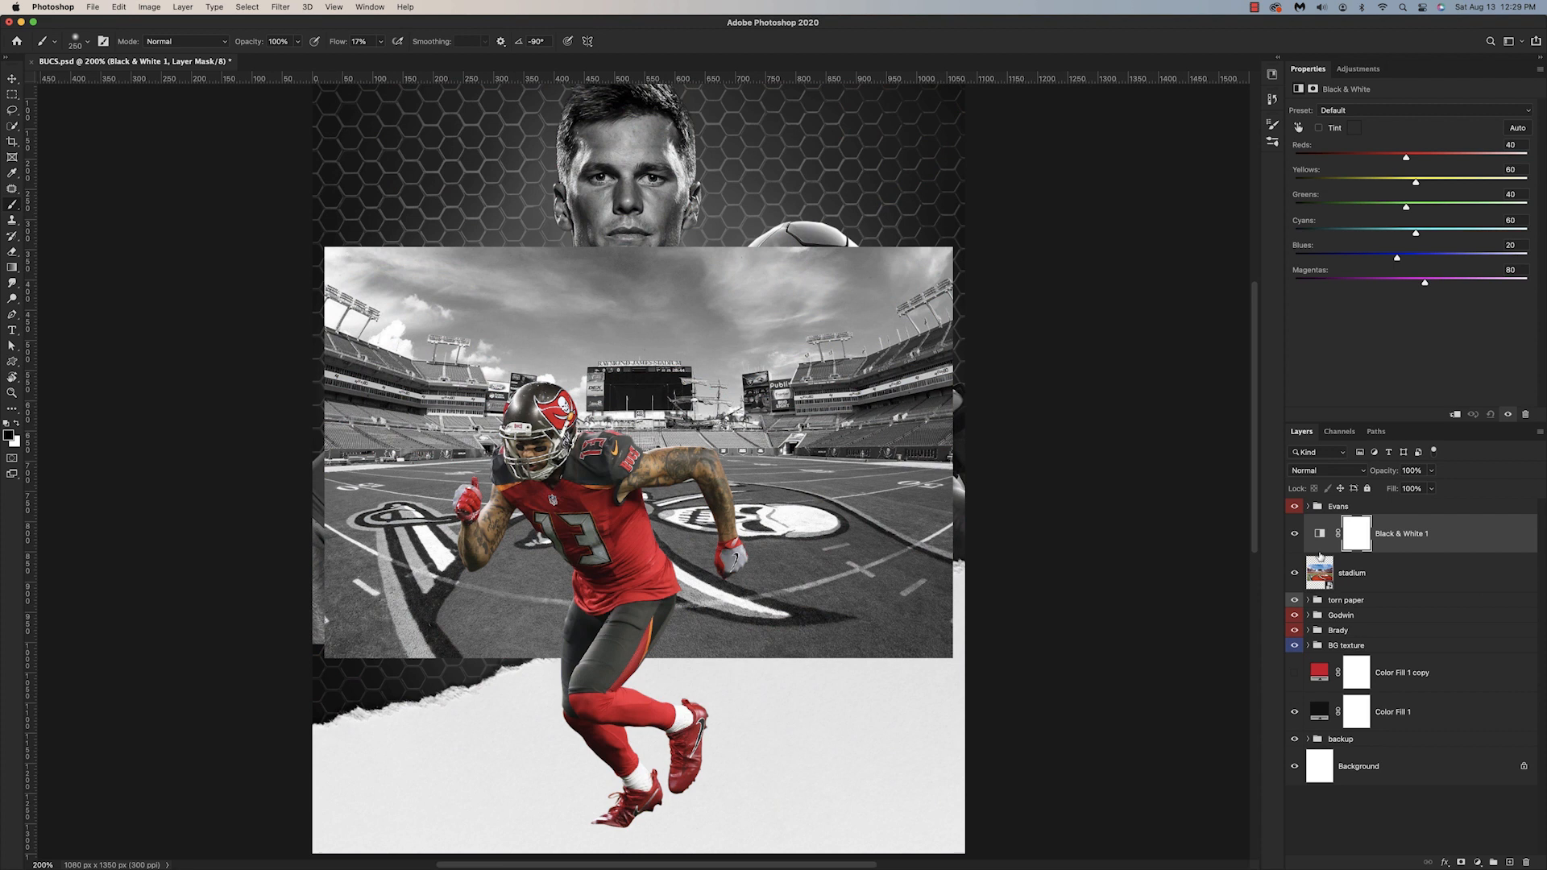
{"action": "left_click", "coordinate": [1319, 551], "text": "alt"}
Step: Scale the stadium image to about 1612 × 1056 px and position it over the lower part of the poster
{"action": "left_click", "coordinate": [1320, 565]}
{"action": "key", "text": "super+t"}
{"action": "left_click_drag", "start_coordinate": [640, 658], "coordinate": [640, 753]}
{"action": "scroll", "coordinate": [690, 407], "scroll_direction": "down", "scroll_amount": 5}
{"action": "left_click_drag", "start_coordinate": [690, 406], "coordinate": [711, 632]}
{"action": "left_click_drag", "start_coordinate": [1047, 582], "coordinate": [1253, 583]}
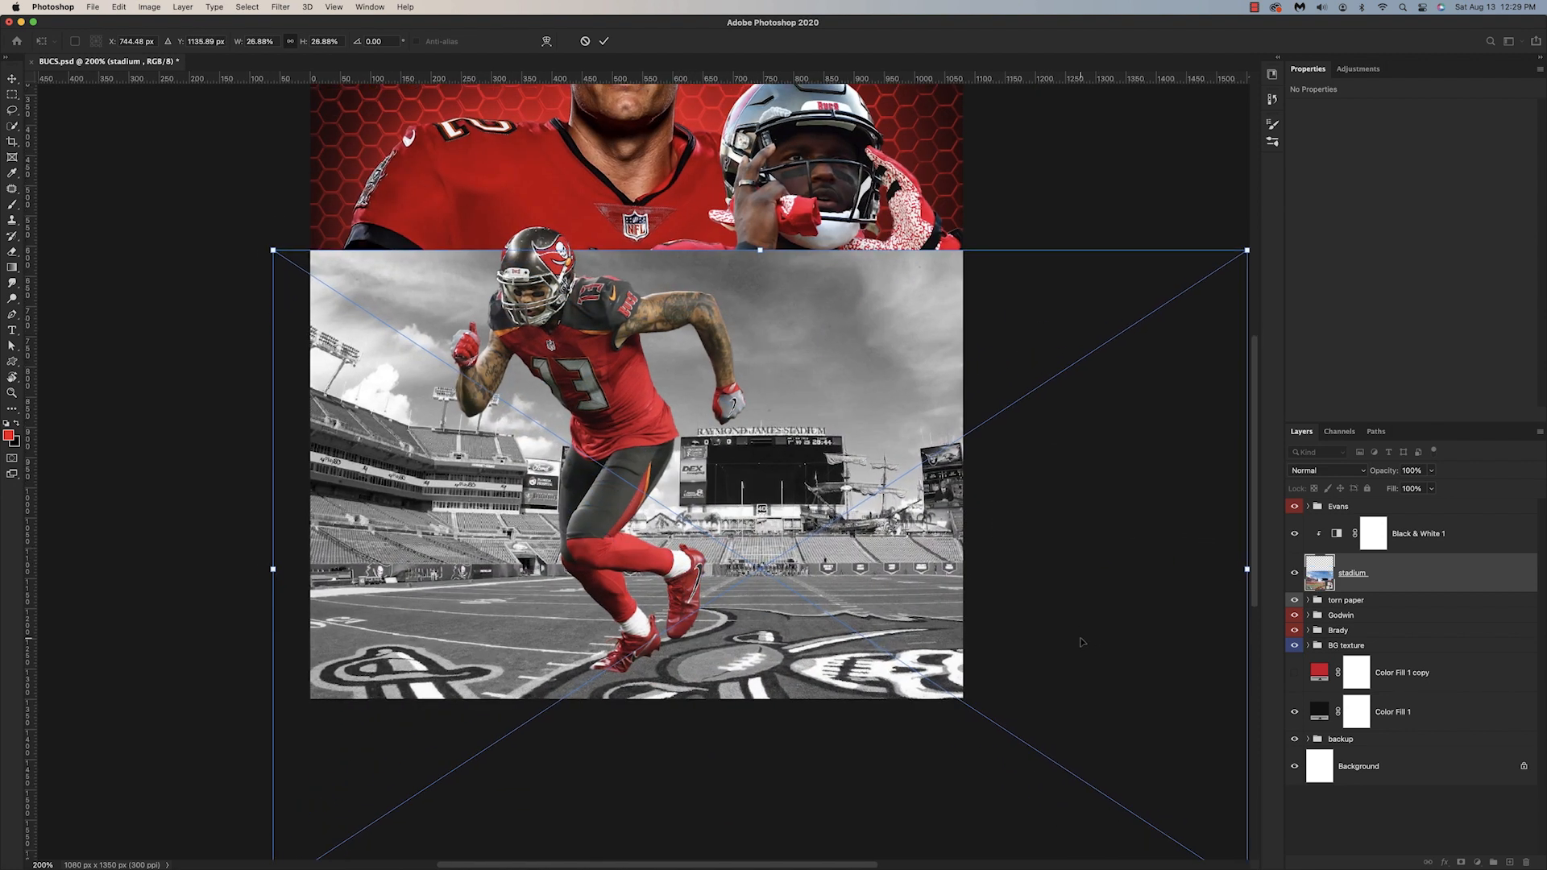
{"action": "left_click_drag", "start_coordinate": [1076, 641], "coordinate": [1002, 608]}
{"action": "mouse_move", "coordinate": [874, 633]}
{"action": "left_mouse_down"}
{"action": "mouse_move", "coordinate": [865, 582]}
{"action": "mouse_move", "coordinate": [924, 565]}
{"action": "mouse_move", "coordinate": [916, 545]}
{"action": "left_mouse_up"}
{"action": "key", "text": "Return"}
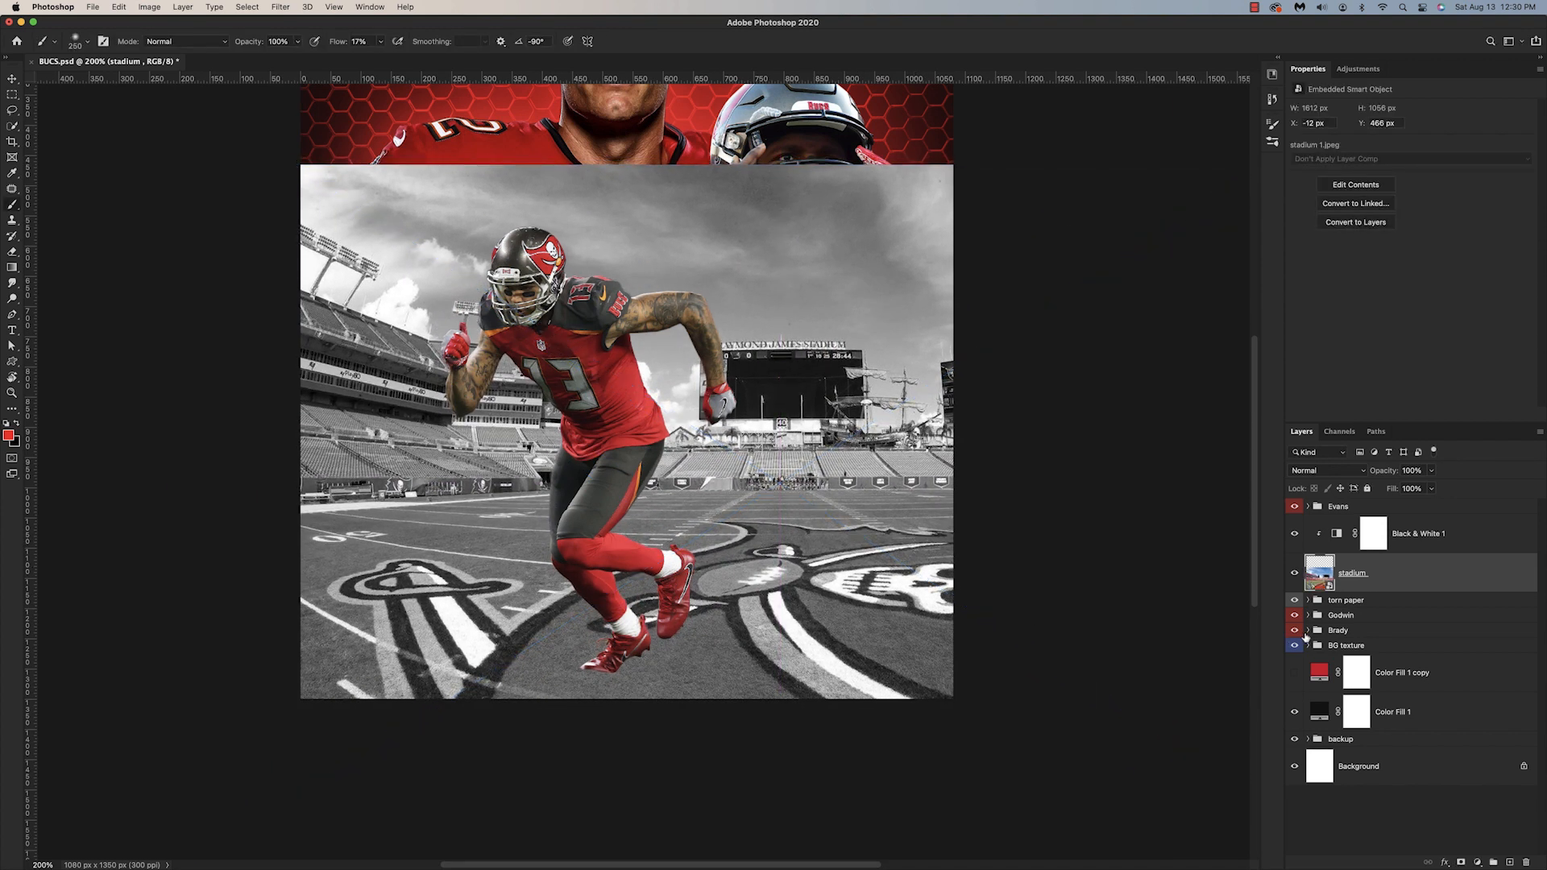
Step: Add a mask to the stadium layer and brush it around the field beneath the running player
{"action": "left_click", "coordinate": [1461, 862]}
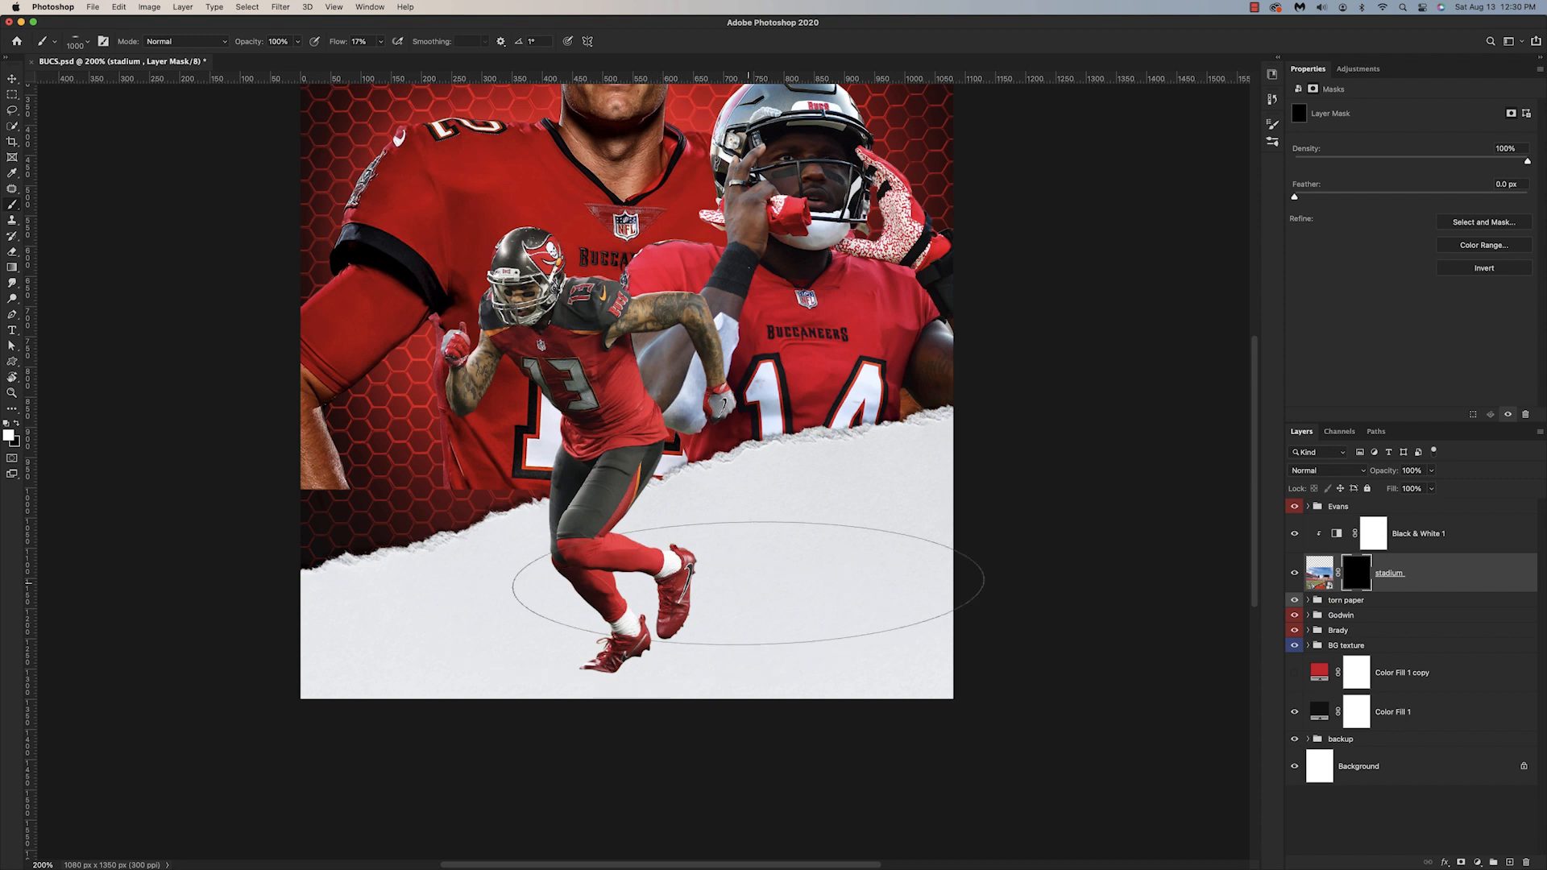
{"action": "mouse_move", "coordinate": [747, 584]}
{"action": "left_mouse_down"}
{"action": "mouse_move", "coordinate": [616, 648]}
{"action": "mouse_move", "coordinate": [610, 692]}
{"action": "mouse_move", "coordinate": [637, 625]}
{"action": "left_mouse_up"}
{"action": "key", "text": "bracketleft"}
{"action": "key", "text": "bracketleft"}
{"action": "key", "text": "bracketleft"}
{"action": "key", "text": "bracketleft"}
{"action": "mouse_move", "coordinate": [814, 523]}
{"action": "left_mouse_down"}
{"action": "mouse_move", "coordinate": [602, 625]}
{"action": "mouse_move", "coordinate": [638, 679]}
{"action": "mouse_move", "coordinate": [612, 681]}
{"action": "mouse_move", "coordinate": [594, 736]}
{"action": "mouse_move", "coordinate": [628, 643]}
{"action": "mouse_move", "coordinate": [718, 598]}
{"action": "mouse_move", "coordinate": [631, 587]}
{"action": "mouse_move", "coordinate": [554, 648]}
{"action": "mouse_move", "coordinate": [735, 685]}
{"action": "left_mouse_up"}
Step: Blend the stadium field softly into the torn paper by painting its mask with a different brush at 3% flow
{"action": "left_click", "coordinate": [76, 38]}
{"action": "left_click", "coordinate": [109, 175]}
{"action": "key", "text": "Return"}
{"action": "key", "text": "bracketleft"}
{"action": "key", "text": "bracketleft"}
{"action": "key", "text": "bracketleft"}
{"action": "key", "text": "x"}
{"action": "left_click_drag", "start_coordinate": [340, 43], "coordinate": [328, 42]}
{"action": "mouse_move", "coordinate": [918, 528]}
{"action": "left_mouse_down"}
{"action": "mouse_move", "coordinate": [866, 539]}
{"action": "mouse_move", "coordinate": [875, 664]}
{"action": "mouse_move", "coordinate": [794, 713]}
{"action": "left_mouse_up"}
{"action": "mouse_move", "coordinate": [430, 677]}
{"action": "left_mouse_down"}
{"action": "mouse_move", "coordinate": [368, 641]}
{"action": "mouse_move", "coordinate": [470, 559]}
{"action": "mouse_move", "coordinate": [405, 619]}
{"action": "mouse_move", "coordinate": [430, 600]}
{"action": "left_mouse_up"}
{"action": "mouse_move", "coordinate": [850, 508]}
{"action": "left_mouse_down"}
{"action": "mouse_move", "coordinate": [785, 550]}
{"action": "mouse_move", "coordinate": [931, 517]}
{"action": "left_mouse_up"}
{"action": "key", "text": "super+minus"}
{"action": "key", "text": "super+equal"}
Step: Reduce the stadium layer's opacity to 64% and shift the field logo toward the lower left under the runner
{"action": "left_click", "coordinate": [1319, 573]}
{"action": "left_click_drag", "start_coordinate": [1383, 470], "coordinate": [1364, 477]}
{"action": "key", "text": "super+t"}
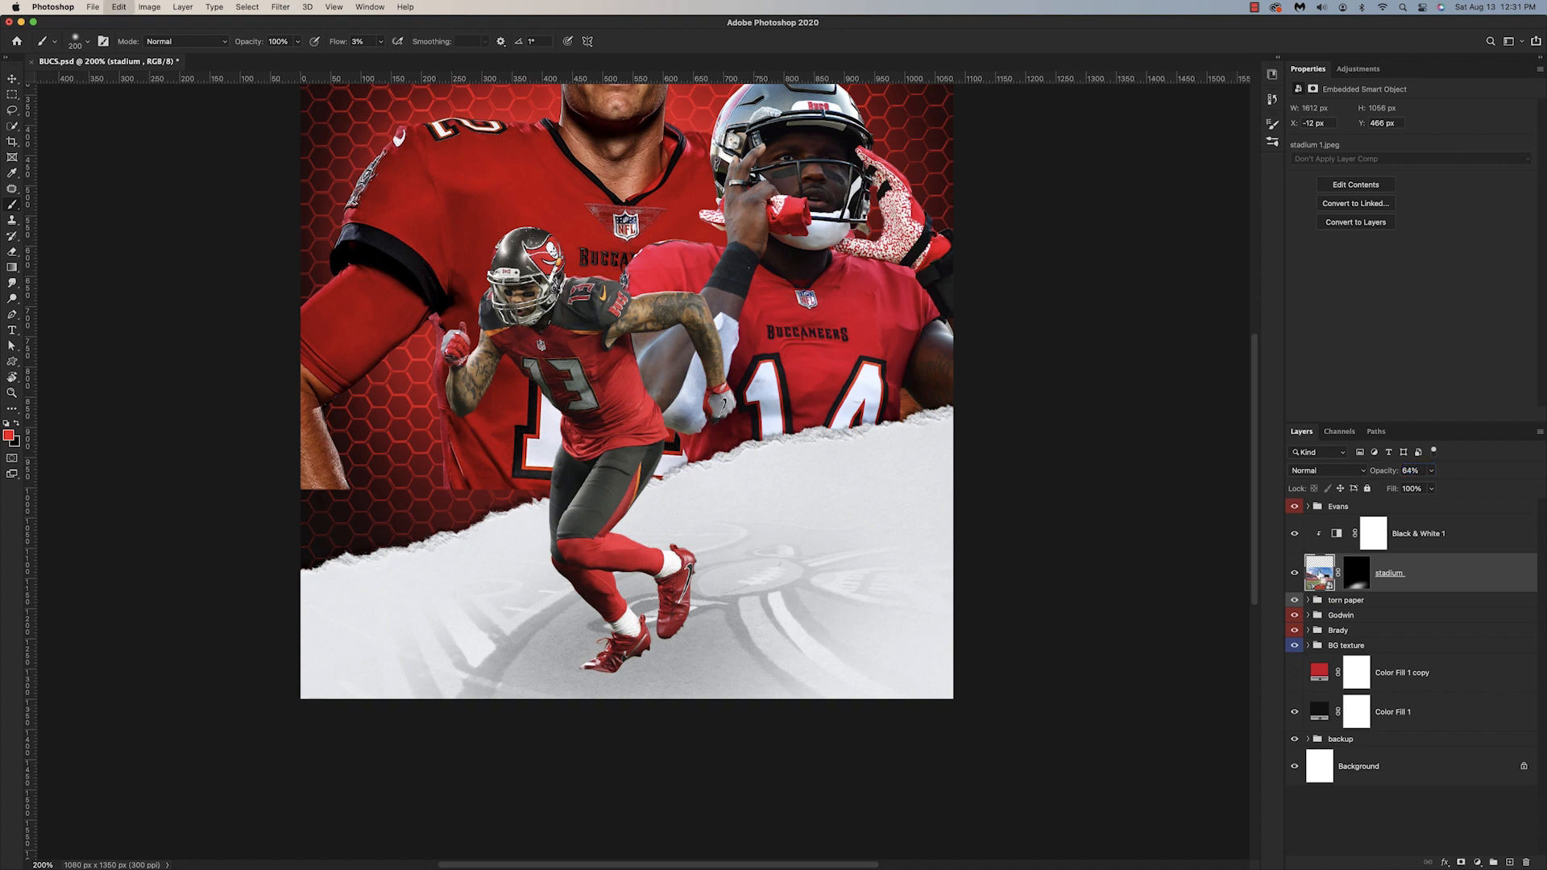
{"action": "left_click_drag", "start_coordinate": [884, 500], "coordinate": [838, 530]}
{"action": "key", "text": "Return"}
Step: Paint black contact shadows around the running player's shoes on a new layer named S at 3% flow
{"action": "key", "text": "b"}
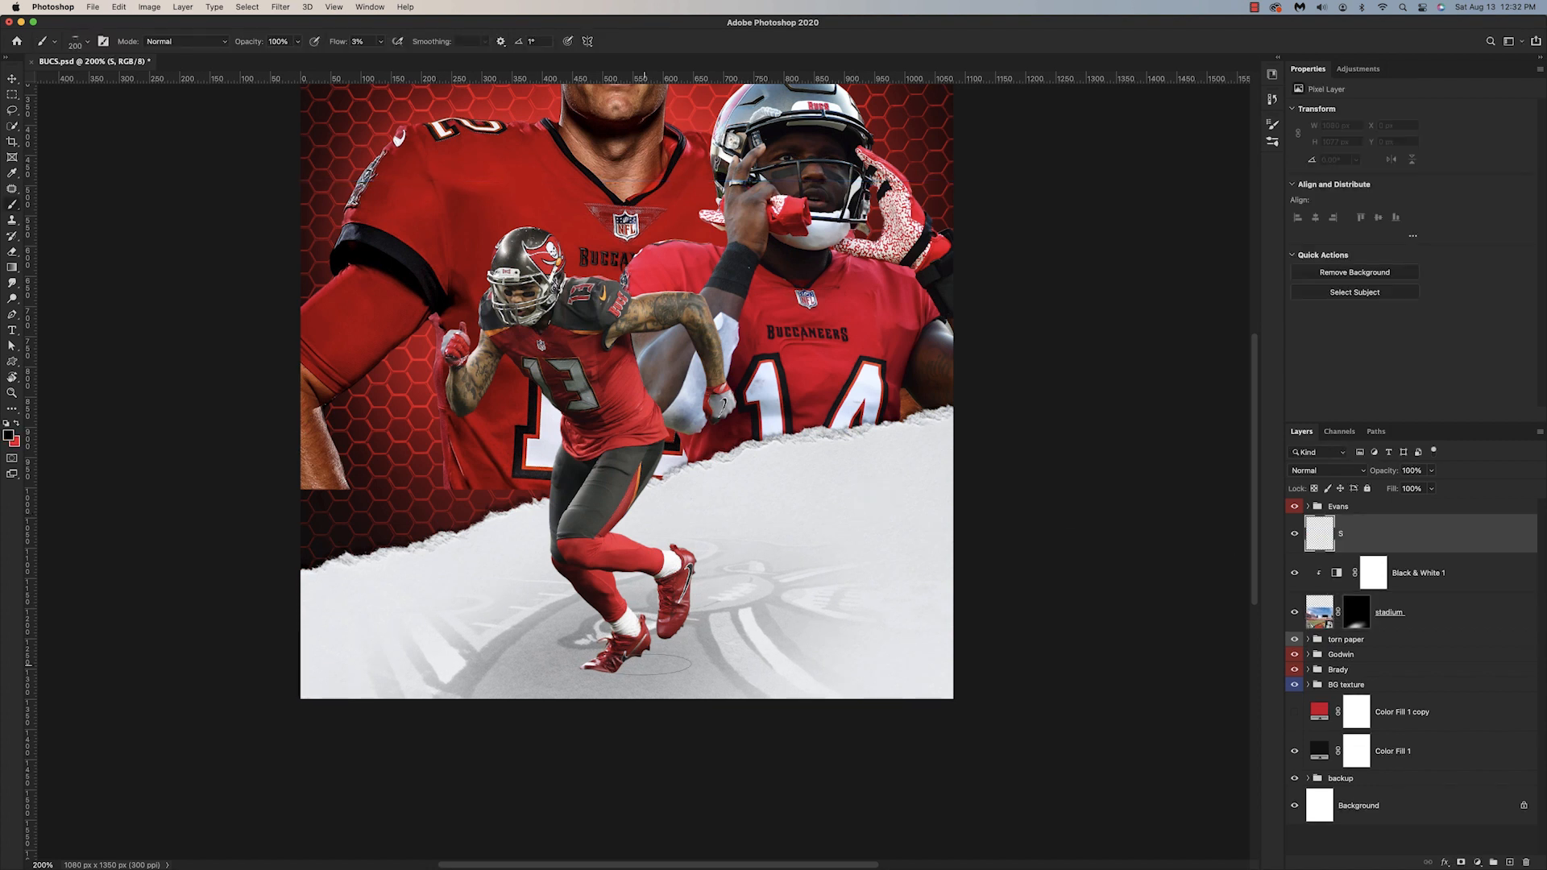
{"action": "left_click", "coordinate": [648, 657]}
{"action": "mouse_move", "coordinate": [649, 657]}
{"action": "left_mouse_down"}
{"action": "mouse_move", "coordinate": [692, 630]}
{"action": "mouse_move", "coordinate": [622, 669]}
{"action": "left_mouse_up"}
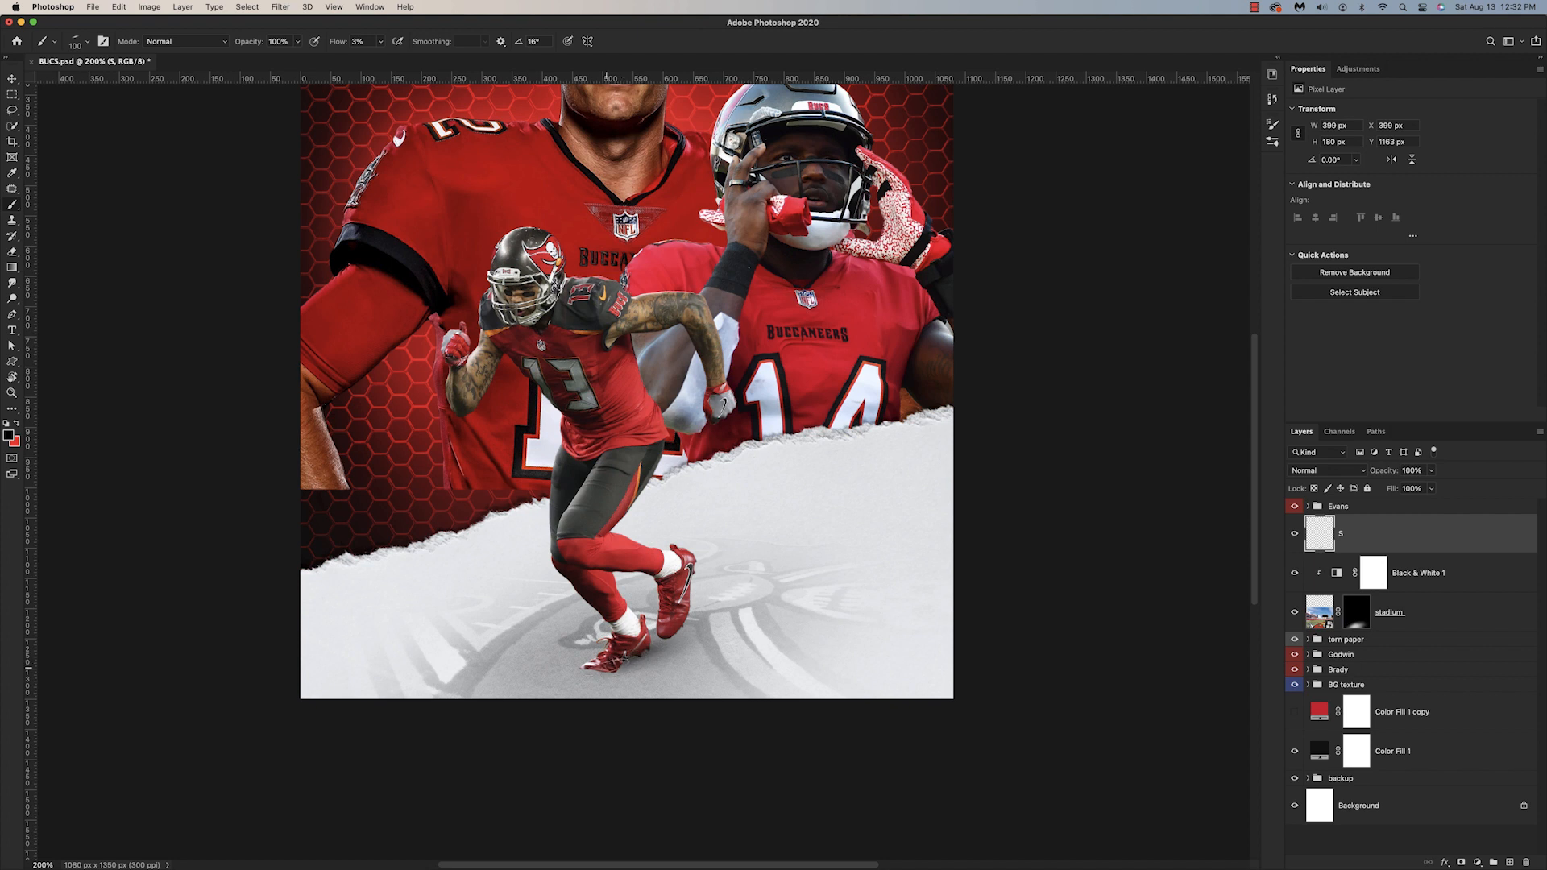
{"action": "left_click", "coordinate": [87, 41]}
{"action": "double_click", "coordinate": [138, 138]}
{"action": "key", "text": "super+equal"}
{"action": "left_click_drag", "start_coordinate": [596, 769], "coordinate": [556, 765]}
{"action": "mouse_move", "coordinate": [650, 721]}
{"action": "left_mouse_down"}
{"action": "mouse_move", "coordinate": [750, 691]}
{"action": "mouse_move", "coordinate": [606, 698]}
{"action": "mouse_move", "coordinate": [903, 710]}
{"action": "mouse_move", "coordinate": [885, 614]}
{"action": "mouse_move", "coordinate": [864, 617]}
{"action": "mouse_move", "coordinate": [792, 735]}
{"action": "left_mouse_up"}
Step: Widen the foot shadows on layer S with a larger brush and switch to the Eraser at 17% flow
{"action": "key", "text": "bracketright"}
{"action": "key", "text": "bracketright"}
{"action": "key", "text": "bracketright"}
{"action": "key", "text": "bracketright"}
{"action": "key", "text": "bracketright"}
{"action": "key", "text": "bracketright"}
{"action": "key", "text": "bracketright"}
{"action": "key", "text": "x"}
{"action": "key", "text": "e"}
{"action": "key", "text": "b"}
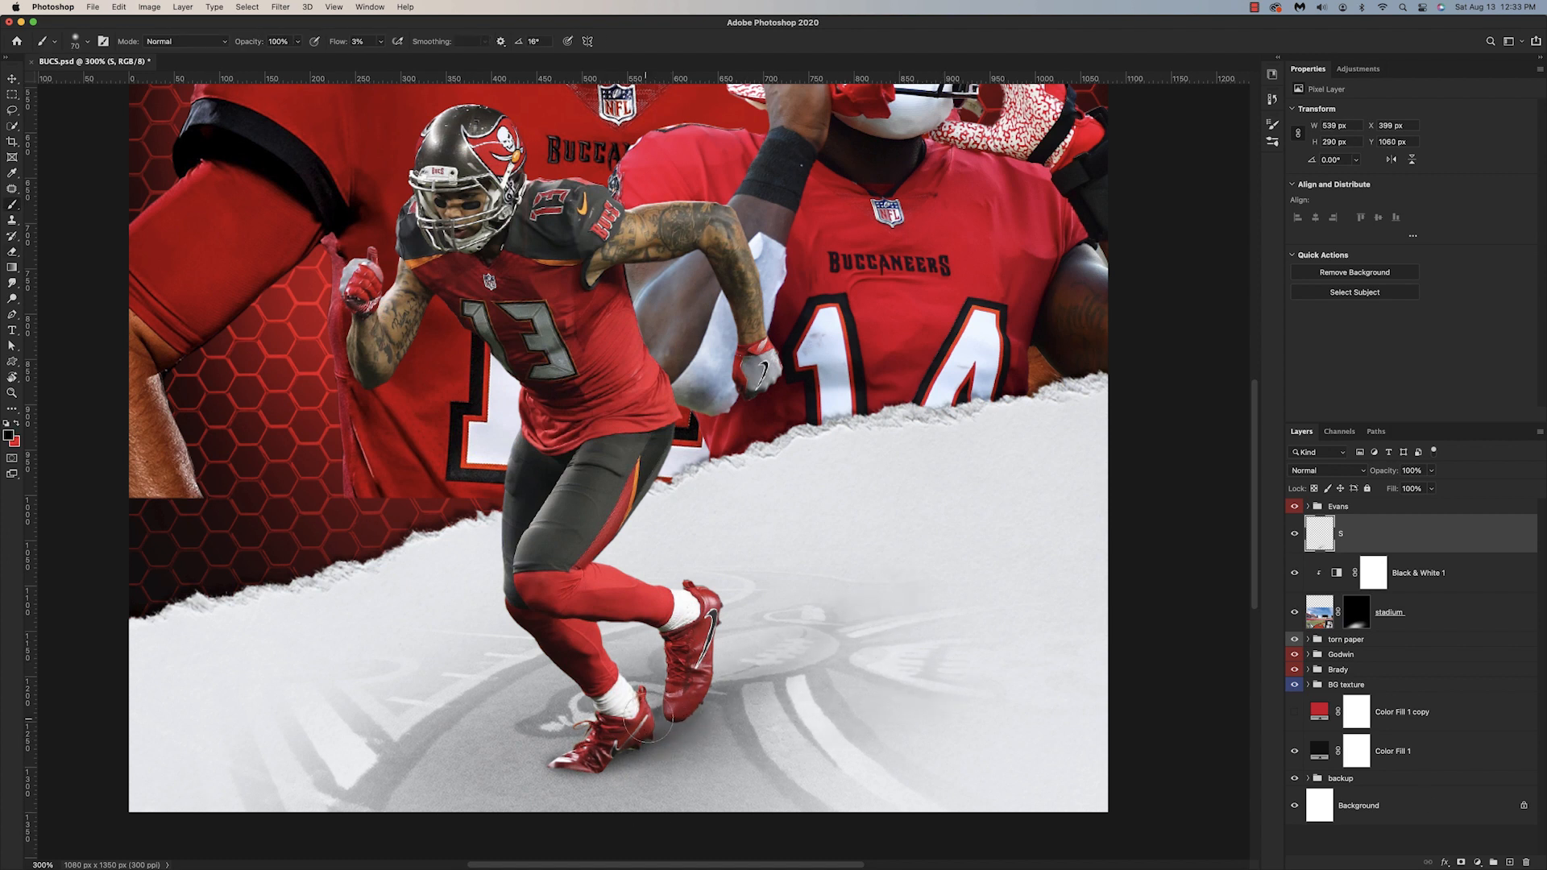
{"action": "key", "text": "super+minus"}
{"action": "key", "text": "e"}
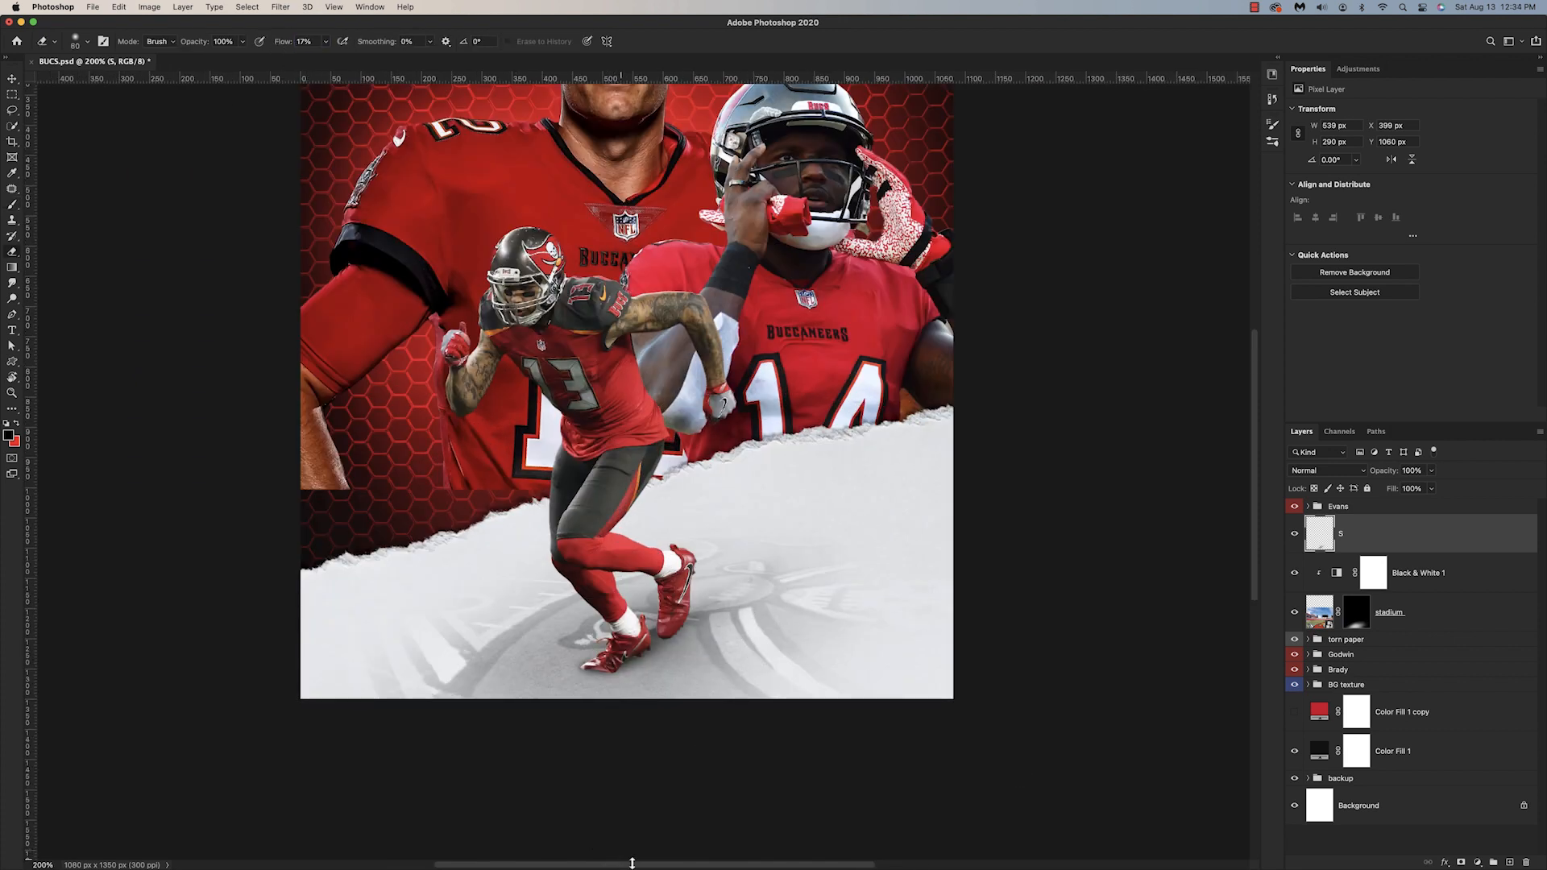
Step: Build up a soft ground shadow under and beside the runner's feet on layer S at 1% flow
{"action": "key", "text": "b"}
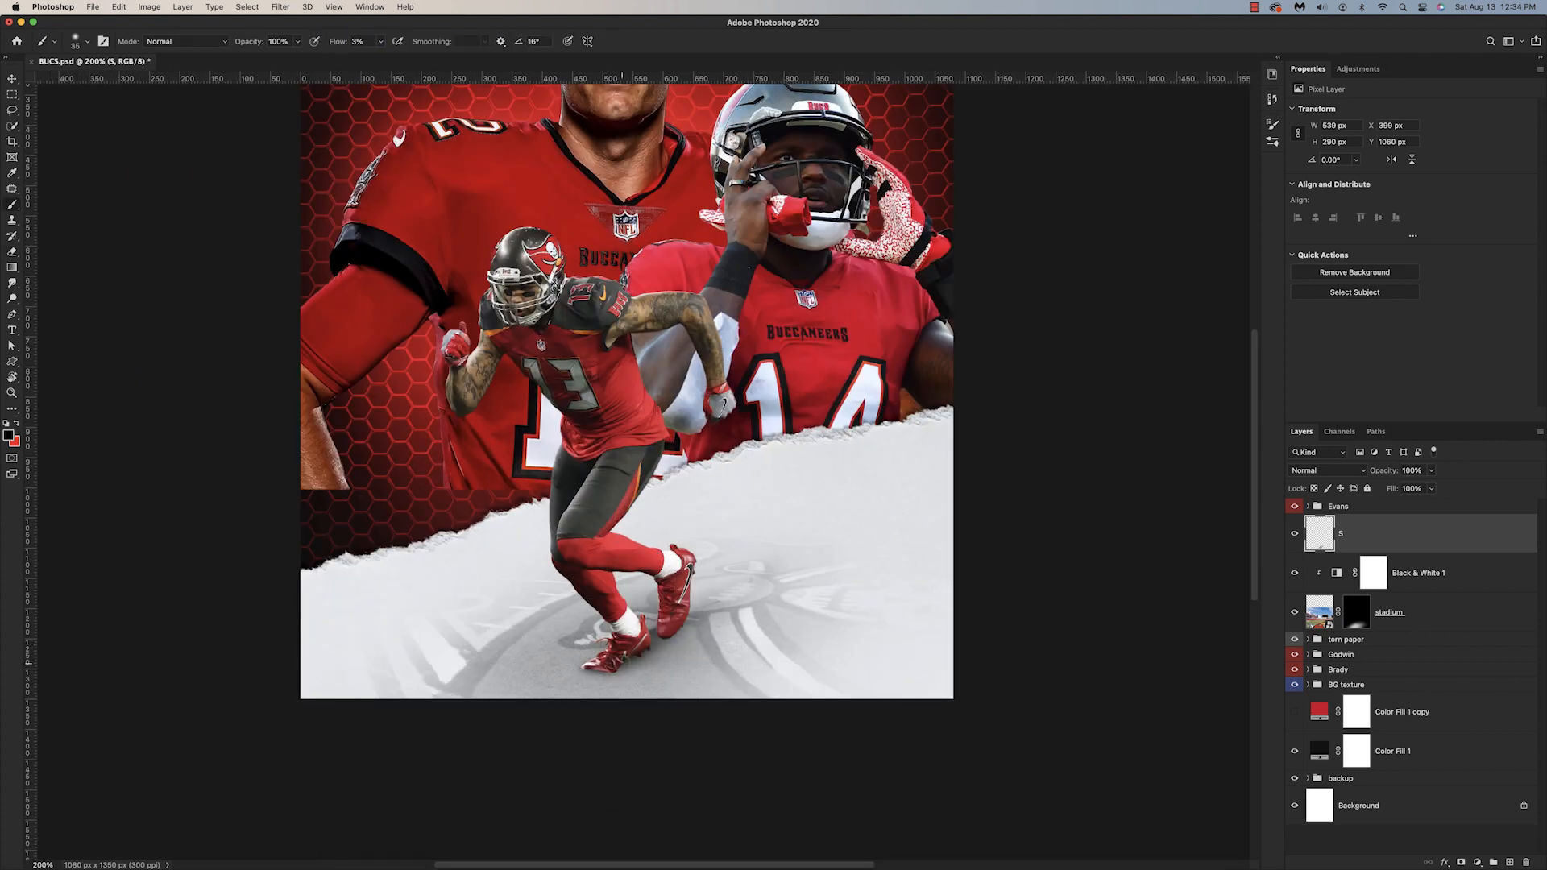
{"action": "key", "text": "bracketleft"}
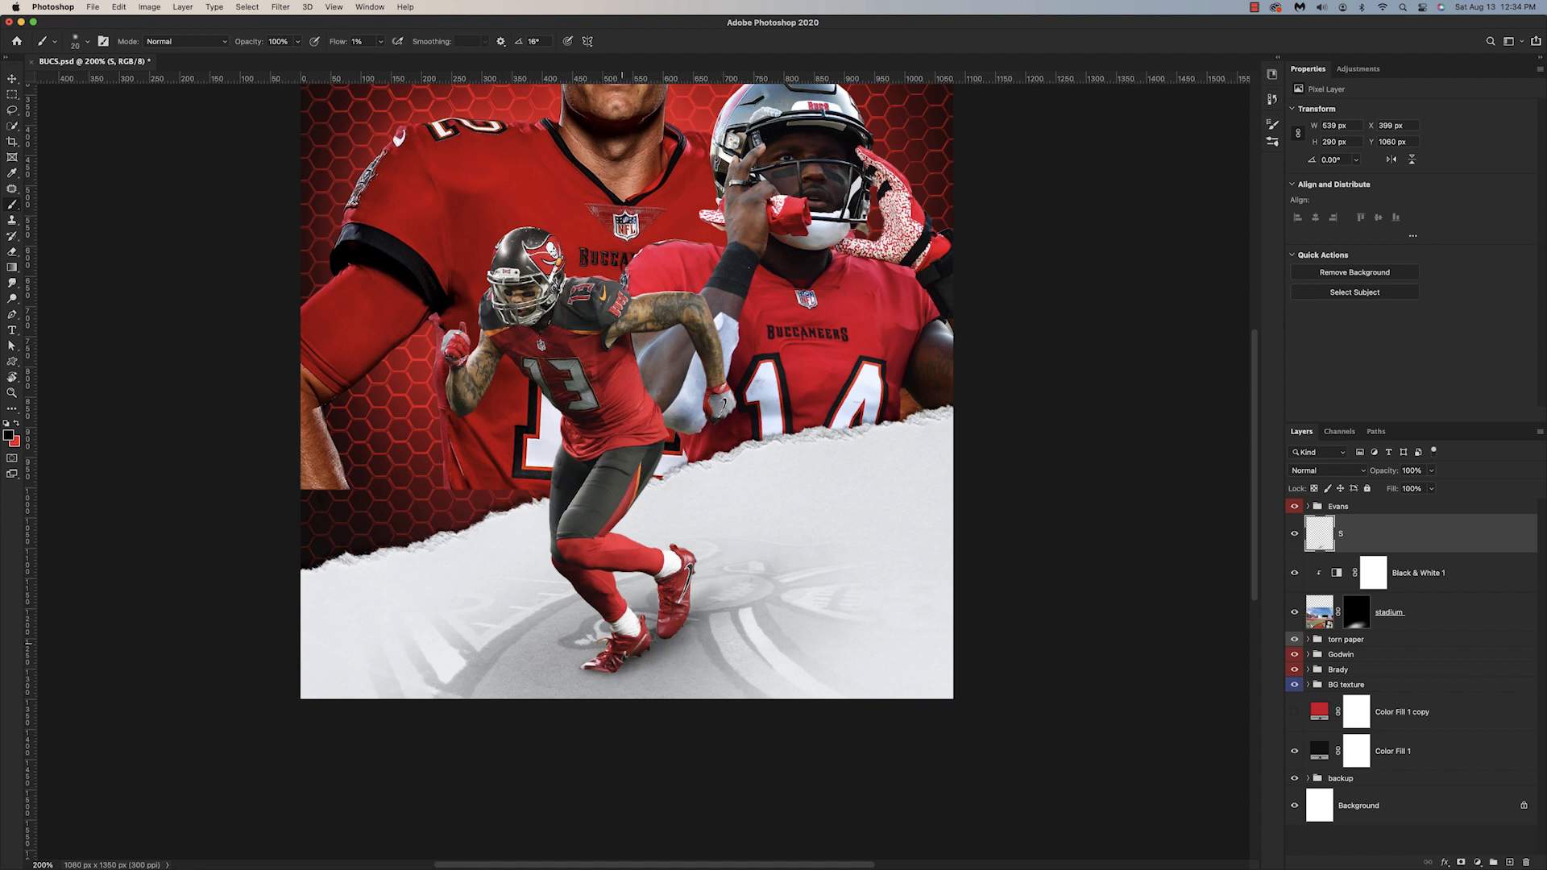
{"action": "key", "text": "super+minus"}
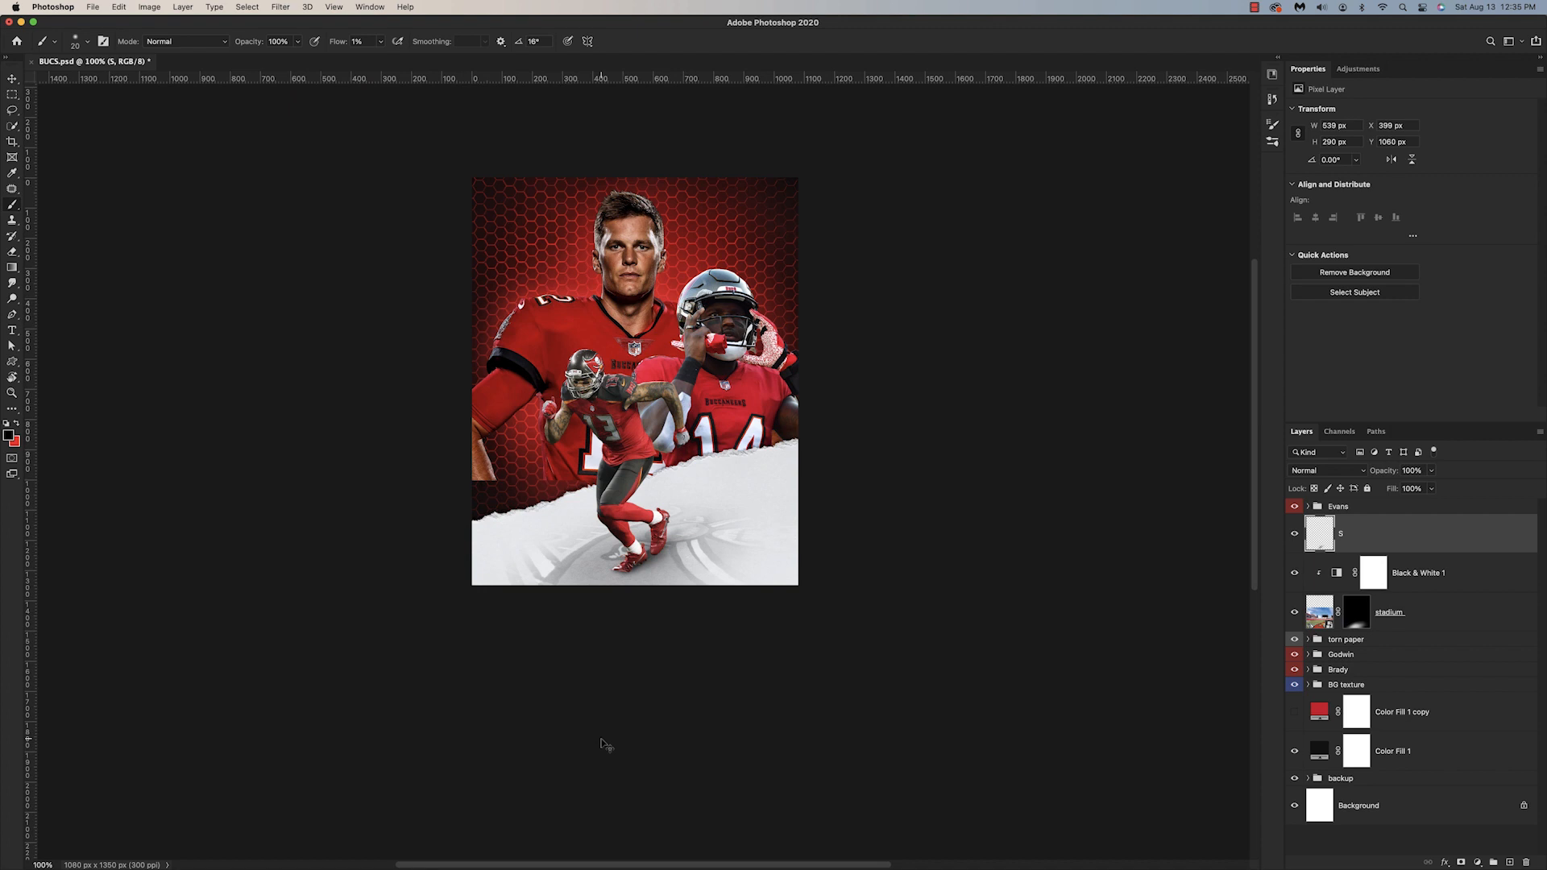
{"action": "key", "text": "super+plus"}
{"action": "key", "text": "bracketright"}
{"action": "key", "text": "bracketright"}
{"action": "key", "text": "bracketright"}
{"action": "key", "text": "bracketright"}
{"action": "key", "text": "bracketright"}
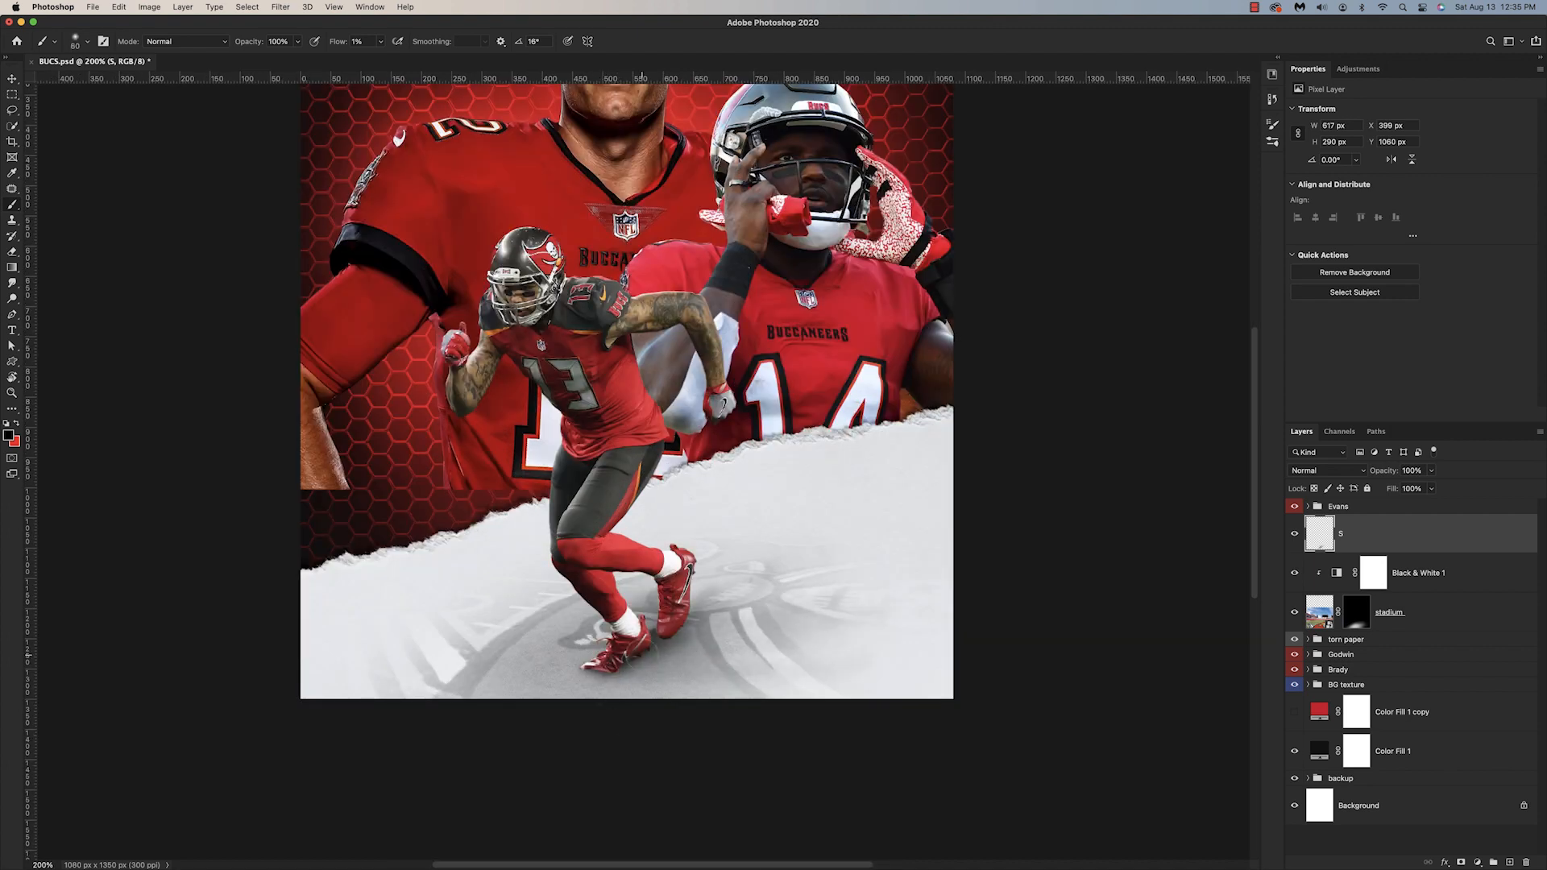
{"action": "mouse_move", "coordinate": [622, 664]}
{"action": "left_mouse_down"}
{"action": "mouse_move", "coordinate": [874, 681]}
{"action": "mouse_move", "coordinate": [685, 685]}
{"action": "left_mouse_up"}
{"action": "key", "text": "super+minus"}
{"action": "key", "text": "bracketright"}
{"action": "left_click_drag", "start_coordinate": [782, 532], "coordinate": [661, 564]}
{"action": "key", "text": "e"}
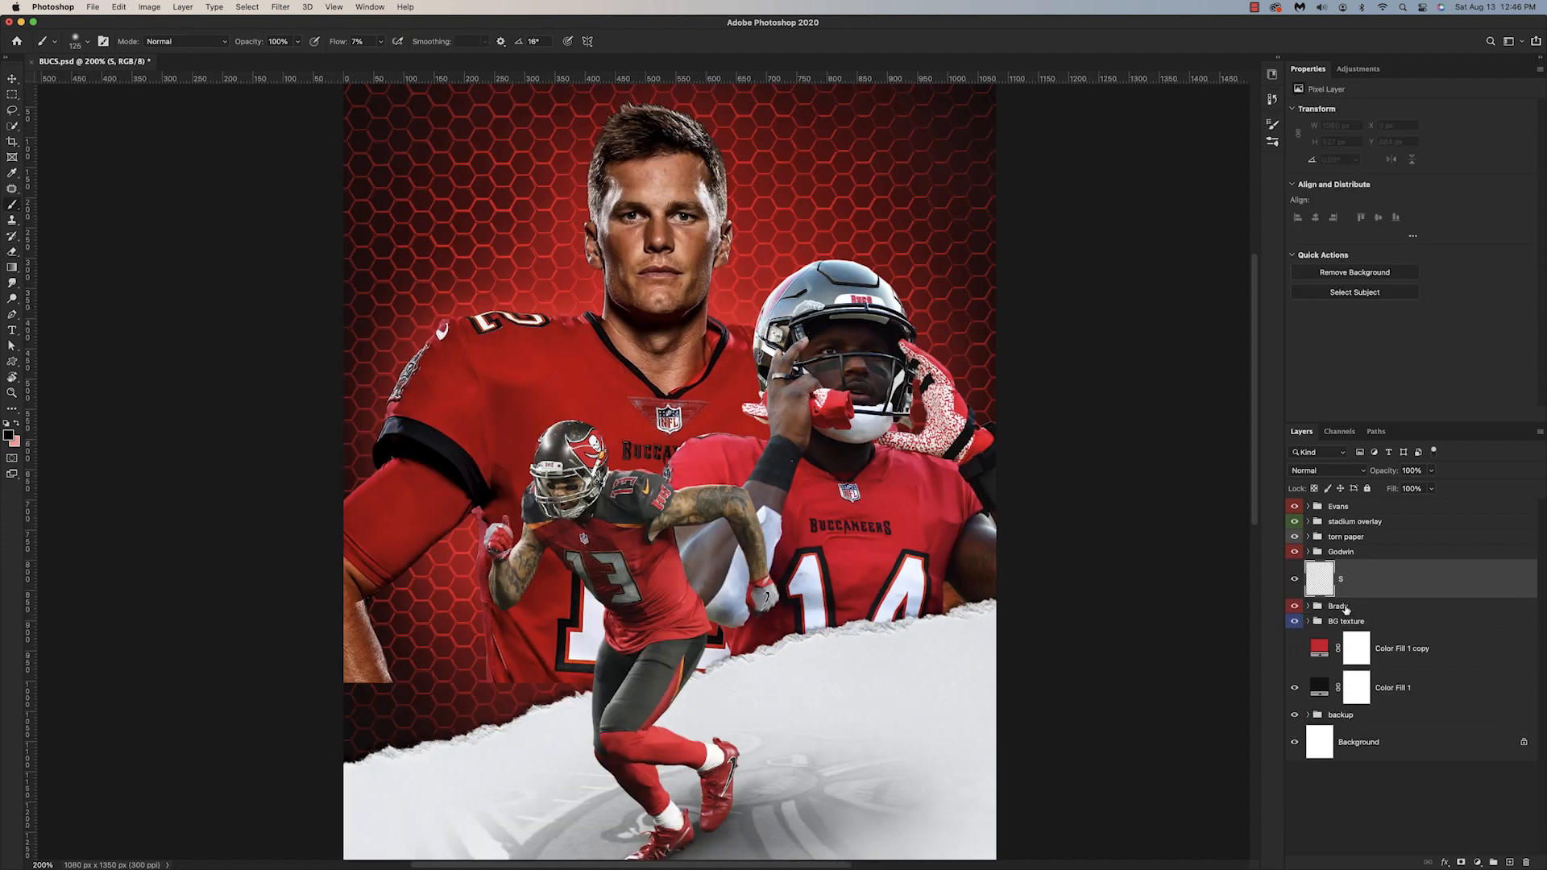
Step: Add a layer mask to the Brady group and fade the jersey's lower edge with black at 7% flow
{"action": "left_click", "coordinate": [1341, 608]}
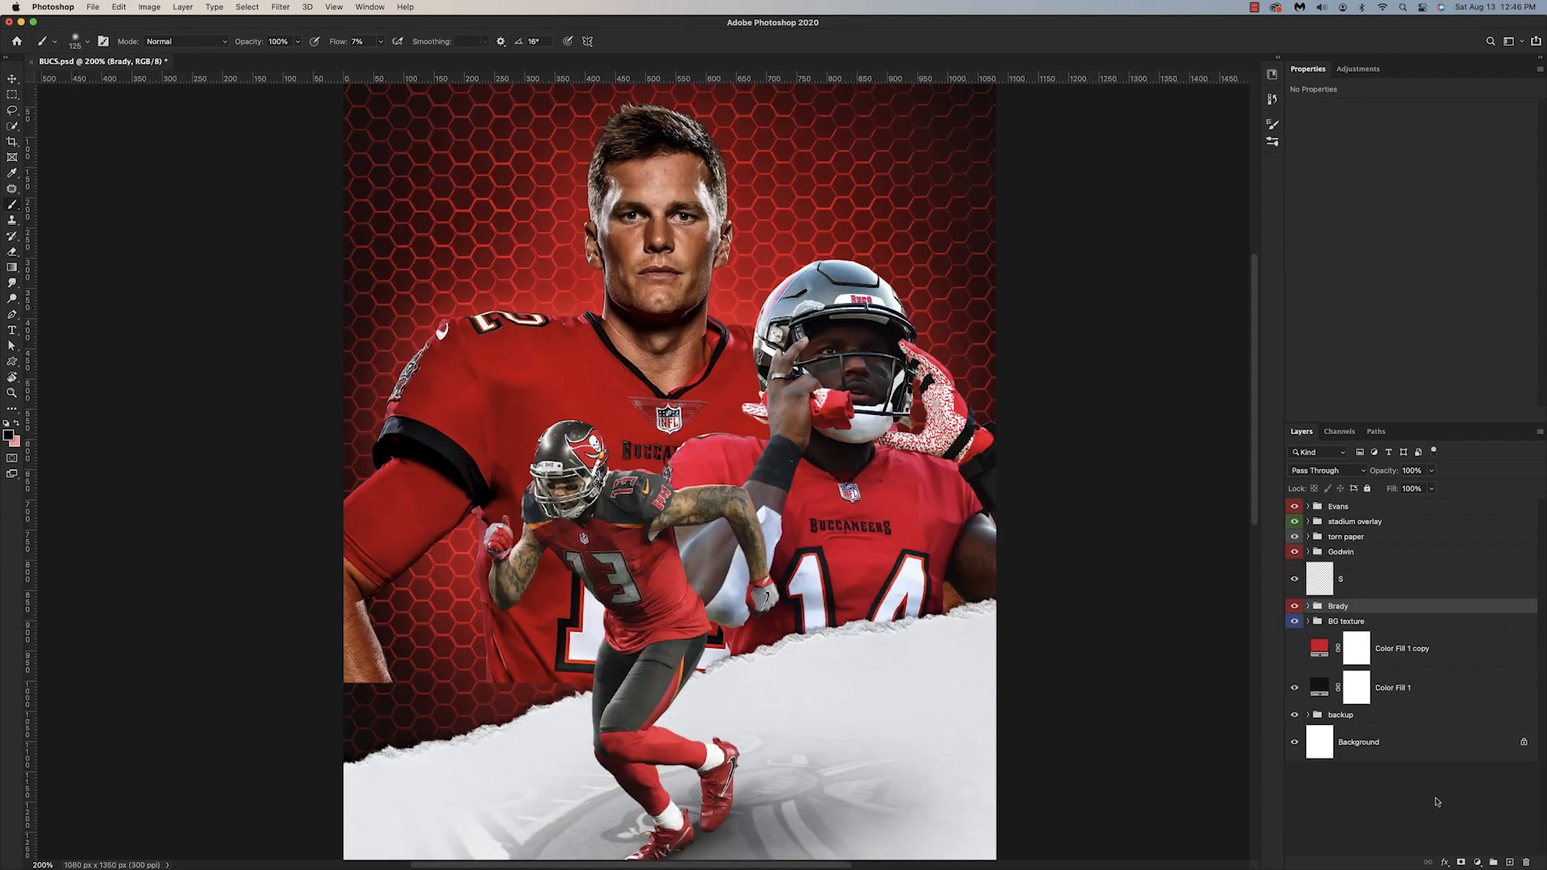
{"action": "left_click", "coordinate": [1461, 863]}
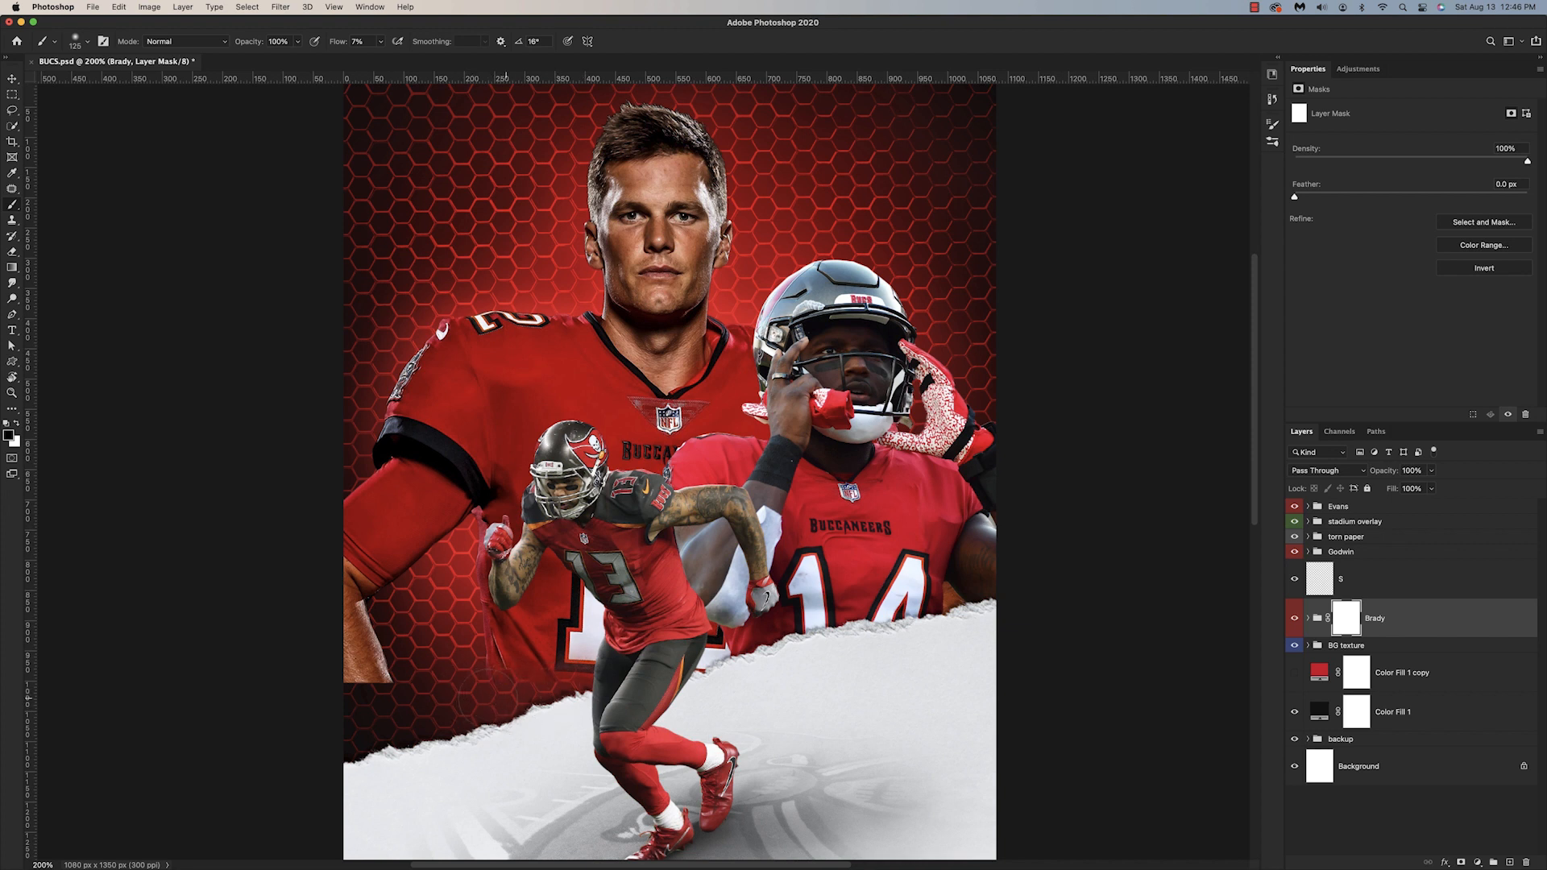
{"action": "left_click_drag", "start_coordinate": [574, 655], "coordinate": [588, 649]}
{"action": "mouse_move", "coordinate": [698, 691]}
{"action": "left_mouse_down"}
{"action": "mouse_move", "coordinate": [713, 672]}
{"action": "mouse_move", "coordinate": [700, 690]}
{"action": "mouse_move", "coordinate": [717, 672]}
{"action": "mouse_move", "coordinate": [734, 697]}
{"action": "mouse_move", "coordinate": [741, 683]}
{"action": "left_mouse_up"}
{"action": "key", "text": "x"}
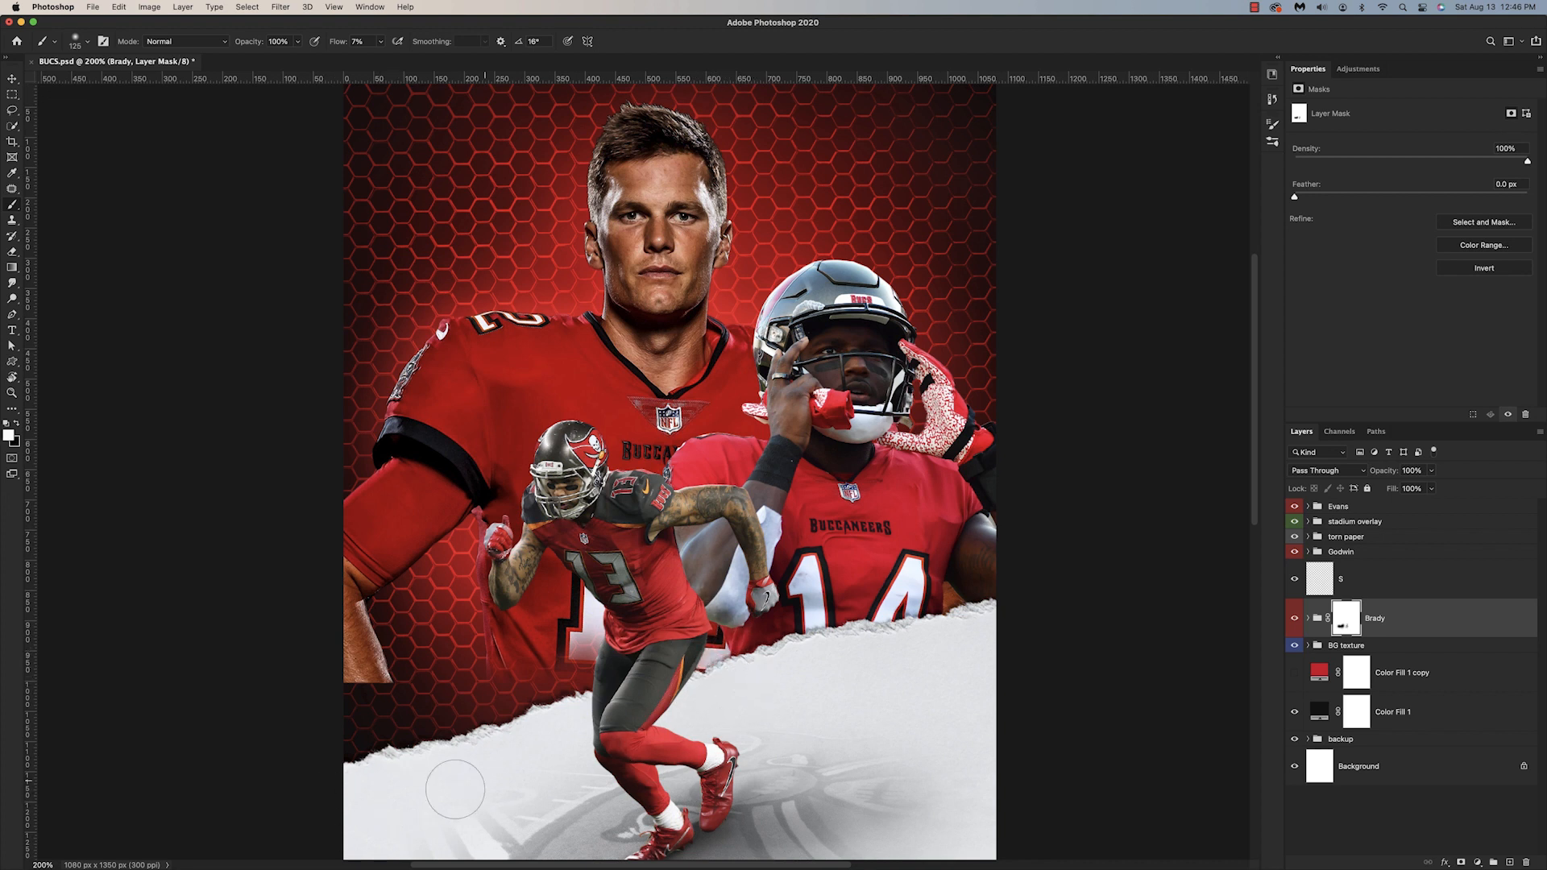
Step: Fade the cut-off end of Brady's forearm into the background on the Brady group's mask
{"action": "key", "text": "x"}
{"action": "mouse_move", "coordinate": [395, 676]}
{"action": "left_mouse_down"}
{"action": "mouse_move", "coordinate": [381, 685]}
{"action": "mouse_move", "coordinate": [399, 681]}
{"action": "mouse_move", "coordinate": [395, 653]}
{"action": "mouse_move", "coordinate": [366, 720]}
{"action": "left_mouse_up"}
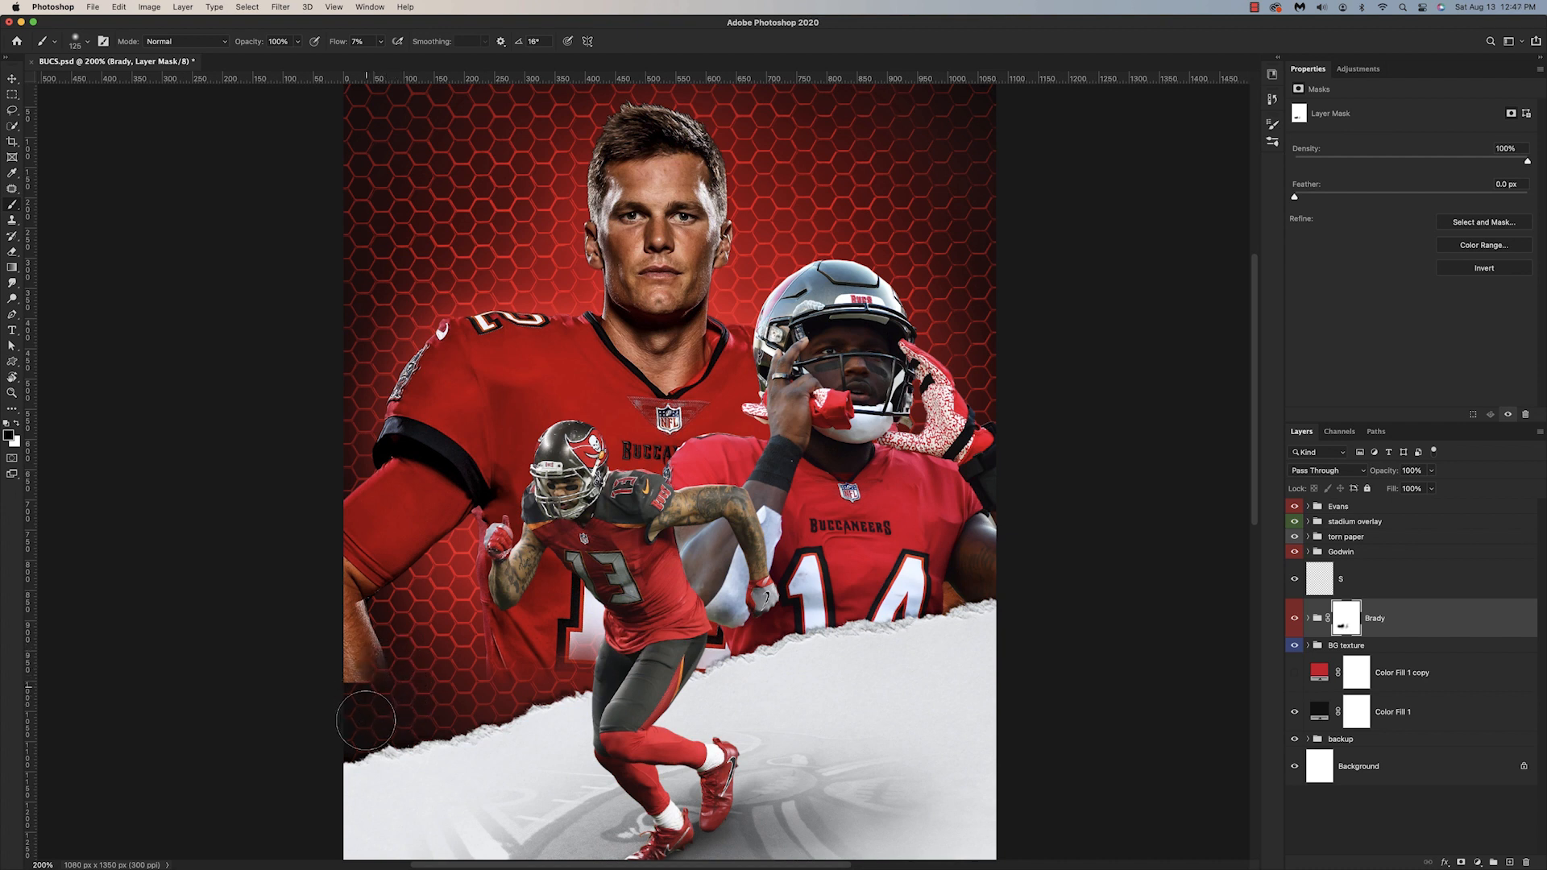
{"action": "key", "text": "bracketleft"}
{"action": "key", "text": "bracketleft"}
{"action": "key", "text": "bracketleft"}
{"action": "key", "text": "bracketleft"}
{"action": "mouse_move", "coordinate": [327, 672]}
{"action": "left_mouse_down"}
{"action": "mouse_move", "coordinate": [336, 649]}
{"action": "mouse_move", "coordinate": [375, 693]}
{"action": "mouse_move", "coordinate": [398, 665]}
{"action": "mouse_move", "coordinate": [381, 690]}
{"action": "left_mouse_up"}
Step: Set the foreground to black and paint a shadow on layer S around Godwin's lower jersey at 7% flow
{"action": "left_click", "coordinate": [1328, 592]}
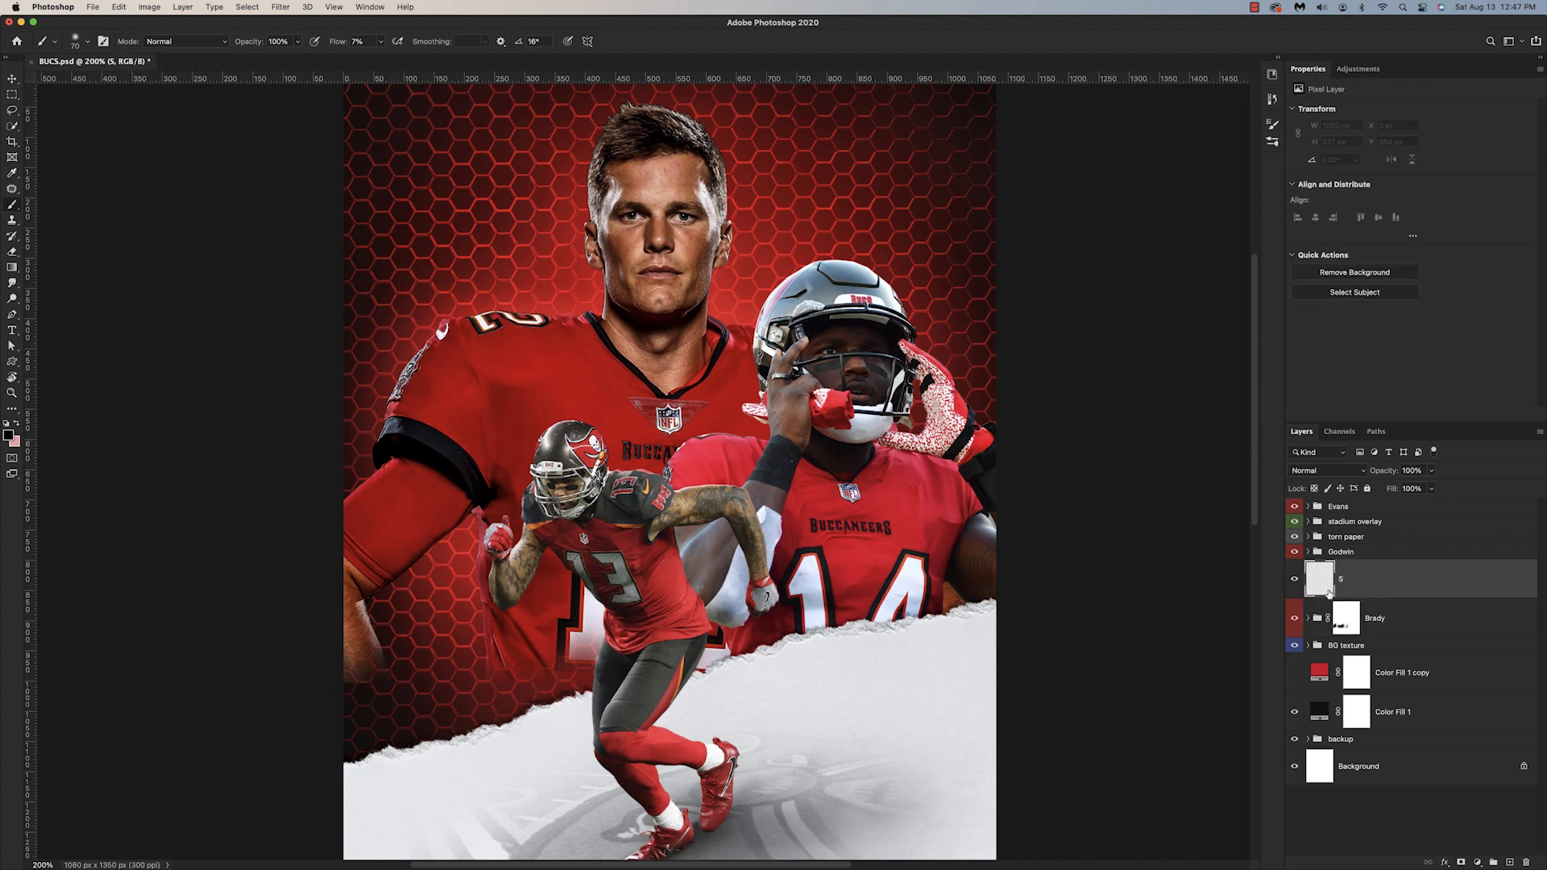
{"action": "left_click", "coordinate": [8, 435]}
{"action": "left_click", "coordinate": [969, 421]}
{"action": "left_click", "coordinate": [1246, 266]}
{"action": "key", "text": "bracketright"}
{"action": "left_click_drag", "start_coordinate": [959, 598], "coordinate": [899, 635]}
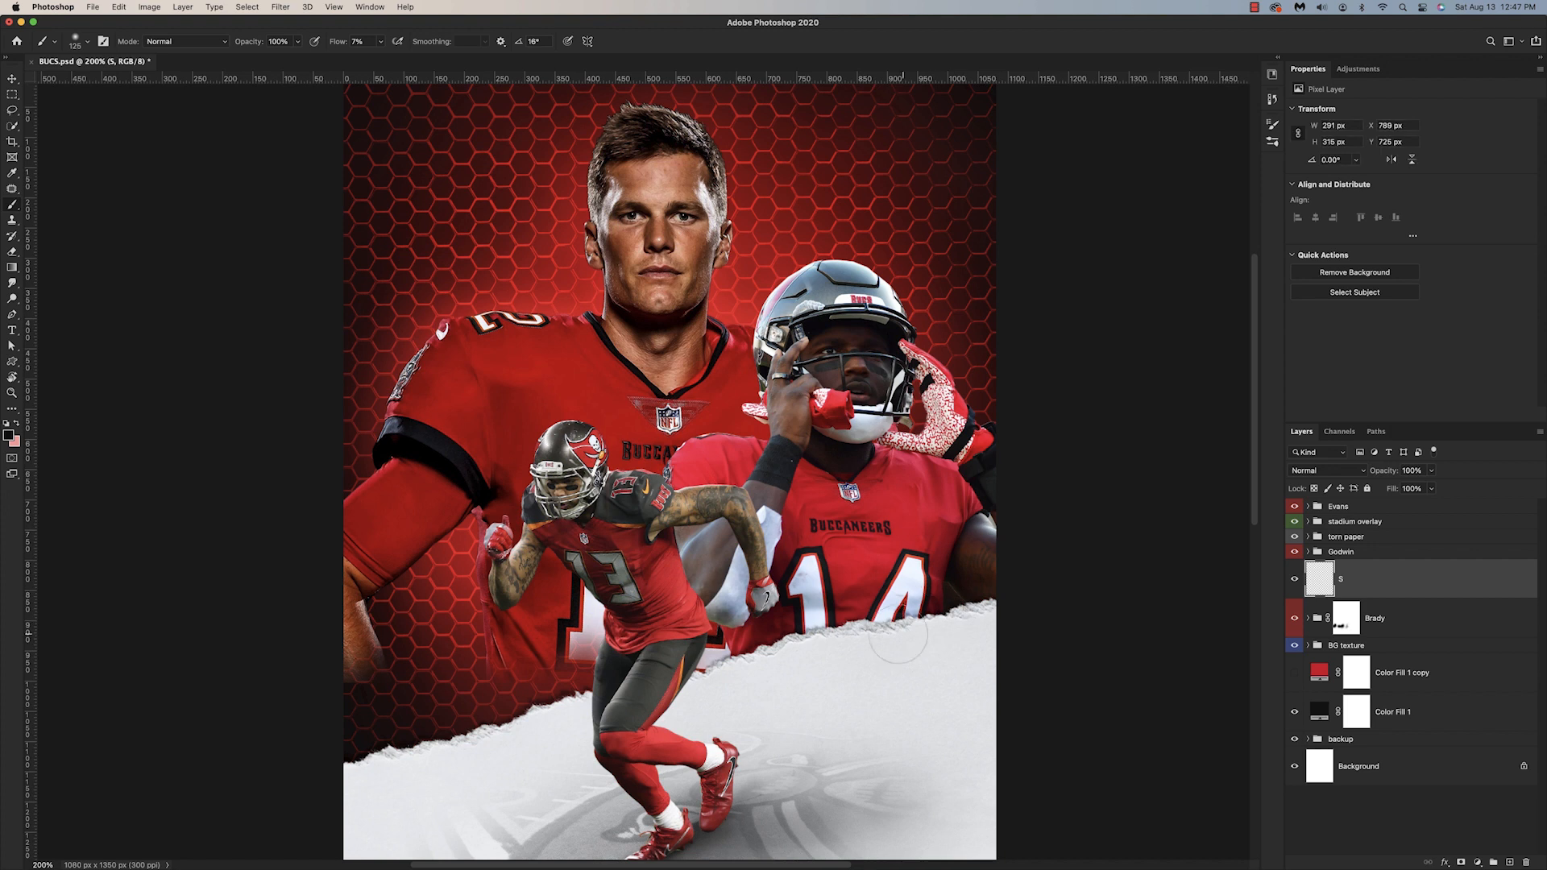
Step: Extend the shading on layer S along the torn paper edge and over Brady's jersey behind the other two players
{"action": "mouse_move", "coordinate": [717, 687]}
{"action": "left_mouse_down"}
{"action": "mouse_move", "coordinate": [734, 672]}
{"action": "mouse_move", "coordinate": [709, 683]}
{"action": "mouse_move", "coordinate": [611, 652]}
{"action": "mouse_move", "coordinate": [456, 764]}
{"action": "left_mouse_up"}
{"action": "left_click_drag", "start_coordinate": [589, 683], "coordinate": [600, 625]}
{"action": "left_click_drag", "start_coordinate": [647, 488], "coordinate": [614, 484]}
{"action": "key", "text": "bracketleft"}
{"action": "key", "text": "bracketleft"}
{"action": "key", "text": "bracketleft"}
{"action": "key", "text": "bracketleft"}
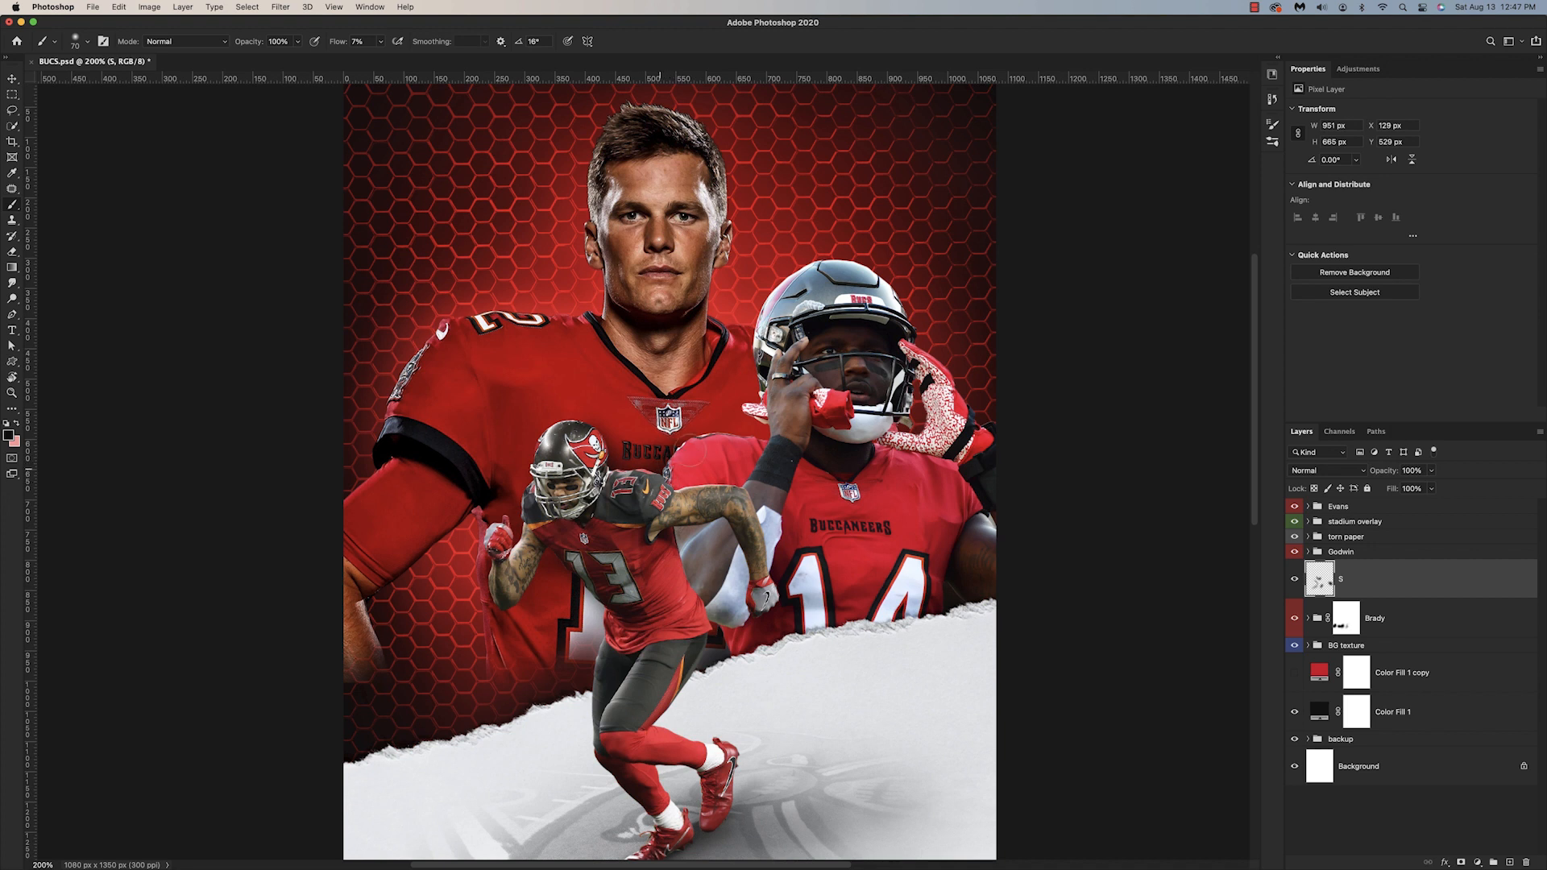
{"action": "left_click_drag", "start_coordinate": [761, 453], "coordinate": [748, 436]}
Step: Choose a new dark foreground color and create a layer named S2 above layer S
{"action": "left_click", "coordinate": [8, 435]}
{"action": "left_click", "coordinate": [1120, 389]}
{"action": "left_click", "coordinate": [1098, 398]}
{"action": "left_click", "coordinate": [1254, 274]}
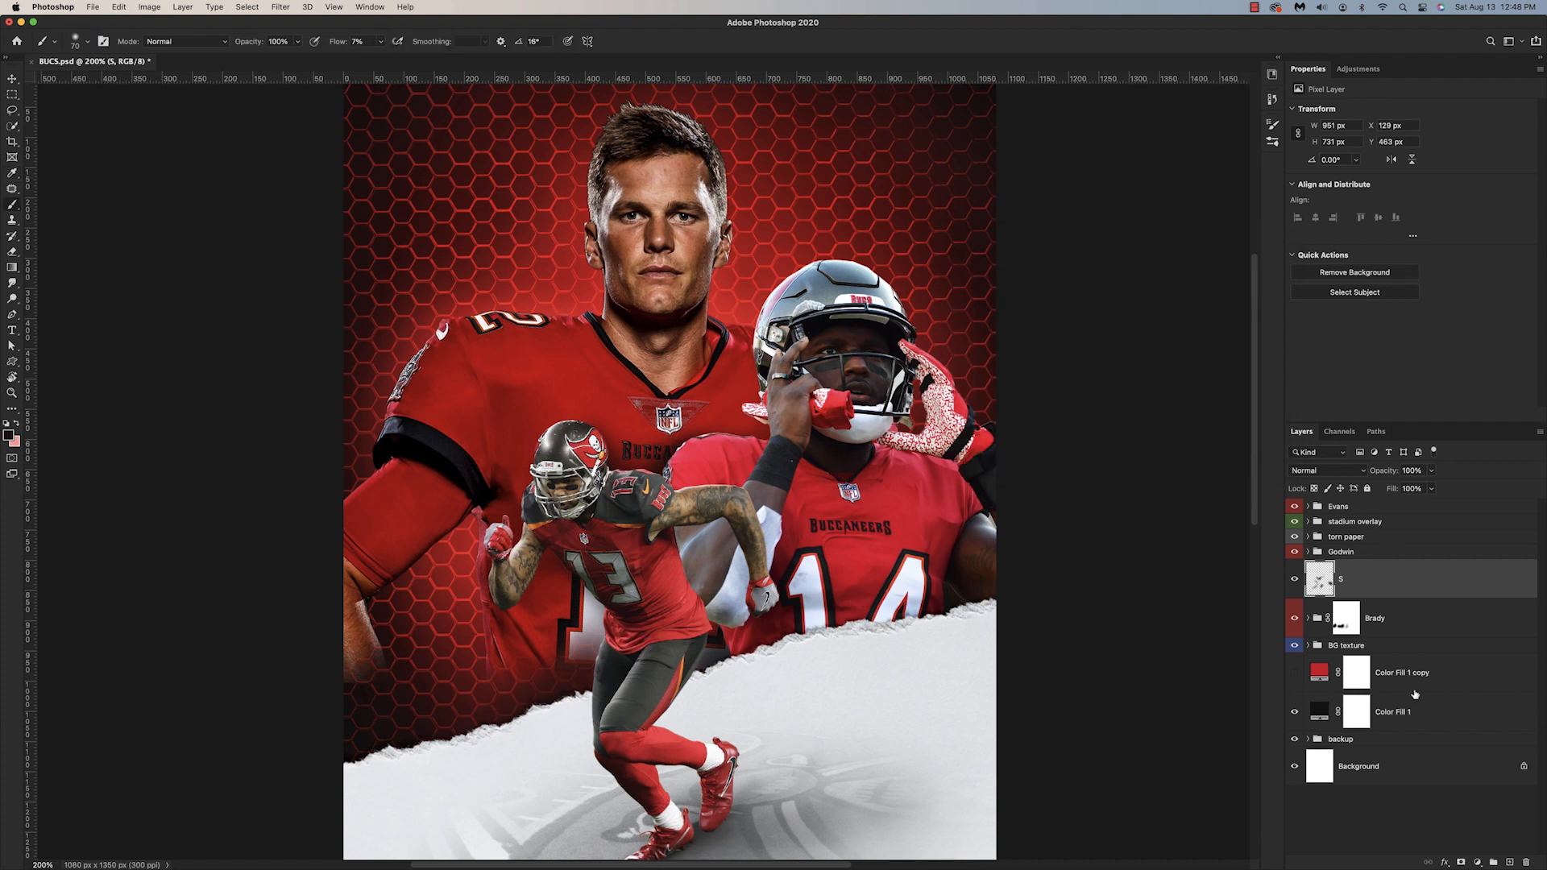
{"action": "left_click", "coordinate": [1510, 863]}
{"action": "double_click", "coordinate": [1353, 580]}
{"action": "type", "text": "S2"}
{"action": "key", "text": "Return"}
Step: Shade Brady's jersey beside Godwin's helmet and raised hand on S2, and select layer S with the Eraser at 4% flow
{"action": "left_click_drag", "start_coordinate": [772, 446], "coordinate": [755, 437]}
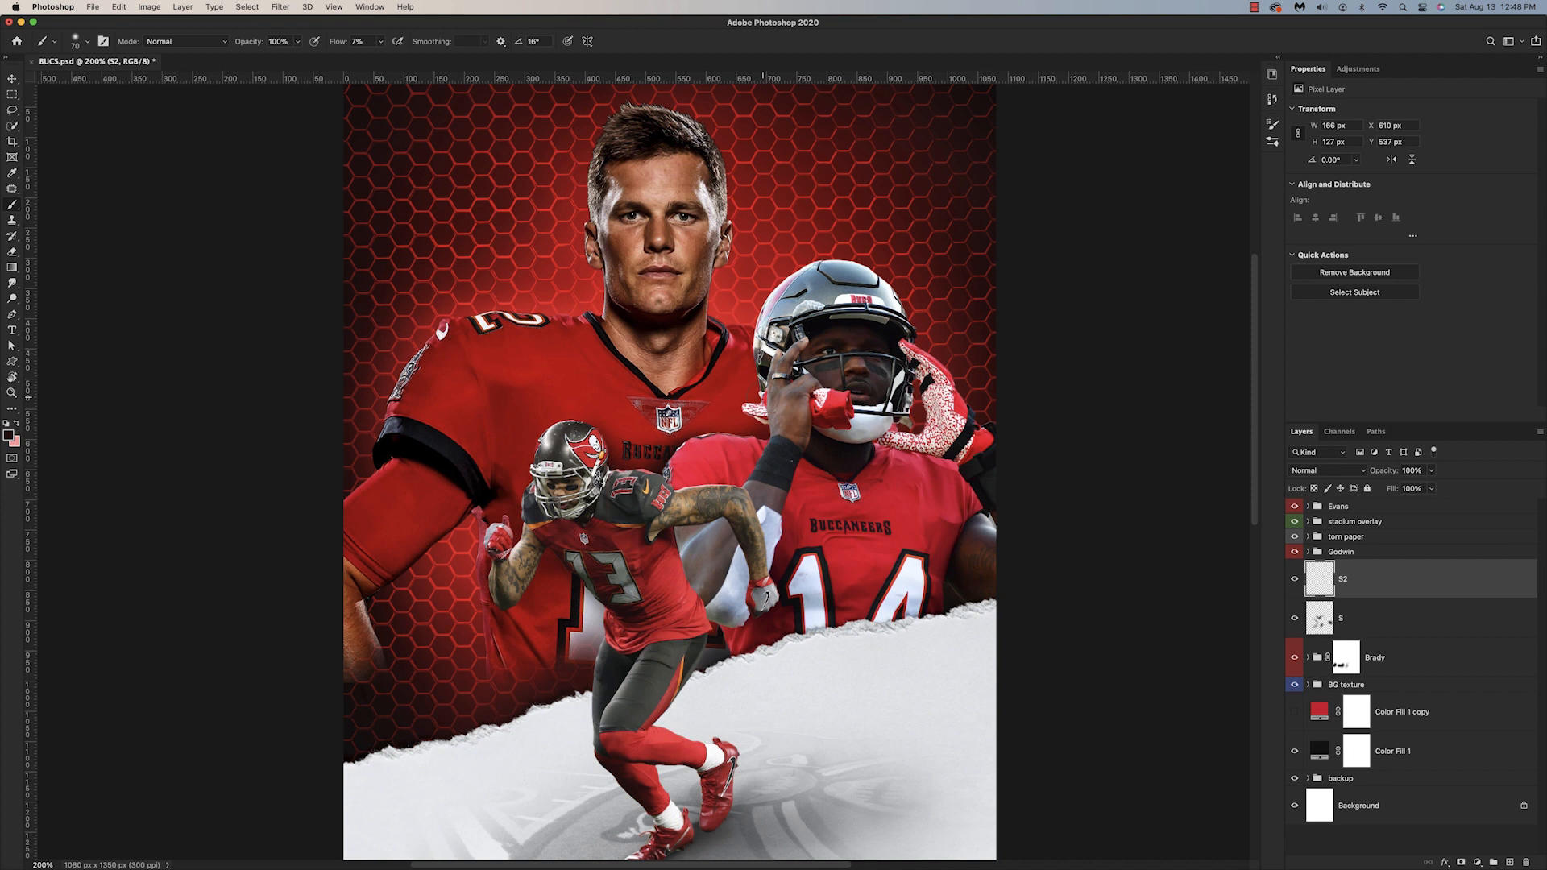
{"action": "mouse_move", "coordinate": [760, 364]}
{"action": "left_mouse_down"}
{"action": "mouse_move", "coordinate": [737, 414]}
{"action": "mouse_move", "coordinate": [748, 351]}
{"action": "mouse_move", "coordinate": [786, 425]}
{"action": "left_mouse_up"}
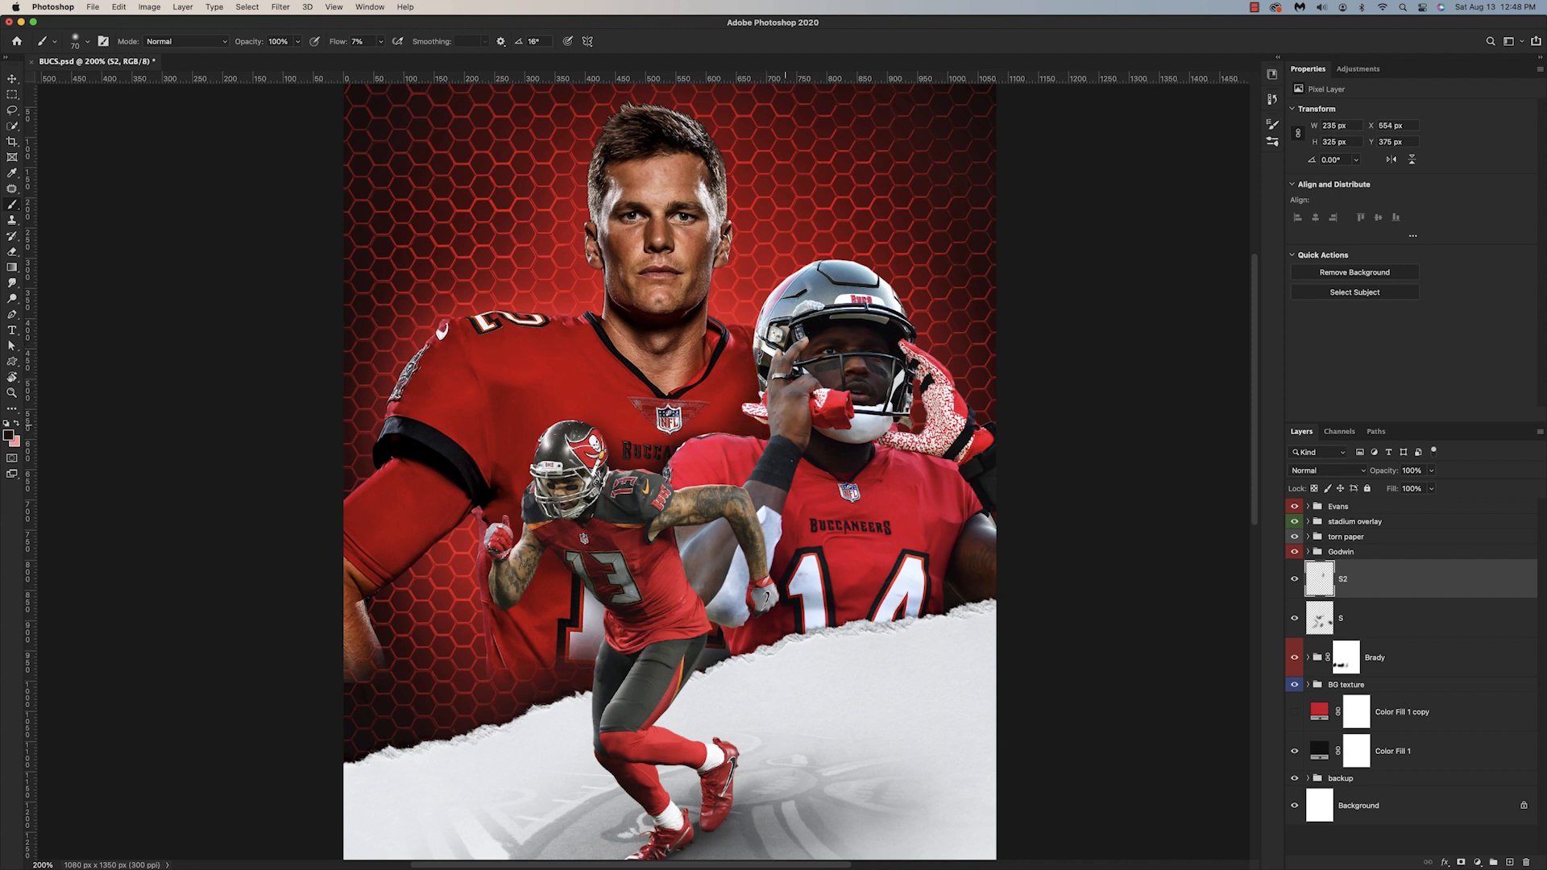
{"action": "key", "text": "e"}
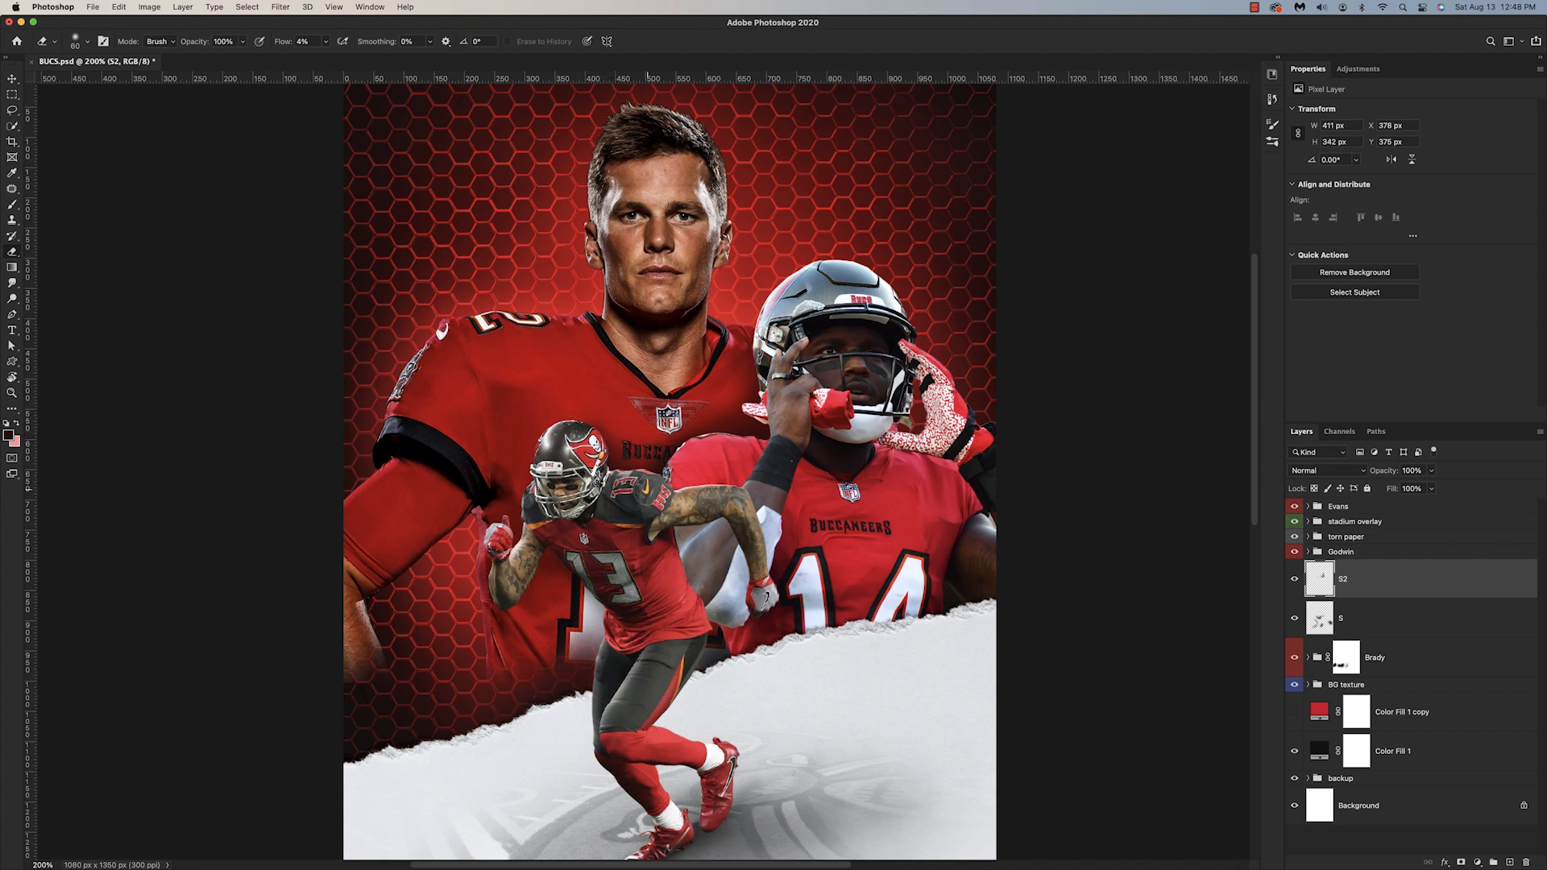
{"action": "key", "text": "alt+bracketleft"}
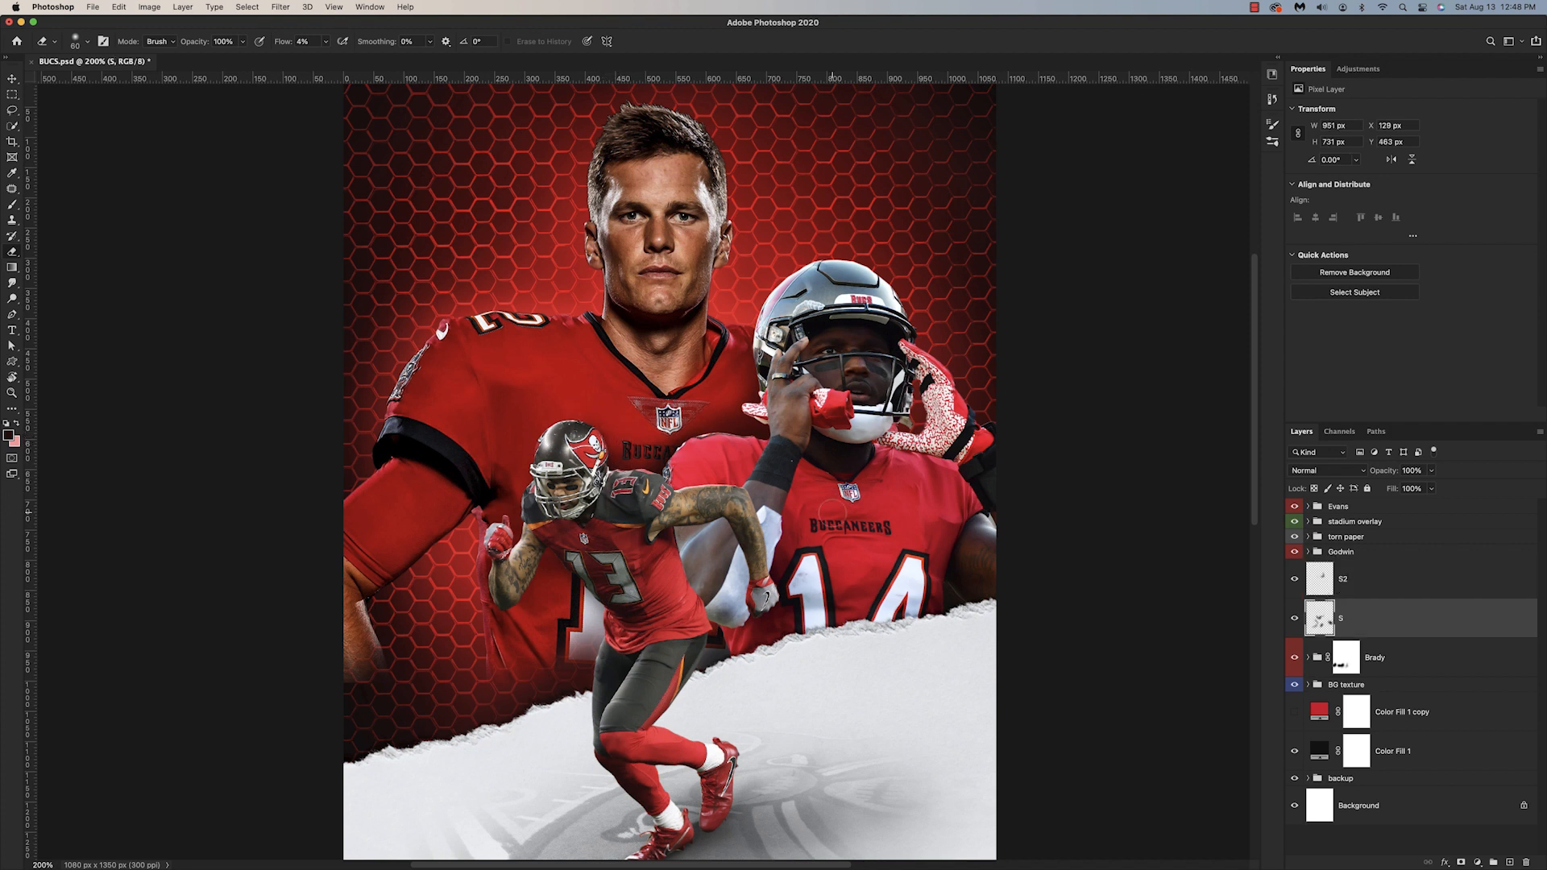
Step: Brush a soft shadow on layer S2 around Evans's hips, over the lower part of Brady's jersey
{"action": "key", "text": "alt+bracketright"}
{"action": "key", "text": "b"}
{"action": "left_click", "coordinate": [593, 634]}
{"action": "left_click", "coordinate": [710, 651]}
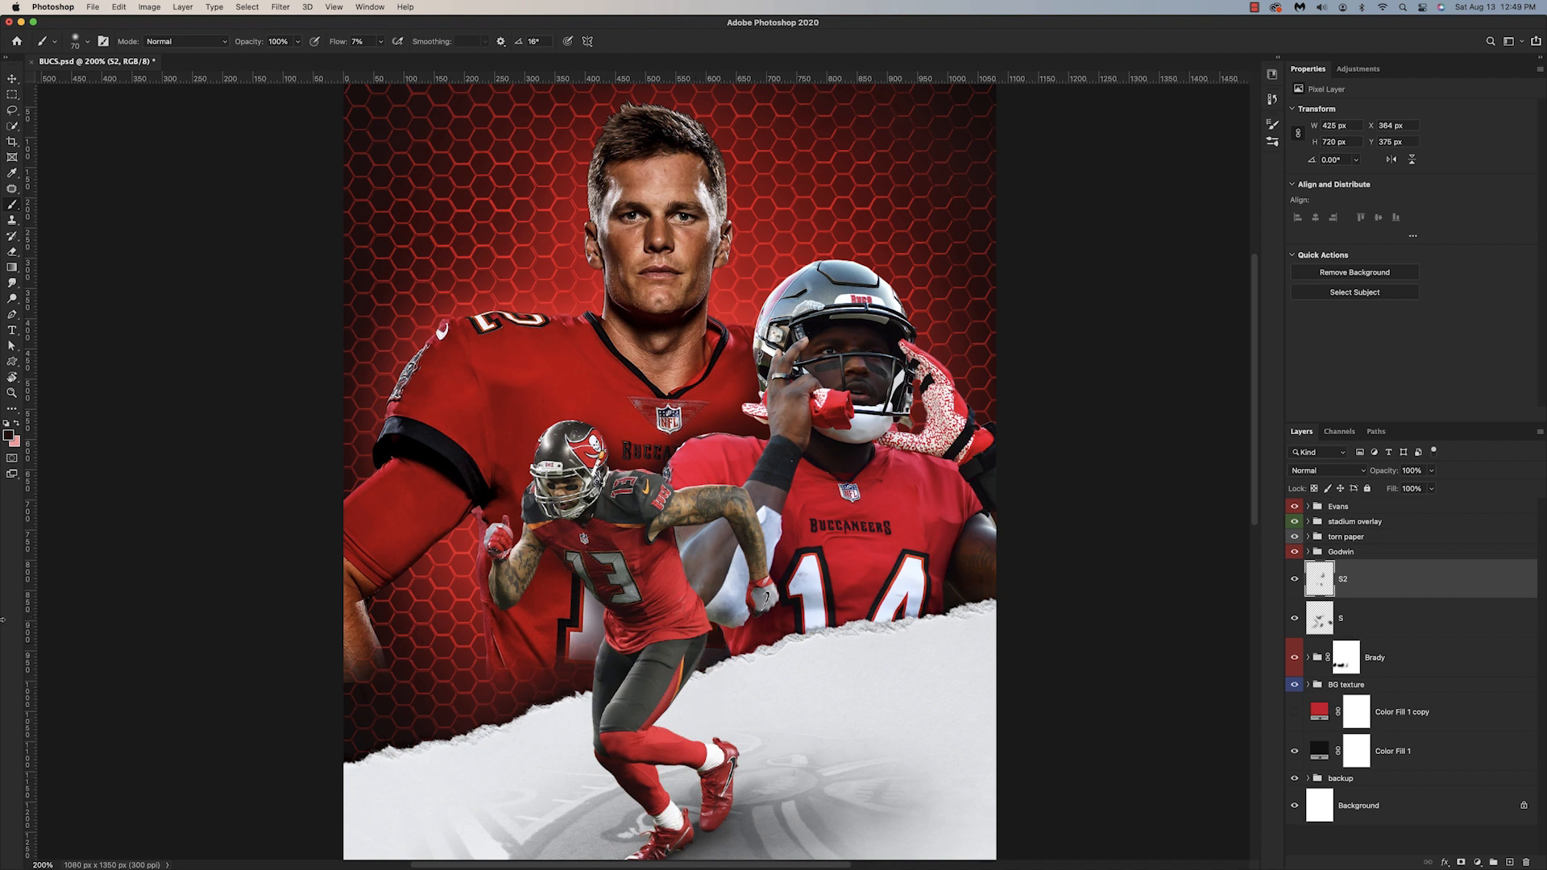
Step: Create a layer named S3 directly above the Godwin group
{"action": "left_click", "coordinate": [1345, 553]}
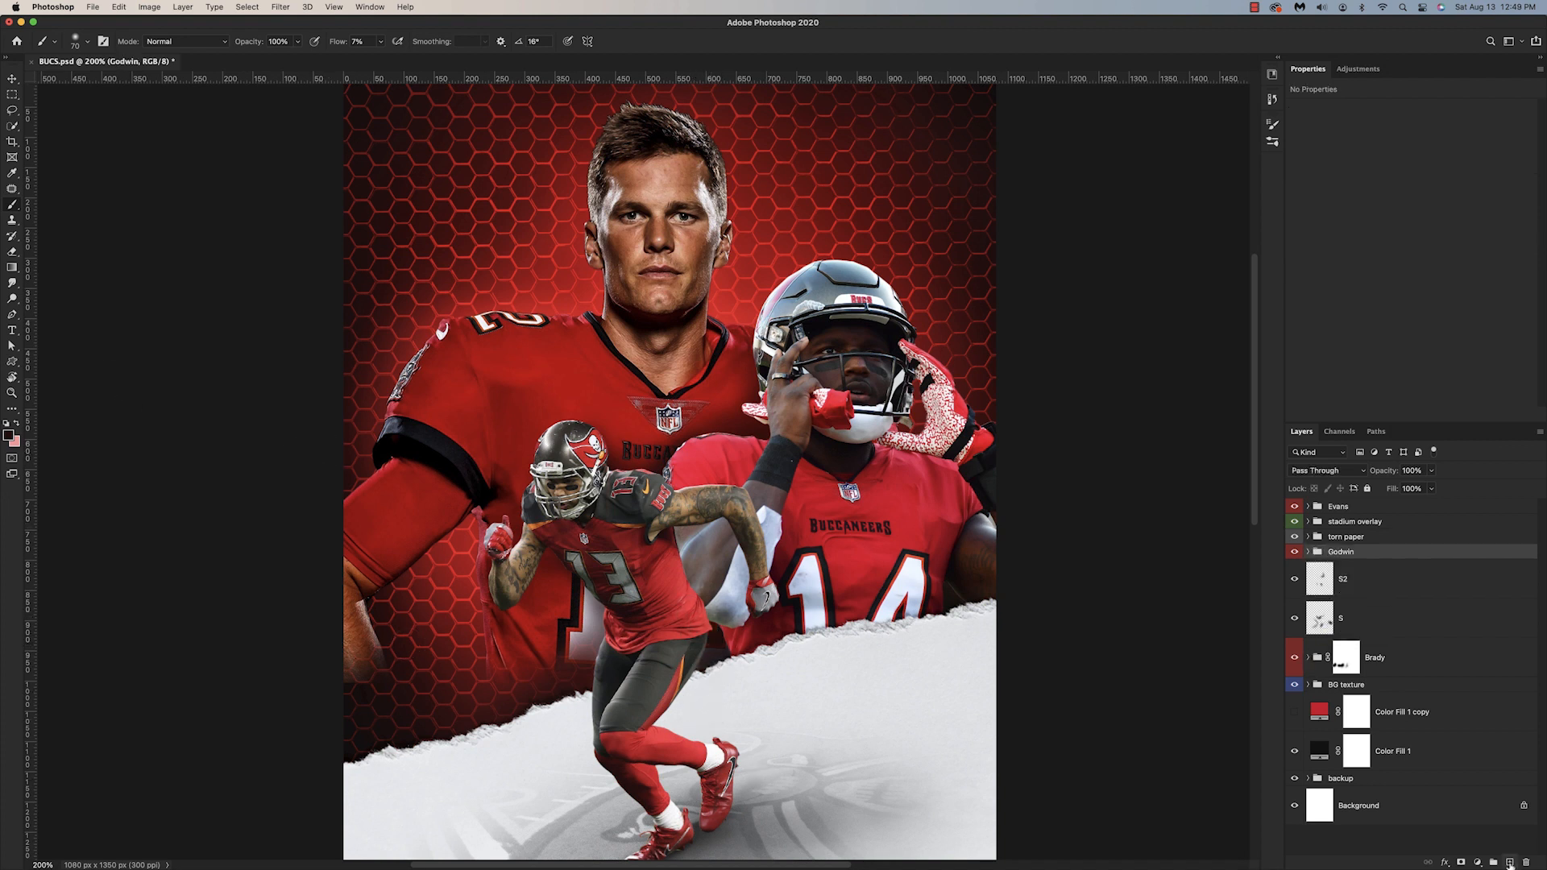
{"action": "left_click", "coordinate": [1509, 862]}
{"action": "double_click", "coordinate": [1355, 572]}
{"action": "type", "text": "S"}
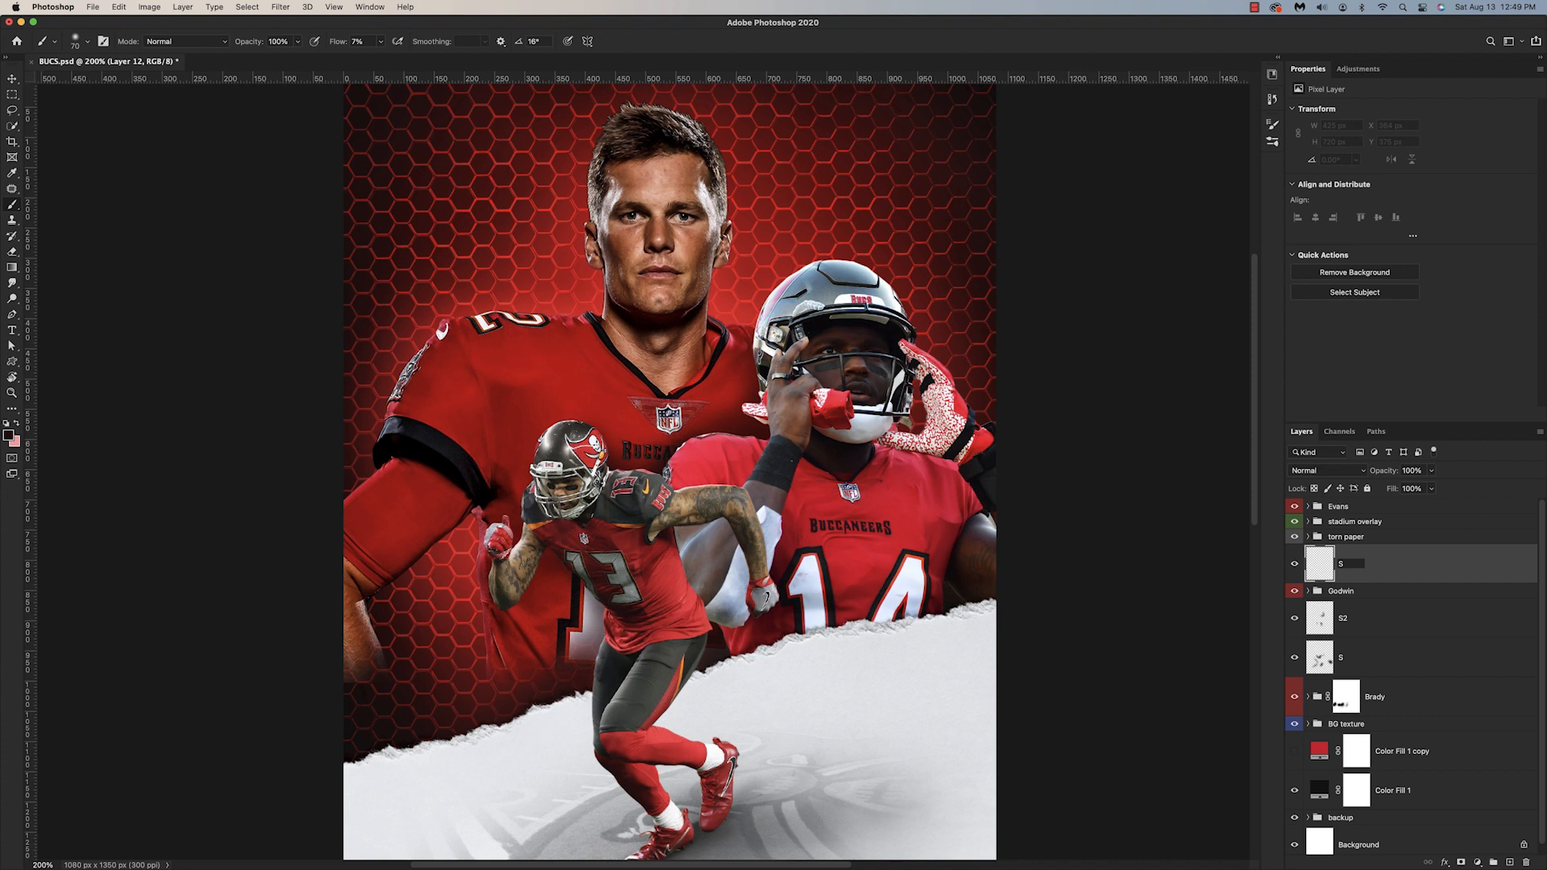
{"action": "type", "text": "3"}
{"action": "key", "text": "Return"}
Step: Paint shadows on S3 over Godwin's lower jersey along the torn paper edge and beside his forearm, varying the brush size
{"action": "key", "text": "bracketright"}
{"action": "key", "text": "bracketright"}
{"action": "mouse_move", "coordinate": [924, 629]}
{"action": "left_mouse_down"}
{"action": "mouse_move", "coordinate": [953, 598]}
{"action": "mouse_move", "coordinate": [737, 651]}
{"action": "mouse_move", "coordinate": [723, 674]}
{"action": "mouse_move", "coordinate": [720, 653]}
{"action": "left_mouse_up"}
{"action": "key", "text": "bracketleft"}
{"action": "mouse_move", "coordinate": [940, 597]}
{"action": "left_mouse_down"}
{"action": "mouse_move", "coordinate": [917, 577]}
{"action": "mouse_move", "coordinate": [906, 593]}
{"action": "left_mouse_up"}
{"action": "left_click_drag", "start_coordinate": [699, 685], "coordinate": [692, 718]}
{"action": "key", "text": "bracketleft"}
{"action": "key", "text": "bracketleft"}
{"action": "key", "text": "bracketleft"}
{"action": "key", "text": "bracketleft"}
{"action": "key", "text": "bracketleft"}
{"action": "key", "text": "bracketleft"}
{"action": "left_click_drag", "start_coordinate": [796, 477], "coordinate": [791, 454]}
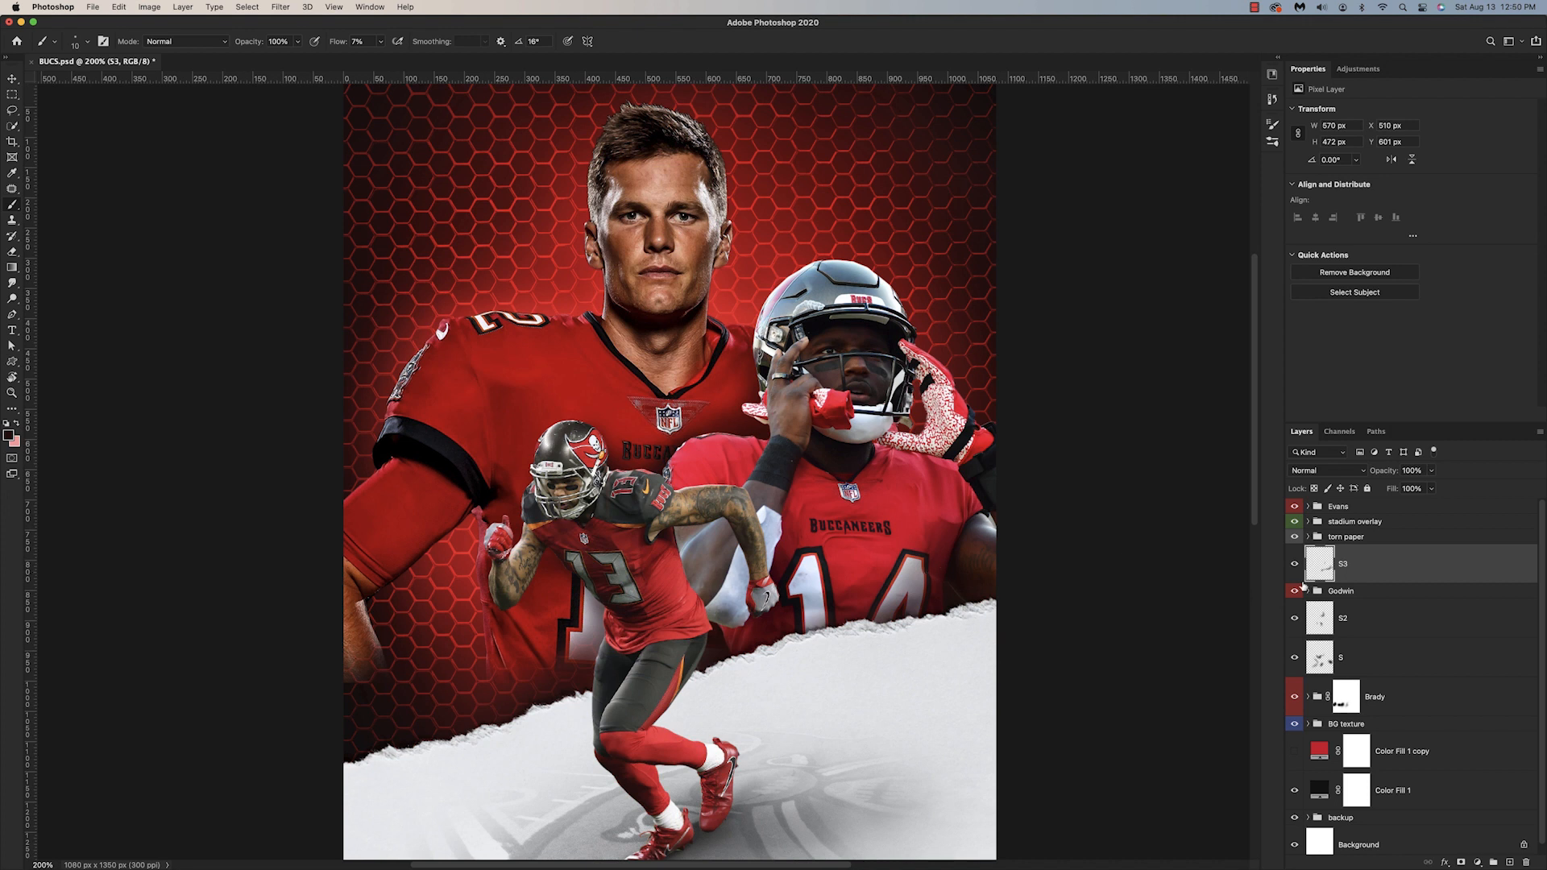
Step: Compare the poster with and without the shadow layers S3, S2 and S
{"action": "left_click", "coordinate": [1295, 567]}
{"action": "left_click", "coordinate": [1295, 566]}
{"action": "left_click", "coordinate": [1296, 658]}
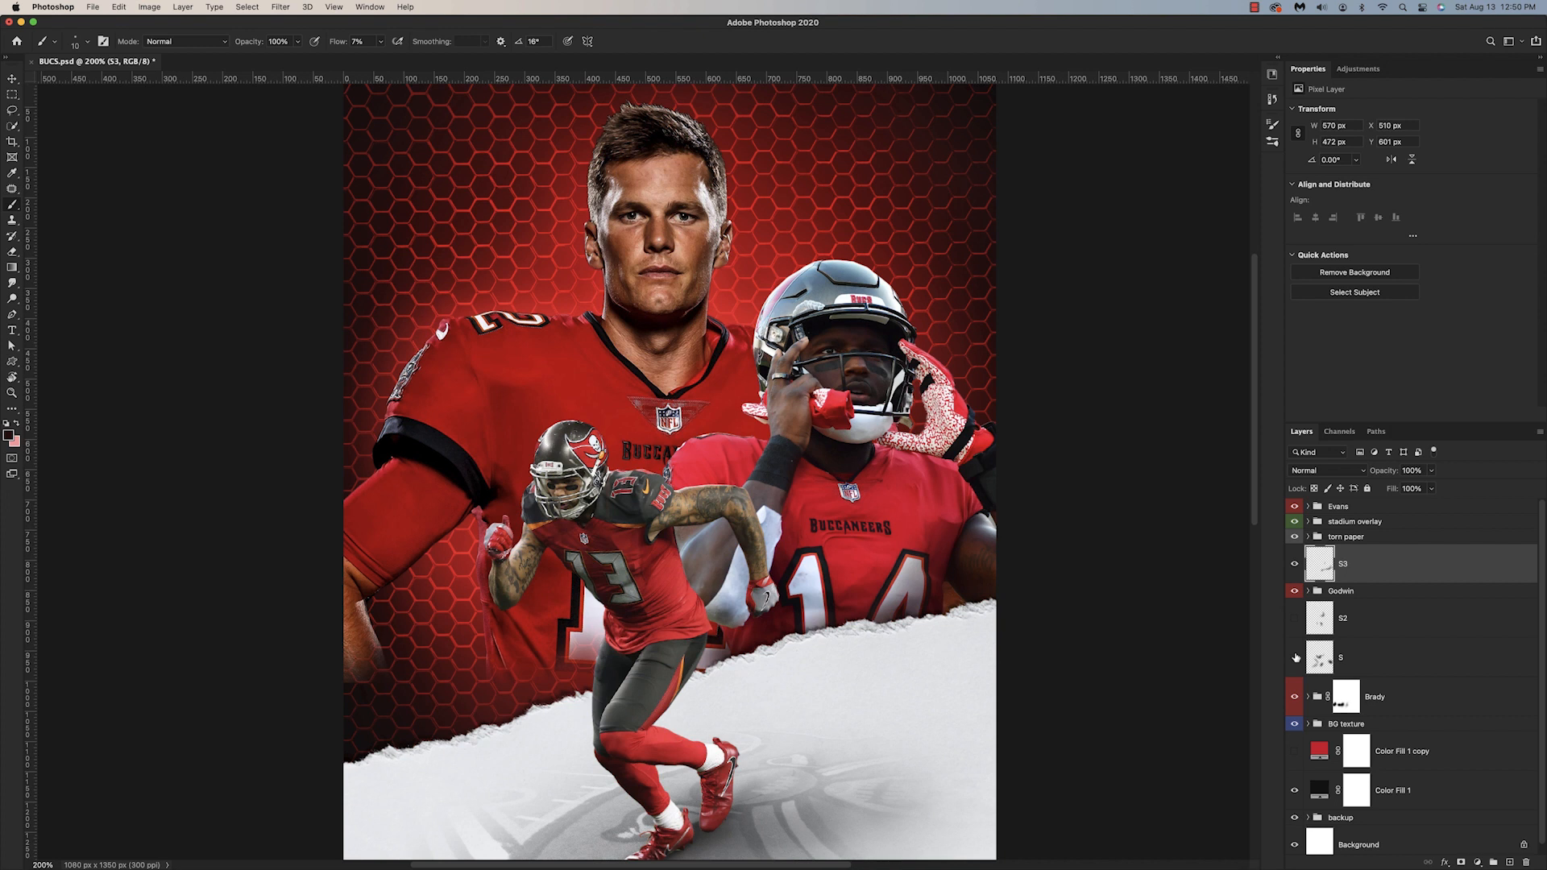
{"action": "left_click", "coordinate": [1293, 626]}
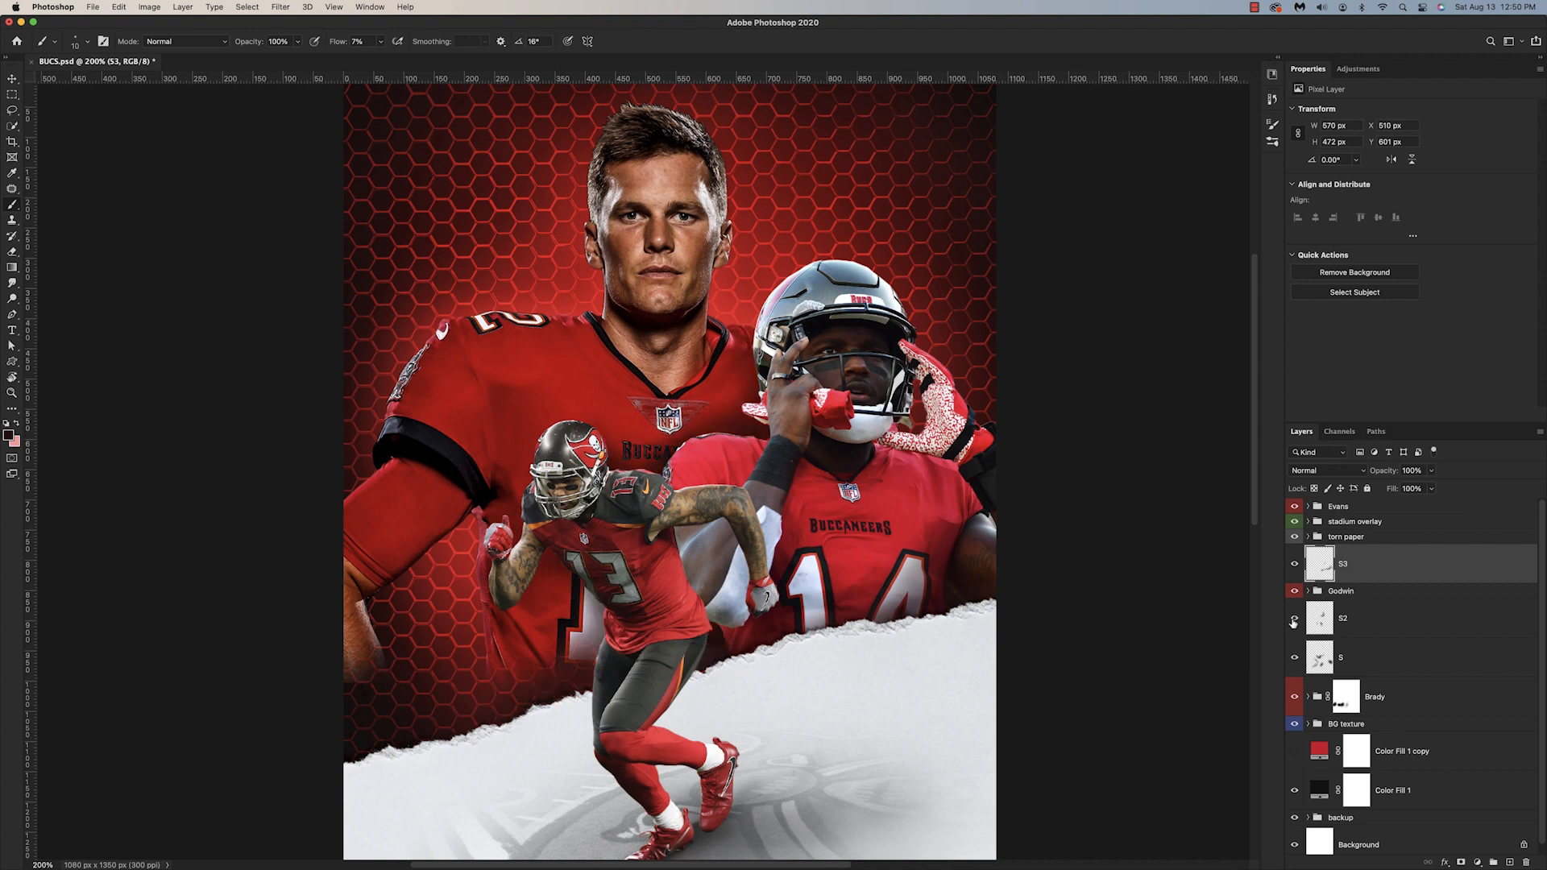
{"action": "left_click", "coordinate": [1296, 655]}
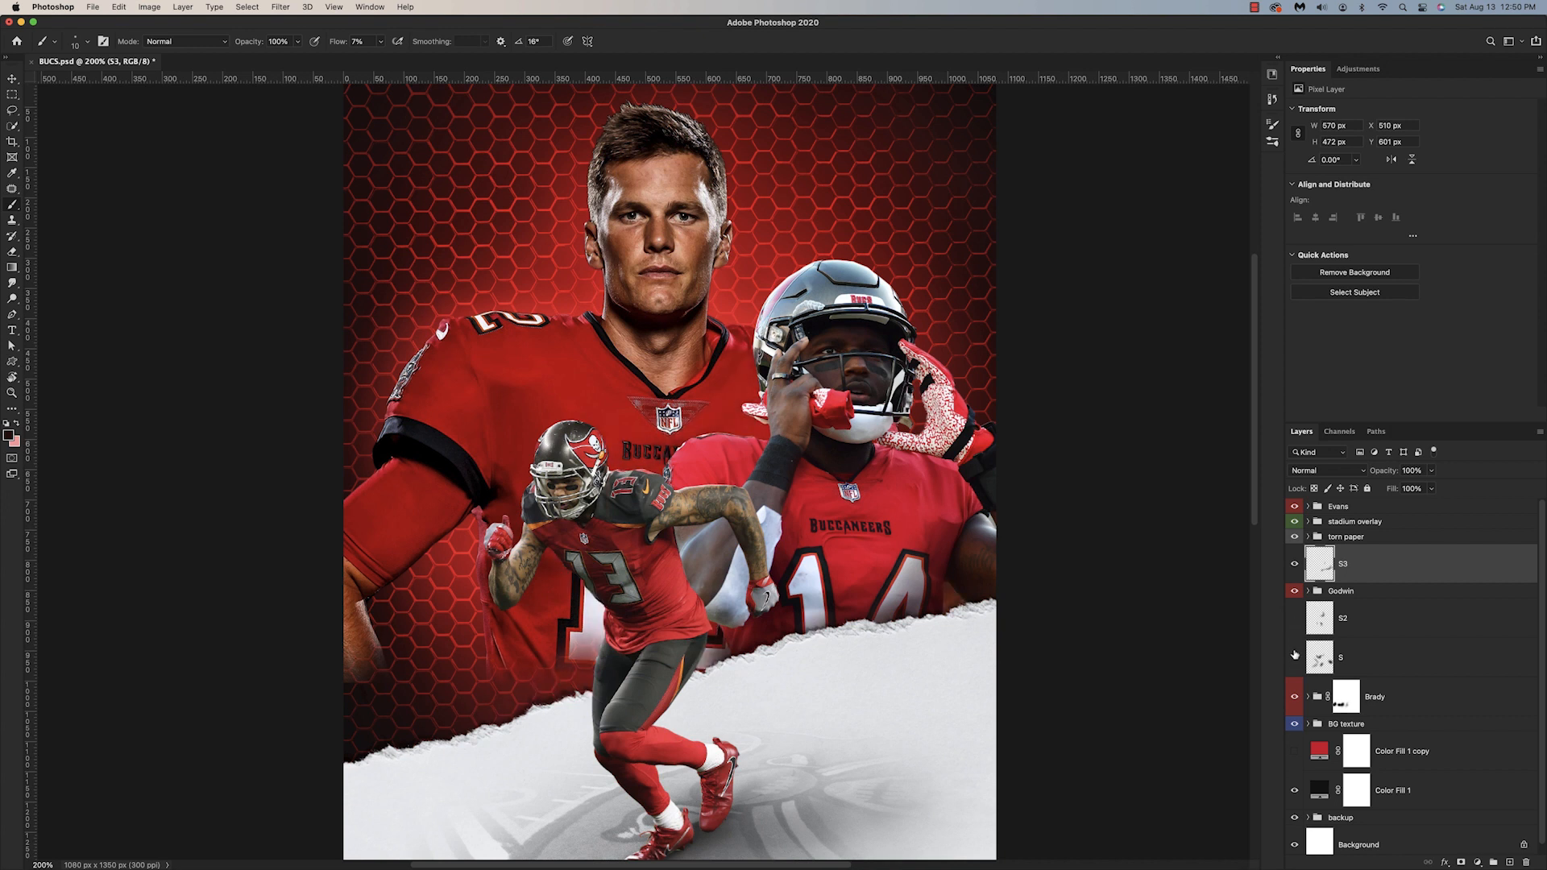
{"action": "left_click", "coordinate": [1293, 625]}
{"action": "left_click", "coordinate": [1293, 574]}
{"action": "left_click", "coordinate": [1292, 574]}
Step: Add an Exposure adjustment clipped to the brady layer and set its exposure to +0.45
{"action": "left_click", "coordinate": [1477, 862]}
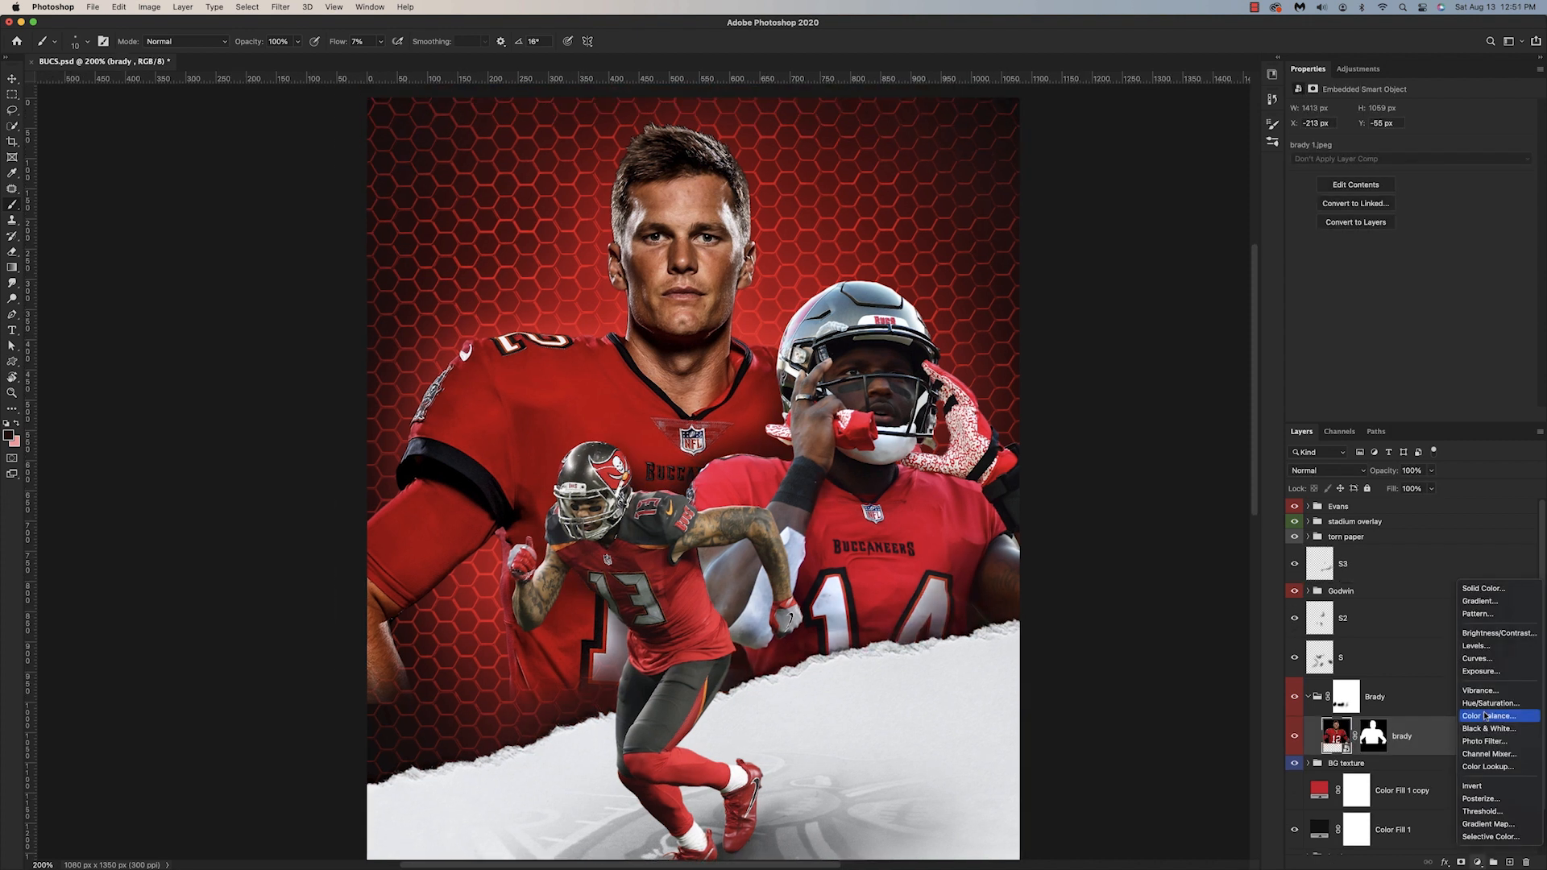
{"action": "left_click", "coordinate": [1483, 672]}
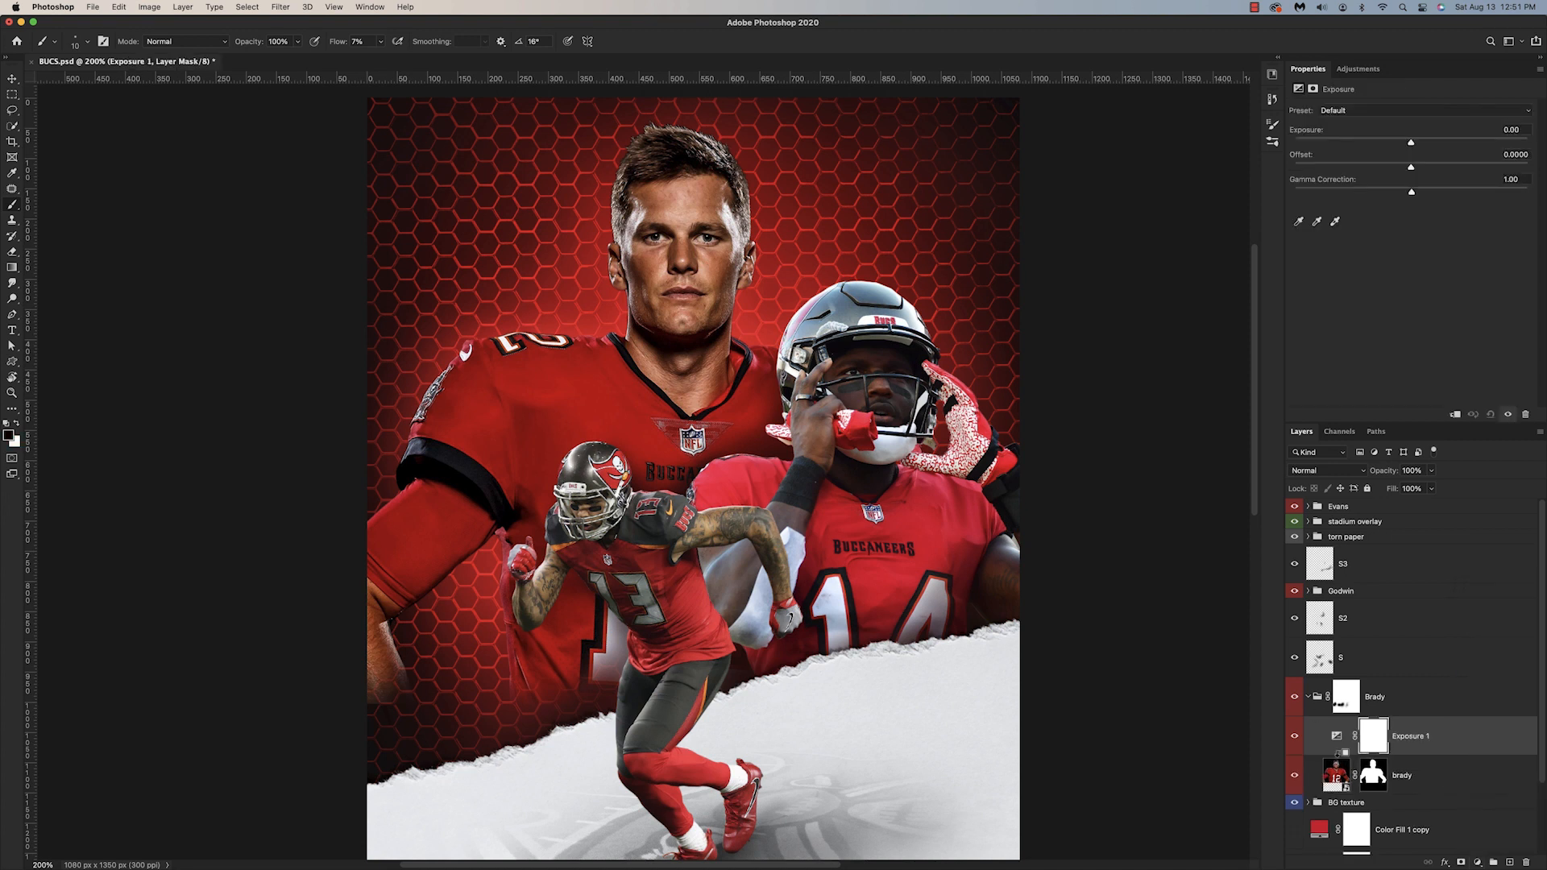
{"action": "left_click", "coordinate": [1340, 753], "text": "alt"}
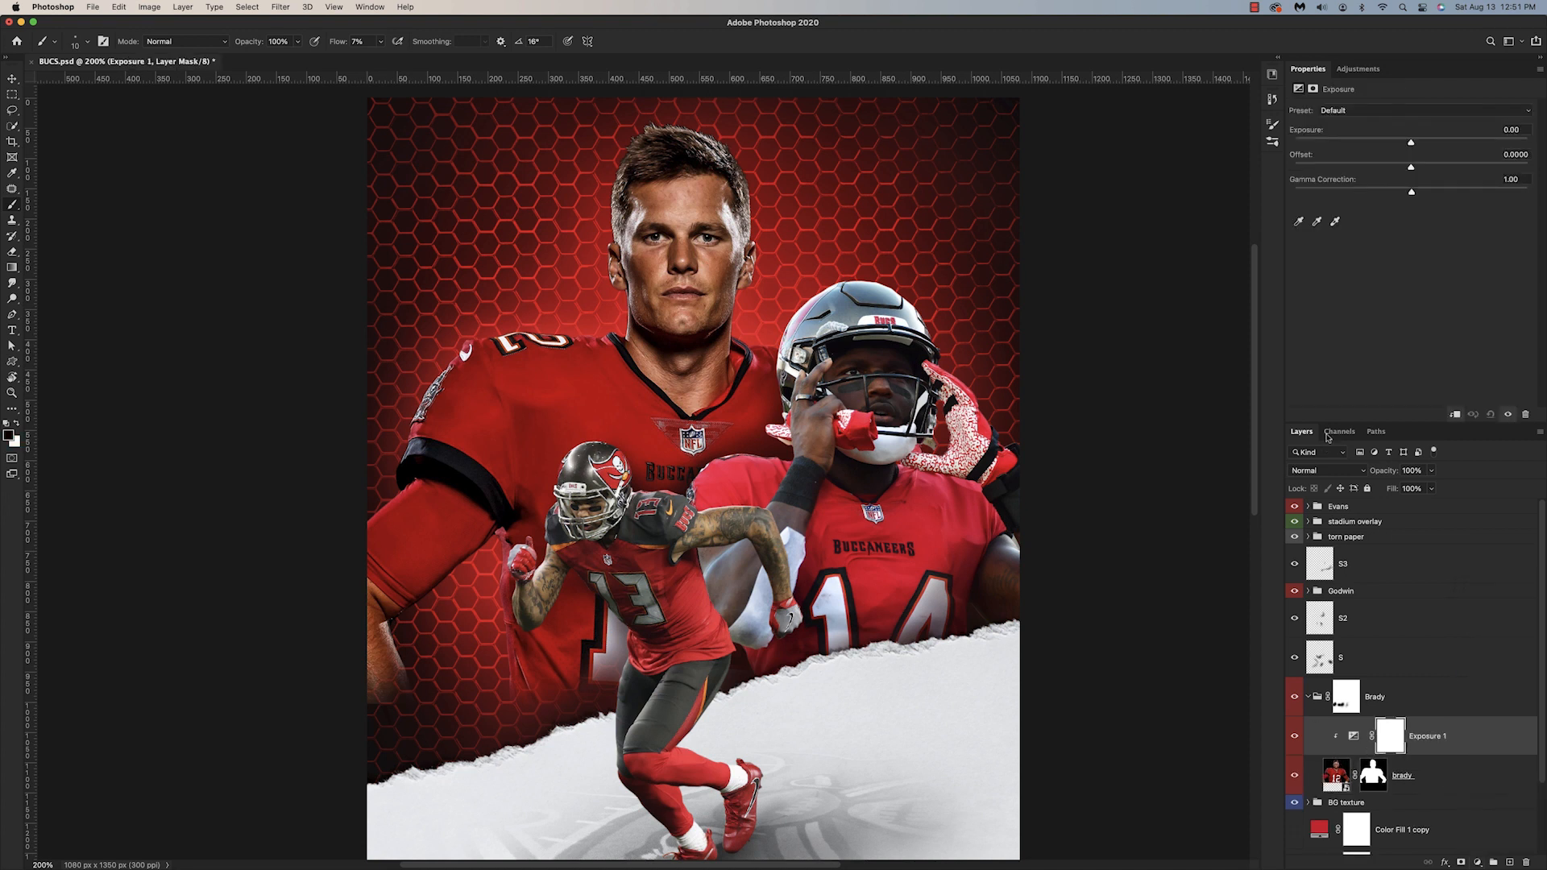
{"action": "left_click_drag", "start_coordinate": [1411, 144], "coordinate": [1421, 144]}
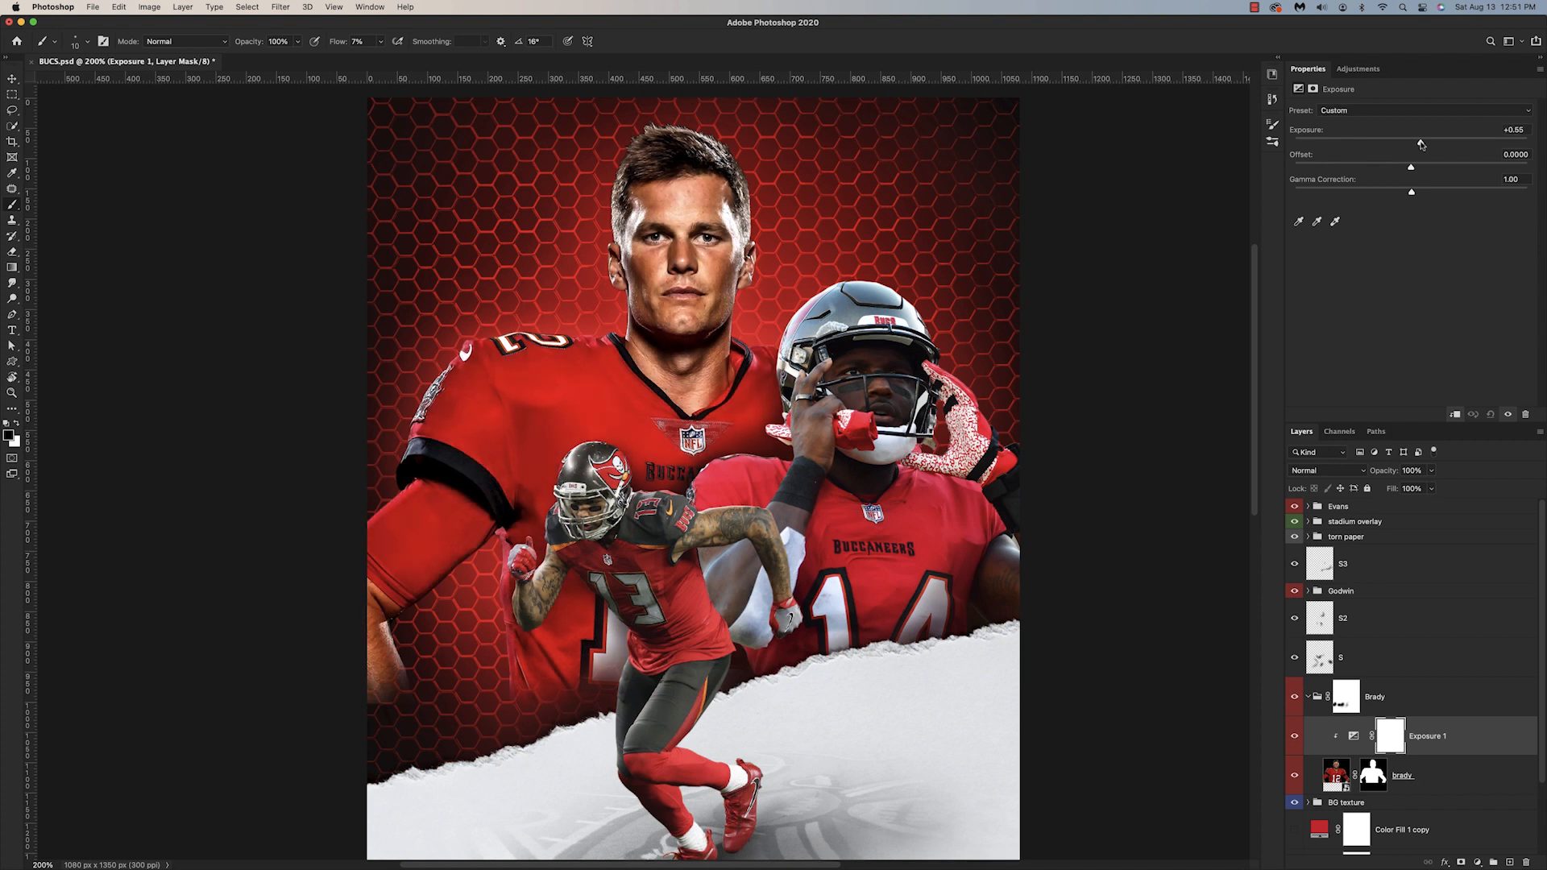
{"action": "left_click_drag", "start_coordinate": [1421, 145], "coordinate": [1419, 146]}
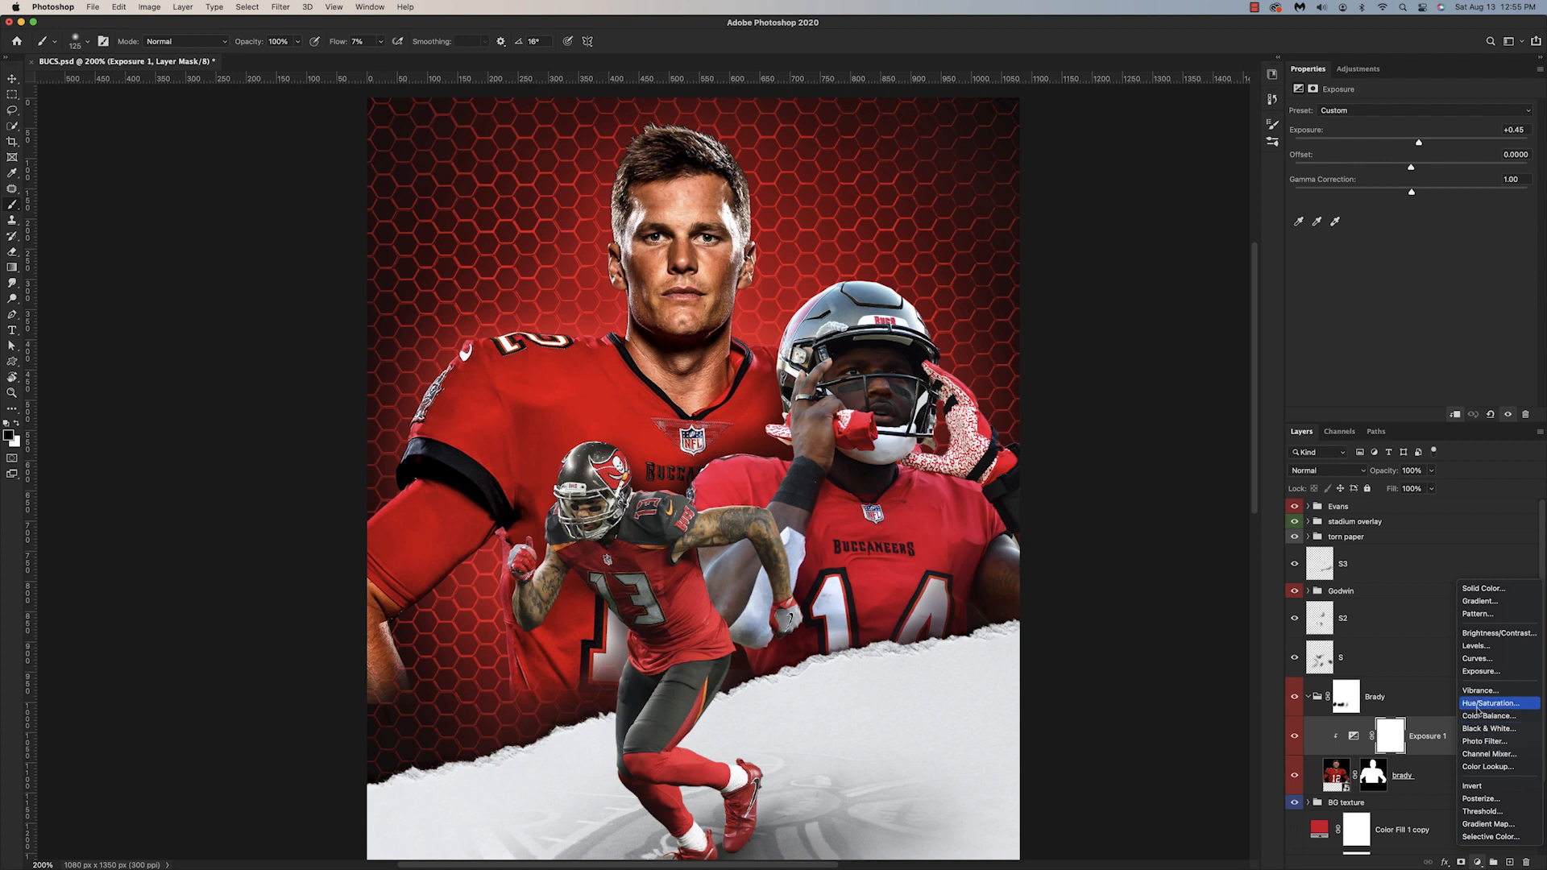
Step: Clip a Hue/Saturation adjustment to Brady above the exposure with hue -8 and saturation -3, and compare it on and off
{"action": "left_click", "coordinate": [1487, 726]}
{"action": "left_click", "coordinate": [1332, 751], "text": "alt"}
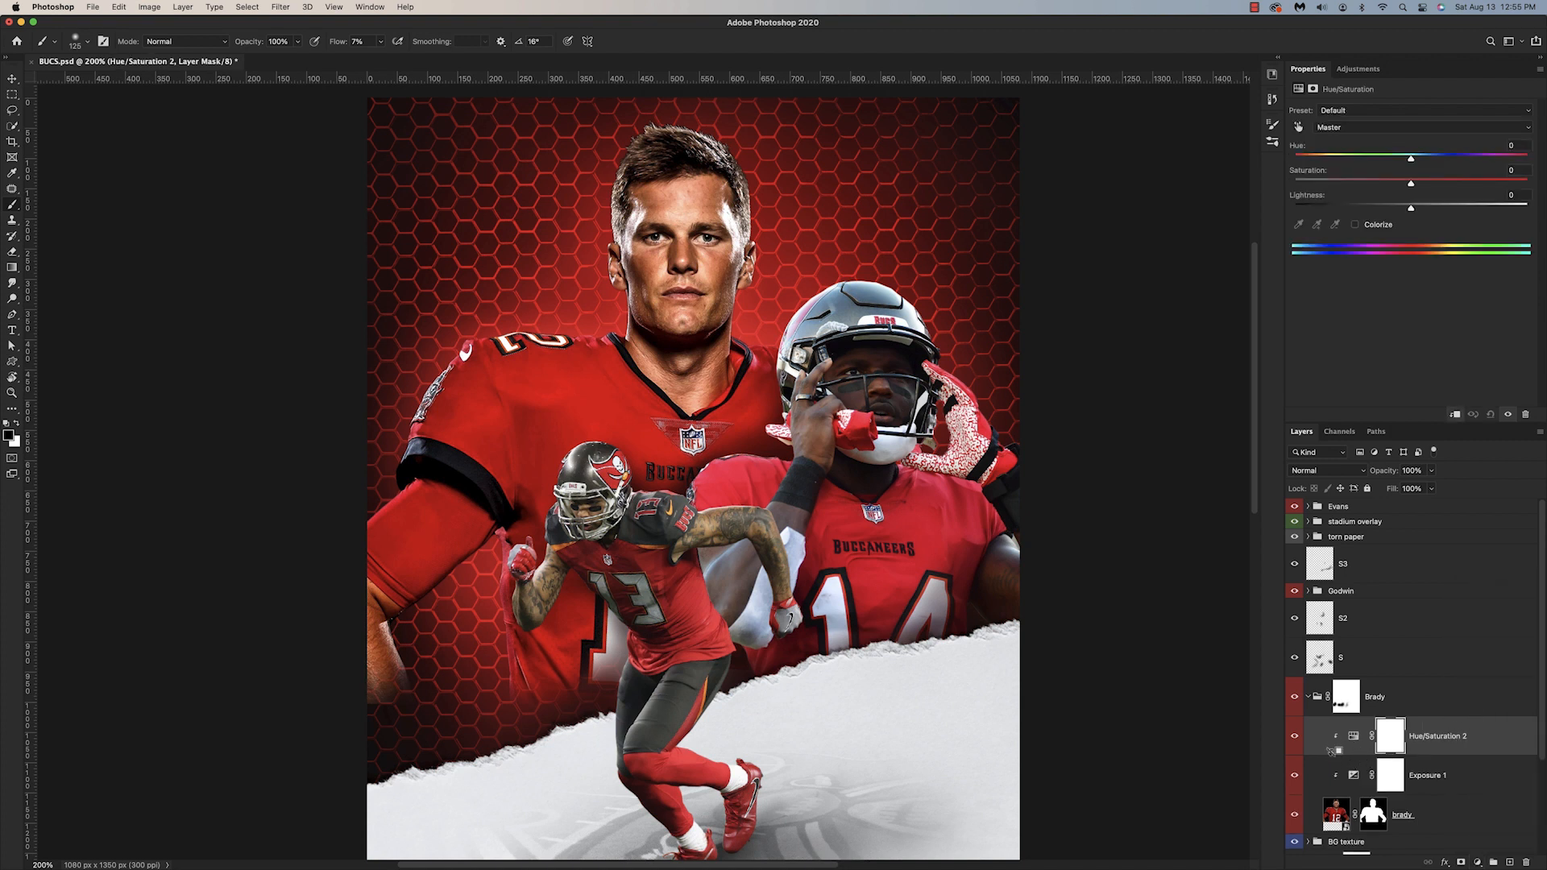
{"action": "left_click_drag", "start_coordinate": [1411, 160], "coordinate": [1404, 163]}
{"action": "left_click_drag", "start_coordinate": [1404, 164], "coordinate": [1401, 165]}
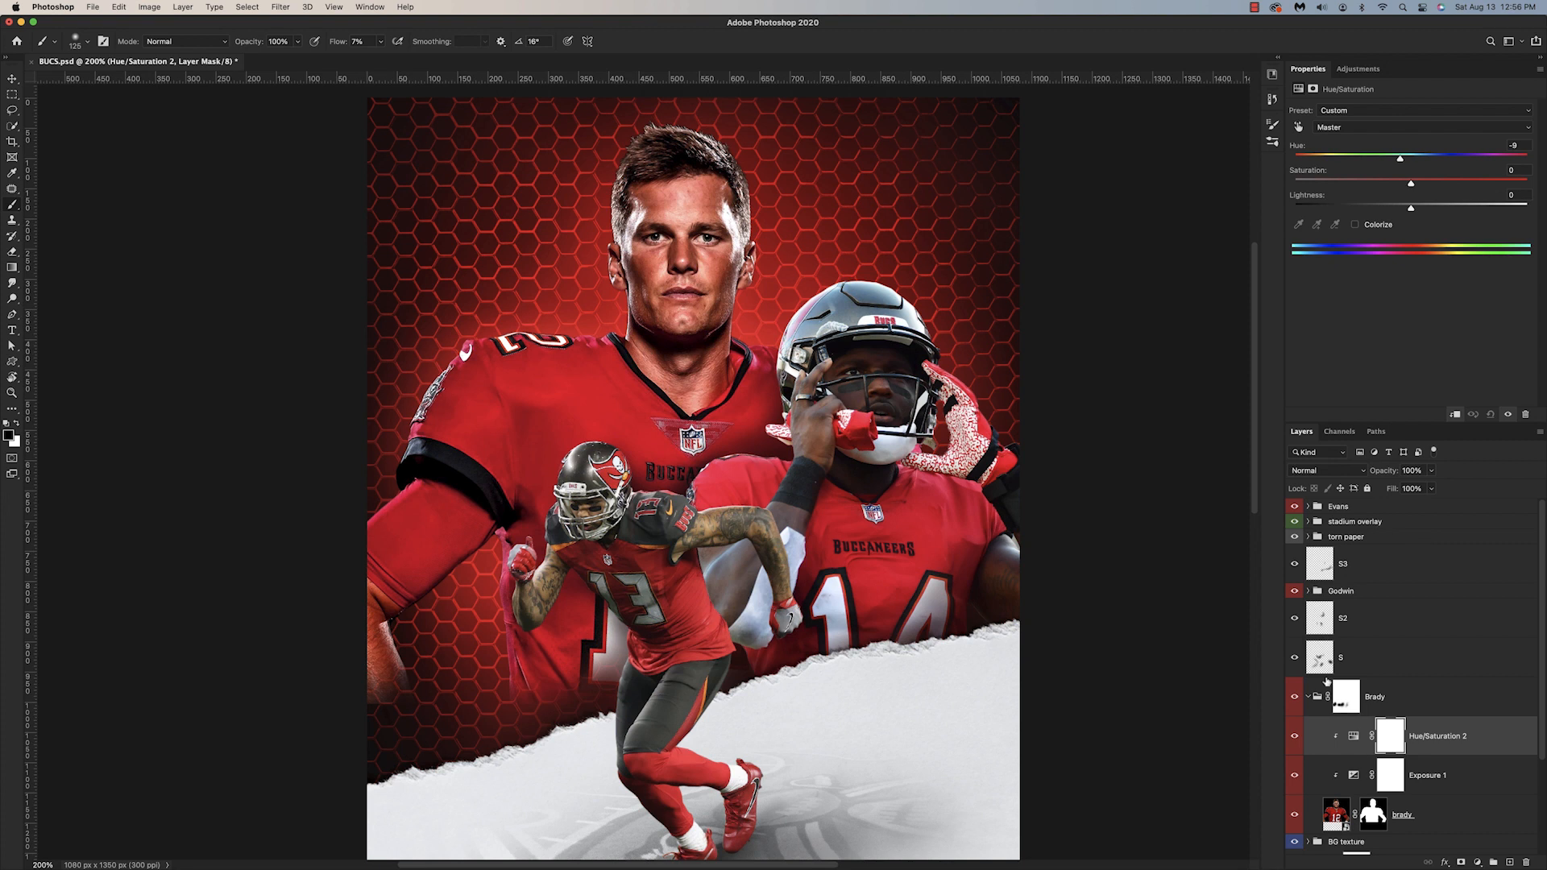
{"action": "left_click", "coordinate": [1295, 737]}
{"action": "left_click", "coordinate": [1295, 737]}
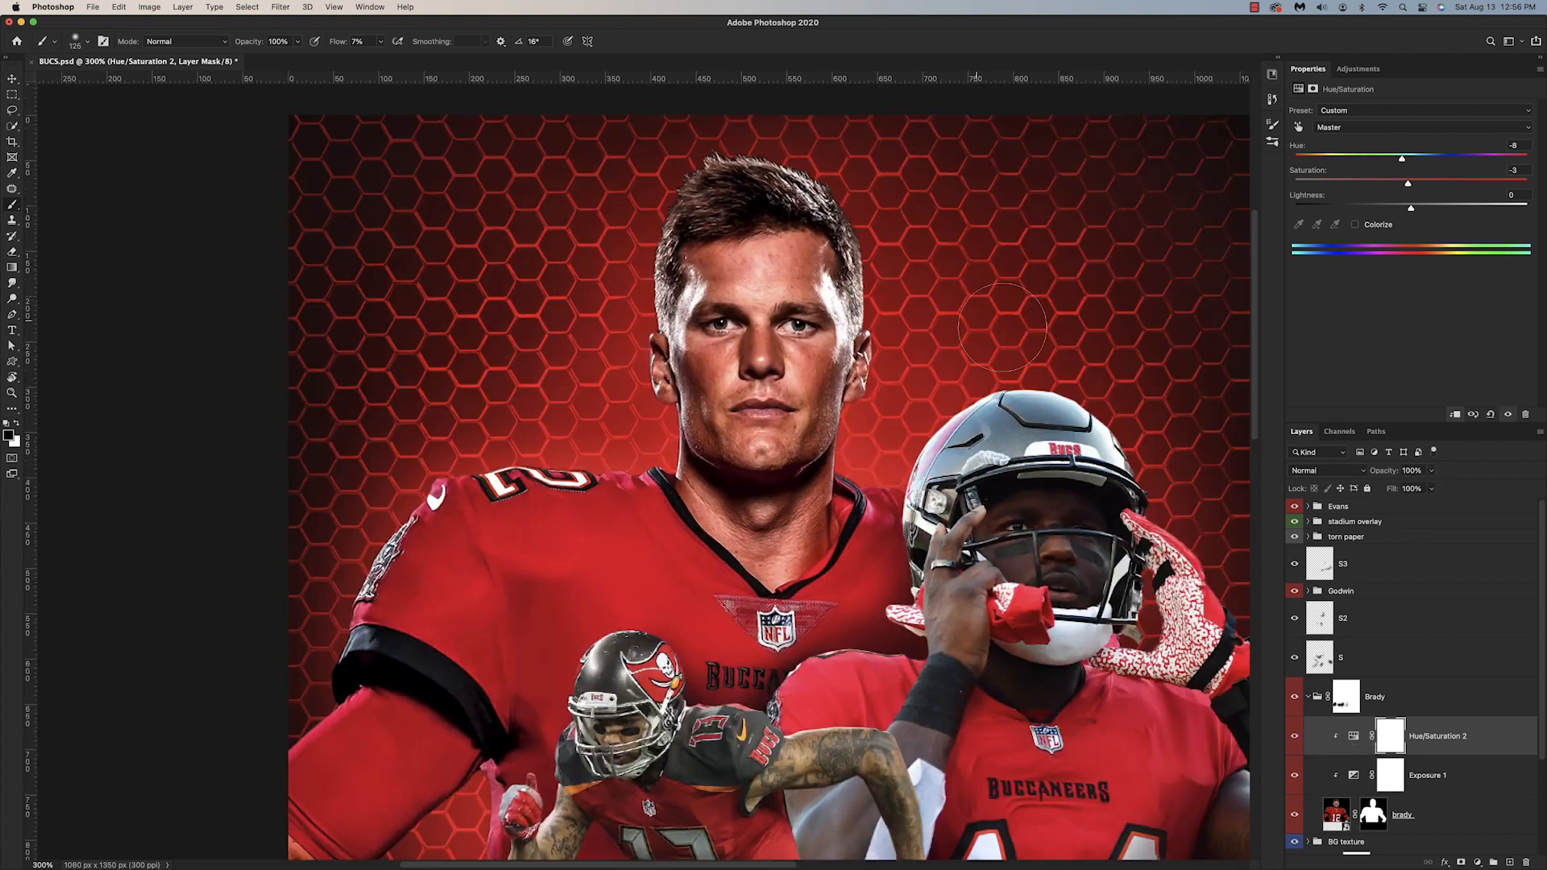
Step: Paint black over Brady's face and neck on the Hue/Saturation mask to keep the skin tones unshifted, and check the effect
{"action": "mouse_move", "coordinate": [822, 355]}
{"action": "left_mouse_down"}
{"action": "mouse_move", "coordinate": [795, 491]}
{"action": "mouse_move", "coordinate": [762, 527]}
{"action": "mouse_move", "coordinate": [709, 469]}
{"action": "left_mouse_up"}
{"action": "key", "text": "["}
{"action": "key", "text": "["}
{"action": "key", "text": "["}
{"action": "key", "text": "["}
{"action": "key", "text": "["}
{"action": "key", "text": "["}
{"action": "key", "text": "["}
{"action": "key", "text": "["}
{"action": "key", "text": "["}
{"action": "key", "text": "bracketright"}
{"action": "key", "text": "super+minus"}
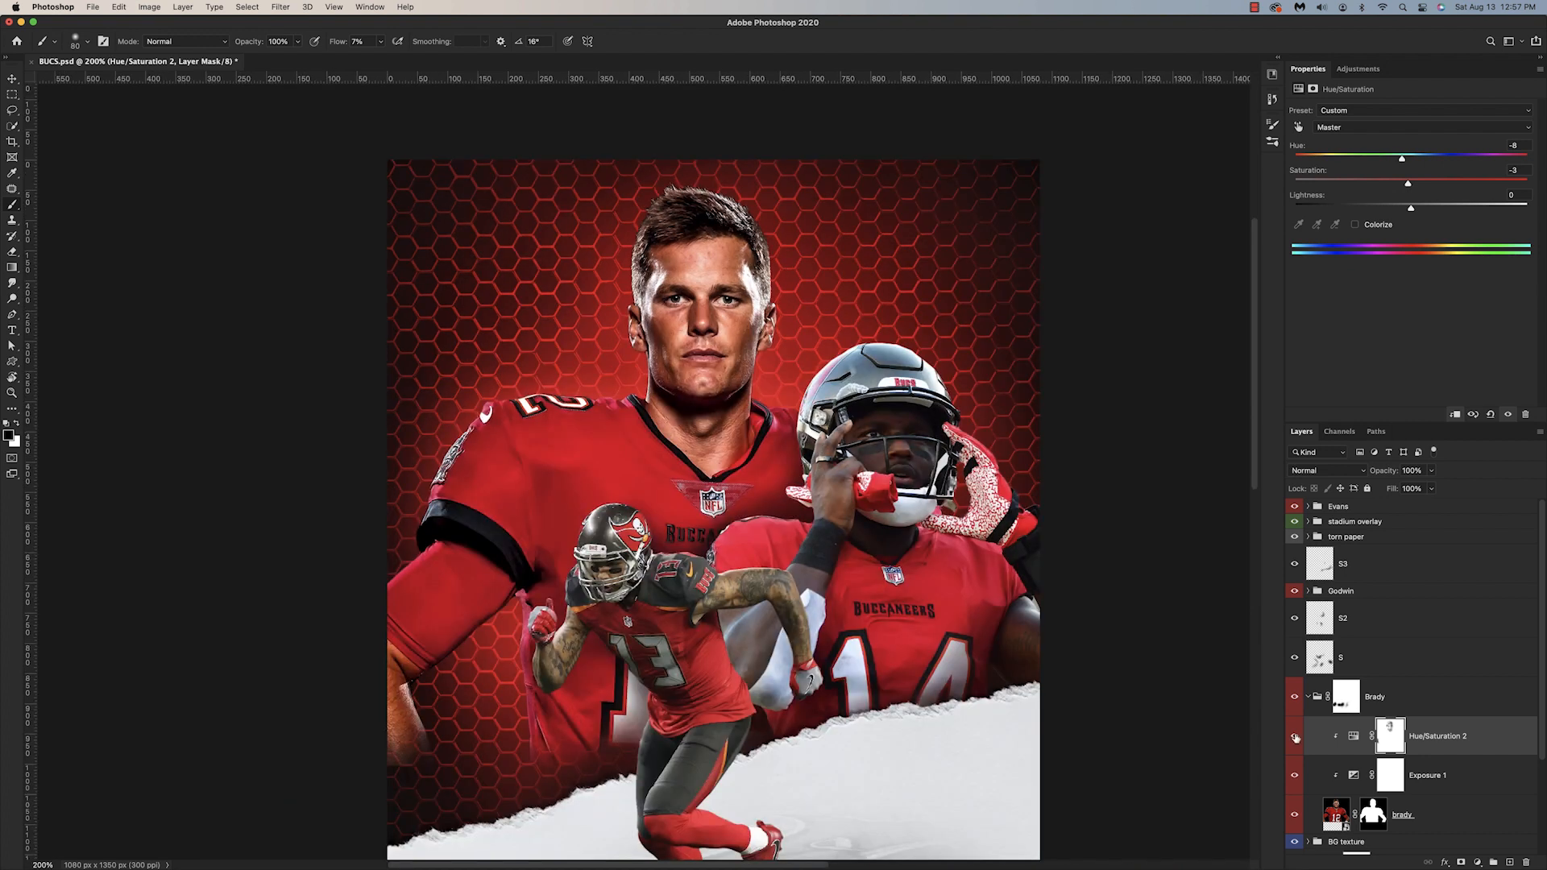
{"action": "left_click", "coordinate": [1295, 738]}
{"action": "scroll", "coordinate": [1211, 553], "scroll_direction": "down", "scroll_amount": 5}
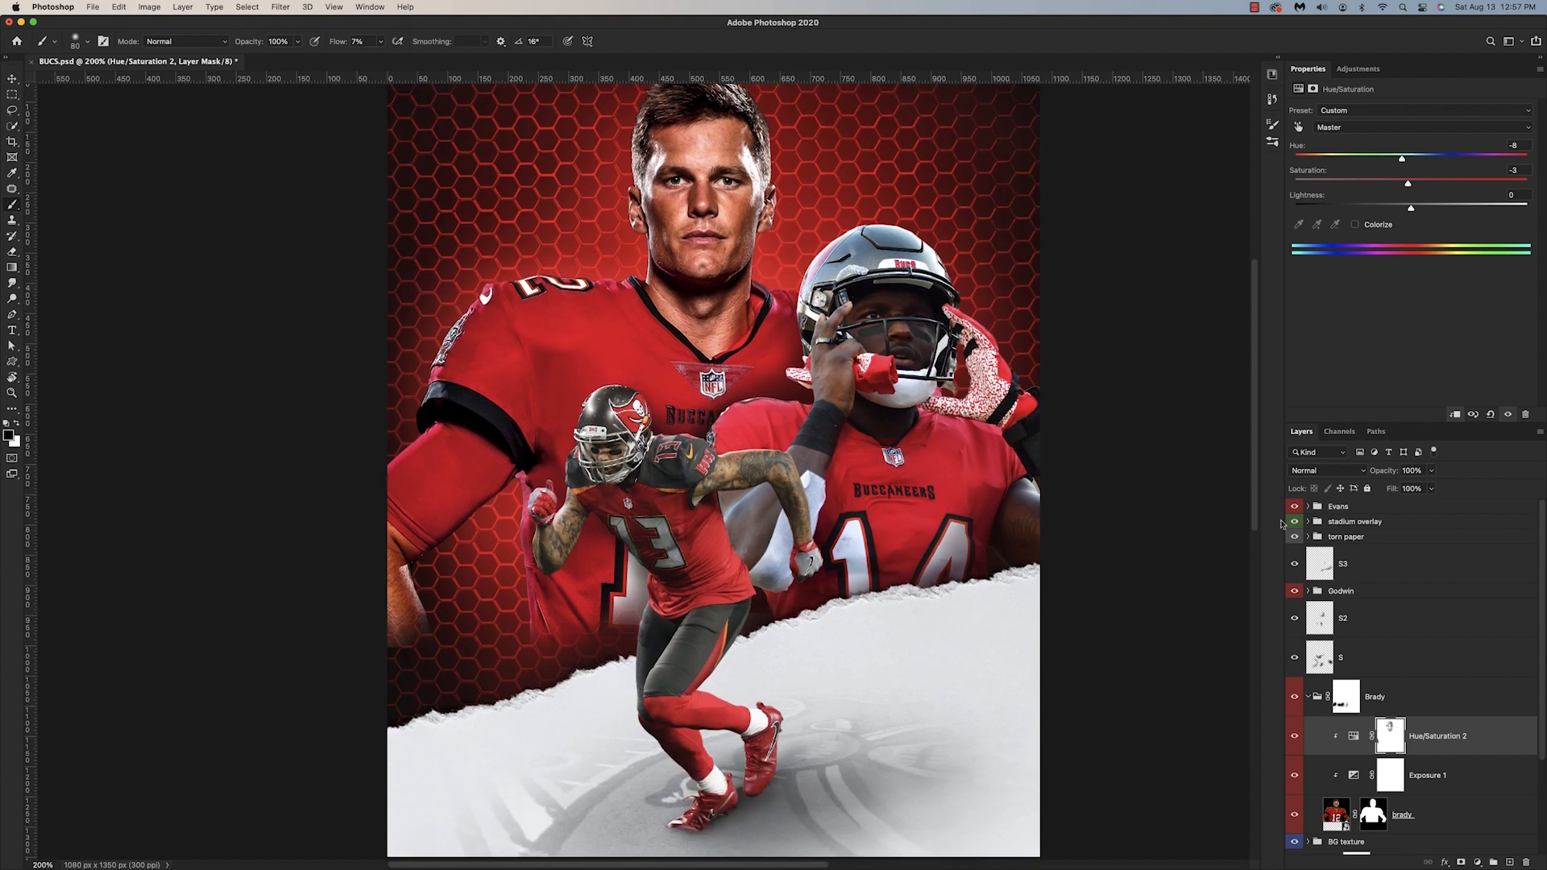
Step: Close the Brady group and add a Curves adjustment clipped to the godwin layer
{"action": "left_click", "coordinate": [1309, 698]}
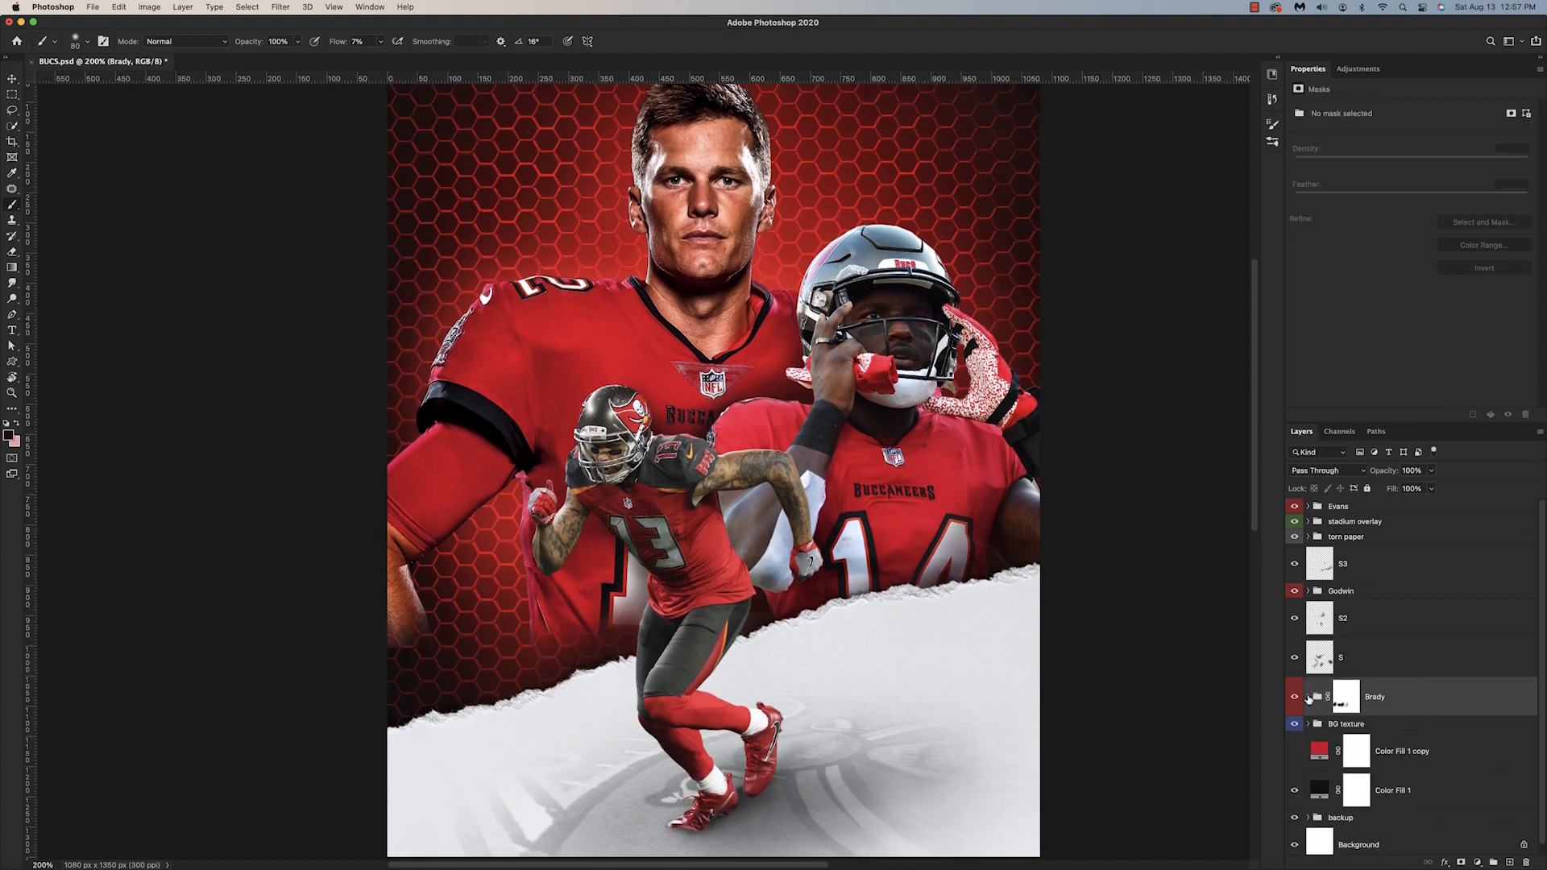
{"action": "left_click", "coordinate": [1308, 591]}
{"action": "left_click", "coordinate": [1431, 626]}
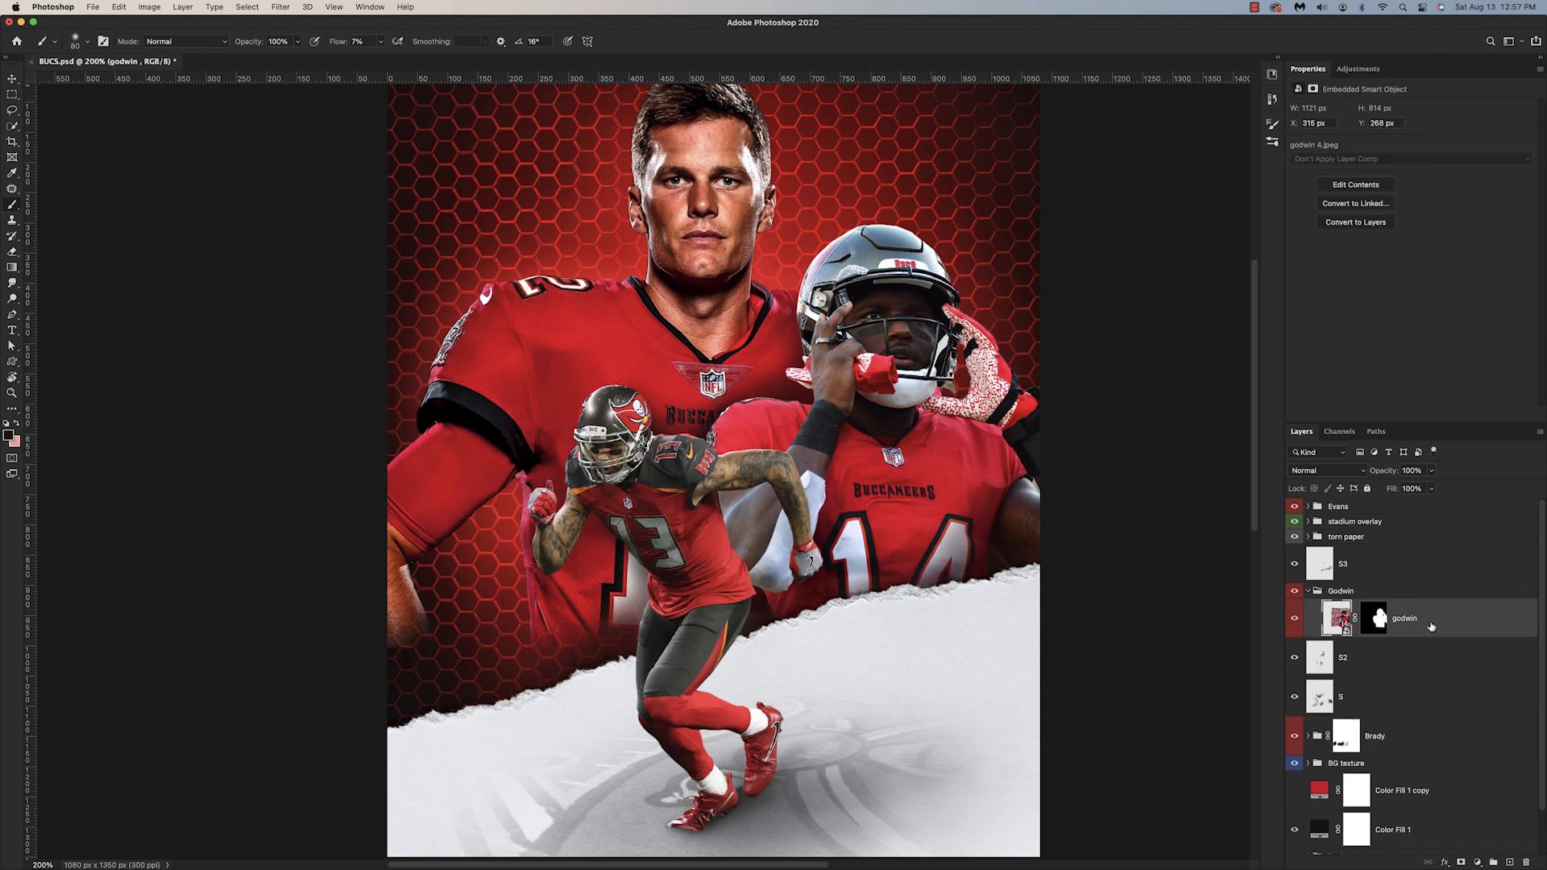
{"action": "left_click", "coordinate": [1477, 863]}
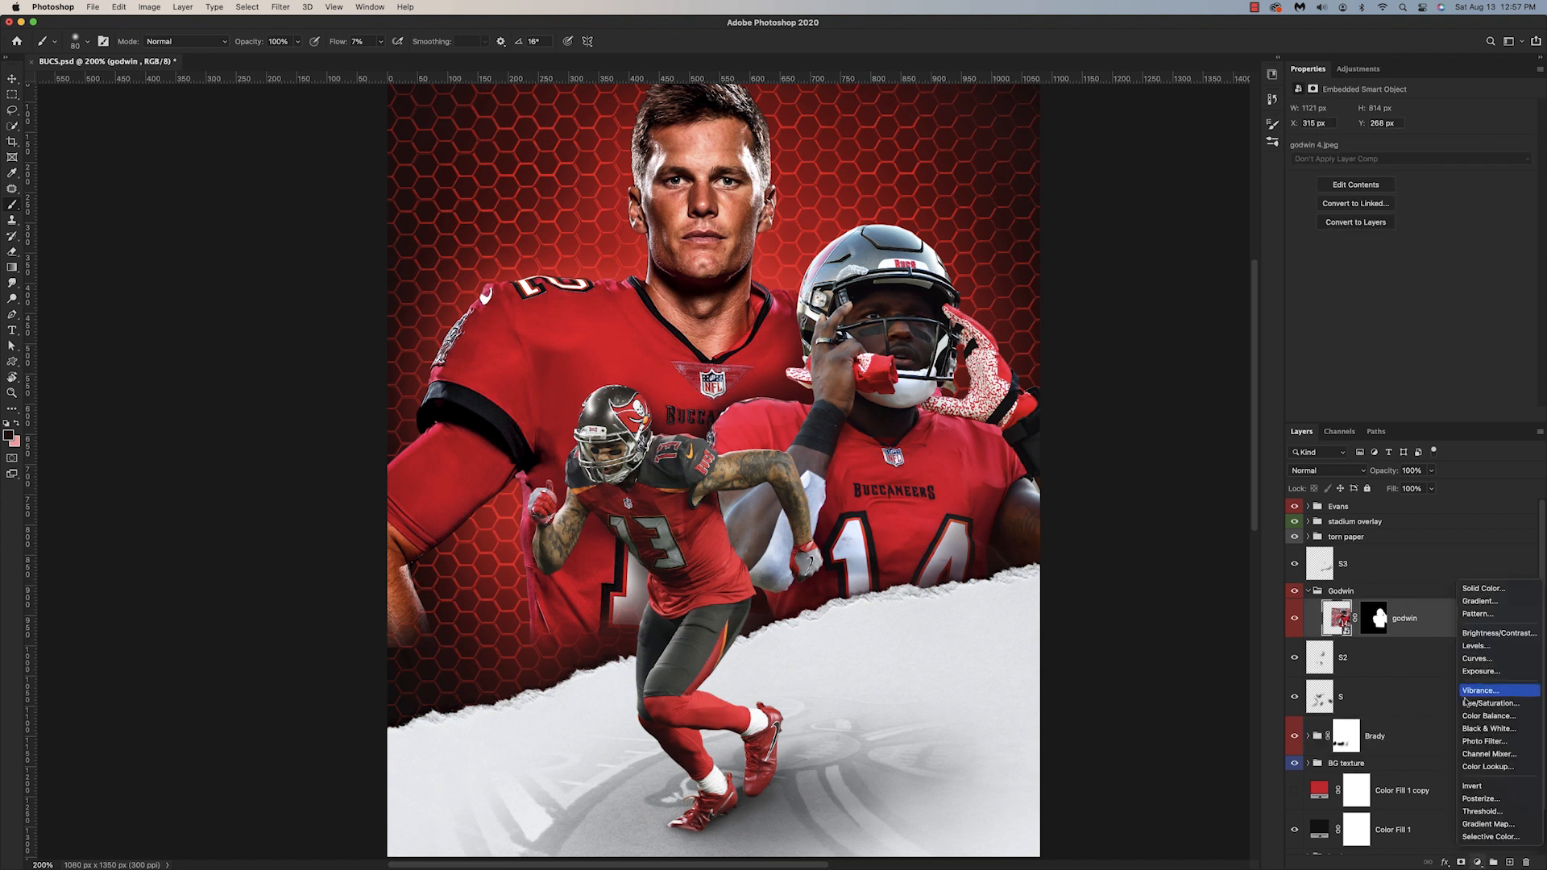
{"action": "left_click", "coordinate": [1477, 659]}
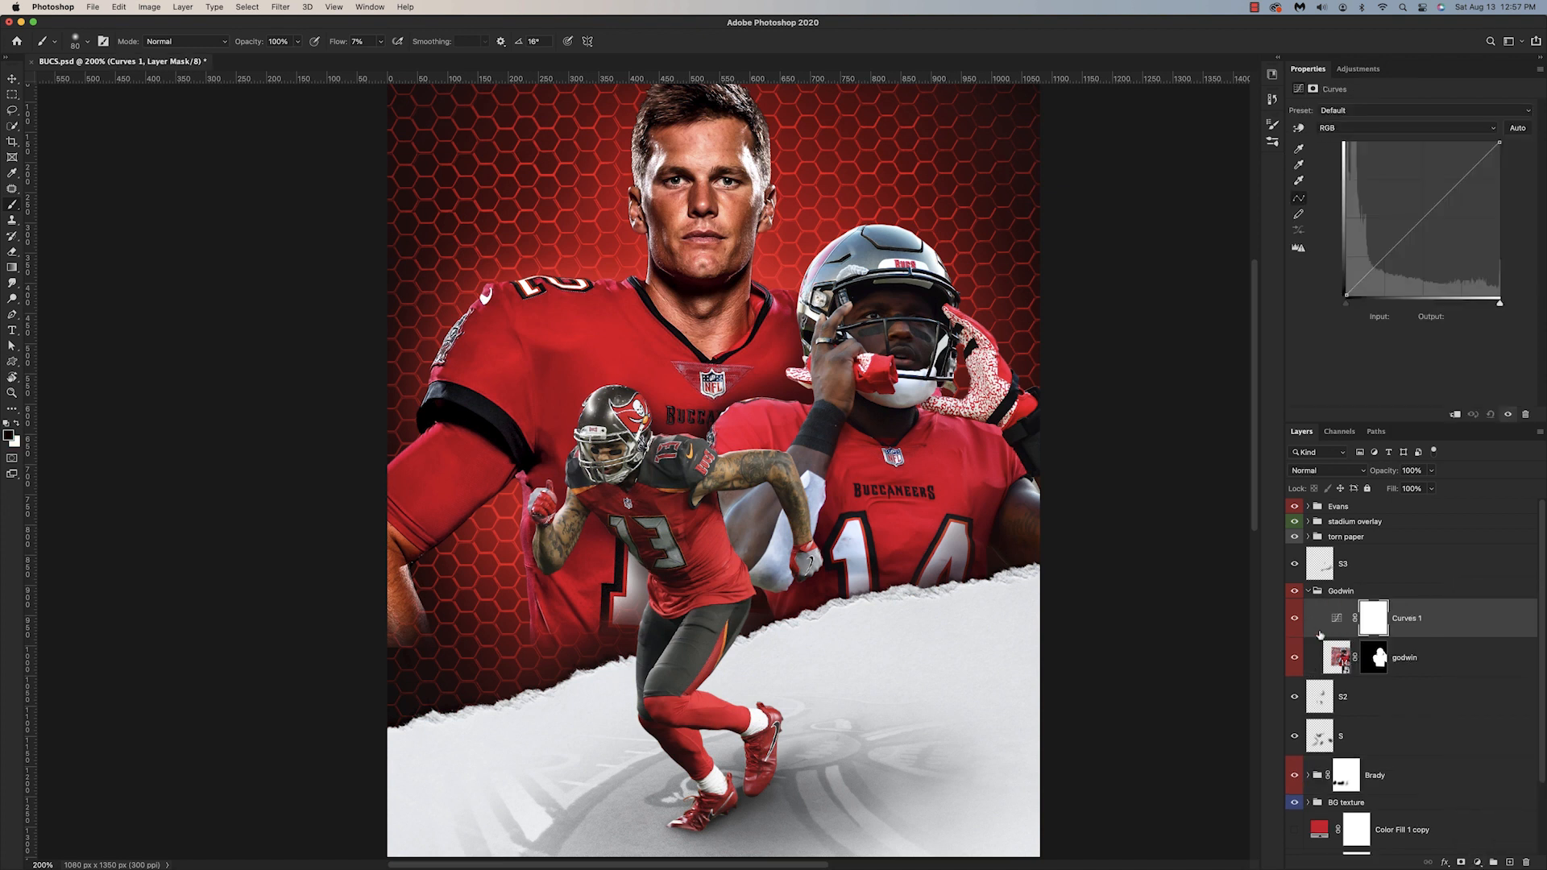
{"action": "left_click", "coordinate": [1338, 638], "text": "alt"}
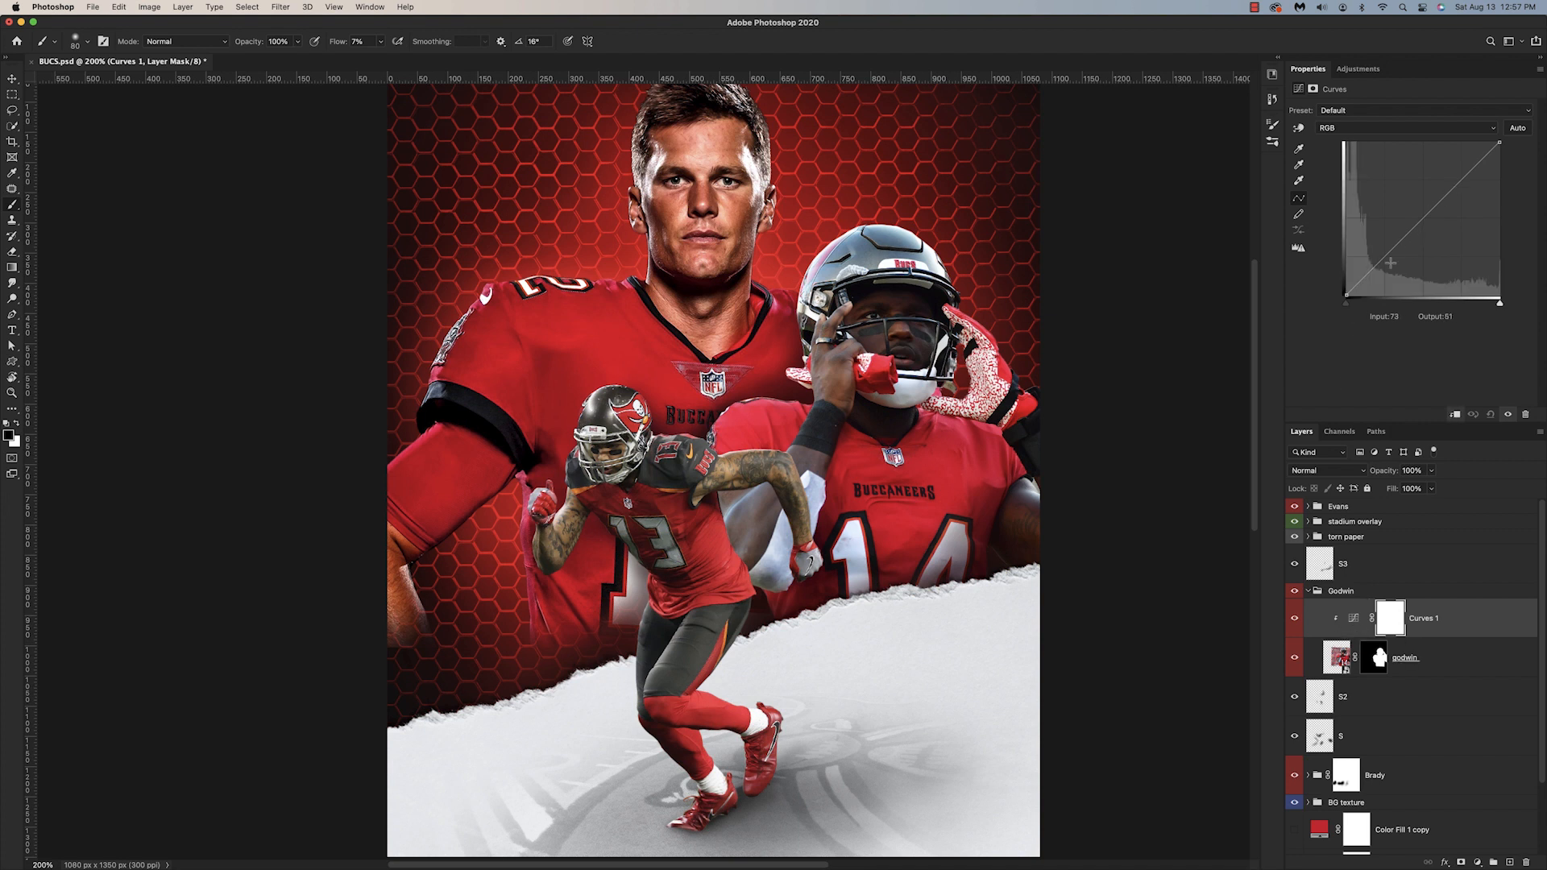
Step: Darken Godwin's shadows with a curve point at input 75, output 58, and compare the result on and off
{"action": "left_click_drag", "start_coordinate": [1386, 257], "coordinate": [1391, 260]}
{"action": "left_click", "coordinate": [1294, 619]}
{"action": "left_click", "coordinate": [1295, 619]}
{"action": "left_click", "coordinate": [1294, 619]}
{"action": "left_click", "coordinate": [1295, 619]}
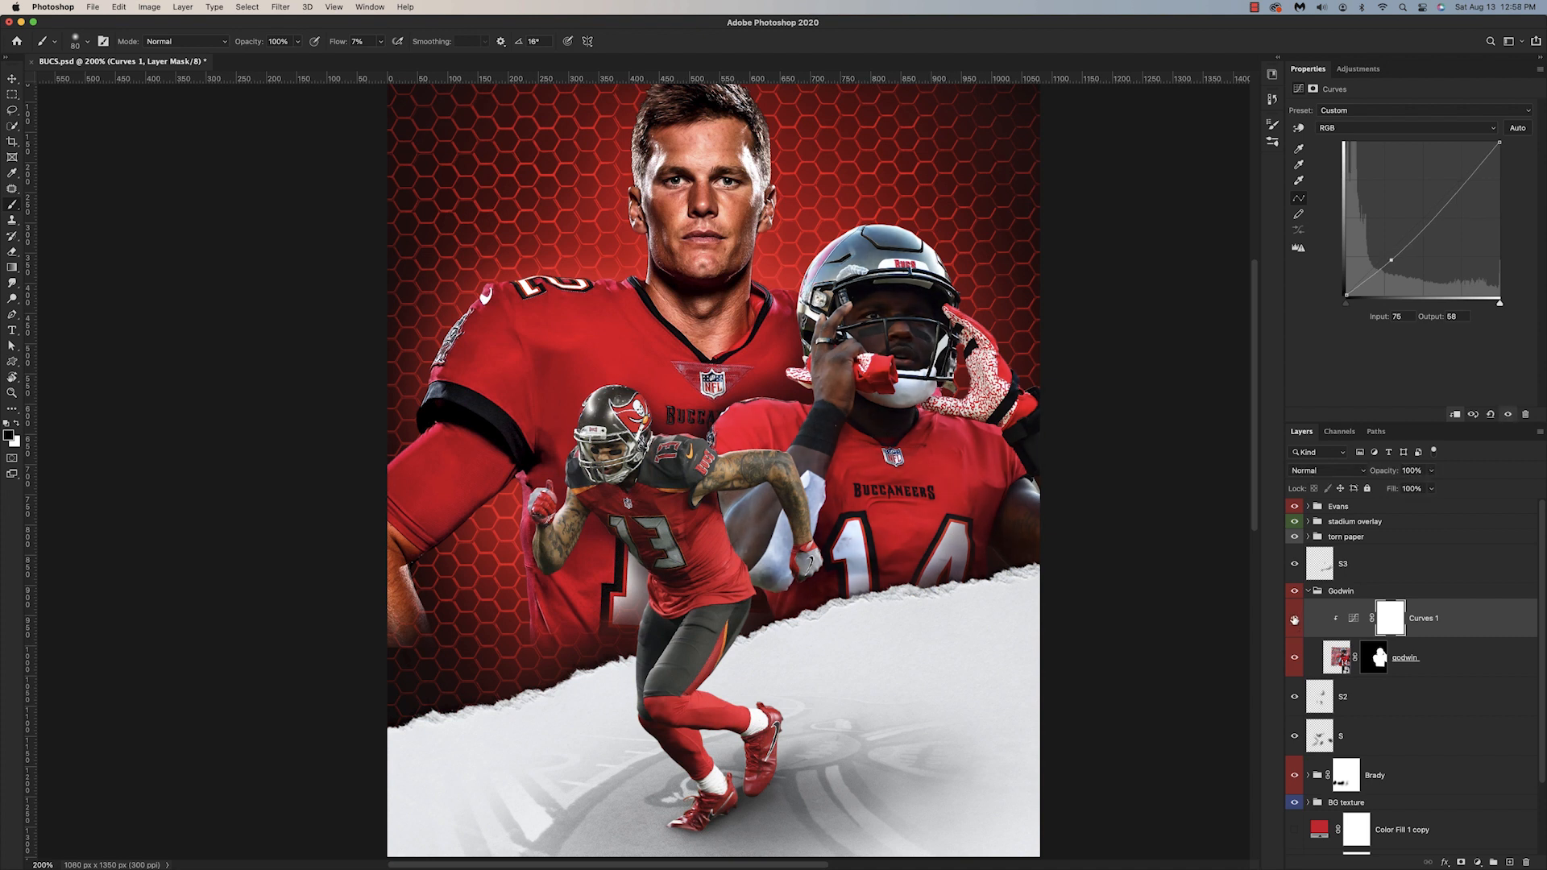
Step: Add a second clipped Curves adjustment for Godwin, lowering the white point's output and placing a midpoint at input 95, output 55
{"action": "left_click", "coordinate": [1477, 863]}
{"action": "left_click", "coordinate": [1470, 661]}
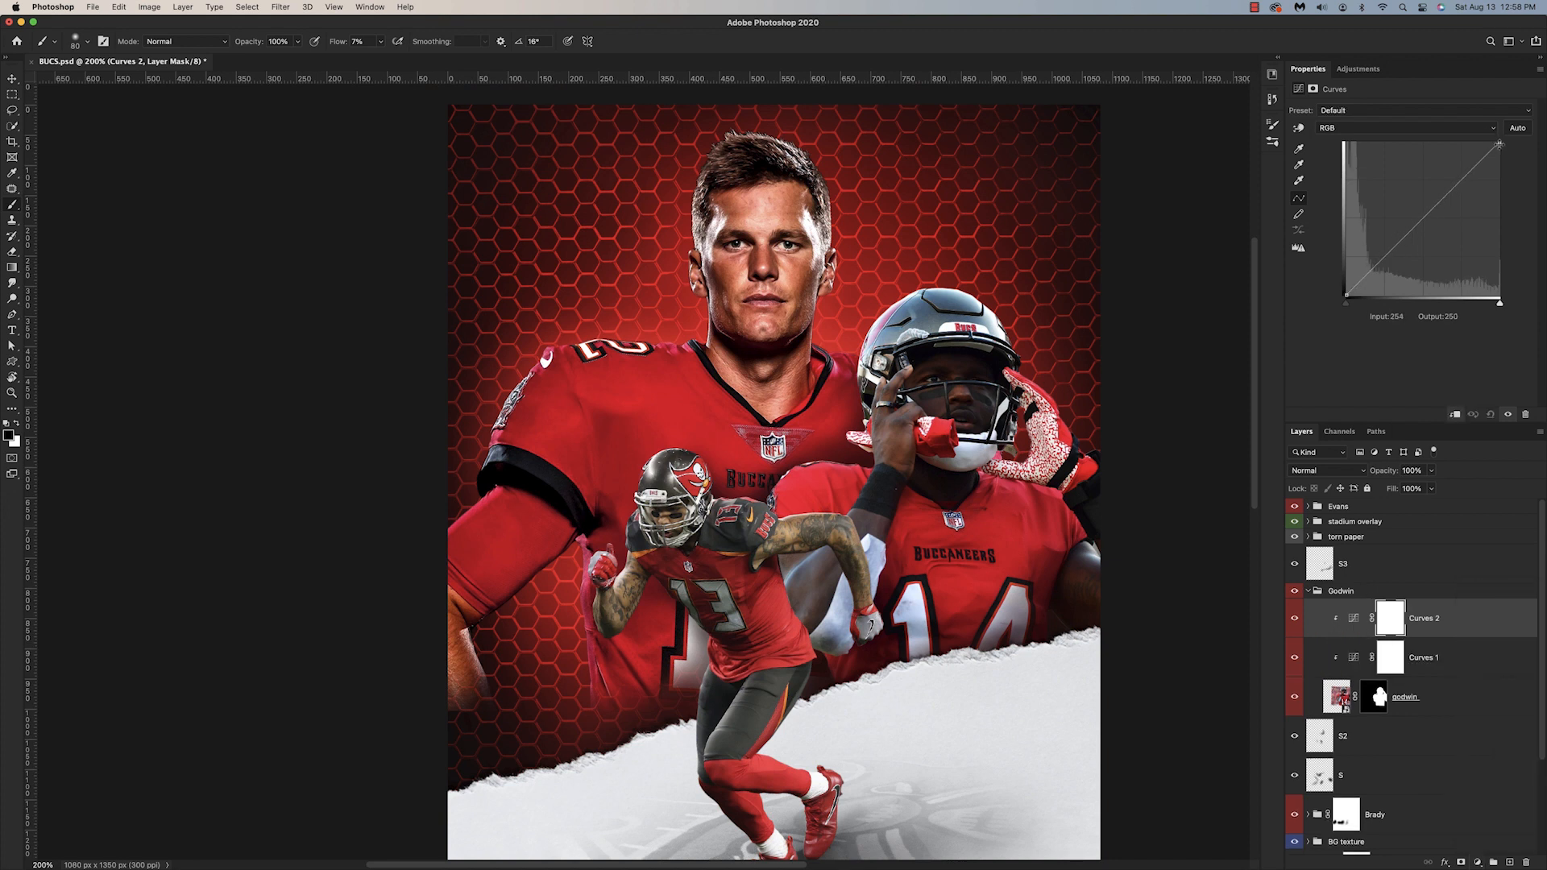
{"action": "left_click_drag", "start_coordinate": [1499, 143], "coordinate": [1504, 199]}
{"action": "left_click_drag", "start_coordinate": [1393, 265], "coordinate": [1397, 273]}
{"action": "left_click_drag", "start_coordinate": [1499, 202], "coordinate": [1499, 154]}
{"action": "left_click_drag", "start_coordinate": [1398, 273], "coordinate": [1403, 264]}
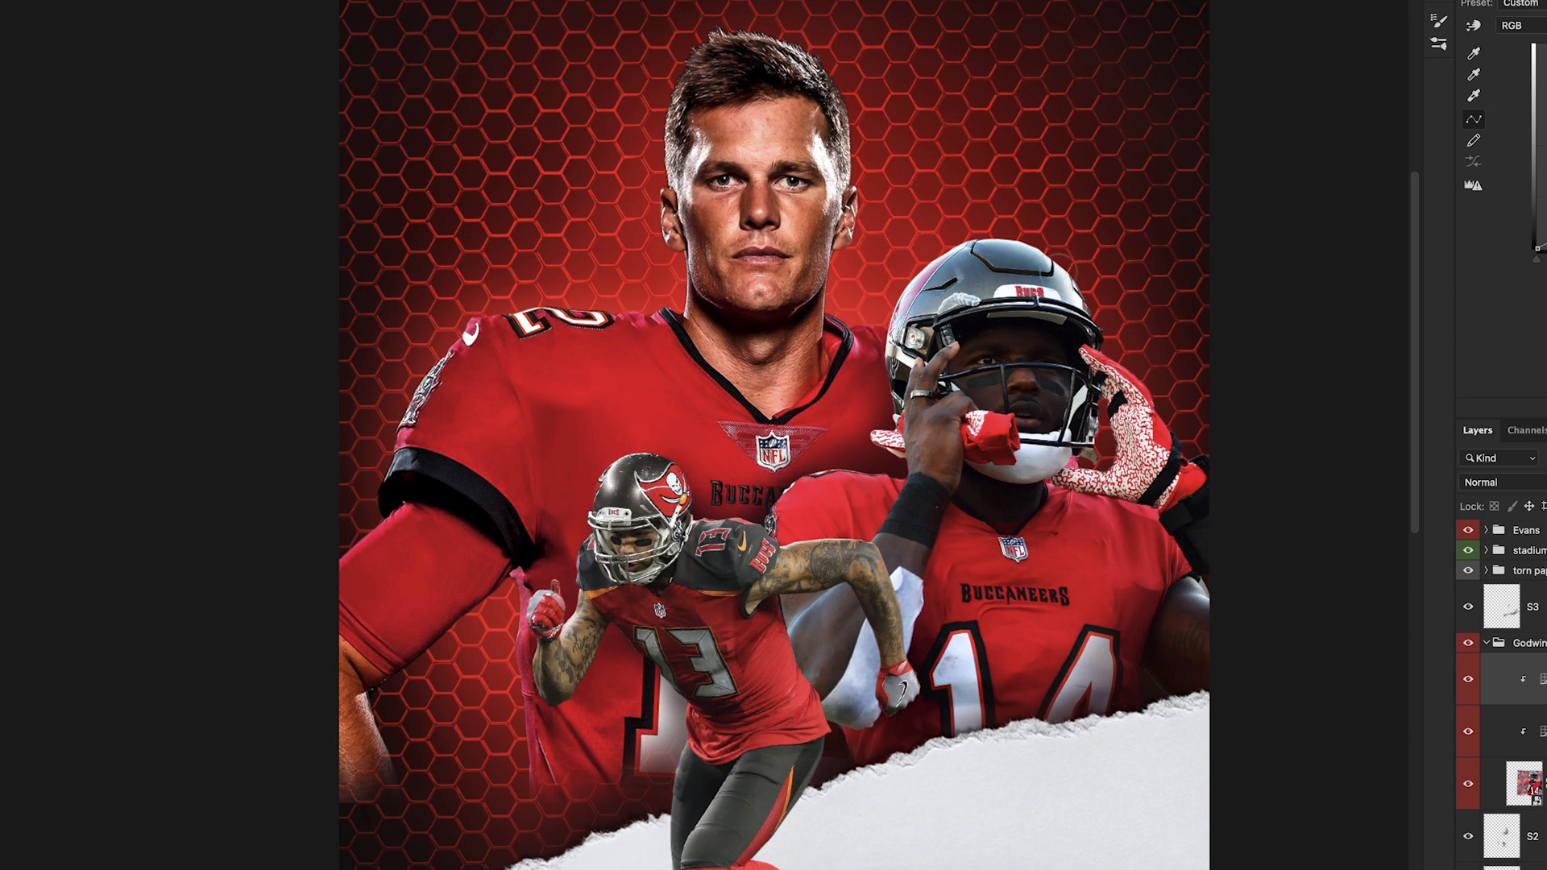
Step: Reveal the second Curves darkening only on Godwin's helmet by painting white on its black mask, and compare it on and off
{"action": "mouse_move", "coordinate": [1020, 273]}
{"action": "left_mouse_down"}
{"action": "mouse_move", "coordinate": [935, 294]}
{"action": "mouse_move", "coordinate": [908, 331]}
{"action": "mouse_move", "coordinate": [942, 266]}
{"action": "left_mouse_up"}
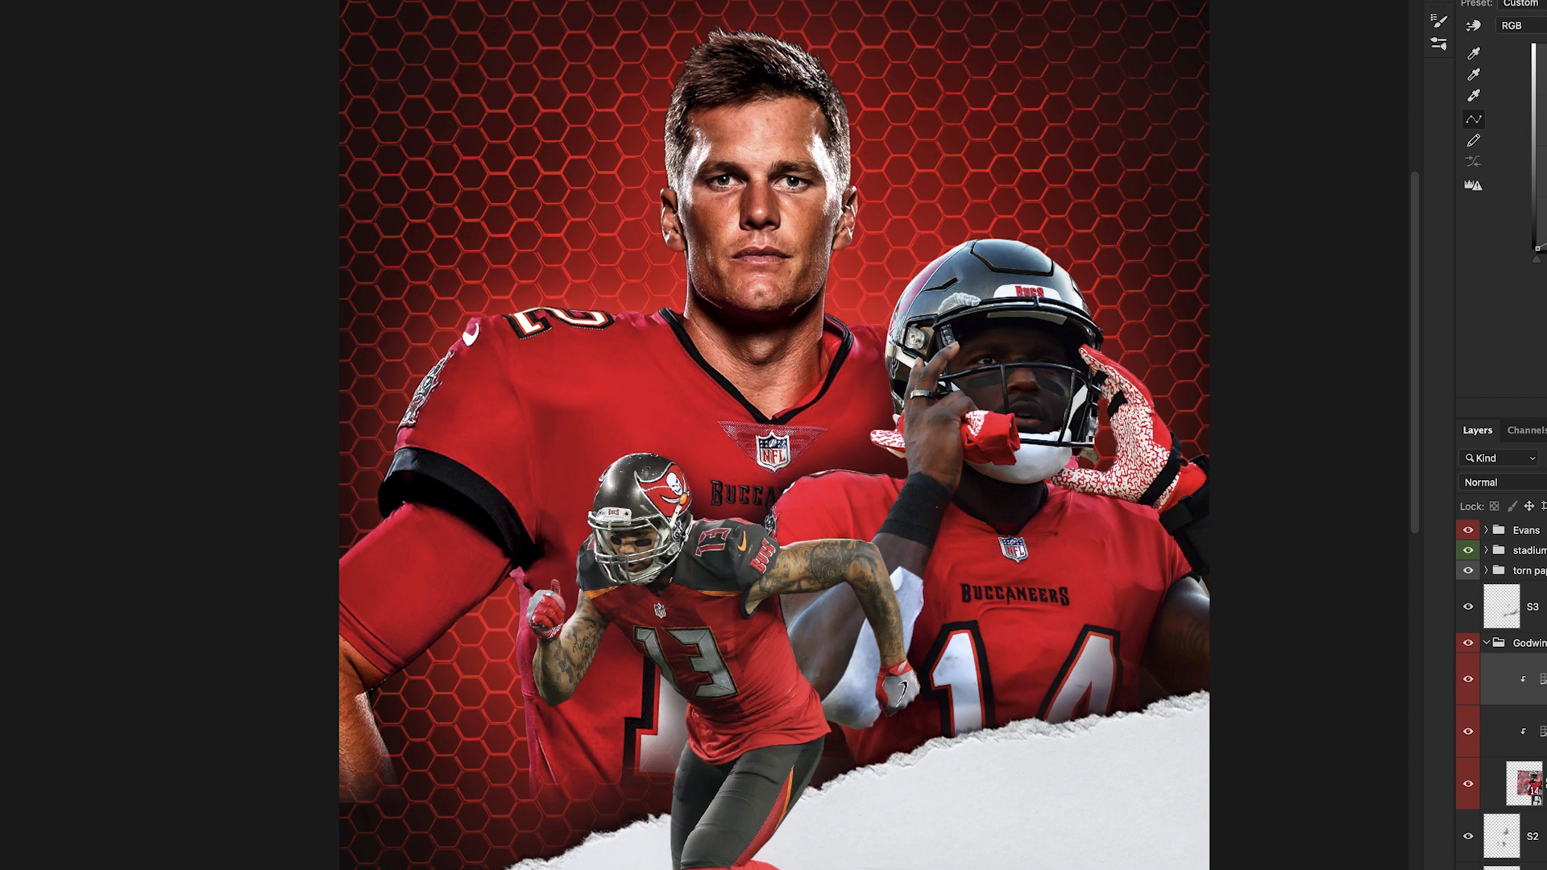
{"action": "left_click", "coordinate": [993, 294]}
{"action": "mouse_move", "coordinate": [1026, 291]}
{"action": "left_mouse_down"}
{"action": "mouse_move", "coordinate": [945, 310]}
{"action": "mouse_move", "coordinate": [945, 292]}
{"action": "left_mouse_up"}
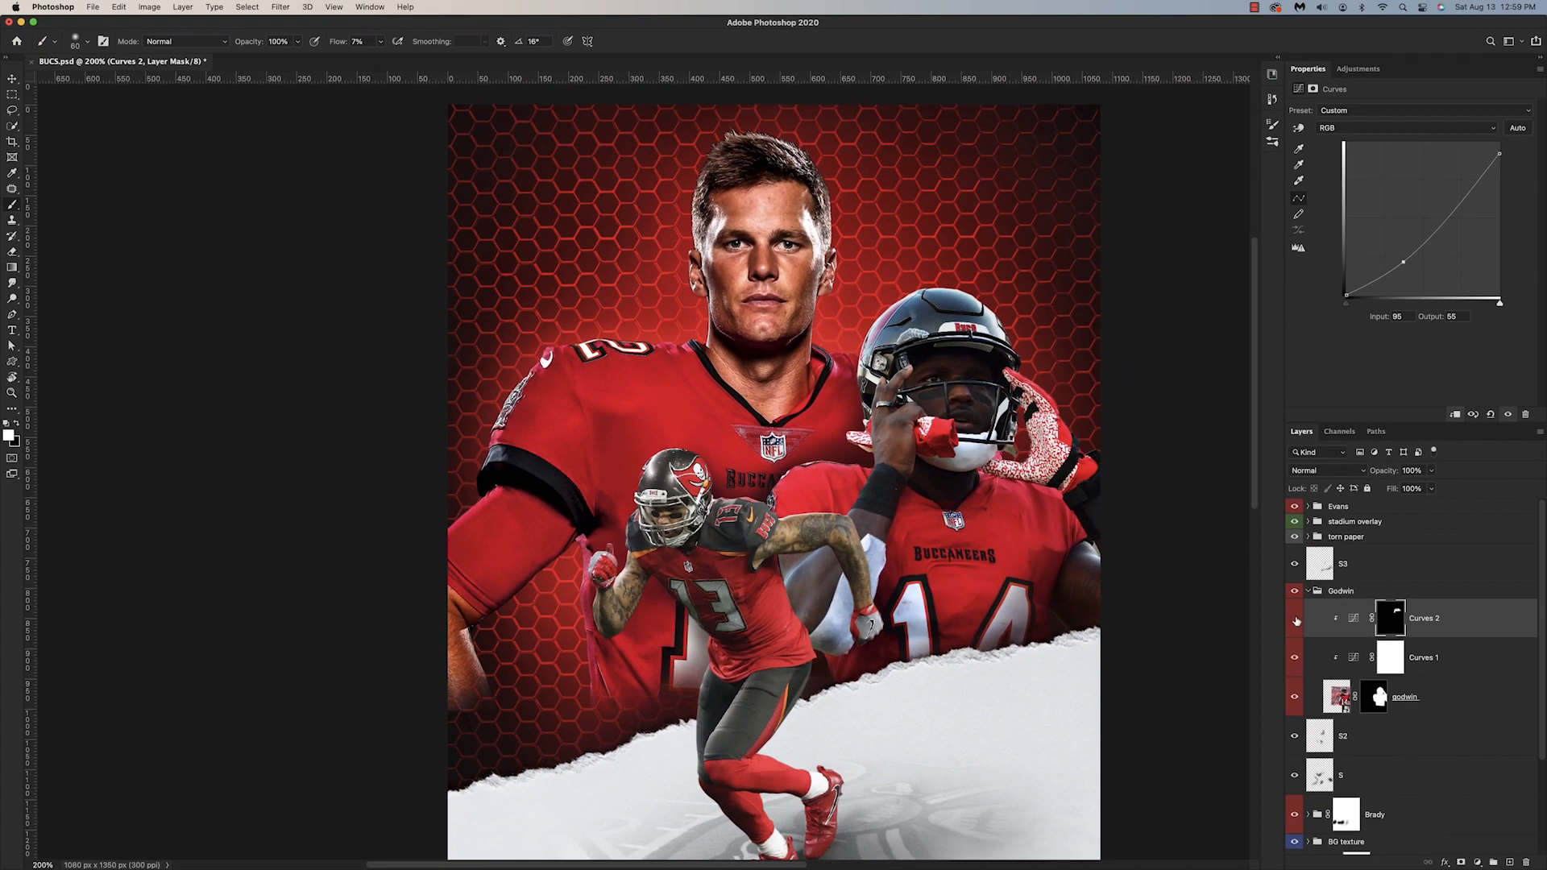
{"action": "left_click", "coordinate": [1296, 620]}
{"action": "left_click", "coordinate": [1297, 621]}
{"action": "left_click", "coordinate": [1297, 621]}
{"action": "left_click", "coordinate": [1296, 620]}
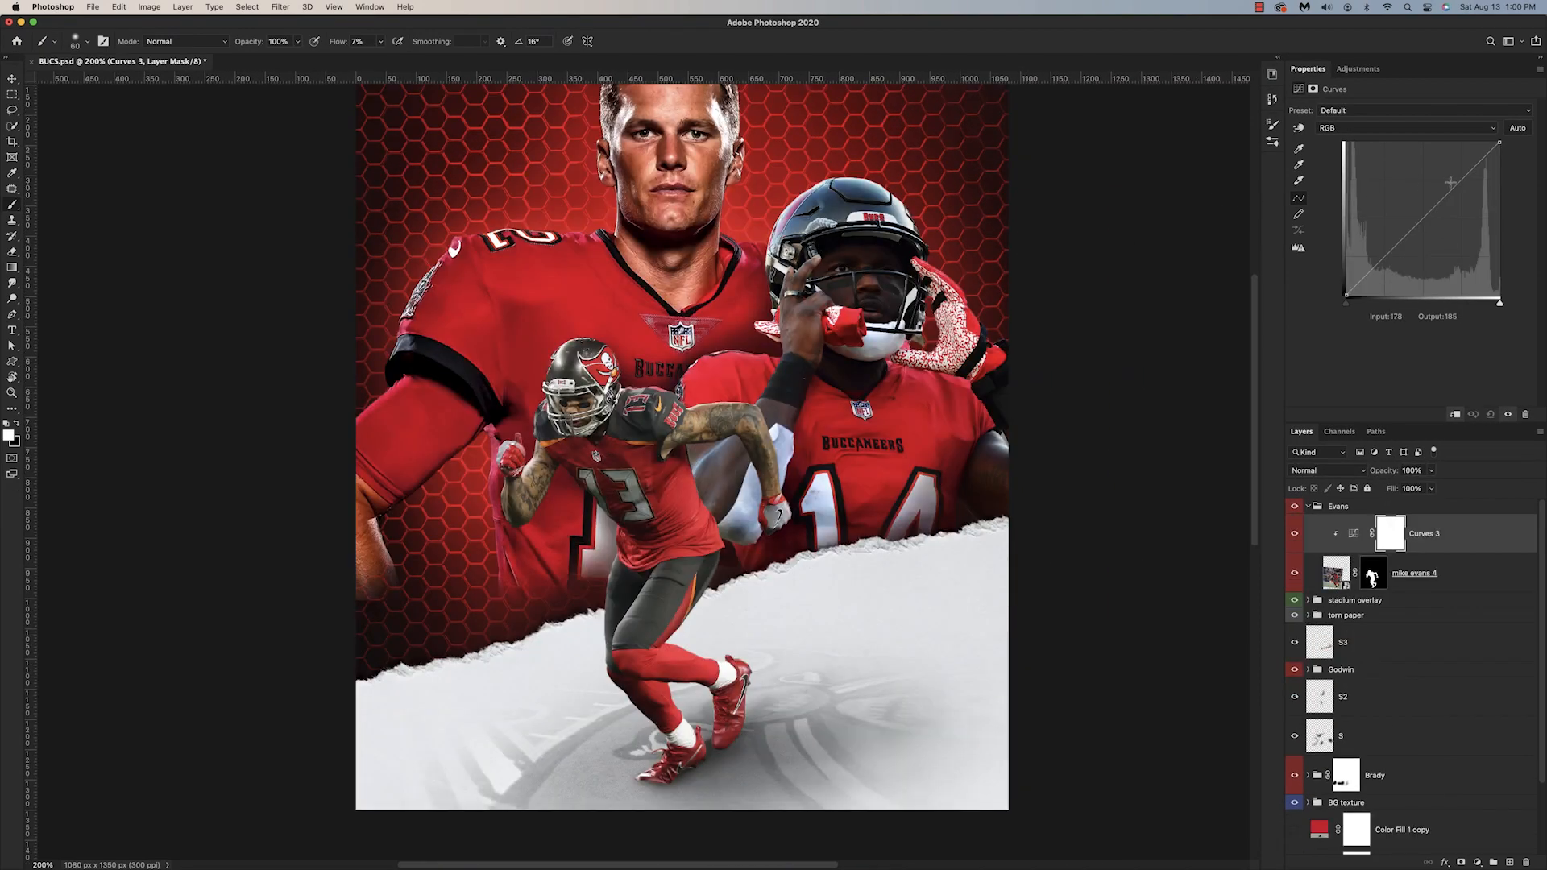
Step: Boost Evans's contrast in his clipped Curves: raise highlights to 176/189, lower the shadows, and move the white point to 225/252
{"action": "left_click_drag", "start_coordinate": [1443, 194], "coordinate": [1452, 181]}
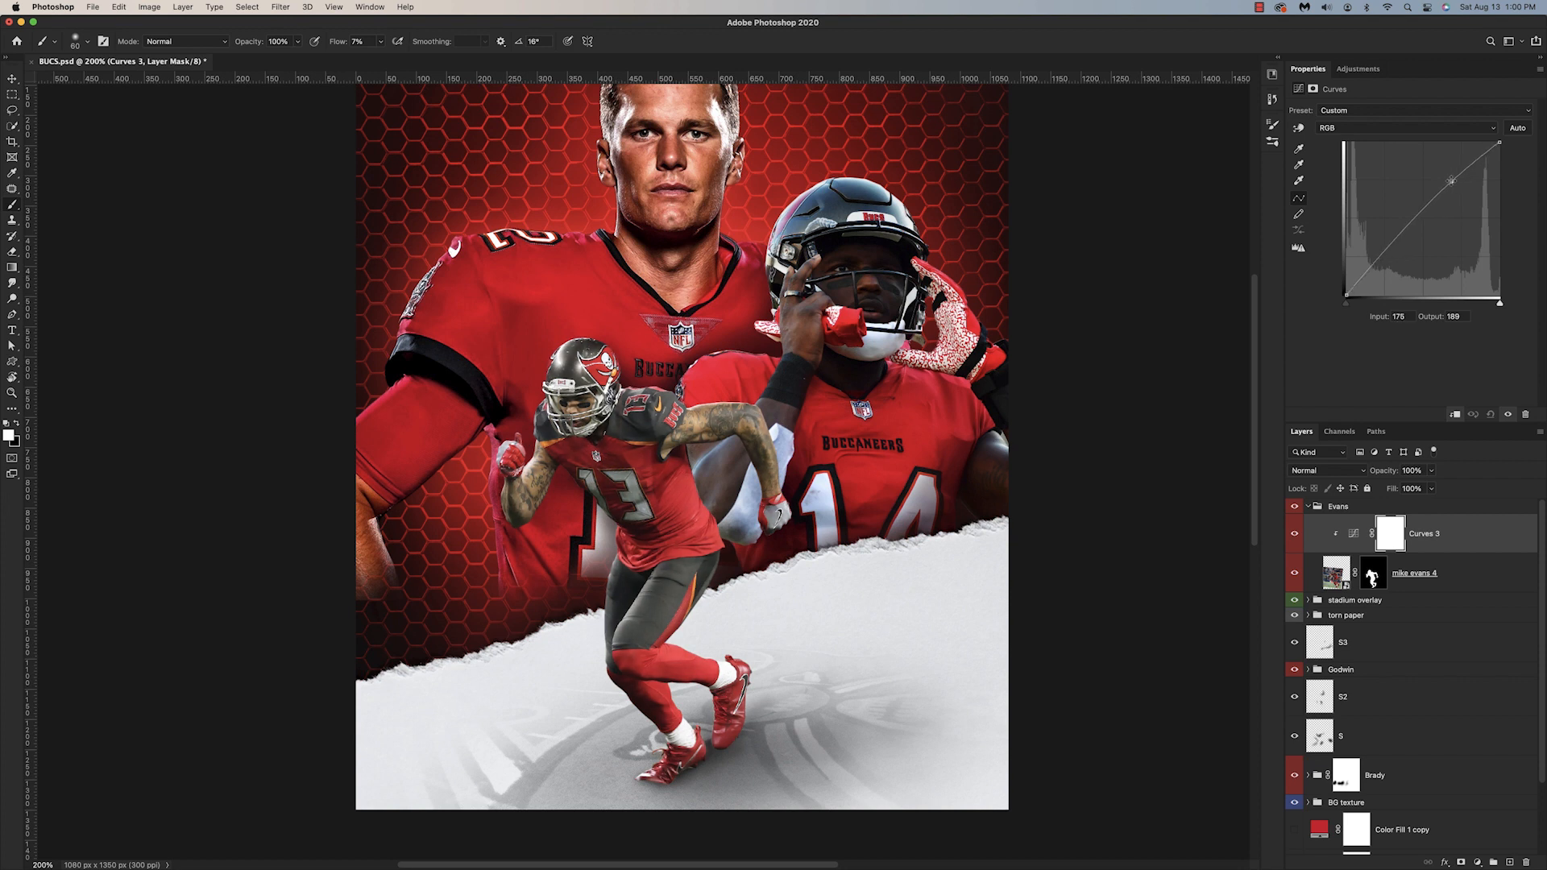
{"action": "left_click_drag", "start_coordinate": [1382, 256], "coordinate": [1390, 258]}
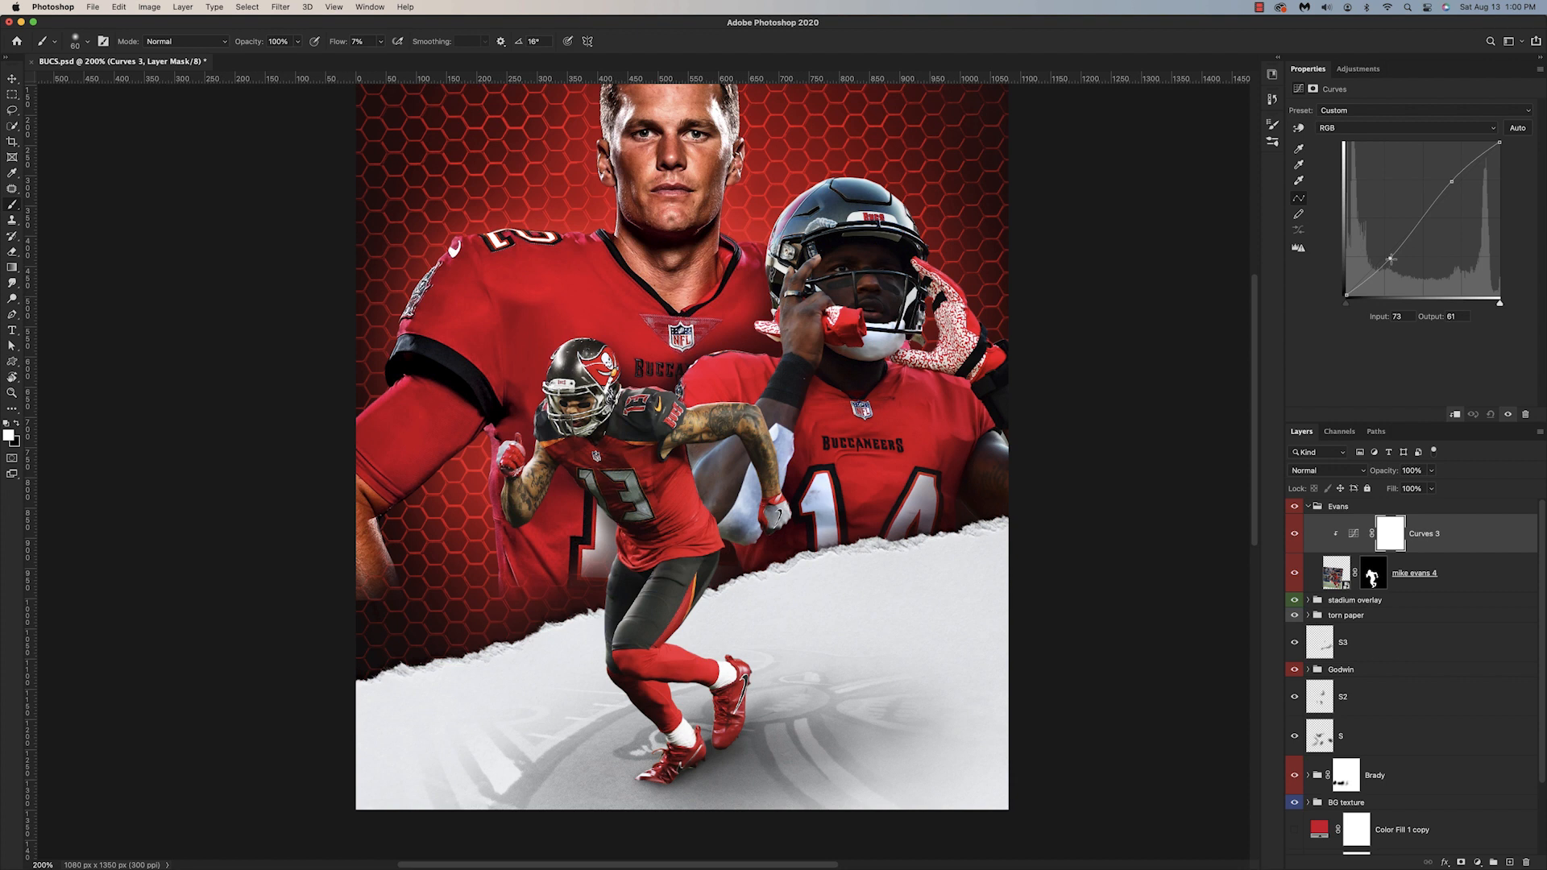
{"action": "left_click_drag", "start_coordinate": [1390, 258], "coordinate": [1390, 261]}
{"action": "scroll", "coordinate": [1370, 279], "scroll_direction": "up", "scroll_amount": 1}
{"action": "left_click_drag", "start_coordinate": [1500, 143], "coordinate": [1482, 145]}
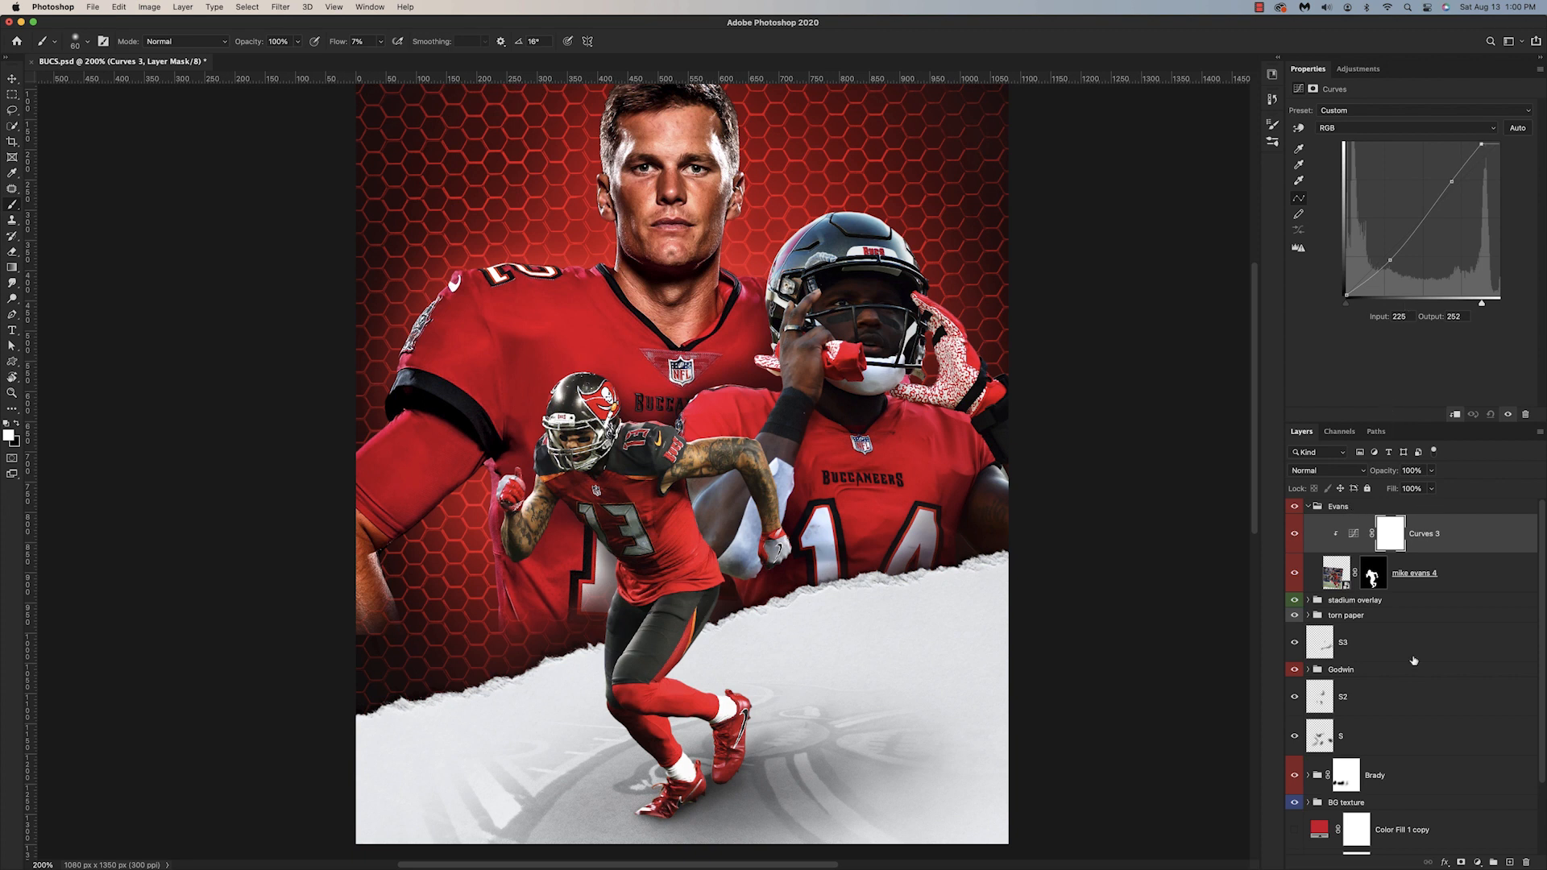
Step: Add a Hue/Saturation adjustment clipped to the Evans cutout above its Curves and set the hue to -3
{"action": "left_click", "coordinate": [1477, 862]}
{"action": "left_click", "coordinate": [1491, 698]}
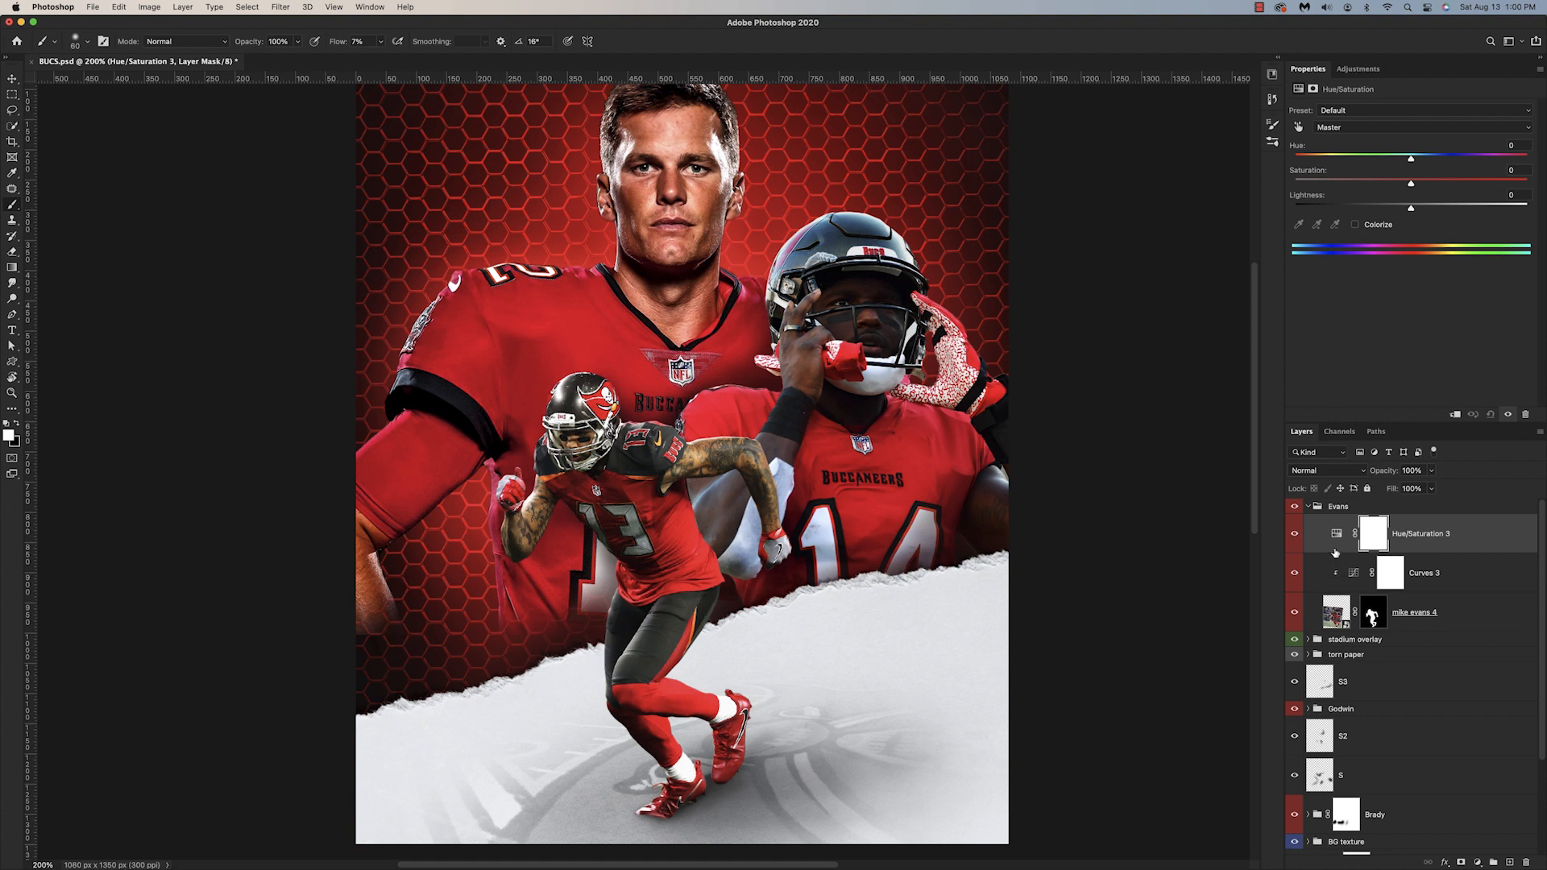
{"action": "left_click", "coordinate": [1336, 553], "text": "alt"}
{"action": "left_click_drag", "start_coordinate": [1411, 158], "coordinate": [1404, 160]}
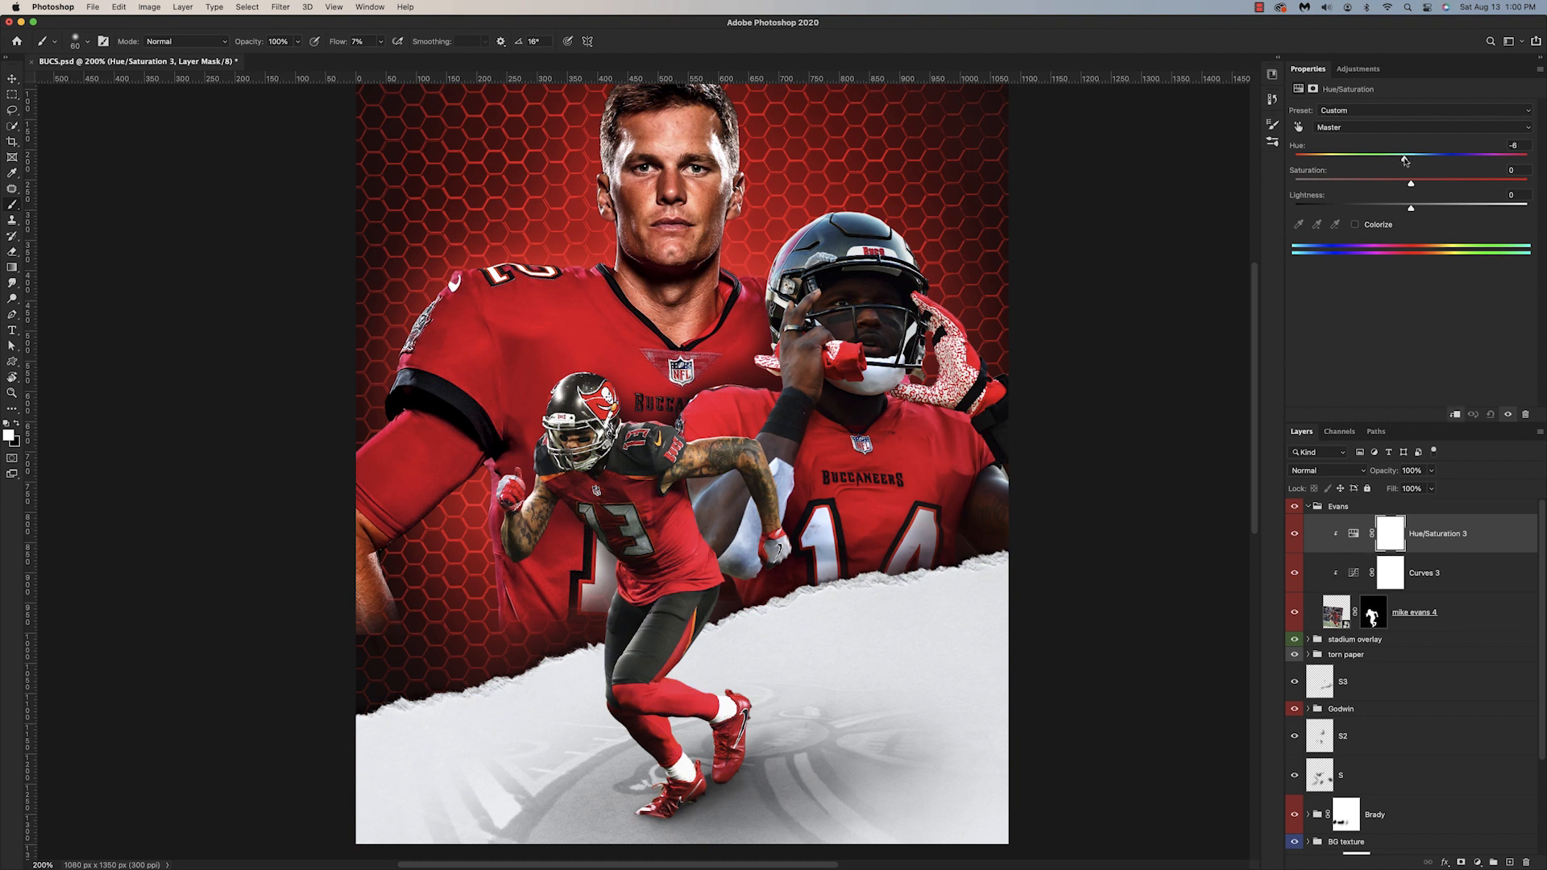
{"action": "key", "text": "super+minus"}
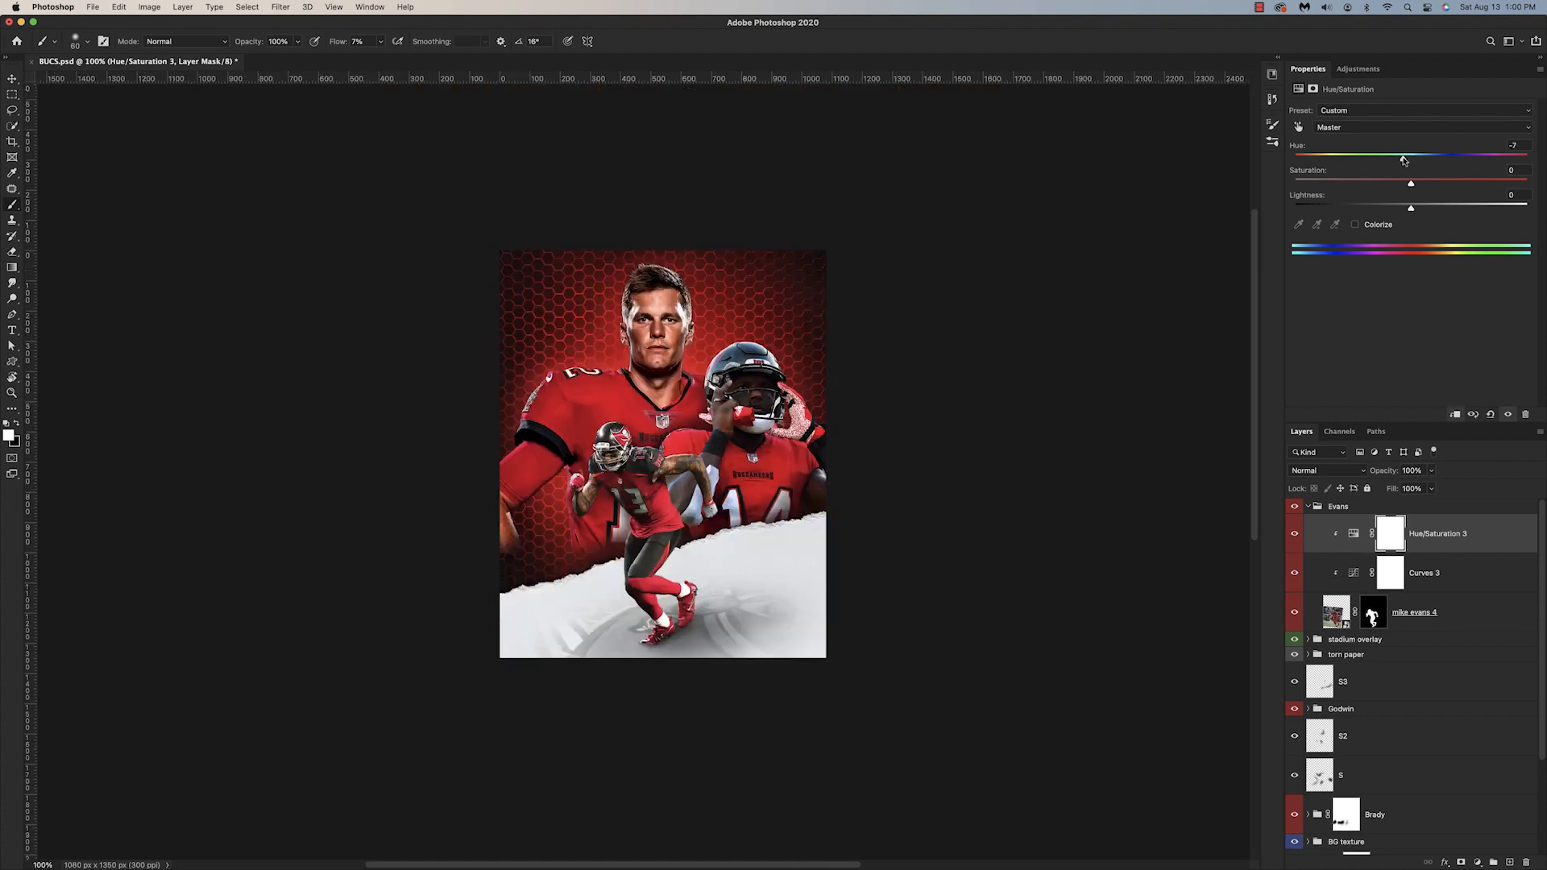
{"action": "left_click_drag", "start_coordinate": [1403, 160], "coordinate": [1407, 161]}
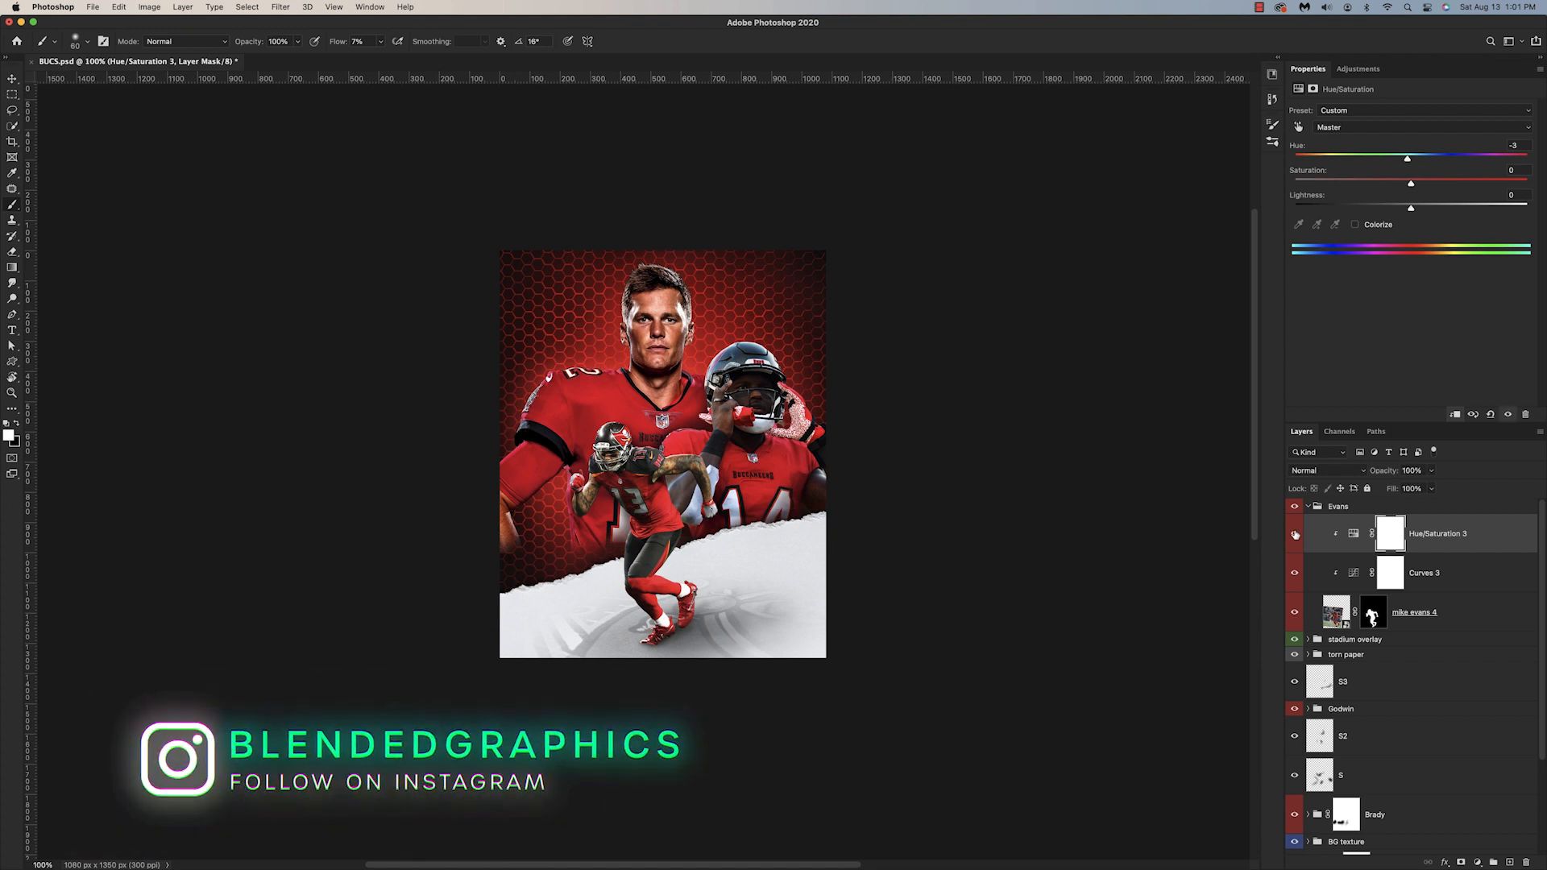
Step: Add a new layer above the Evans group, collapse the group, and fill the layer with 50% gray
{"action": "scroll", "coordinate": [937, 642], "scroll_direction": "up", "scroll_amount": 2}
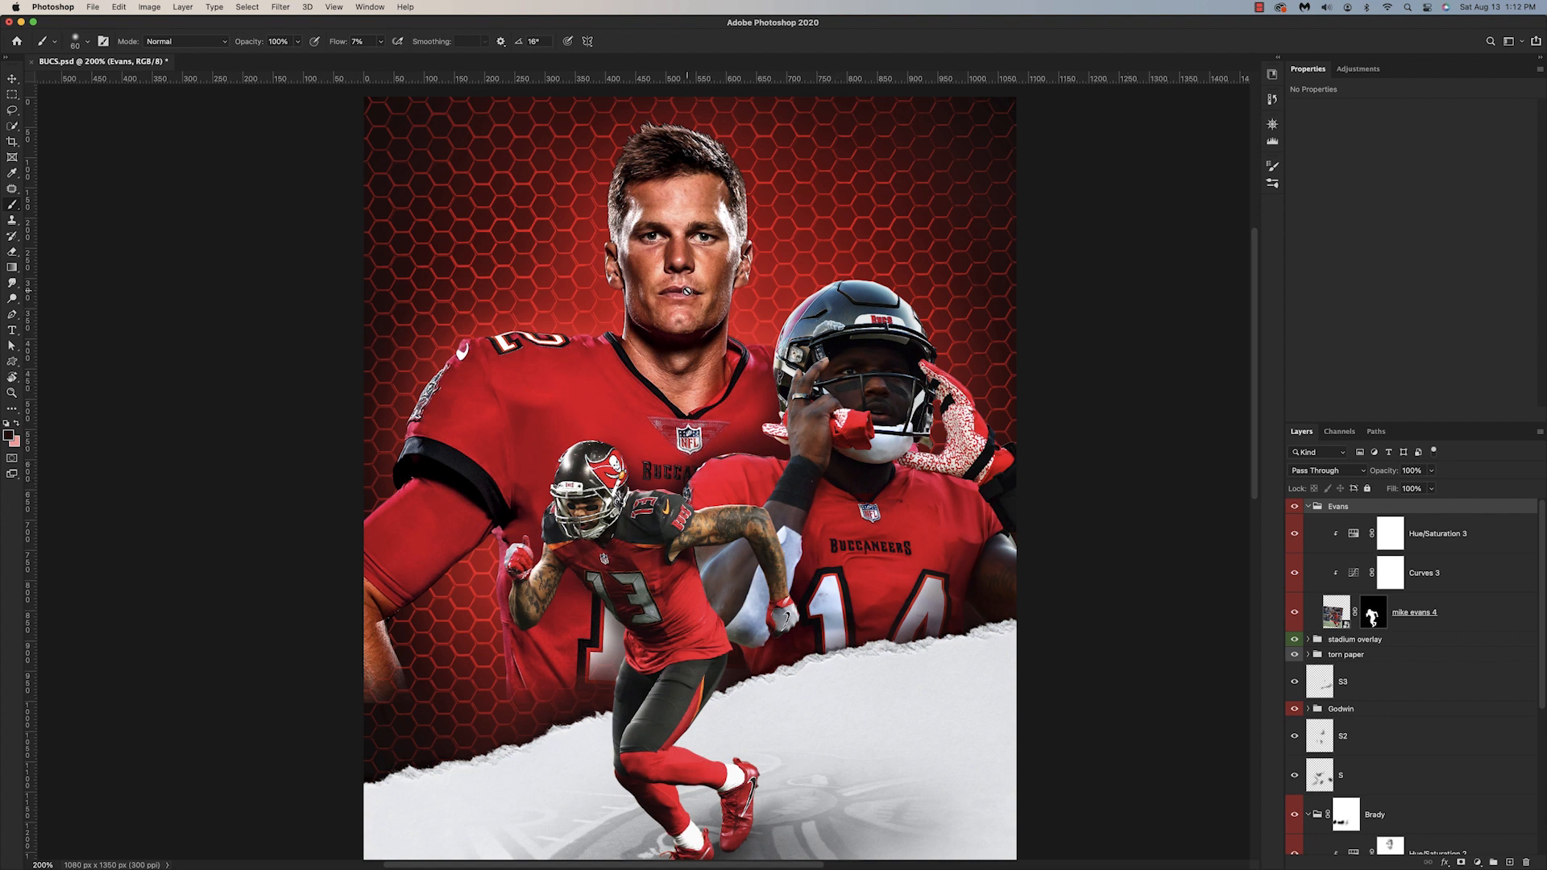
{"action": "key", "text": "v"}
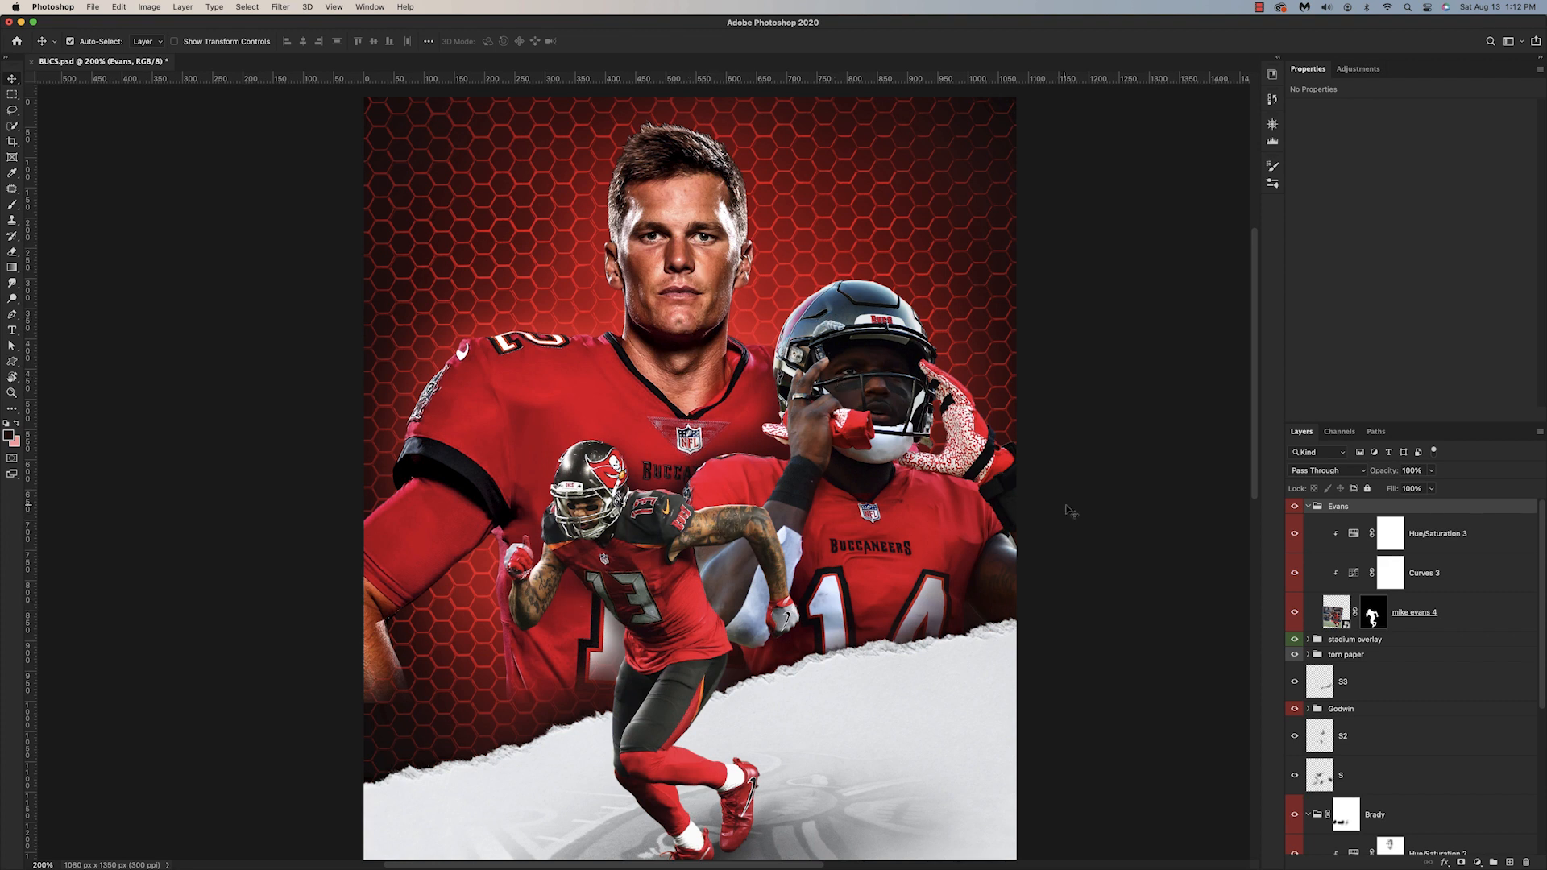
{"action": "left_click", "coordinate": [1511, 861]}
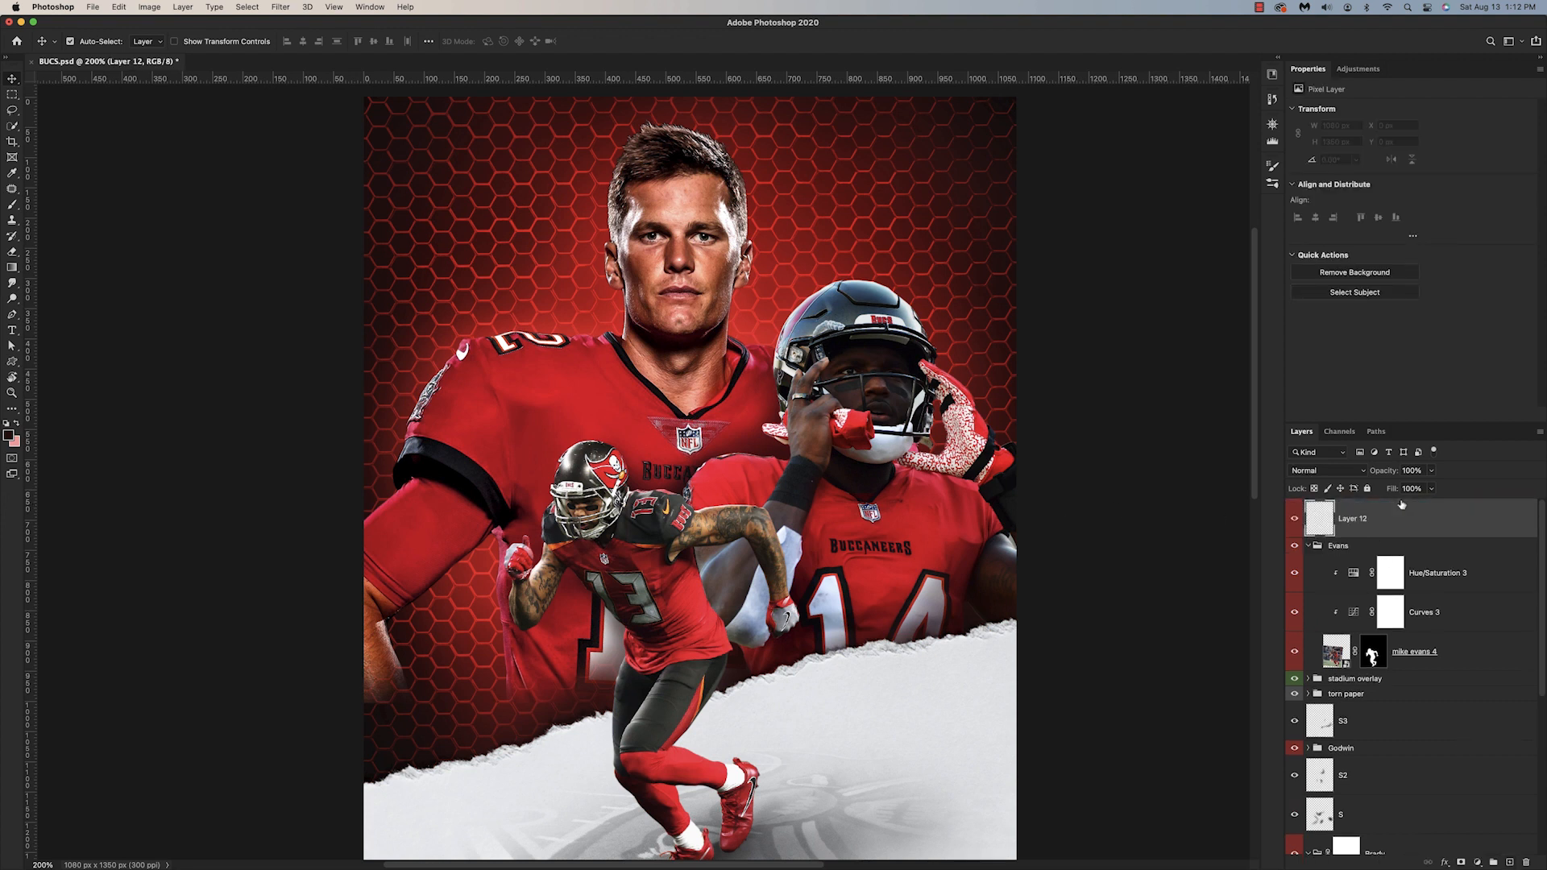
{"action": "left_click", "coordinate": [1308, 547]}
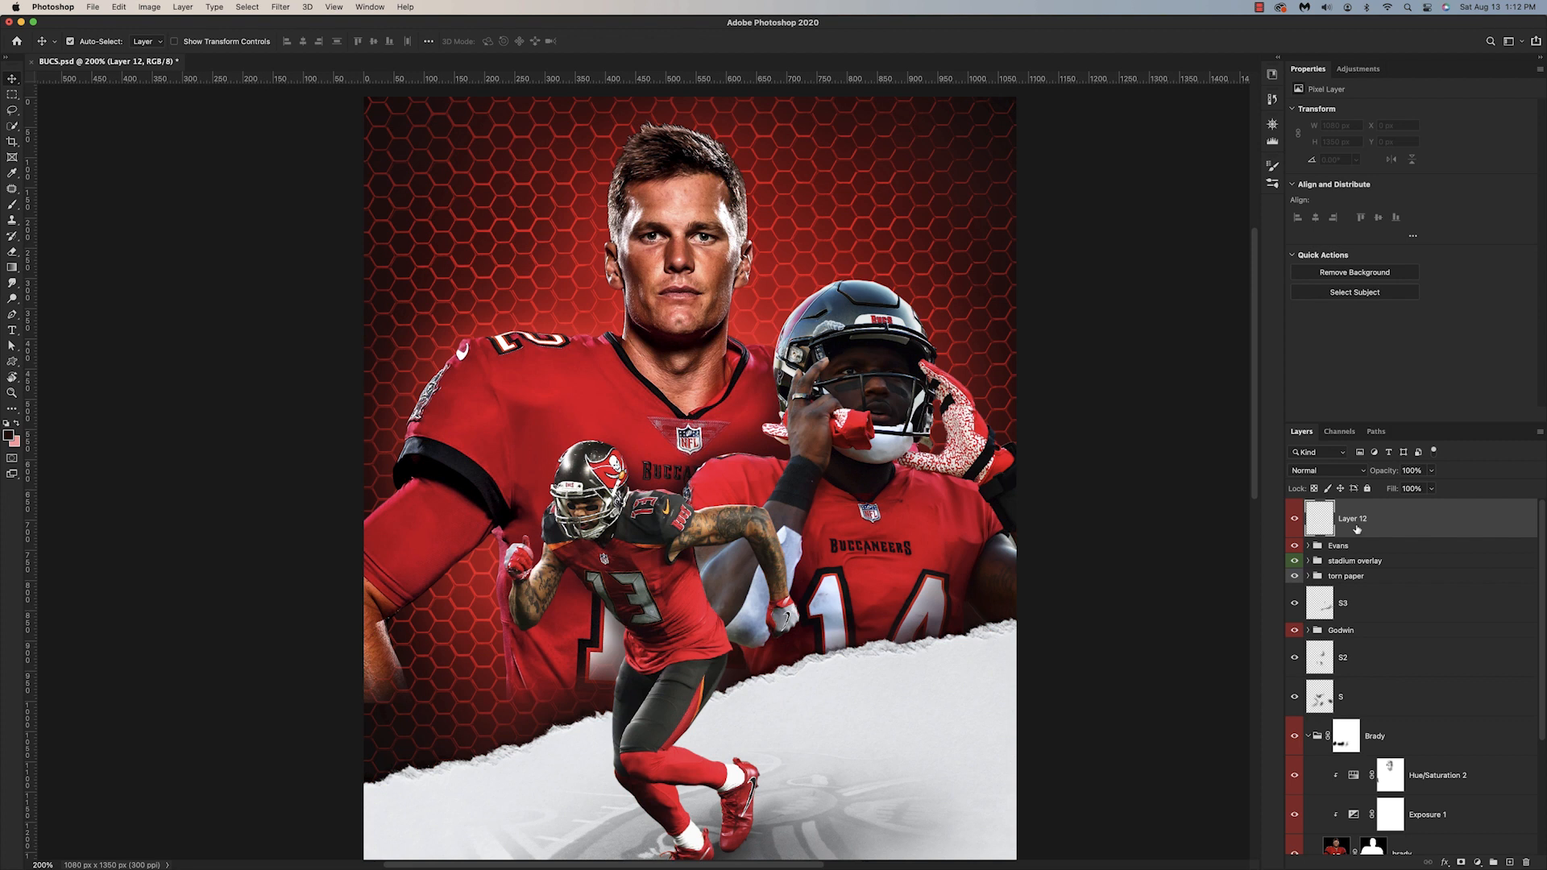
{"action": "key", "text": "shift+F5"}
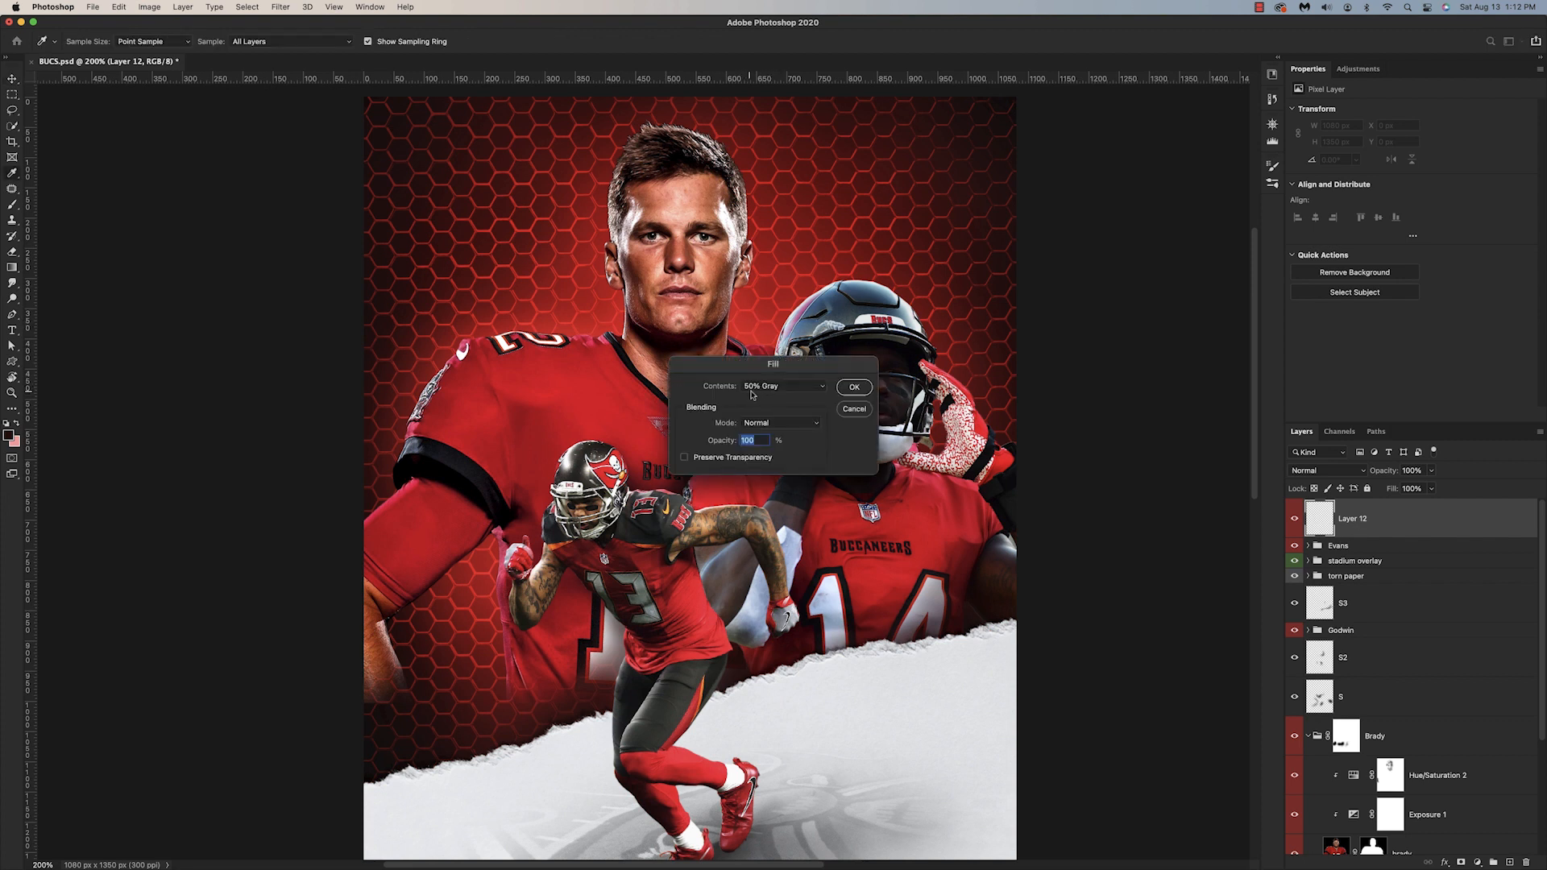
{"action": "left_click", "coordinate": [854, 386]}
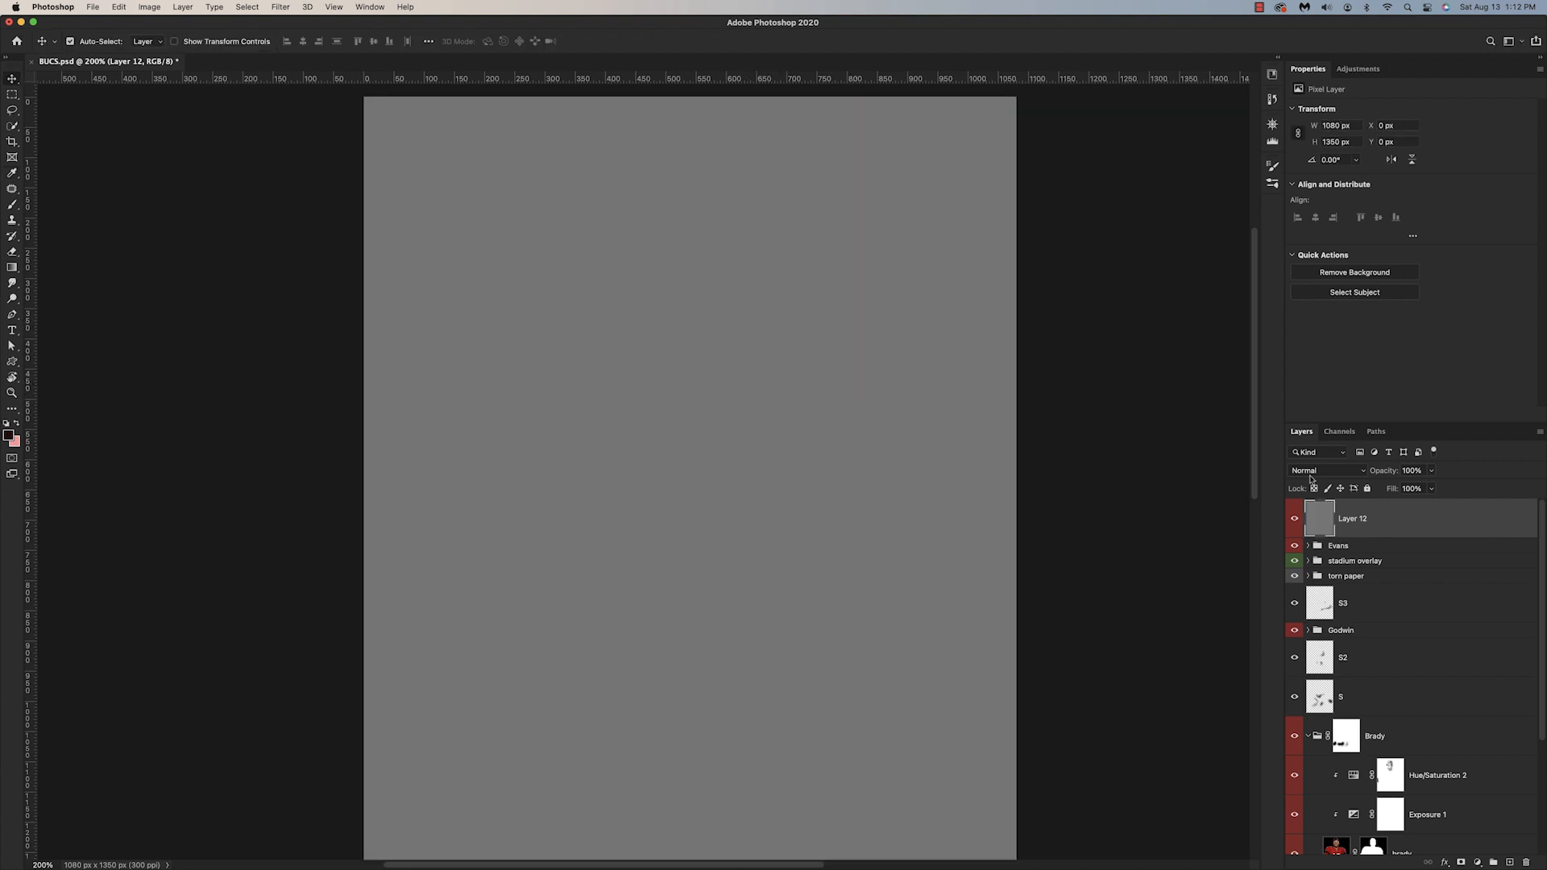
Step: Set the gray layer's blend mode to Luminosity and add a Hue/Saturation adjustment above it with saturation +100
{"action": "left_click", "coordinate": [1313, 476]}
{"action": "left_click", "coordinate": [1314, 833]}
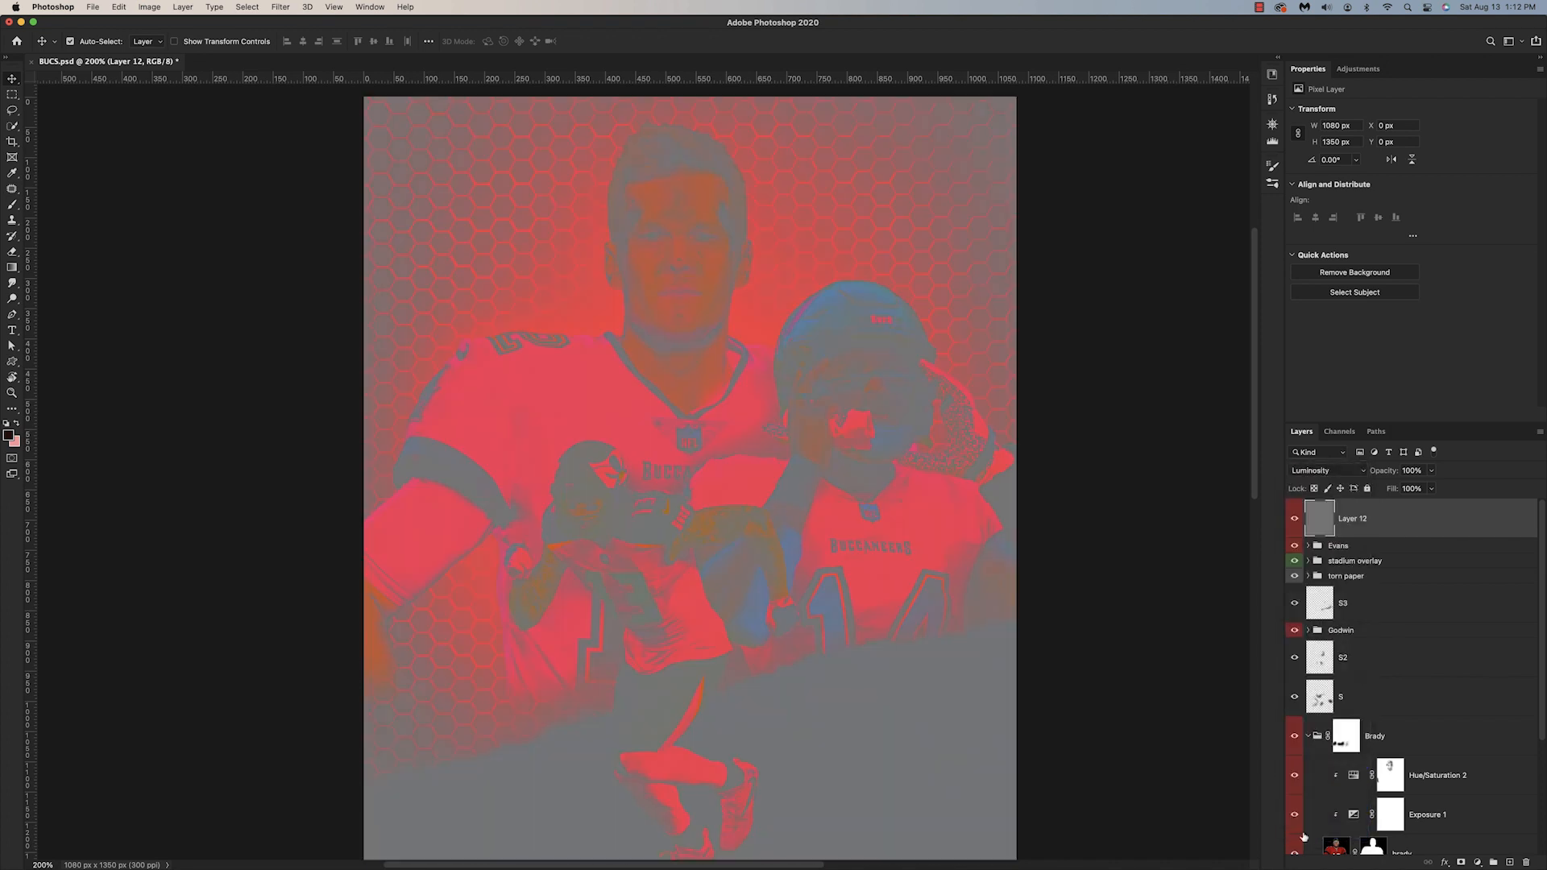
{"action": "left_click", "coordinate": [1461, 861]}
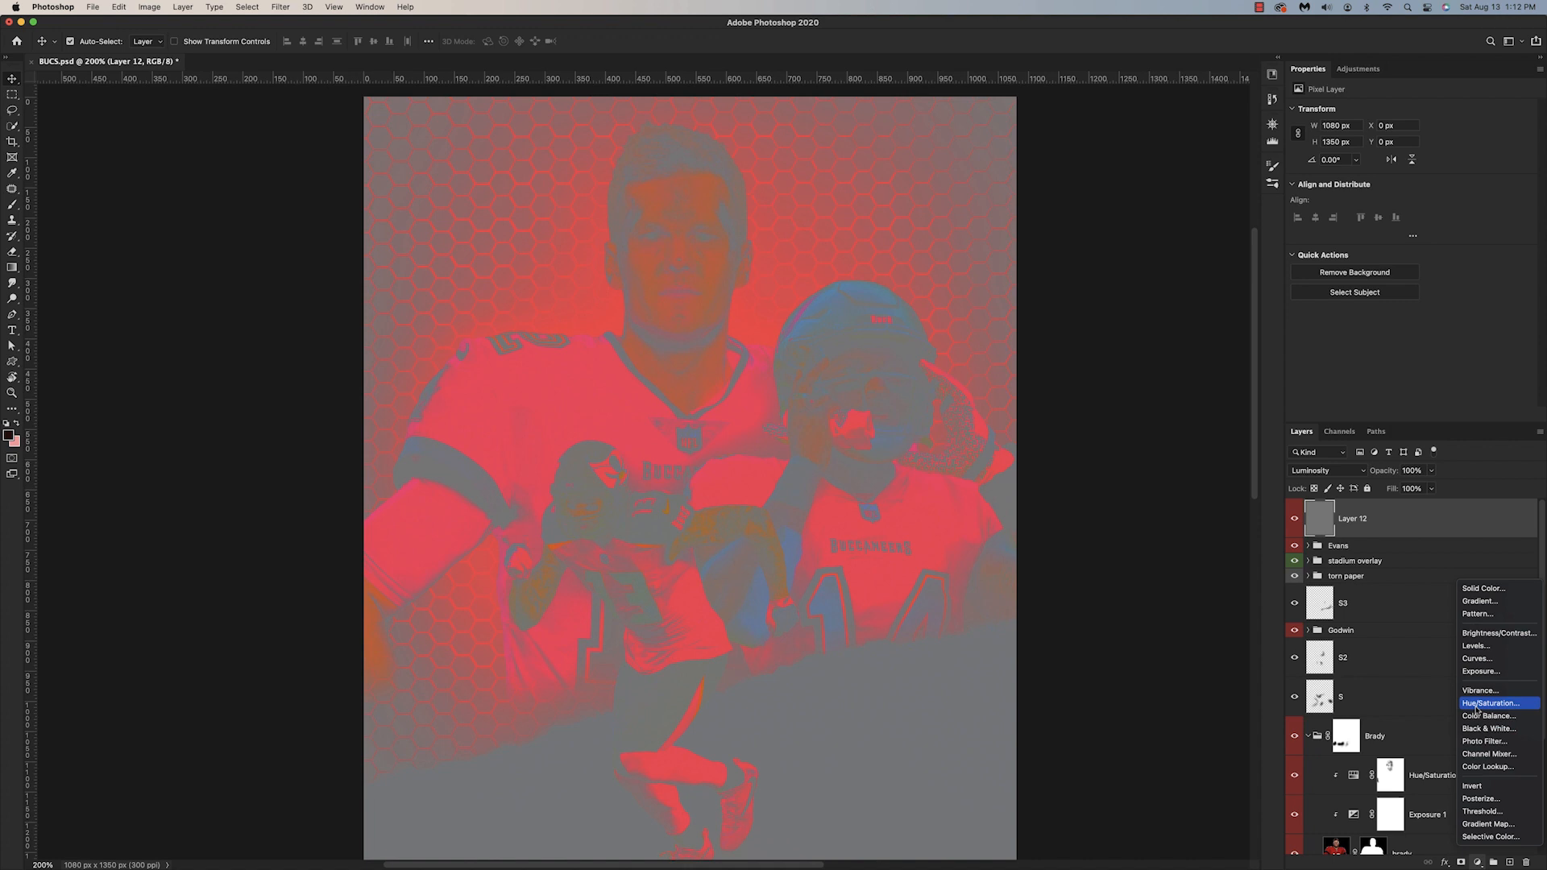
{"action": "left_click", "coordinate": [1477, 704]}
{"action": "left_click_drag", "start_coordinate": [1411, 184], "coordinate": [1528, 184]}
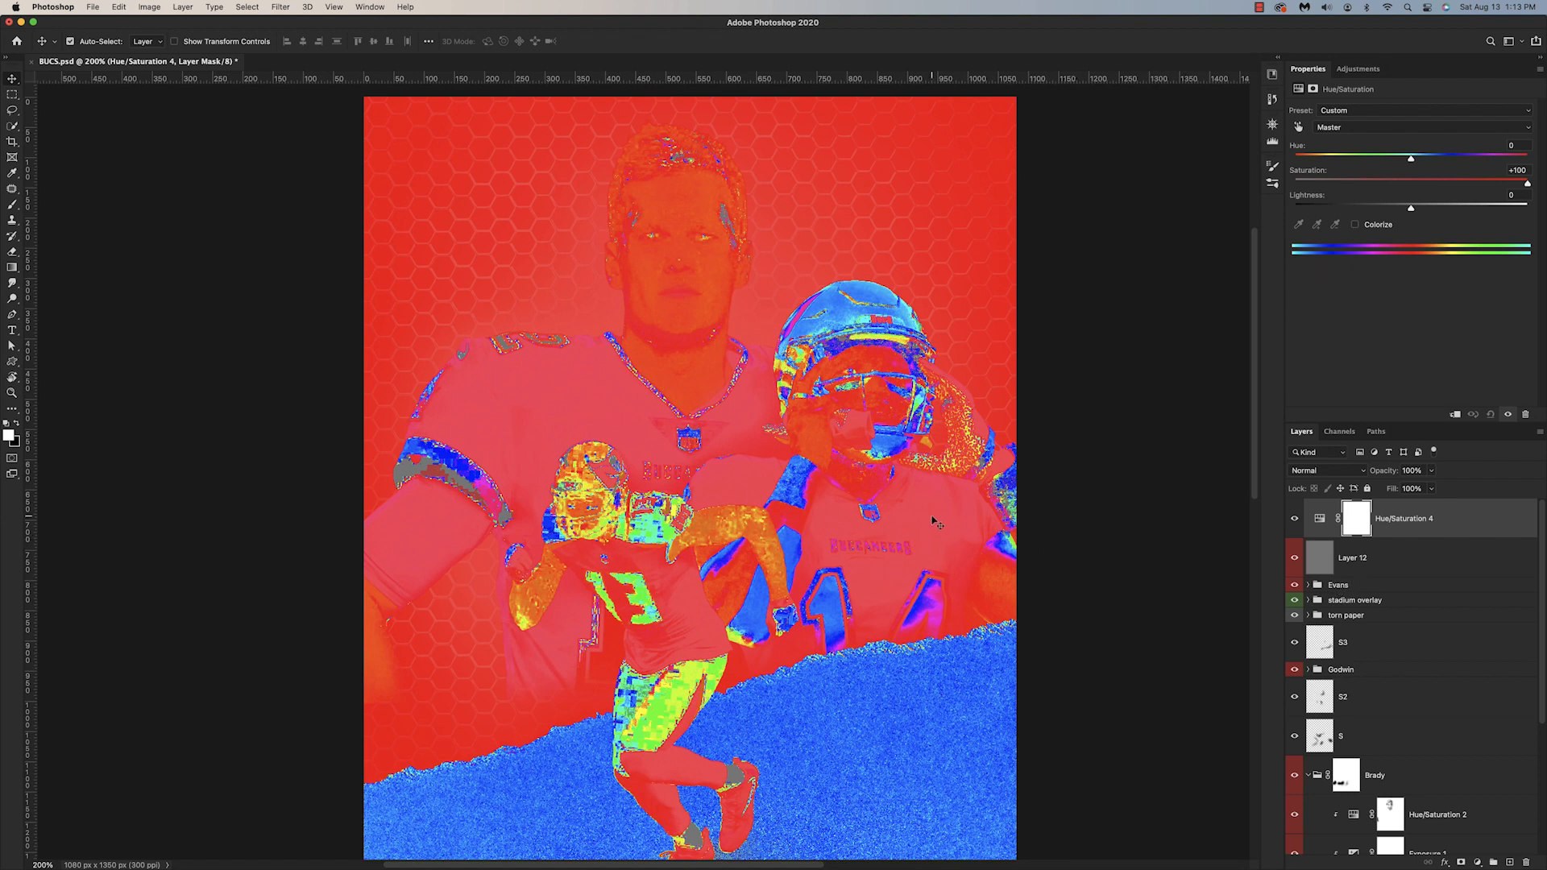
Step: Compare Brady's clipped Hue/Saturation adjustment on and off under the color-check layers, and collapse the Brady group
{"action": "scroll", "coordinate": [1303, 561], "scroll_direction": "down", "scroll_amount": 4}
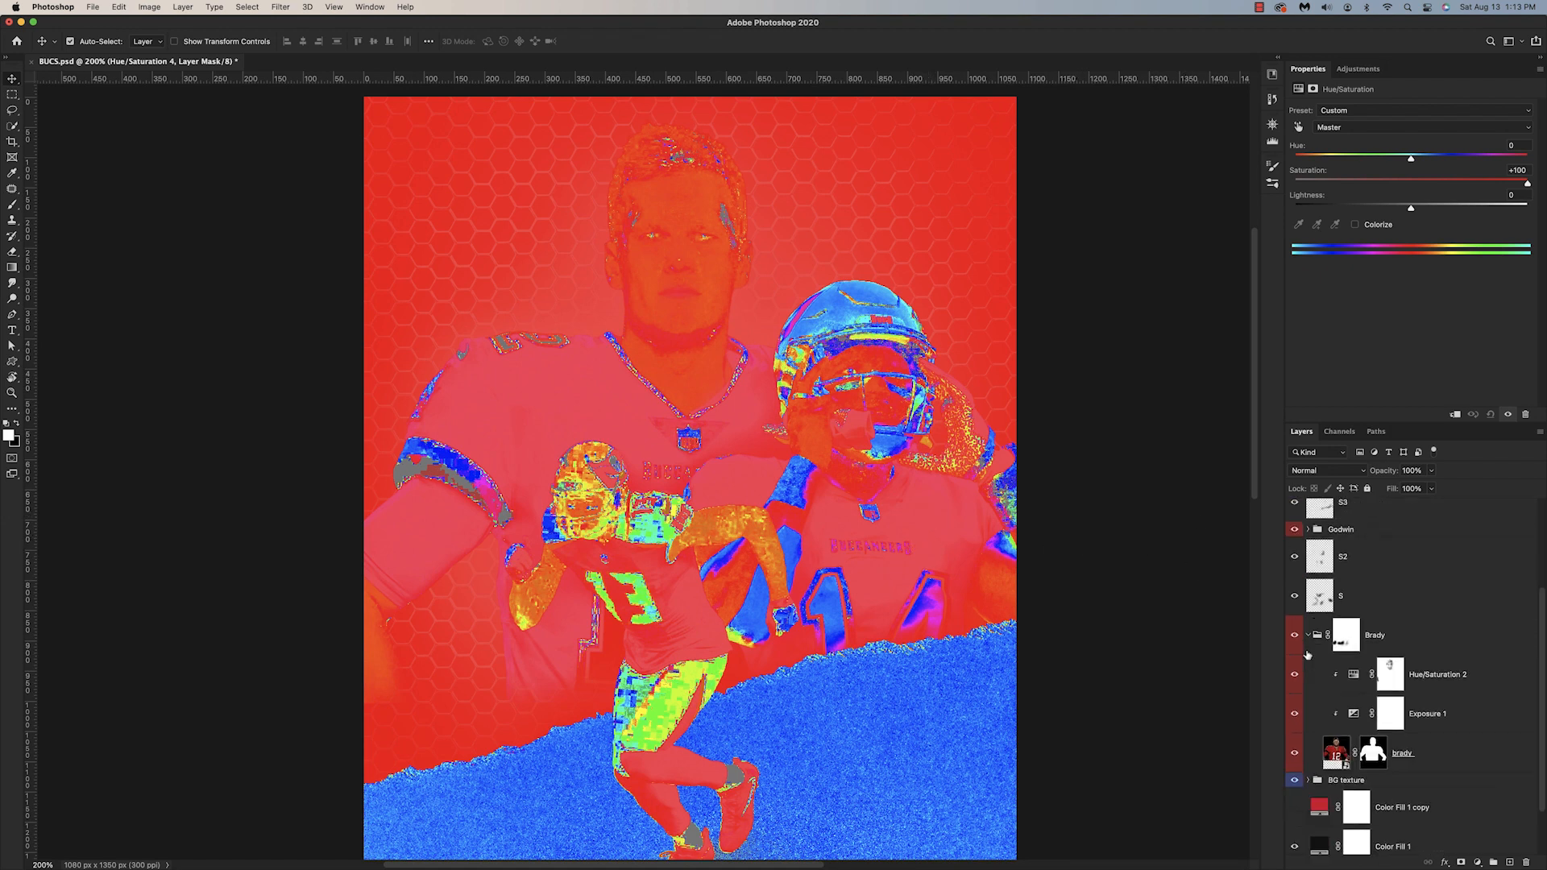
{"action": "left_click", "coordinate": [1295, 675]}
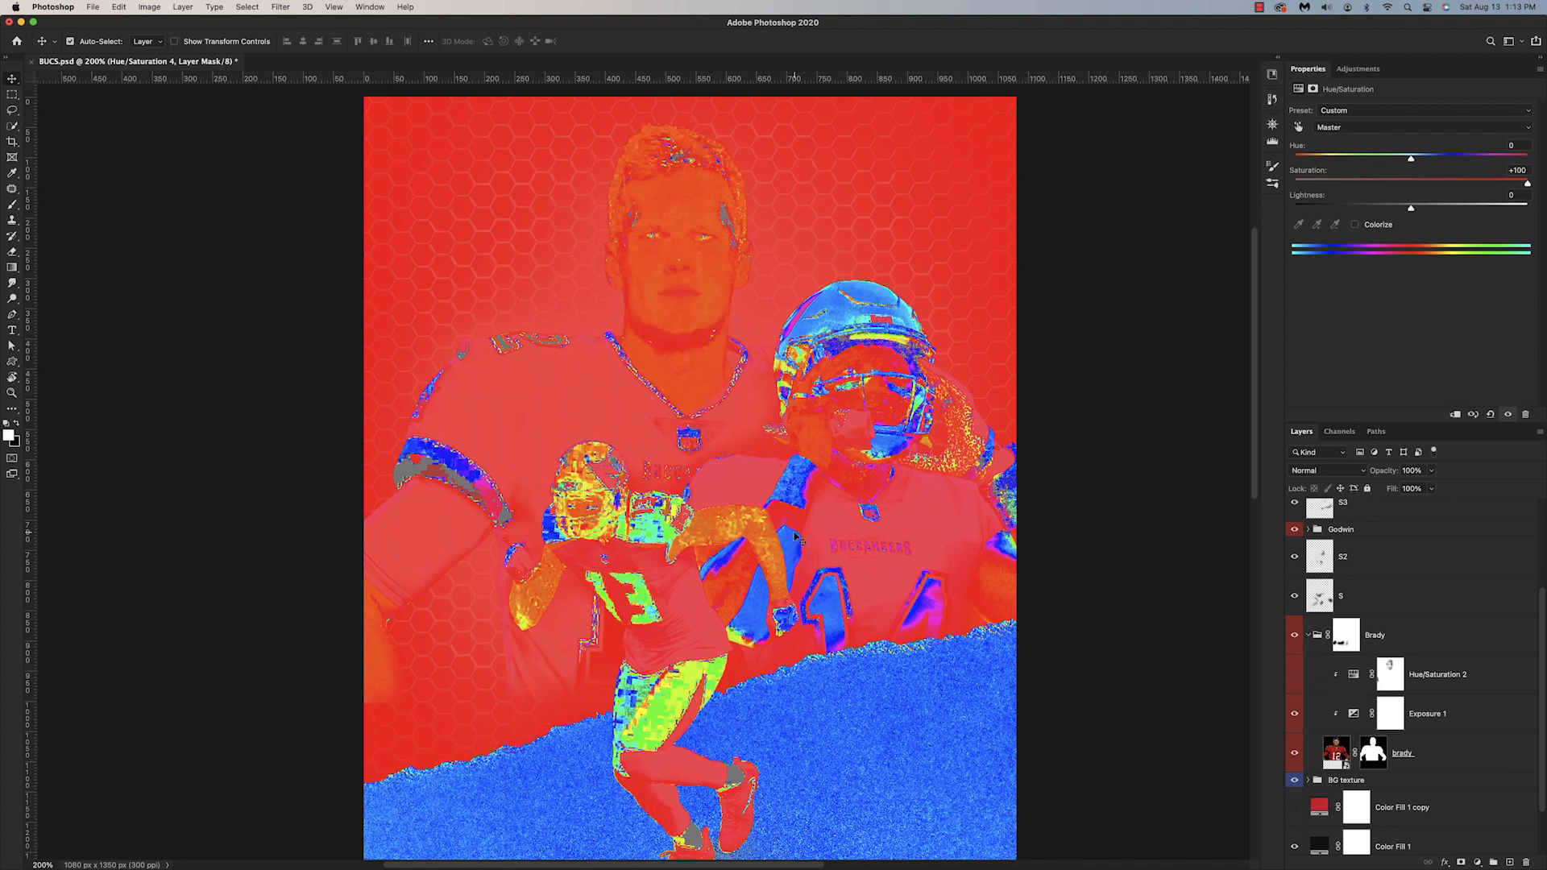
{"action": "left_click", "coordinate": [1295, 675]}
{"action": "left_click", "coordinate": [1296, 677]}
{"action": "left_click", "coordinate": [1296, 676]}
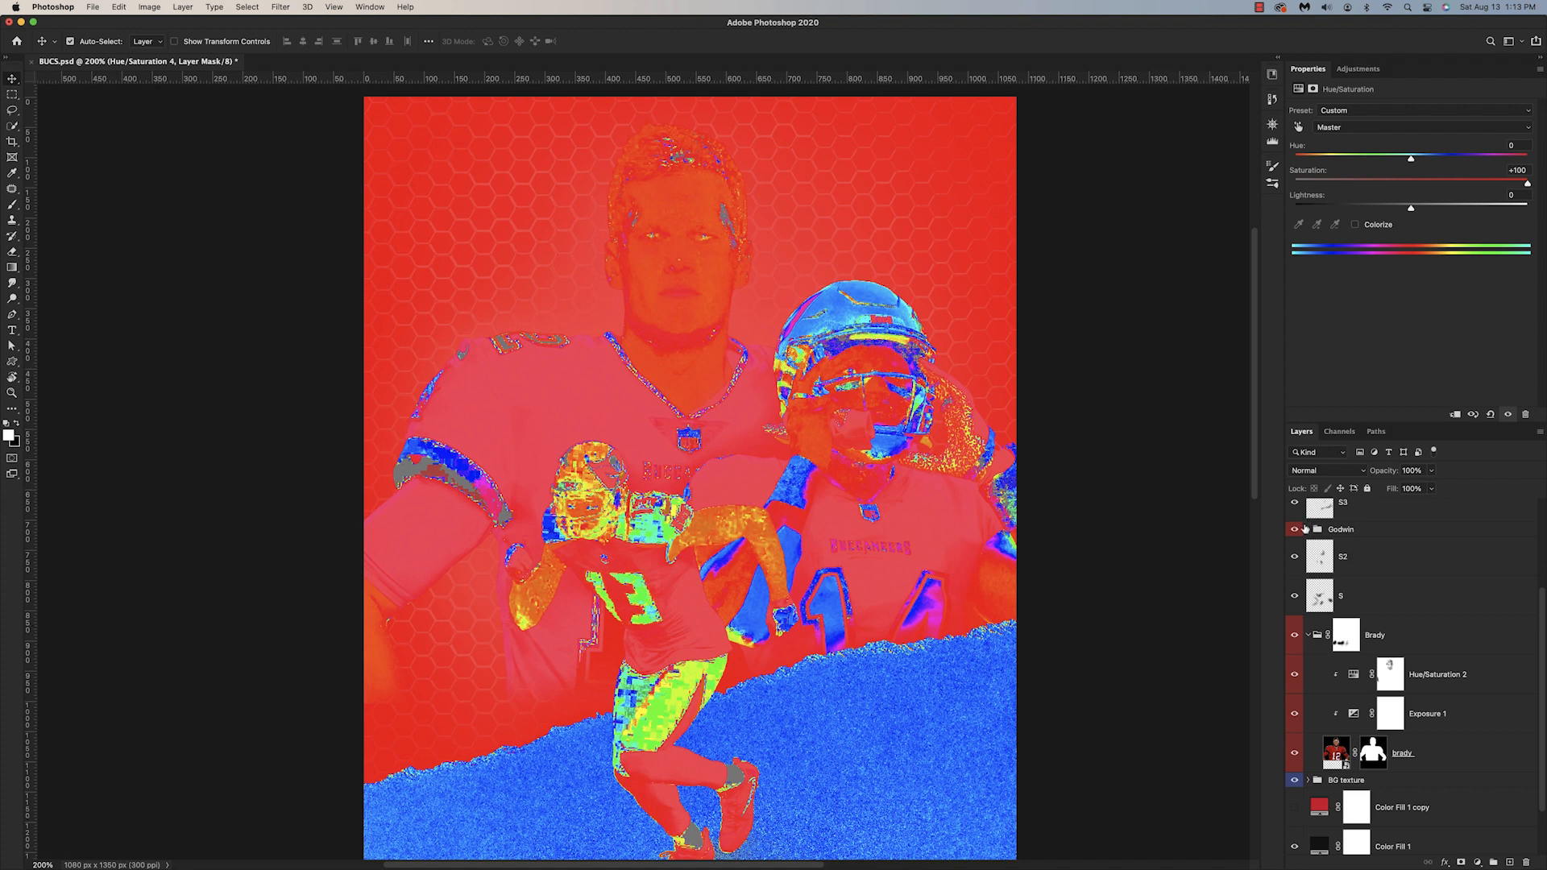
{"action": "left_click", "coordinate": [1312, 636]}
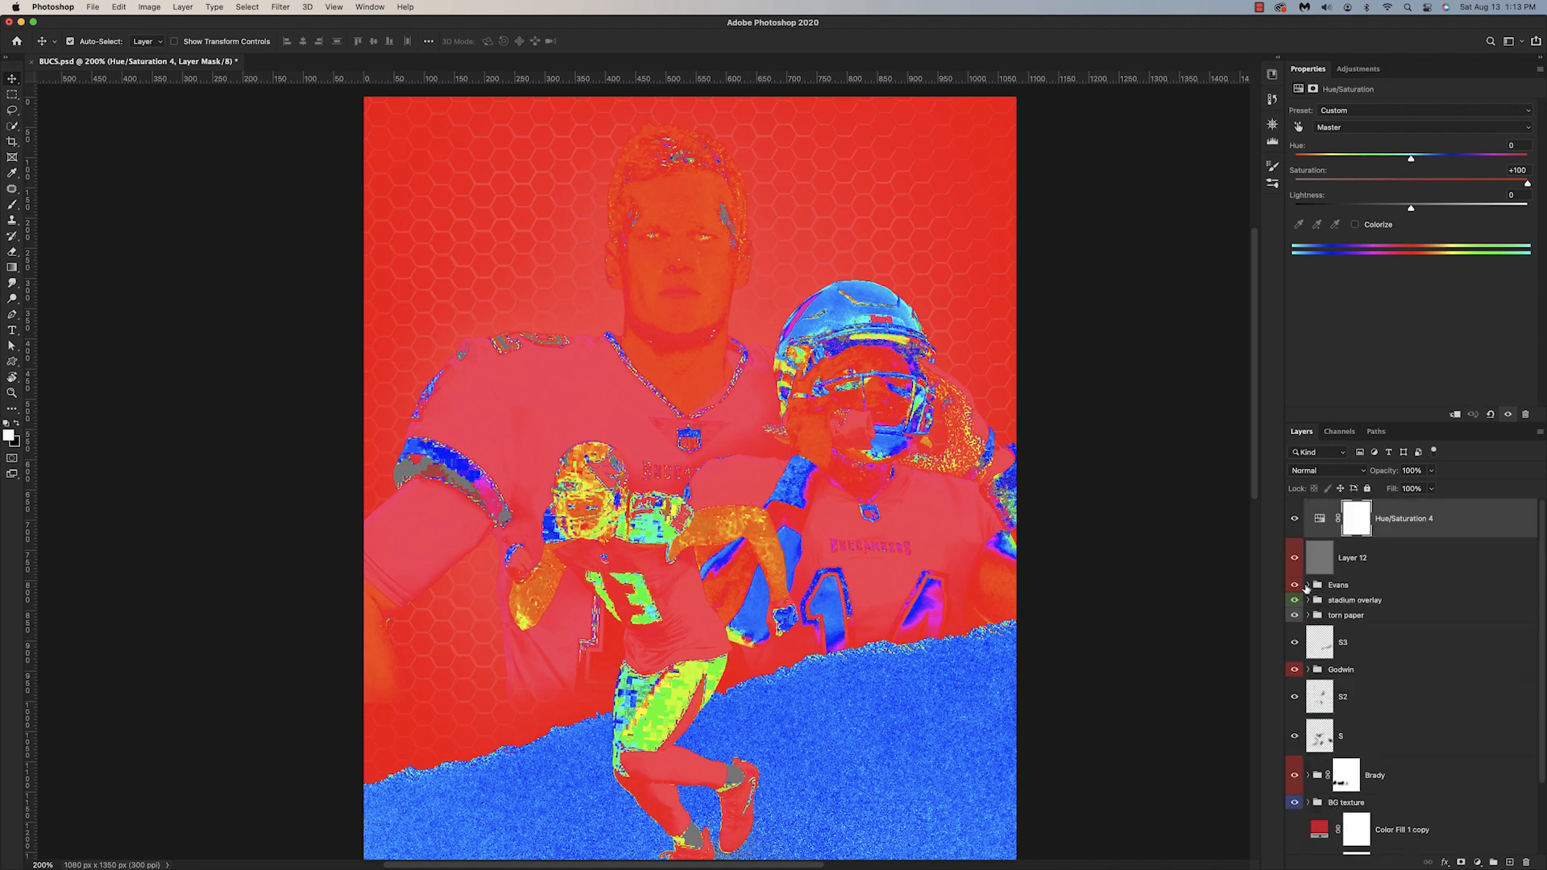
Step: Expand the Evans group and hide the gray layer and the saturation check adjustment above it
{"action": "left_click", "coordinate": [1308, 587]}
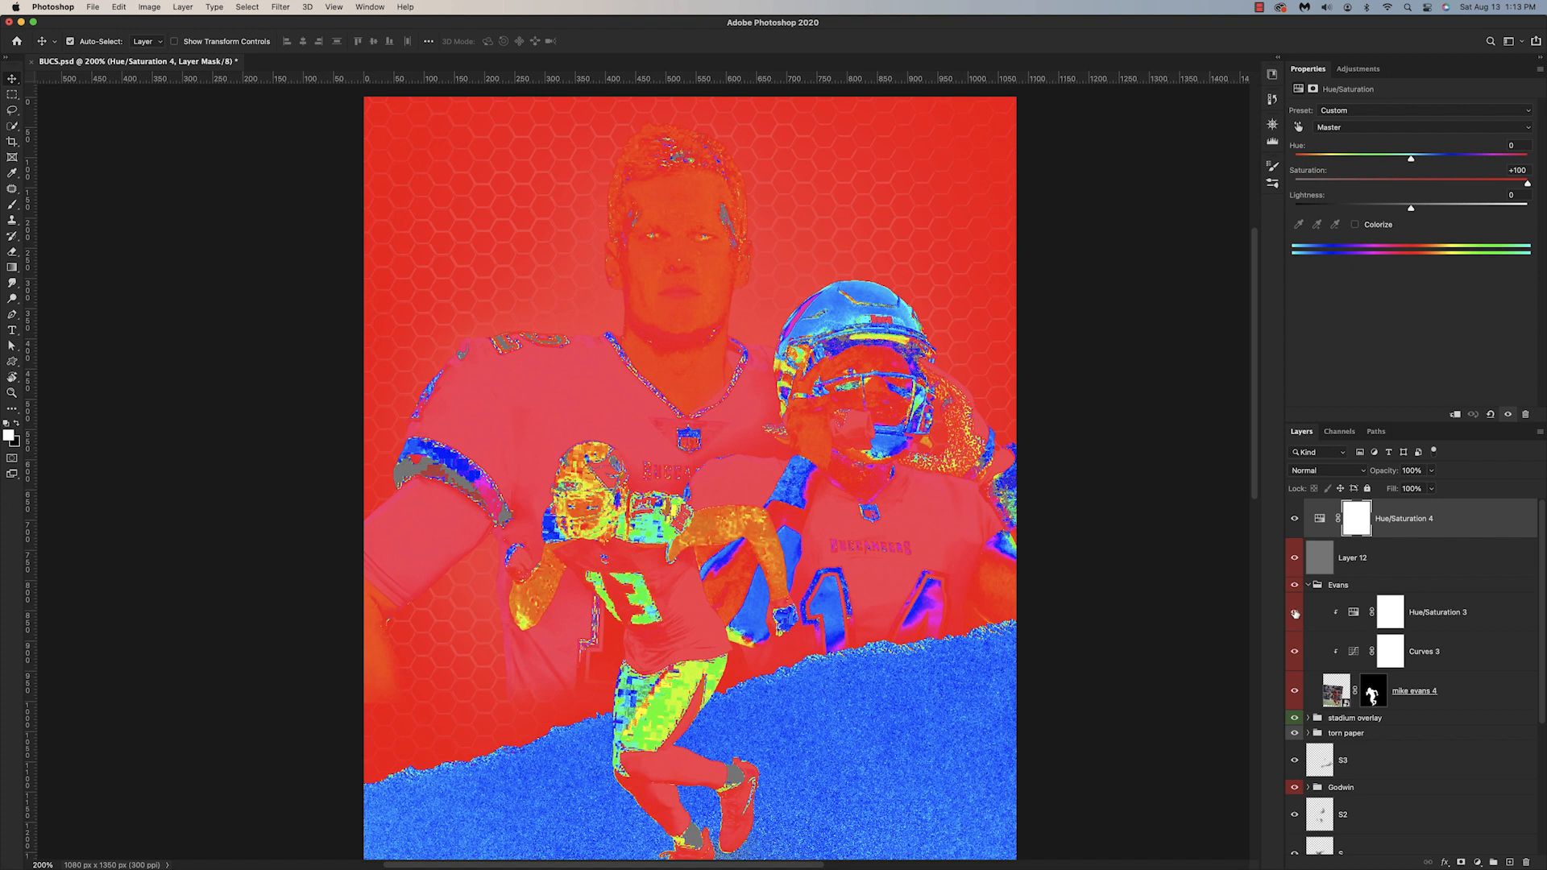
{"action": "left_click", "coordinate": [1294, 558]}
{"action": "left_click", "coordinate": [1295, 518]}
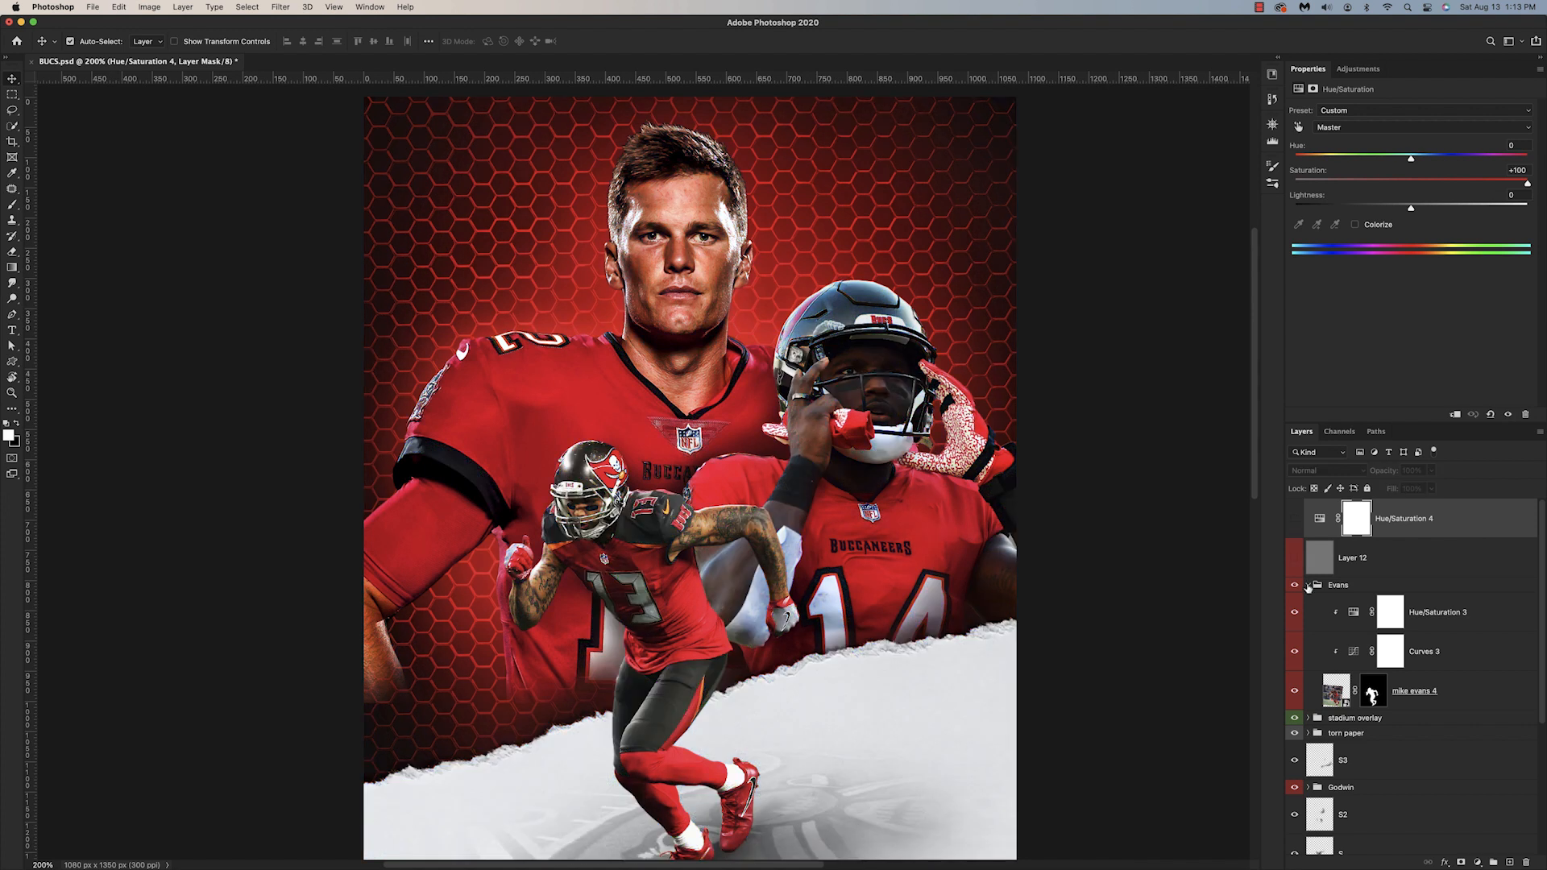
{"action": "left_click", "coordinate": [1308, 586]}
{"action": "left_click", "coordinate": [1308, 586]}
Step: Add a Curves adjustment clipped to the Evans cutout above its Hue/Saturation adjustment
{"action": "left_click", "coordinate": [1434, 616]}
{"action": "left_click", "coordinate": [1477, 862]}
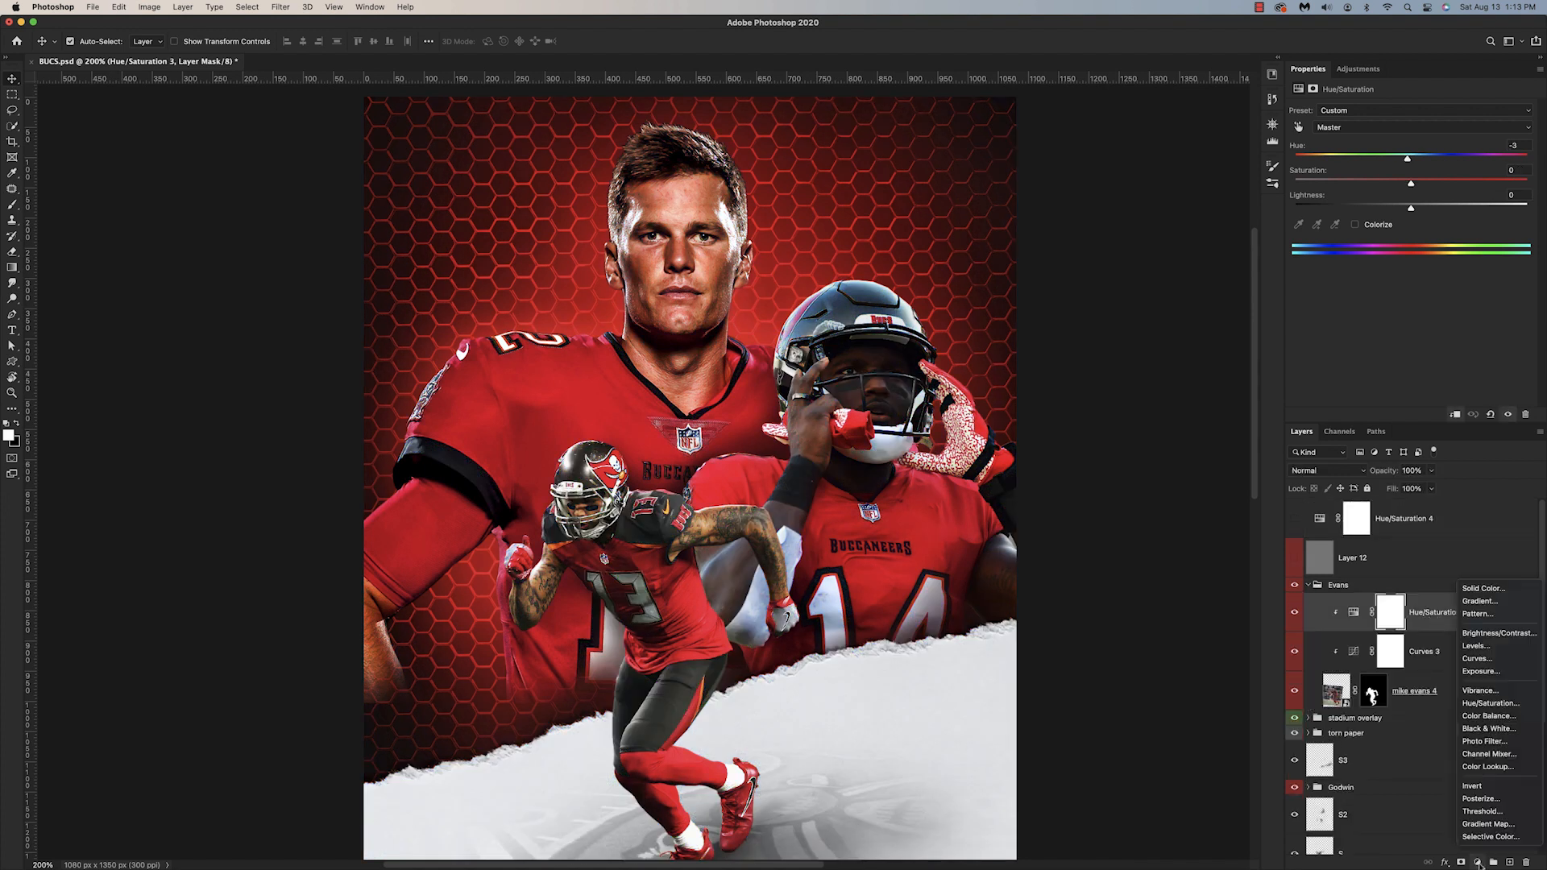
{"action": "left_click", "coordinate": [1478, 658]}
{"action": "left_click", "coordinate": [1326, 632], "text": "alt"}
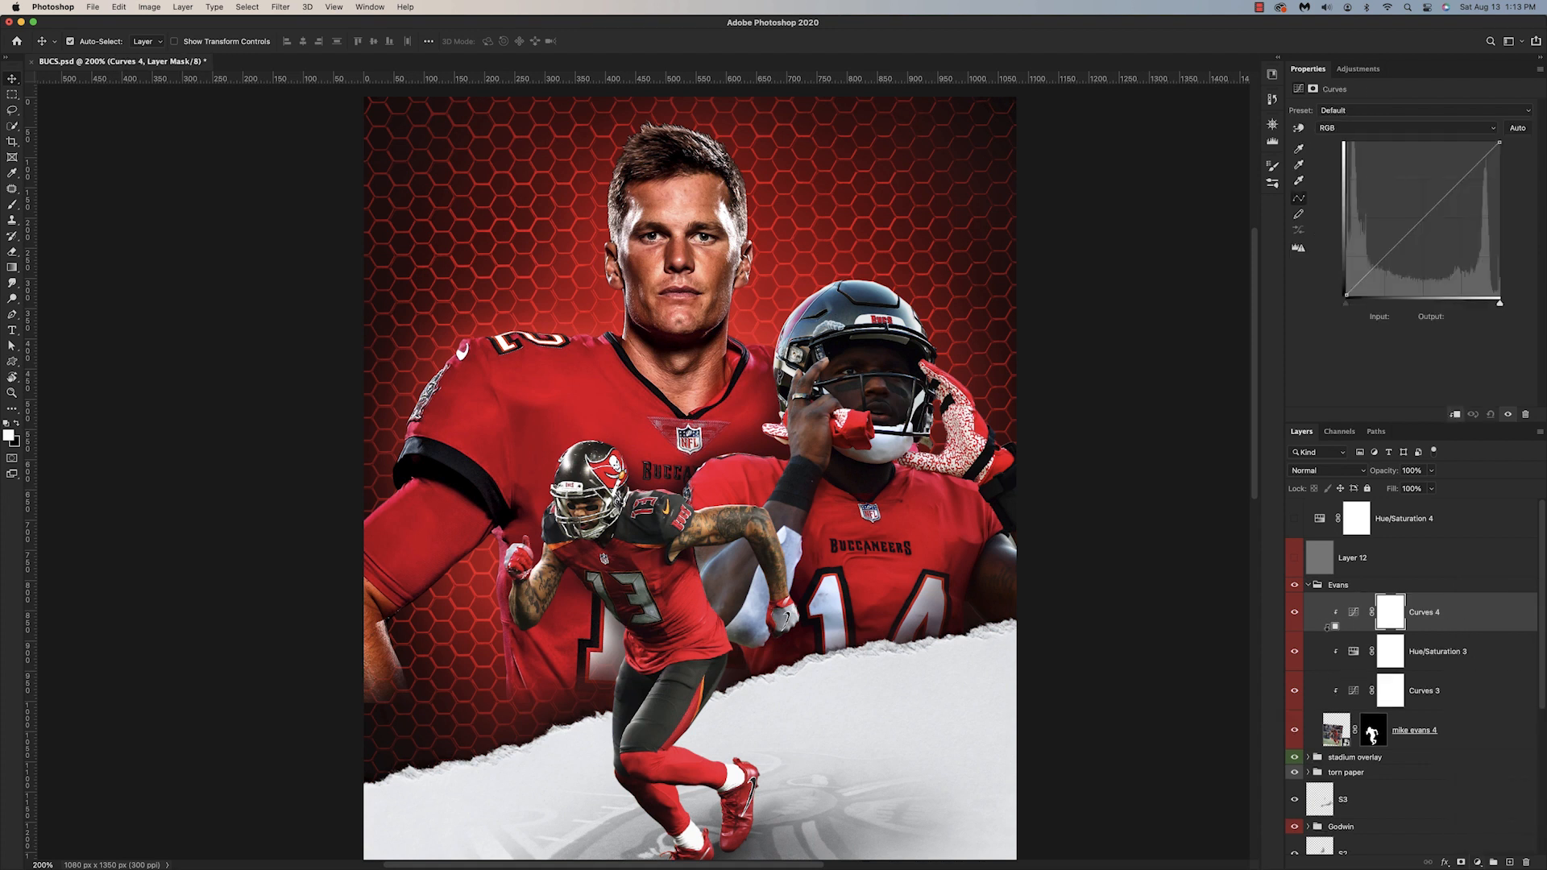
Step: Lower the green channel's midpoint in Evans's new Curves to input 132, output 122, and compare it on and off
{"action": "left_click", "coordinate": [1362, 128]}
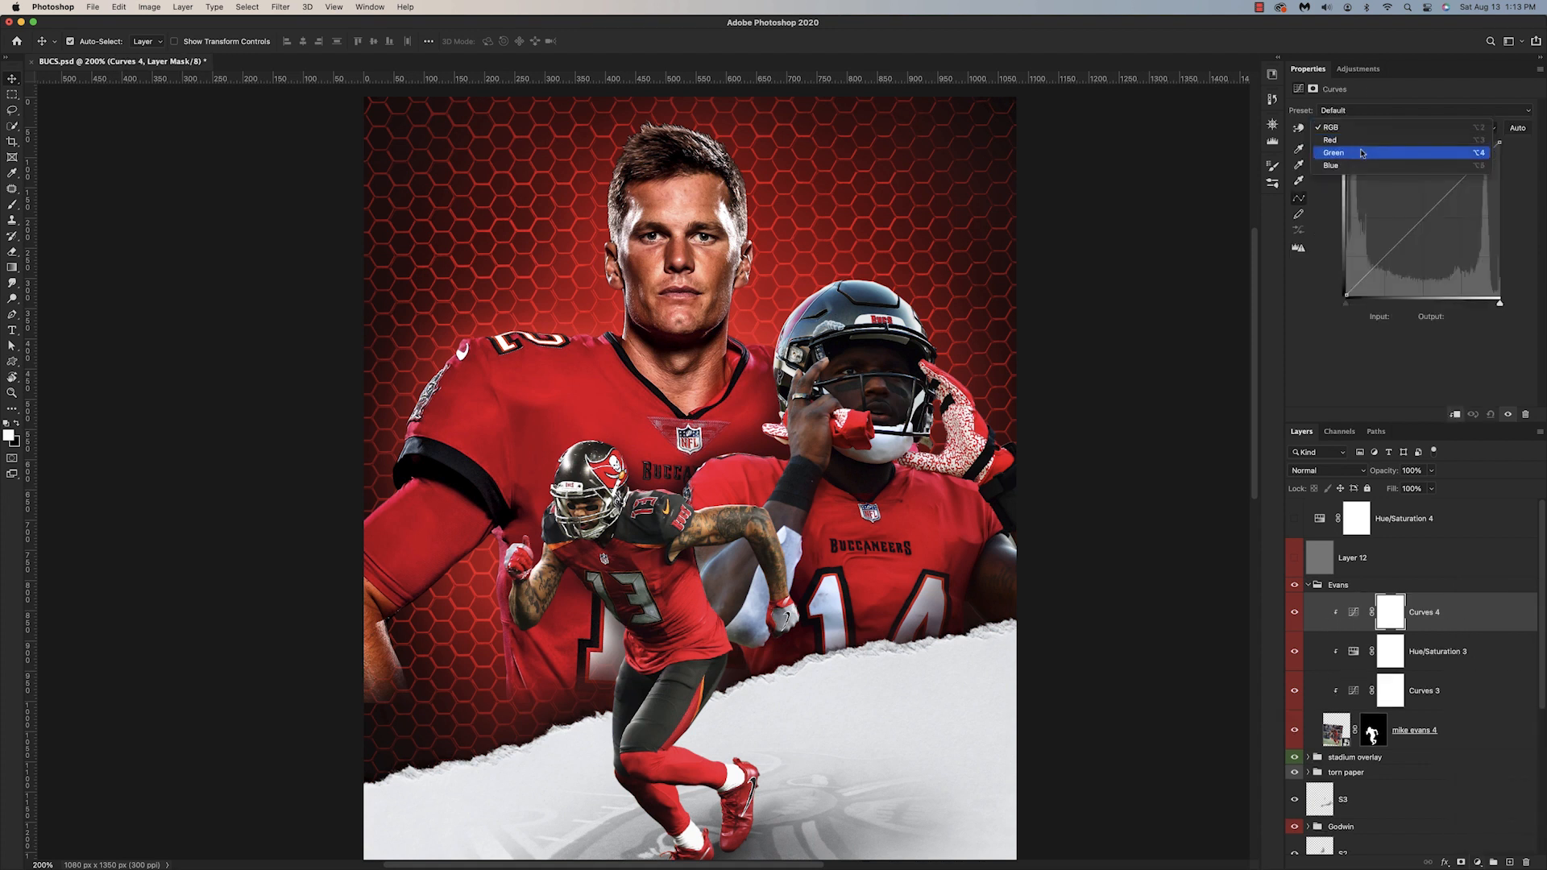
{"action": "left_click", "coordinate": [1362, 153]}
{"action": "left_click", "coordinate": [1423, 217]}
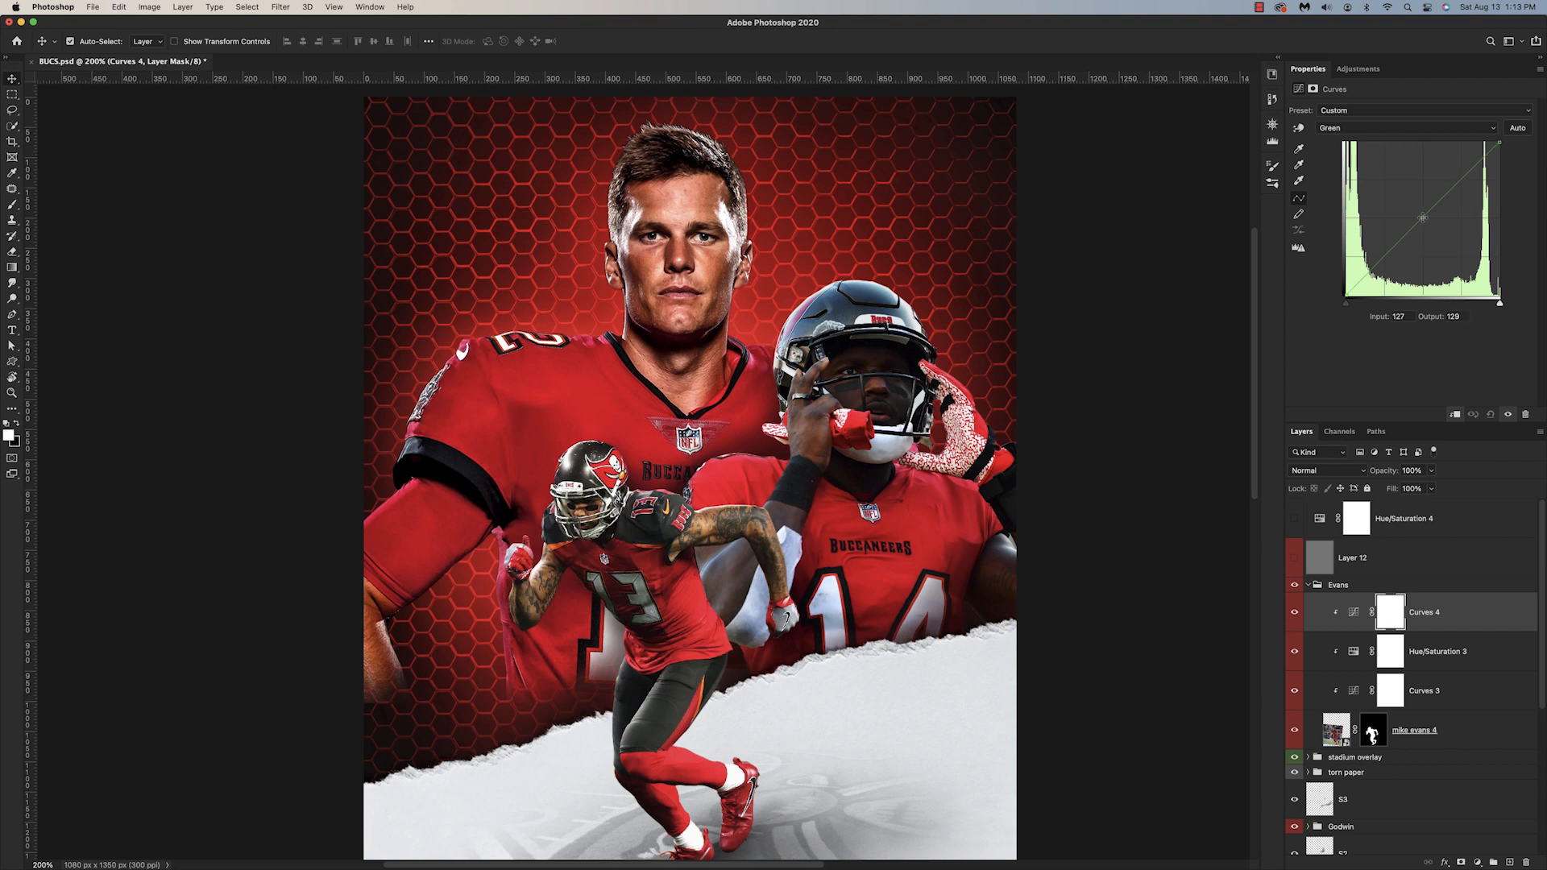
{"action": "left_click_drag", "start_coordinate": [1423, 218], "coordinate": [1426, 220]}
{"action": "left_click", "coordinate": [1295, 614]}
{"action": "left_click", "coordinate": [1295, 615]}
Step: Show the gray and saturation check layers and compare Evans's green-channel Curves on and off beneath them
{"action": "left_click", "coordinate": [1295, 558]}
{"action": "left_click", "coordinate": [1295, 518]}
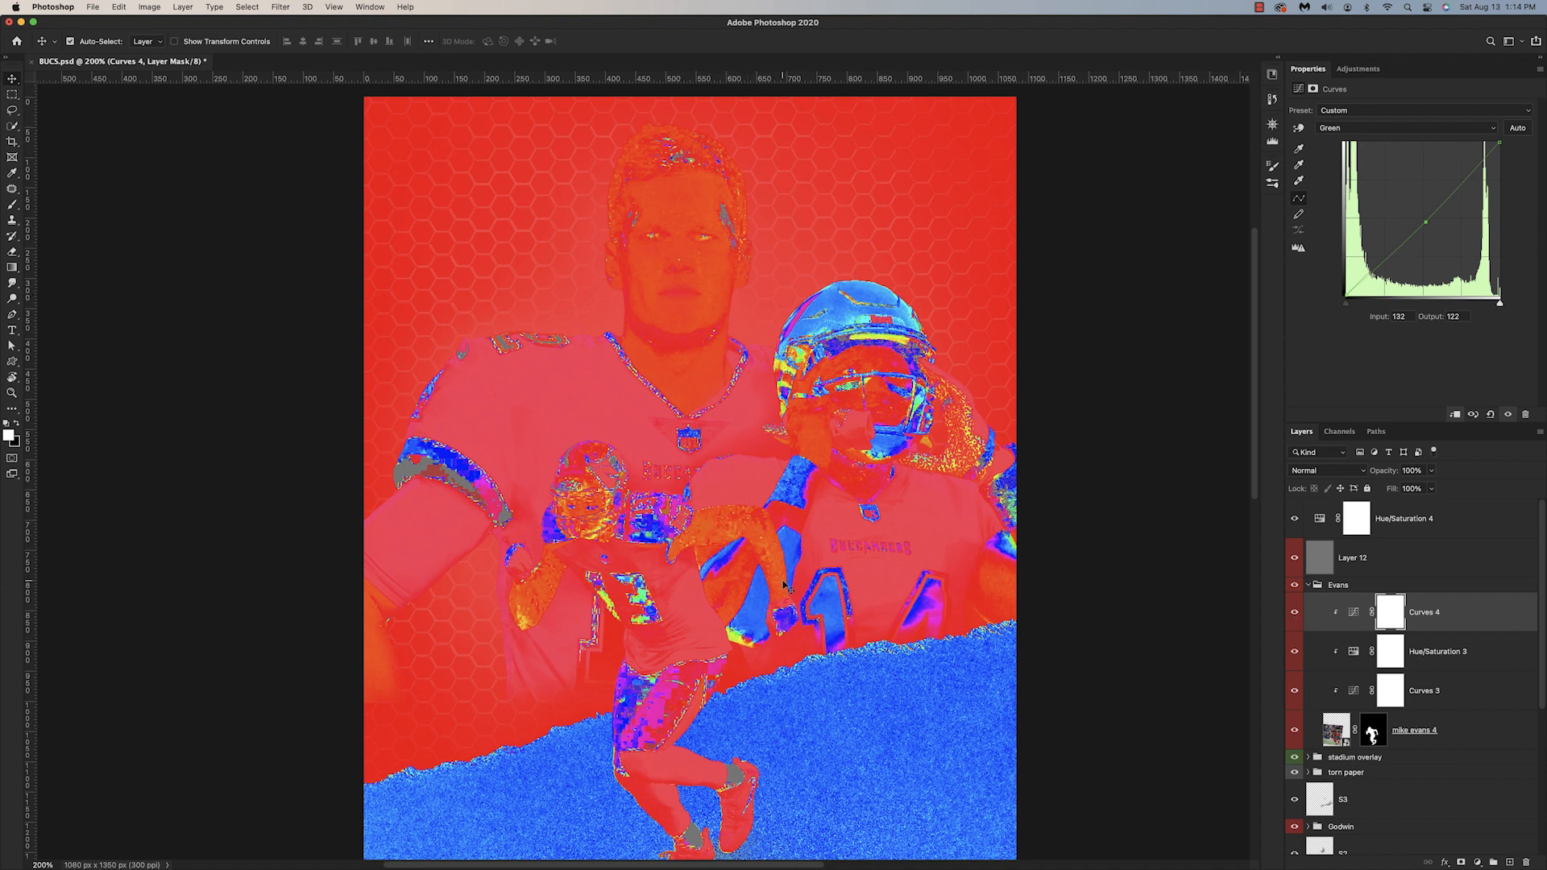
{"action": "left_click", "coordinate": [1296, 615]}
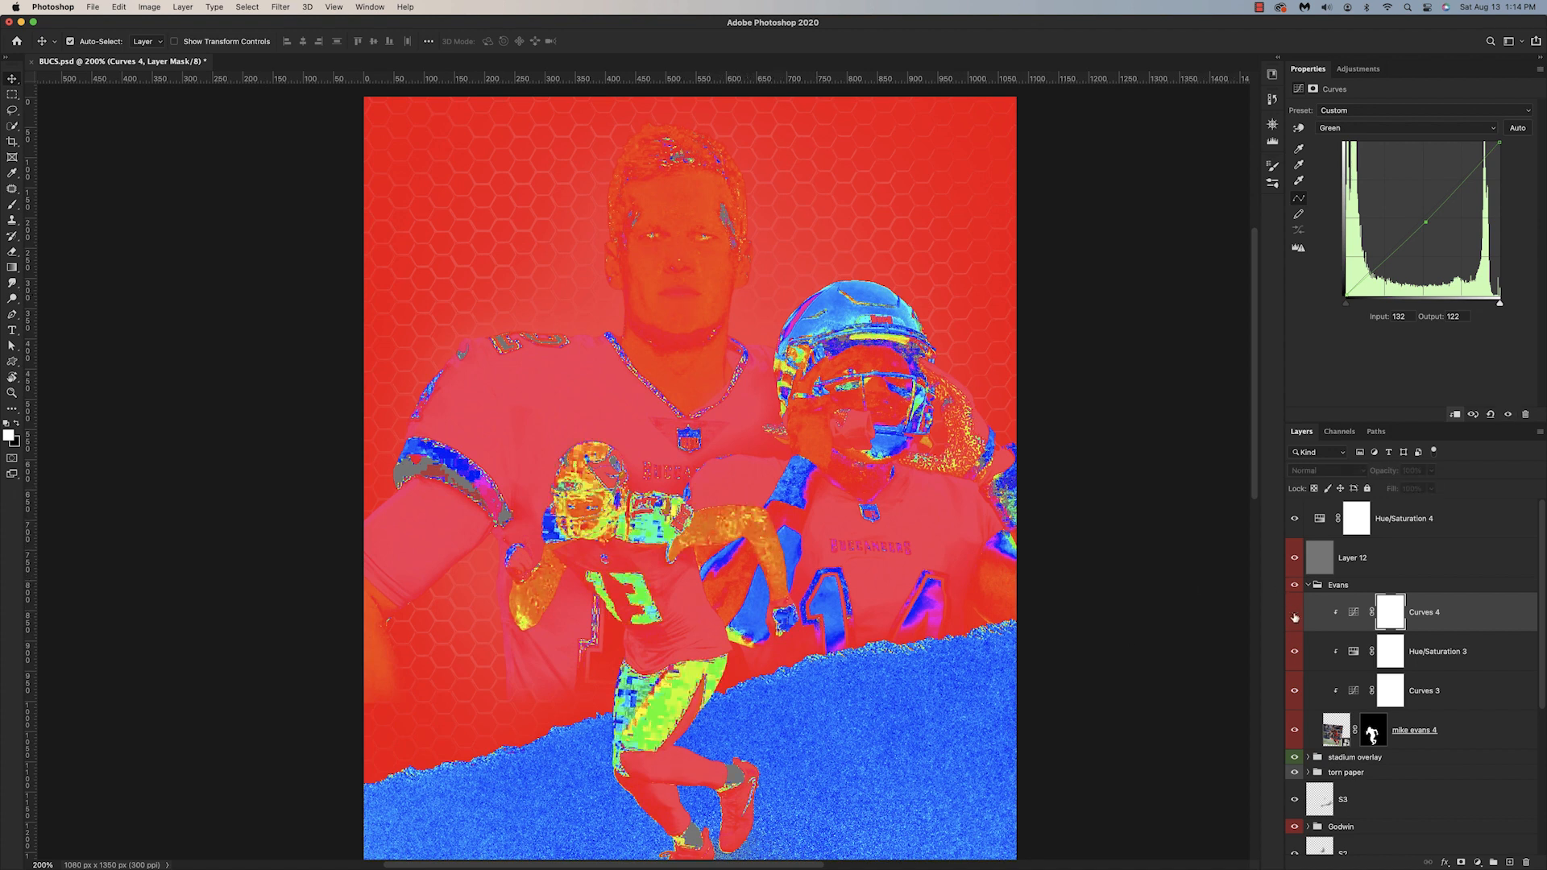
{"action": "left_click", "coordinate": [1295, 616]}
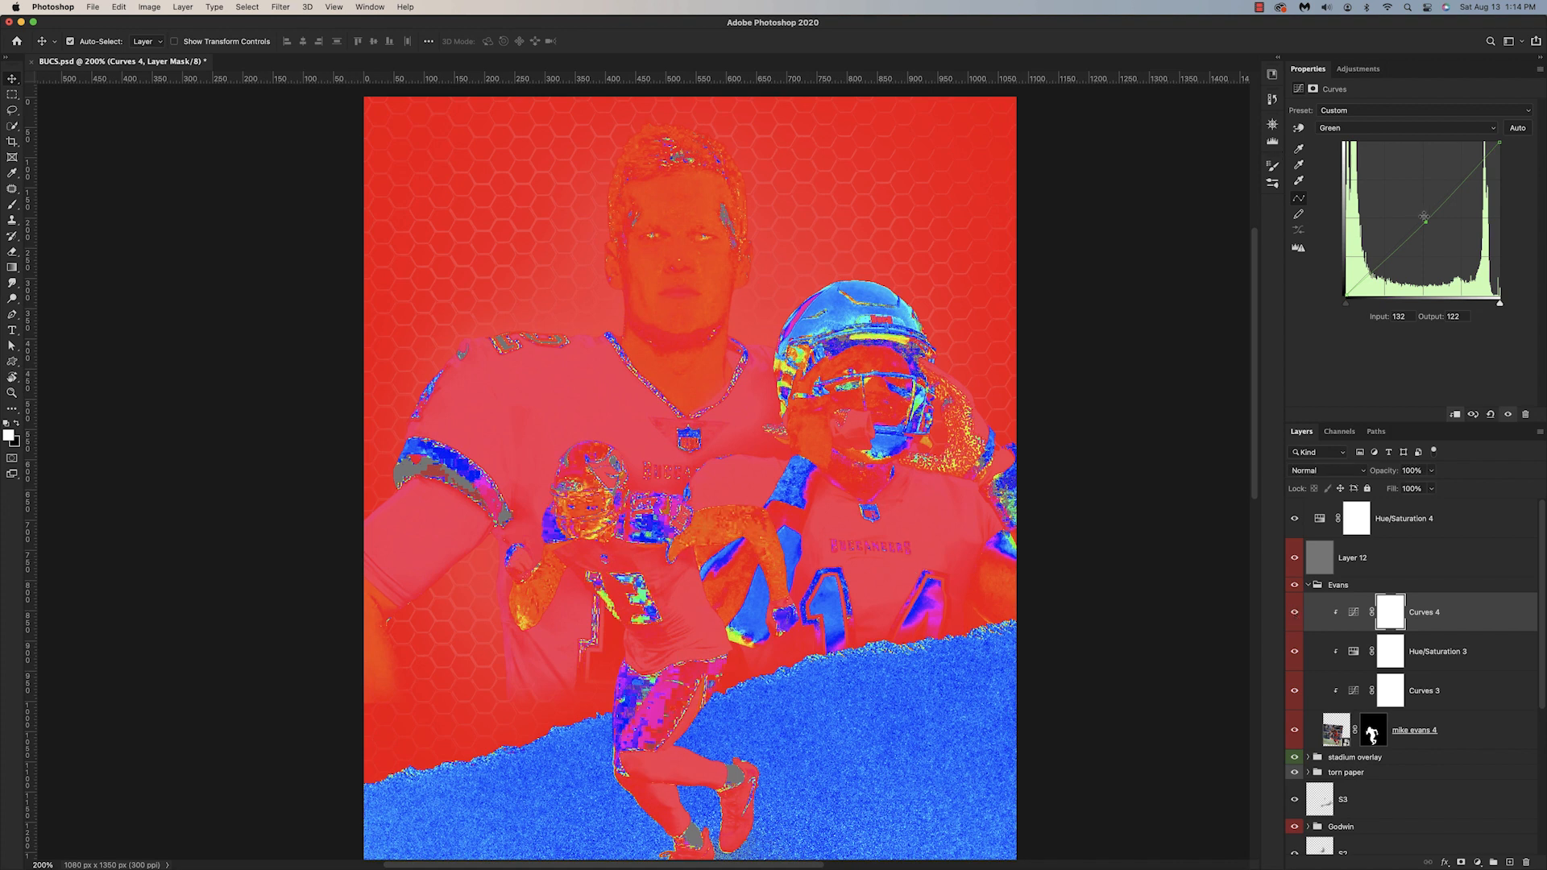
Step: Lower the green midpoint in Evans's Curves further to input 133, output 118, and hide the color-check layers
{"action": "left_click_drag", "start_coordinate": [1425, 223], "coordinate": [1428, 226]}
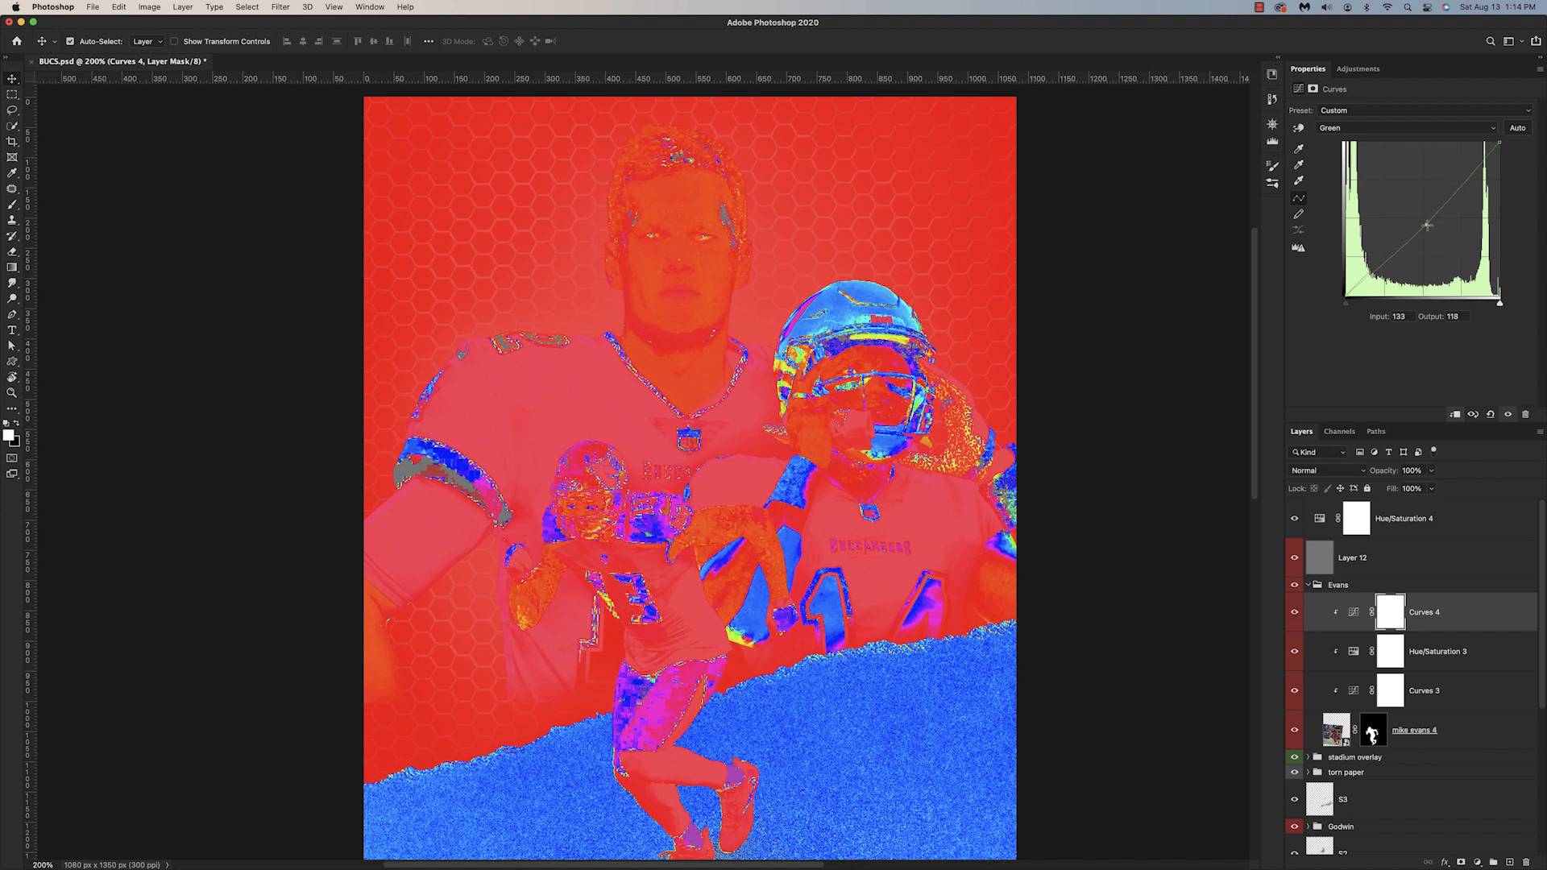
{"action": "left_click", "coordinate": [1295, 519]}
{"action": "left_click_drag", "start_coordinate": [588, 520], "coordinate": [747, 494]}
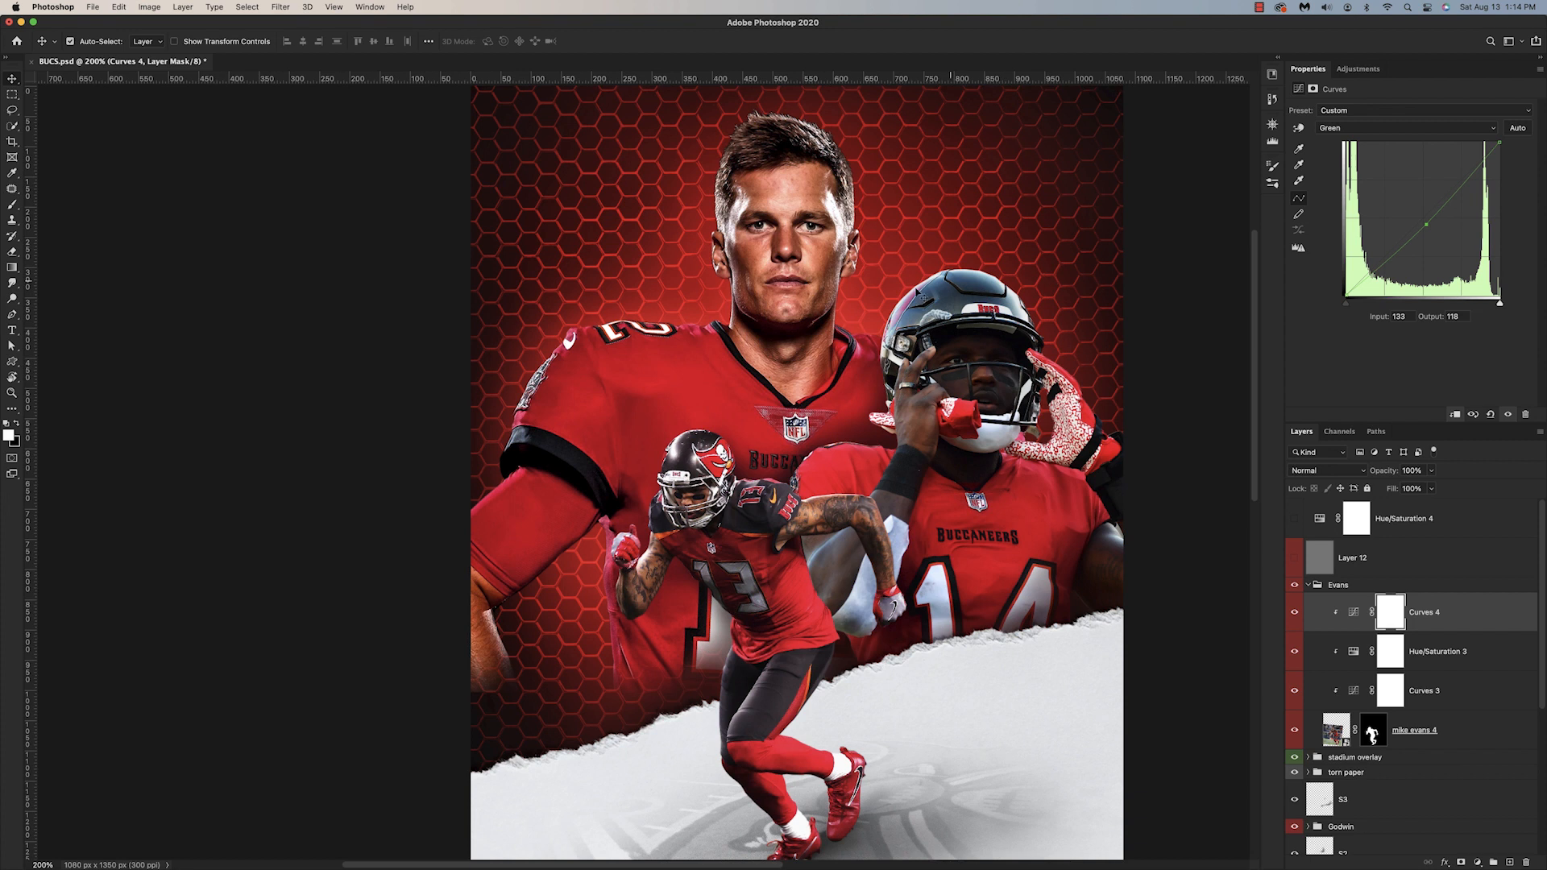
Step: Turn both color-check layers on to examine the color casts across the three players, and hide them again
{"action": "left_click", "coordinate": [1295, 558]}
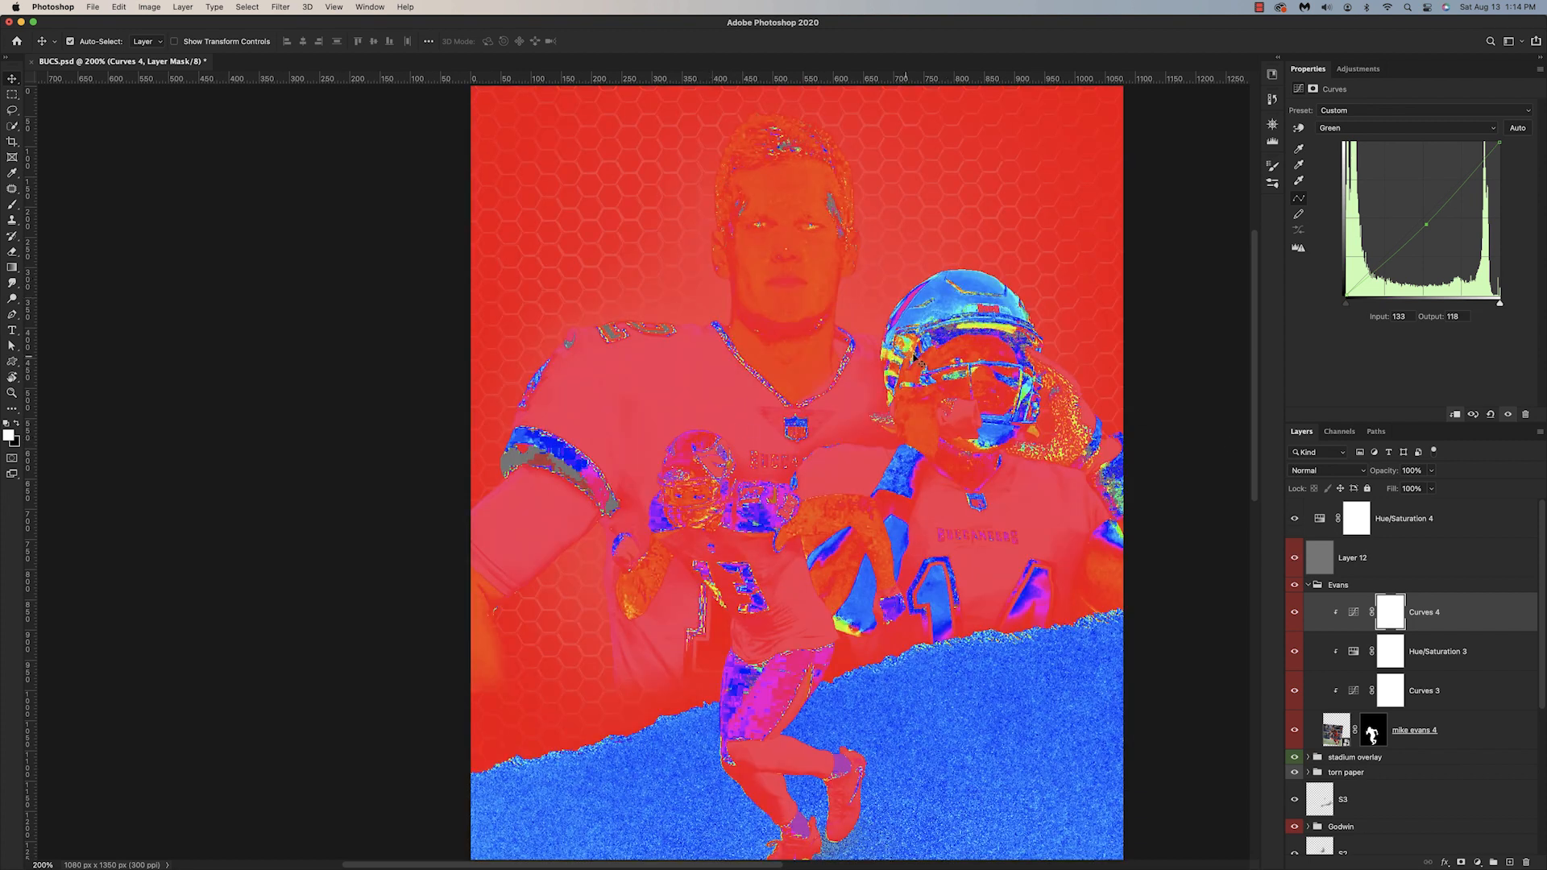
{"action": "left_click", "coordinate": [1295, 518]}
{"action": "left_click", "coordinate": [1295, 558]}
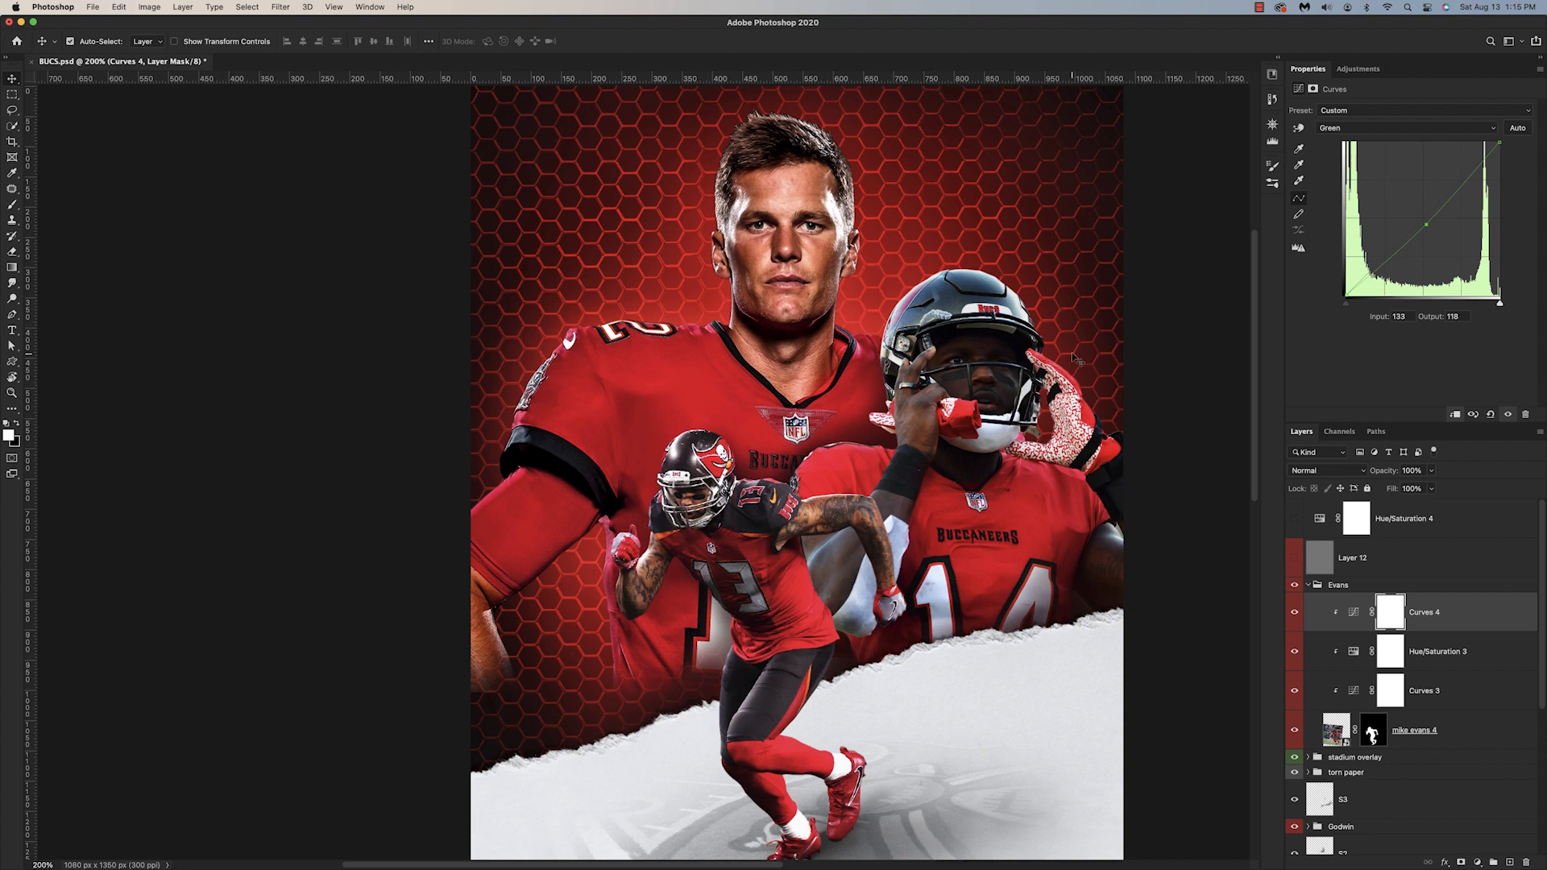
Step: Add a clipped Curves adjustment above Curves 2 in the Godwin group and rename it "helmet"
{"action": "scroll", "coordinate": [1359, 681], "scroll_direction": "down", "scroll_amount": 3}
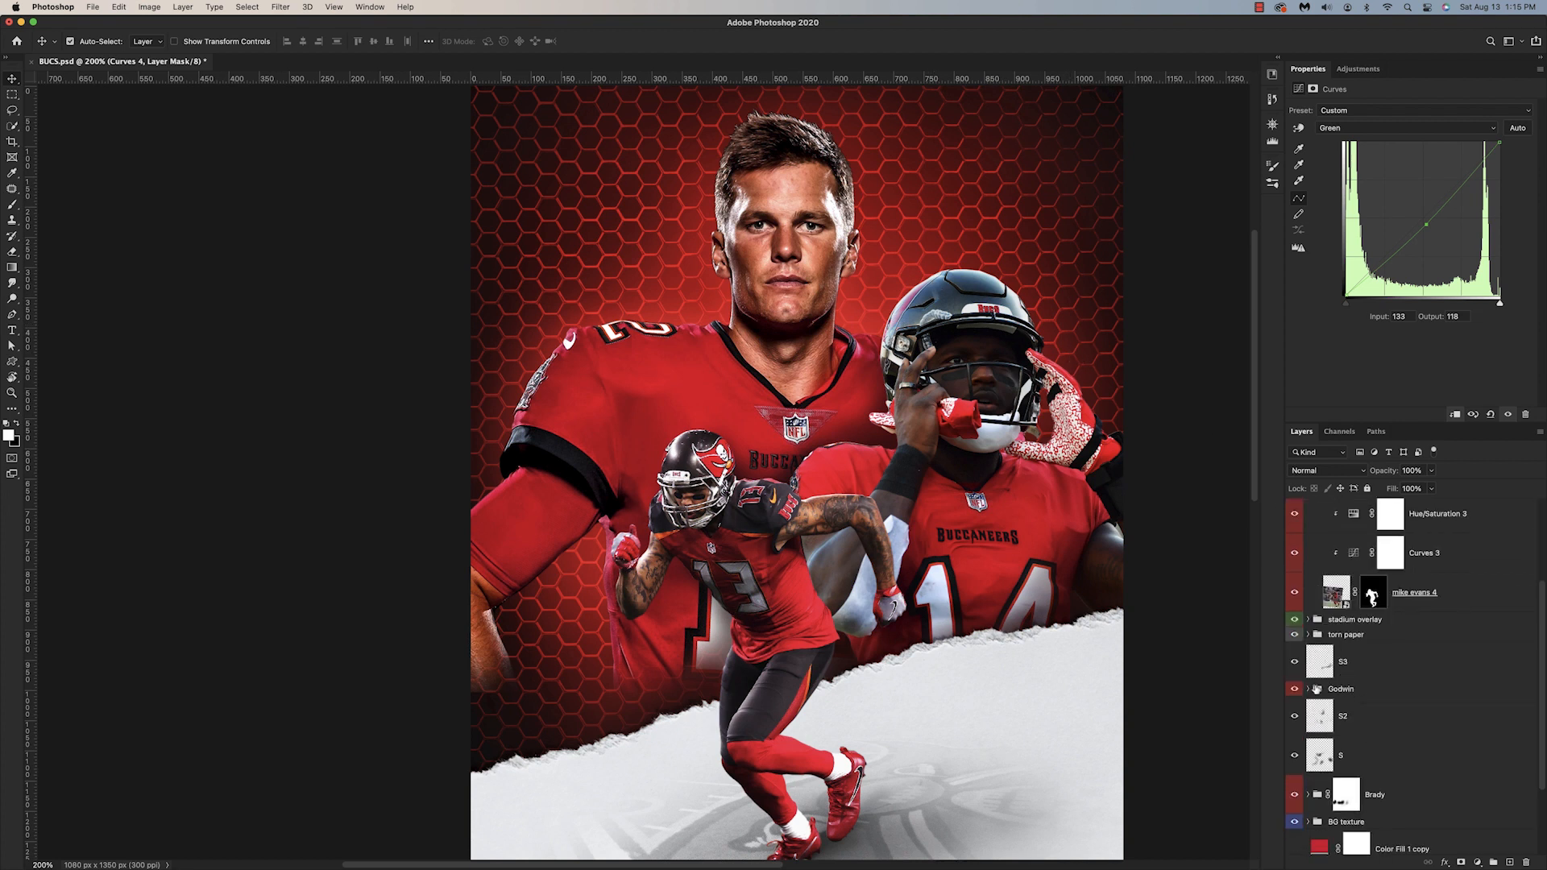
{"action": "left_click", "coordinate": [1309, 689]}
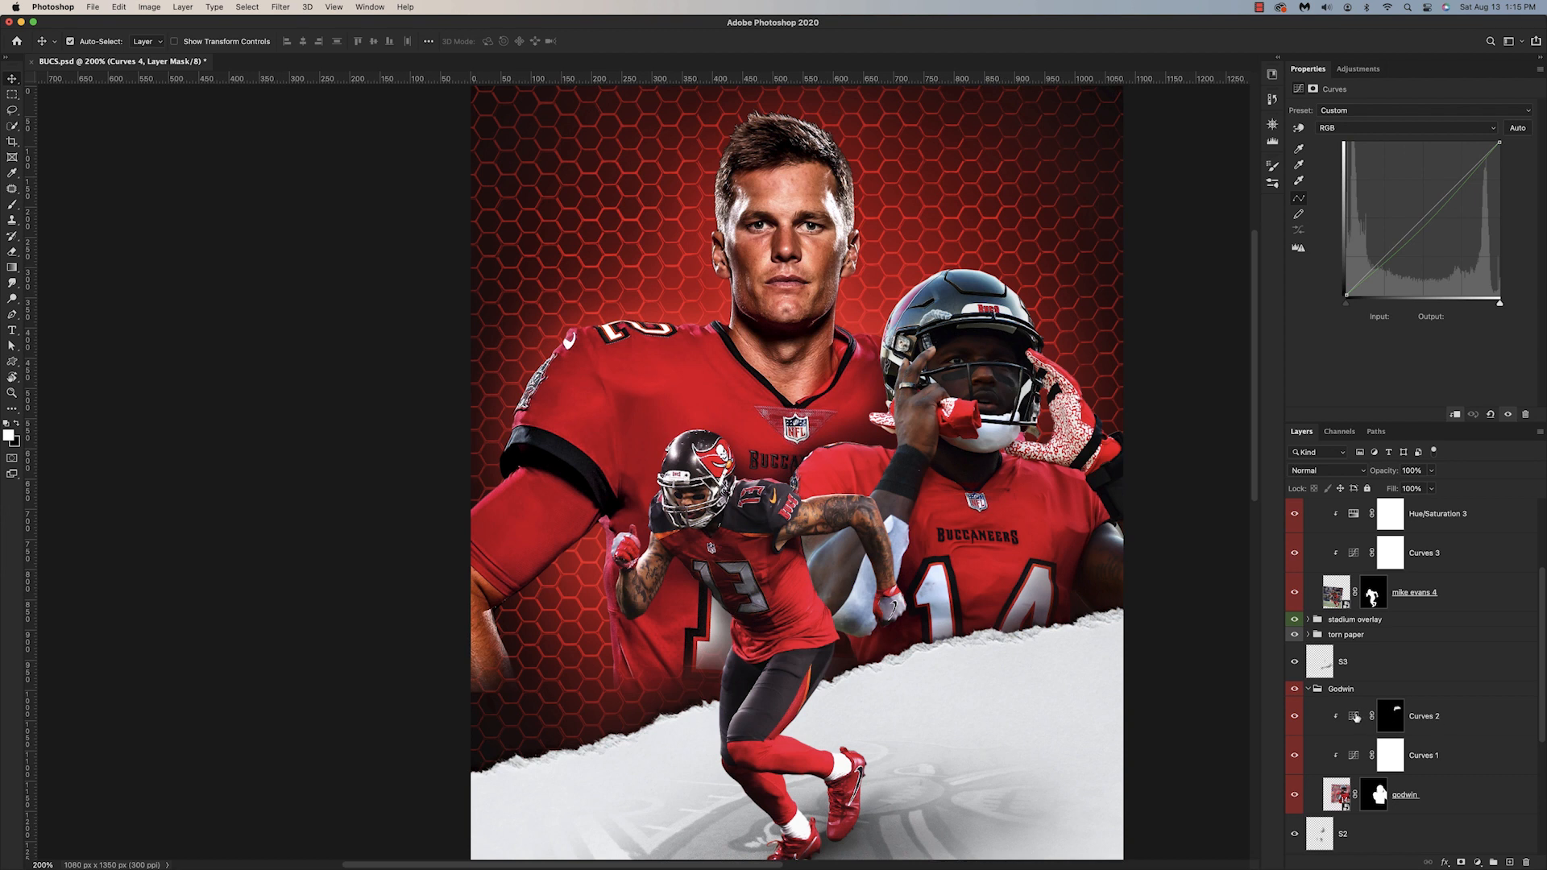
{"action": "left_click", "coordinate": [1356, 717]}
{"action": "left_click", "coordinate": [1477, 863]}
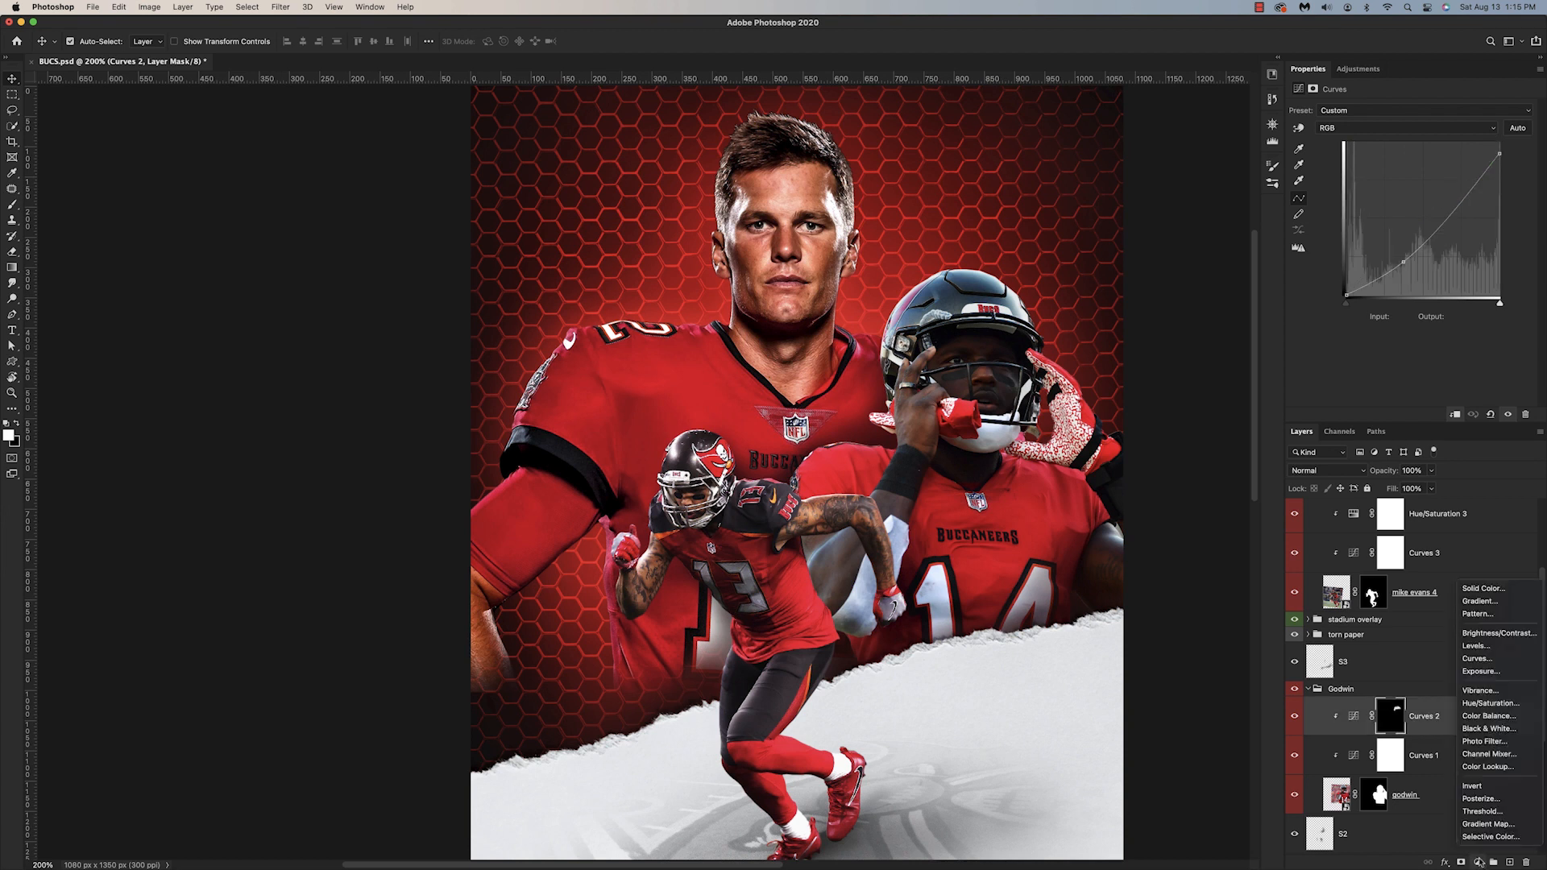
{"action": "left_click", "coordinate": [1477, 658]}
{"action": "double_click", "coordinate": [1431, 717]}
{"action": "type", "text": "helmet"}
{"action": "key", "text": "Return"}
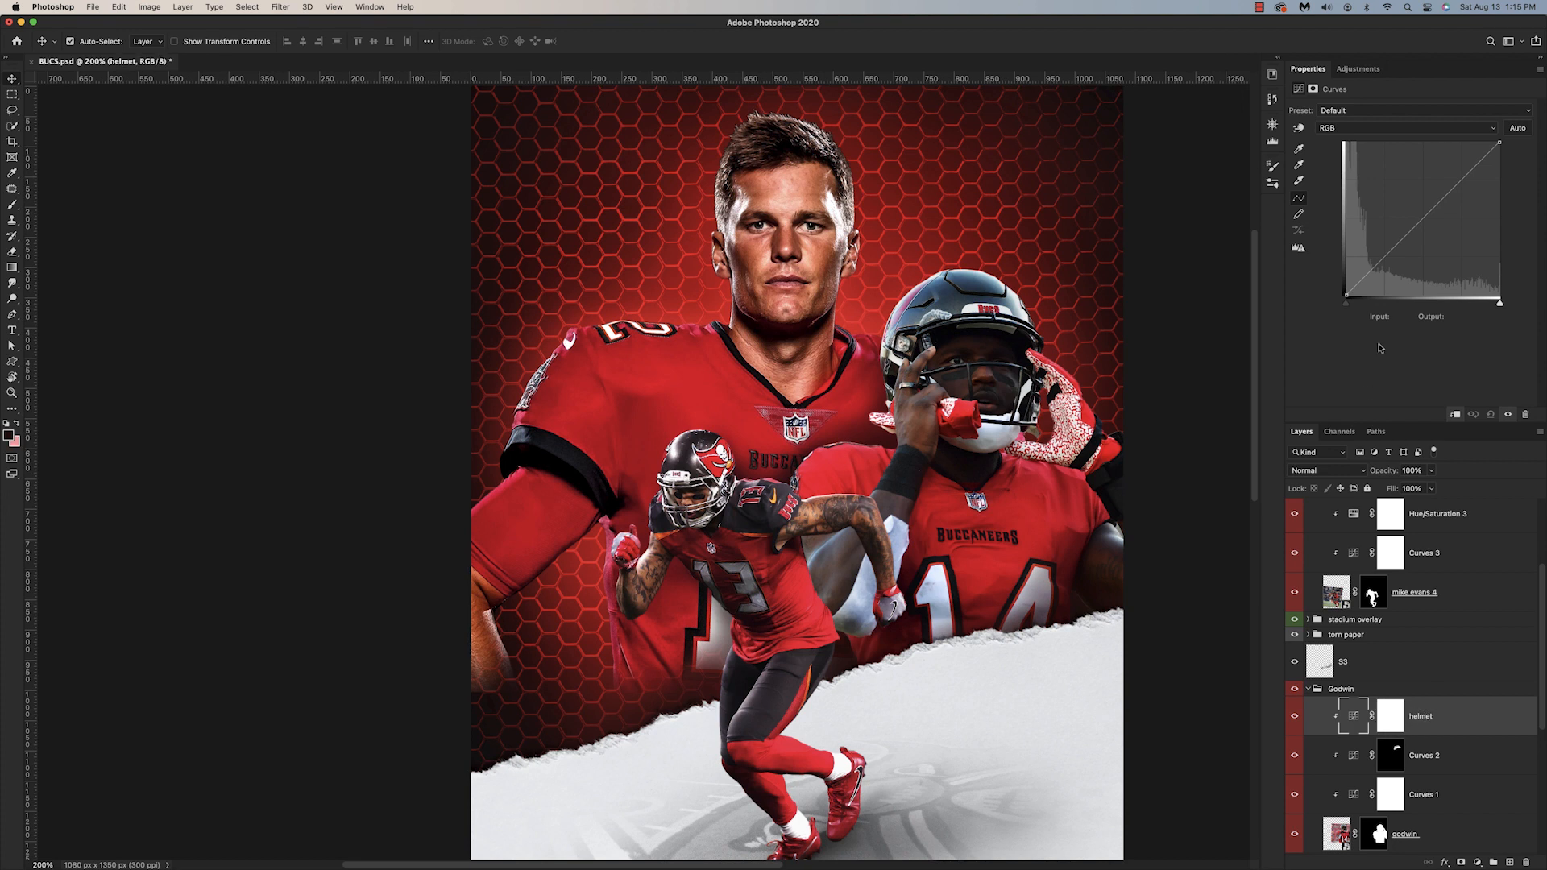
Step: Lower the green channel's midpoint in the helmet Curves to input 137, output 120
{"action": "left_click", "coordinate": [1357, 128]}
{"action": "left_click", "coordinate": [1356, 176]}
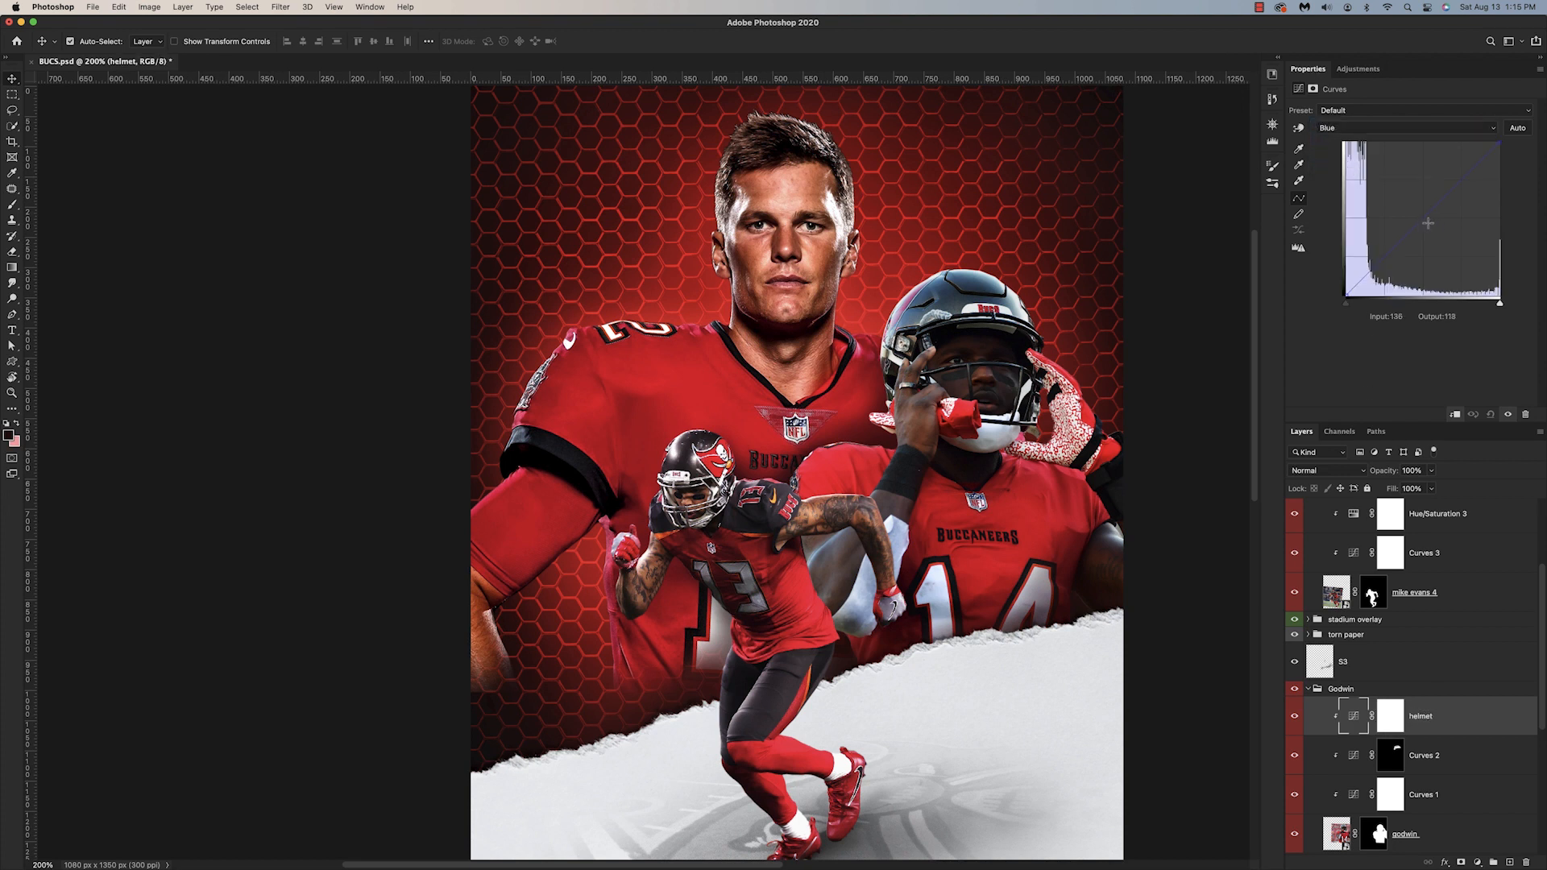
{"action": "left_click", "coordinate": [1366, 128]}
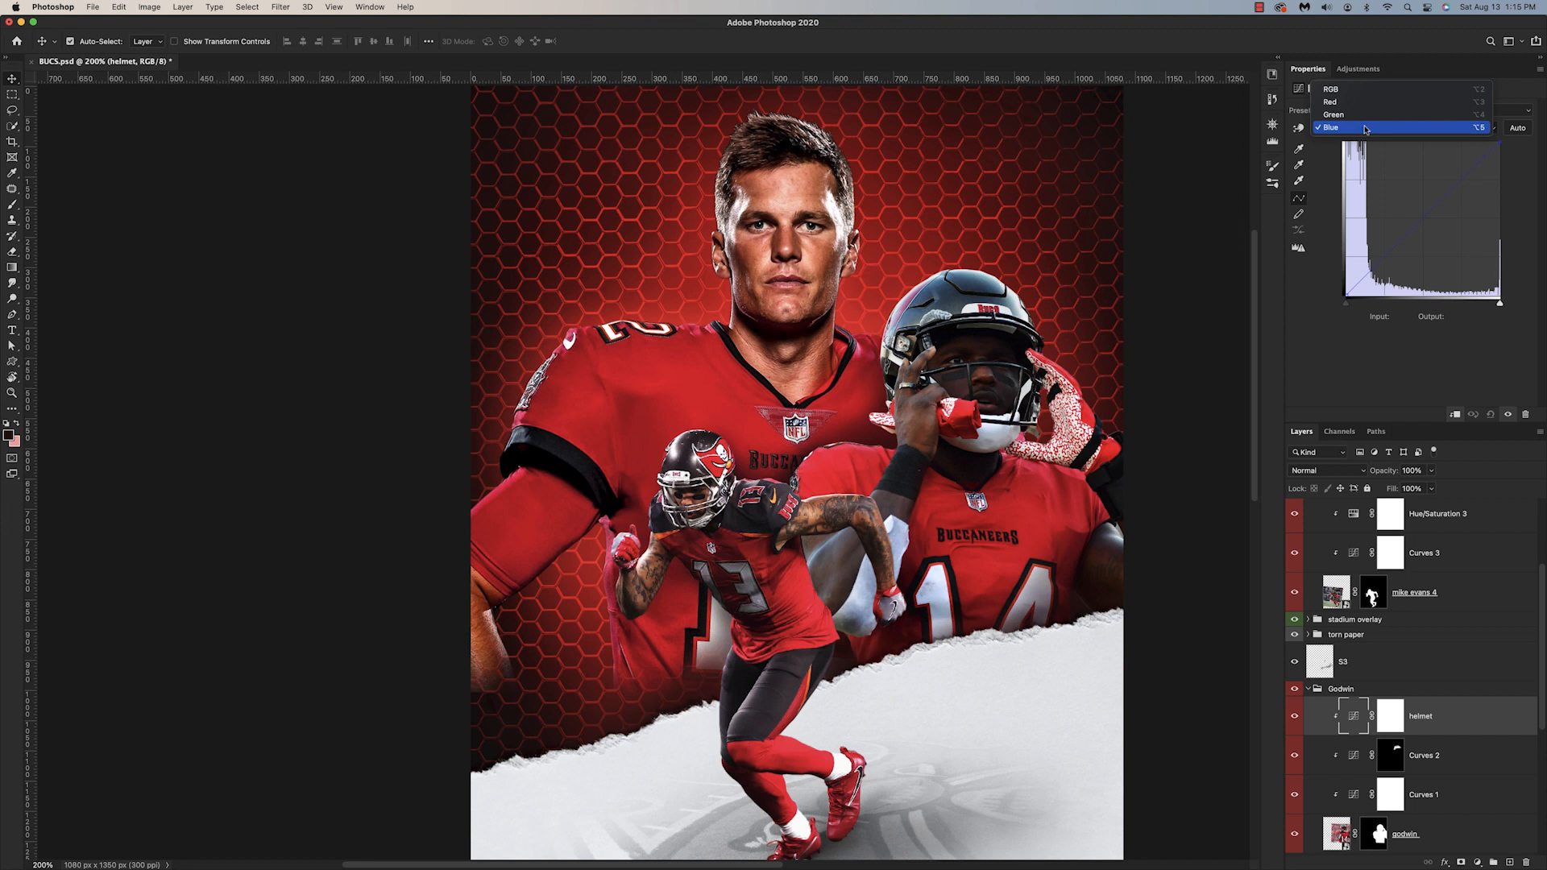
{"action": "left_click", "coordinate": [1366, 115]}
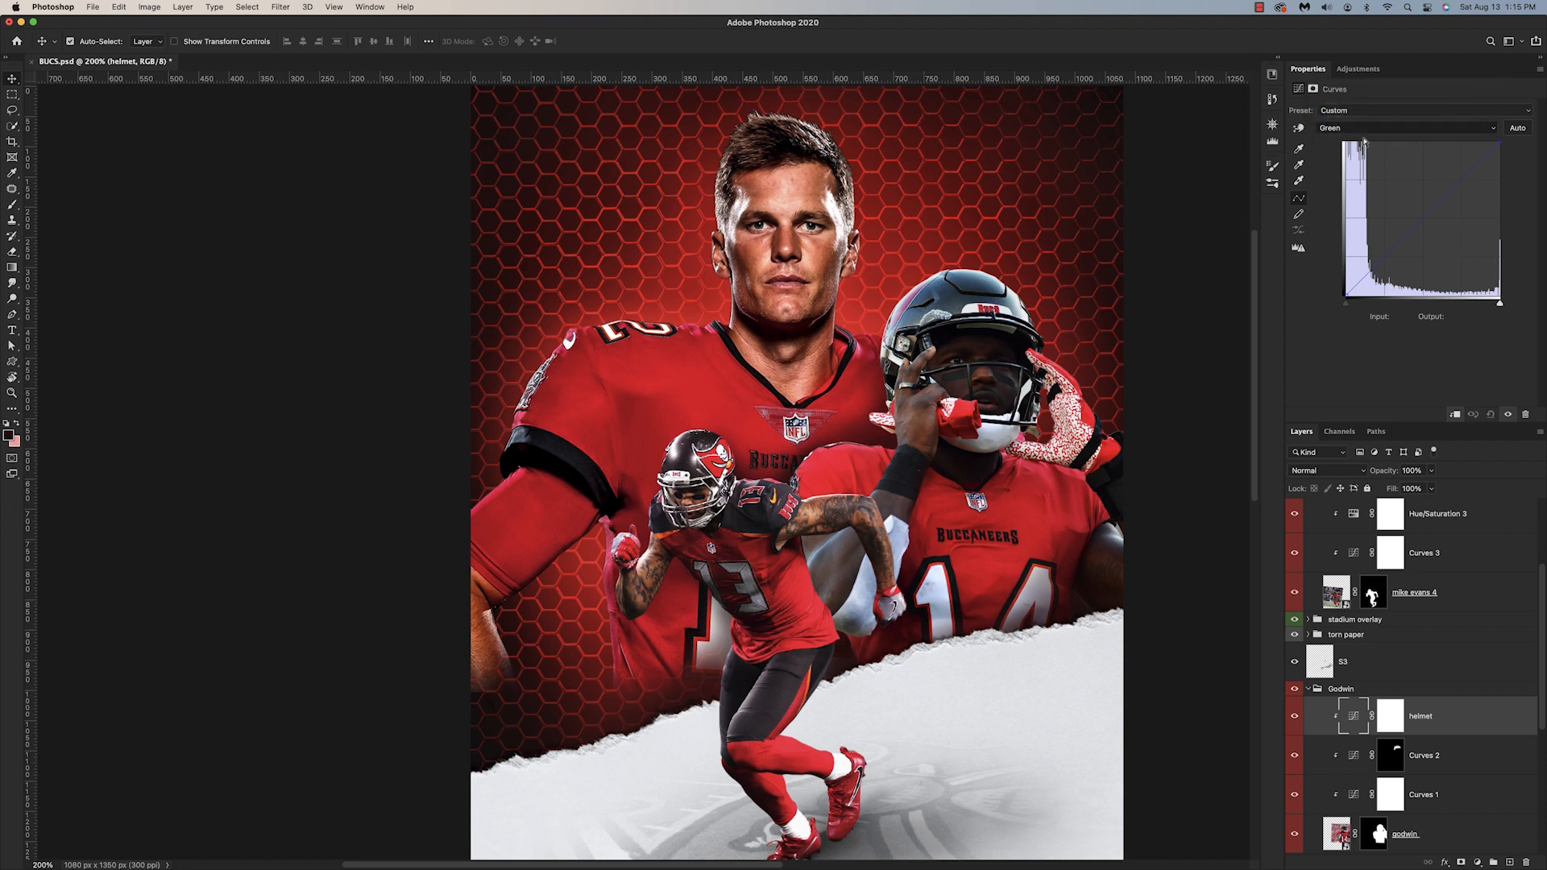
{"action": "left_click_drag", "start_coordinate": [1424, 218], "coordinate": [1429, 223]}
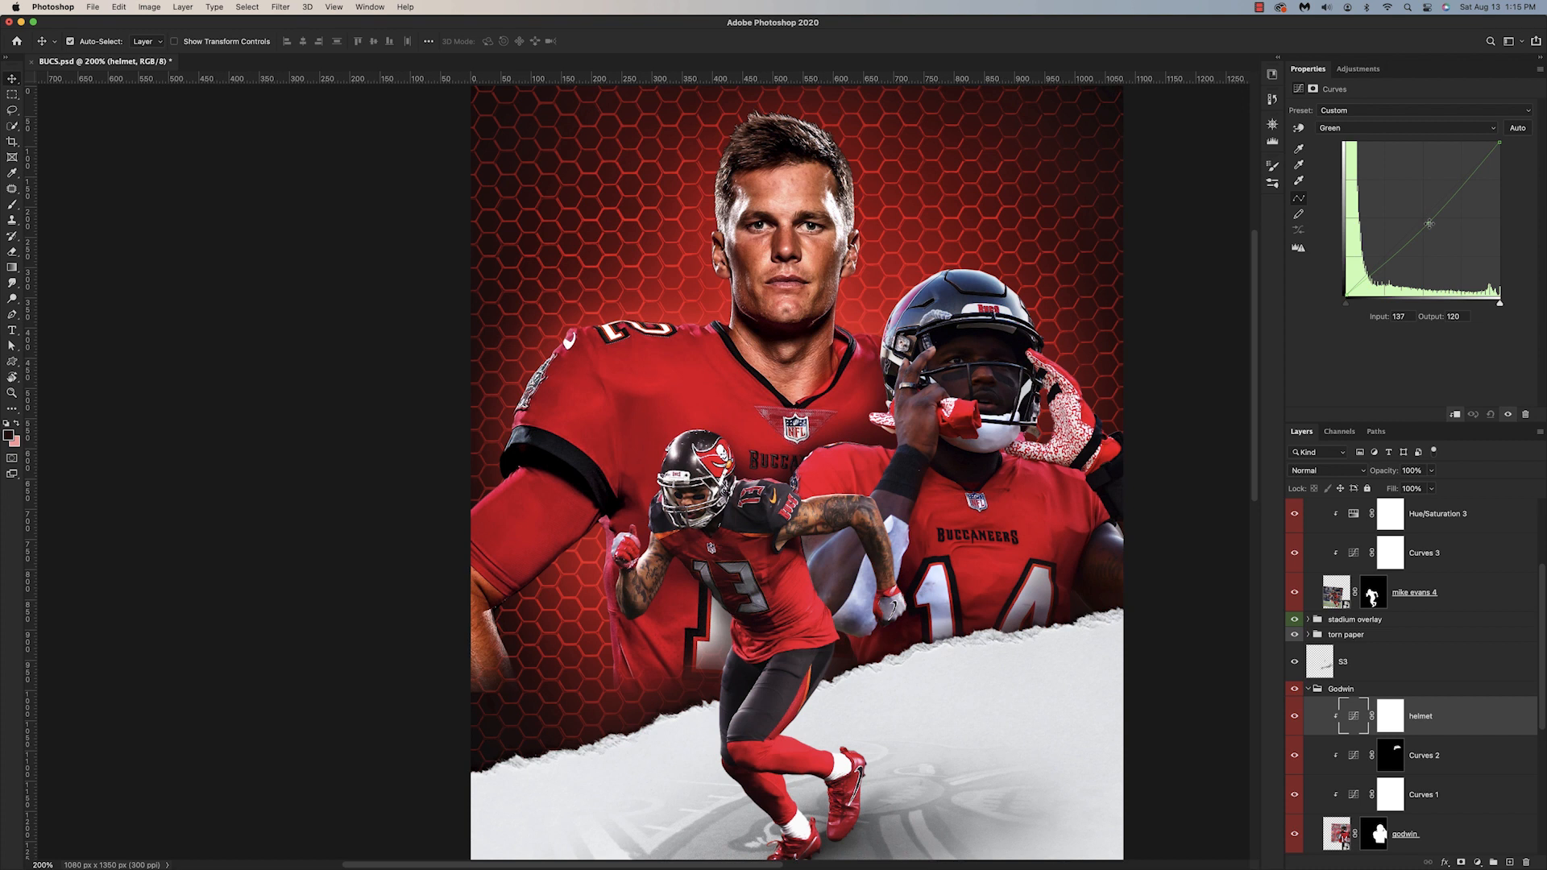
Step: Show the gray and saturation check layers to examine Godwin's color cast with the helmet Curves applied
{"action": "scroll", "coordinate": [1307, 584], "scroll_direction": "up", "scroll_amount": 4}
{"action": "left_click", "coordinate": [1295, 530]}
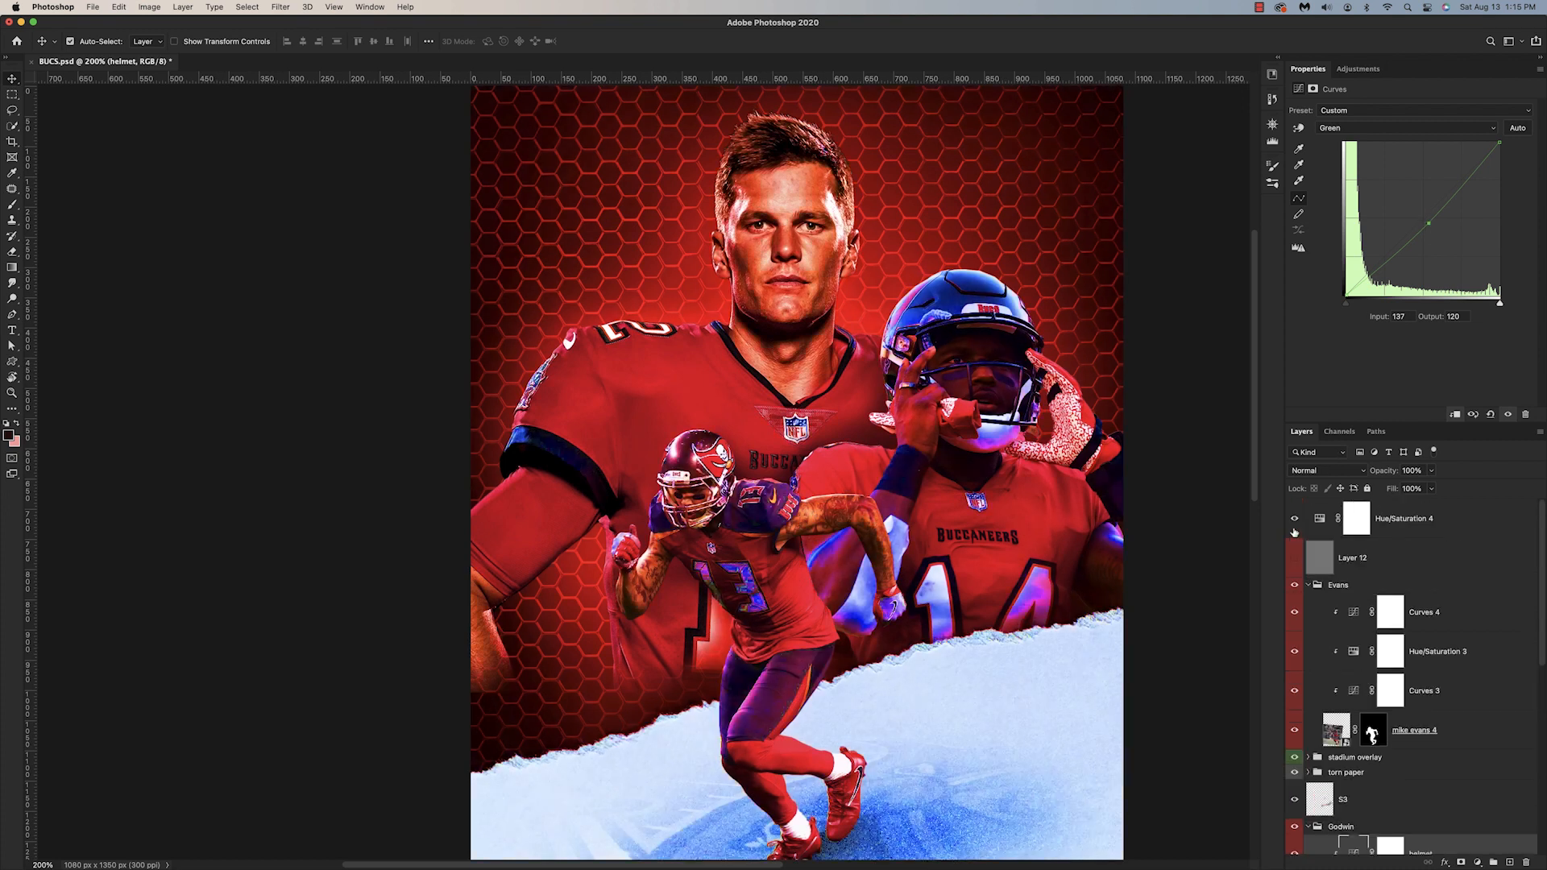
{"action": "left_click", "coordinate": [1294, 556]}
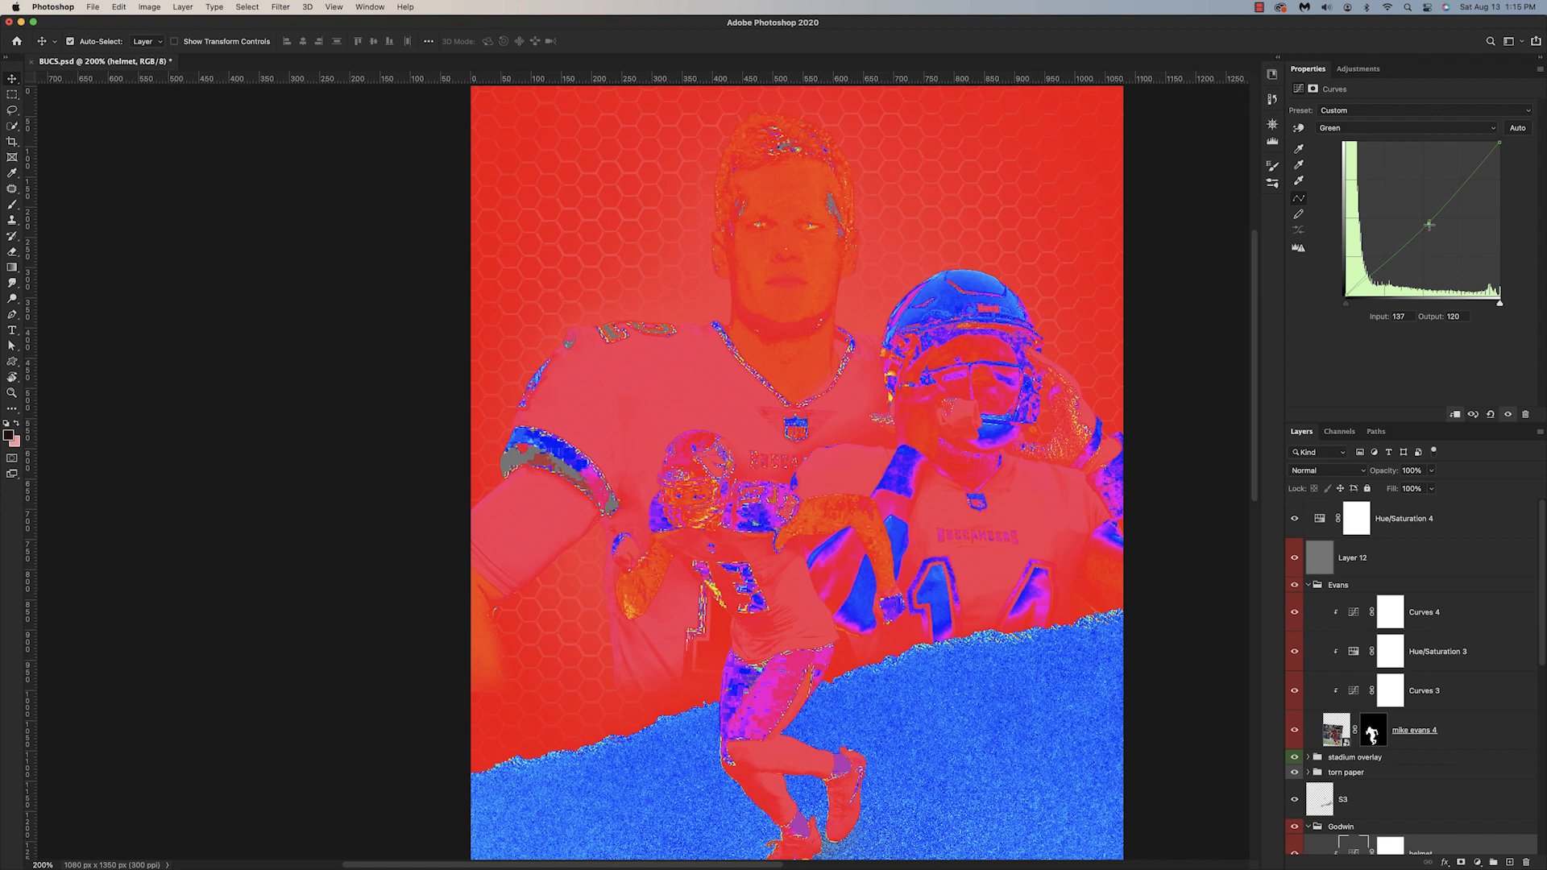
Step: Adjust the midpoint of the red channel in the Godwin group's helmet Curves
{"action": "left_click", "coordinate": [1354, 127]}
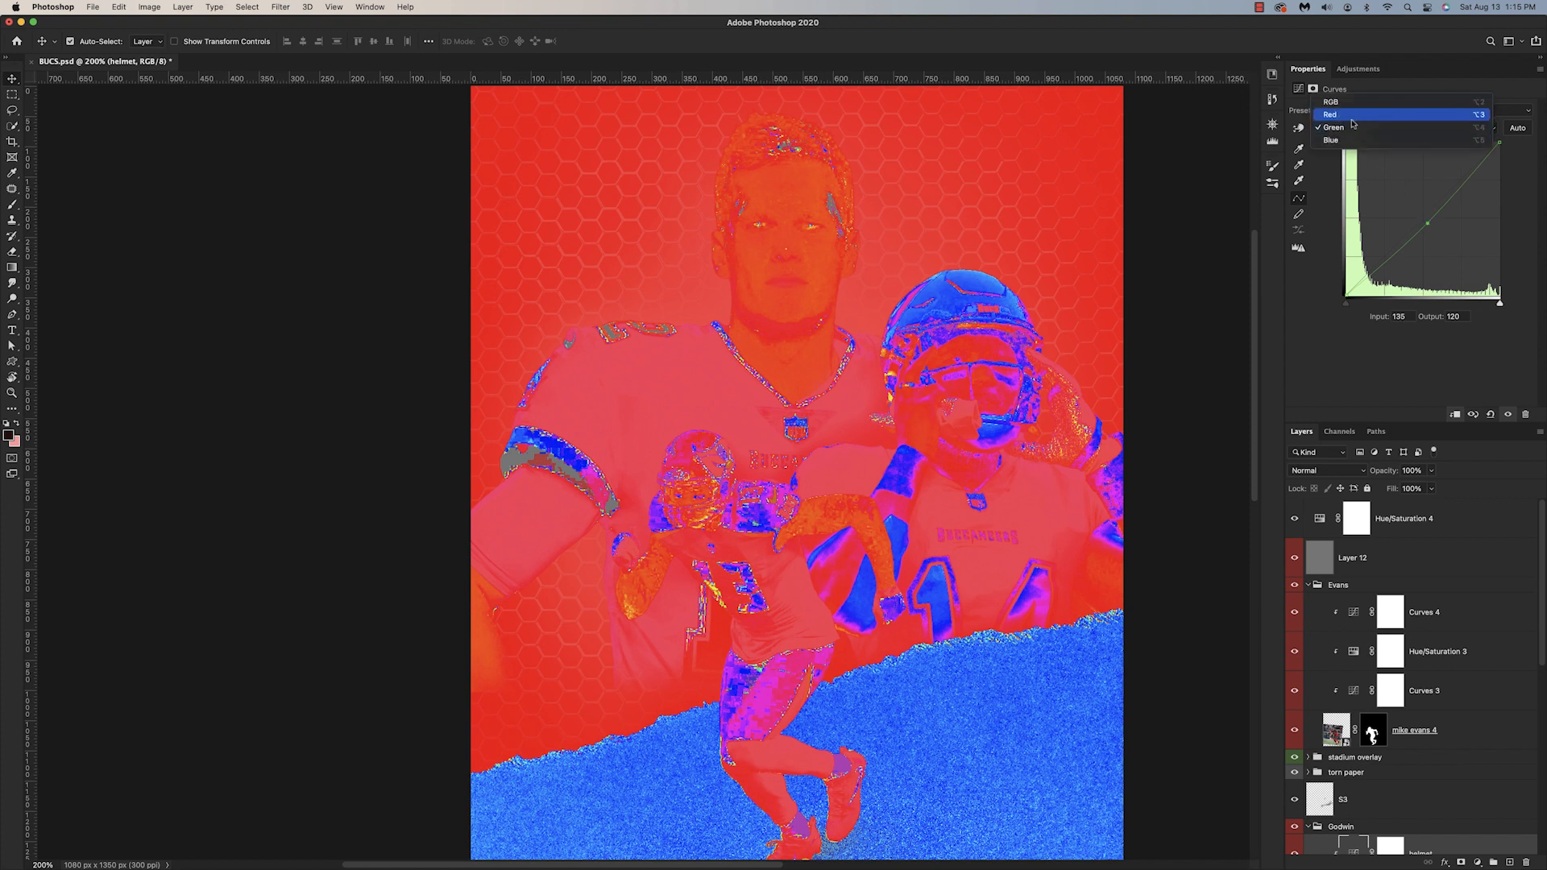
{"action": "left_click", "coordinate": [1353, 117]}
{"action": "left_click_drag", "start_coordinate": [1420, 218], "coordinate": [1411, 218]}
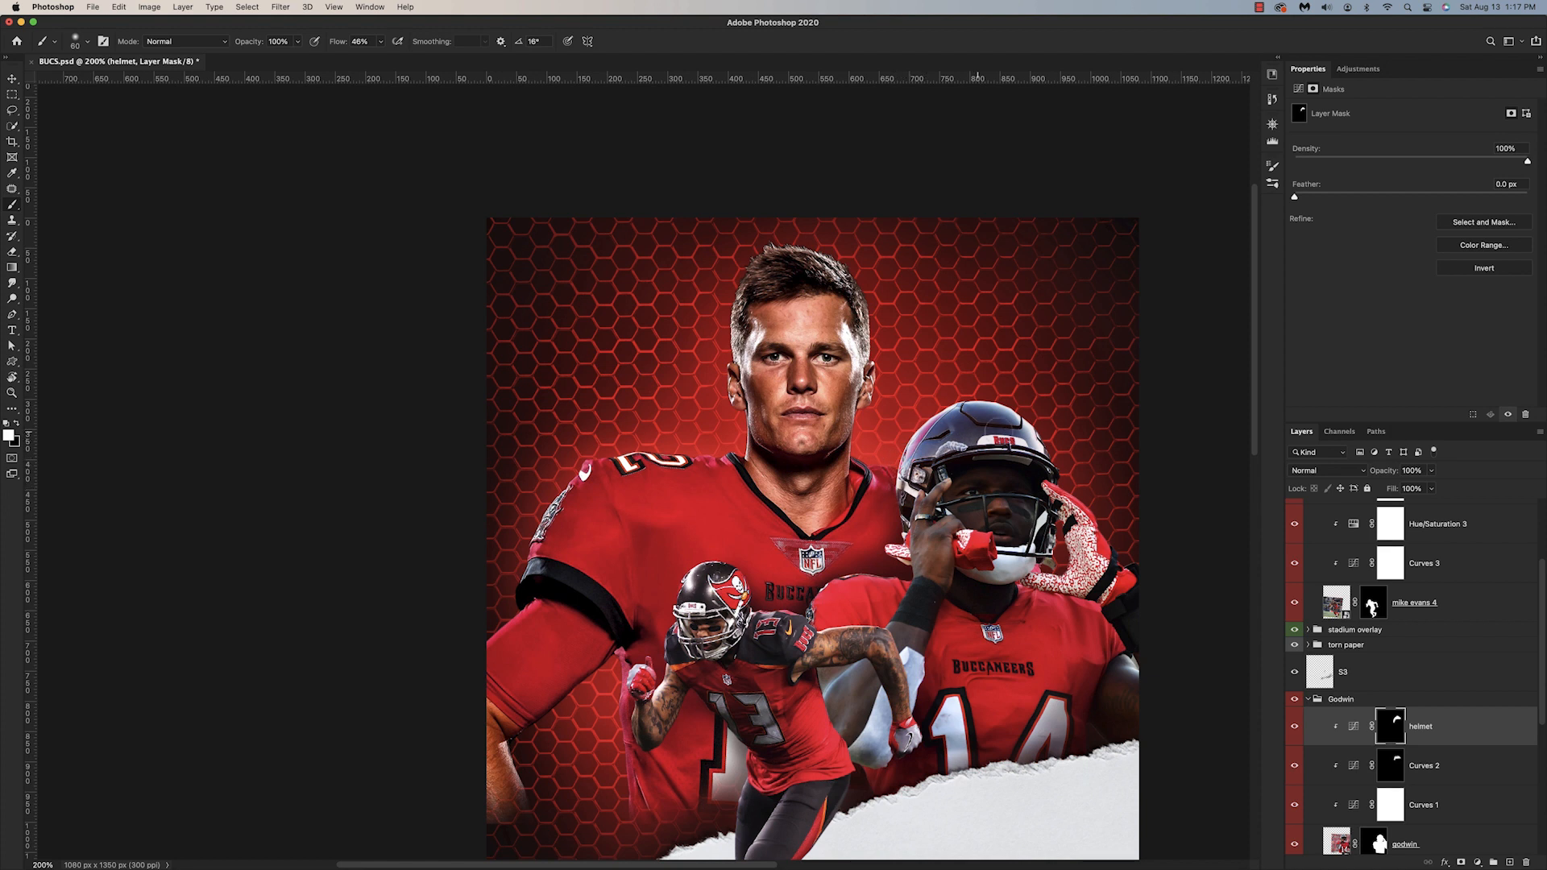
Step: Add a clipped Curves adjustment above Curves 4 in the Evans group and rename it "helmet"
{"action": "scroll", "coordinate": [991, 315], "scroll_direction": "down", "scroll_amount": 3}
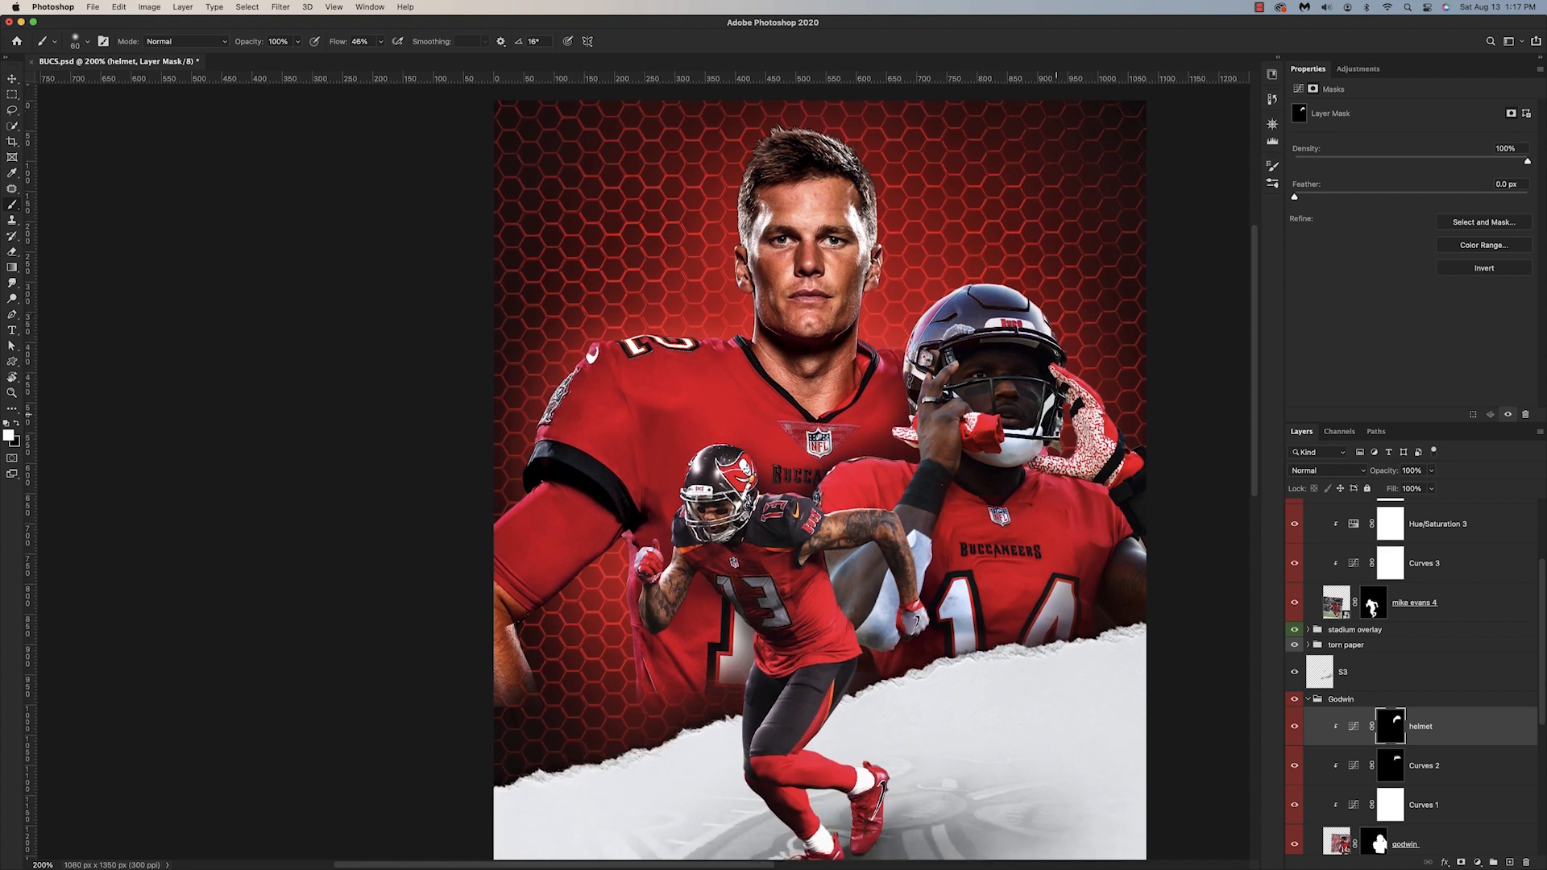
{"action": "scroll", "coordinate": [1358, 715], "scroll_direction": "up", "scroll_amount": 3}
{"action": "left_click", "coordinate": [1433, 616]}
{"action": "left_click", "coordinate": [1477, 862]}
{"action": "left_click", "coordinate": [1474, 657]}
{"action": "left_click", "coordinate": [1339, 629], "text": "alt"}
{"action": "double_click", "coordinate": [1424, 612]}
{"action": "type", "text": "helmet"}
{"action": "key", "text": "Return"}
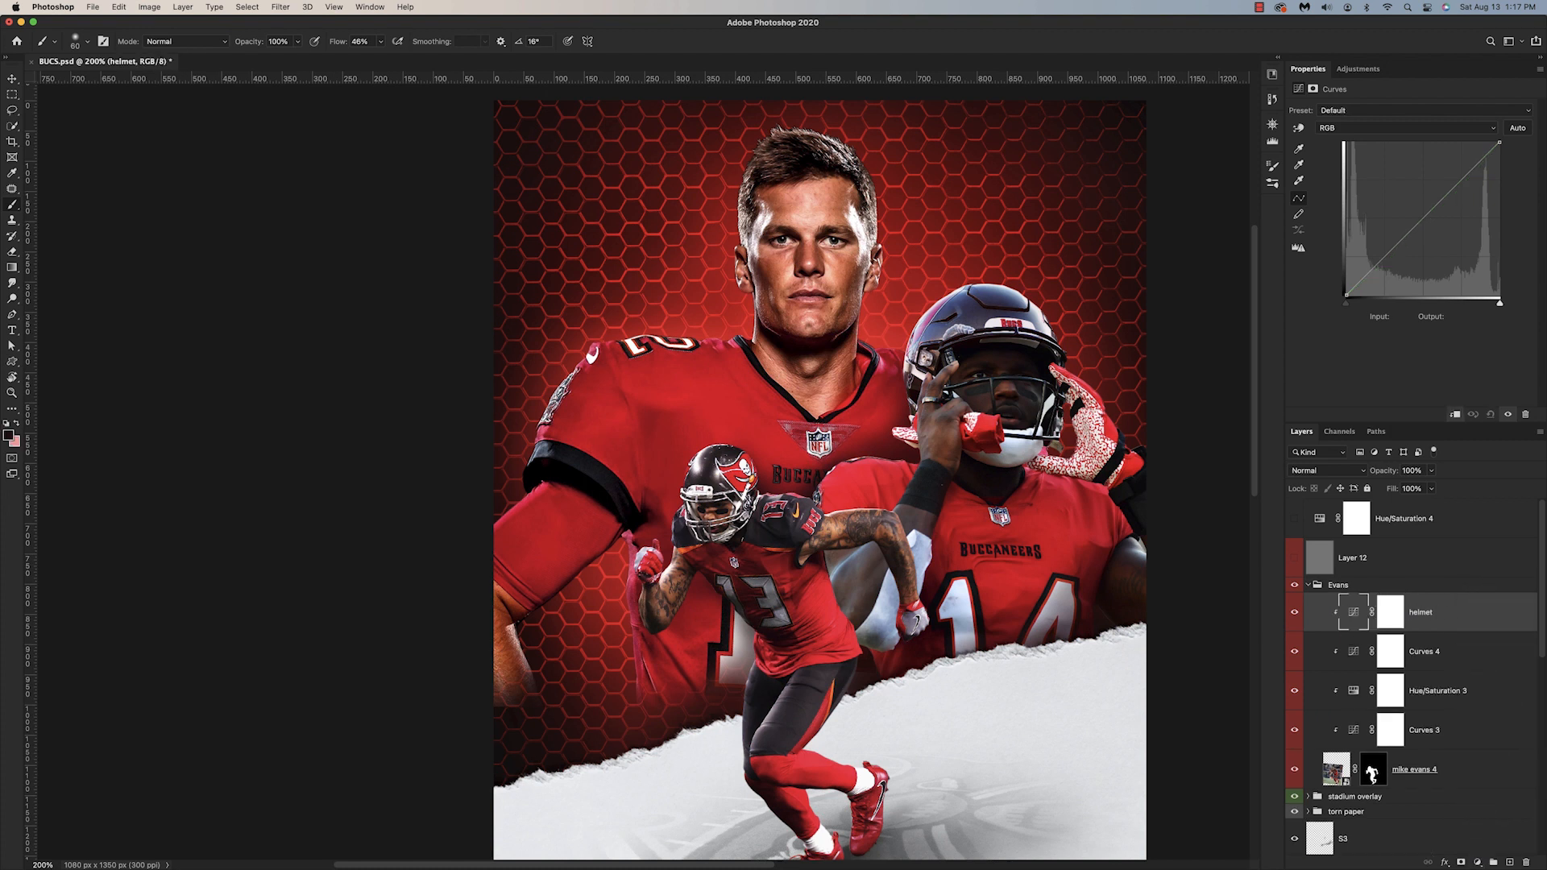
Step: Show both color-check layers and lower the red channel's midpoint in Evans's helmet Curves to input 116, output 102
{"action": "left_click", "coordinate": [1294, 557]}
{"action": "left_click", "coordinate": [1295, 558]}
{"action": "left_click", "coordinate": [1407, 128]}
{"action": "left_click", "coordinate": [1370, 152]}
{"action": "left_click", "coordinate": [1295, 518]}
{"action": "left_click", "coordinate": [1295, 558]}
{"action": "left_click_drag", "start_coordinate": [1346, 297], "coordinate": [1346, 297]}
{"action": "left_click_drag", "start_coordinate": [1430, 222], "coordinate": [1416, 235]}
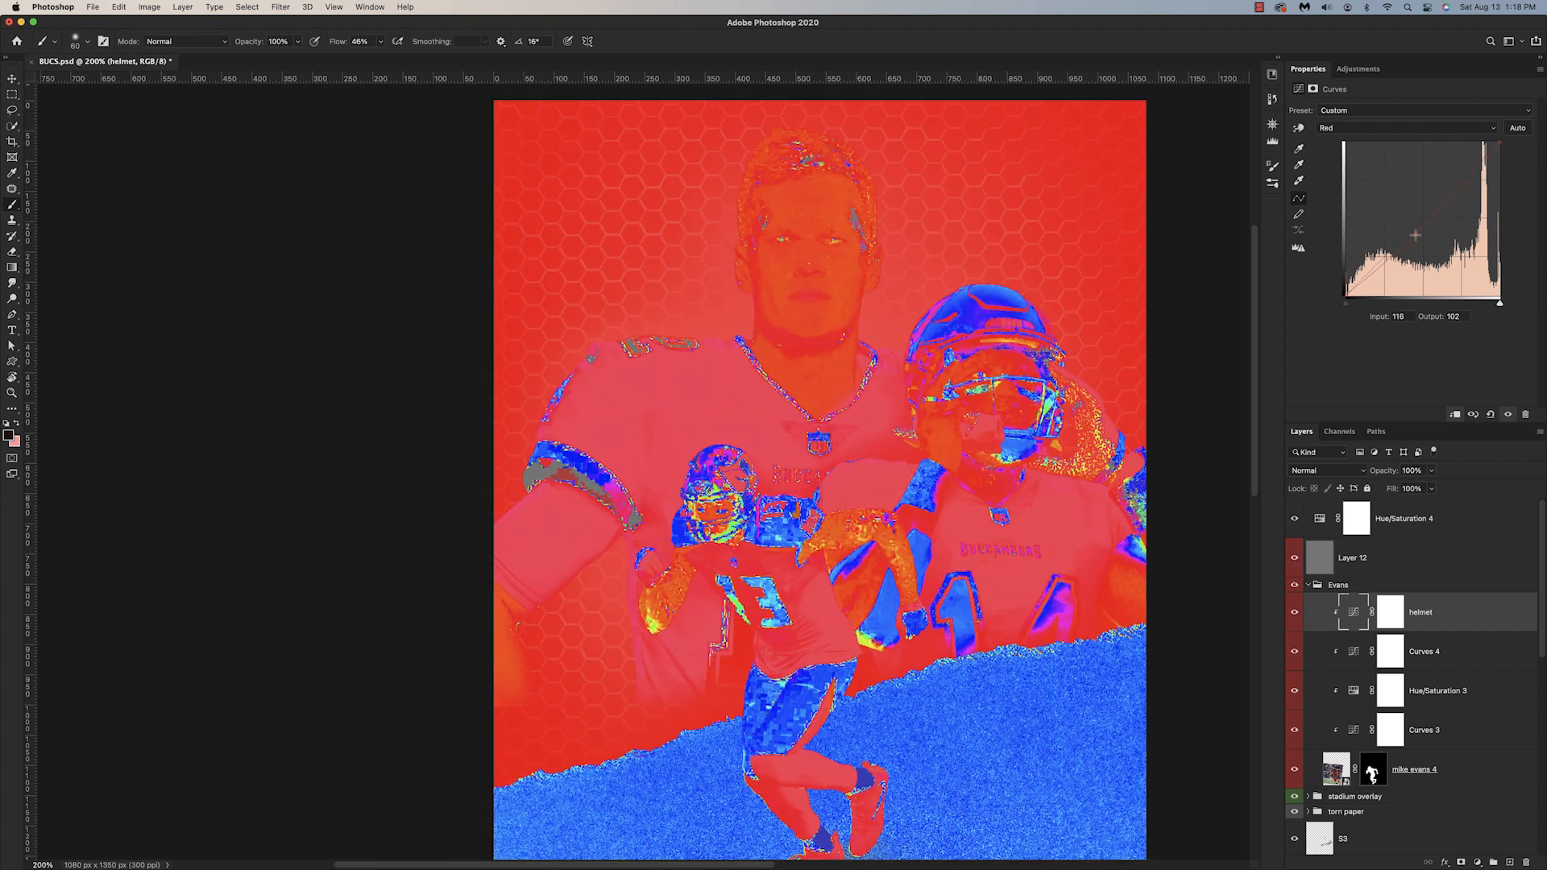
Step: Raise the blue channel's black point slightly in Evans's helmet Curves and hide both color-check layers
{"action": "left_click", "coordinate": [1406, 127]}
{"action": "left_click", "coordinate": [1370, 161]}
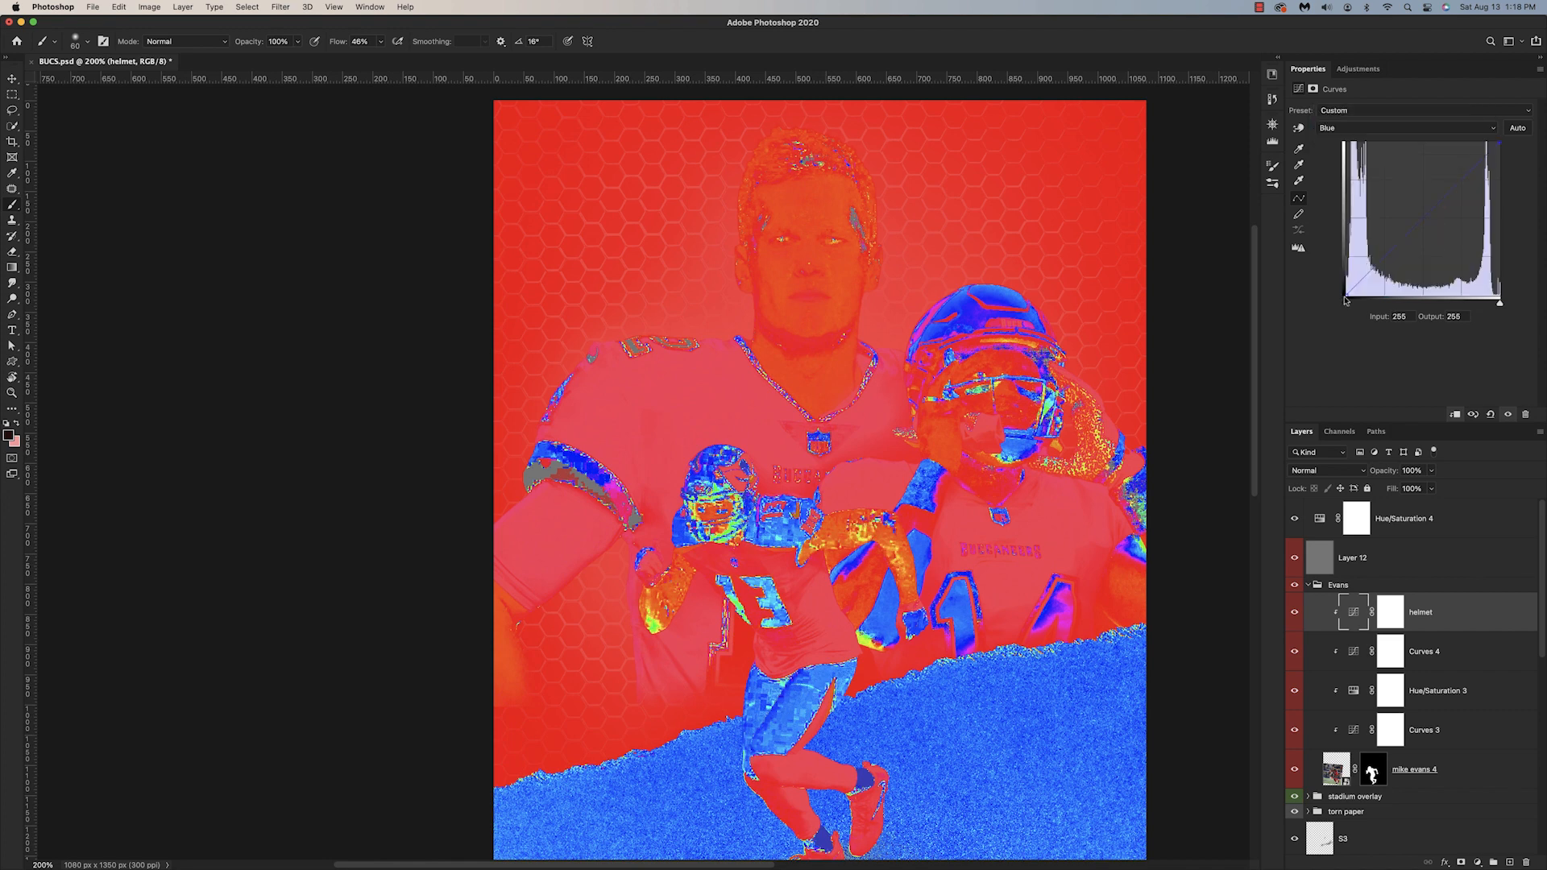
{"action": "left_click_drag", "start_coordinate": [1345, 300], "coordinate": [1346, 292]}
{"action": "left_click_drag", "start_coordinate": [1295, 518], "coordinate": [1295, 557]}
Step: Compare Evans with the helmet Curves on and off, and invert that adjustment's mask to black
{"action": "left_click", "coordinate": [1295, 614]}
{"action": "left_click", "coordinate": [1295, 614]}
{"action": "left_click", "coordinate": [1294, 614]}
{"action": "left_click", "coordinate": [1294, 614]}
{"action": "left_click", "coordinate": [1294, 614]}
{"action": "left_click", "coordinate": [1294, 614]}
{"action": "left_click", "coordinate": [1390, 613]}
{"action": "key", "text": "super+i"}
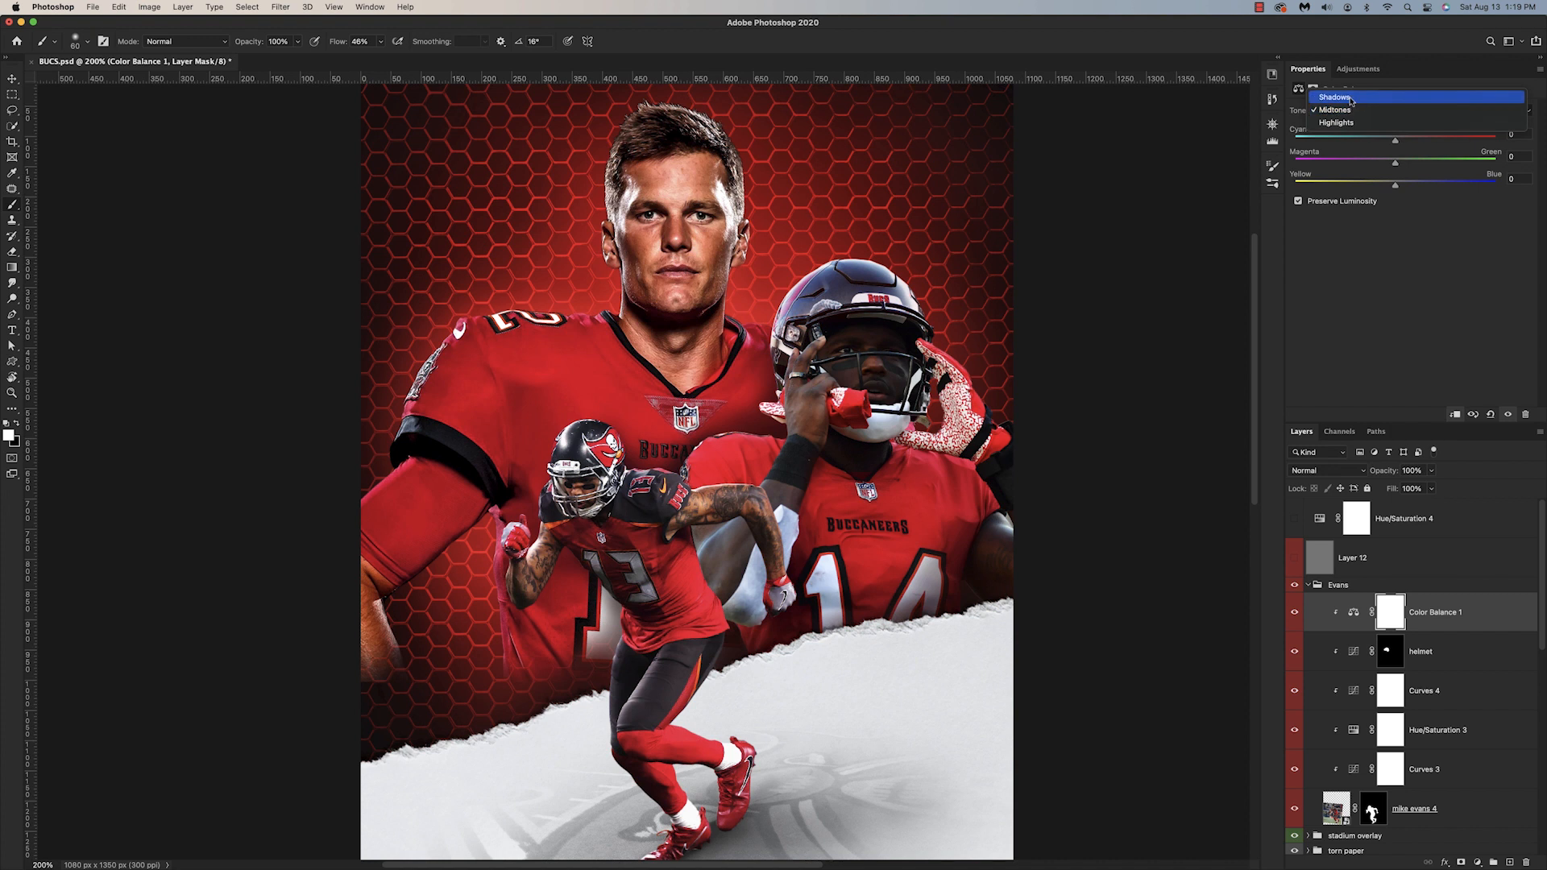
Step: Using the check layers, set Color Balance 1's shadows to cyan-red -12, magenta-green -7 and yellow-blue +2, and invert its mask
{"action": "mouse_move", "coordinate": [1397, 169]}
{"action": "left_mouse_down"}
{"action": "mouse_move", "coordinate": [1399, 184]}
{"action": "mouse_move", "coordinate": [1390, 145]}
{"action": "left_mouse_up"}
{"action": "left_click", "coordinate": [1294, 557]}
{"action": "left_click", "coordinate": [1295, 526]}
{"action": "left_click", "coordinate": [1295, 525]}
{"action": "left_click", "coordinate": [1295, 519]}
{"action": "left_click_drag", "start_coordinate": [1391, 164], "coordinate": [1386, 168]}
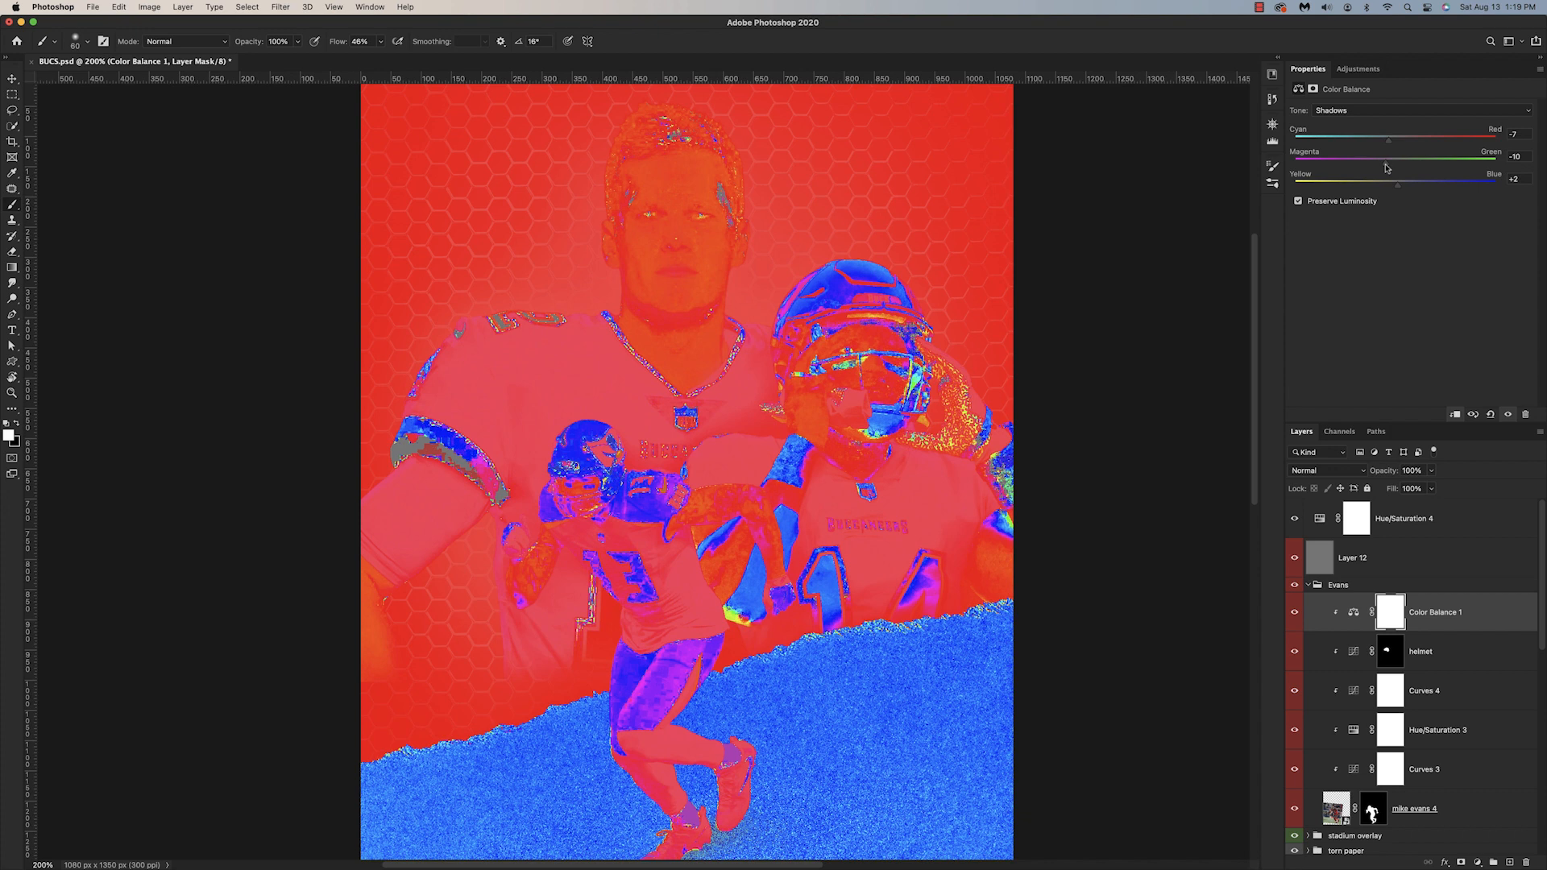
{"action": "left_click_drag", "start_coordinate": [1386, 167], "coordinate": [1383, 145]}
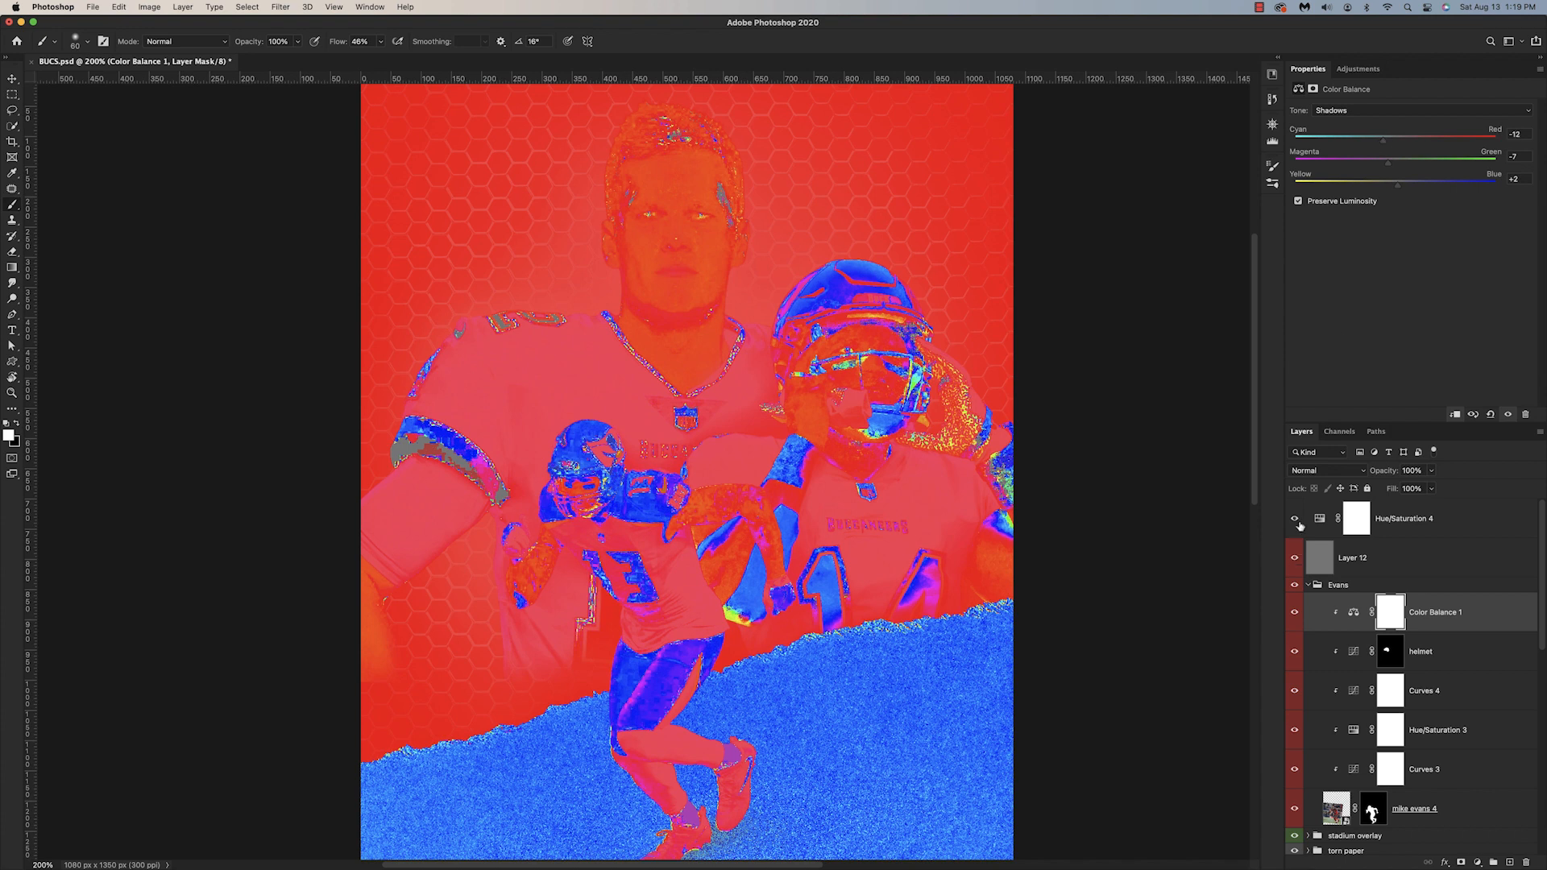
{"action": "left_click_drag", "start_coordinate": [1295, 519], "coordinate": [1295, 558]}
{"action": "key", "text": "super+i"}
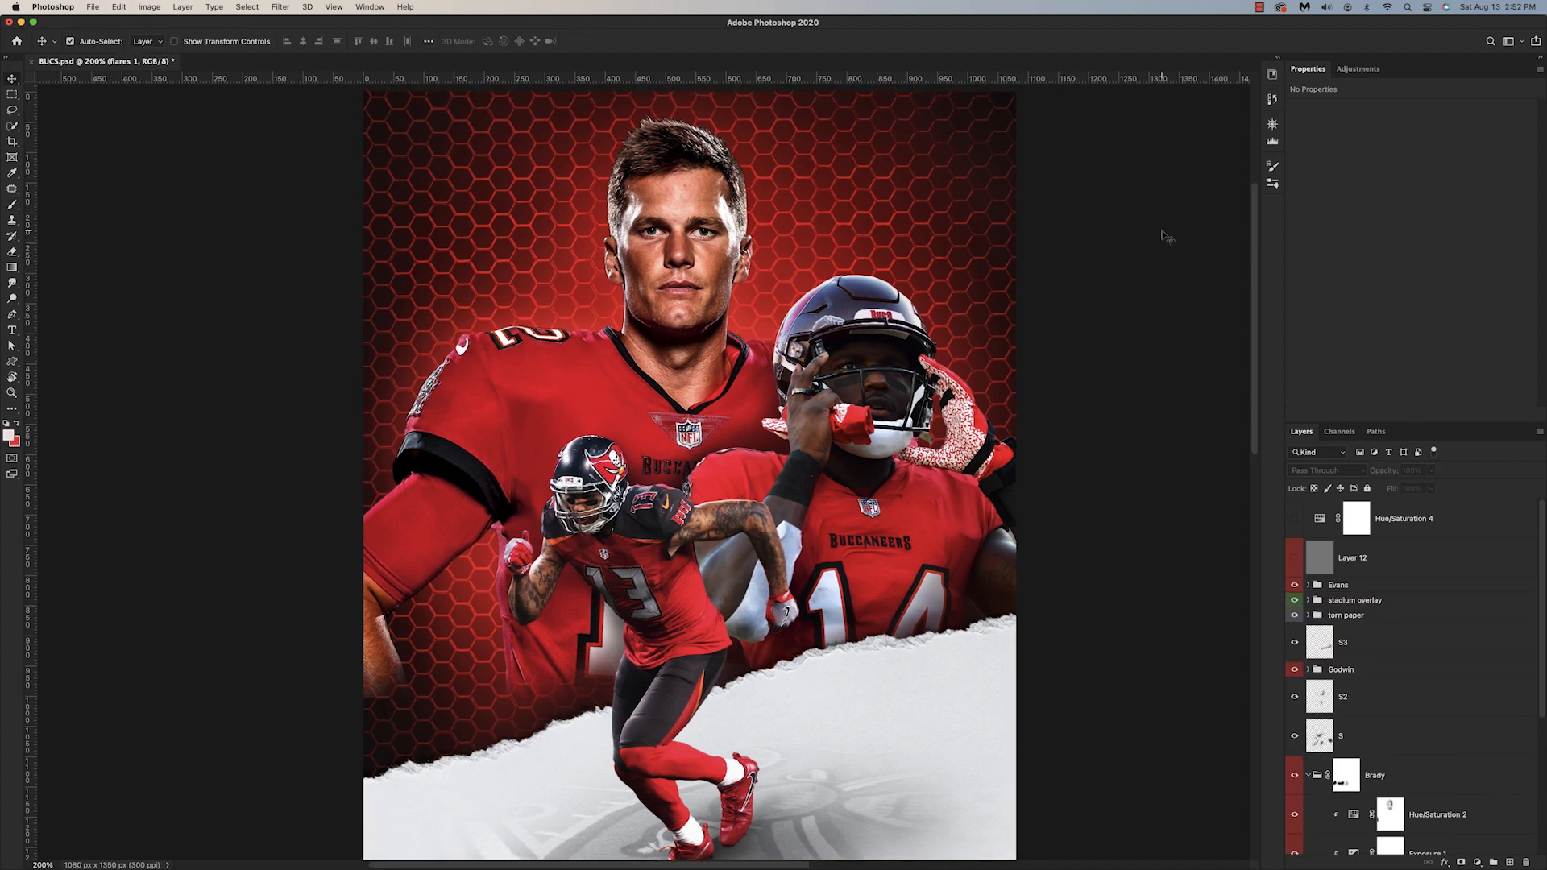
Step: Add a #ffdede solid color fill above Hue/Saturation 2 in the Brady group and clip it to the player
{"action": "left_click", "coordinate": [1441, 814]}
{"action": "left_click", "coordinate": [1477, 862]}
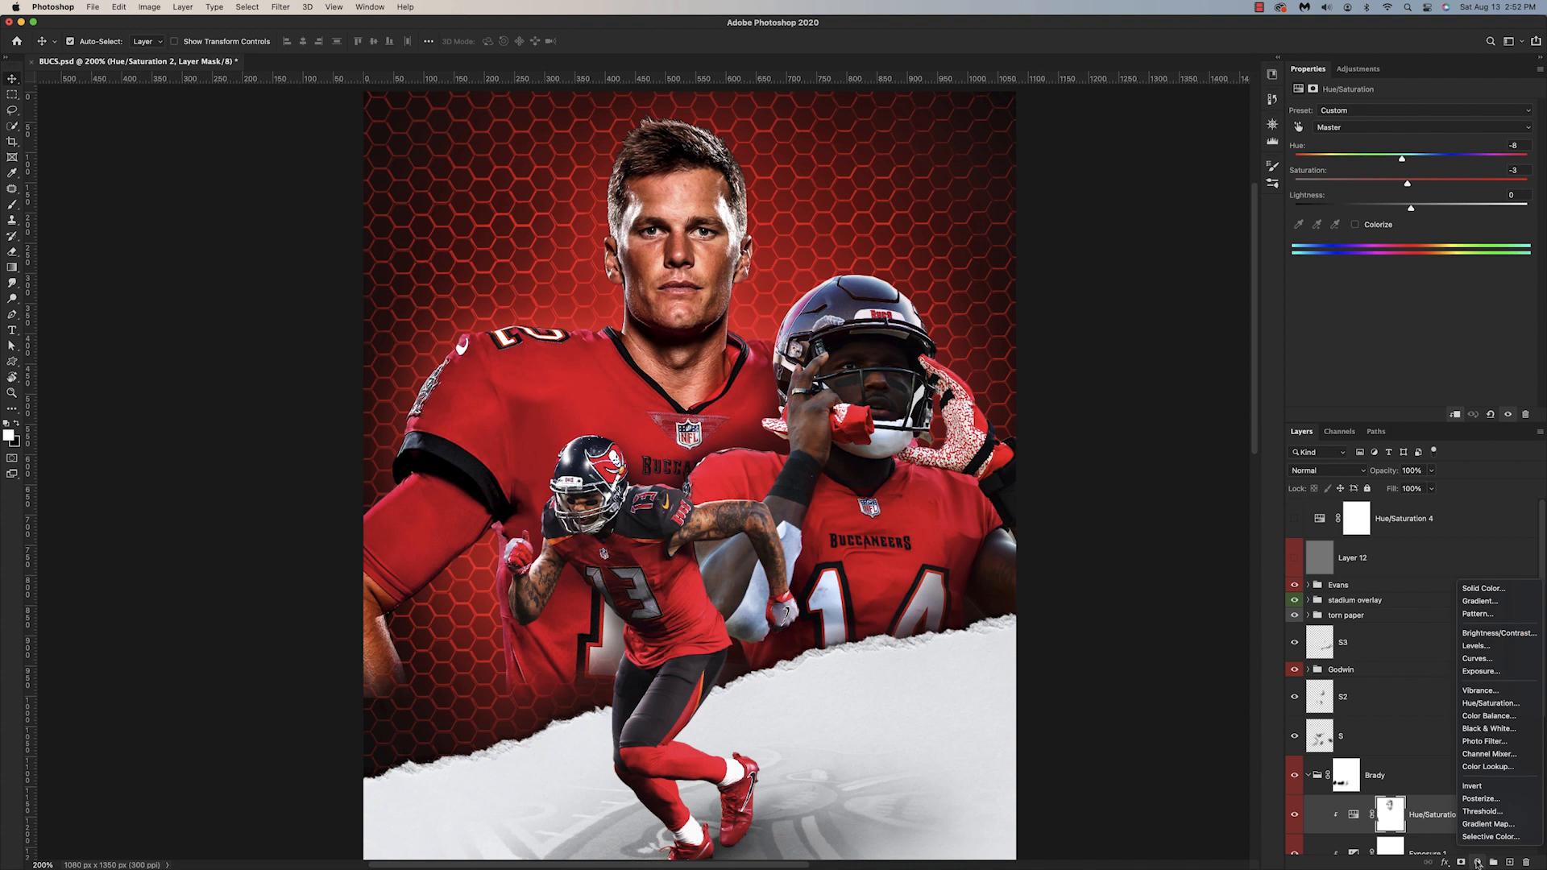
{"action": "left_click", "coordinate": [1483, 588]}
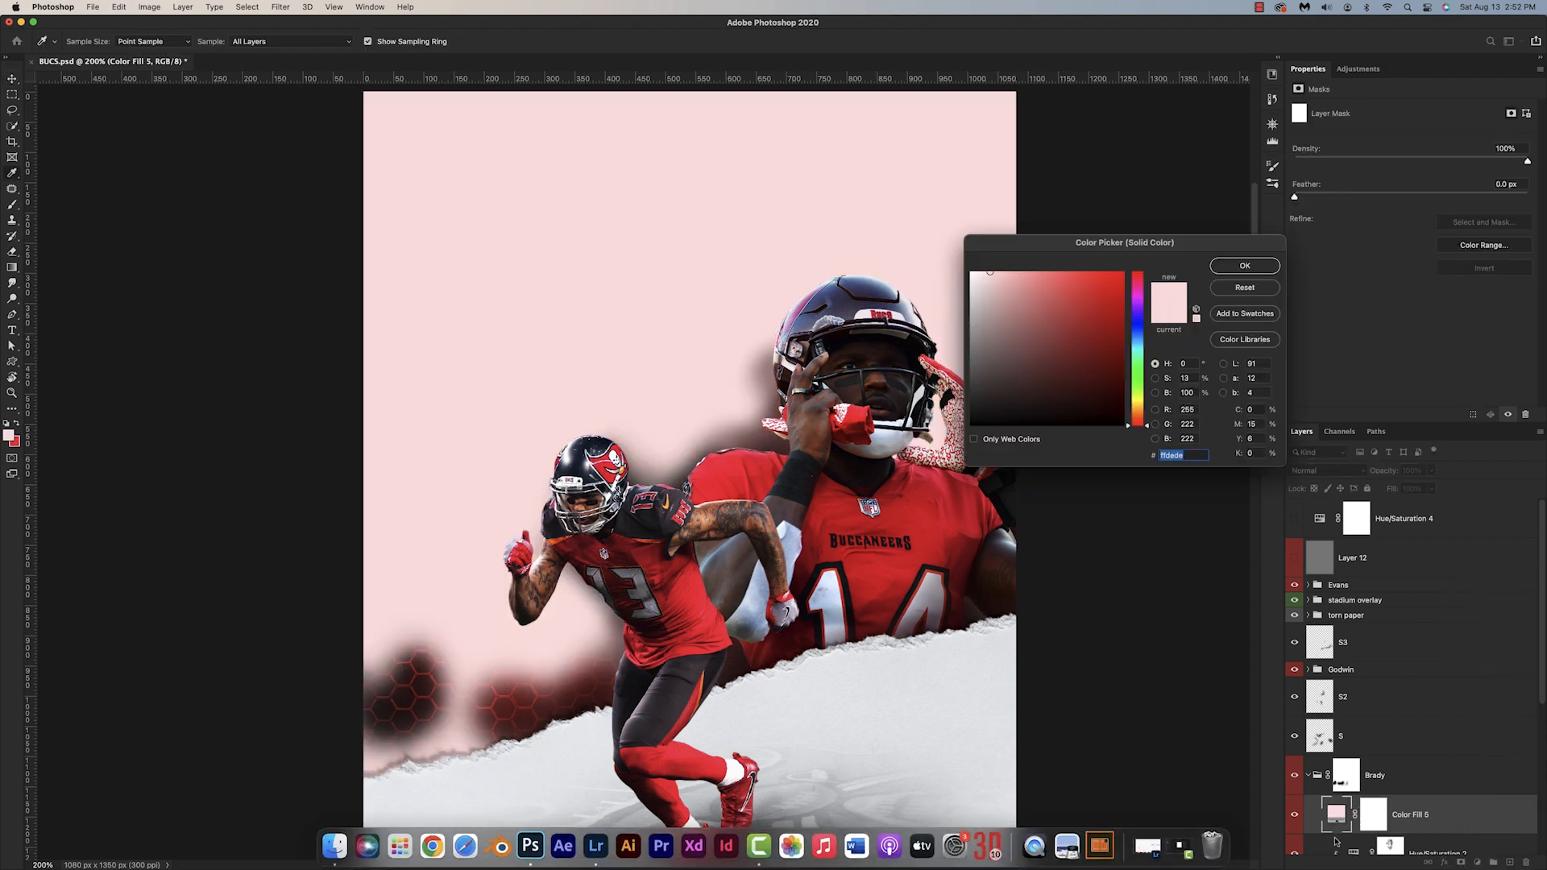
{"action": "left_click", "coordinate": [1245, 266]}
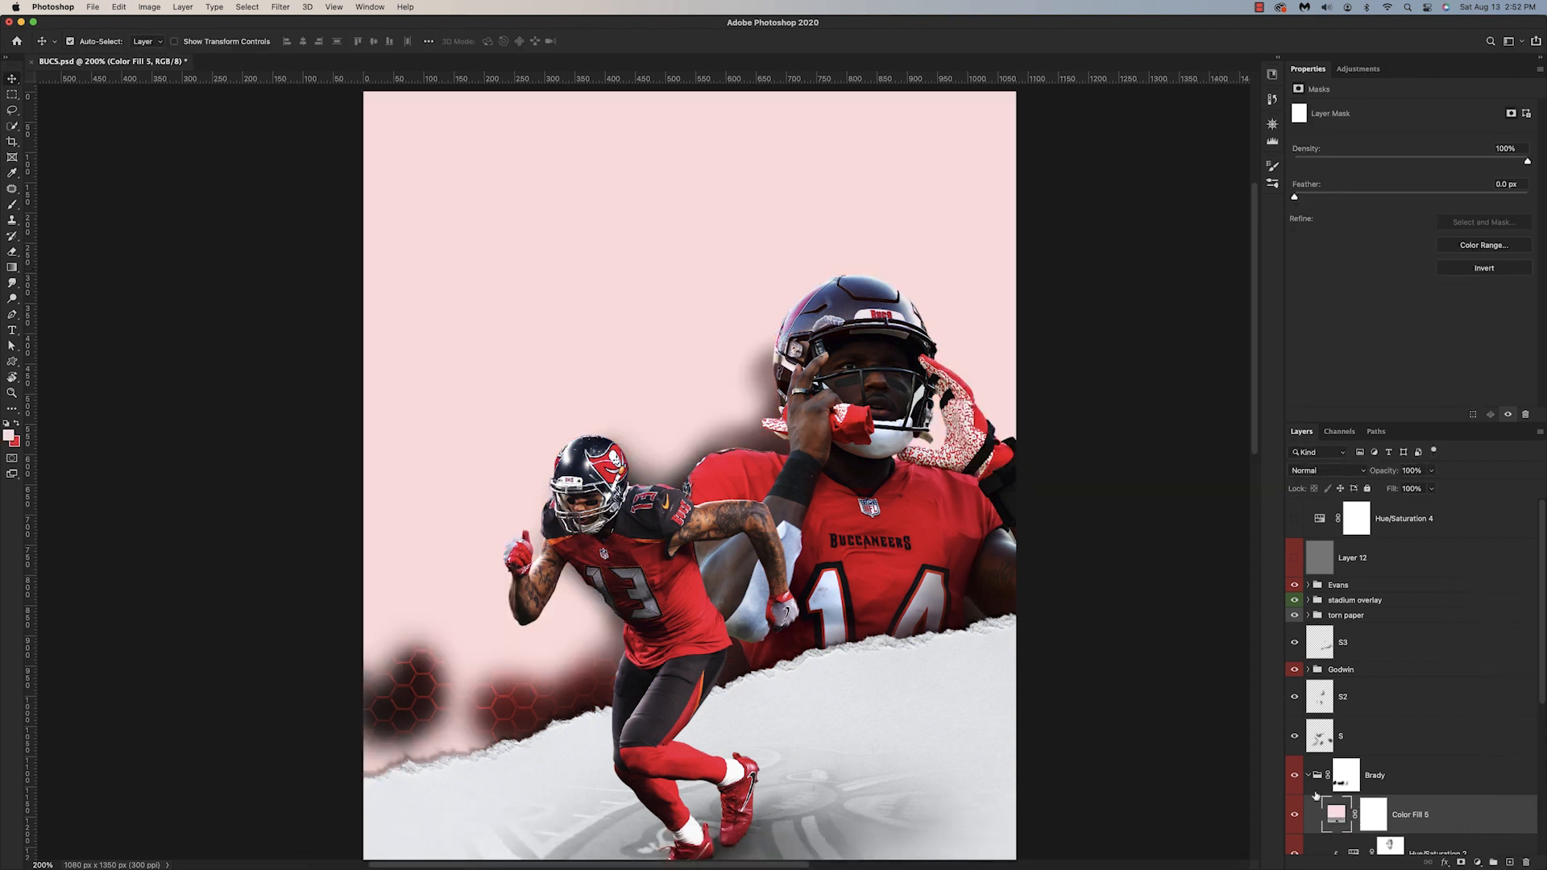
{"action": "left_click", "coordinate": [1340, 835], "text": "alt"}
{"action": "scroll", "coordinate": [1330, 790], "scroll_direction": "down", "scroll_amount": 4}
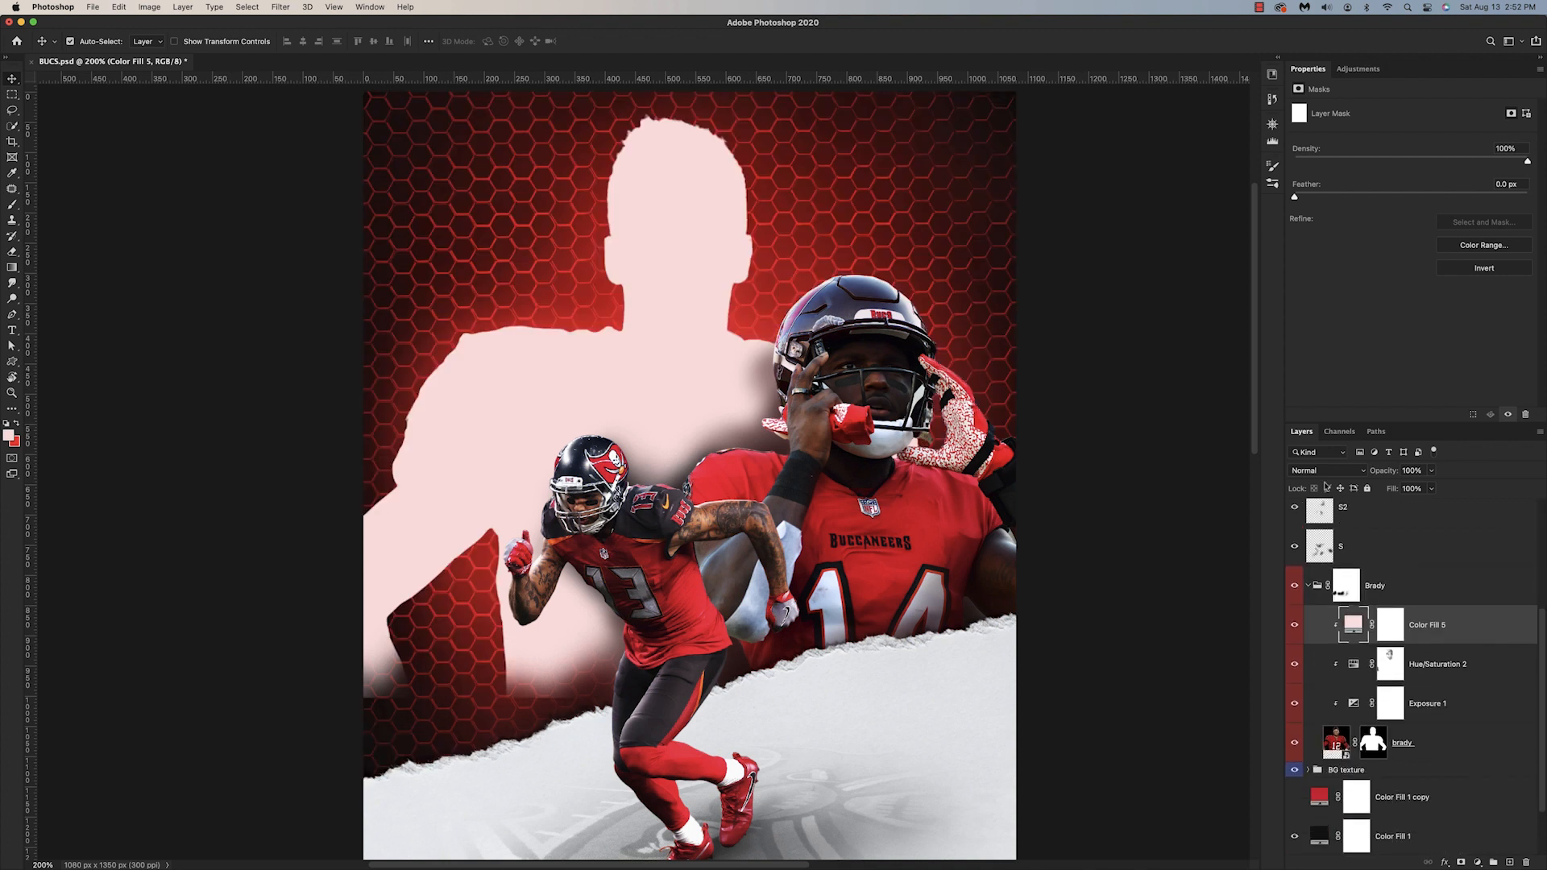
Step: Set Color Fill 5 to the Darken blend mode and change its color to #f62b2b
{"action": "left_click", "coordinate": [1327, 471]}
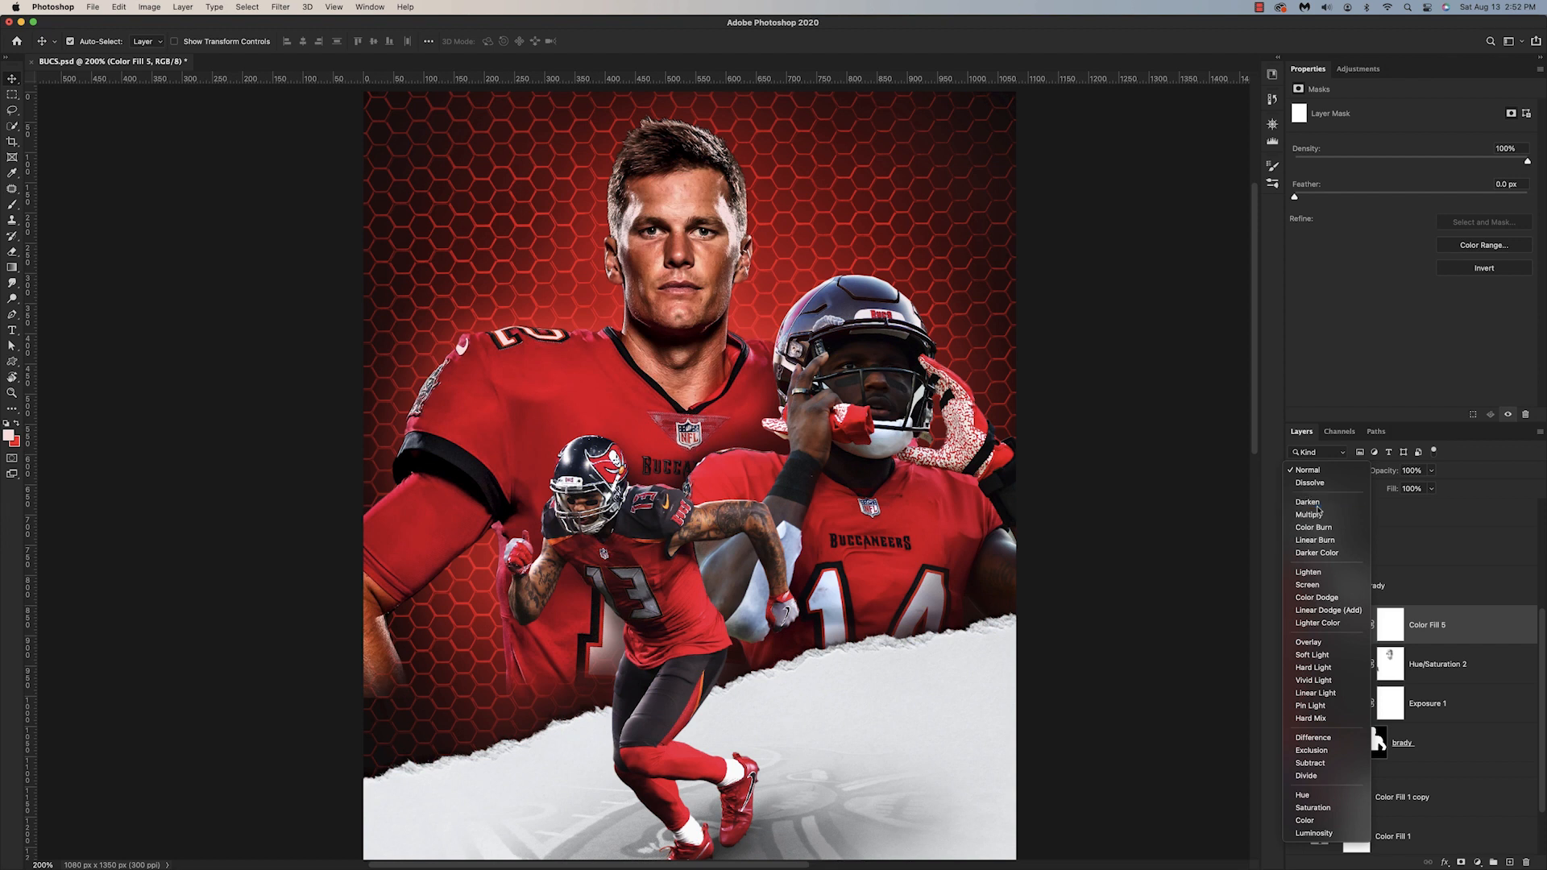
{"action": "left_click", "coordinate": [1308, 502]}
{"action": "double_click", "coordinate": [1340, 622]}
{"action": "left_click", "coordinate": [1097, 293]}
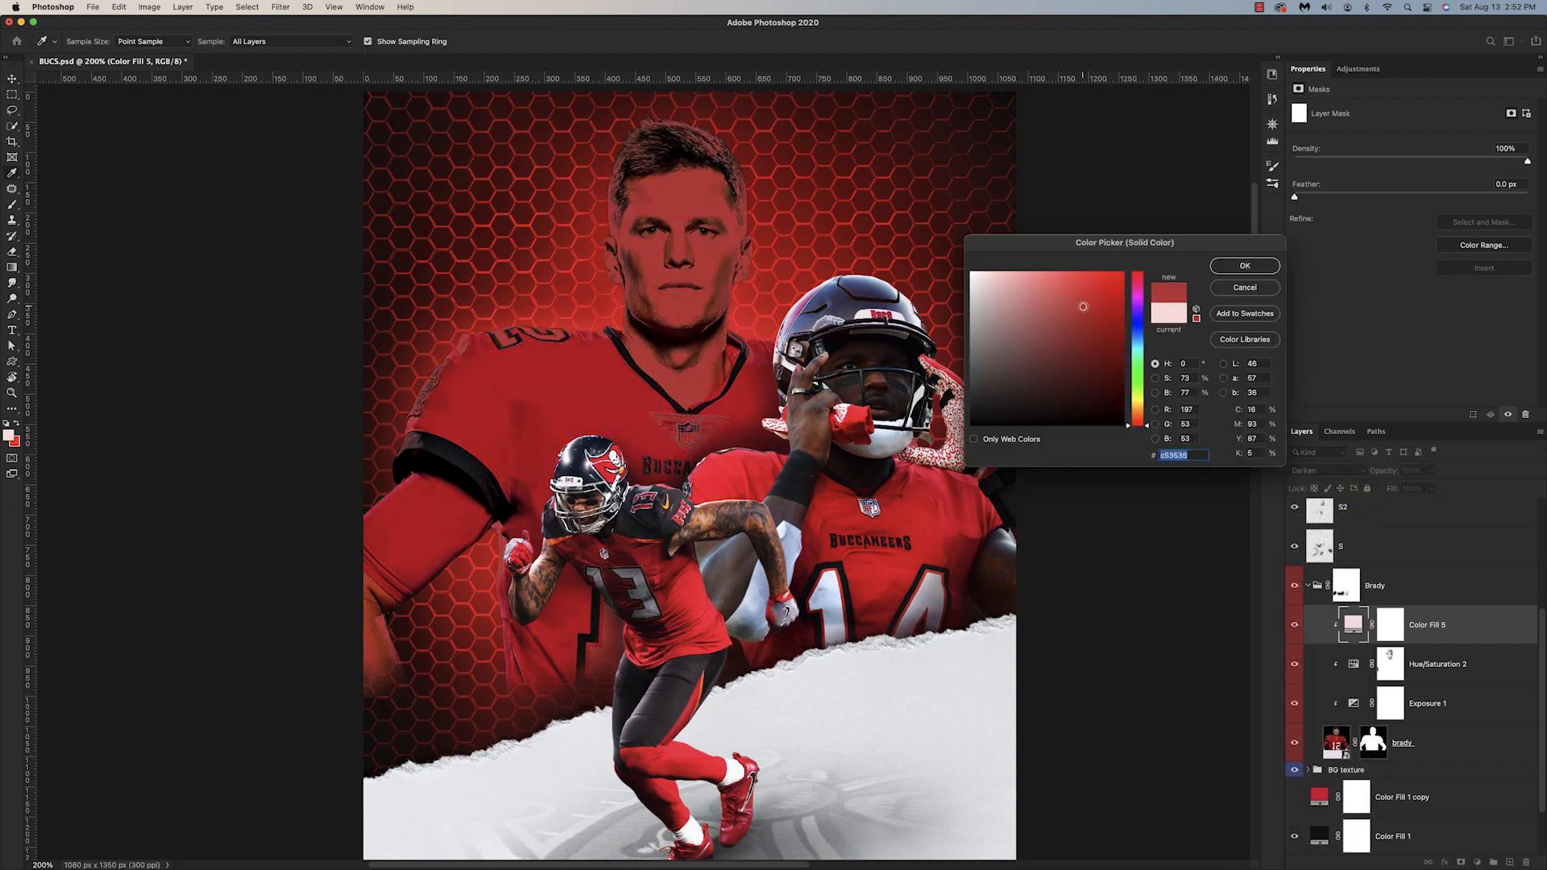
{"action": "left_click", "coordinate": [1079, 283]}
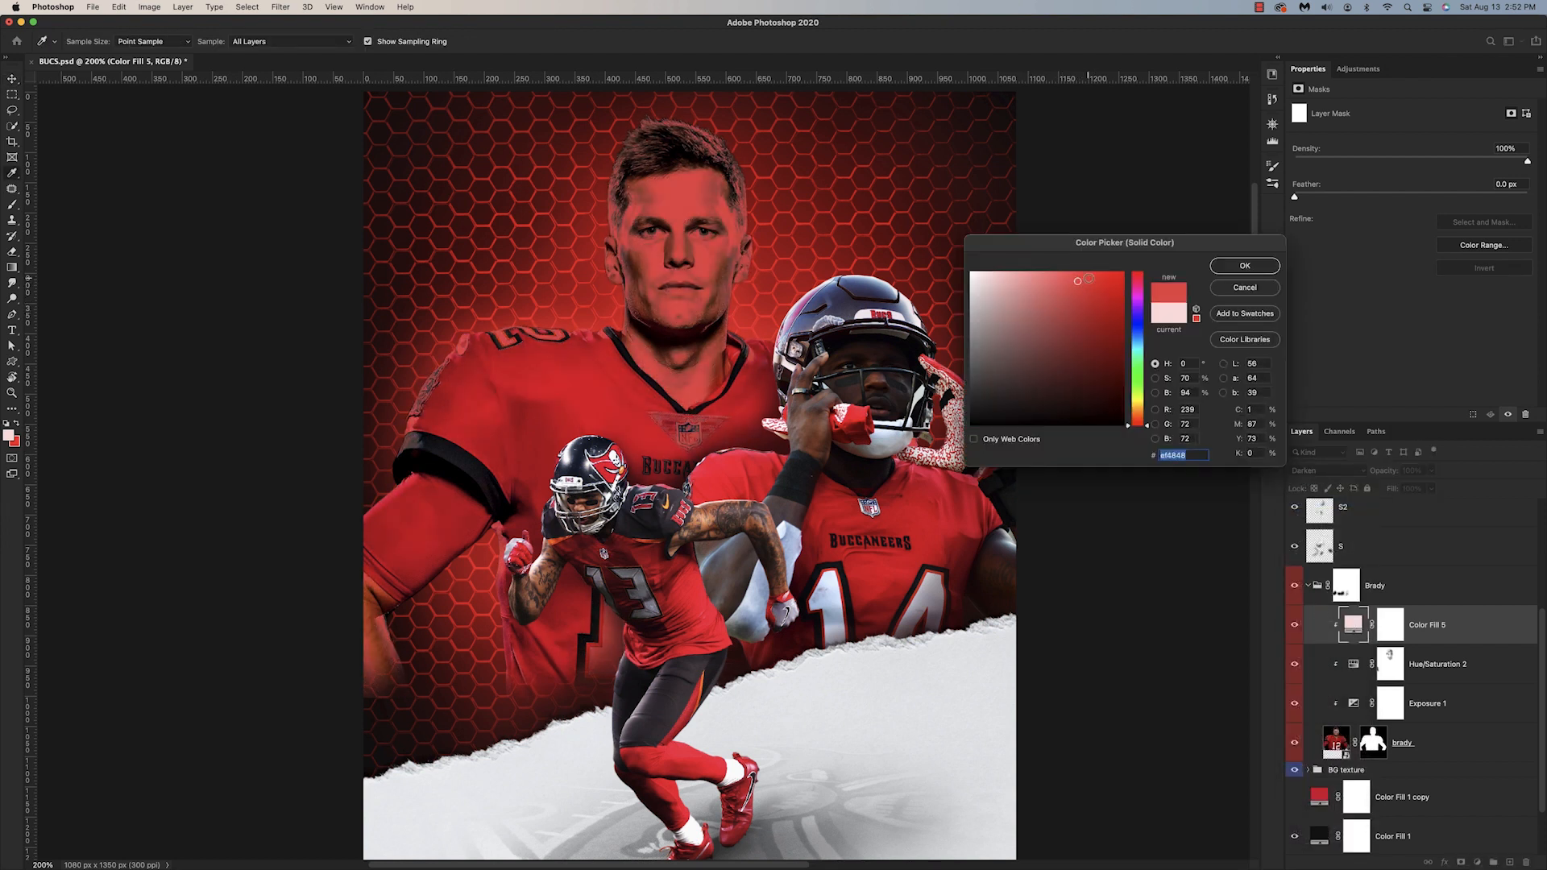
{"action": "left_click_drag", "start_coordinate": [1088, 278], "coordinate": [1096, 277]}
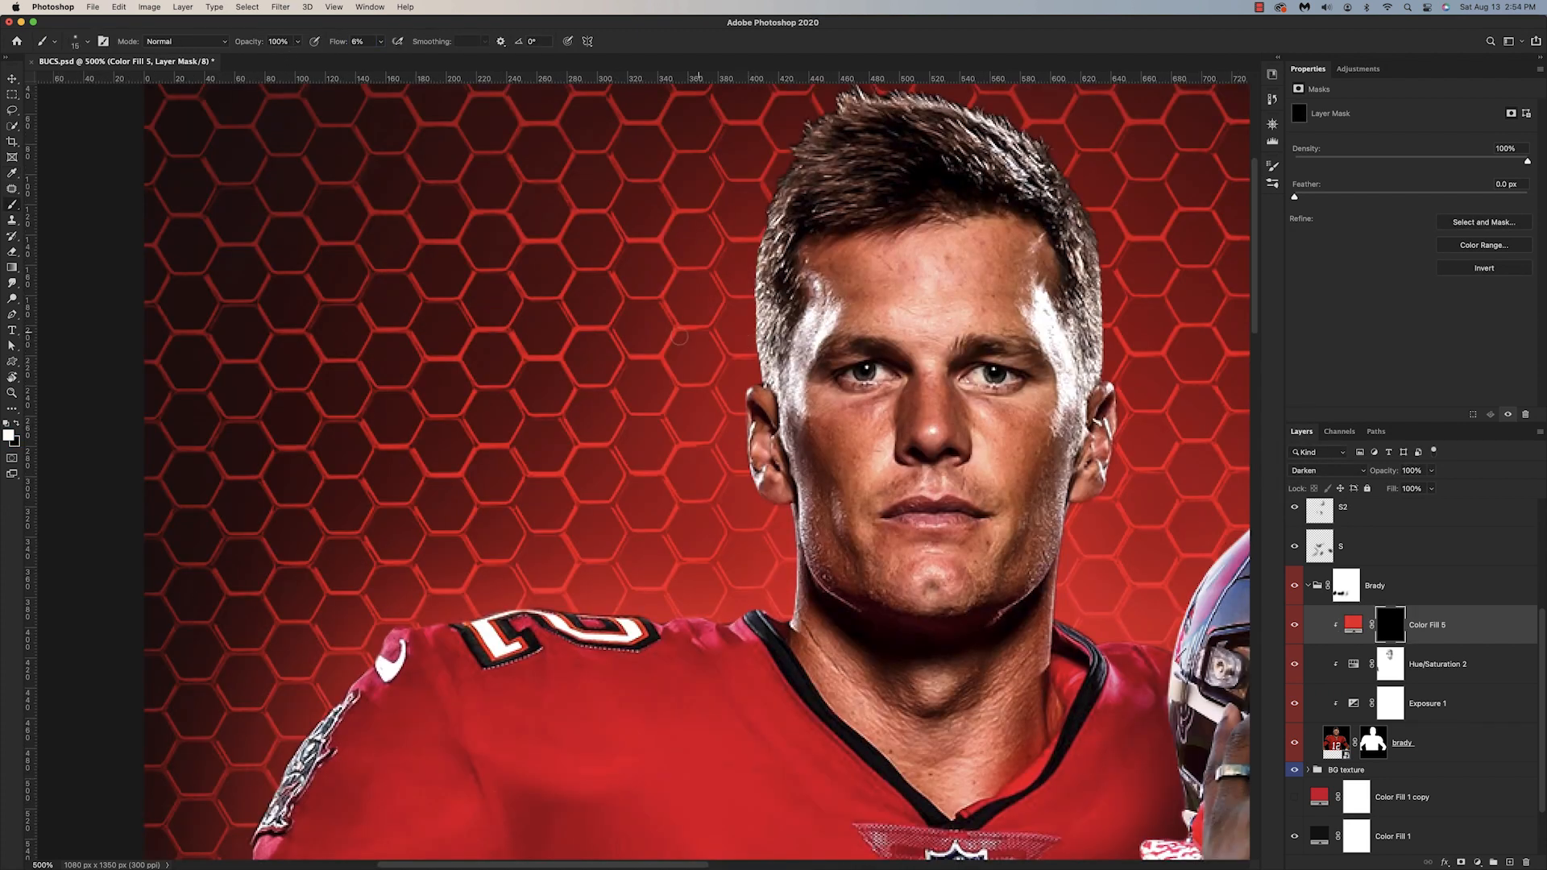
Step: Paint white on the Color Fill 5 mask along the left side of Brady's face, ear and jaw, and compare the result on and off
{"action": "key", "text": "bracketright"}
{"action": "mouse_move", "coordinate": [801, 282]}
{"action": "left_mouse_down"}
{"action": "mouse_move", "coordinate": [823, 297]}
{"action": "mouse_move", "coordinate": [809, 344]}
{"action": "mouse_move", "coordinate": [756, 226]}
{"action": "mouse_move", "coordinate": [776, 211]}
{"action": "mouse_move", "coordinate": [765, 353]}
{"action": "mouse_move", "coordinate": [795, 410]}
{"action": "mouse_move", "coordinate": [783, 390]}
{"action": "left_mouse_up"}
{"action": "key", "text": "bracketright"}
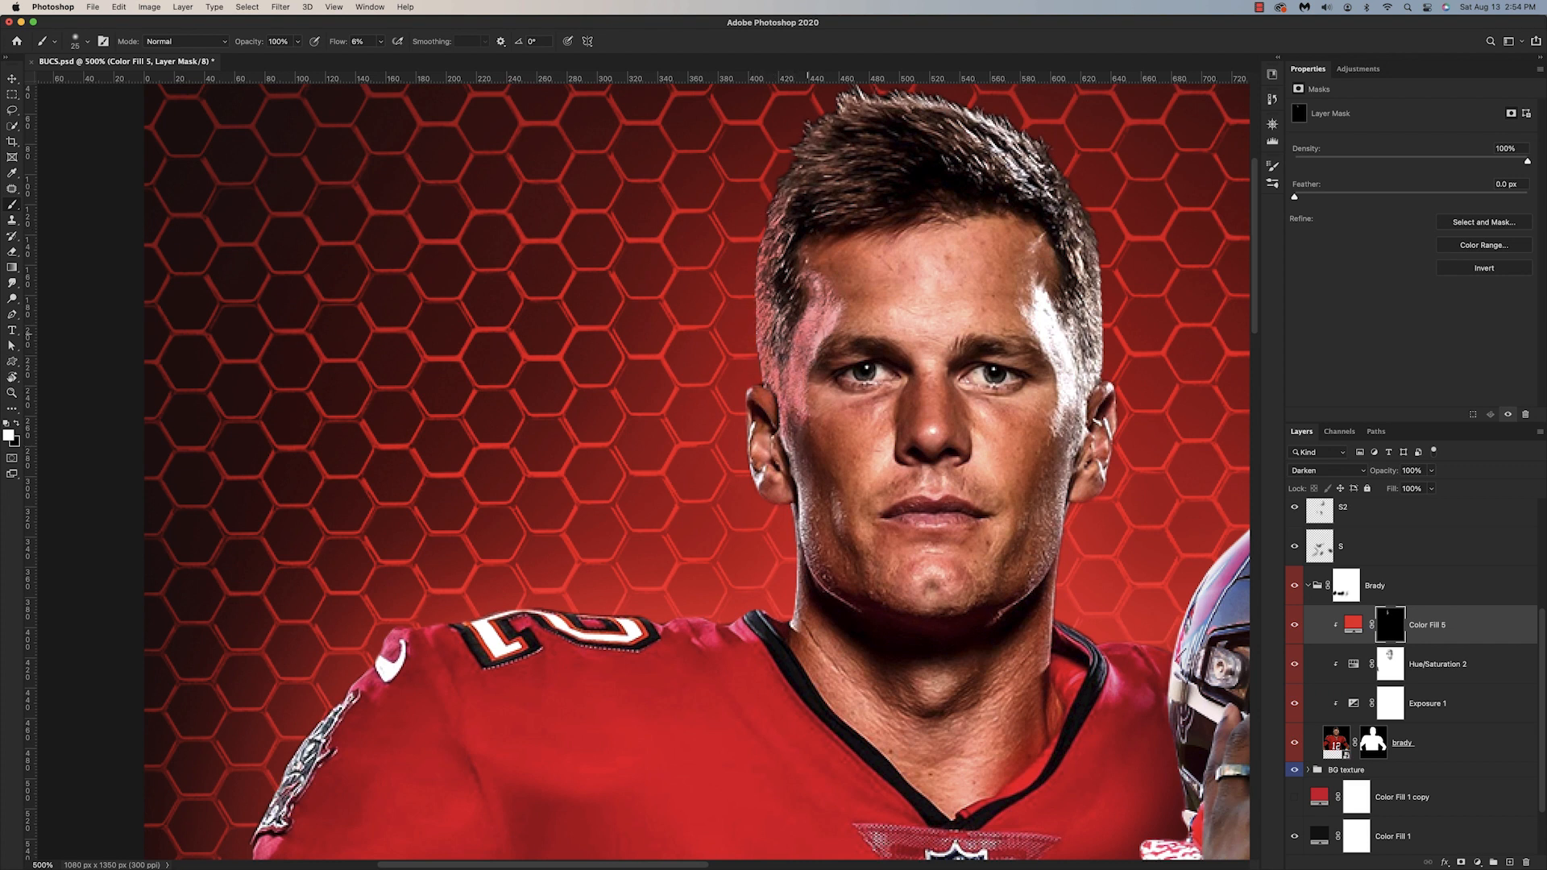
{"action": "left_click_drag", "start_coordinate": [808, 334], "coordinate": [815, 295]}
{"action": "mouse_move", "coordinate": [752, 431]}
{"action": "left_mouse_down"}
{"action": "mouse_move", "coordinate": [766, 479]}
{"action": "mouse_move", "coordinate": [793, 470]}
{"action": "mouse_move", "coordinate": [802, 624]}
{"action": "left_mouse_up"}
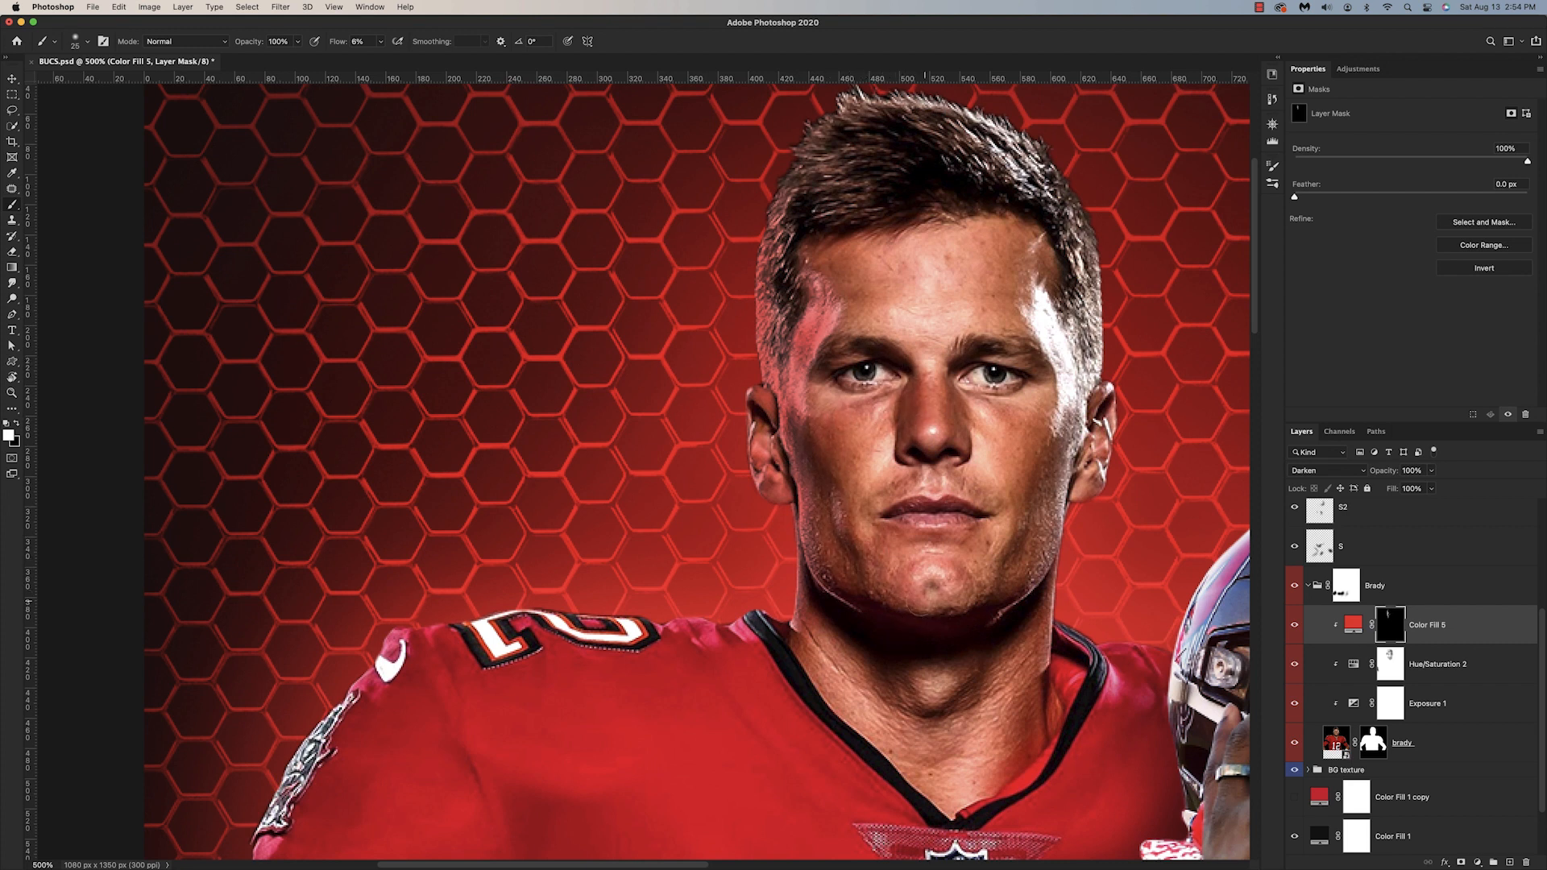
{"action": "key", "text": "super+minus"}
{"action": "key", "text": "super+minus"}
{"action": "key", "text": "super+minus"}
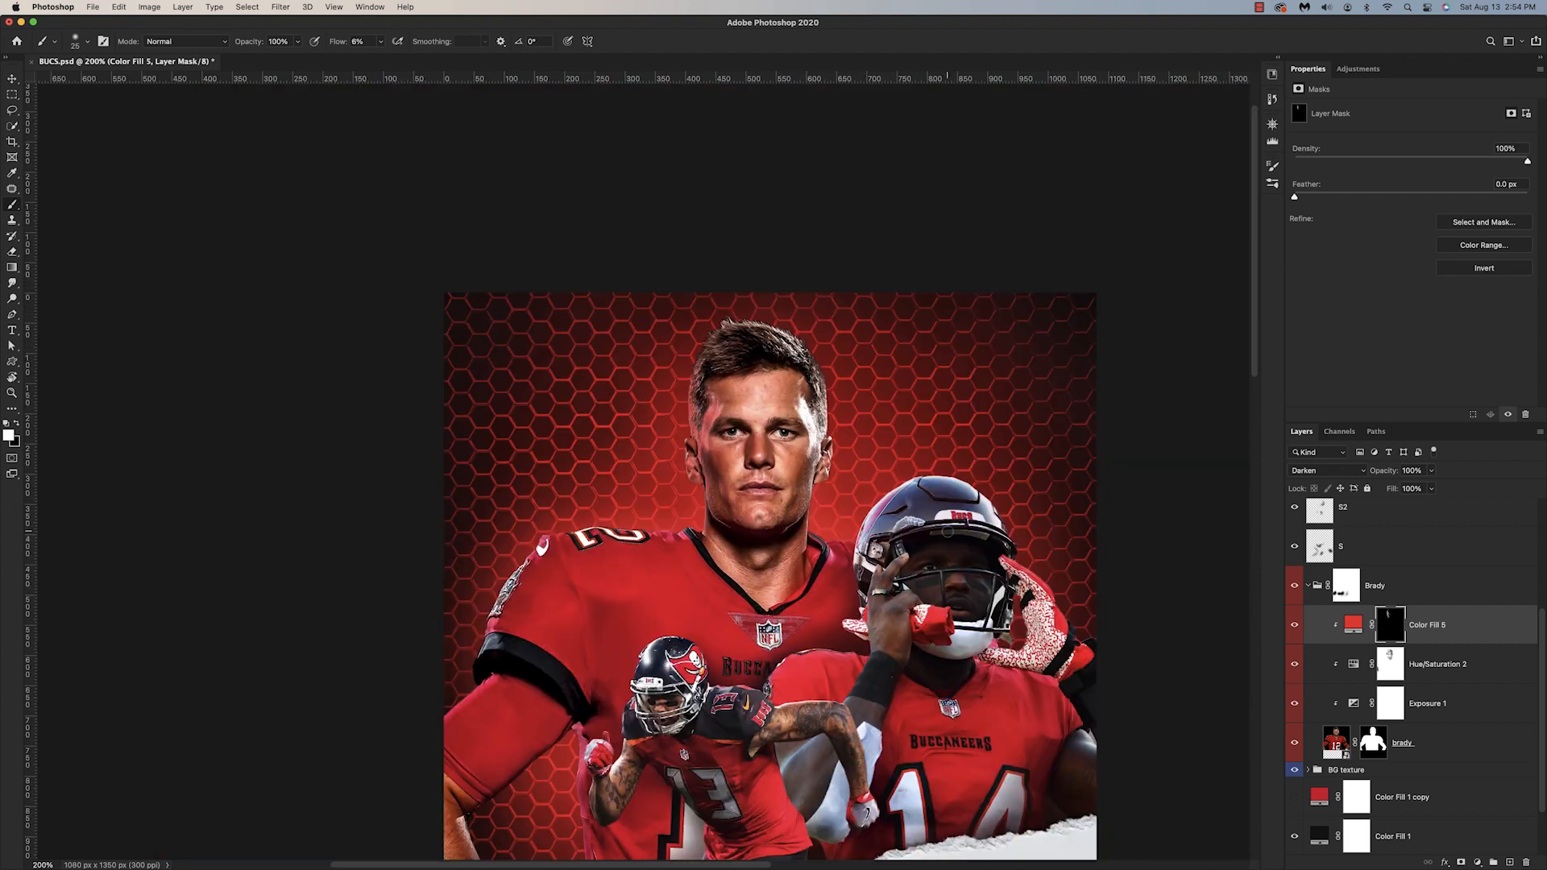
{"action": "left_click", "coordinate": [1296, 625]}
{"action": "left_click", "coordinate": [1295, 627]}
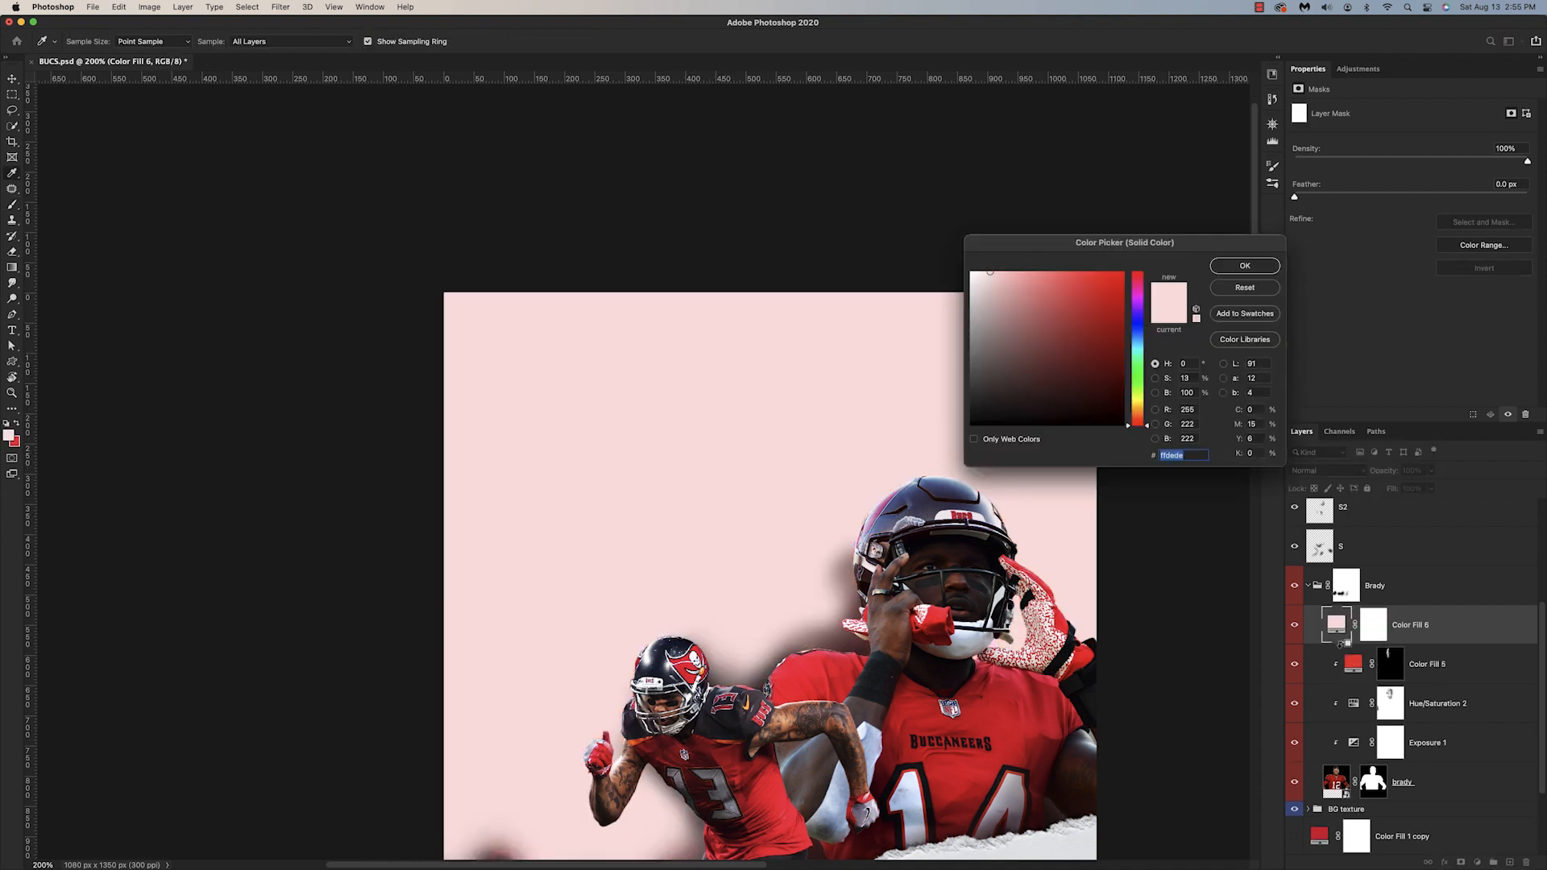
Step: Color the new Color Fill 6 #d64c4c, clip it to Brady and set its blend mode to Overlay
{"action": "left_click", "coordinate": [1065, 300]}
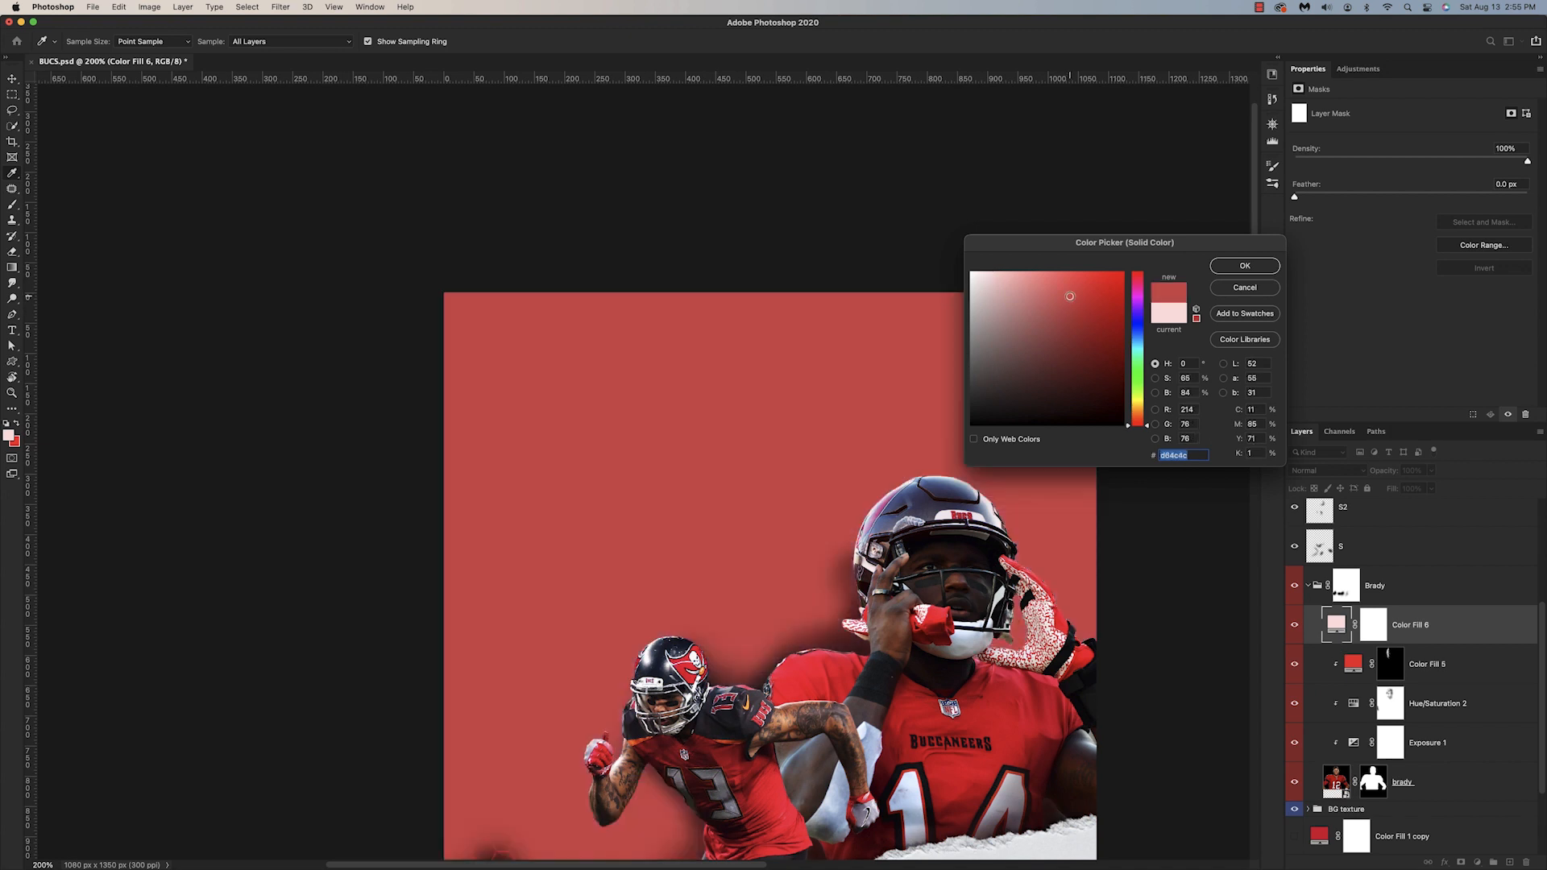
{"action": "left_click", "coordinate": [1229, 267]}
{"action": "left_click", "coordinate": [1343, 645], "text": "alt"}
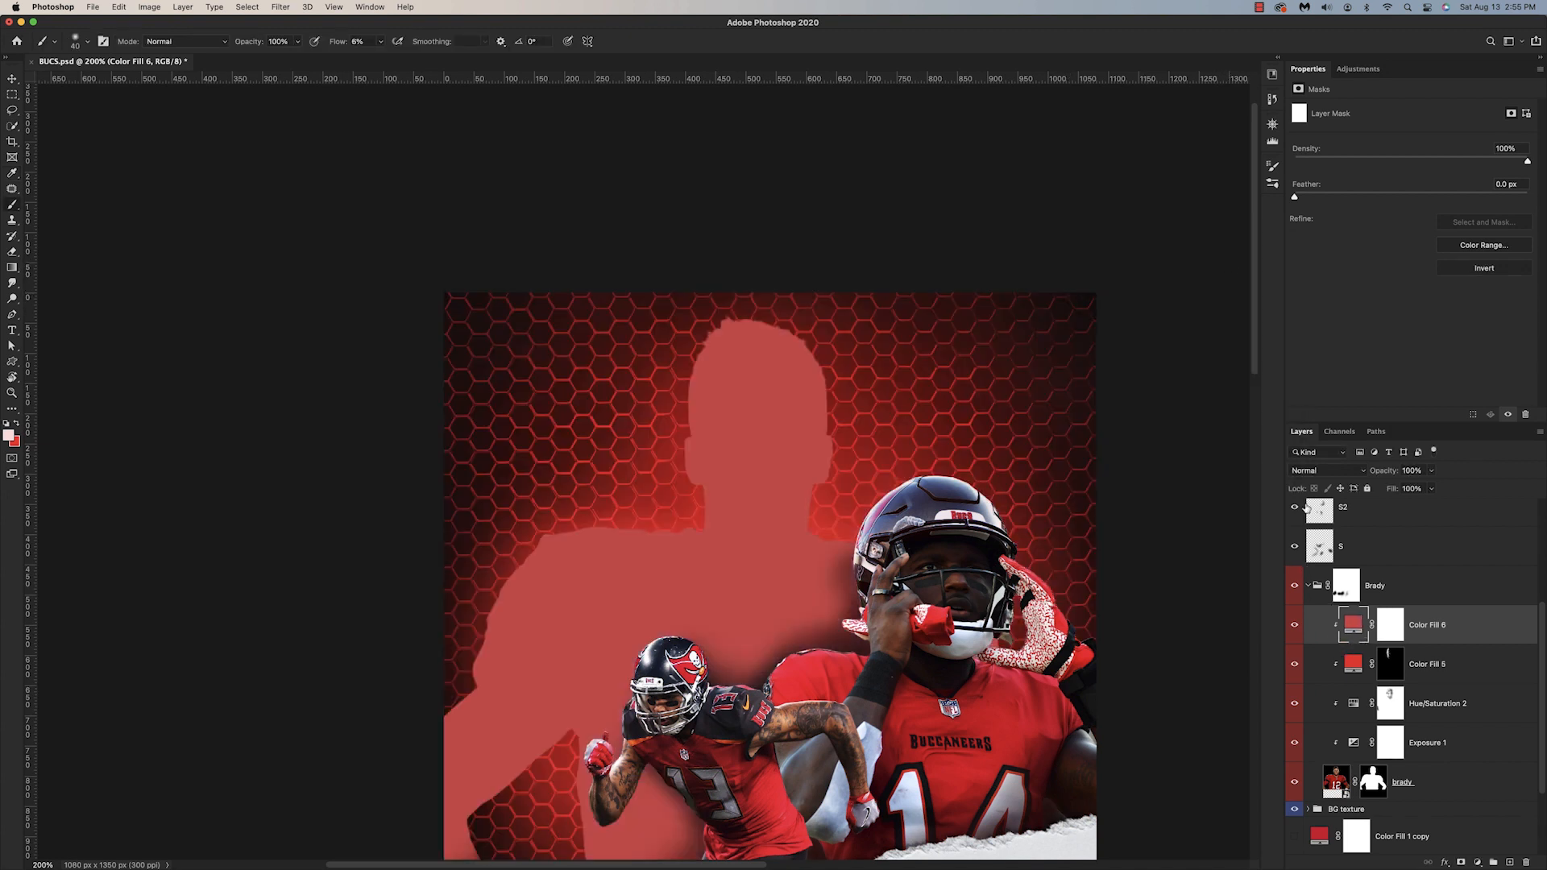
{"action": "left_click", "coordinate": [1311, 471]}
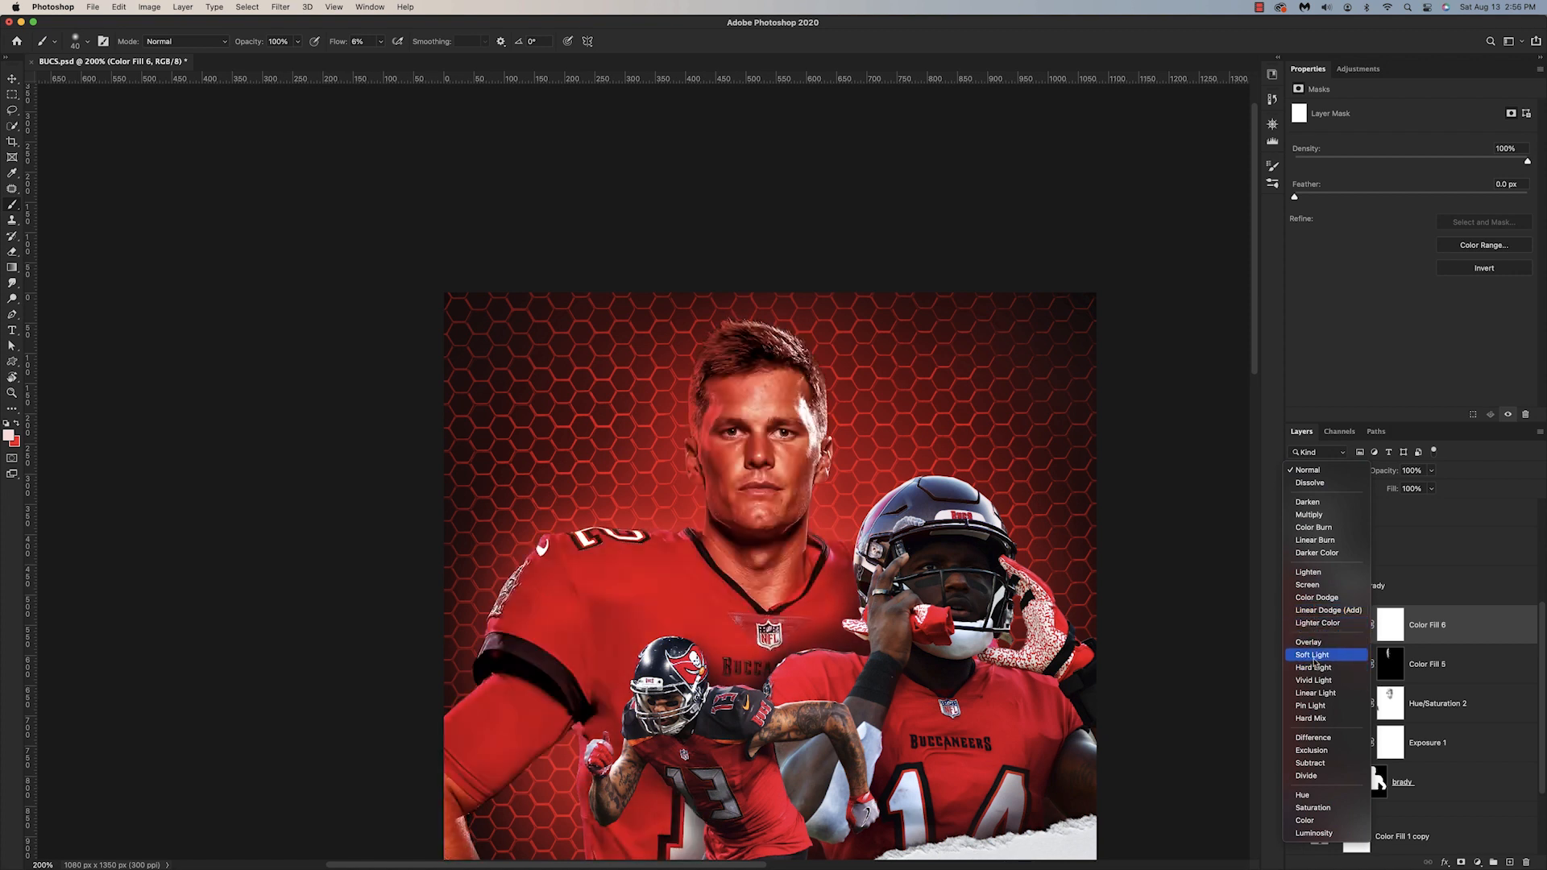
{"action": "left_click", "coordinate": [1313, 642]}
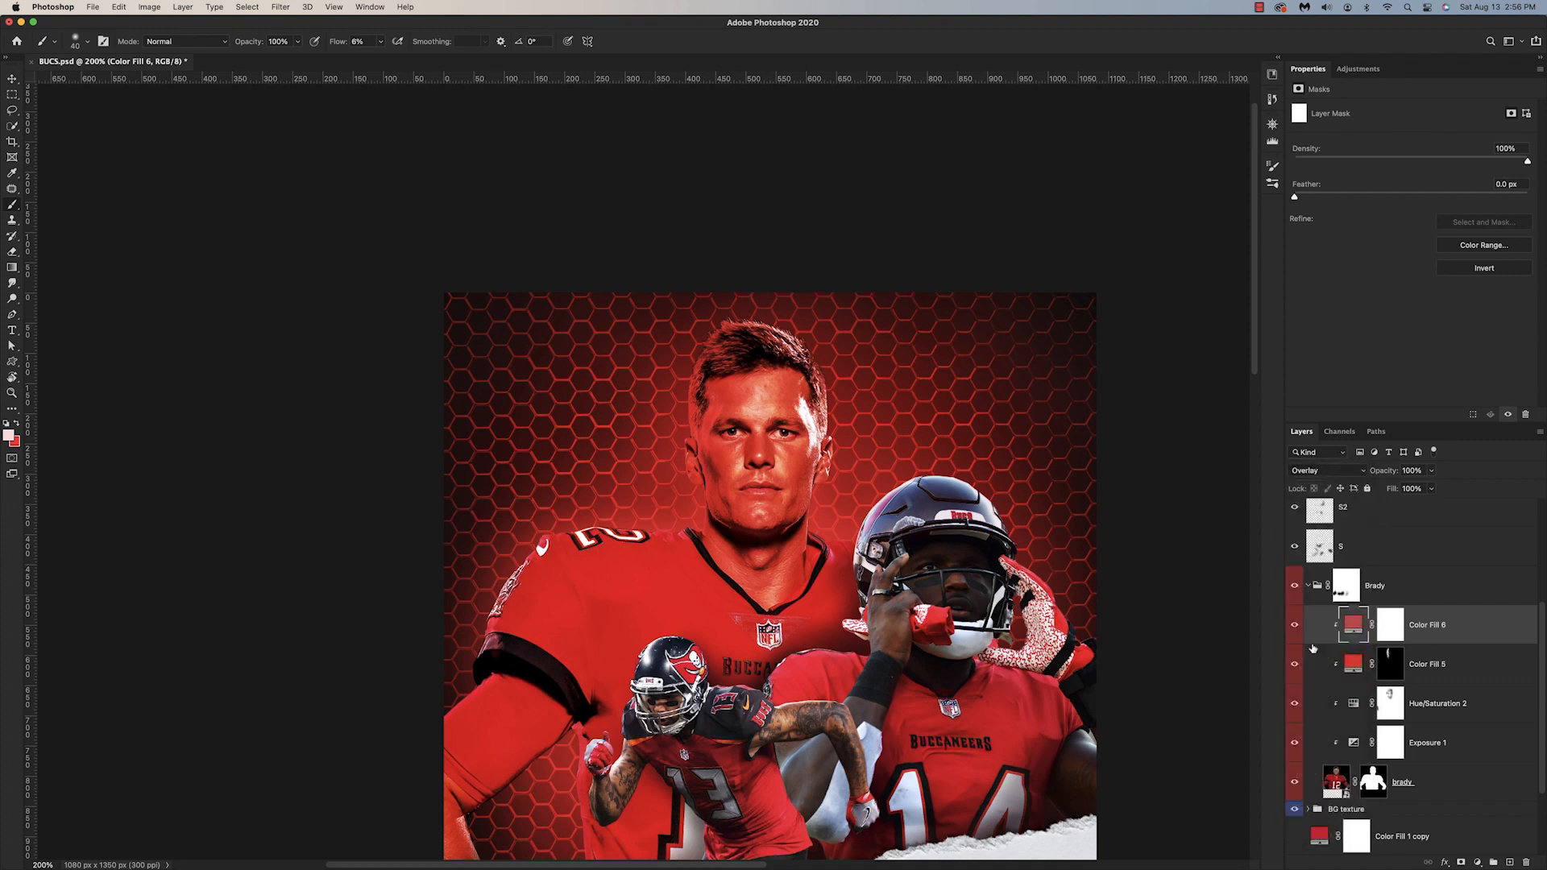
Step: Change Color Fill 6 to a deeper red and invert its mask to black
{"action": "double_click", "coordinate": [1354, 625]}
{"action": "left_click_drag", "start_coordinate": [1094, 309], "coordinate": [1086, 347]}
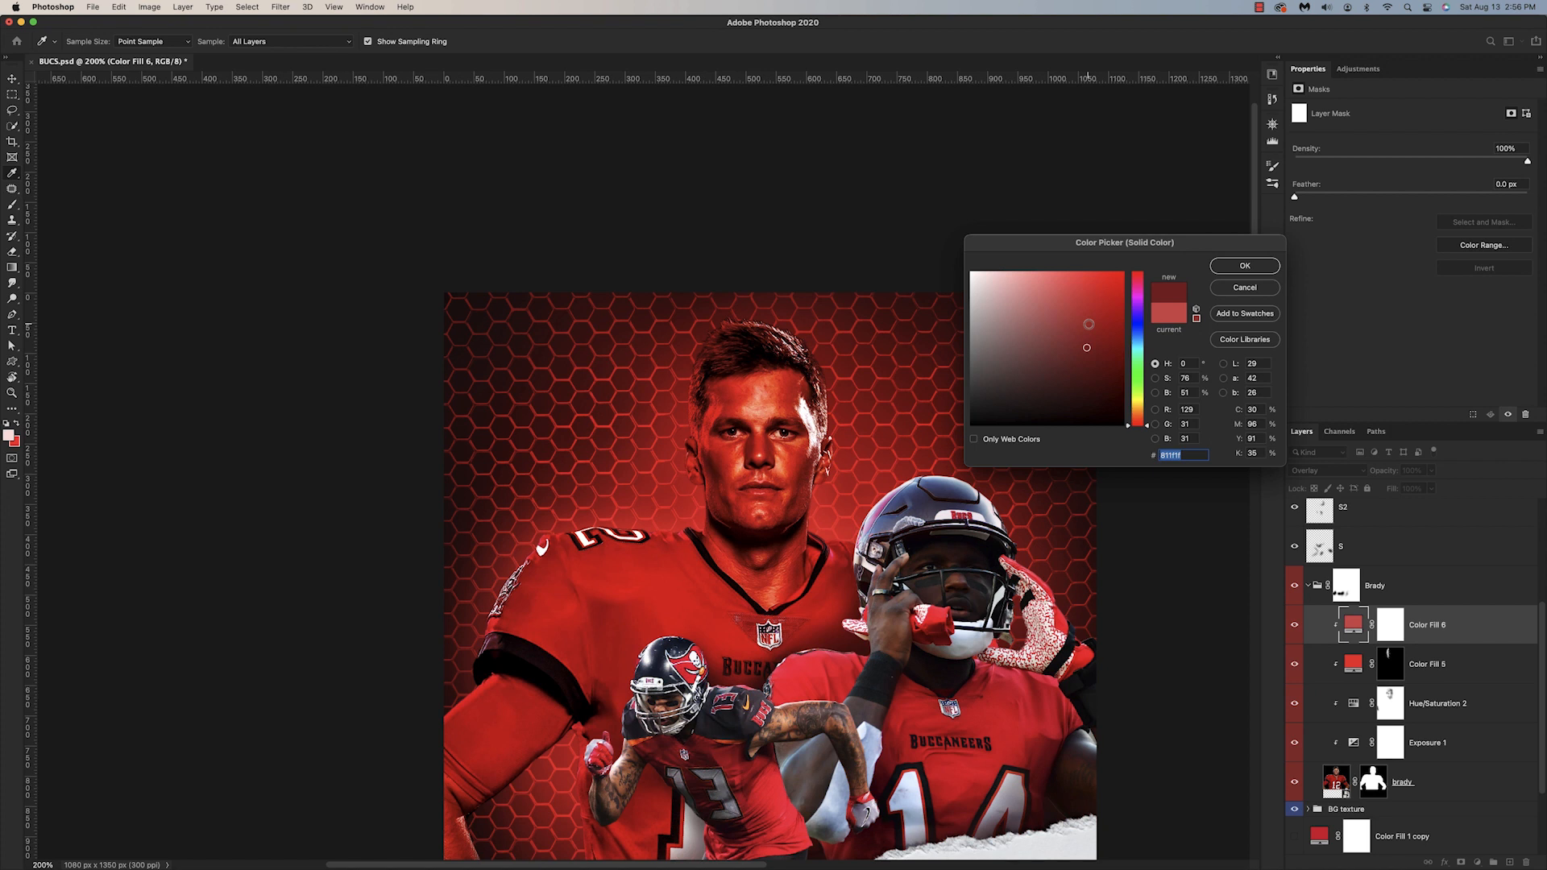
{"action": "key", "text": "Return"}
{"action": "left_click", "coordinate": [1390, 624]}
{"action": "key", "text": "b"}
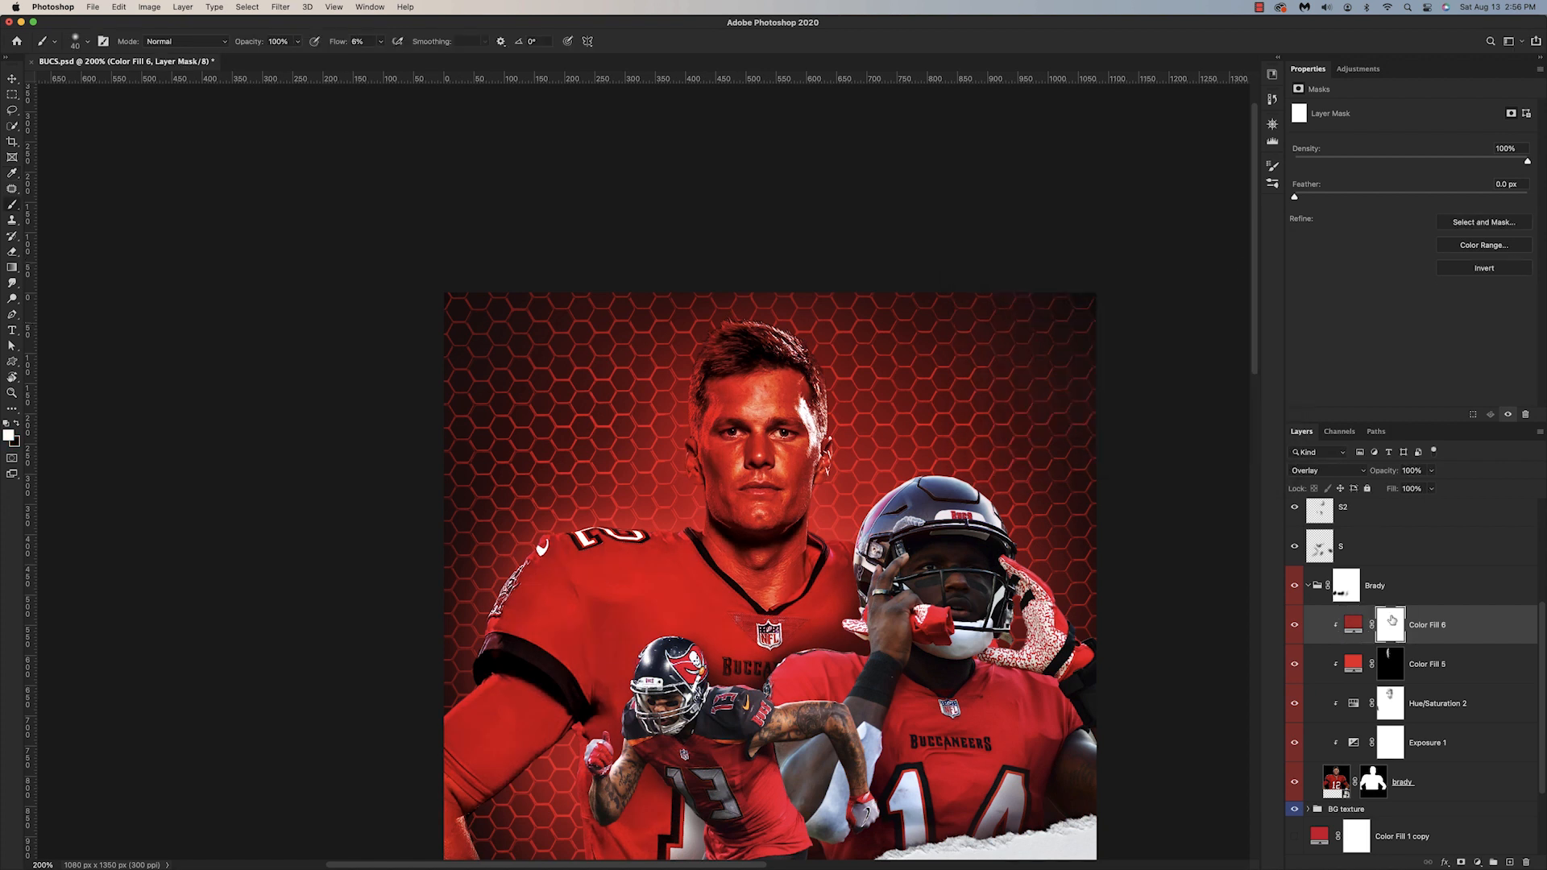
{"action": "key", "text": "super+i"}
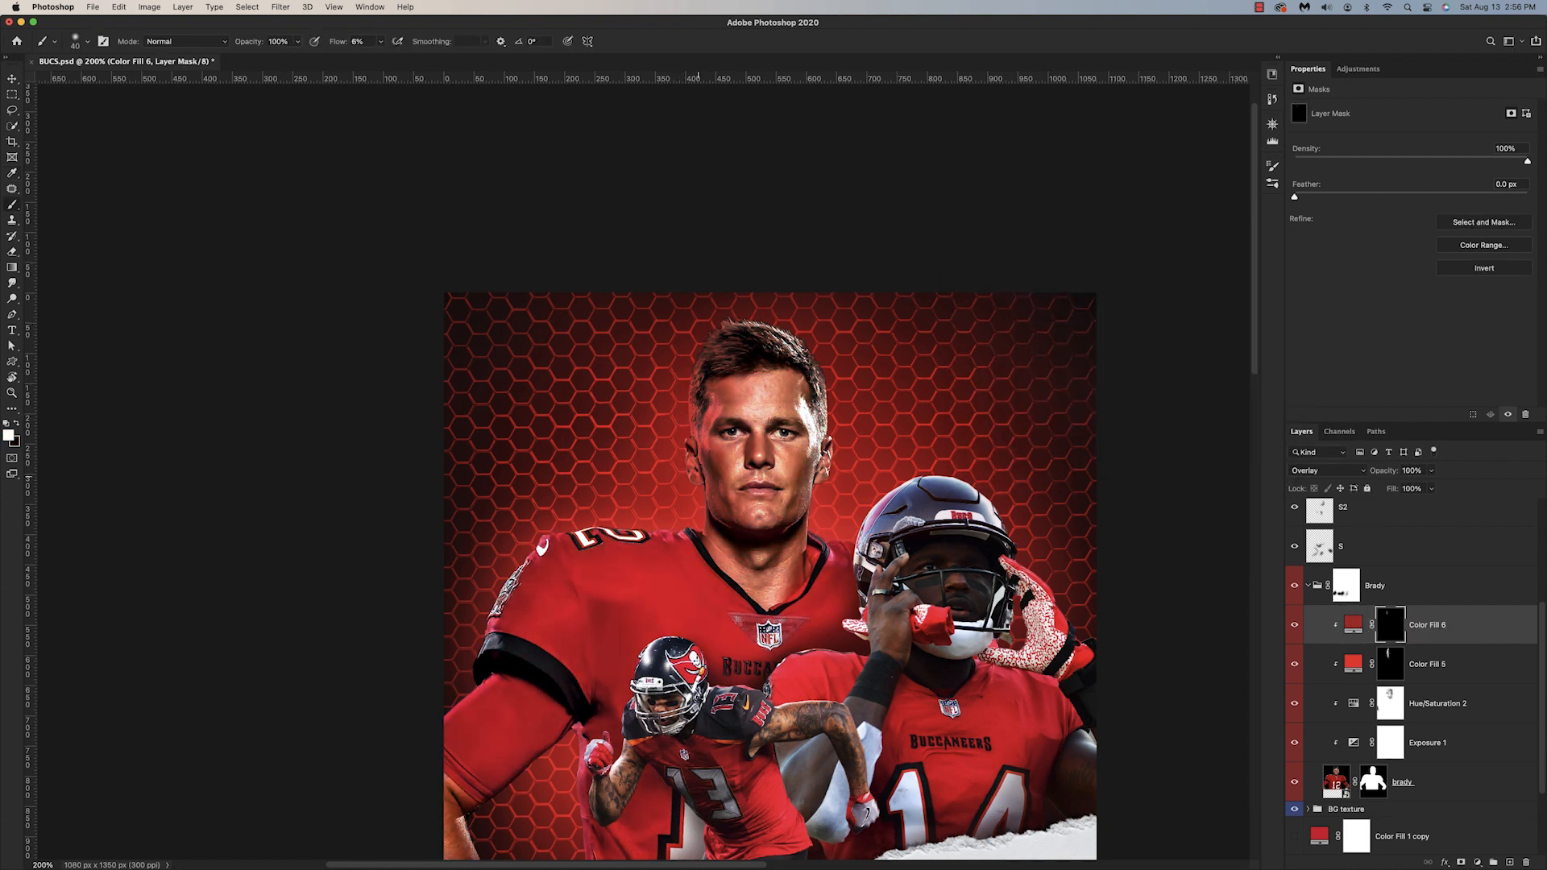
Step: Brush the red glow onto the left side of Brady's face and ear through the color fill masks, reducing the brush size for details
{"action": "left_click_drag", "start_coordinate": [699, 476], "coordinate": [700, 428]}
{"action": "key", "text": "x"}
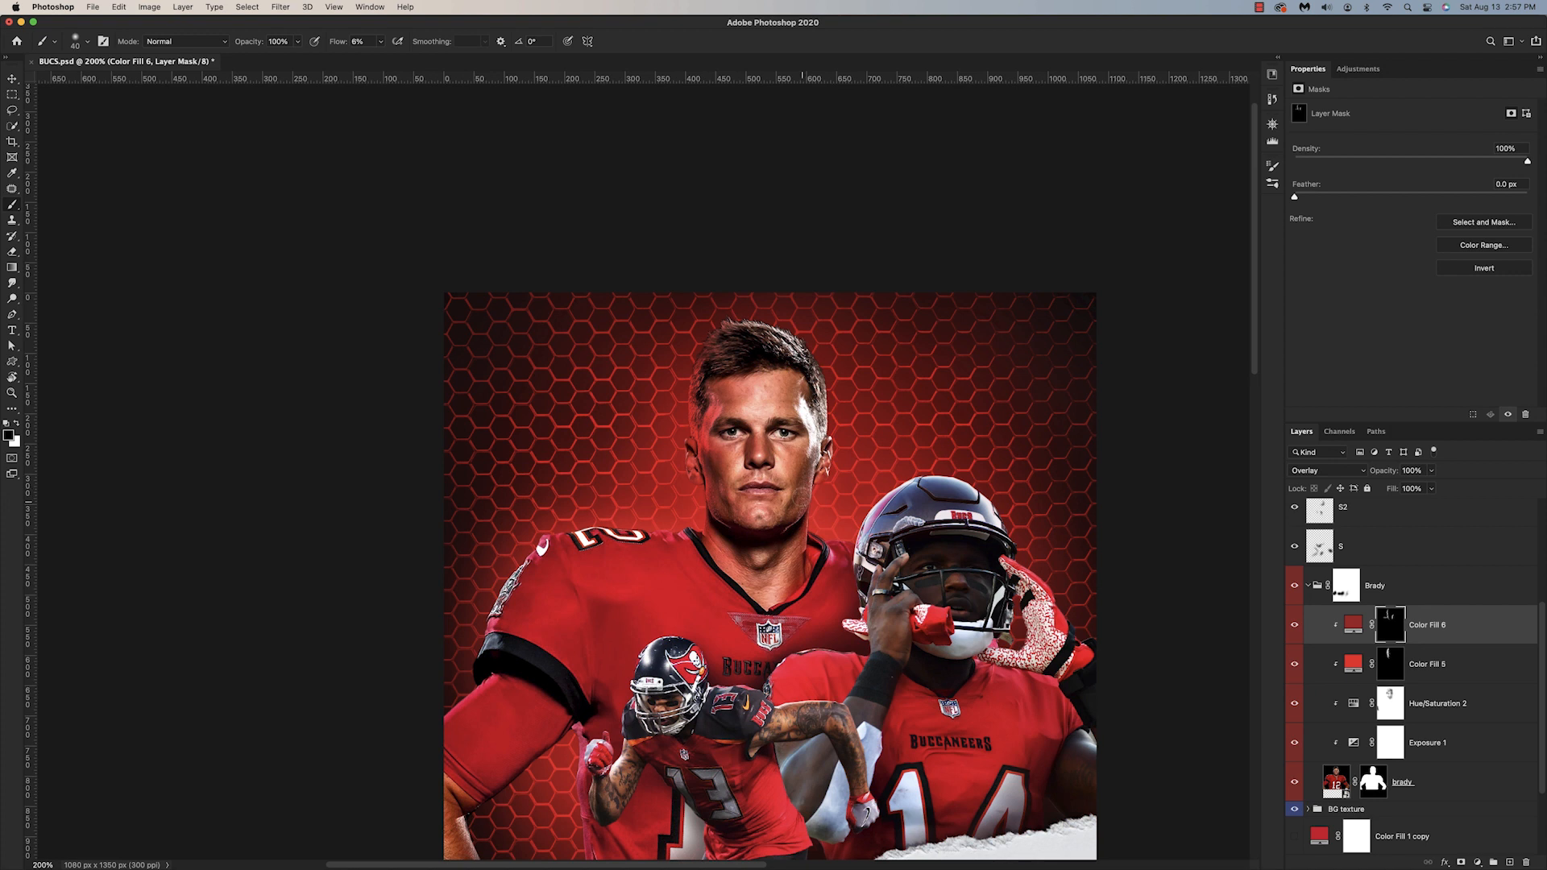
{"action": "key", "text": "alt+bracketleft"}
{"action": "key", "text": "x"}
{"action": "key", "text": "bracketleft"}
{"action": "key", "text": "bracketleft"}
{"action": "key", "text": "bracketleft"}
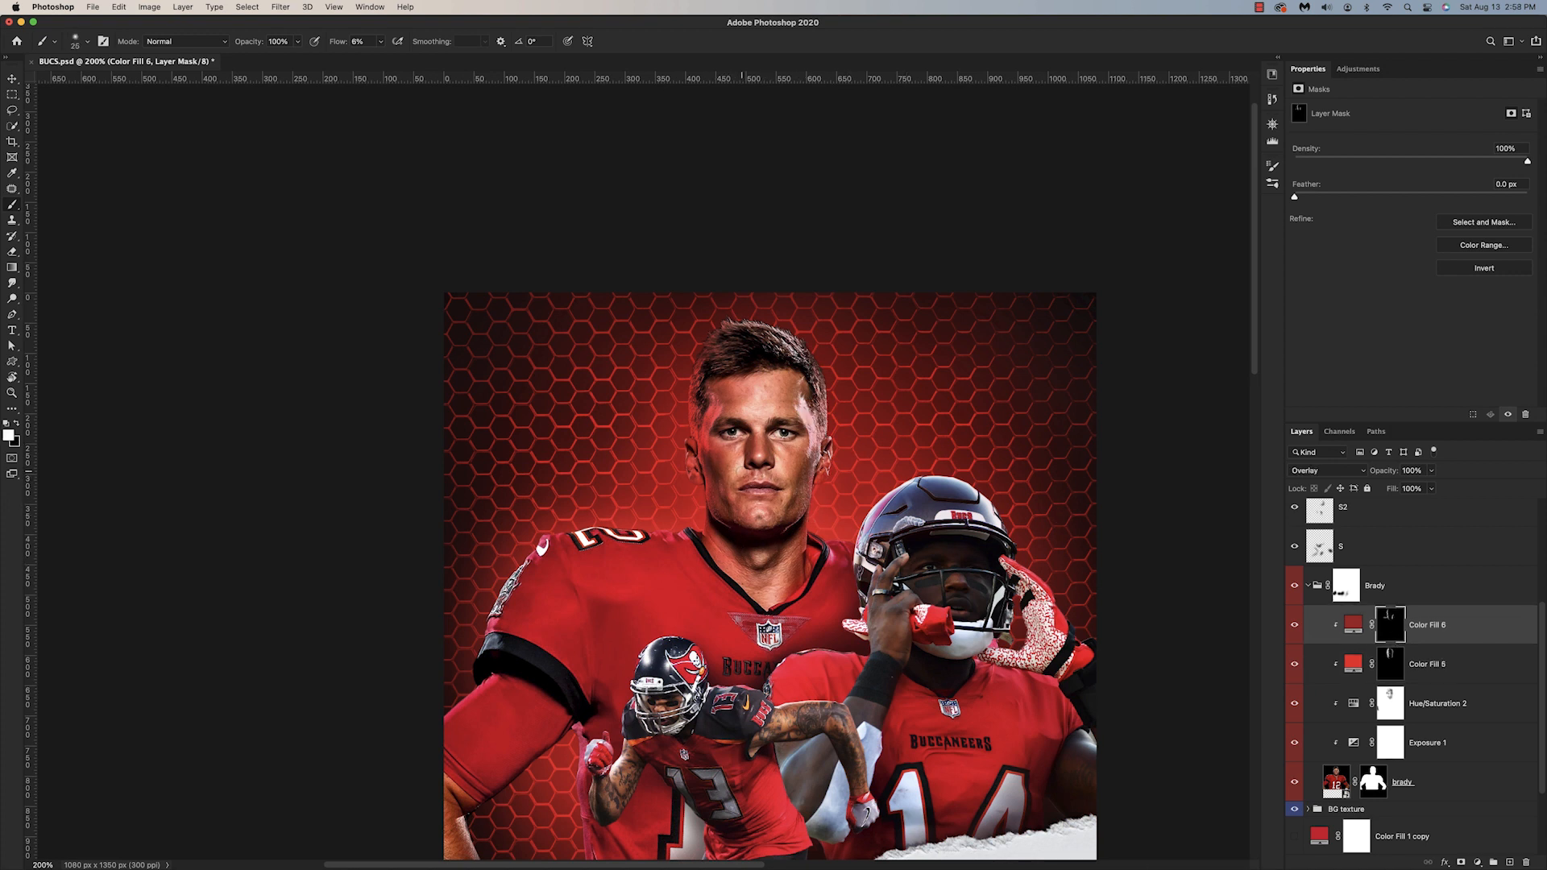
{"action": "key", "text": "x"}
{"action": "key", "text": "x"}
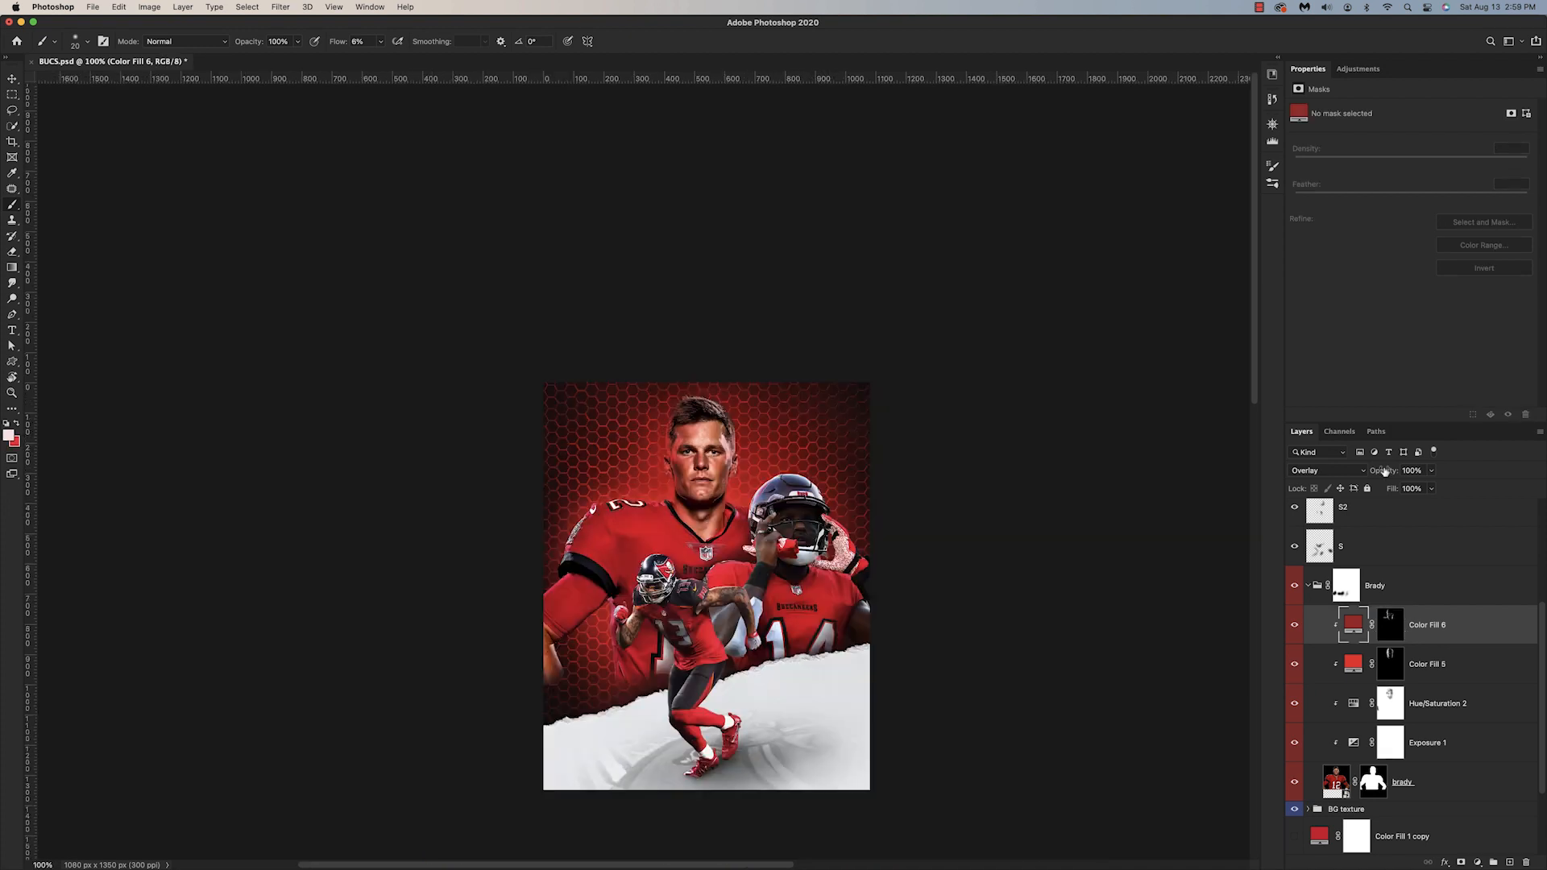
{"action": "left_click_drag", "start_coordinate": [1385, 472], "coordinate": [1342, 488]}
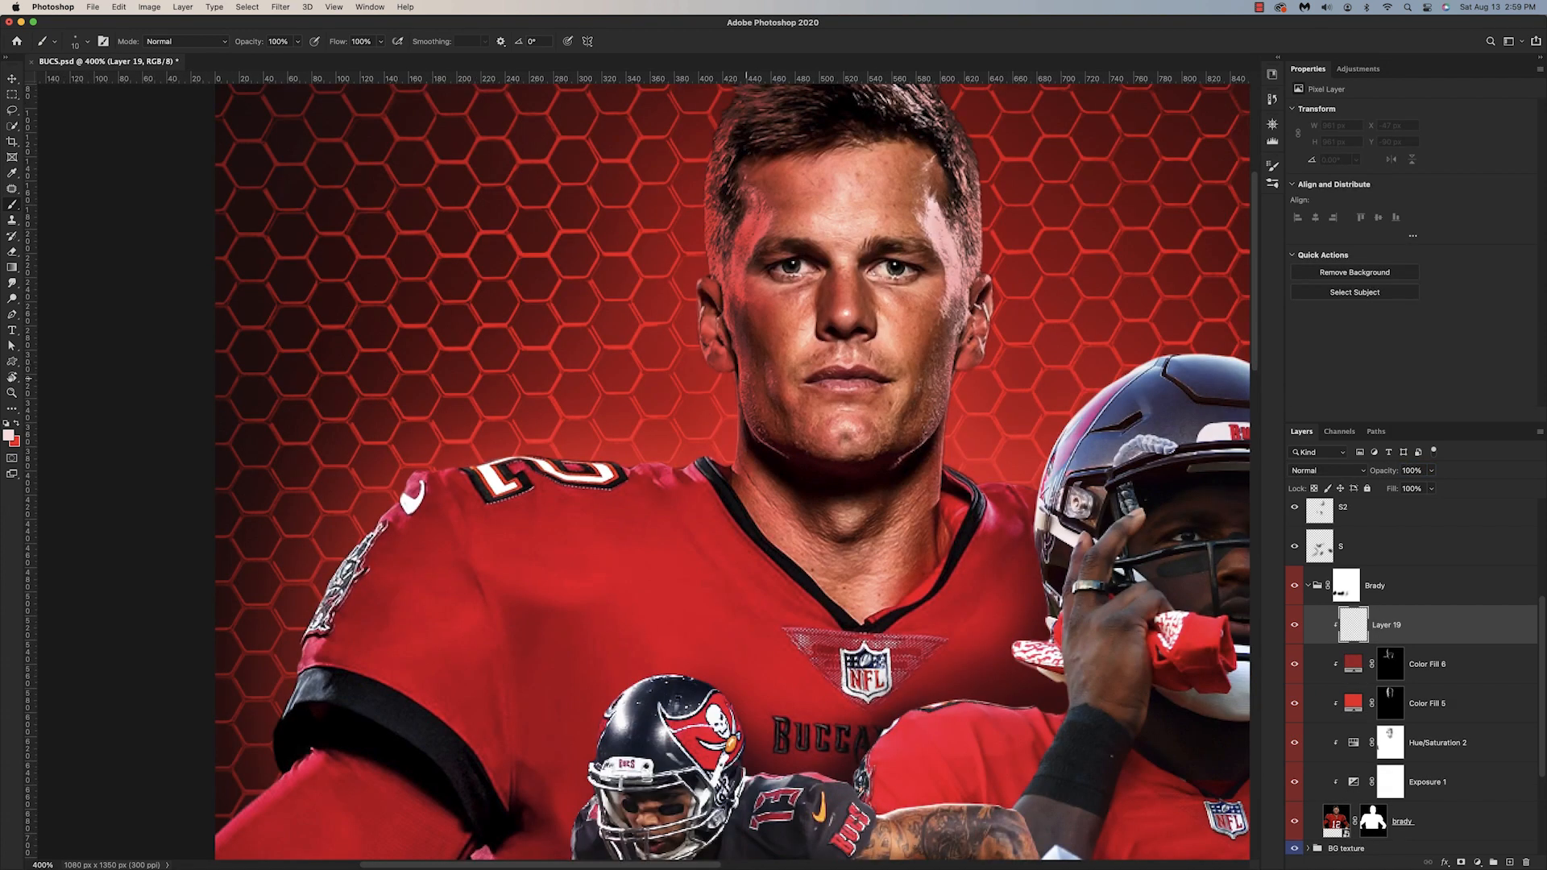
Step: Paint light rim strokes on Layer 19 along Brady's jaw, neck and right shoulder, and switch to a low-flow eraser to soften them
{"action": "left_click_drag", "start_coordinate": [725, 390], "coordinate": [730, 448]}
{"action": "left_click_drag", "start_coordinate": [946, 466], "coordinate": [1036, 488]}
{"action": "left_click_drag", "start_coordinate": [957, 375], "coordinate": [955, 385]}
{"action": "mouse_move", "coordinate": [735, 376]}
{"action": "left_mouse_down"}
{"action": "mouse_move", "coordinate": [738, 406]}
{"action": "mouse_move", "coordinate": [749, 387]}
{"action": "left_mouse_up"}
{"action": "key", "text": "x"}
{"action": "key", "text": "x"}
{"action": "key", "text": "e"}
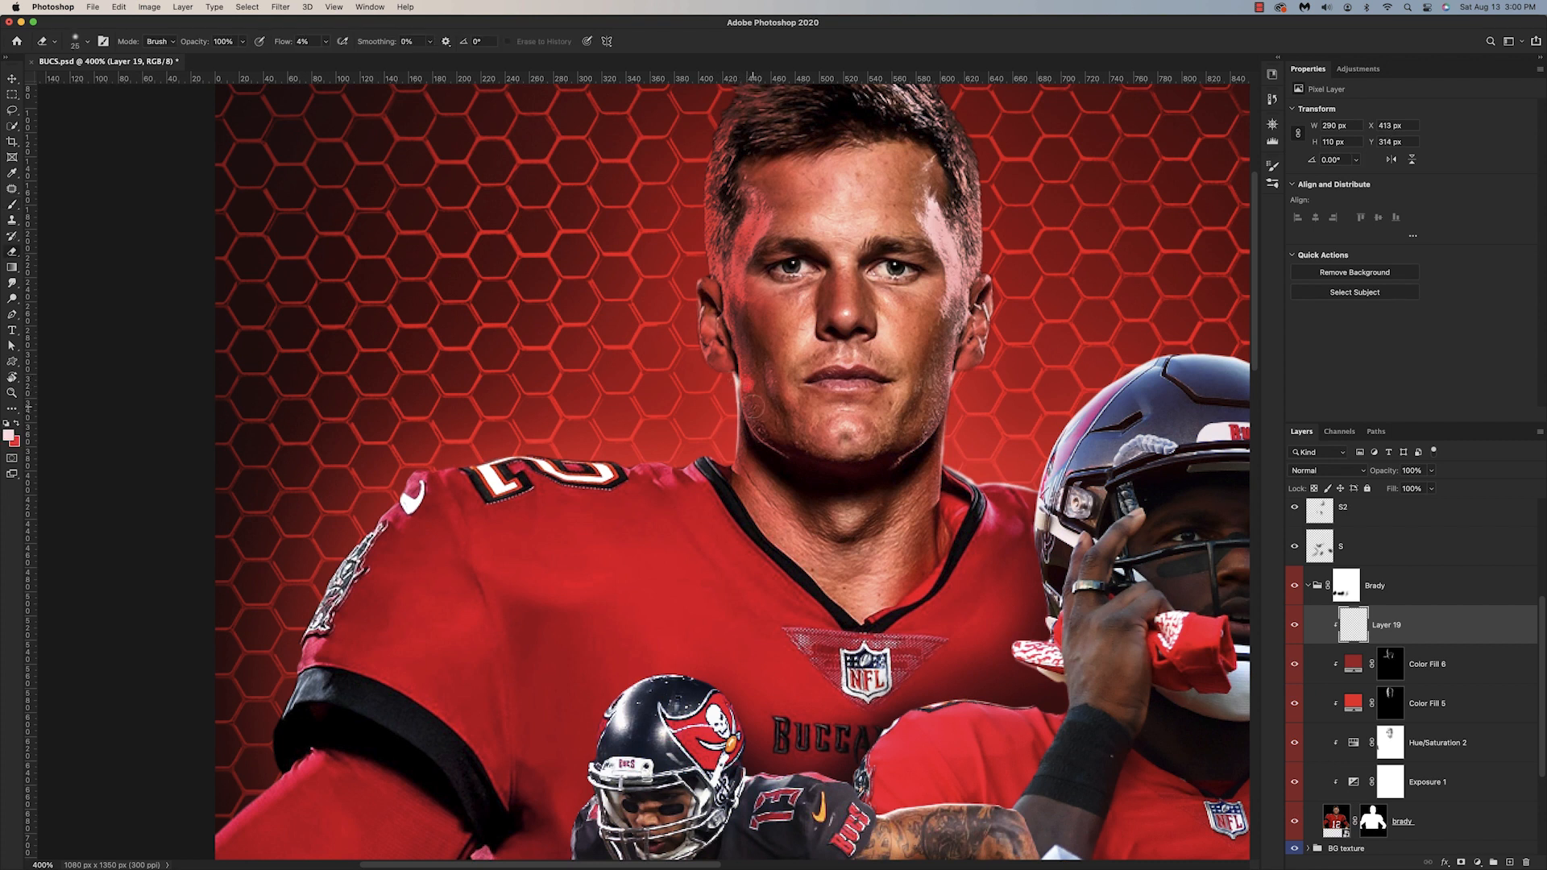
Step: Continue the rim light on Layer 19 along Brady's left shoulder and the jersey edge below his sleeve
{"action": "key", "text": "b"}
{"action": "left_click_drag", "start_coordinate": [700, 461], "coordinate": [415, 469]}
{"action": "scroll", "coordinate": [493, 518], "scroll_direction": "down", "scroll_amount": 5}
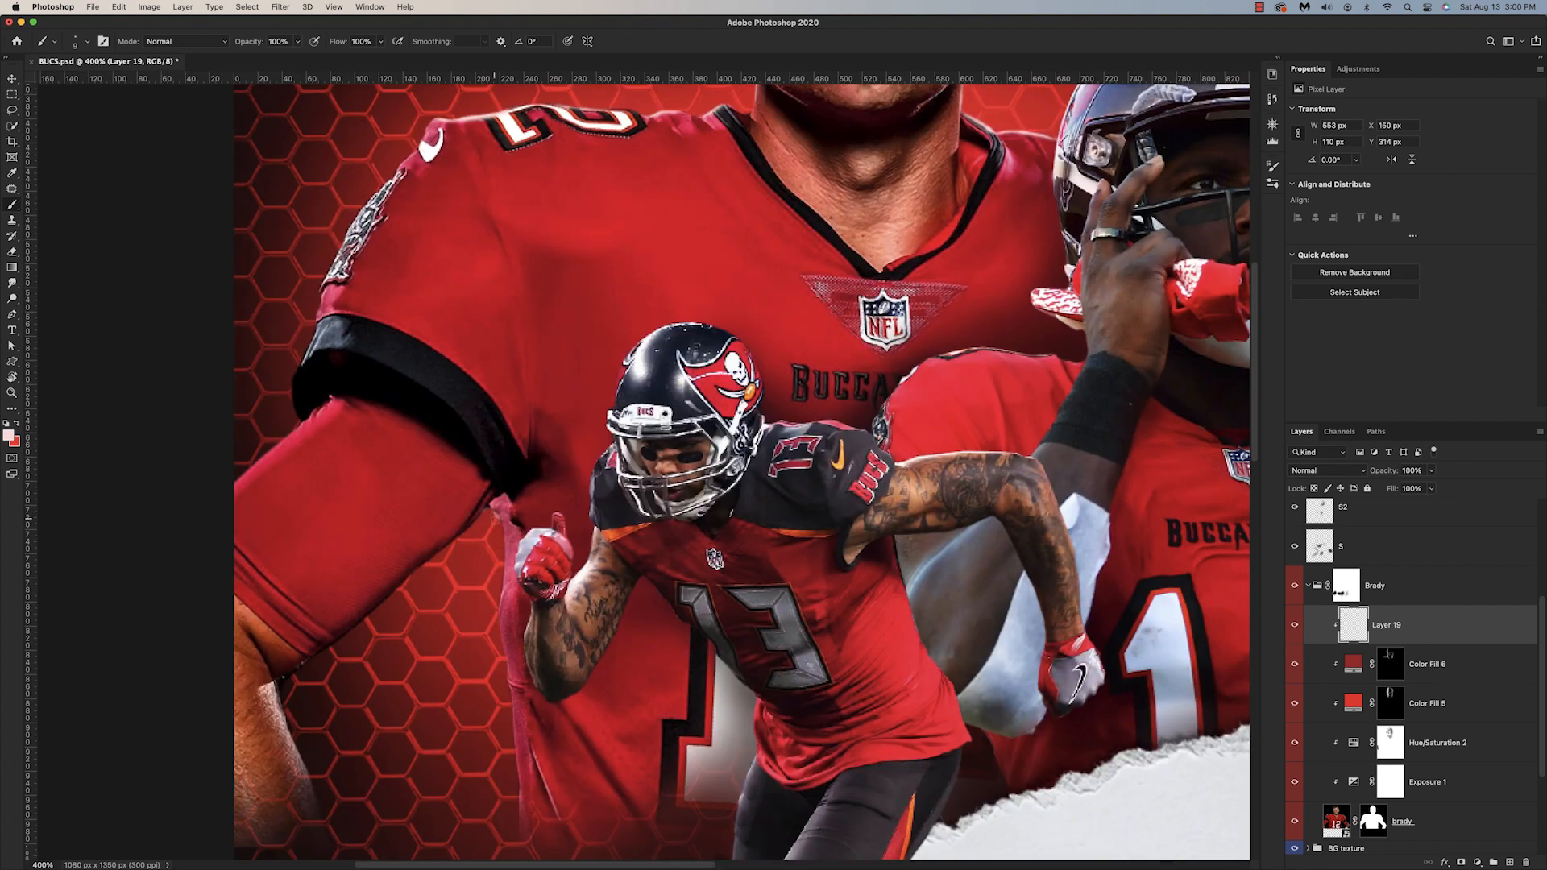
{"action": "left_click_drag", "start_coordinate": [503, 535], "coordinate": [498, 621]}
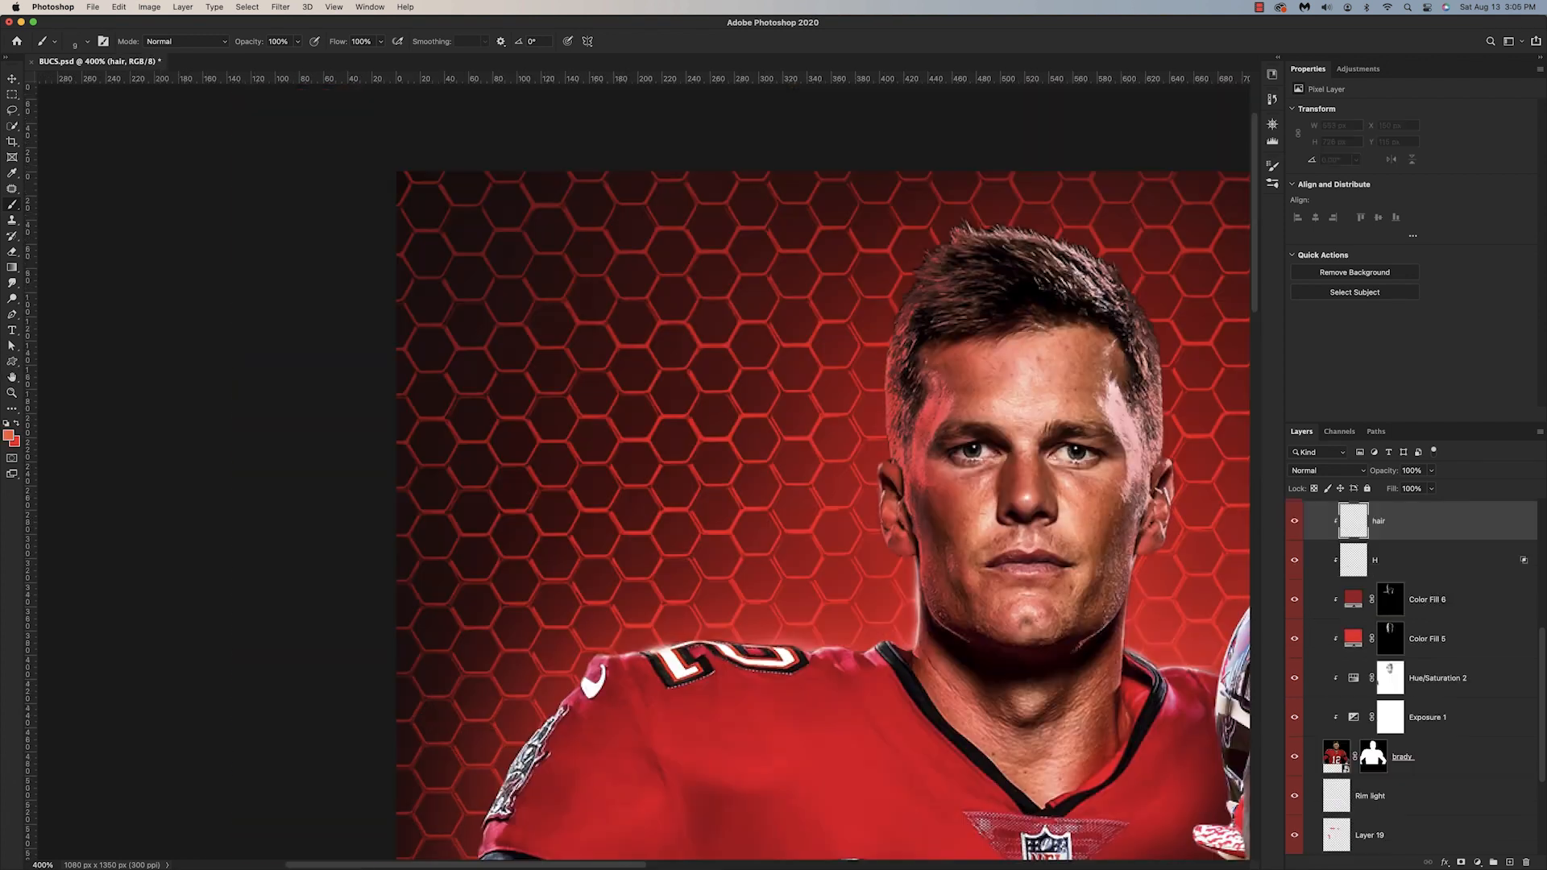
Step: Paint light red strokes along the left edge of Brady's hair on the hair layer and set its blend mode to Hard Light
{"action": "left_click_drag", "start_coordinate": [888, 355], "coordinate": [876, 393]}
{"action": "left_click_drag", "start_coordinate": [893, 329], "coordinate": [924, 251]}
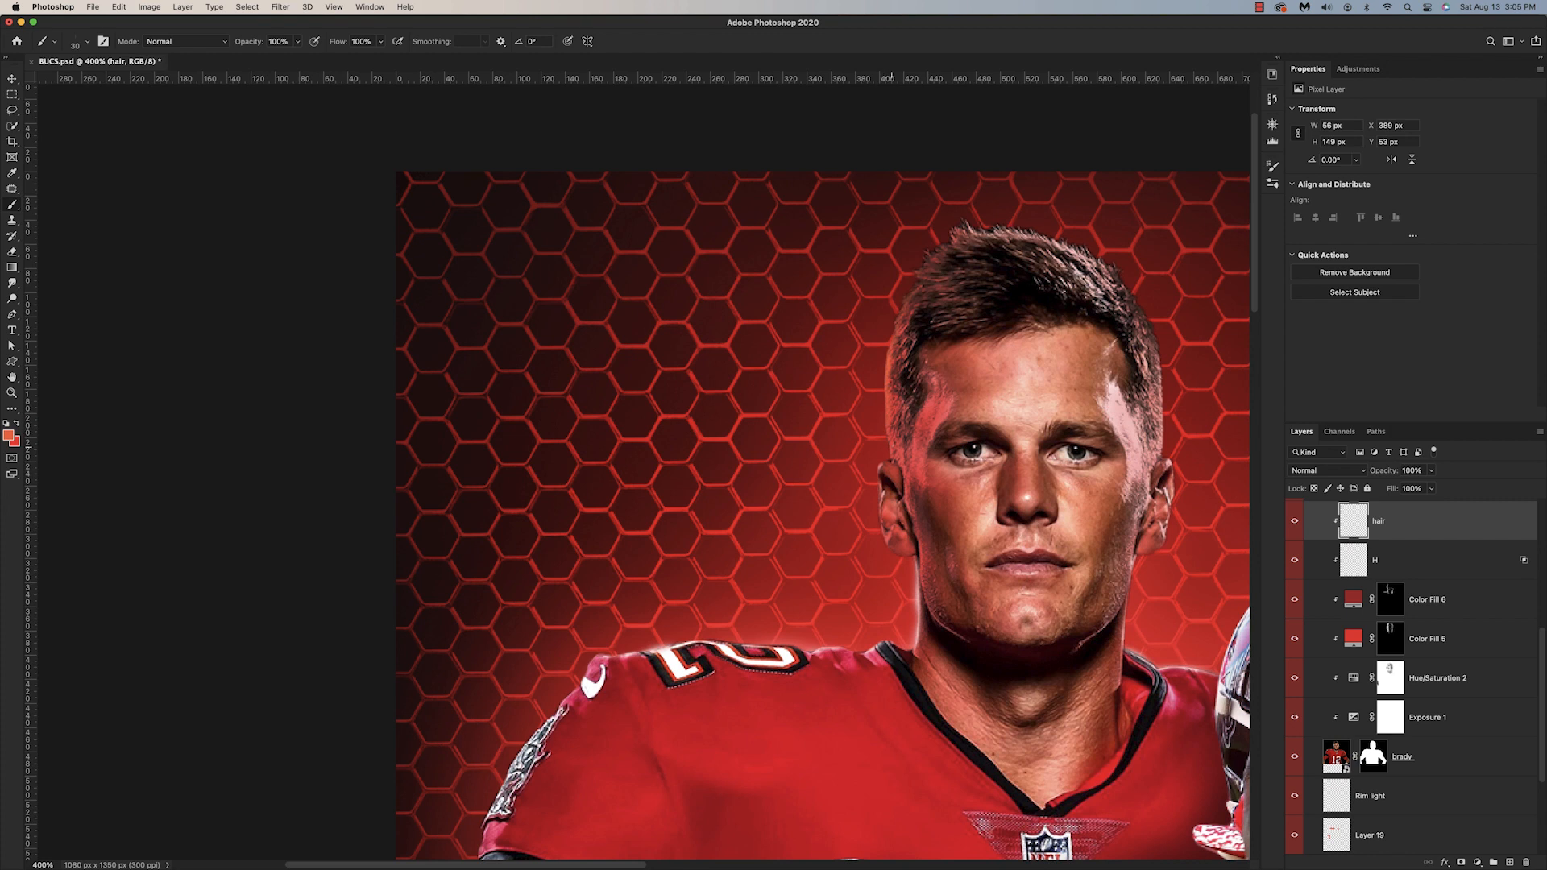
{"action": "key", "text": "shift+Right"}
{"action": "left_click_drag", "start_coordinate": [926, 251], "coordinate": [939, 248]}
{"action": "key", "text": "super+minus"}
{"action": "key", "text": "super+minus"}
{"action": "left_click", "coordinate": [1326, 471]}
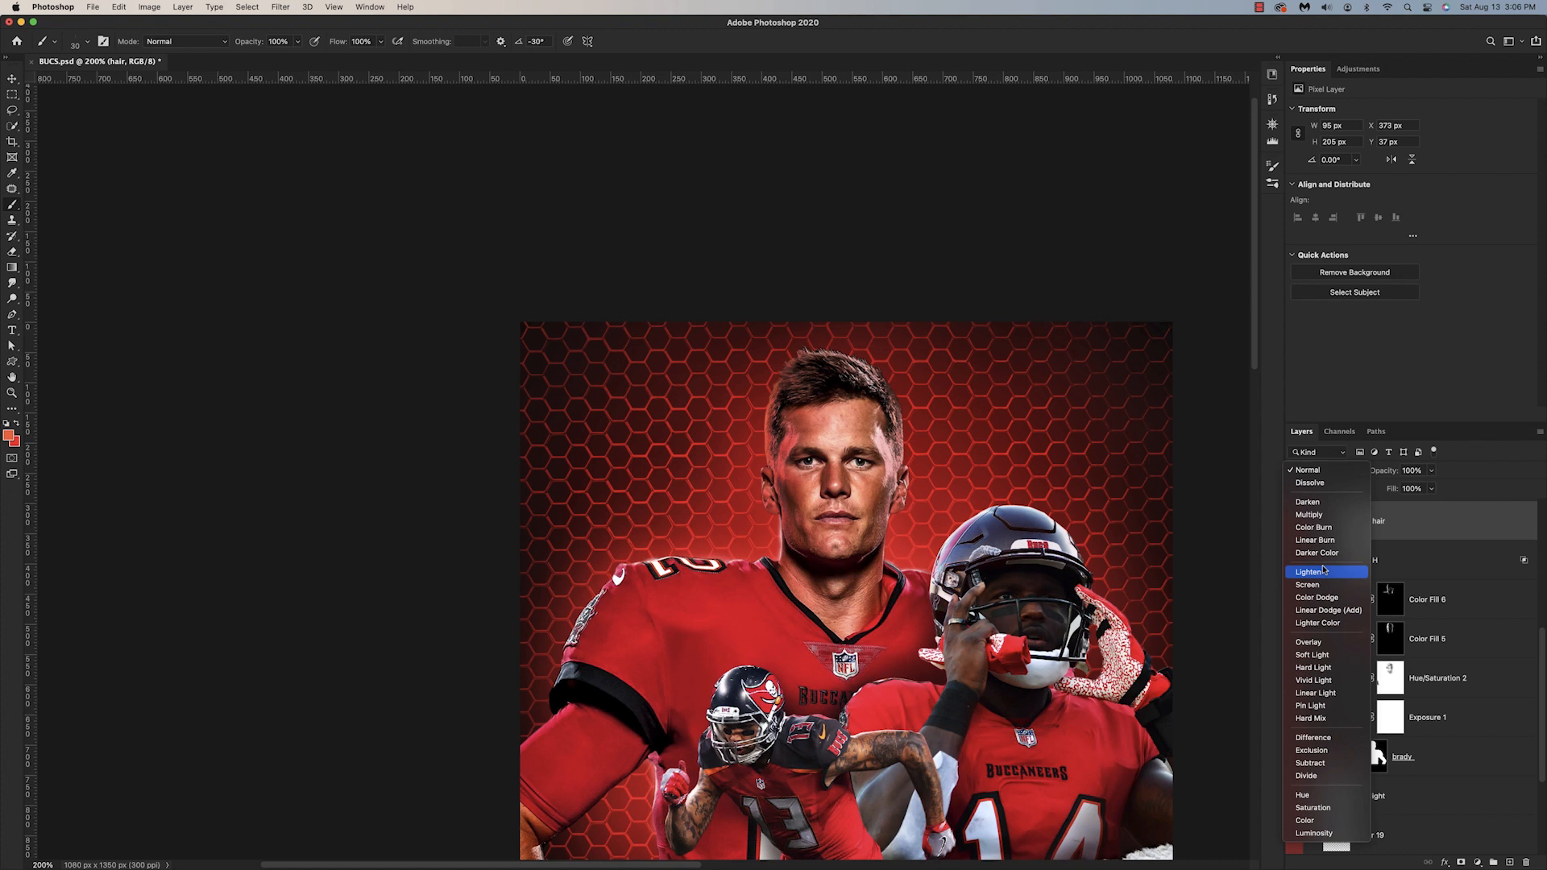
{"action": "left_click", "coordinate": [1328, 667]}
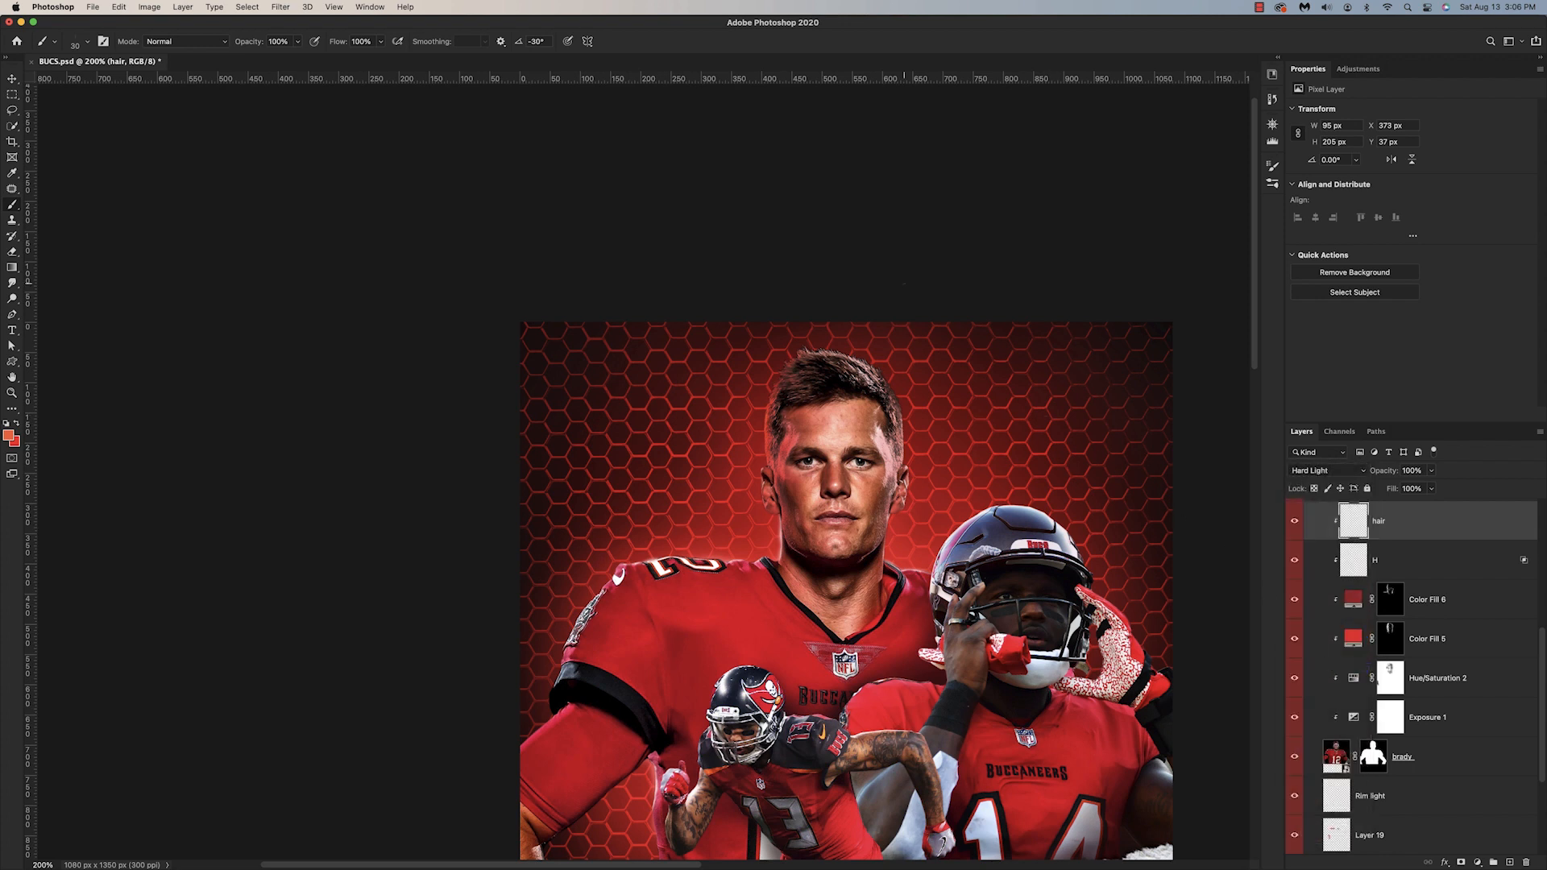
Step: Continue the red hair strokes over the top and down the right side of Brady's head, and toggle the hair layer to compare
{"action": "mouse_move", "coordinate": [786, 365]}
{"action": "left_mouse_down"}
{"action": "mouse_move", "coordinate": [805, 341]}
{"action": "mouse_move", "coordinate": [891, 390]}
{"action": "mouse_move", "coordinate": [907, 454]}
{"action": "left_mouse_up"}
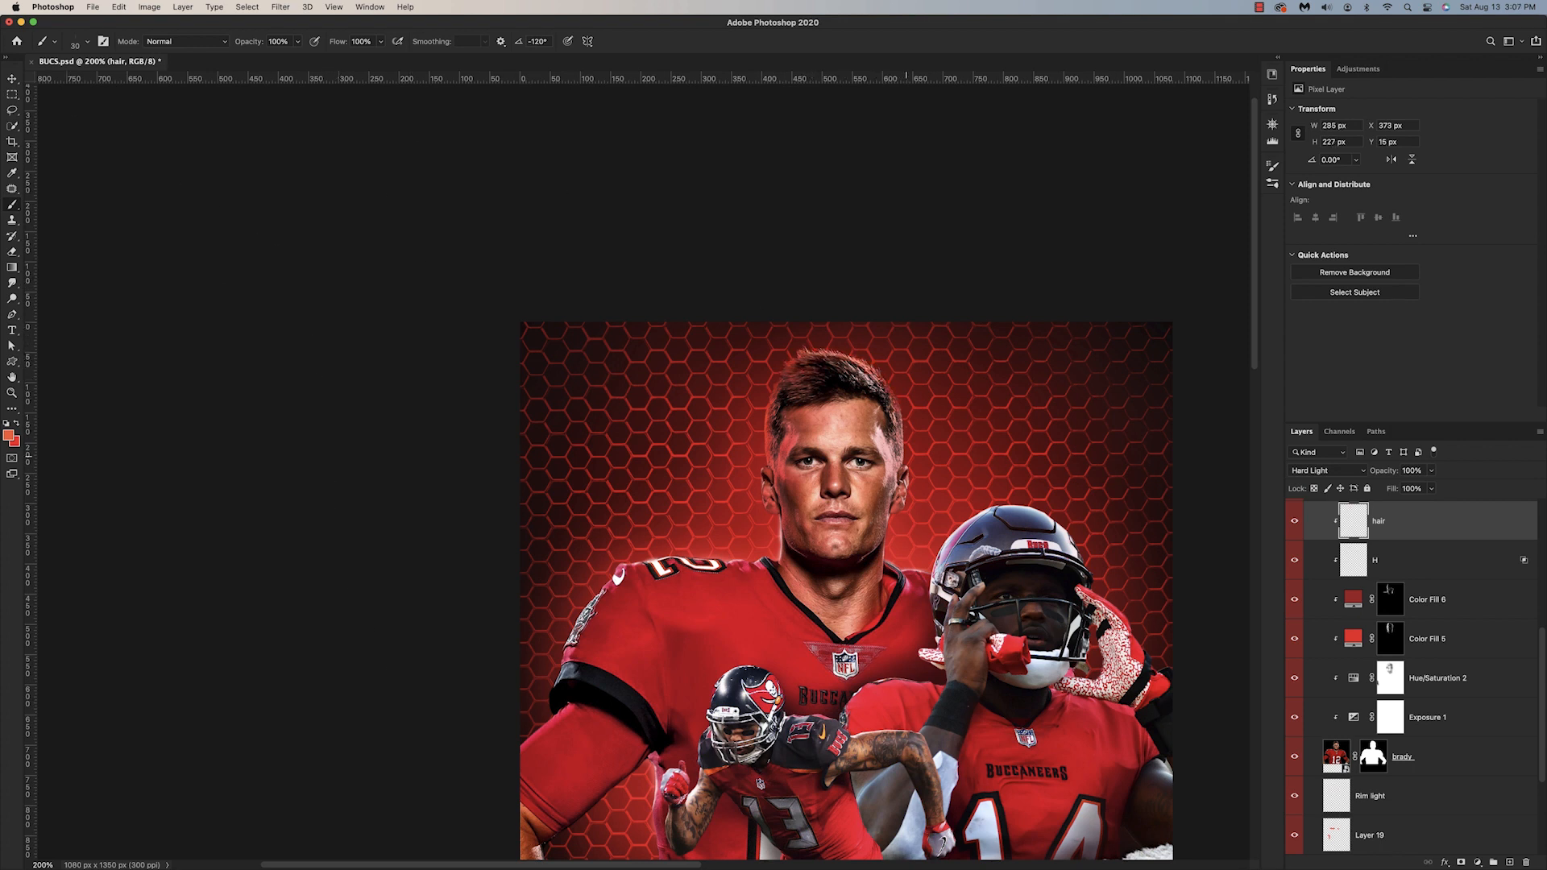
{"action": "scroll", "coordinate": [890, 392], "scroll_direction": "down", "scroll_amount": 1}
{"action": "key", "text": "super+minus"}
{"action": "left_click", "coordinate": [1295, 524]}
{"action": "left_click", "coordinate": [1295, 523]}
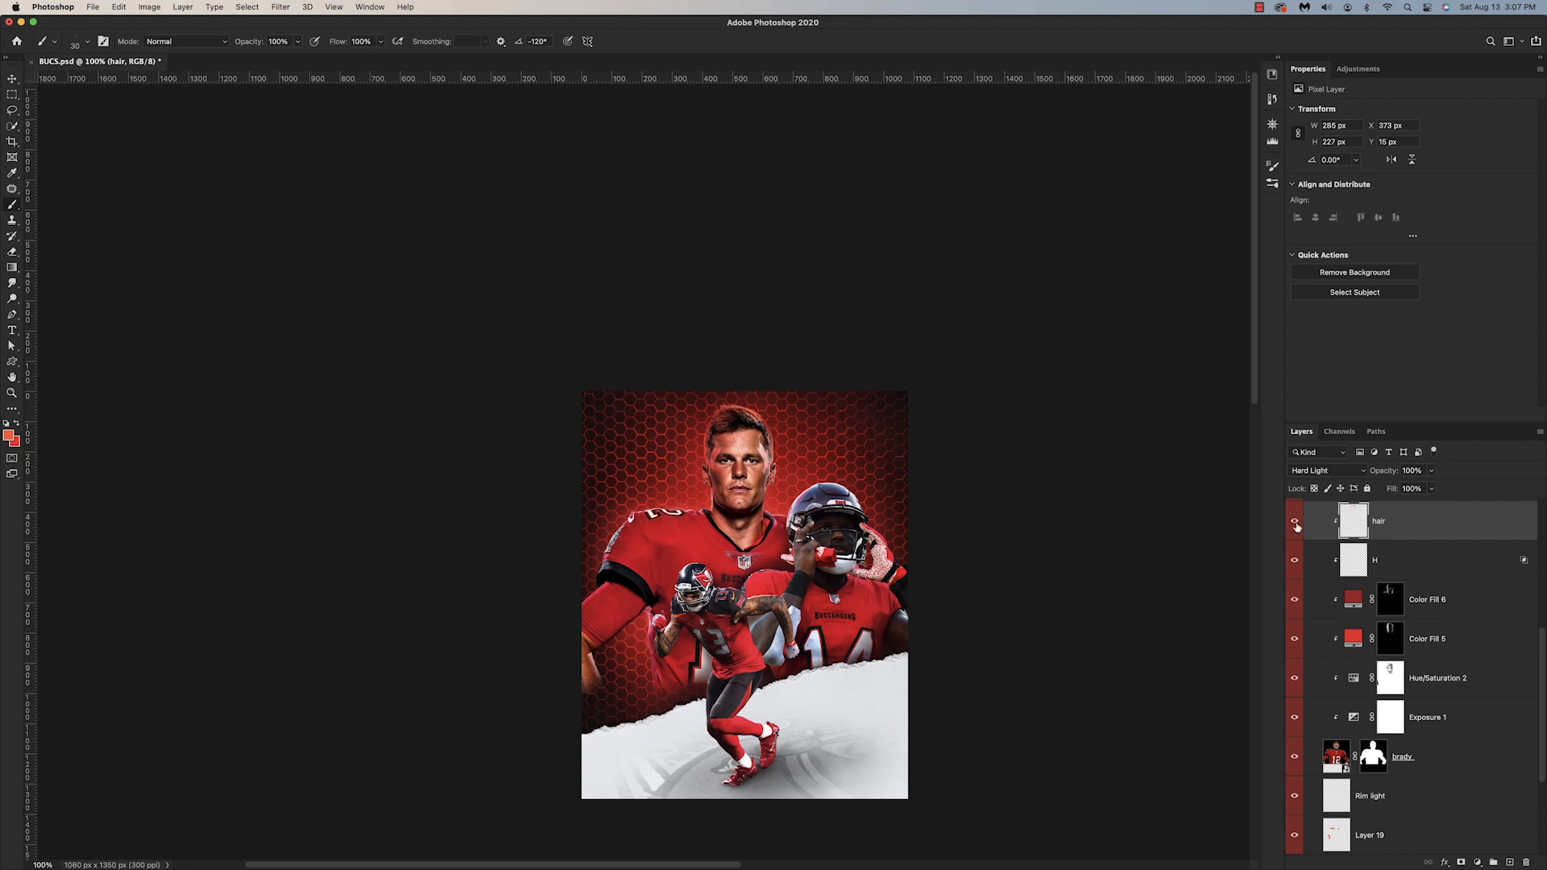
Step: Switch to another brush tip, paint a red edge along Brady's left ear, and lower the brush flow to 8%
{"action": "key", "text": "super+plus"}
{"action": "key", "text": "super+plus"}
{"action": "left_click", "coordinate": [87, 41]}
{"action": "double_click", "coordinate": [100, 131]}
{"action": "left_click_drag", "start_coordinate": [740, 483], "coordinate": [752, 537]}
{"action": "key", "text": "bracketleft"}
{"action": "key", "text": "bracketleft"}
{"action": "key", "text": "shift+8"}
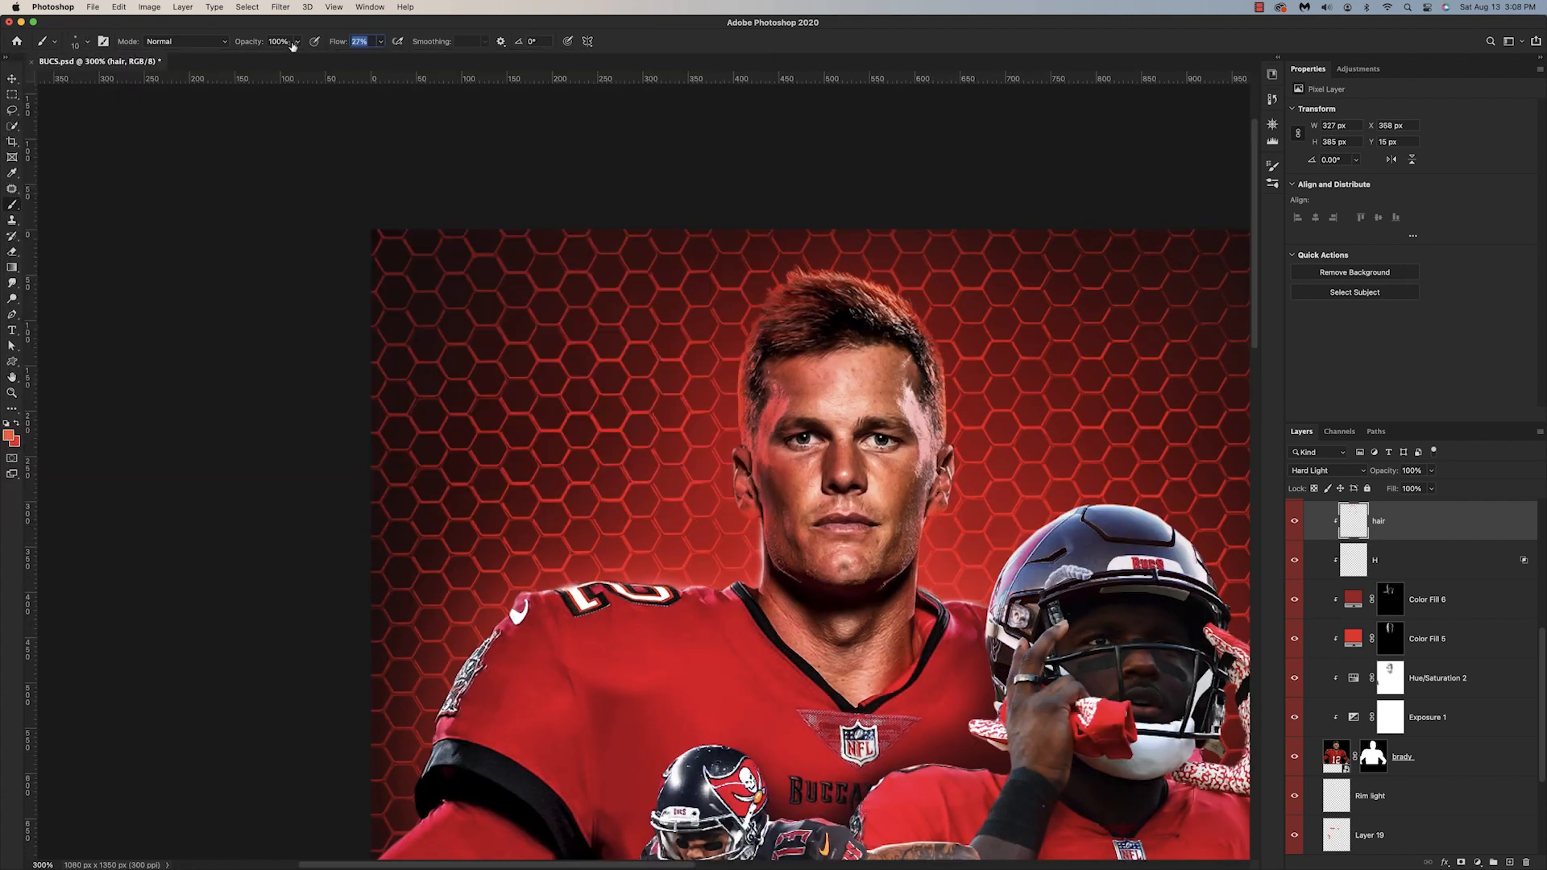
Step: Brush soft red along the underside and left side of Brady's jaw on the hair layer, and switch to the Eraser
{"action": "key", "text": "bracketright"}
{"action": "key", "text": "bracketright"}
{"action": "left_click_drag", "start_coordinate": [905, 587], "coordinate": [783, 588]}
{"action": "left_click_drag", "start_coordinate": [764, 518], "coordinate": [815, 574]}
{"action": "key", "text": "super+minus"}
{"action": "key", "text": "super+equal"}
{"action": "key", "text": "e"}
{"action": "key", "text": "super+equal"}
{"action": "key", "text": "super+equal"}
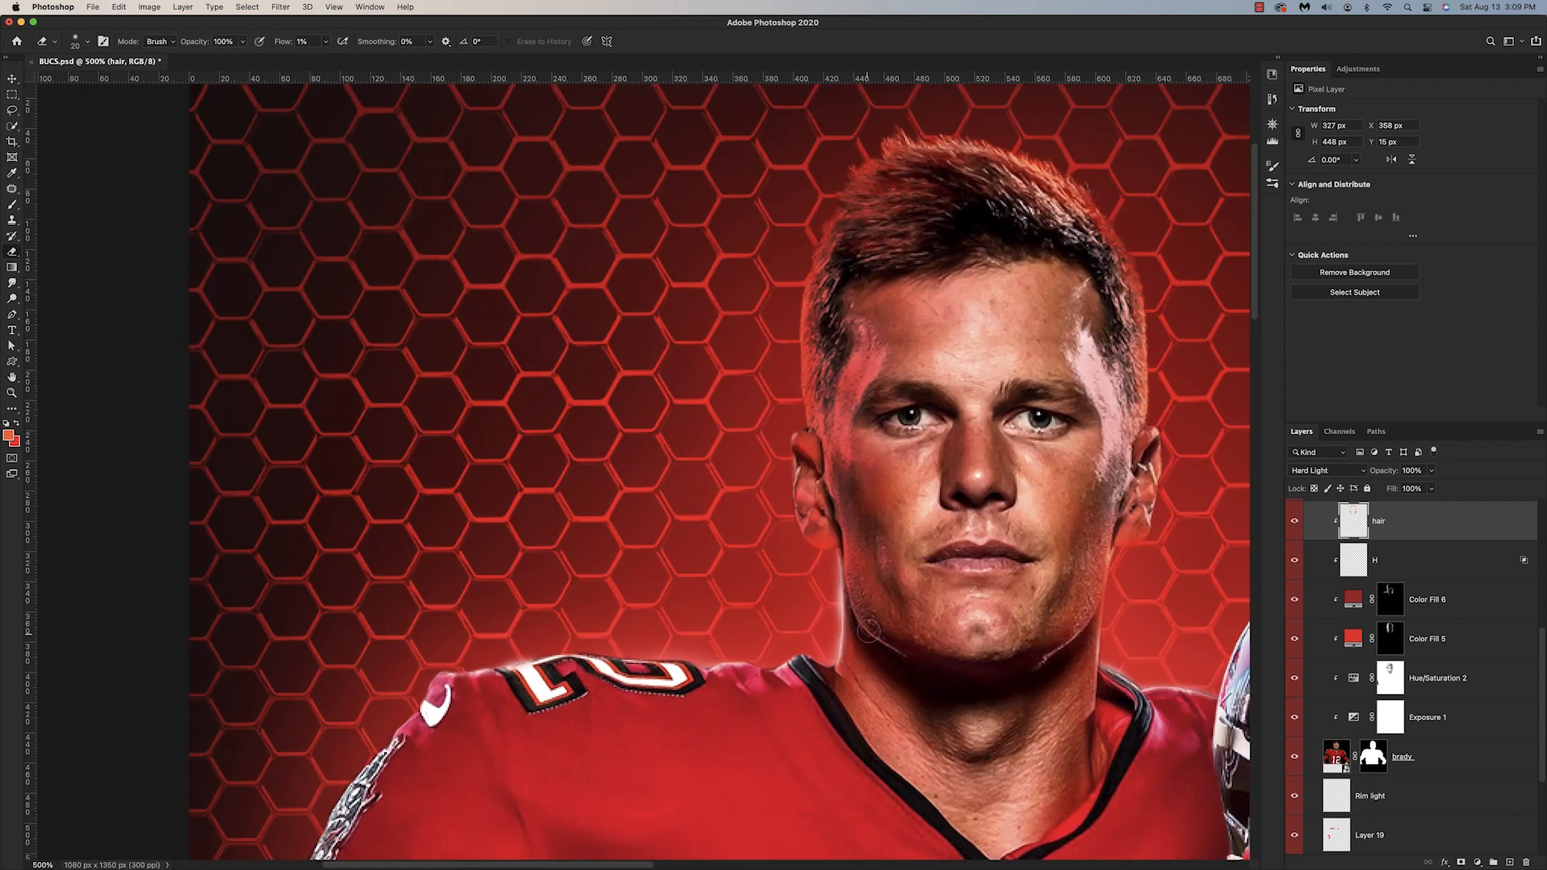
Step: Create a clipped layer named jawline above the hair layer and pick a near-white foreground color for the brush
{"action": "left_click", "coordinate": [1510, 862]}
{"action": "double_click", "coordinate": [1382, 554]}
{"action": "type", "text": "jawline"}
{"action": "key", "text": "Return"}
{"action": "key", "text": "b"}
{"action": "key", "text": "x"}
{"action": "left_click", "coordinate": [8, 435]}
{"action": "left_click", "coordinate": [979, 272]}
{"action": "key", "text": "Return"}
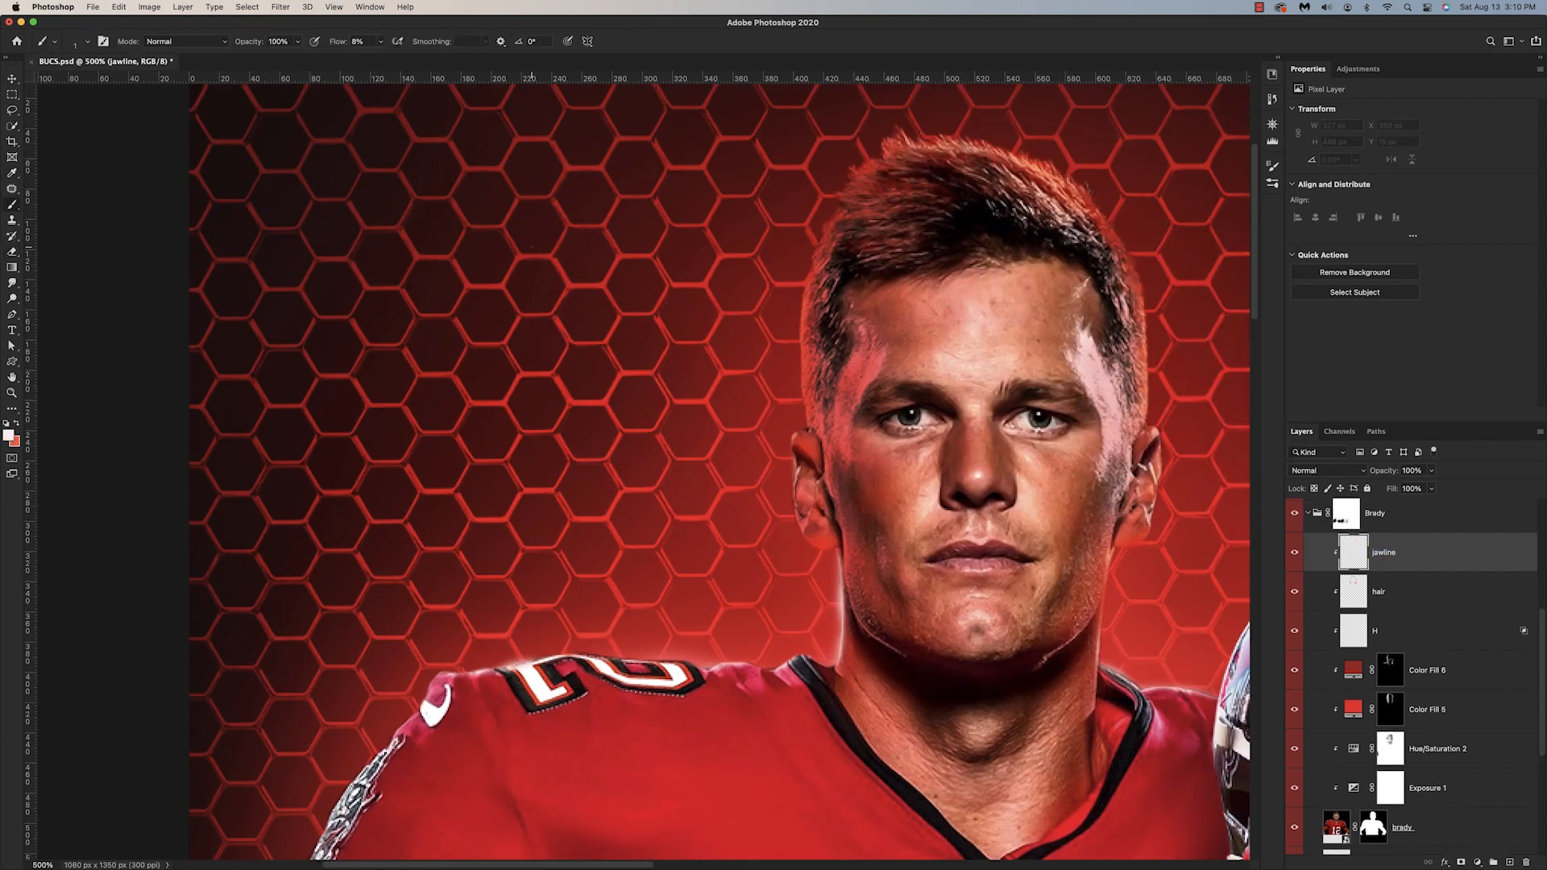
Step: Paint thin light strokes along the left and right sides of Brady's jaw on the jawline layer
{"action": "mouse_move", "coordinate": [846, 573]}
{"action": "left_mouse_down"}
{"action": "mouse_move", "coordinate": [882, 639]}
{"action": "mouse_move", "coordinate": [941, 667]}
{"action": "left_mouse_up"}
{"action": "left_click_drag", "start_coordinate": [847, 583], "coordinate": [854, 606]}
{"action": "left_click_drag", "start_coordinate": [1096, 611], "coordinate": [1044, 661]}
{"action": "left_click_drag", "start_coordinate": [1101, 596], "coordinate": [1094, 613]}
{"action": "key", "text": "super+minus"}
{"action": "key", "text": "super+minus"}
{"action": "key", "text": "super+minus"}
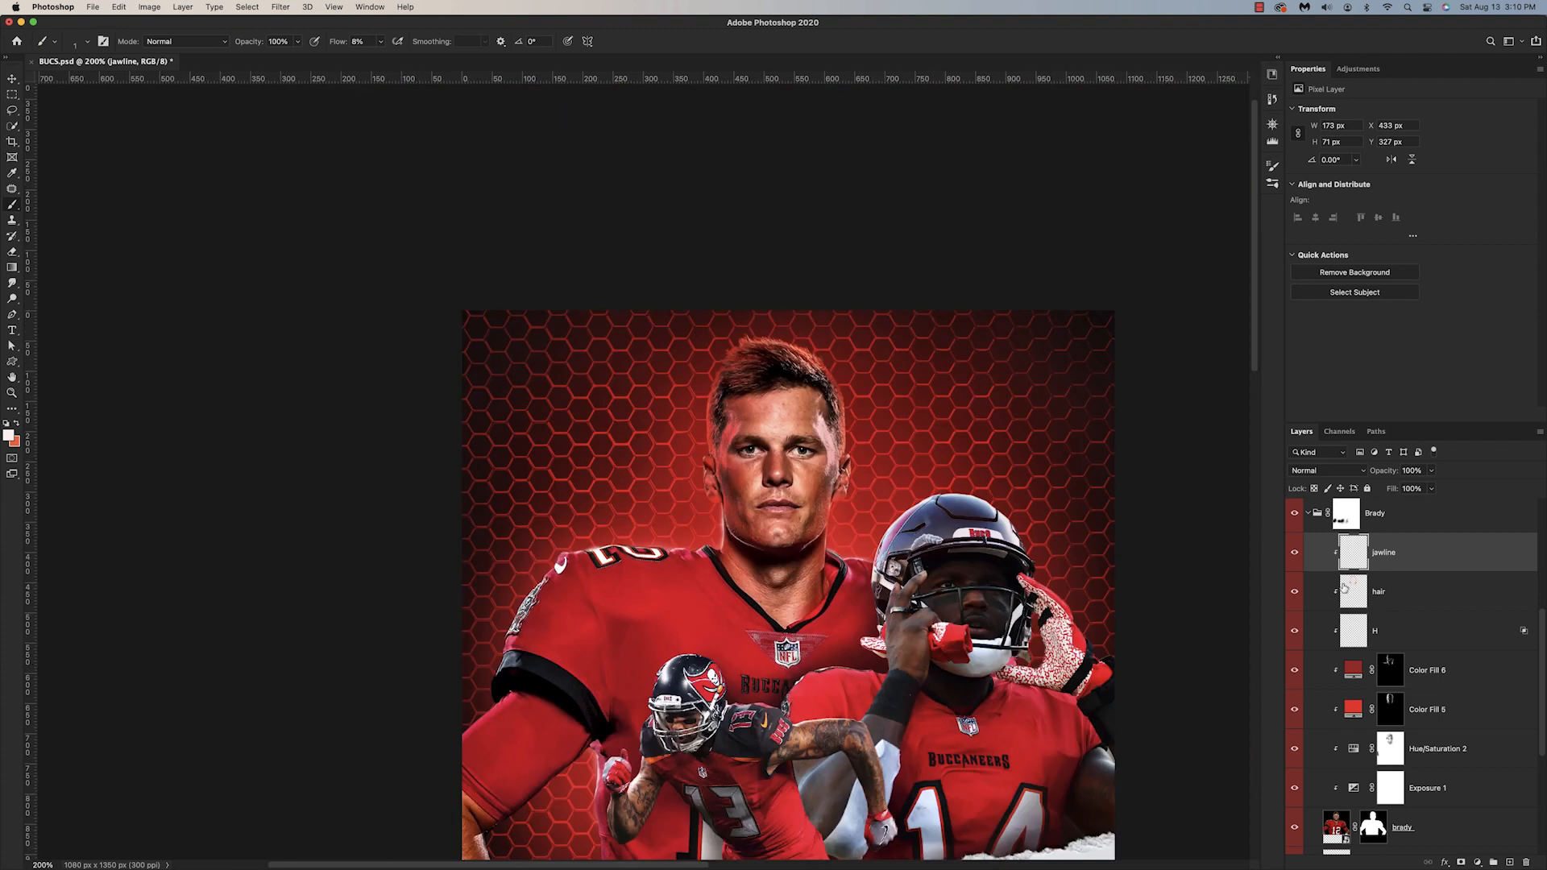
Step: Set the jawline layer's blend mode to Overlay and check the highlight both close up and in the whole poster
{"action": "left_click", "coordinate": [1362, 471]}
{"action": "left_click", "coordinate": [1322, 652]}
{"action": "key", "text": "super+plus"}
{"action": "key", "text": "super+plus"}
{"action": "key", "text": "super+plus"}
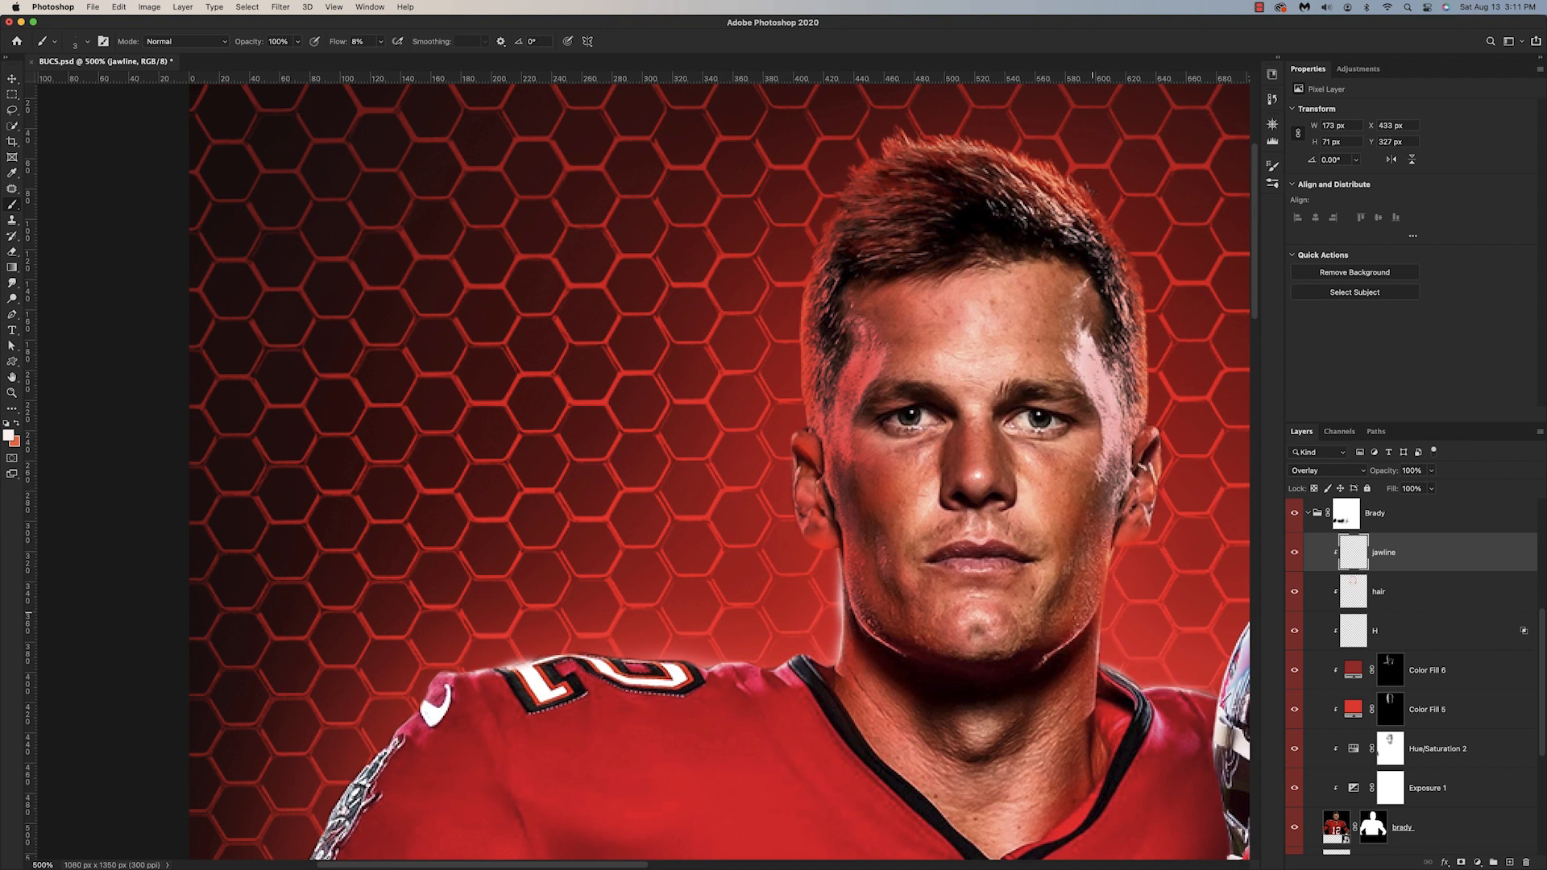
{"action": "key", "text": "super+minus"}
{"action": "key", "text": "super+minus"}
{"action": "key", "text": "super+minus"}
{"action": "scroll", "coordinate": [797, 515], "scroll_direction": "down", "scroll_amount": 4}
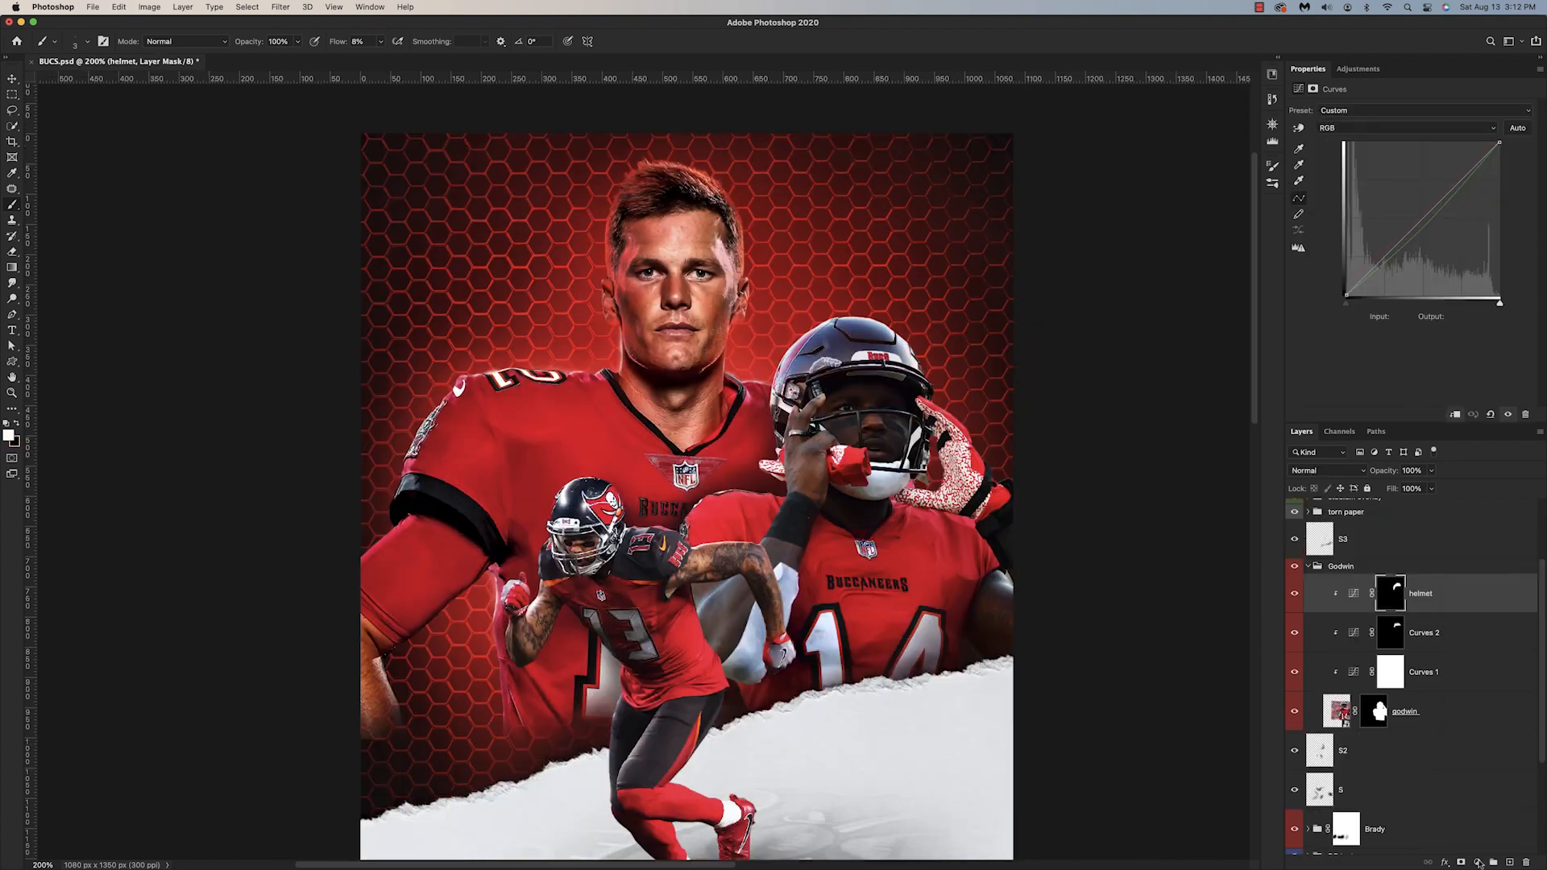
Step: Add an Exposure adjustment clipped above Godwin's helmet layer, set exposure to +1.97, and invert its mask to black
{"action": "left_click", "coordinate": [1477, 863]}
{"action": "left_click", "coordinate": [1479, 677]}
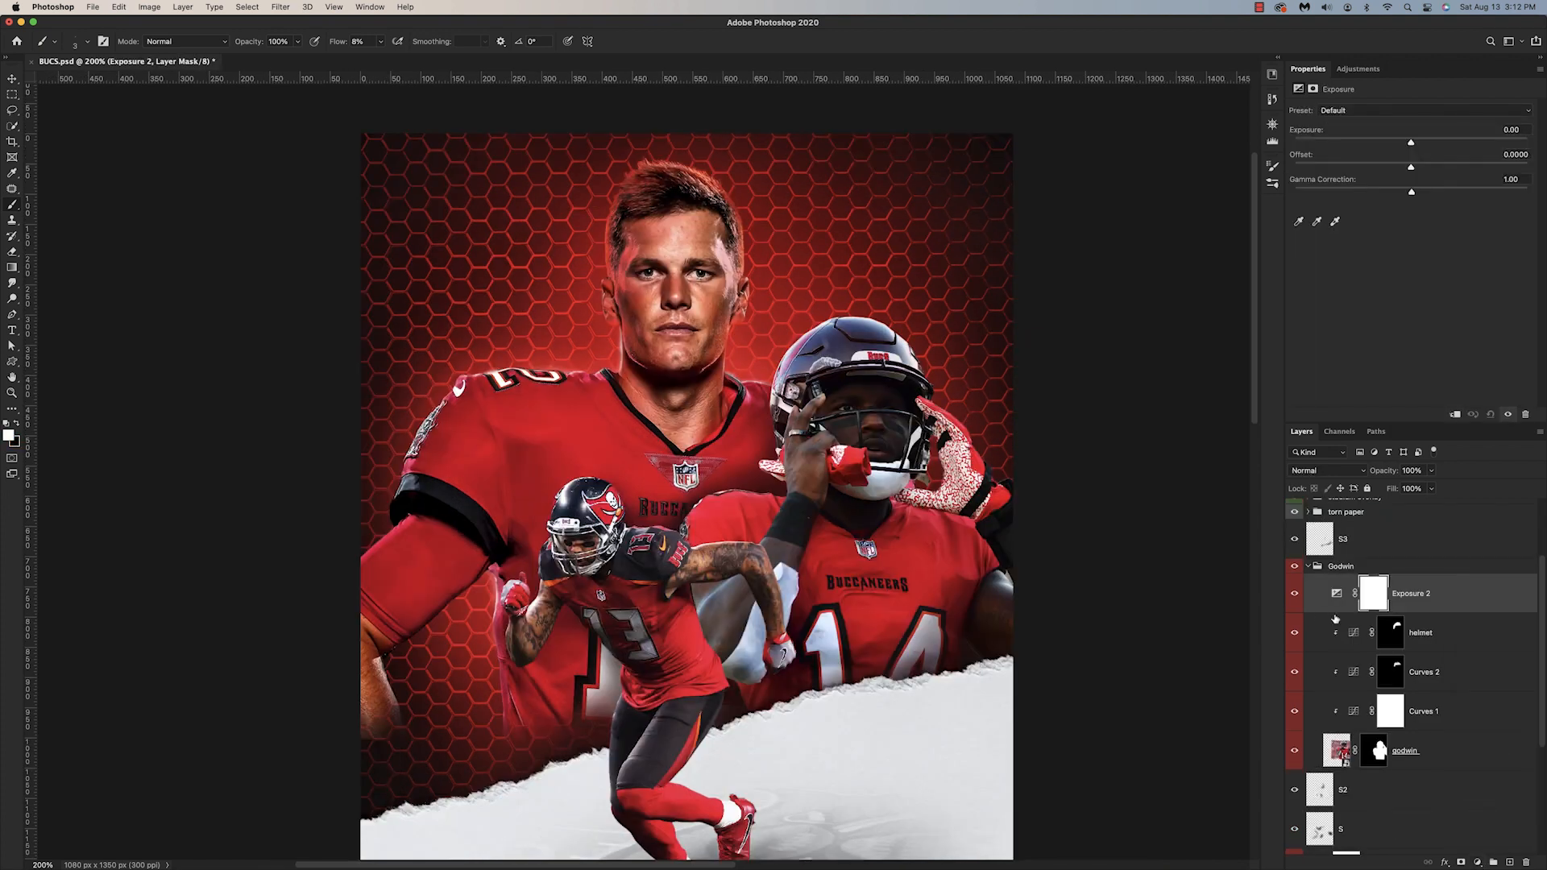
{"action": "left_click", "coordinate": [1335, 614], "text": "alt"}
{"action": "left_click_drag", "start_coordinate": [1411, 143], "coordinate": [1446, 145]}
{"action": "key", "text": "super+i"}
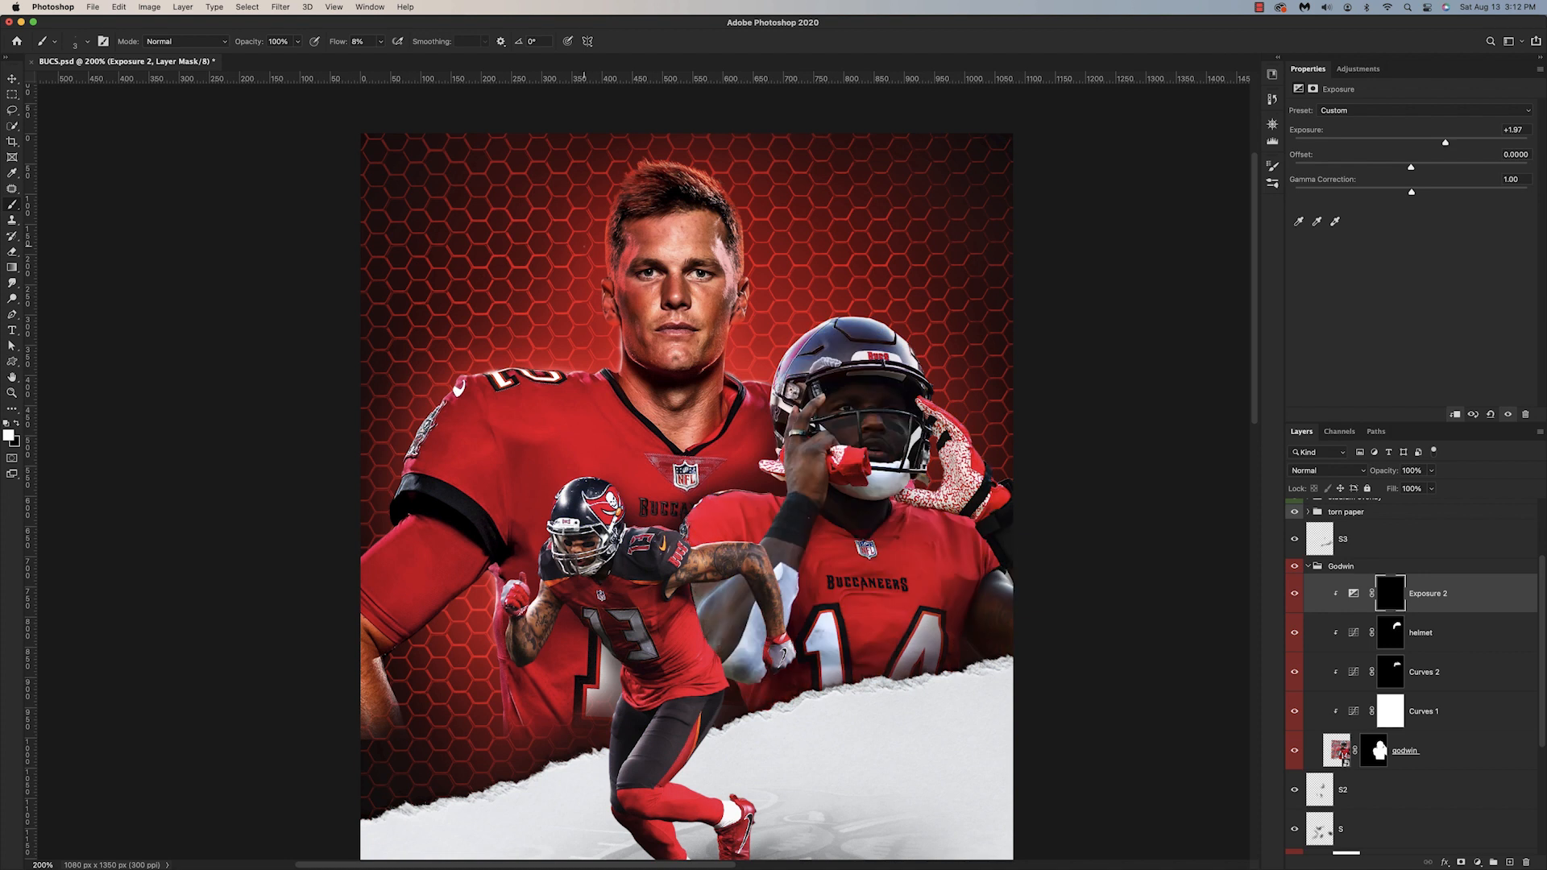
Step: Brush white on the Exposure 2 mask with a larger brush to brighten Godwin's face inside the helmet
{"action": "key", "text": "bracketright"}
{"action": "key", "text": "bracketright"}
{"action": "key", "text": "bracketright"}
{"action": "key", "text": "bracketright"}
{"action": "key", "text": "bracketright"}
{"action": "mouse_move", "coordinate": [899, 438]}
{"action": "left_mouse_down"}
{"action": "mouse_move", "coordinate": [897, 425]}
{"action": "mouse_move", "coordinate": [877, 437]}
{"action": "mouse_move", "coordinate": [862, 398]}
{"action": "mouse_move", "coordinate": [839, 400]}
{"action": "mouse_move", "coordinate": [886, 437]}
{"action": "mouse_move", "coordinate": [894, 404]}
{"action": "mouse_move", "coordinate": [844, 425]}
{"action": "mouse_move", "coordinate": [888, 433]}
{"action": "mouse_move", "coordinate": [877, 448]}
{"action": "mouse_move", "coordinate": [834, 435]}
{"action": "mouse_move", "coordinate": [822, 486]}
{"action": "mouse_move", "coordinate": [874, 398]}
{"action": "mouse_move", "coordinate": [860, 437]}
{"action": "mouse_move", "coordinate": [894, 452]}
{"action": "left_mouse_up"}
{"action": "key", "text": "bracketright"}
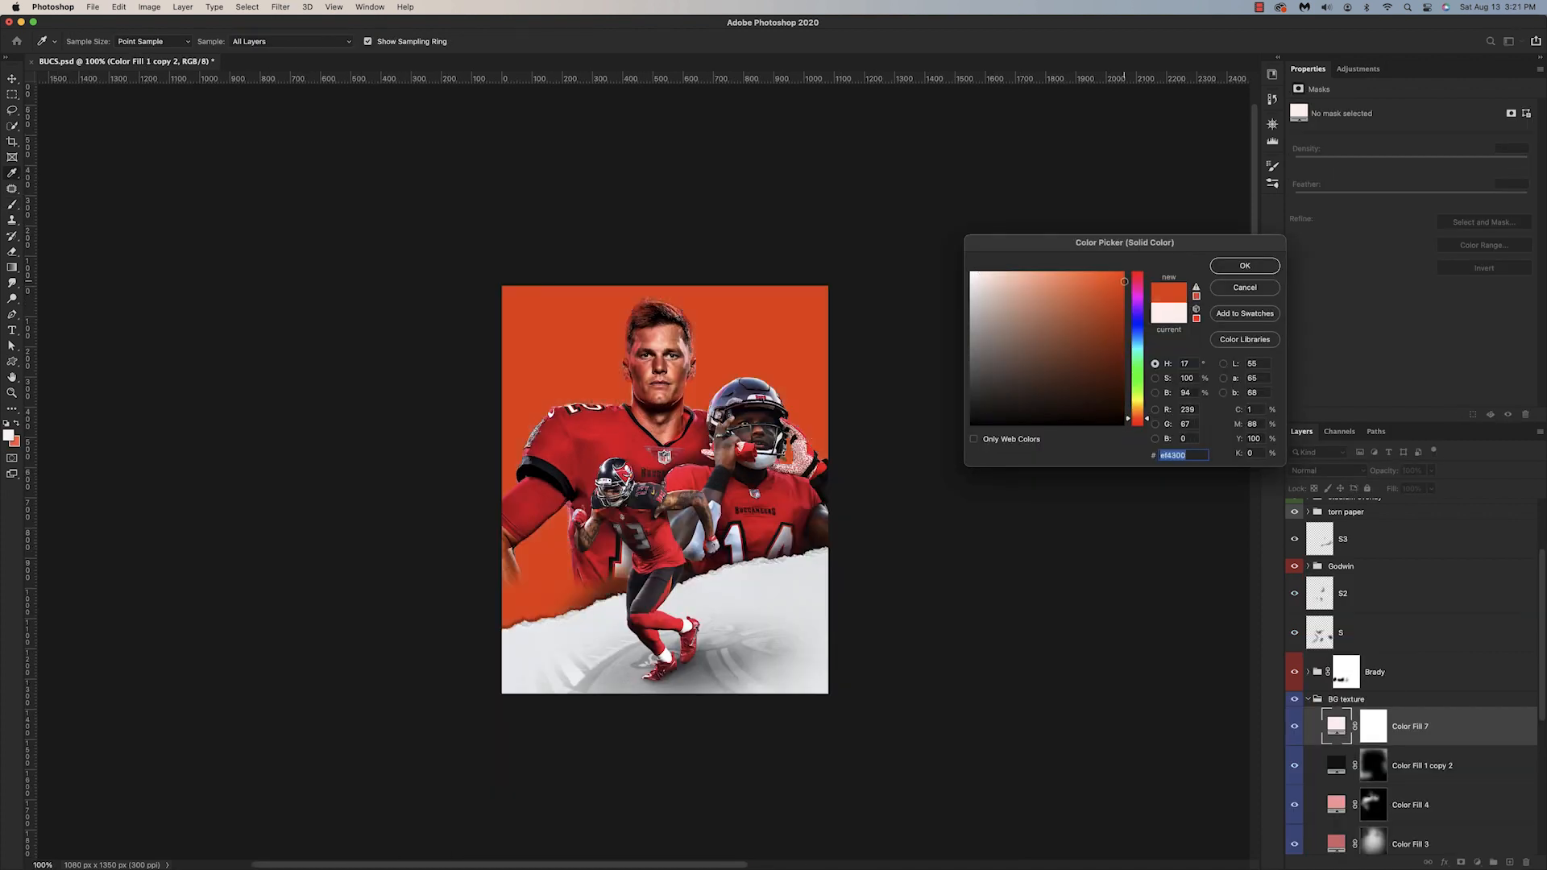
Step: Add an orange color fill on top of the BG texture group, blend it as Linear Dodge (Add), and refine its orange shade
{"action": "key", "text": "Return"}
{"action": "left_click", "coordinate": [1327, 469]}
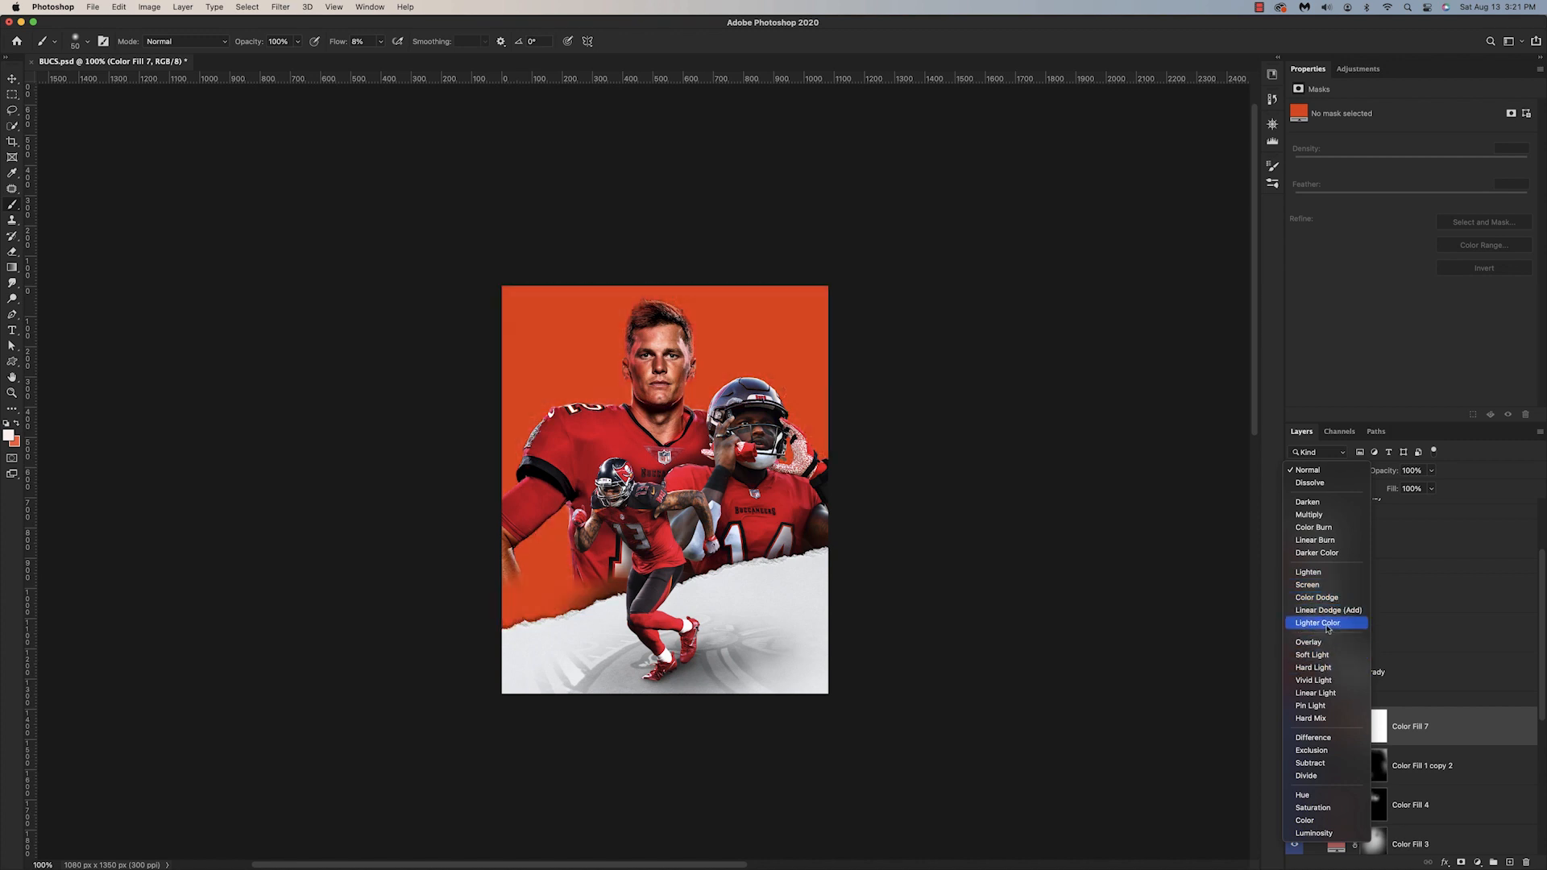
{"action": "left_click", "coordinate": [1329, 610]}
{"action": "double_click", "coordinate": [1336, 725]}
{"action": "mouse_move", "coordinate": [1124, 321]}
{"action": "left_mouse_down"}
{"action": "mouse_move", "coordinate": [1104, 333]}
{"action": "mouse_move", "coordinate": [1123, 284]}
{"action": "left_mouse_up"}
{"action": "left_click_drag", "start_coordinate": [1129, 418], "coordinate": [1130, 413]}
{"action": "left_click", "coordinate": [1245, 266]}
Step: Invert the Color Fill 7 mask to black and brush an orange glow into the background around Brady
{"action": "left_click", "coordinate": [1373, 729]}
{"action": "key", "text": "super+i"}
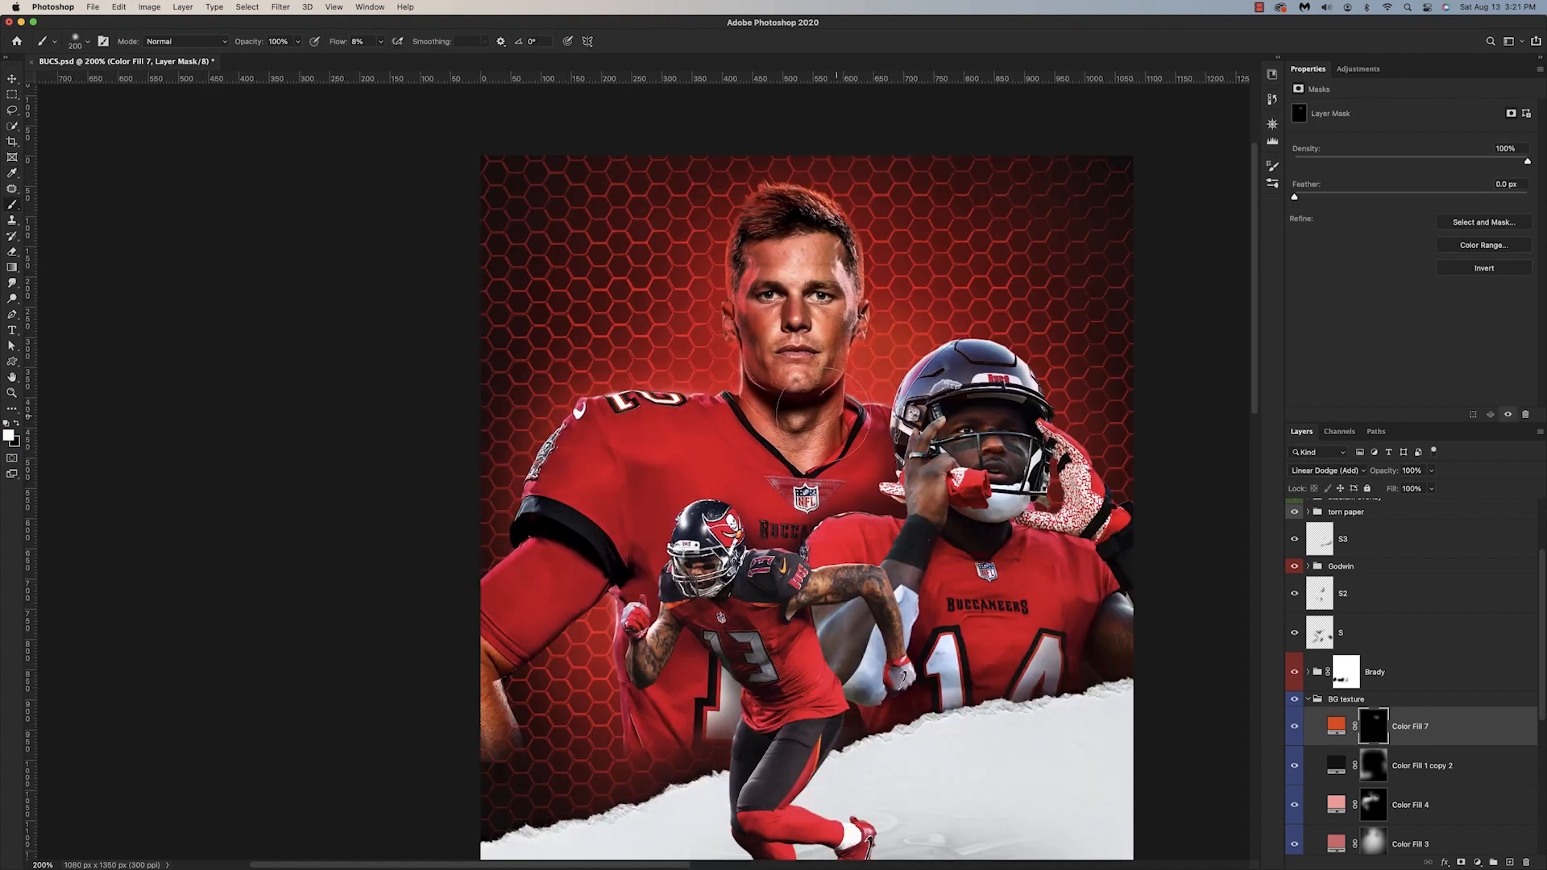
{"action": "mouse_move", "coordinate": [699, 385]}
{"action": "left_mouse_down"}
{"action": "mouse_move", "coordinate": [701, 352]}
{"action": "mouse_move", "coordinate": [679, 355]}
{"action": "left_mouse_up"}
{"action": "left_click", "coordinate": [621, 538]}
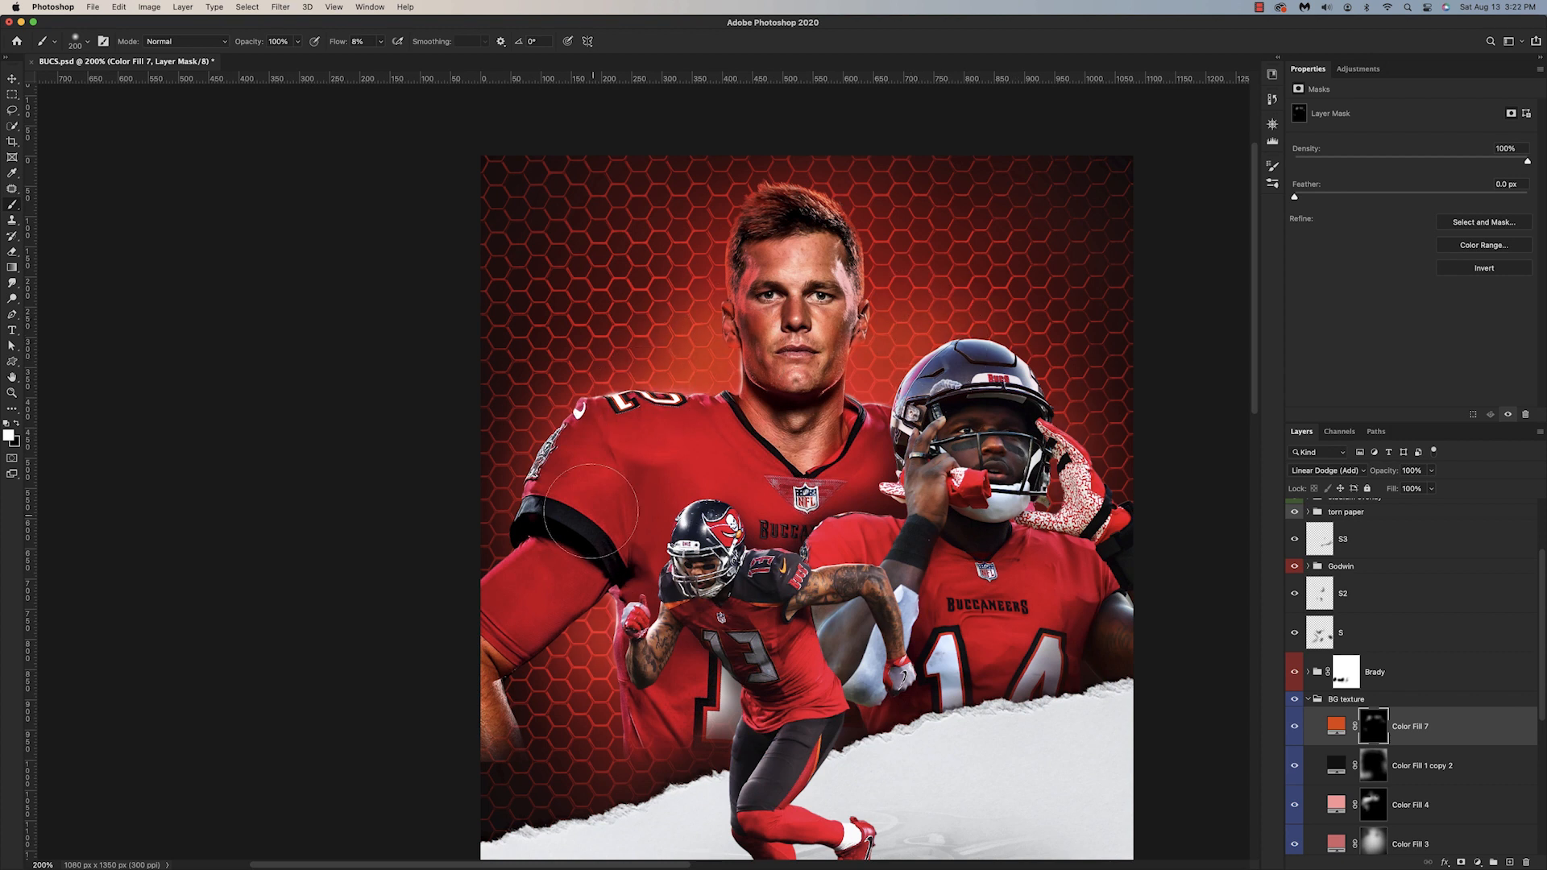
Step: Change Color Fill 7 to Screen blending and paint white on its mask to bring the orange glow in behind the players
{"action": "left_click", "coordinate": [1325, 471]}
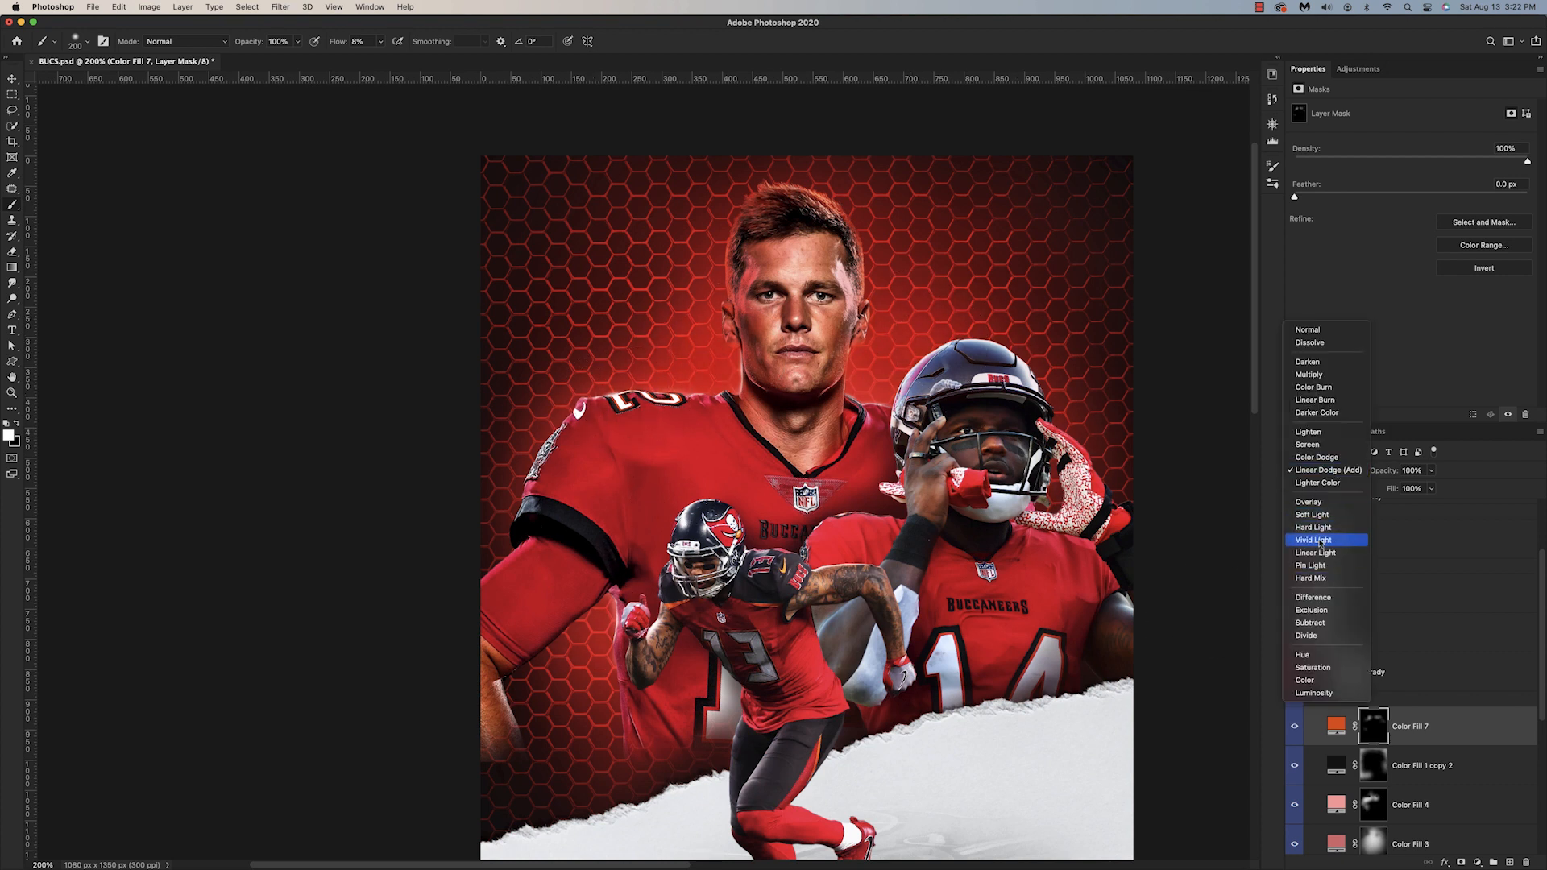
{"action": "left_click", "coordinate": [1307, 445]}
{"action": "key", "text": "super+minus"}
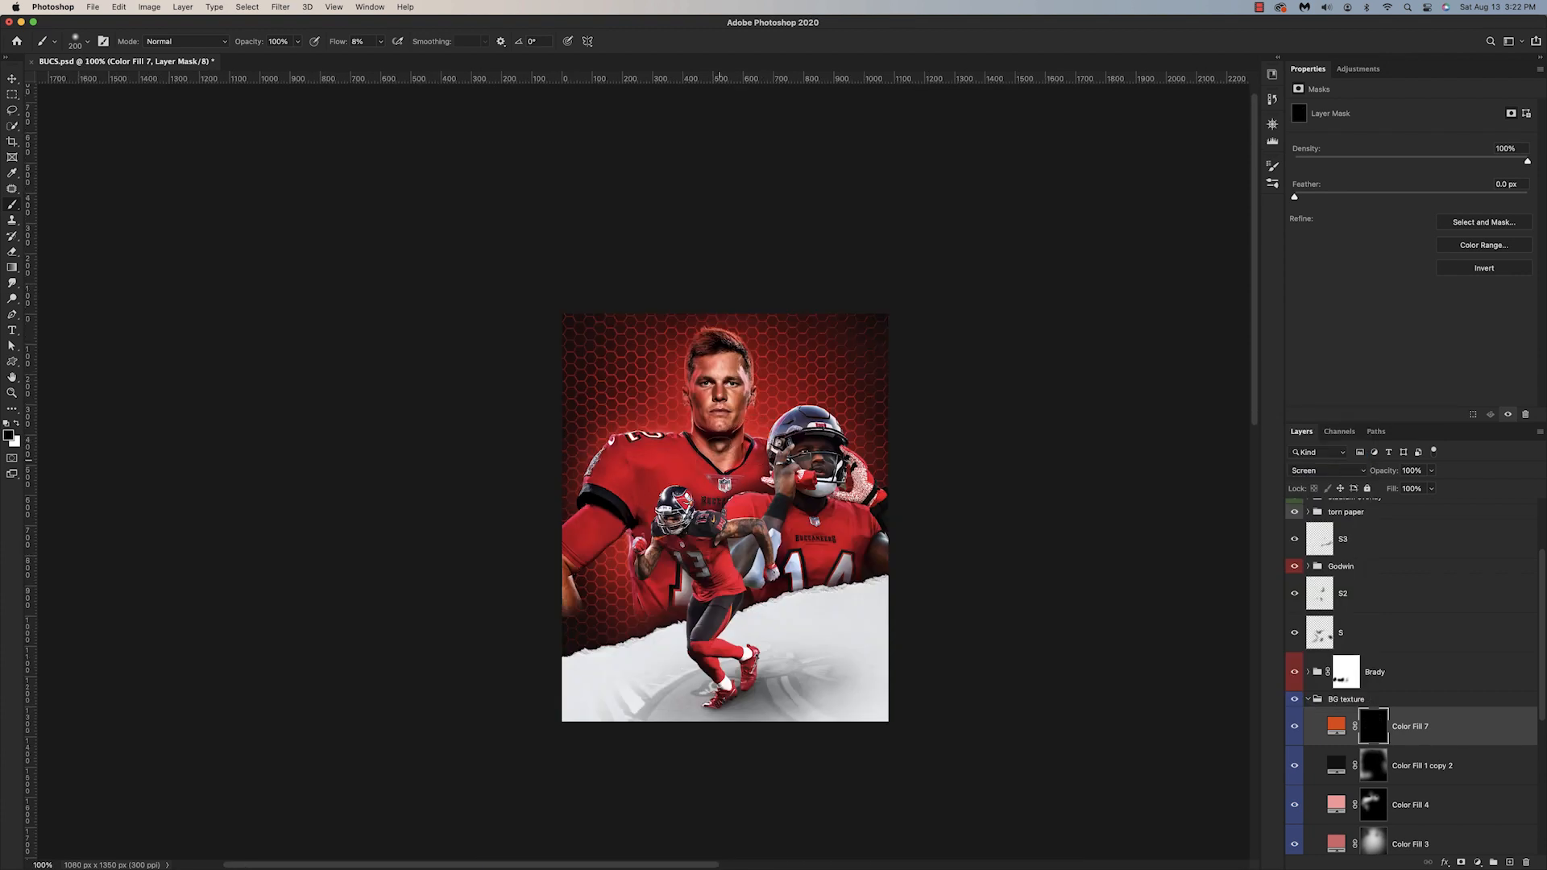
{"action": "key", "text": "x"}
{"action": "mouse_move", "coordinate": [601, 522]}
{"action": "left_mouse_down"}
{"action": "mouse_move", "coordinate": [605, 475]}
{"action": "mouse_move", "coordinate": [683, 595]}
{"action": "left_mouse_up"}
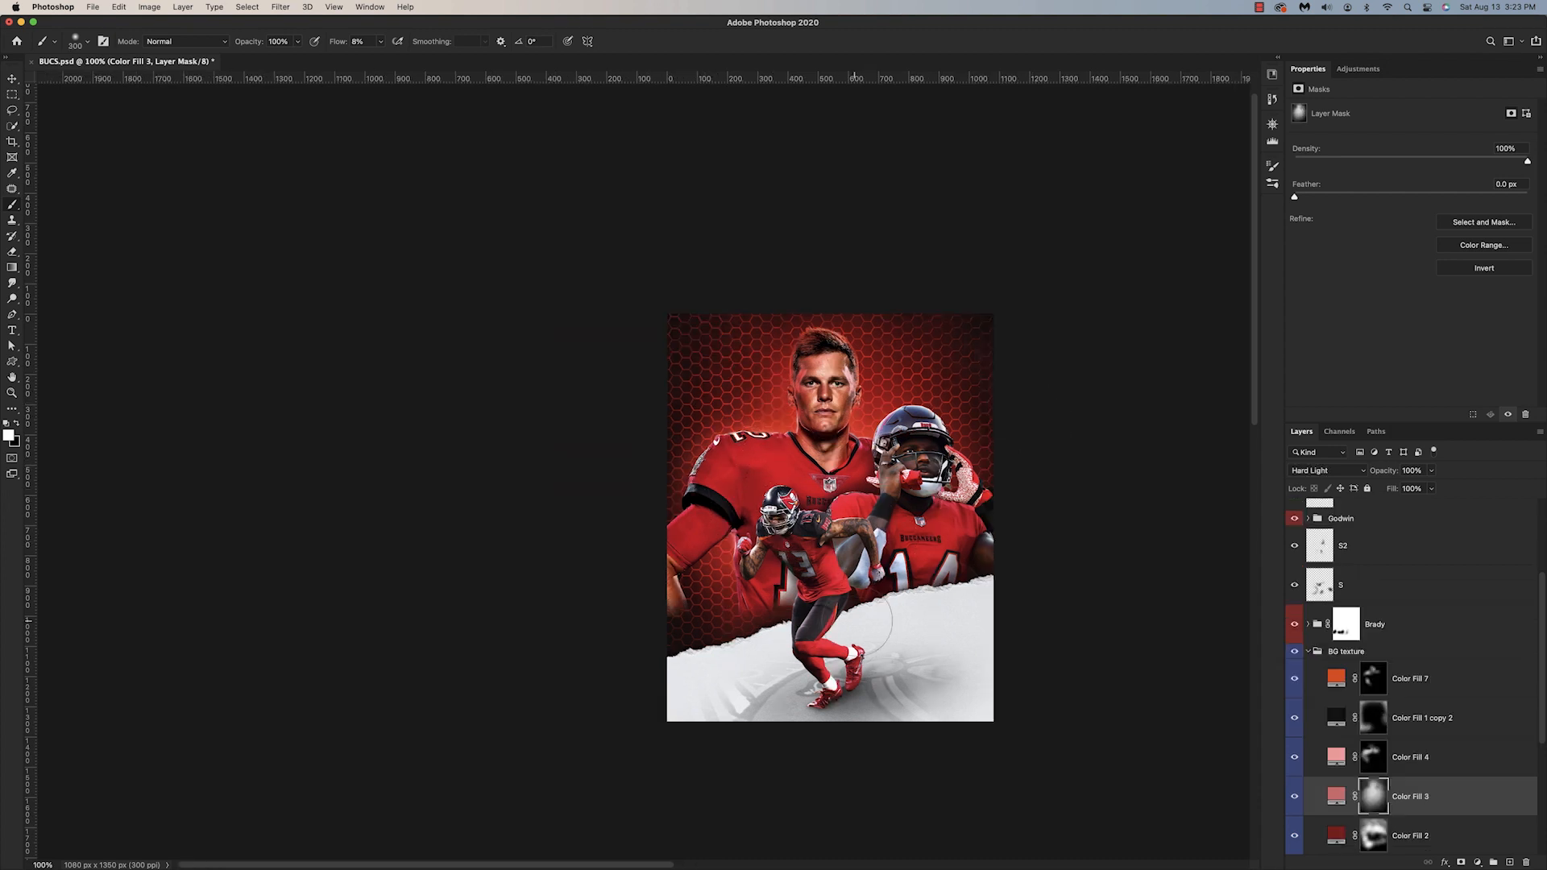
{"action": "key", "text": "x"}
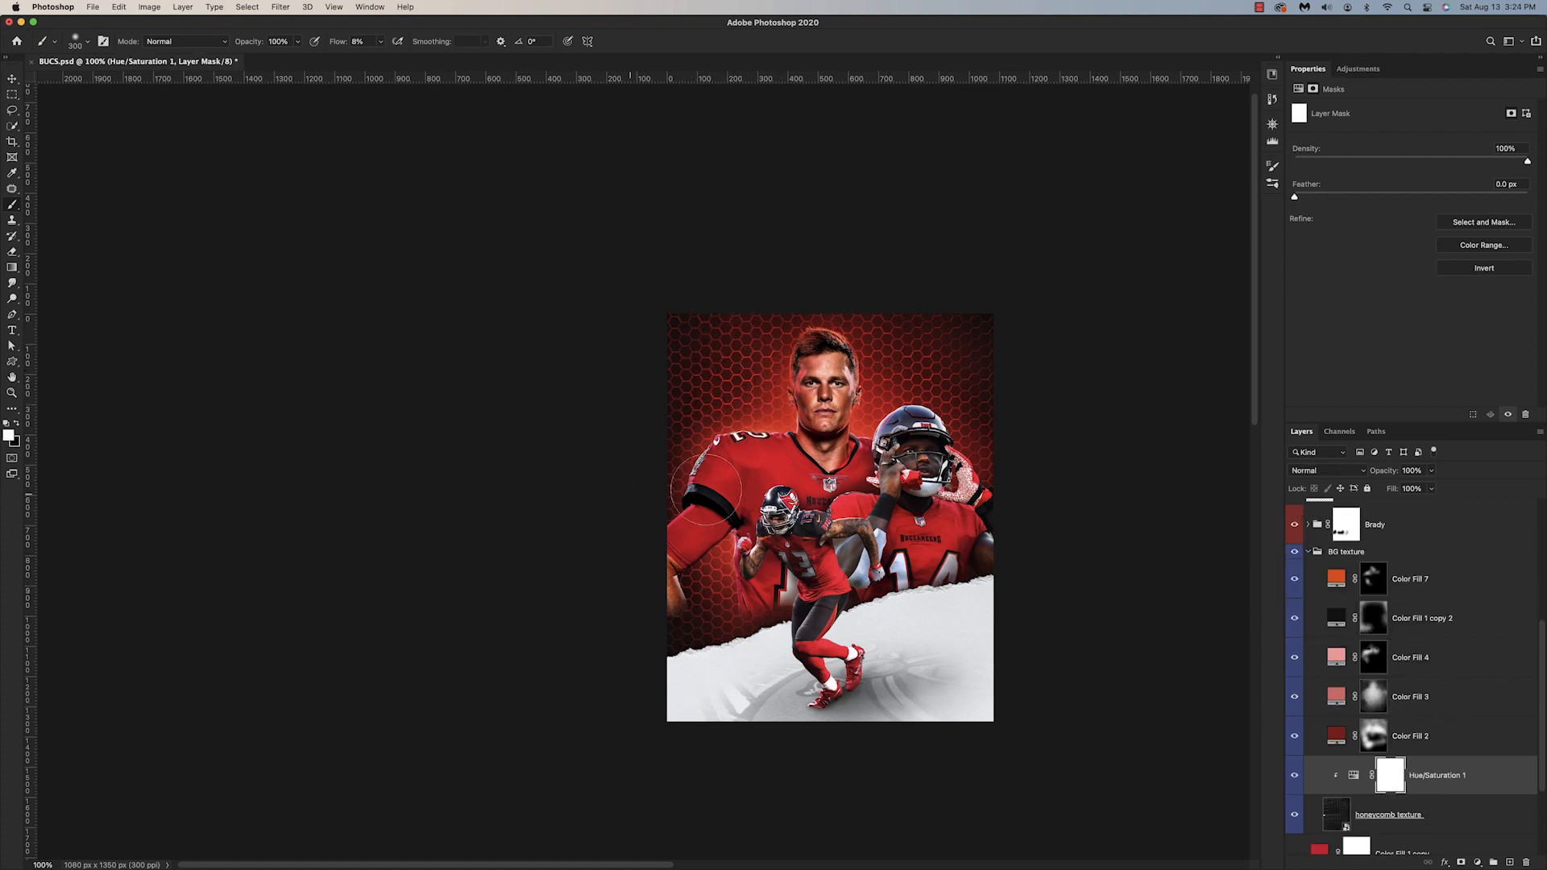
Step: Paint black on the Hue/Saturation 1 mask around Brady's neck and shoulders and near Godwin, adjusting the brush size
{"action": "key", "text": "x"}
{"action": "key", "text": "bracketleft"}
{"action": "key", "text": "bracketleft"}
{"action": "key", "text": "bracketleft"}
{"action": "left_click_drag", "start_coordinate": [791, 431], "coordinate": [752, 439]}
{"action": "mouse_move", "coordinate": [871, 453]}
{"action": "left_mouse_down"}
{"action": "mouse_move", "coordinate": [884, 435]}
{"action": "mouse_move", "coordinate": [864, 430]}
{"action": "left_mouse_up"}
{"action": "key", "text": "bracketright"}
{"action": "key", "text": "bracketright"}
{"action": "key", "text": "bracketright"}
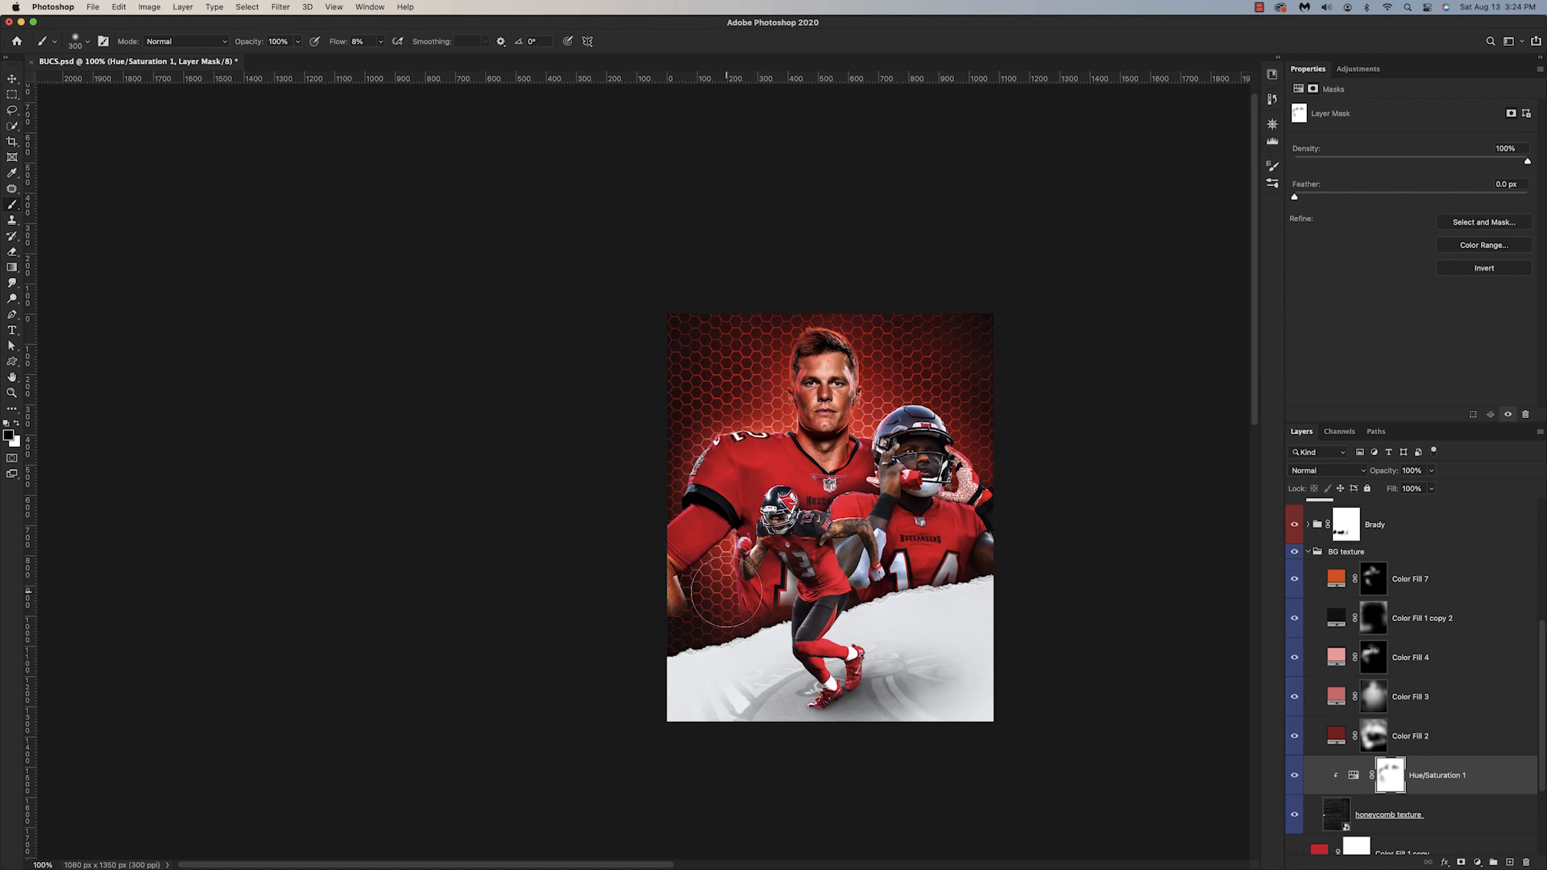
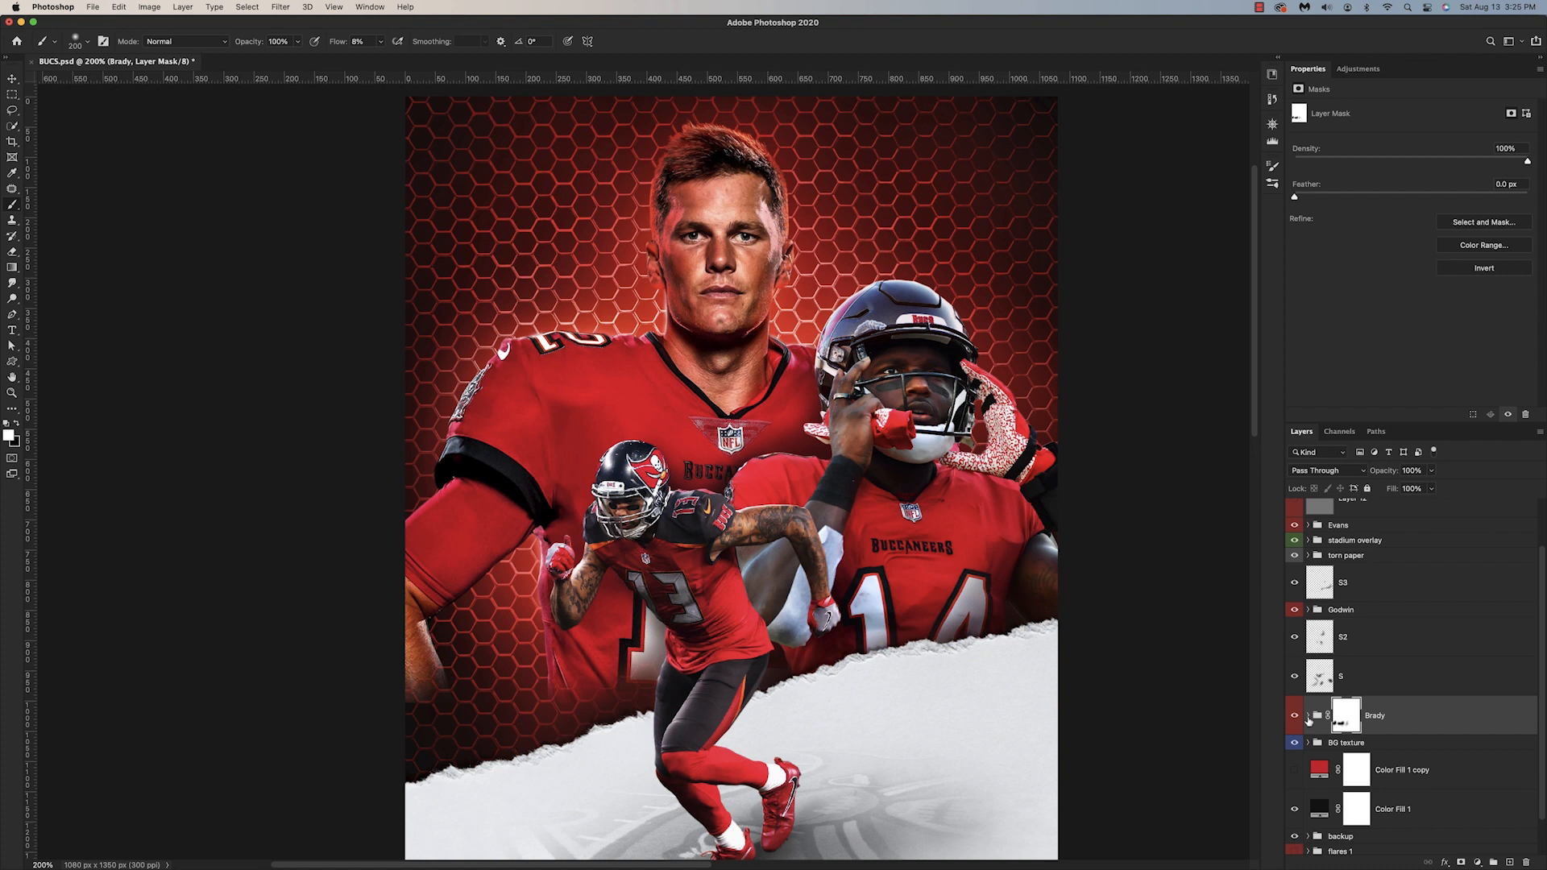
Step: Clip a dark red Multiply color fill above Color Fill 6 in the Brady group and brush shading onto his jersey through a black mask
{"action": "left_click", "coordinate": [1308, 716]}
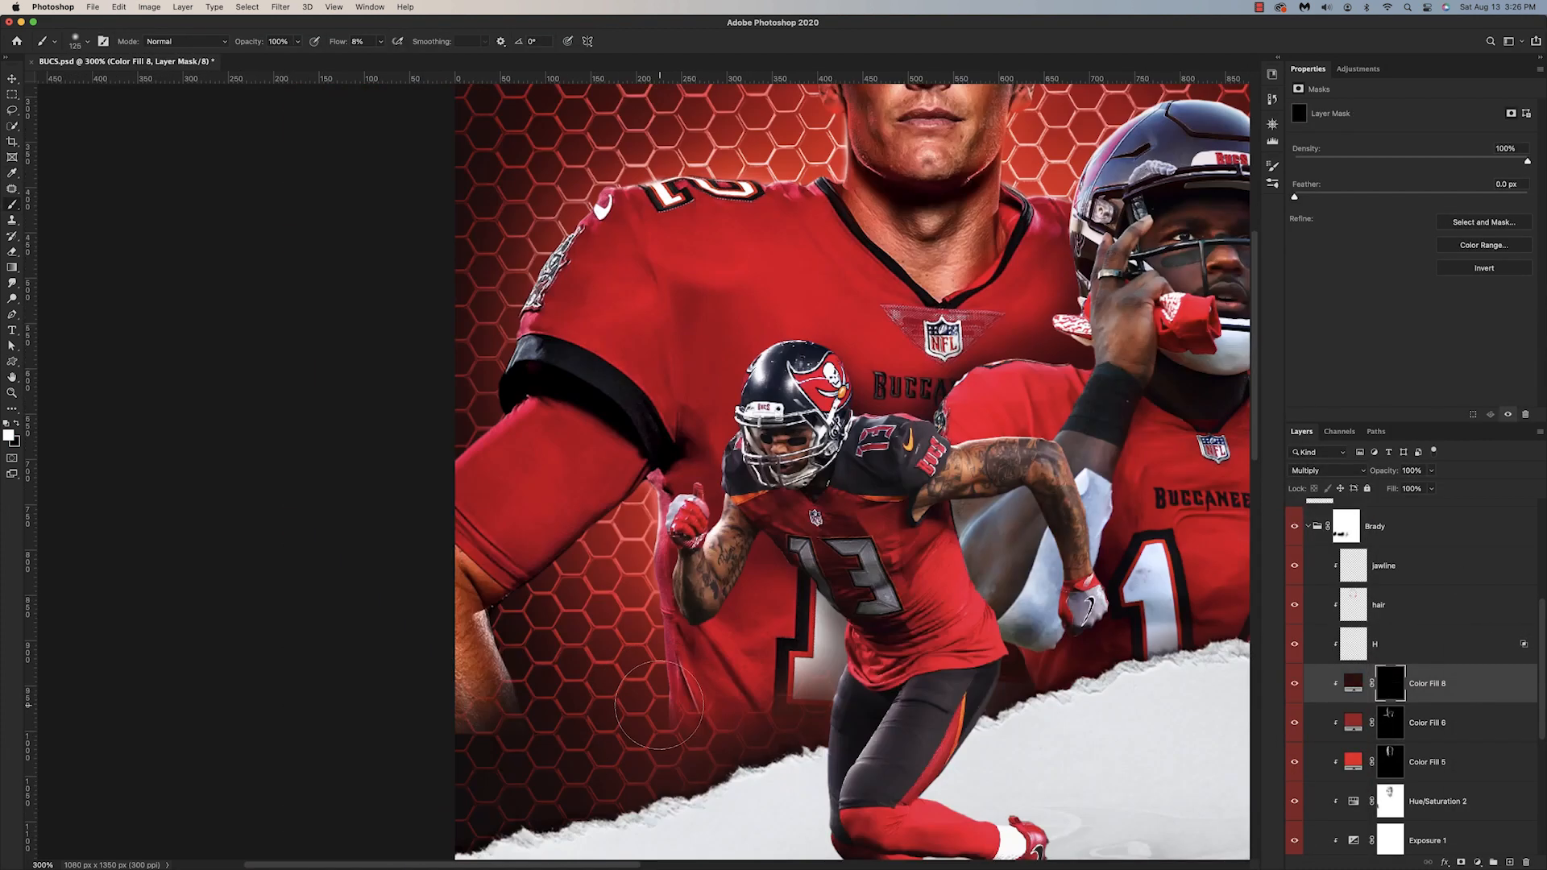
{"action": "mouse_move", "coordinate": [659, 705]}
{"action": "left_mouse_down"}
{"action": "mouse_move", "coordinate": [633, 516]}
{"action": "mouse_move", "coordinate": [564, 540]}
{"action": "left_mouse_up"}
{"action": "mouse_move", "coordinate": [564, 249]}
{"action": "left_mouse_down"}
{"action": "mouse_move", "coordinate": [536, 347]}
{"action": "mouse_move", "coordinate": [562, 429]}
{"action": "mouse_move", "coordinate": [783, 381]}
{"action": "left_mouse_up"}
{"action": "key", "text": "super+minus"}
{"action": "key", "text": "x"}
{"action": "key", "text": "bracketleft"}
{"action": "key", "text": "bracketleft"}
{"action": "key", "text": "bracketleft"}
{"action": "key", "text": "x"}
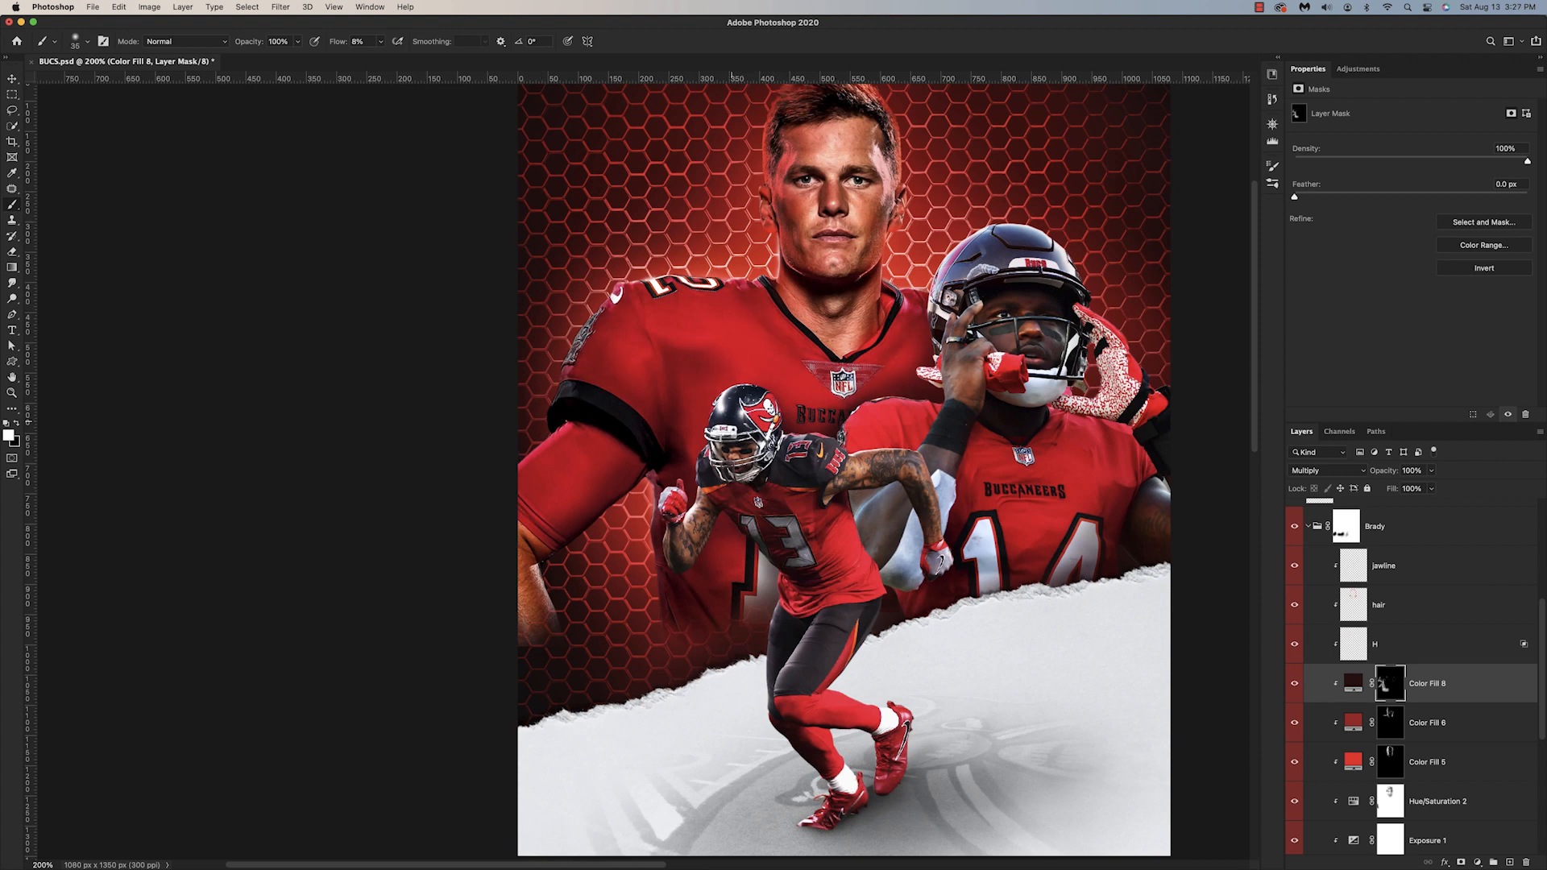
Step: Try a lower opacity on Color Fill 8 and compare Brady with and without the layer
{"action": "scroll", "coordinate": [694, 595], "scroll_direction": "up", "scroll_amount": 3}
{"action": "key", "text": "super+minus"}
{"action": "left_click_drag", "start_coordinate": [1386, 471], "coordinate": [1373, 471]}
{"action": "key", "text": "super+plus"}
{"action": "left_click", "coordinate": [1295, 683]}
{"action": "left_click", "coordinate": [1295, 684]}
Step: Copy Color Fill 8 to the top of the Godwin group and fill the copy's mask with black
{"action": "scroll", "coordinate": [1310, 598], "scroll_direction": "up", "scroll_amount": 4}
{"action": "left_click", "coordinate": [1309, 586]}
{"action": "left_click_drag", "start_coordinate": [1427, 849], "coordinate": [1423, 556], "text": "alt"}
{"action": "left_click", "coordinate": [1348, 592], "text": "alt"}
{"action": "key", "text": "super+BackSpace"}
Step: Set the brush flow to 5% and paint dark shading onto Godwin's sleeve and arm through the Color Fill 8 copy mask
{"action": "left_click_drag", "start_coordinate": [336, 41], "coordinate": [340, 42]}
{"action": "key", "text": "super+plus"}
{"action": "left_click_drag", "start_coordinate": [1113, 569], "coordinate": [850, 575]}
{"action": "left_click_drag", "start_coordinate": [695, 504], "coordinate": [685, 552]}
{"action": "key", "text": "bracketright"}
{"action": "key", "text": "bracketright"}
{"action": "left_click_drag", "start_coordinate": [679, 762], "coordinate": [641, 793]}
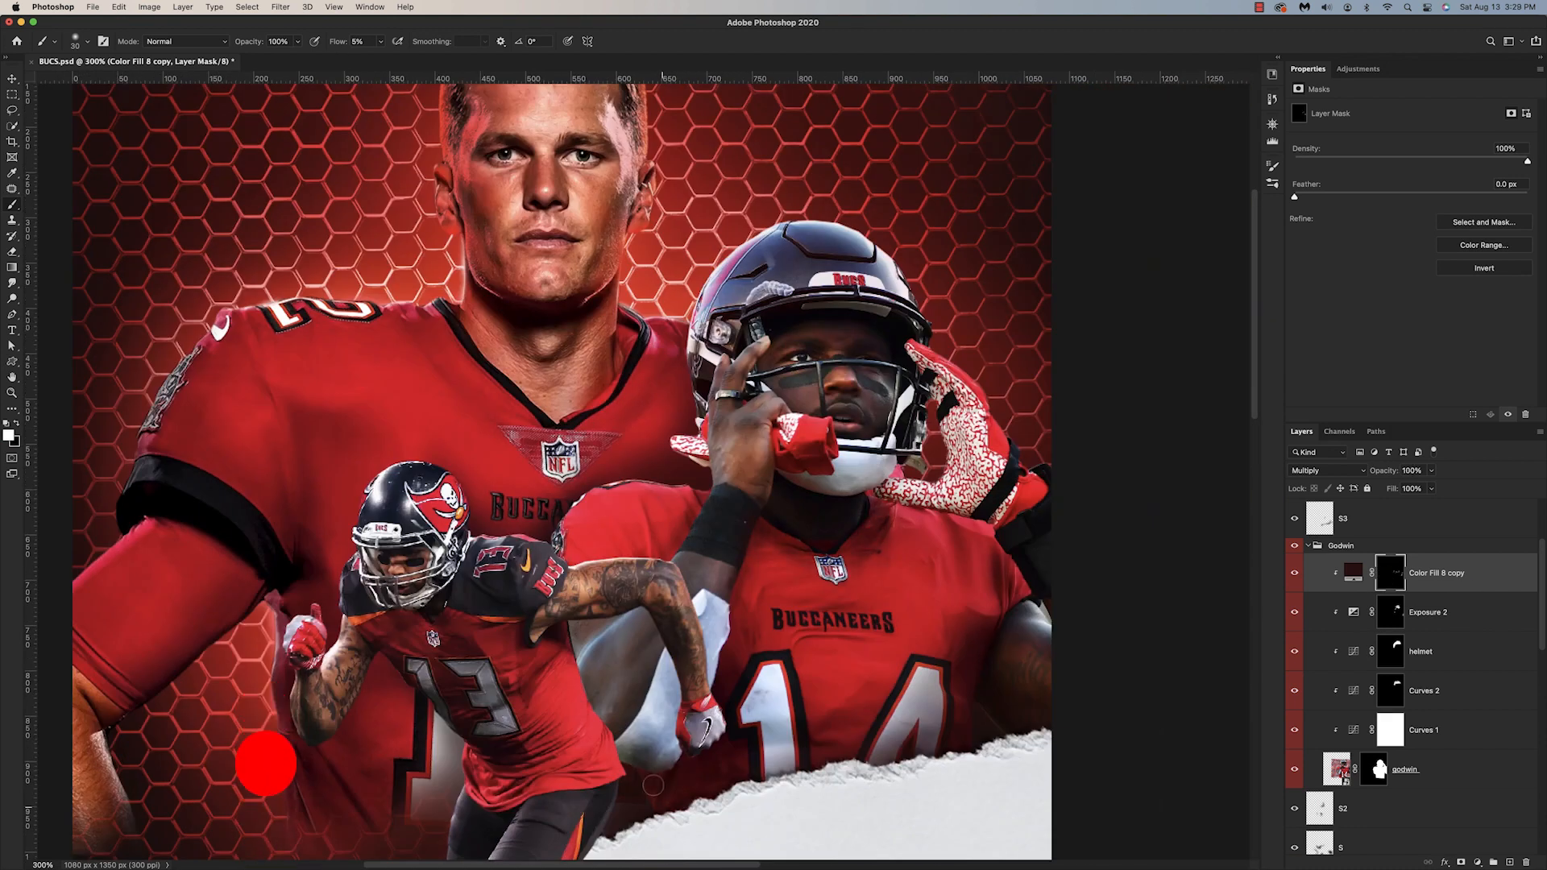
{"action": "left_click_drag", "start_coordinate": [650, 554], "coordinate": [575, 553]}
{"action": "left_click_drag", "start_coordinate": [682, 496], "coordinate": [609, 506]}
{"action": "key", "text": "super+z"}
{"action": "key", "text": "super+minus"}
{"action": "key", "text": "super+minus"}
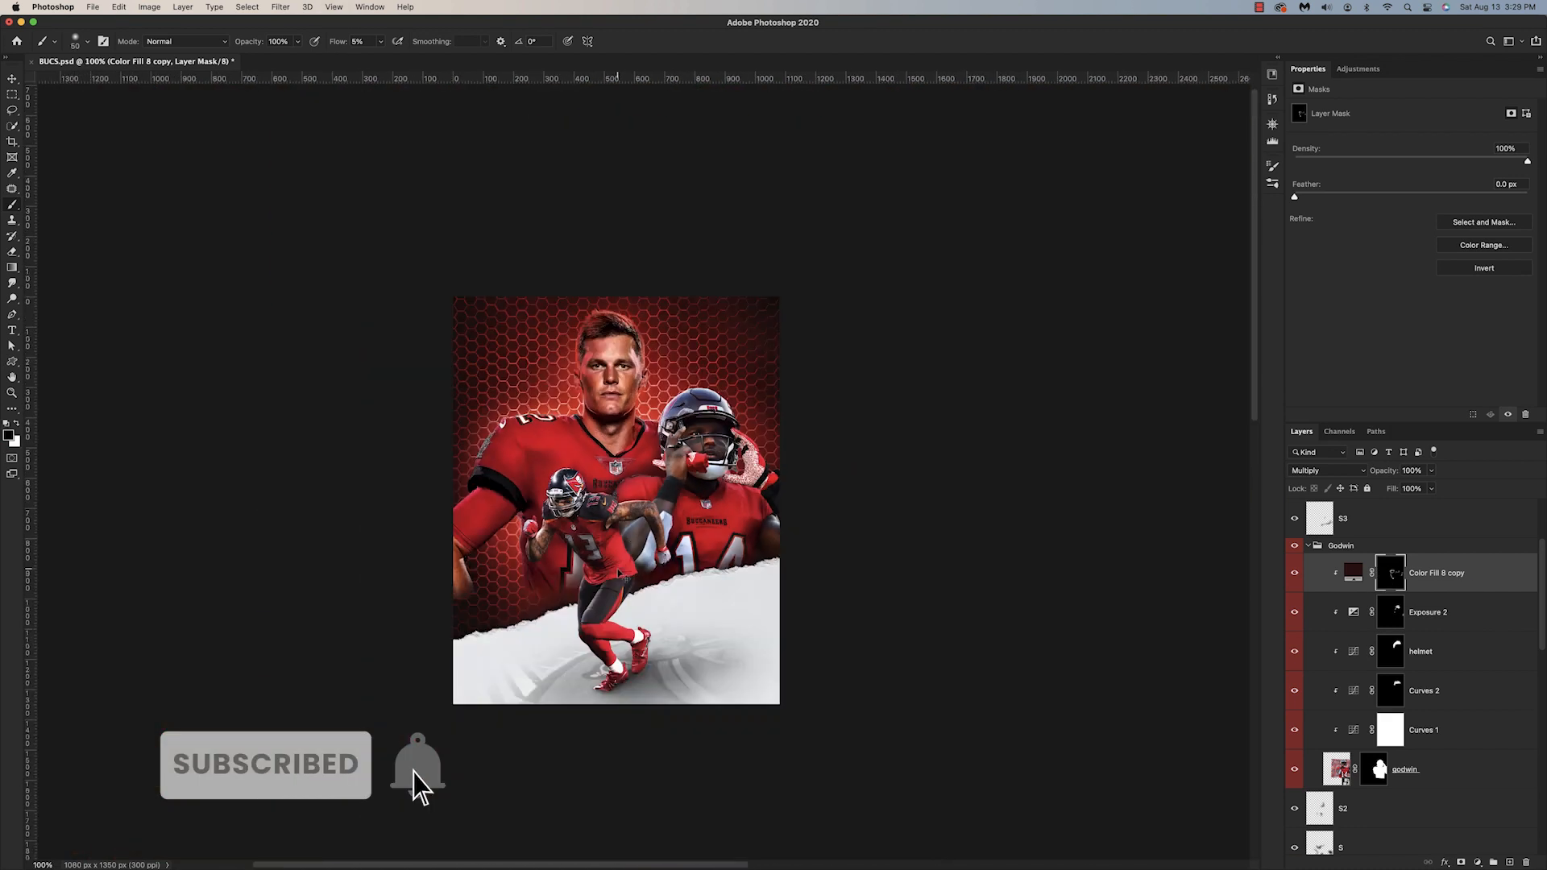
Step: Refine the shading on Godwin's jersey on the Color Fill 8 copy mask, using several smaller brush sizes
{"action": "key", "text": "super+plus"}
{"action": "key", "text": "super+plus"}
{"action": "key", "text": "super+plus"}
{"action": "key", "text": "bracketleft"}
{"action": "key", "text": "bracketleft"}
{"action": "key", "text": "bracketleft"}
{"action": "key", "text": "bracketleft"}
{"action": "key", "text": "bracketleft"}
{"action": "key", "text": "bracketleft"}
{"action": "key", "text": "bracketleft"}
{"action": "key", "text": "x"}
{"action": "key", "text": "x"}
{"action": "key", "text": "super+minus"}
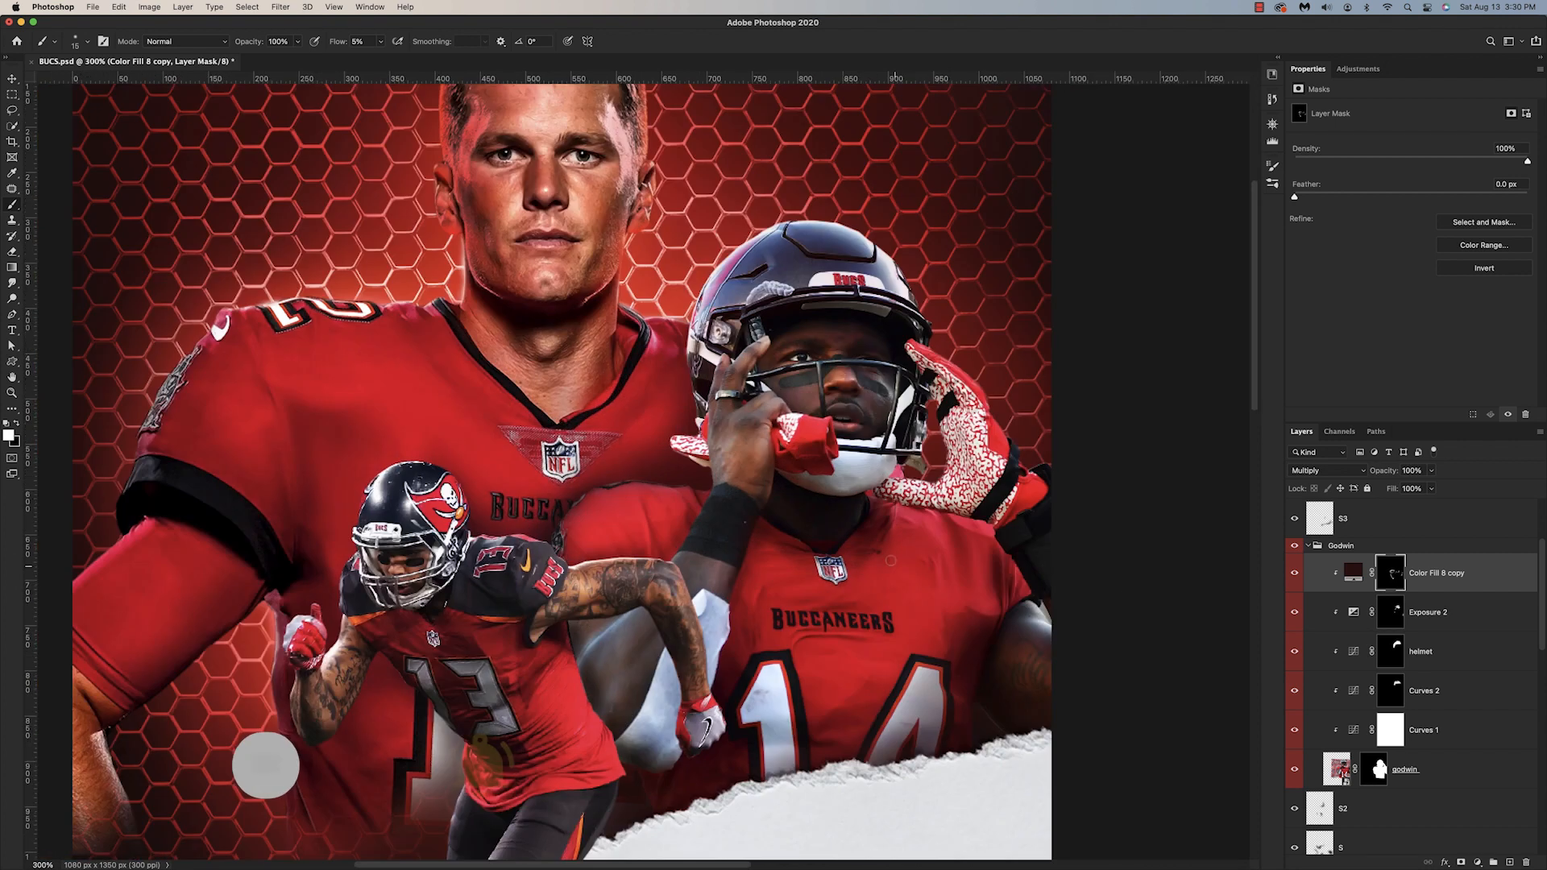
{"action": "key", "text": "bracketleft"}
{"action": "key", "text": "bracketleft"}
{"action": "key", "text": "bracketright"}
{"action": "key", "text": "bracketright"}
{"action": "key", "text": "bracketright"}
{"action": "key", "text": "bracketright"}
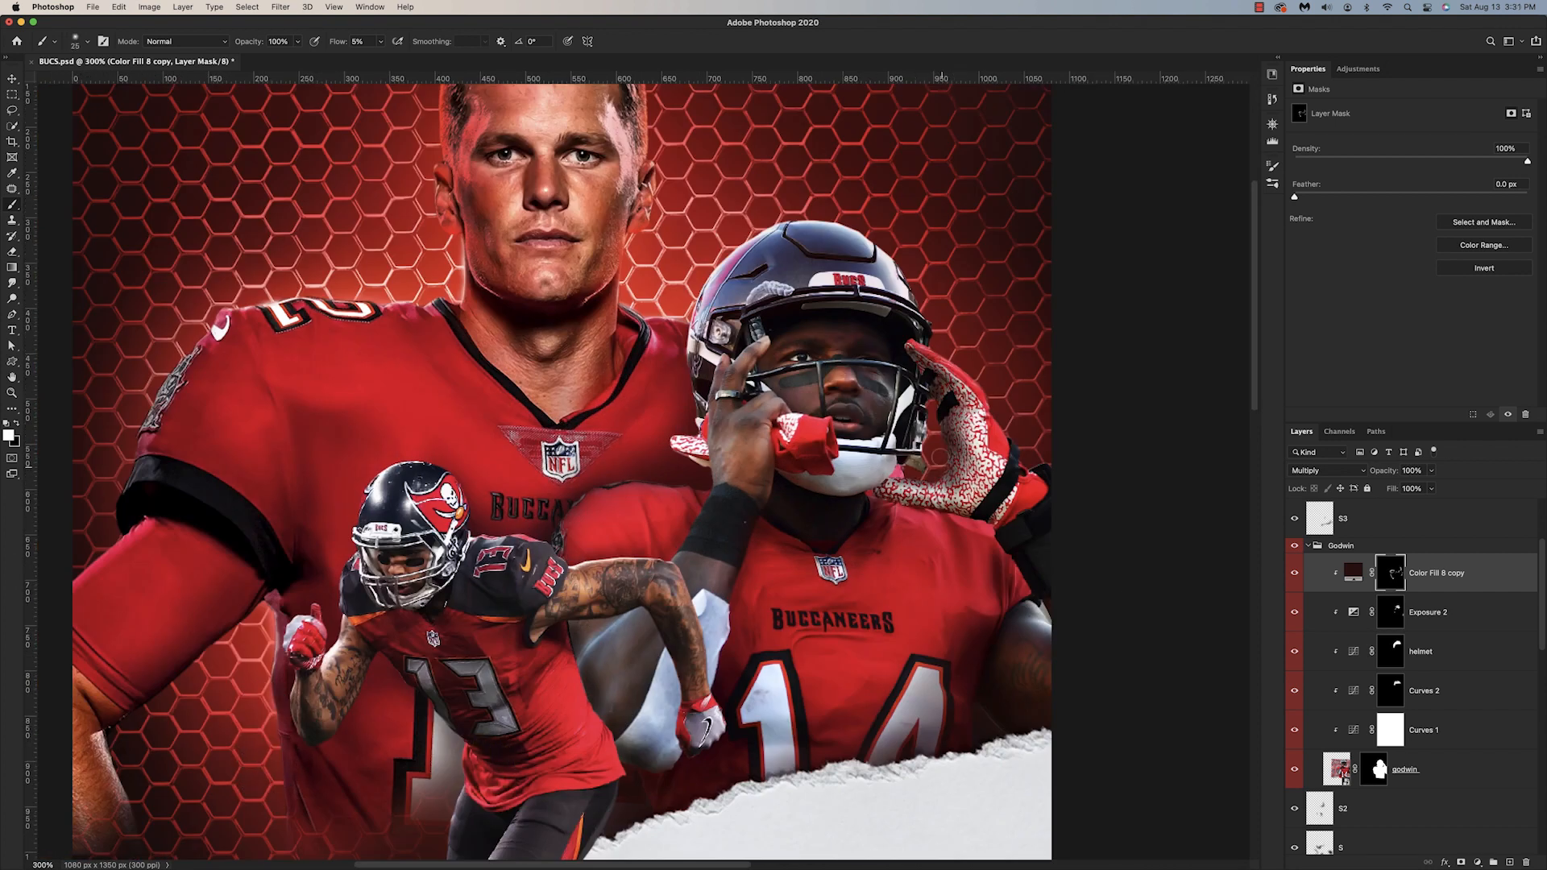
Step: Paint white on the Color Fill 8 copy mask to darken Godwin's helmet, raised glove and outer shoulder
{"action": "mouse_move", "coordinate": [719, 321]}
{"action": "left_mouse_down"}
{"action": "mouse_move", "coordinate": [789, 258]}
{"action": "mouse_move", "coordinate": [903, 300]}
{"action": "left_mouse_up"}
{"action": "key", "text": "super+minus"}
{"action": "key", "text": "super+minus"}
{"action": "key", "text": "super+plus"}
{"action": "key", "text": "super+plus"}
{"action": "mouse_move", "coordinate": [973, 404]}
{"action": "left_mouse_down"}
{"action": "mouse_move", "coordinate": [992, 506]}
{"action": "mouse_move", "coordinate": [941, 513]}
{"action": "mouse_move", "coordinate": [1017, 582]}
{"action": "left_mouse_up"}
{"action": "key", "text": "super+minus"}
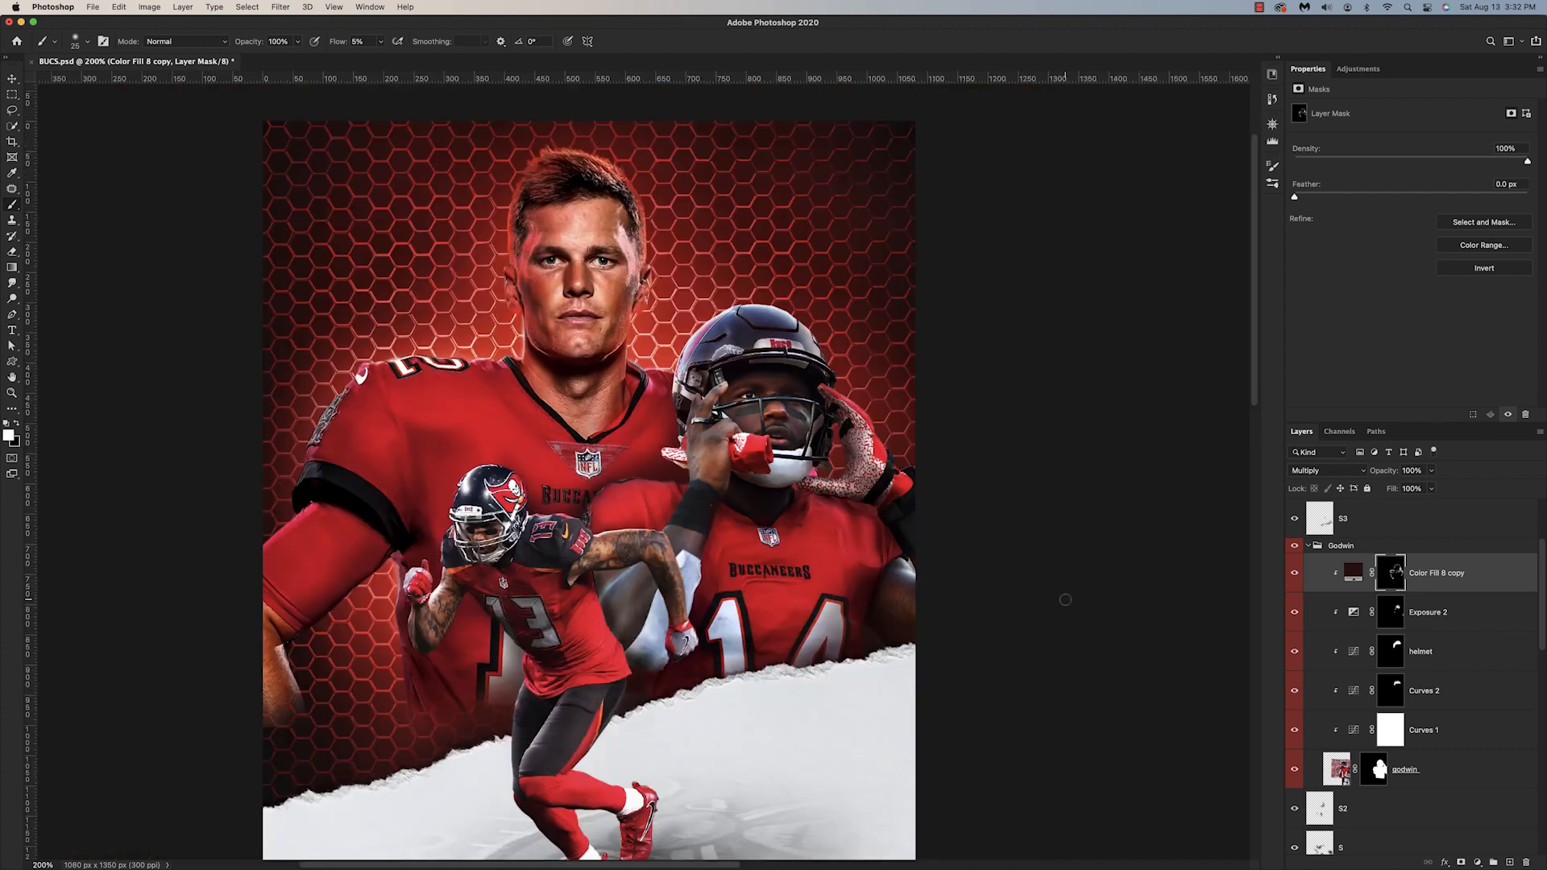
{"action": "left_click", "coordinate": [1477, 863]}
{"action": "left_click", "coordinate": [1492, 587]}
{"action": "left_click", "coordinate": [1272, 267]}
{"action": "key", "text": "alt+super+g"}
{"action": "left_click", "coordinate": [1332, 472]}
{"action": "key", "text": "super+z"}
{"action": "left_click", "coordinate": [1472, 614]}
{"action": "left_click", "coordinate": [1478, 863]}
{"action": "left_click", "coordinate": [1486, 675]}
{"action": "key", "text": "super+z"}
{"action": "left_click", "coordinate": [1477, 863]}
{"action": "left_click", "coordinate": [1491, 585]}
{"action": "left_click", "coordinate": [1332, 471]}
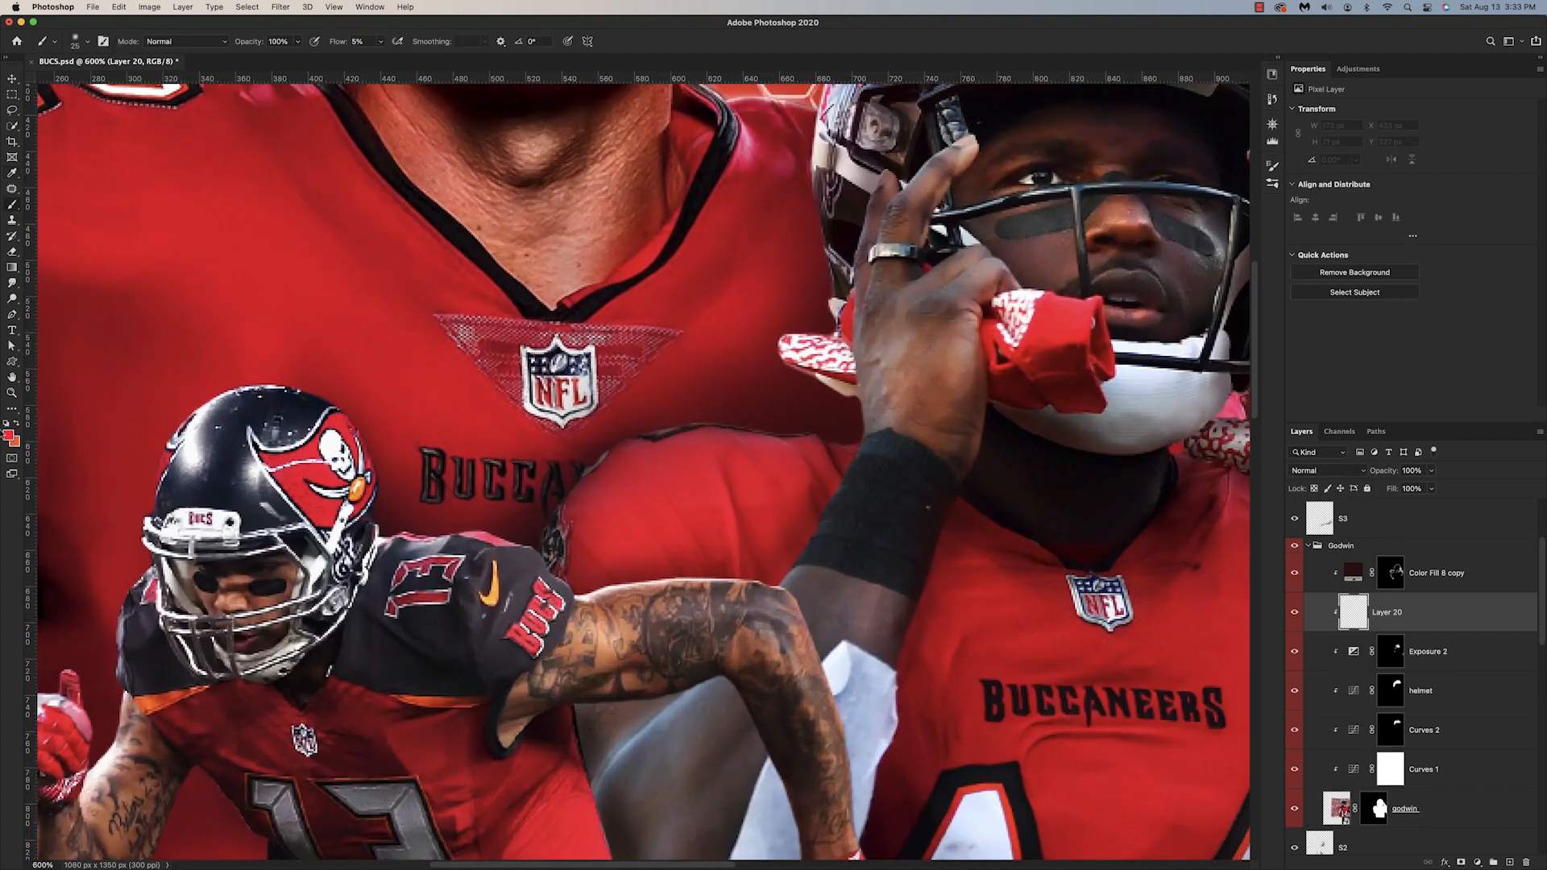
Step: Set the brush flow to 13% and try painting red highlights over Godwin's jersey and arm on the clipped Layer 20
{"action": "key", "text": "super+minus"}
{"action": "left_click_drag", "start_coordinate": [335, 42], "coordinate": [342, 42]}
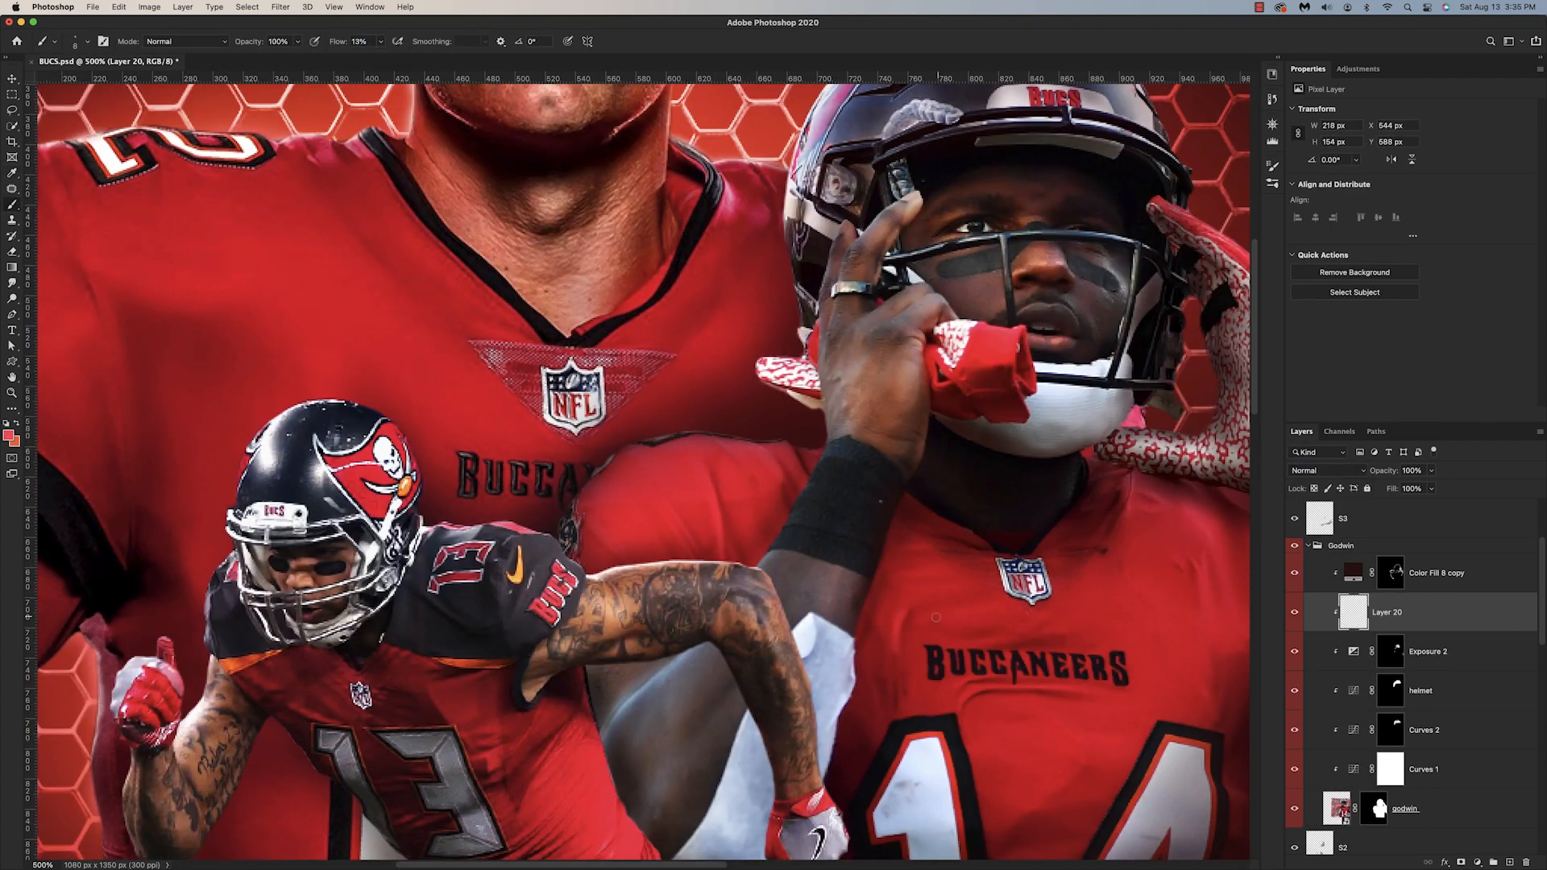
{"action": "left_click_drag", "start_coordinate": [979, 635], "coordinate": [1028, 644]}
{"action": "left_click_drag", "start_coordinate": [1048, 580], "coordinate": [741, 563]}
{"action": "left_click_drag", "start_coordinate": [952, 628], "coordinate": [968, 644]}
{"action": "left_click_drag", "start_coordinate": [806, 645], "coordinate": [864, 413]}
{"action": "key", "text": "bracketright"}
{"action": "key", "text": "bracketright"}
{"action": "key", "text": "bracketright"}
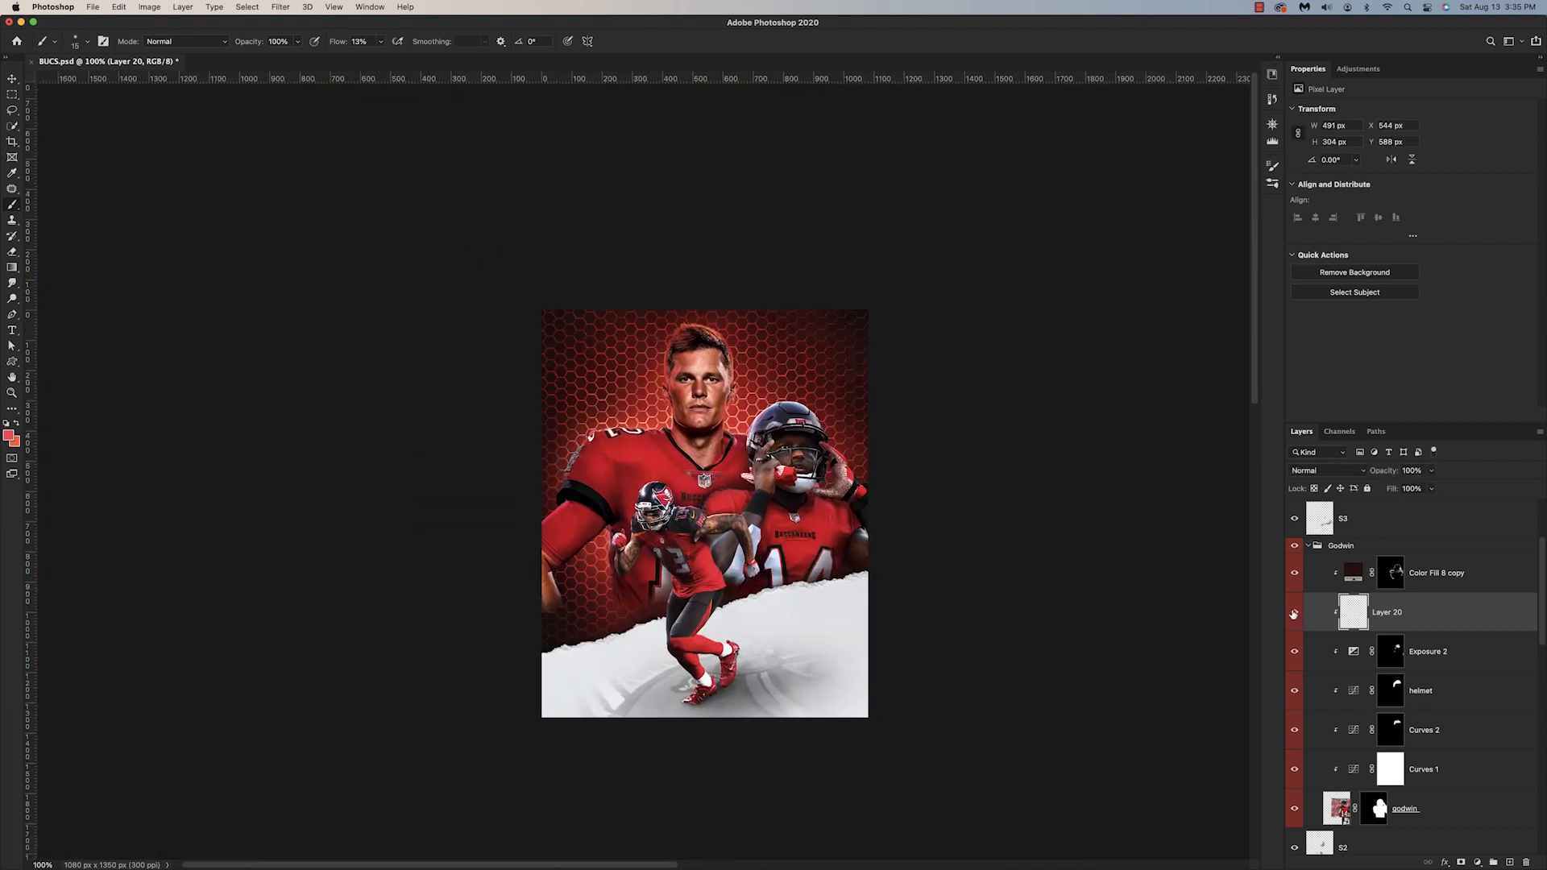
Step: Add clipped Levels adjustments with black masks to Godwin (white input 198) and Brady (white input 188, midtone 1.03)
{"action": "key", "text": "super+plus"}
{"action": "left_click", "coordinate": [1422, 573]}
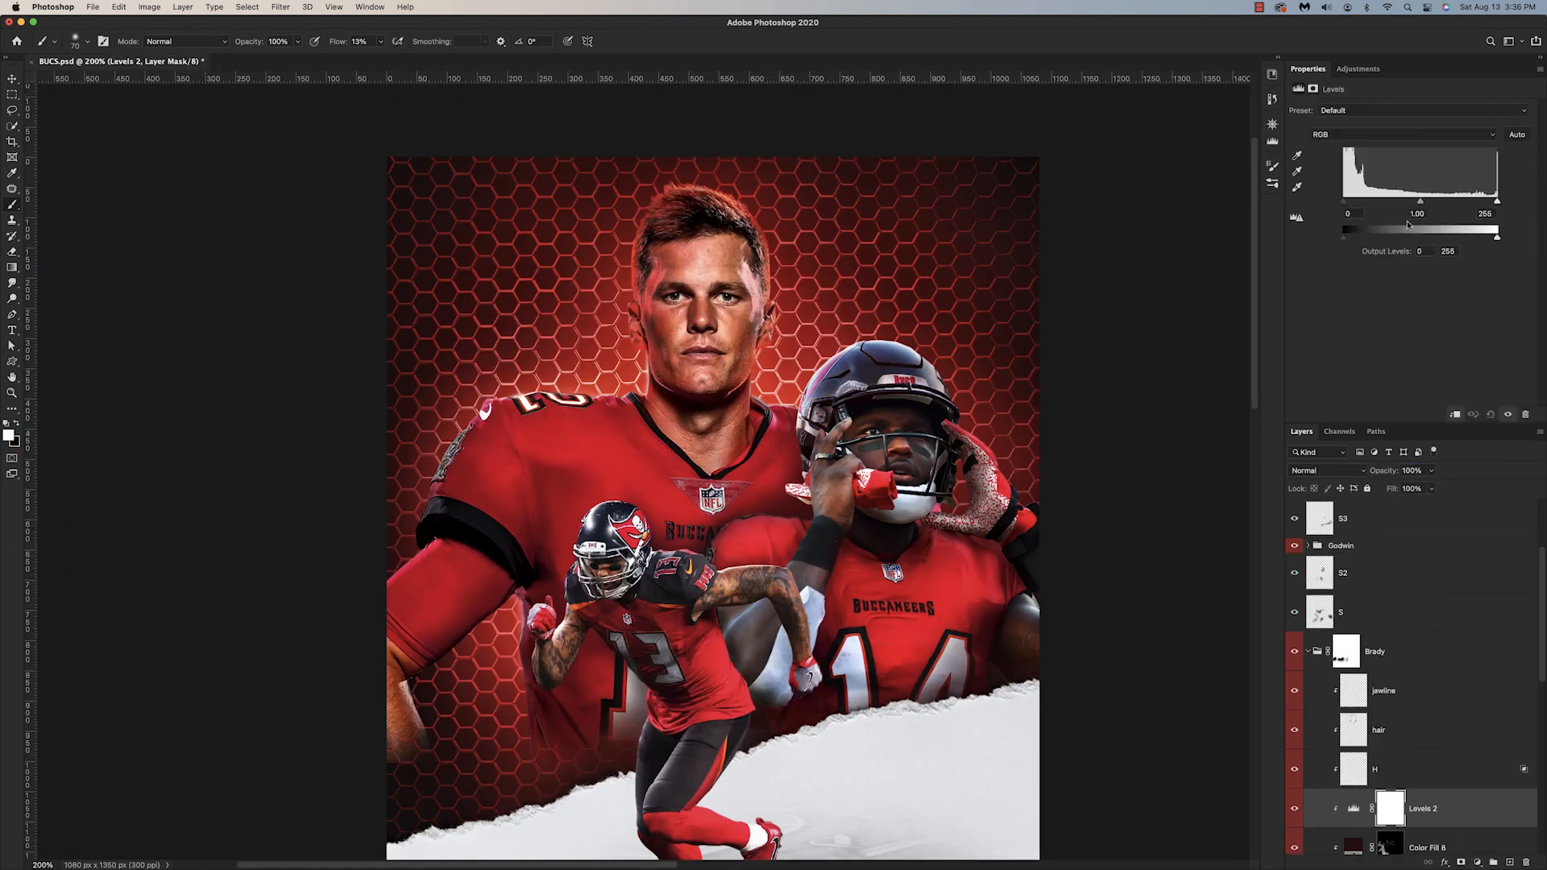
{"action": "left_click_drag", "start_coordinate": [1496, 201], "coordinate": [1467, 201]}
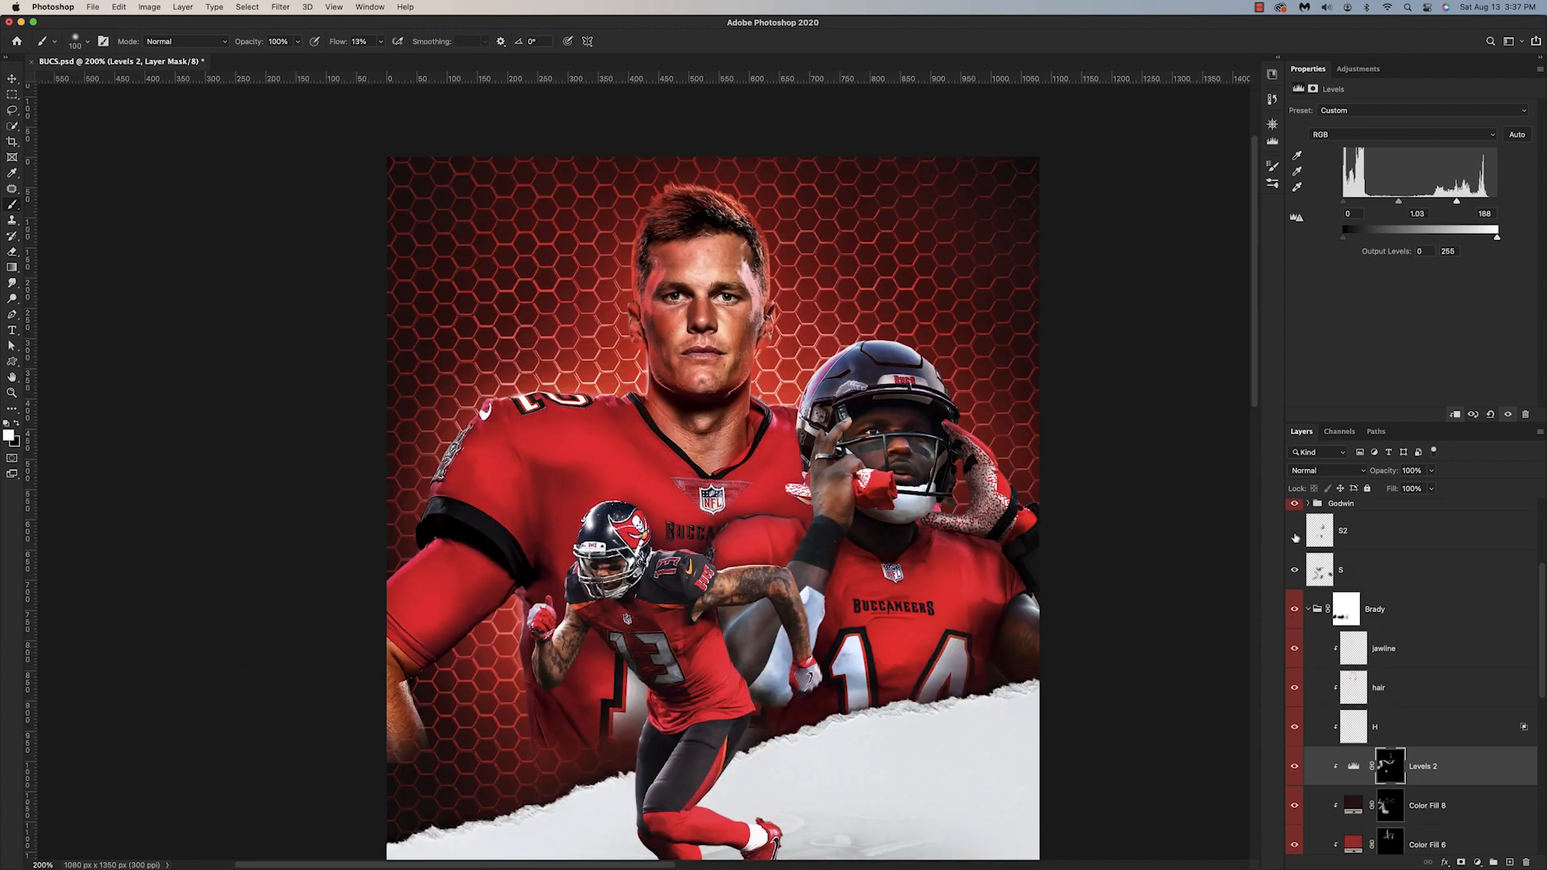
Step: Add layer masks to the S2 and S shadow layers and mask out parts of their shadows
{"action": "left_click", "coordinate": [1358, 530]}
{"action": "left_click", "coordinate": [1358, 570]}
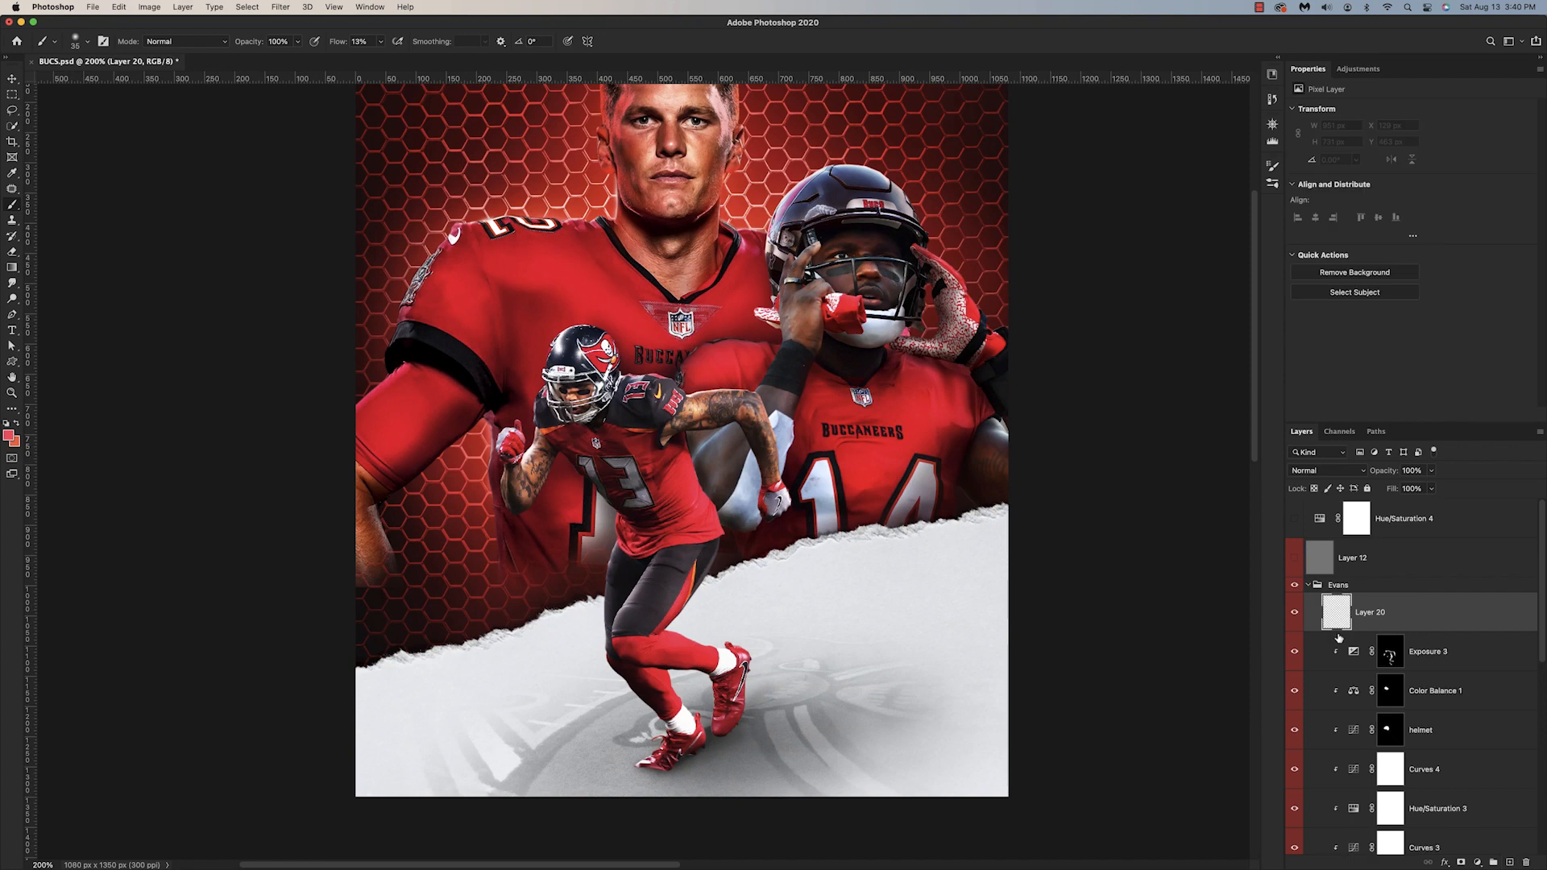
Step: Clip Layer 20 above Exposure 3 in the Evans group and paint red and pink highlights along his legs and shoes
{"action": "left_click", "coordinate": [1339, 638], "text": "alt"}
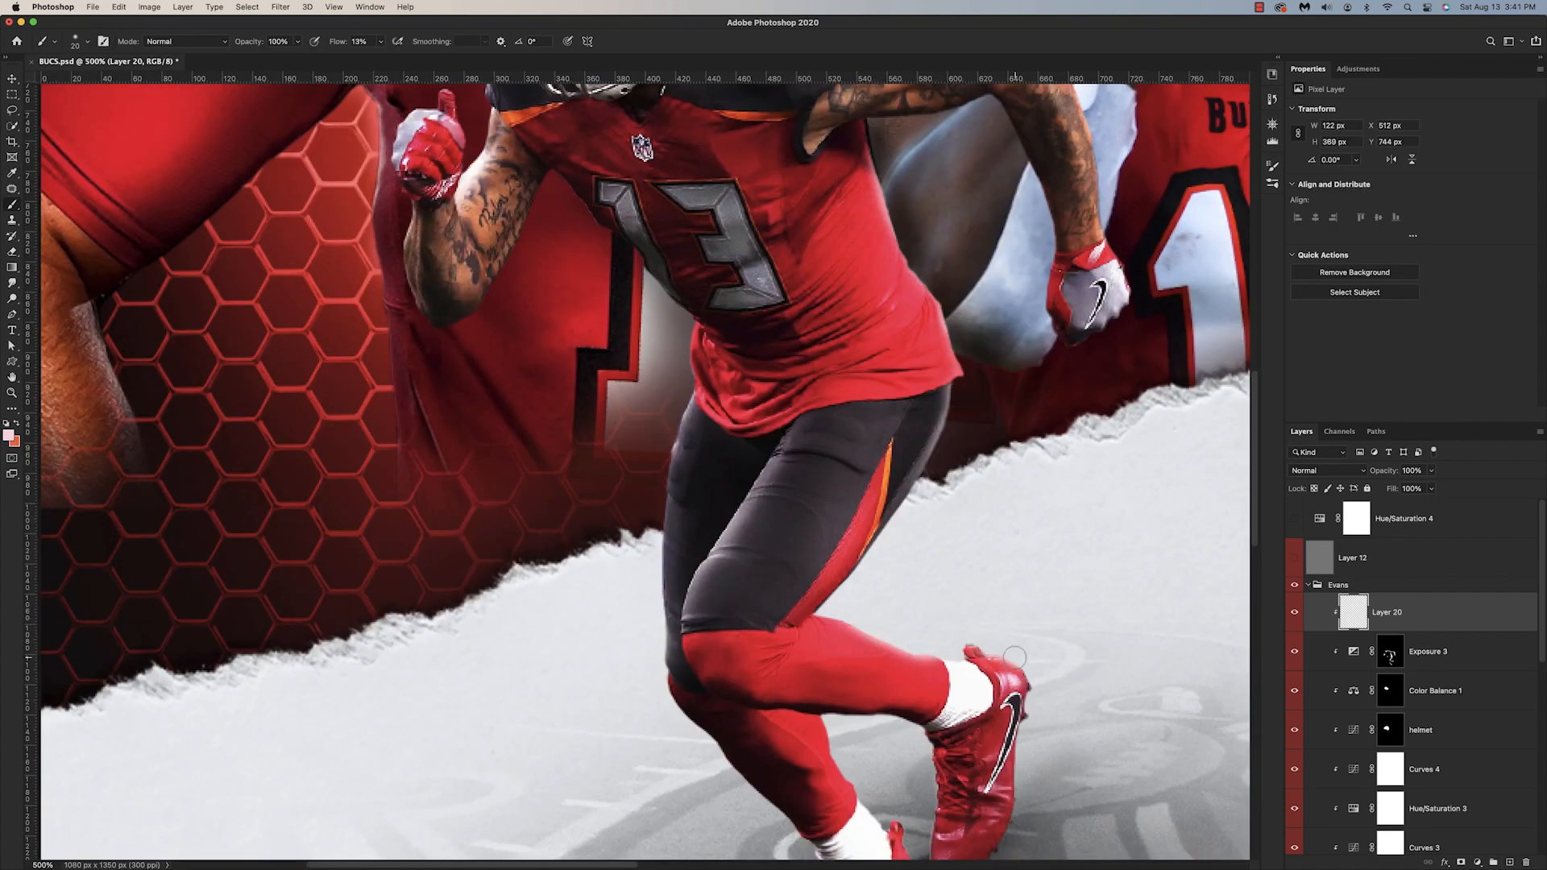
{"action": "scroll", "coordinate": [1015, 657], "scroll_direction": "down", "scroll_amount": 3}
{"action": "key", "text": "i"}
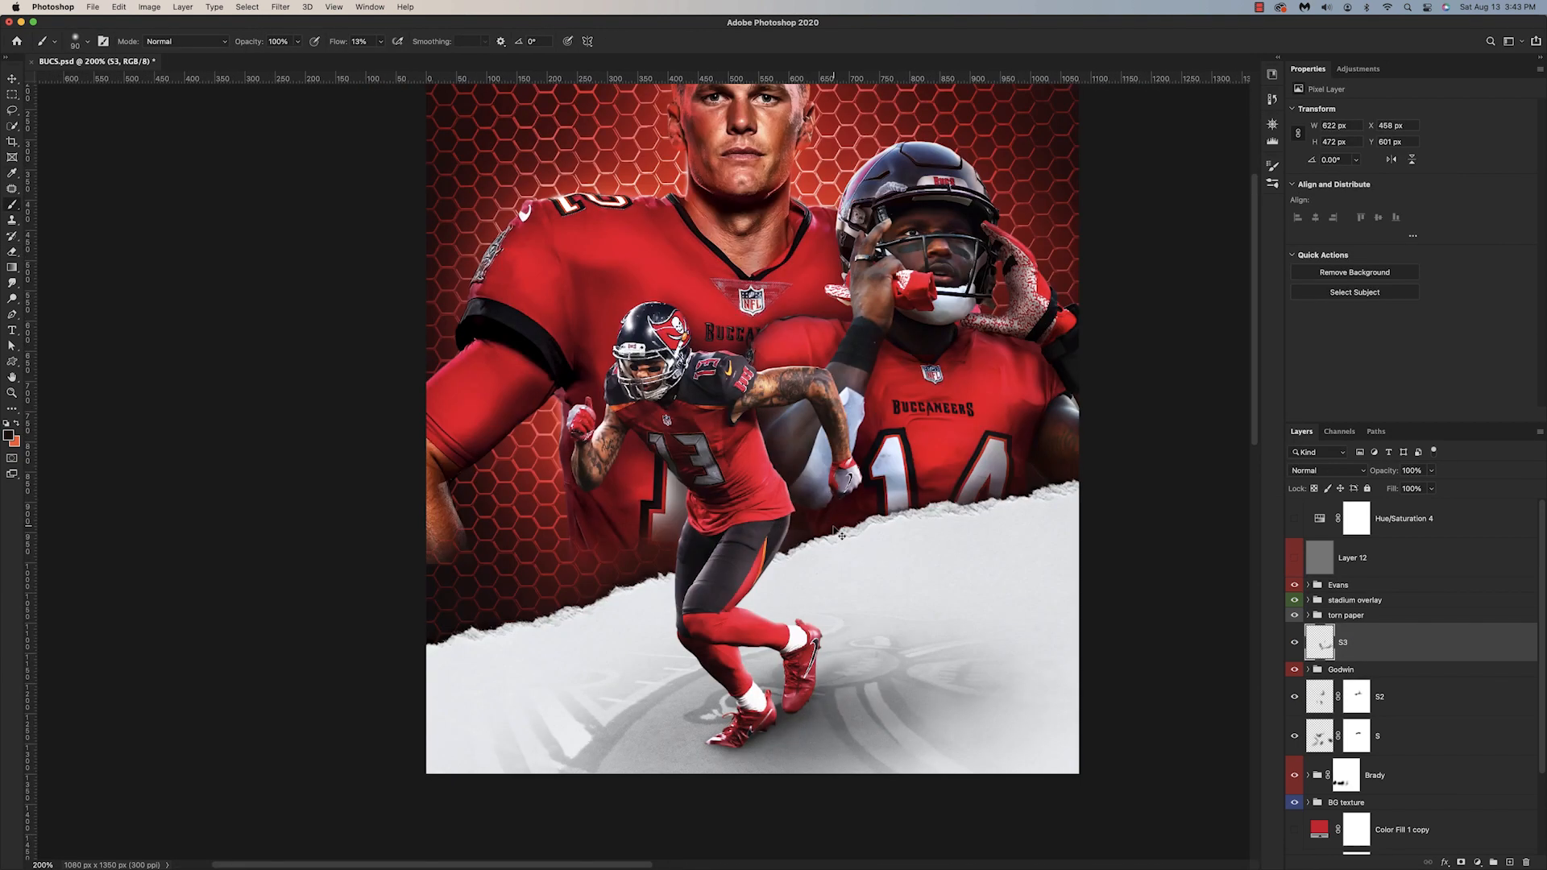
Step: Paint a black shadow around Evans on a new layer above S3, move the layer beneath the Evans group and lower its view for comparison
{"action": "key", "text": "super+shift+alt+n"}
{"action": "key", "text": "d"}
{"action": "key", "text": "x"}
{"action": "left_click_drag", "start_coordinate": [782, 440], "coordinate": [790, 516]}
{"action": "left_click_drag", "start_coordinate": [1362, 643], "coordinate": [1371, 593]}
{"action": "key", "text": "super+minus"}
{"action": "left_click_drag", "start_coordinate": [659, 501], "coordinate": [633, 521]}
{"action": "left_click", "coordinate": [1294, 613]}
Step: Paint more shadow behind Evans on another new layer and move it beneath the torn paper group, above S3
{"action": "key", "text": "super+shift+alt+n"}
{"action": "key", "text": "x"}
{"action": "mouse_move", "coordinate": [721, 451]}
{"action": "left_mouse_down"}
{"action": "mouse_move", "coordinate": [654, 493]}
{"action": "mouse_move", "coordinate": [717, 520]}
{"action": "left_mouse_up"}
{"action": "left_click_drag", "start_coordinate": [1353, 612], "coordinate": [1353, 701]}
{"action": "left_click_drag", "start_coordinate": [718, 447], "coordinate": [726, 487]}
{"action": "left_click_drag", "start_coordinate": [614, 519], "coordinate": [635, 490]}
Step: Lower the new shadow layer's opacity slightly and rename the layer S4
{"action": "scroll", "coordinate": [636, 490], "scroll_direction": "up", "scroll_amount": 1}
{"action": "left_click_drag", "start_coordinate": [1384, 471], "coordinate": [1375, 473]}
{"action": "double_click", "coordinate": [1354, 682]}
{"action": "type", "text": "S4"}
{"action": "key", "text": "Return"}
Step: Add a clipped layer above H in the Evans group and paint a light pink glow along Evans' side
{"action": "key", "text": "super+plus"}
{"action": "key", "text": "super+plus"}
{"action": "left_click", "coordinate": [1308, 586]}
{"action": "left_click", "coordinate": [1394, 612]}
{"action": "left_click", "coordinate": [1511, 862]}
{"action": "key", "text": "super+alt+g"}
{"action": "left_click", "coordinate": [8, 435]}
{"action": "left_click", "coordinate": [1245, 250]}
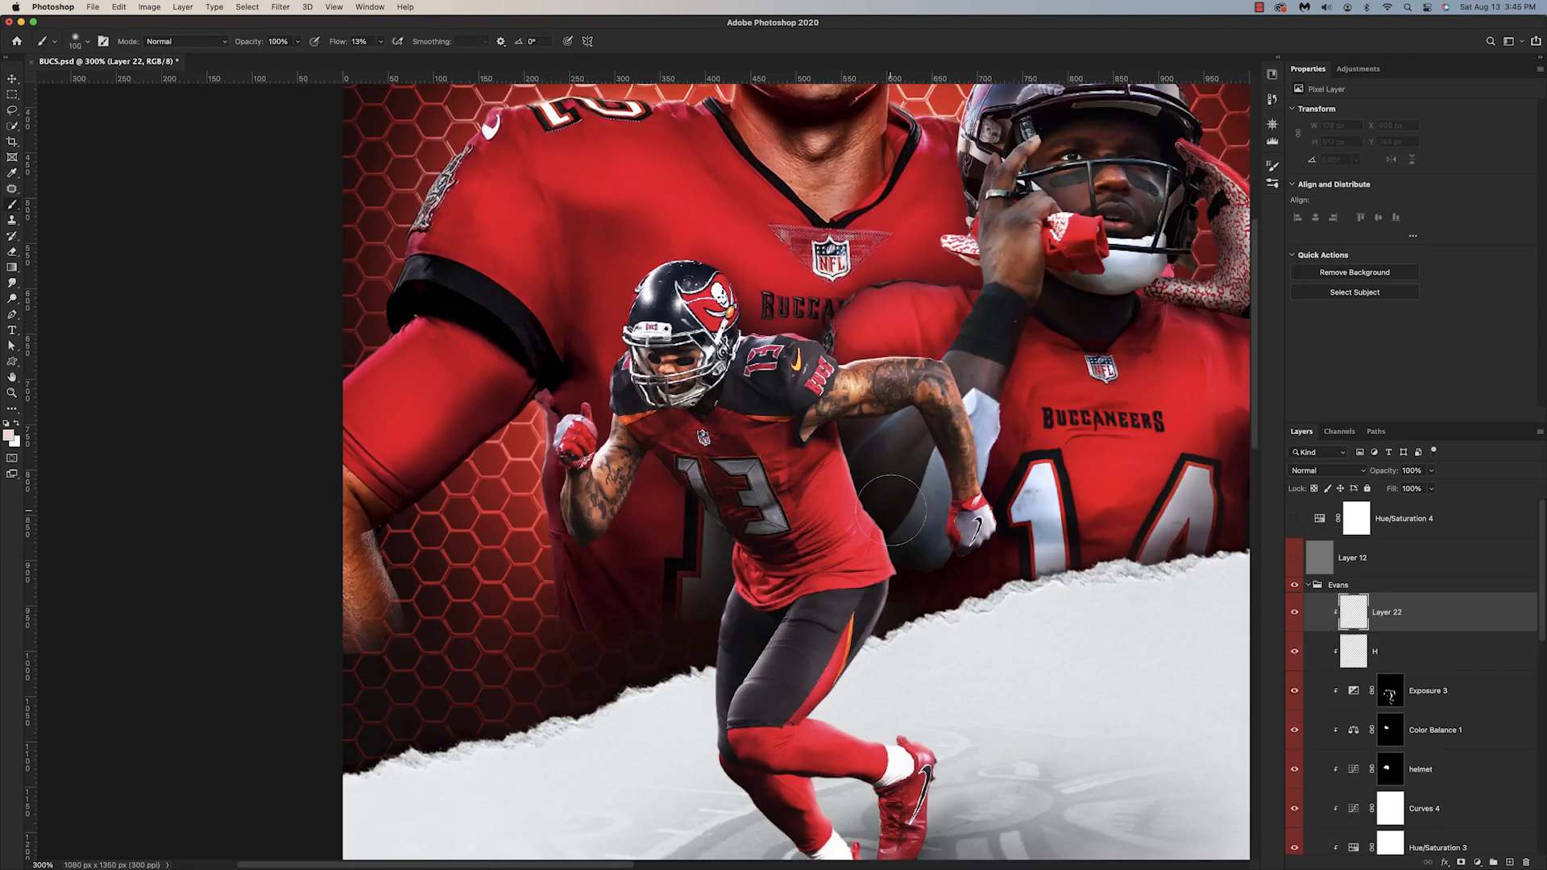
{"action": "left_click_drag", "start_coordinate": [846, 451], "coordinate": [918, 573]}
Step: Set Layer 22 to Hard Light blending at 69% opacity
{"action": "key", "text": "super+minus"}
{"action": "left_click", "coordinate": [1328, 471]}
{"action": "left_click", "coordinate": [1329, 670]}
{"action": "left_click_drag", "start_coordinate": [1384, 474], "coordinate": [1360, 475]}
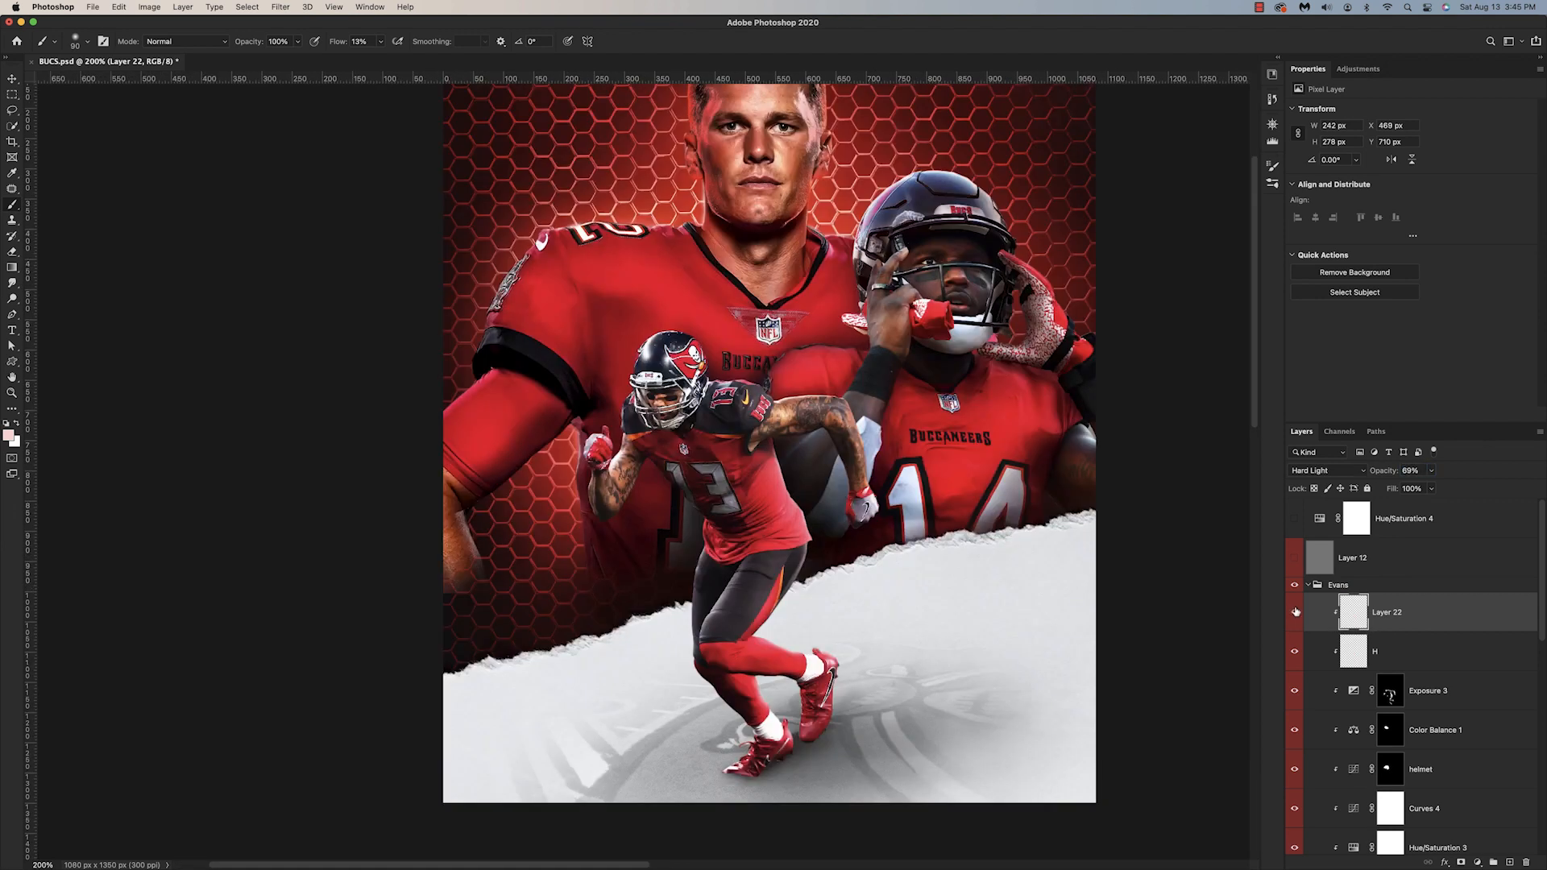
Step: Extend the light pink glow on Layer 22 around Evans' body and compare the image with and without it
{"action": "left_click_drag", "start_coordinate": [874, 485], "coordinate": [980, 519]}
{"action": "left_click_drag", "start_coordinate": [944, 693], "coordinate": [935, 747]}
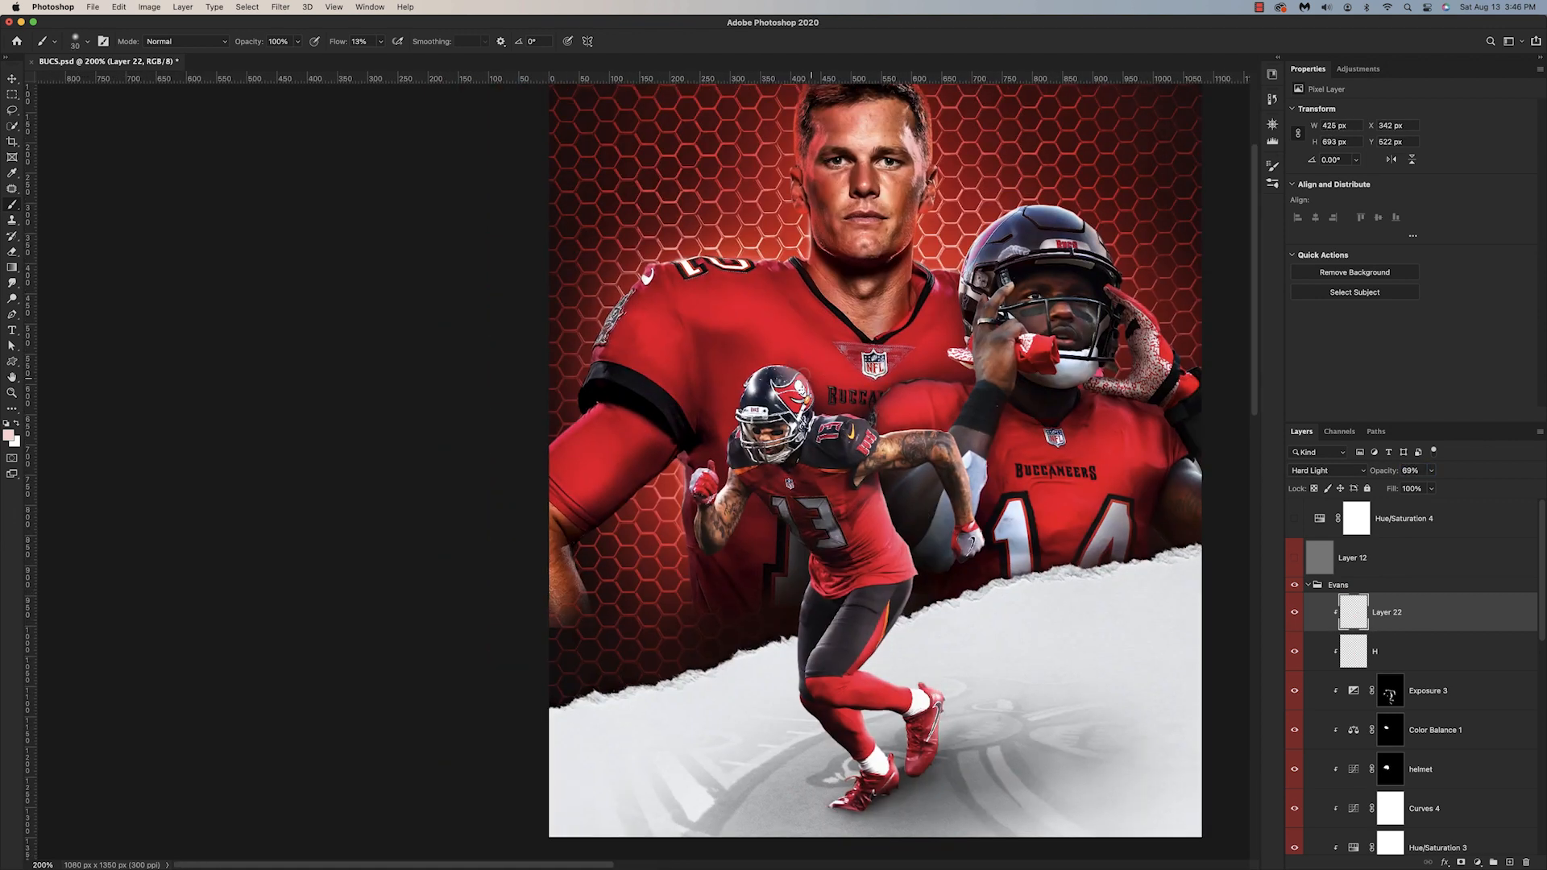
{"action": "key", "text": "super+minus"}
{"action": "left_click", "coordinate": [1295, 613]}
{"action": "key", "text": "super+plus"}
{"action": "key", "text": "super+plus"}
{"action": "left_click_drag", "start_coordinate": [951, 516], "coordinate": [910, 457]}
Step: Try darkening Evans with a clipped Exposure adjustment at -1.45 above Exposure 3
{"action": "left_click", "coordinate": [1429, 691]}
{"action": "left_click_drag", "start_coordinate": [1410, 143], "coordinate": [1385, 143]}
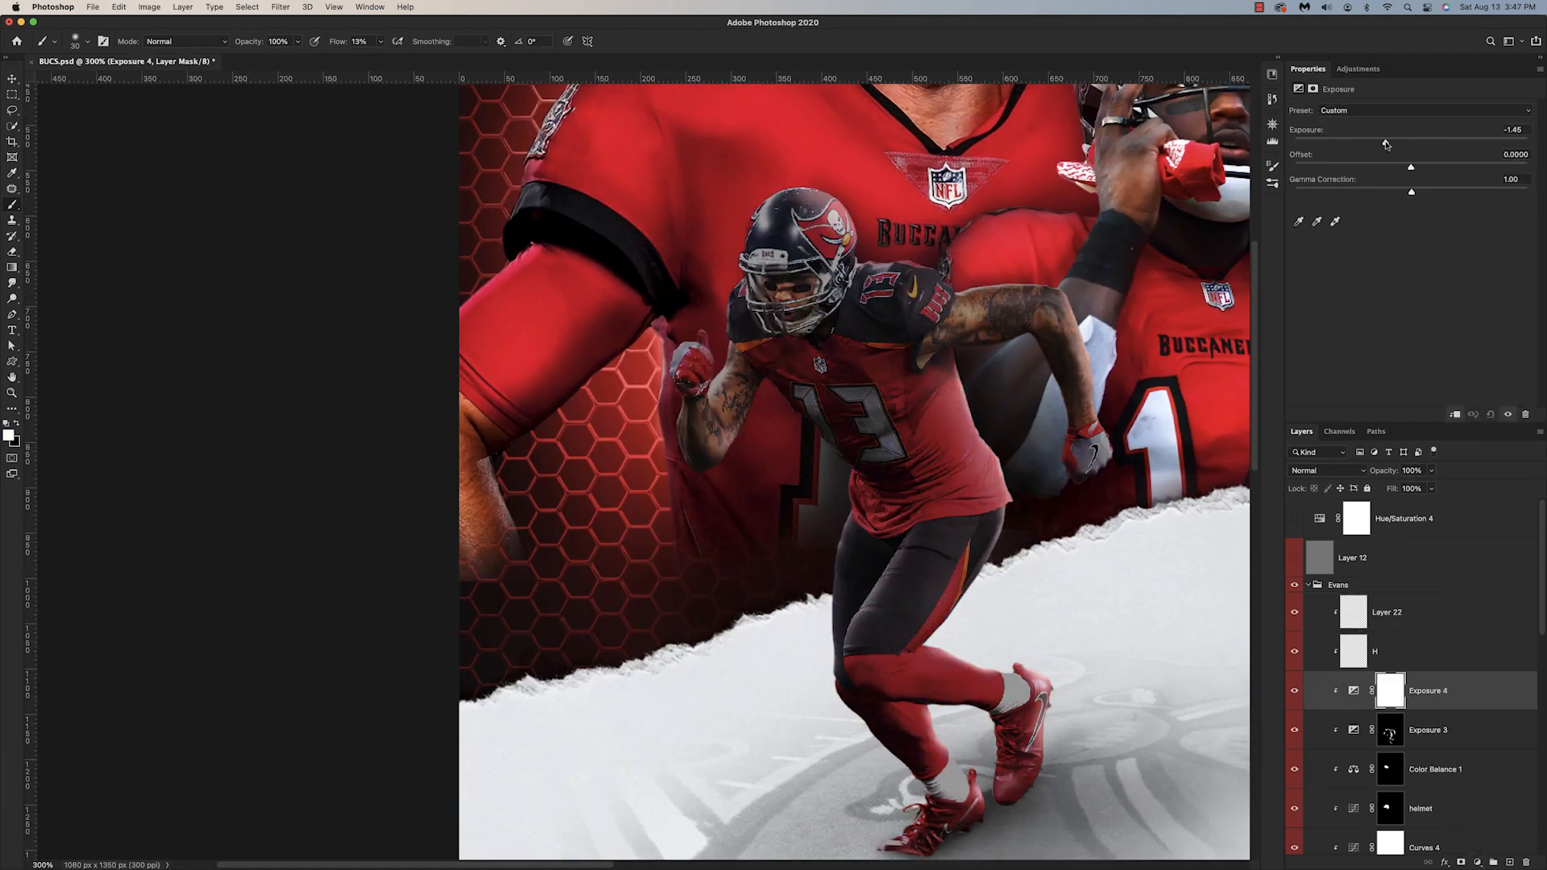
Step: Add a darkening Levels adjustment with a lowered white output in the Evans group, invert its mask and rename it S
{"action": "left_click", "coordinate": [1425, 808]}
{"action": "left_click_drag", "start_coordinate": [1498, 236], "coordinate": [1427, 235]}
{"action": "key", "text": "super+i"}
{"action": "double_click", "coordinate": [1423, 809]}
{"action": "type", "text": "S"}
{"action": "key", "text": "Return"}
Step: Paint white on the S adjustment's mask to shade Evans' arms, jersey and legs
{"action": "left_click", "coordinate": [1390, 809]}
{"action": "key", "text": "super+plus"}
{"action": "left_click_drag", "start_coordinate": [988, 352], "coordinate": [1042, 329]}
{"action": "left_click_drag", "start_coordinate": [690, 379], "coordinate": [694, 306]}
{"action": "key", "text": "x"}
Step: Compare Evans with and without the S adjustment and touch up the shading on its mask with the swapped brush color
{"action": "key", "text": "x"}
{"action": "mouse_move", "coordinate": [859, 556]}
{"action": "left_mouse_down"}
{"action": "mouse_move", "coordinate": [919, 616]}
{"action": "mouse_move", "coordinate": [855, 749]}
{"action": "left_mouse_up"}
{"action": "left_click_drag", "start_coordinate": [866, 709], "coordinate": [904, 442]}
{"action": "left_click_drag", "start_coordinate": [927, 564], "coordinate": [1084, 582]}
{"action": "mouse_move", "coordinate": [1056, 725]}
{"action": "left_mouse_down"}
{"action": "mouse_move", "coordinate": [981, 775]}
{"action": "mouse_move", "coordinate": [931, 769]}
{"action": "left_mouse_up"}
{"action": "left_click_drag", "start_coordinate": [996, 690], "coordinate": [959, 726]}
{"action": "key", "text": "super+minus"}
{"action": "key", "text": "super+minus"}
{"action": "left_click", "coordinate": [1295, 809]}
{"action": "left_click", "coordinate": [1295, 809]}
{"action": "key", "text": "x"}
{"action": "mouse_move", "coordinate": [802, 829]}
{"action": "left_mouse_down"}
{"action": "mouse_move", "coordinate": [602, 749]}
{"action": "mouse_move", "coordinate": [609, 836]}
{"action": "left_mouse_up"}
{"action": "key", "text": "super+minus"}
{"action": "key", "text": "super+plus"}
{"action": "key", "text": "super+minus"}
Step: Collapse the Evans group and touch up the mask of the S shadow layer above the Brady group with a larger brush
{"action": "left_click", "coordinate": [1308, 585]}
{"action": "scroll", "coordinate": [1402, 685], "scroll_direction": "down", "scroll_amount": 5}
{"action": "key", "text": "super+plus"}
{"action": "left_click", "coordinate": [1358, 633]}
{"action": "key", "text": "bracketright"}
{"action": "key", "text": "bracketright"}
{"action": "key", "text": "bracketright"}
{"action": "key", "text": "bracketright"}
{"action": "key", "text": "bracketright"}
{"action": "key", "text": "bracketright"}
{"action": "key", "text": "super+minus"}
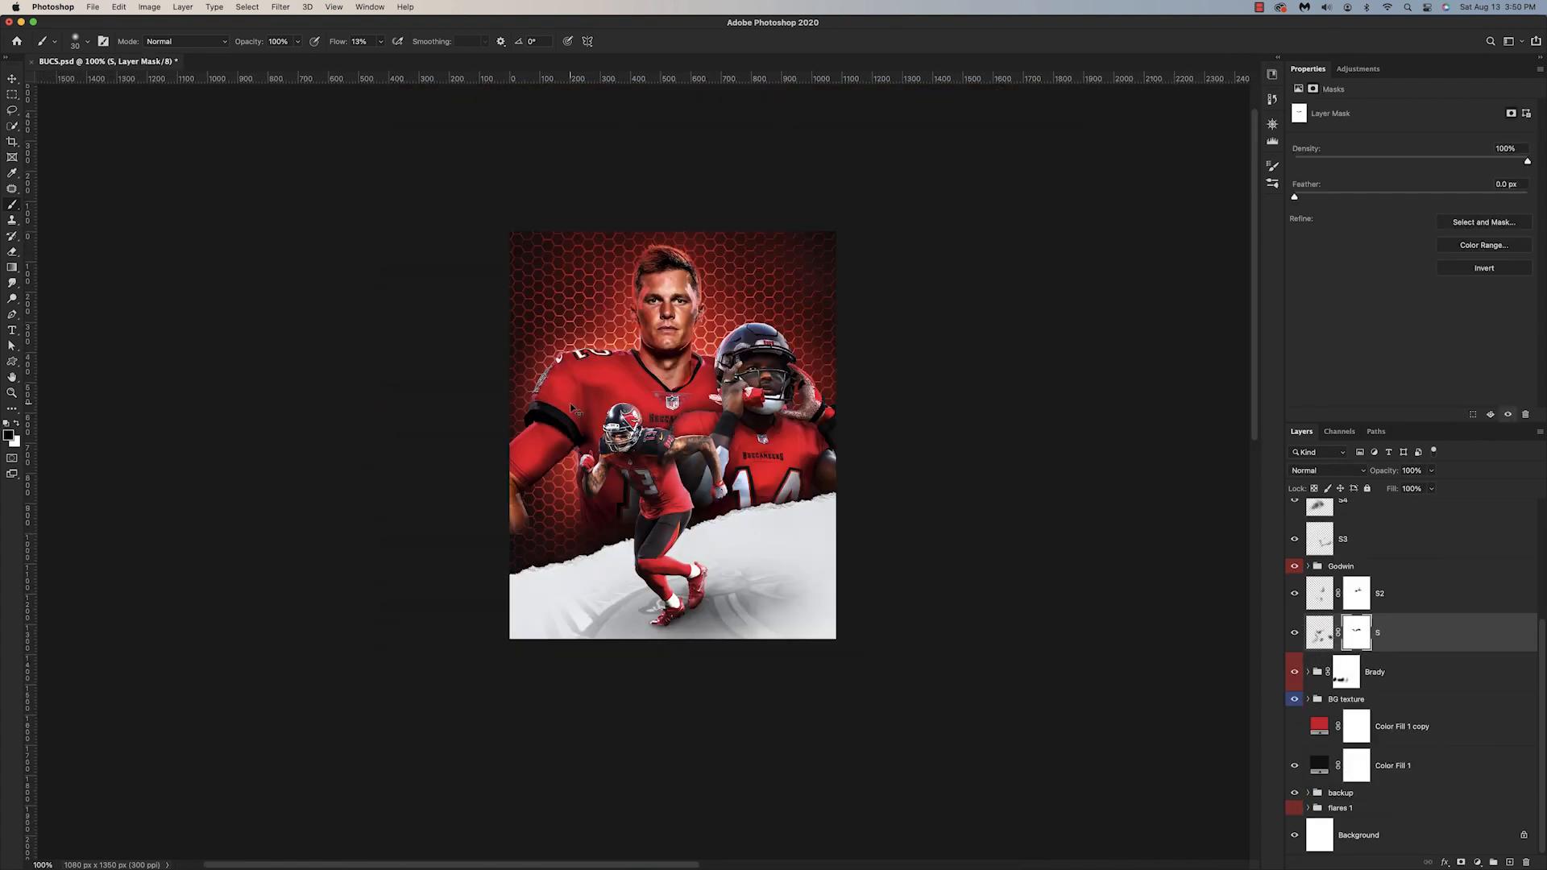
Step: Add a new layer above the S shadow layer for extra shading and soften it with a smaller eraser
{"action": "left_click", "coordinate": [1320, 633]}
{"action": "key", "text": "super+shift+alt+n"}
{"action": "key", "text": "bracketleft"}
{"action": "key", "text": "bracketleft"}
{"action": "key", "text": "bracketleft"}
{"action": "key", "text": "bracketleft"}
{"action": "key", "text": "e"}
Step: Paint black on the S shadow layer's mask with a smaller brush to remove excess shadow
{"action": "left_click", "coordinate": [1358, 672]}
{"action": "key", "text": "super+plus"}
{"action": "key", "text": "super+plus"}
{"action": "key", "text": "b"}
{"action": "key", "text": "bracketleft"}
{"action": "key", "text": "bracketleft"}
{"action": "key", "text": "bracketleft"}
{"action": "key", "text": "bracketleft"}
{"action": "key", "text": "bracketleft"}
{"action": "key", "text": "bracketleft"}
{"action": "left_click_drag", "start_coordinate": [637, 313], "coordinate": [671, 312]}
{"action": "key", "text": "super+minus"}
{"action": "key", "text": "super+minus"}
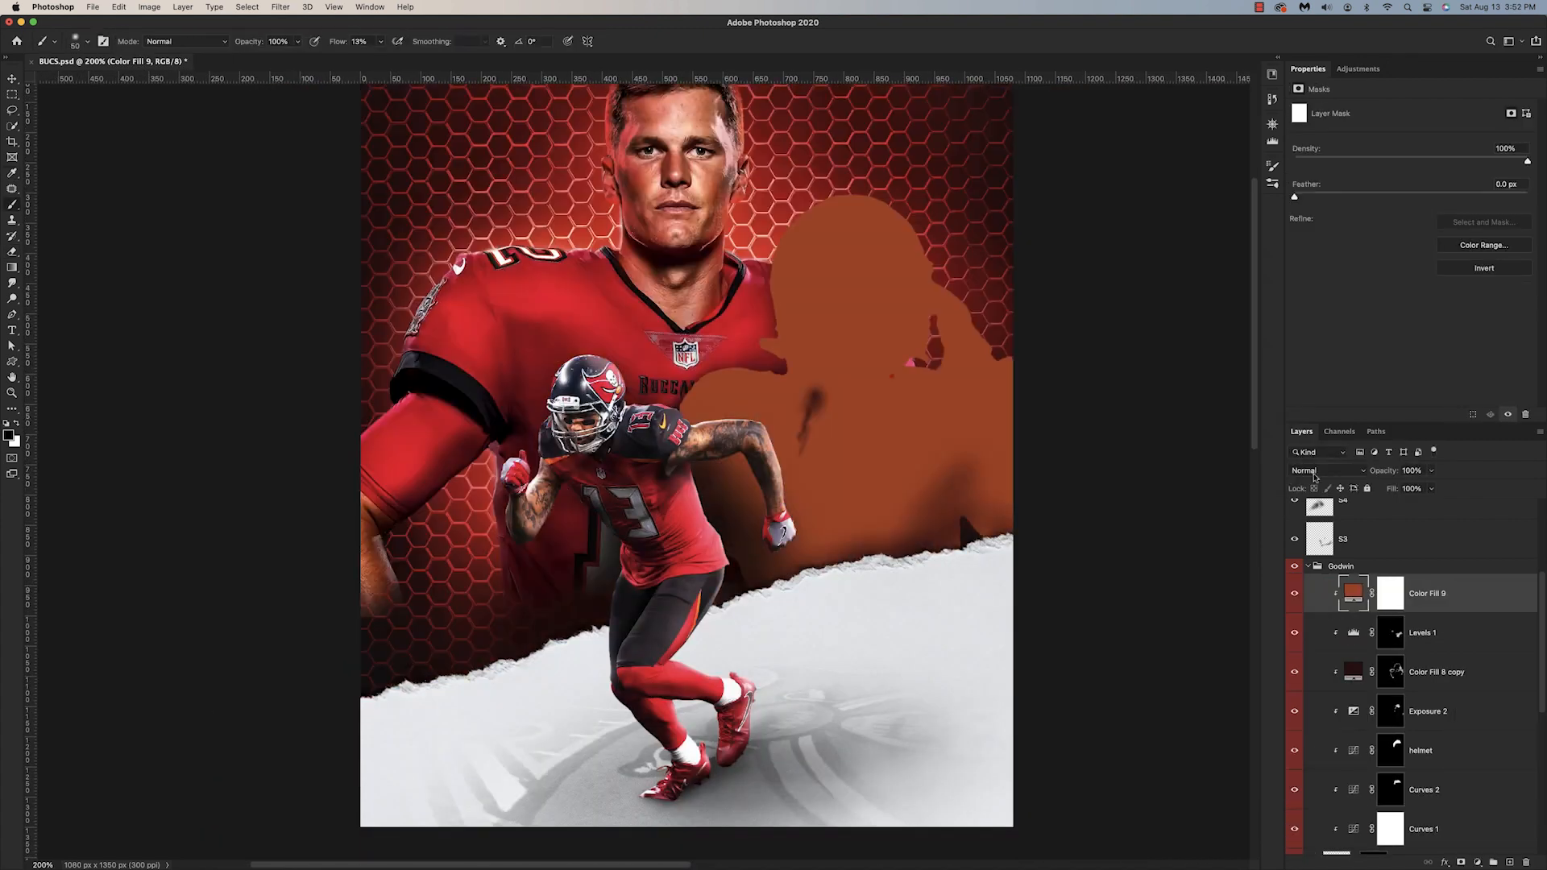
Step: Set the clipped Color Fill 9 in the Godwin group to Soft Light, give it a red color and compare it on and off
{"action": "left_click", "coordinate": [1328, 471]}
{"action": "left_click", "coordinate": [1322, 655]}
{"action": "double_click", "coordinate": [1354, 593]}
{"action": "left_click_drag", "start_coordinate": [1138, 414], "coordinate": [1128, 278]}
{"action": "left_click", "coordinate": [1245, 266]}
{"action": "left_click", "coordinate": [1295, 594]}
{"action": "left_click", "coordinate": [1295, 594]}
Step: Invert the Color Fill 9 mask and paint white over Godwin's helmet, hands and forearm
{"action": "key", "text": "super+minus"}
{"action": "left_click", "coordinate": [1391, 594]}
{"action": "key", "text": "super+i"}
{"action": "key", "text": "super+plus"}
{"action": "mouse_move", "coordinate": [779, 429]}
{"action": "left_mouse_down"}
{"action": "mouse_move", "coordinate": [789, 363]}
{"action": "mouse_move", "coordinate": [842, 310]}
{"action": "left_mouse_up"}
{"action": "left_click_drag", "start_coordinate": [967, 331], "coordinate": [915, 373]}
{"action": "left_click_drag", "start_coordinate": [794, 270], "coordinate": [824, 246]}
{"action": "left_click_drag", "start_coordinate": [782, 476], "coordinate": [789, 413]}
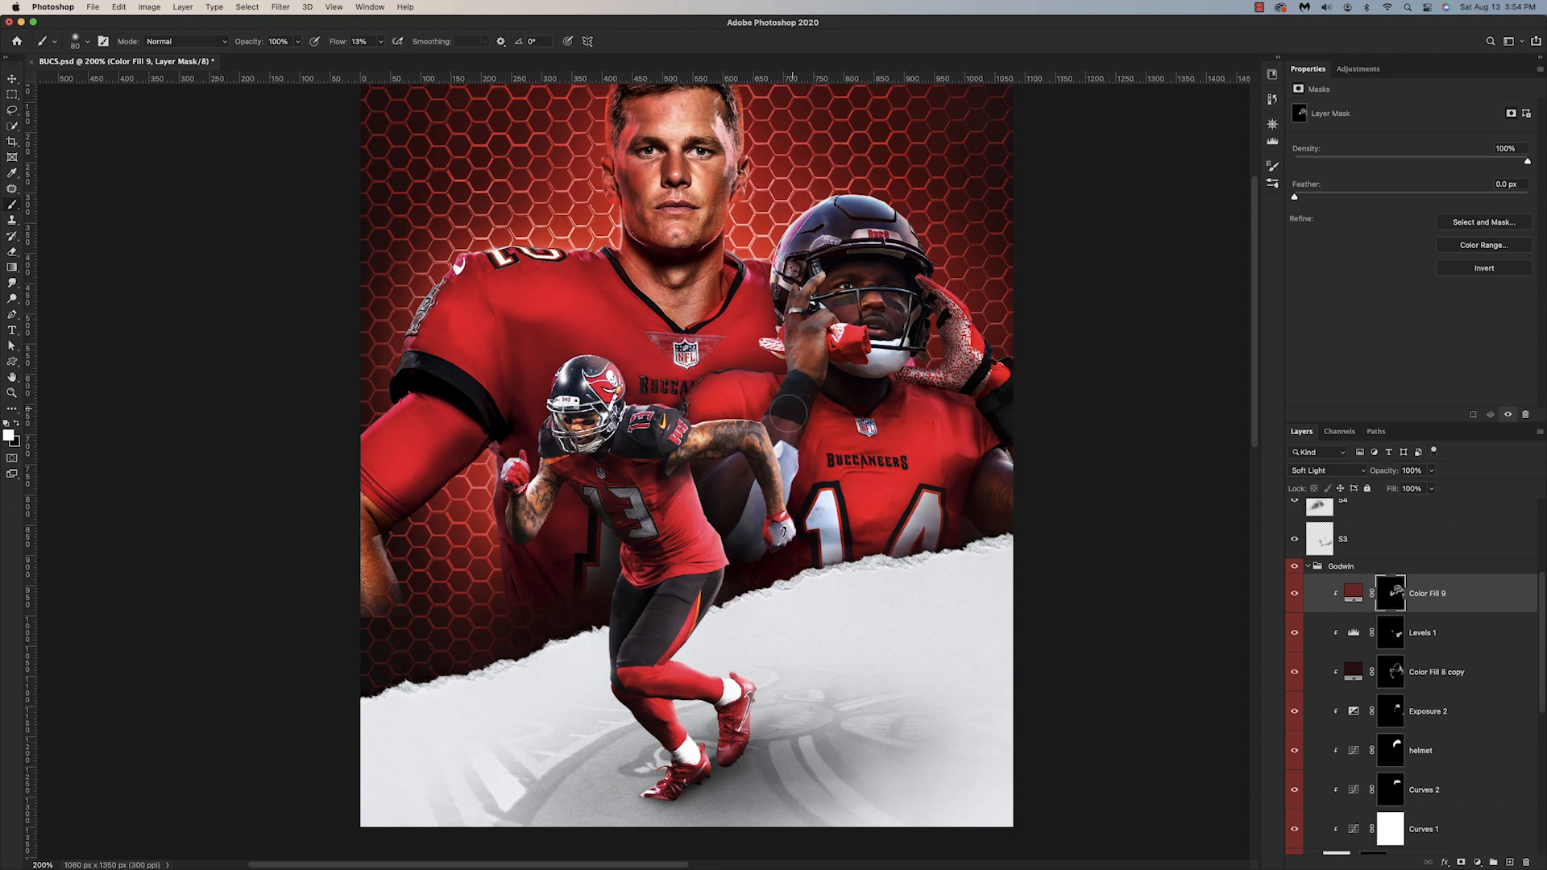
Step: Shift the hue of Color Fill 9 to fine-tune the red glow on Godwin
{"action": "double_click", "coordinate": [1354, 594]}
{"action": "left_click_drag", "start_coordinate": [1136, 403], "coordinate": [1136, 419]}
{"action": "left_click", "coordinate": [1245, 267]}
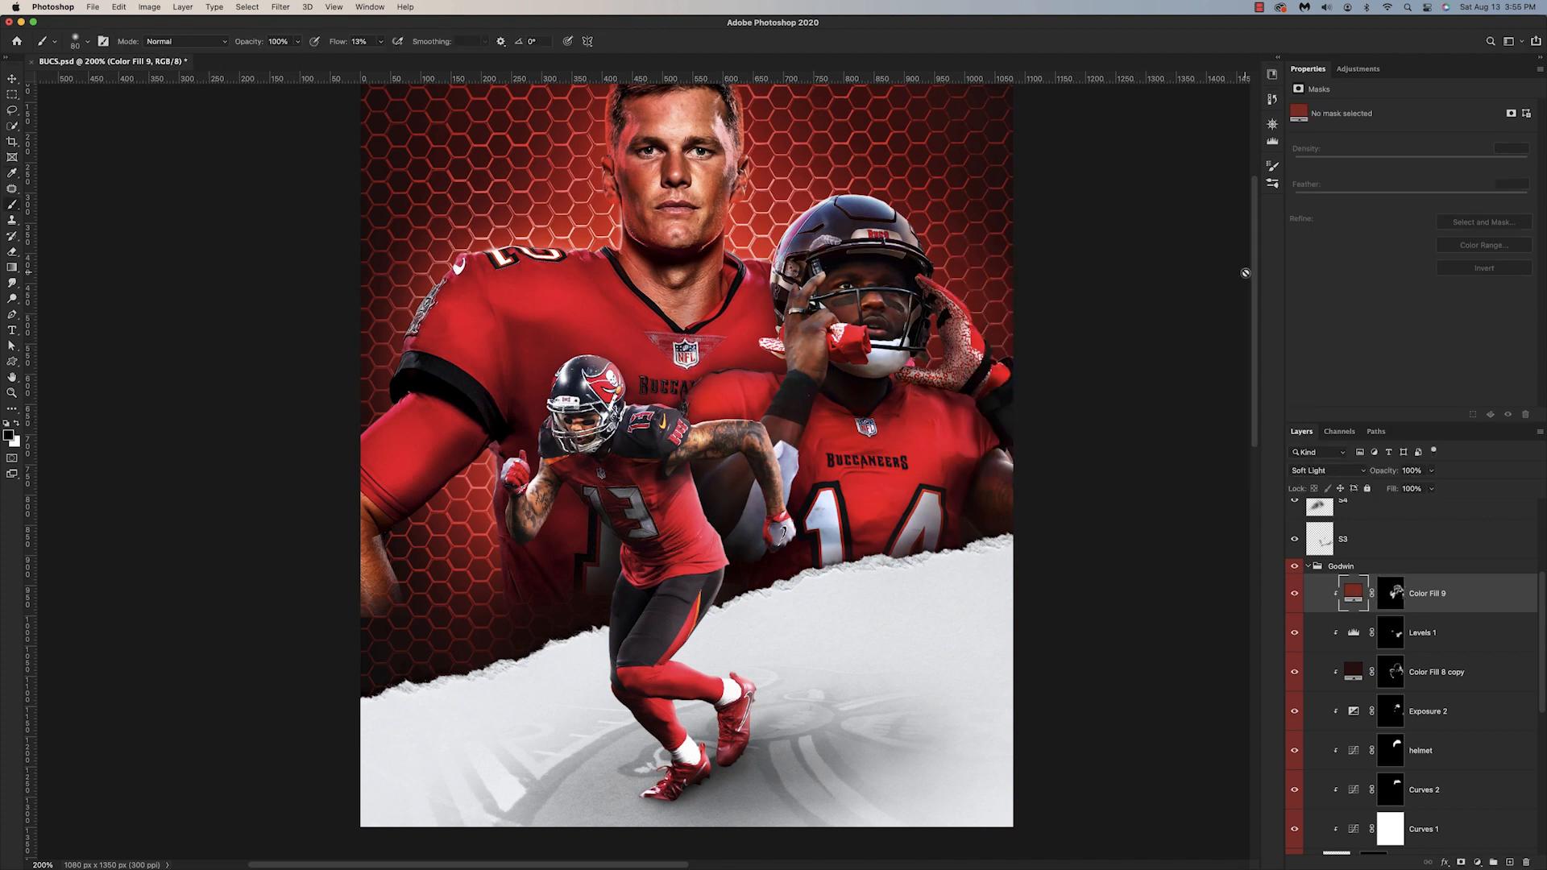
Step: Add a clipped Levels adjustment with altered tones above Levels 1 in the Godwin group and invert its mask
{"action": "left_click", "coordinate": [1443, 634]}
{"action": "left_click", "coordinate": [1477, 862]}
{"action": "left_click_drag", "start_coordinate": [1497, 202], "coordinate": [1449, 201]}
{"action": "key", "text": "super+i"}
Step: Paint white on the new Levels adjustment's mask with a smaller brush to bring its effect onto Godwin
{"action": "key", "text": "super+plus"}
{"action": "key", "text": "super+plus"}
{"action": "key", "text": "bracketleft"}
{"action": "key", "text": "bracketleft"}
{"action": "key", "text": "bracketleft"}
{"action": "key", "text": "bracketleft"}
{"action": "key", "text": "bracketleft"}
{"action": "key", "text": "bracketleft"}
{"action": "mouse_move", "coordinate": [806, 469]}
{"action": "left_mouse_down"}
{"action": "mouse_move", "coordinate": [804, 520]}
{"action": "mouse_move", "coordinate": [739, 533]}
{"action": "left_mouse_up"}
{"action": "key", "text": "super+0"}
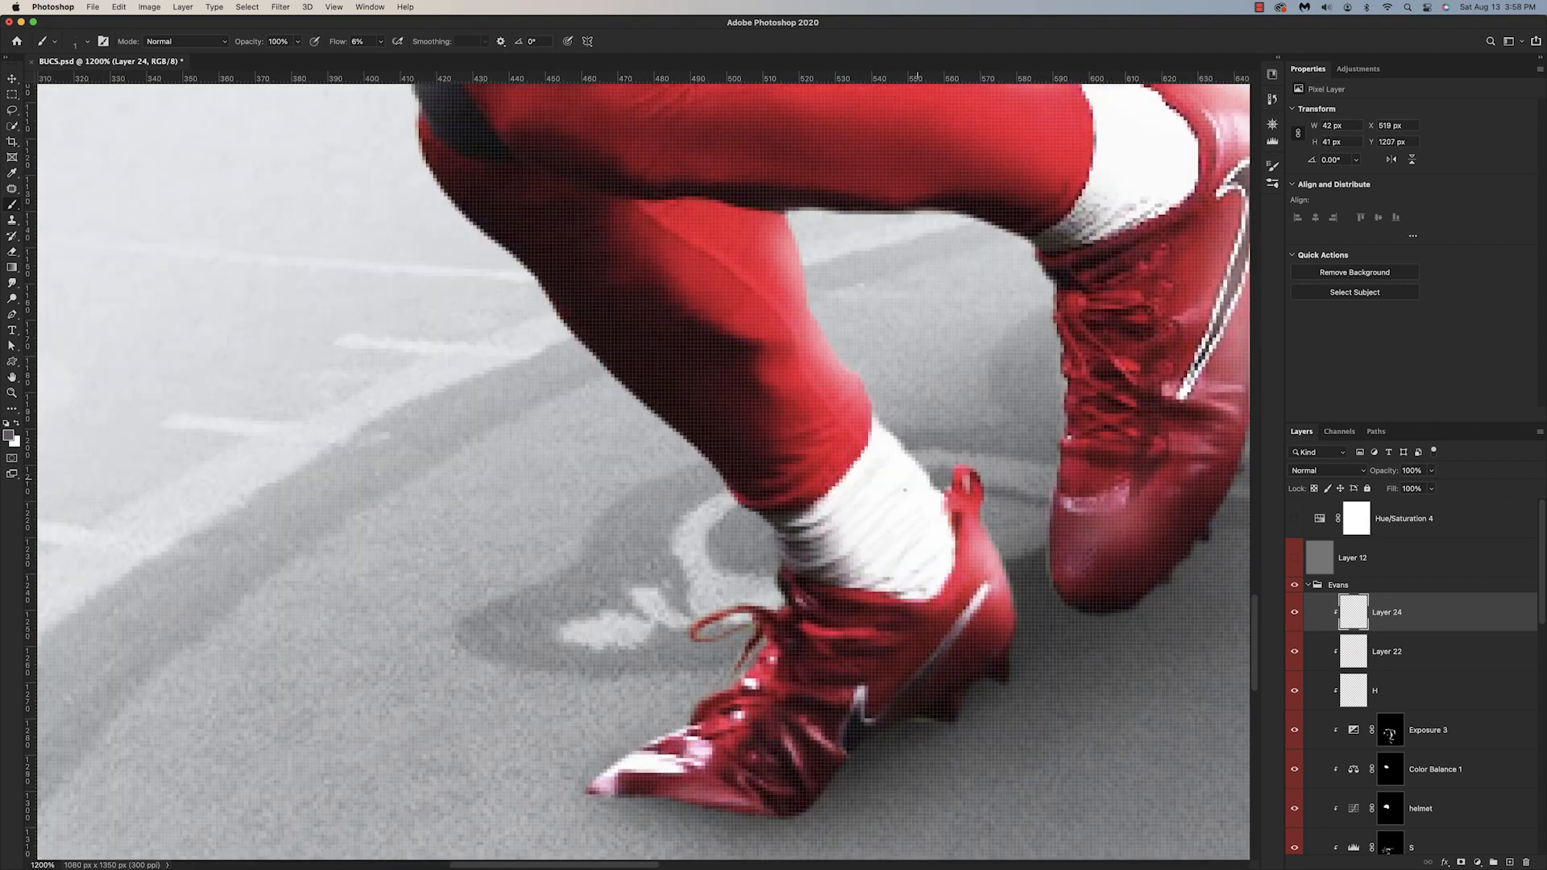
Step: Paint fine grey shading on Evans' socks on clipped Layer 24 with a small low-flow brush
{"action": "left_click_drag", "start_coordinate": [943, 496], "coordinate": [902, 597]}
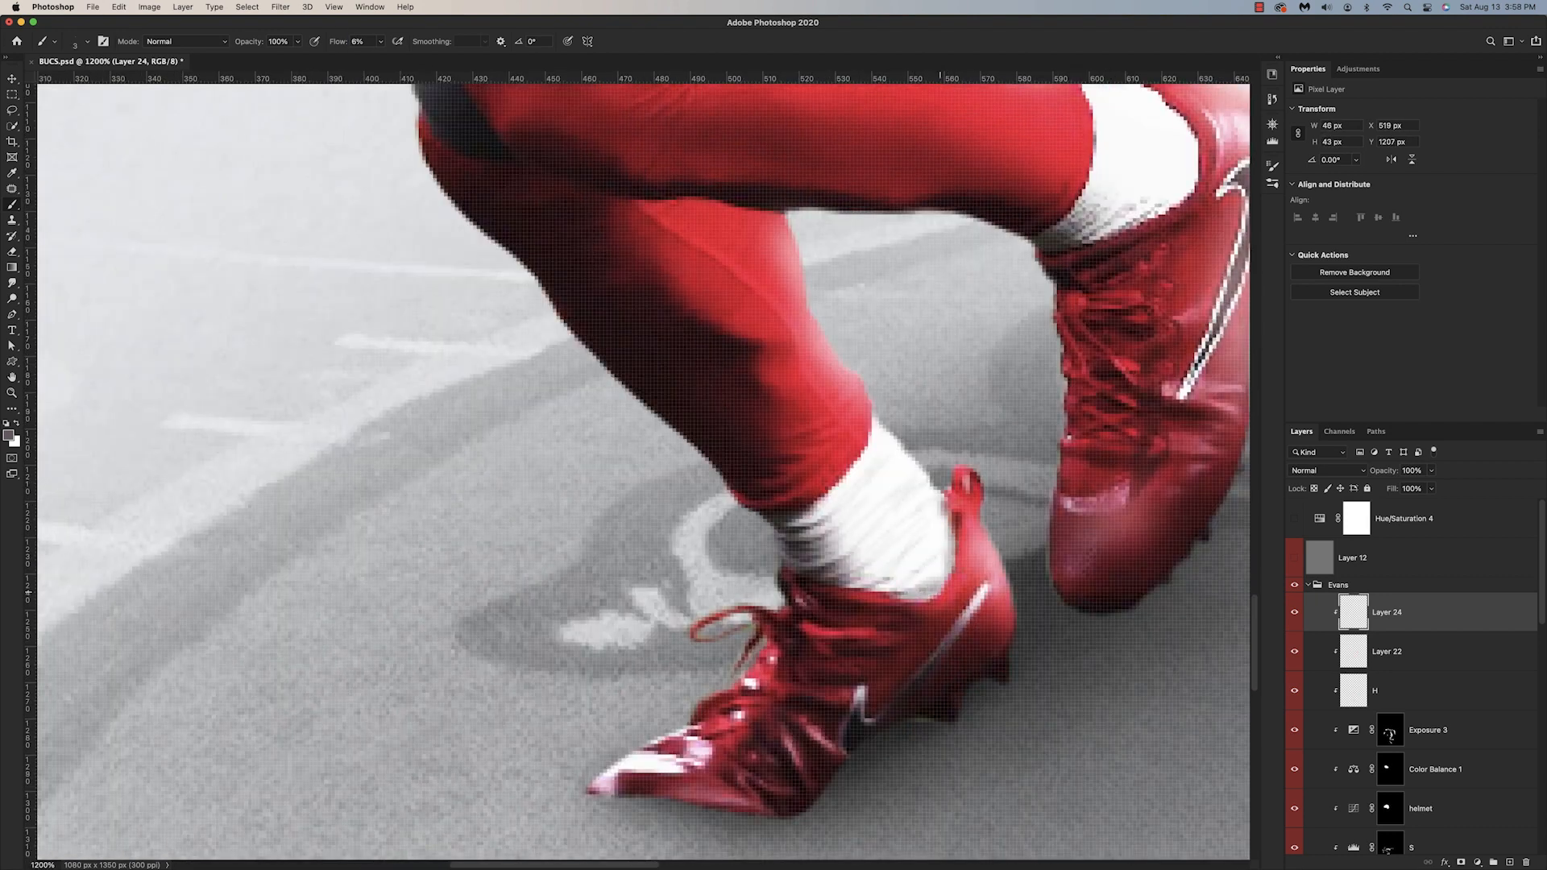
{"action": "left_click_drag", "start_coordinate": [902, 597], "coordinate": [939, 564]}
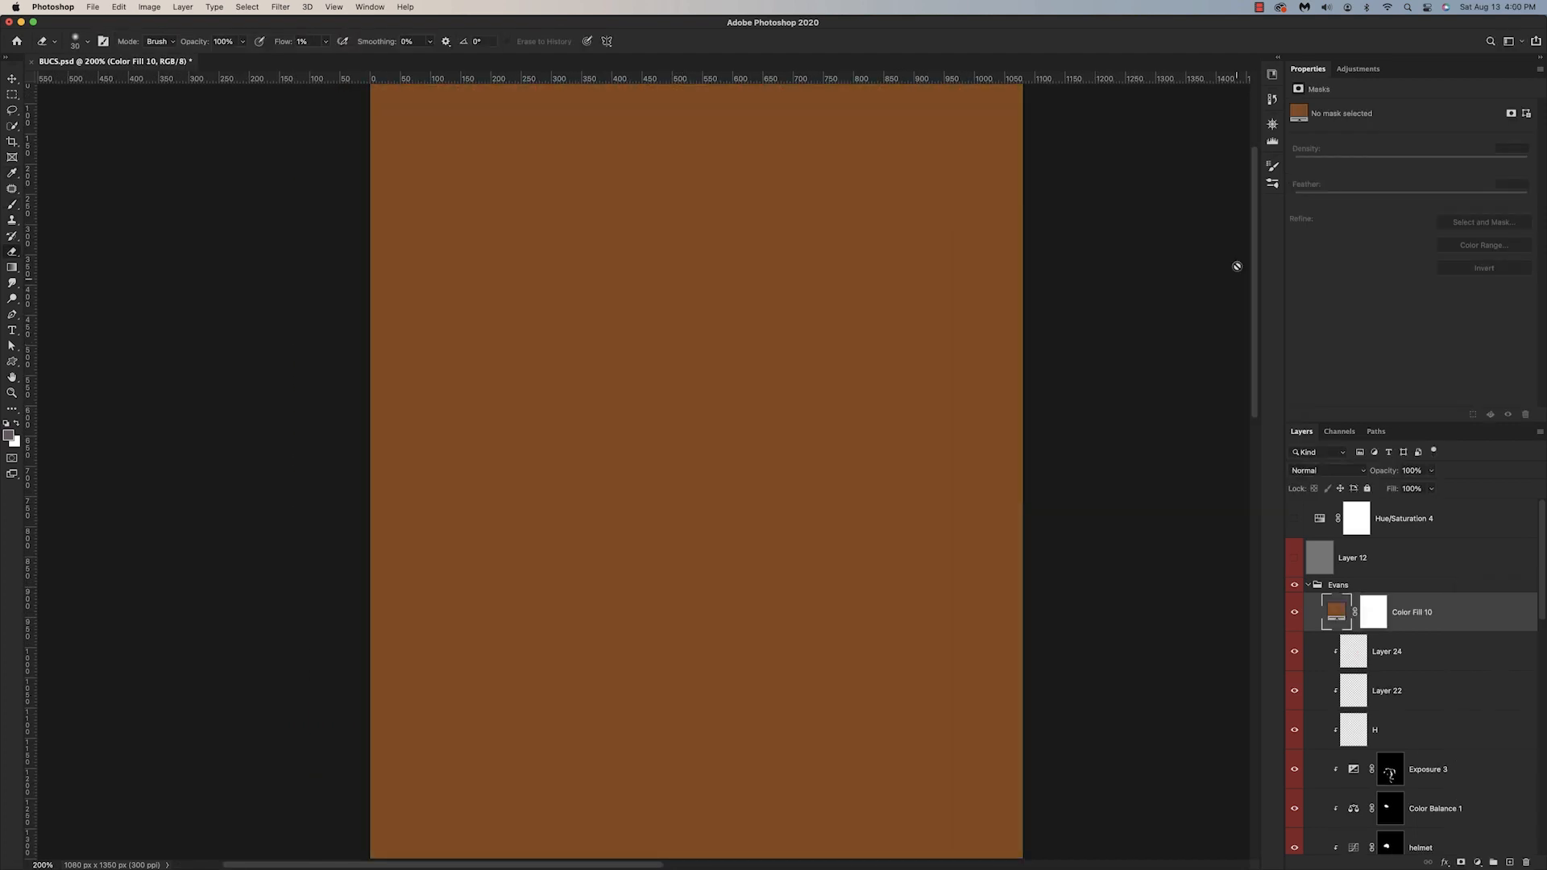
Step: Set the orange color fill in the Evans group to Soft Light and add a similar orange fill in the Godwin group
{"action": "left_click", "coordinate": [1325, 471]}
{"action": "left_click", "coordinate": [1322, 657]}
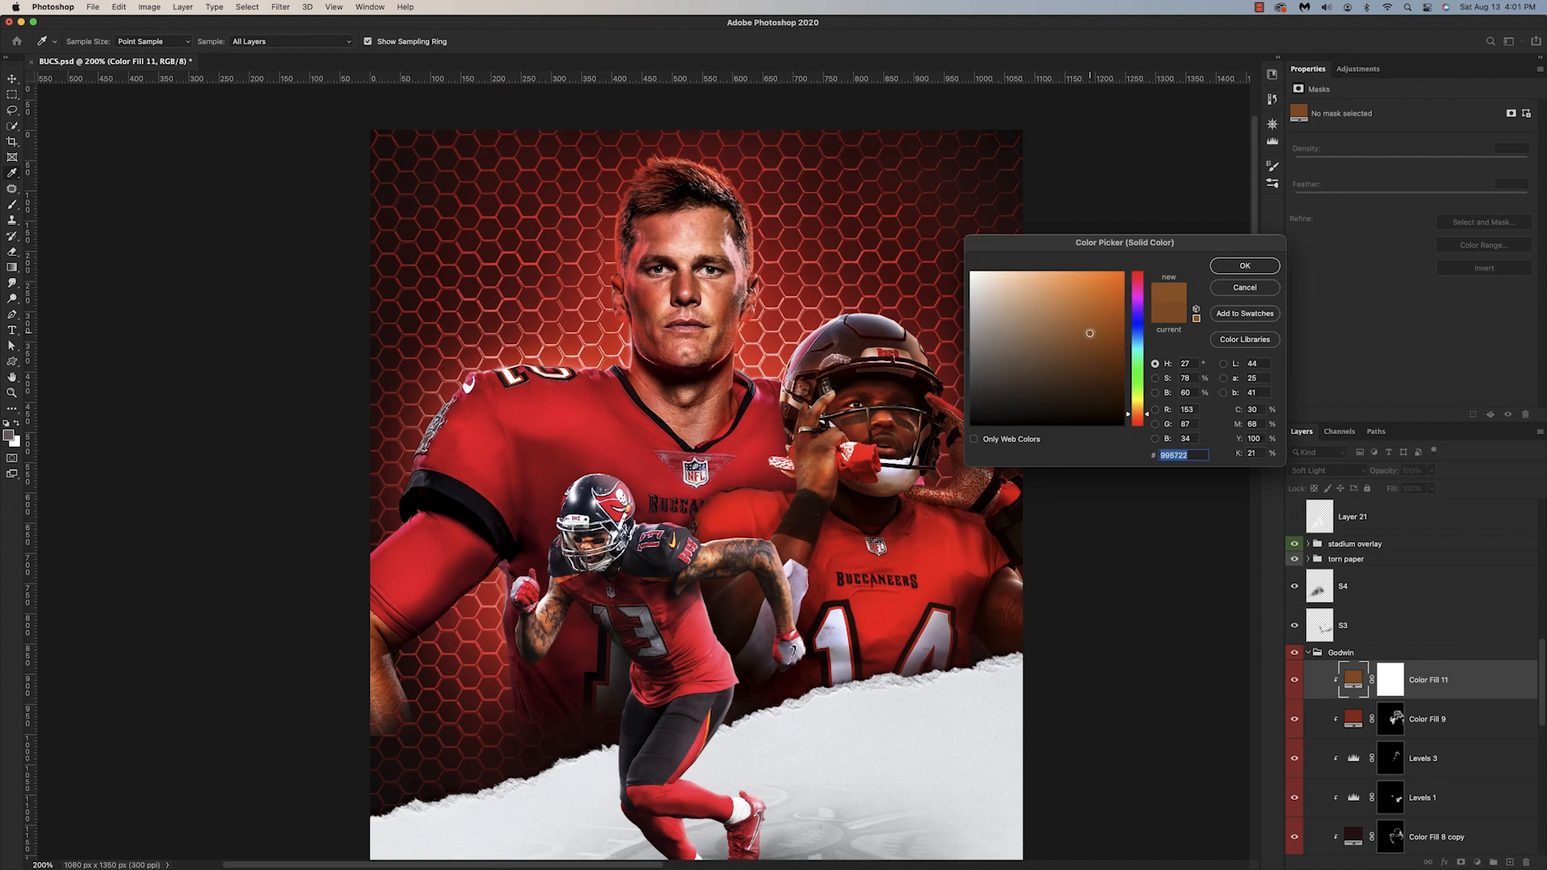
{"action": "left_click", "coordinate": [1245, 266]}
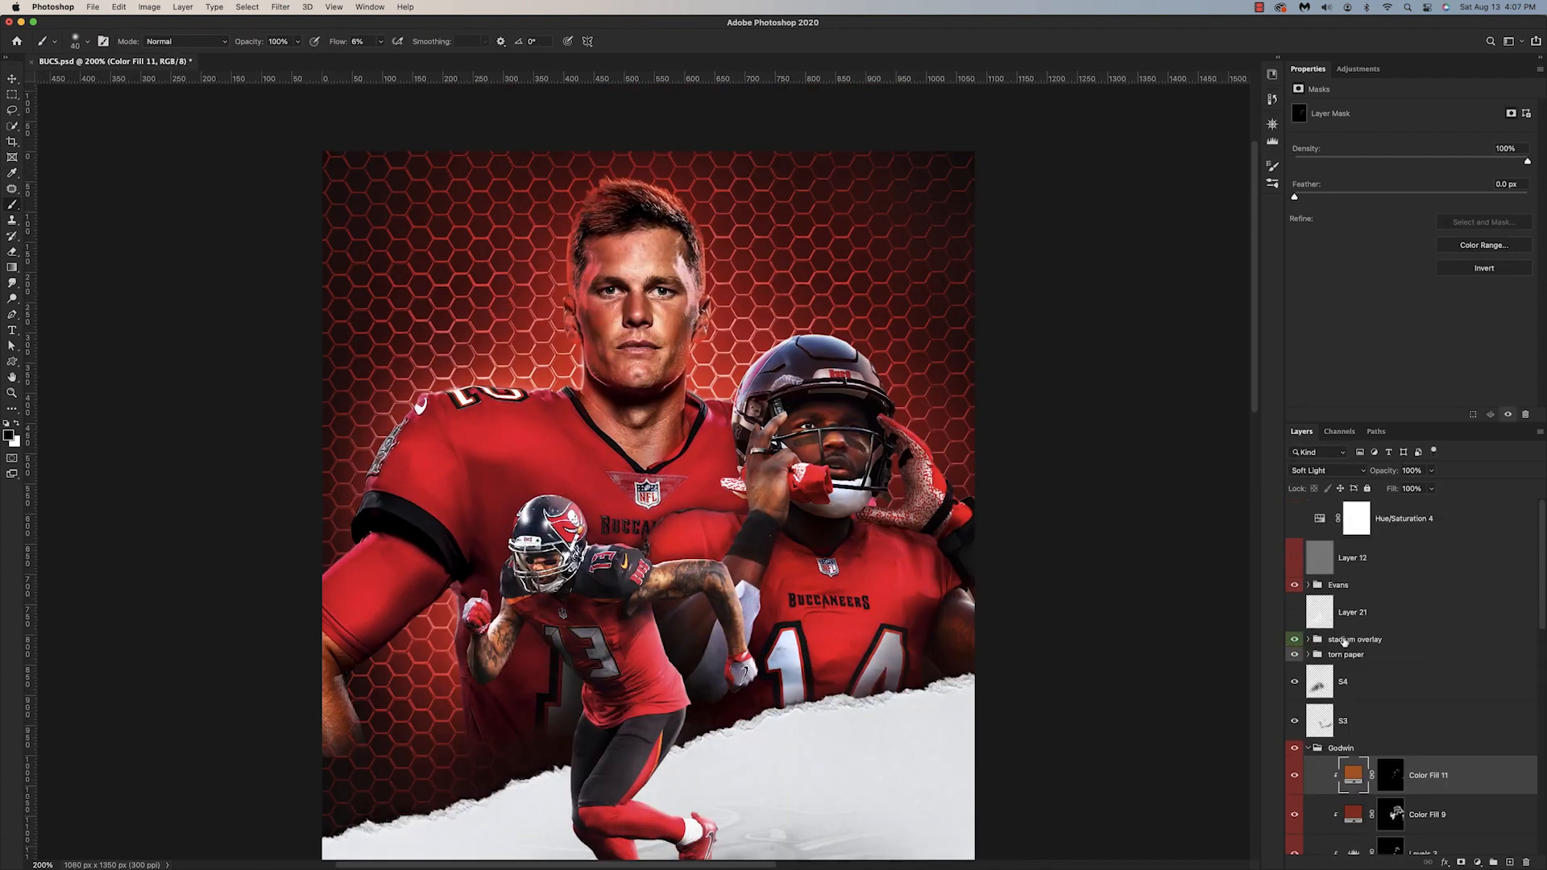
Step: Add a new layer beneath the godwin cutout and paint a soft black shadow behind Godwin
{"action": "left_click", "coordinate": [1511, 863]}
{"action": "left_click_drag", "start_coordinate": [714, 431], "coordinate": [685, 504]}
{"action": "key", "text": "super+minus"}
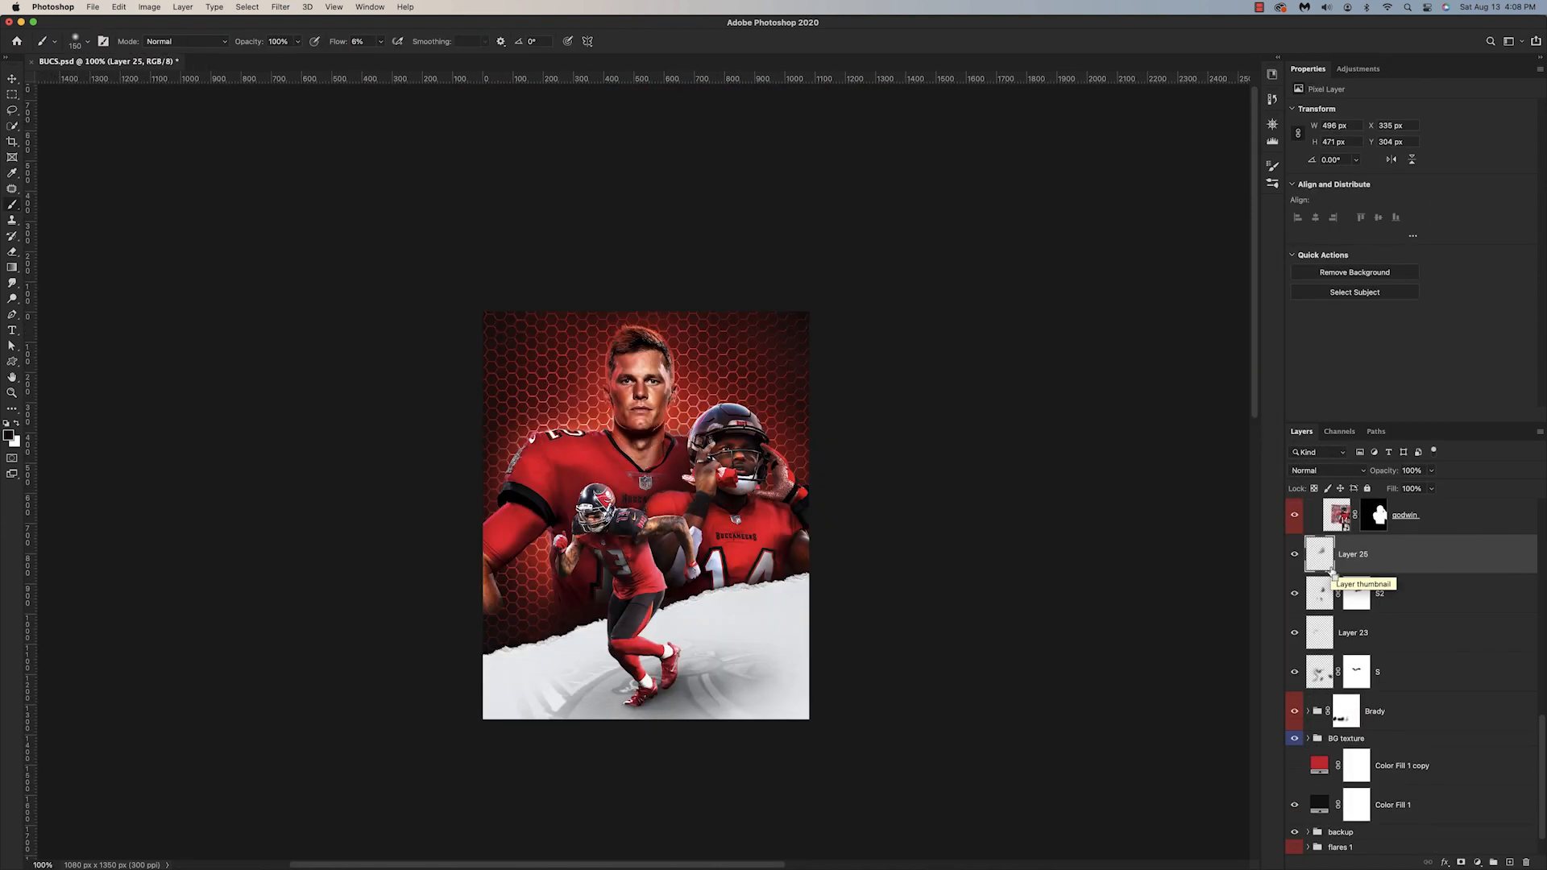
Step: Erase the excess shadow around Godwin on Layer 25 with a changed eraser flow
{"action": "key", "text": "super+equal"}
{"action": "key", "text": "super+equal"}
{"action": "key", "text": "e"}
{"action": "key", "text": "shift+5"}
{"action": "key", "text": "shift+5"}
{"action": "left_click_drag", "start_coordinate": [772, 356], "coordinate": [723, 336]}
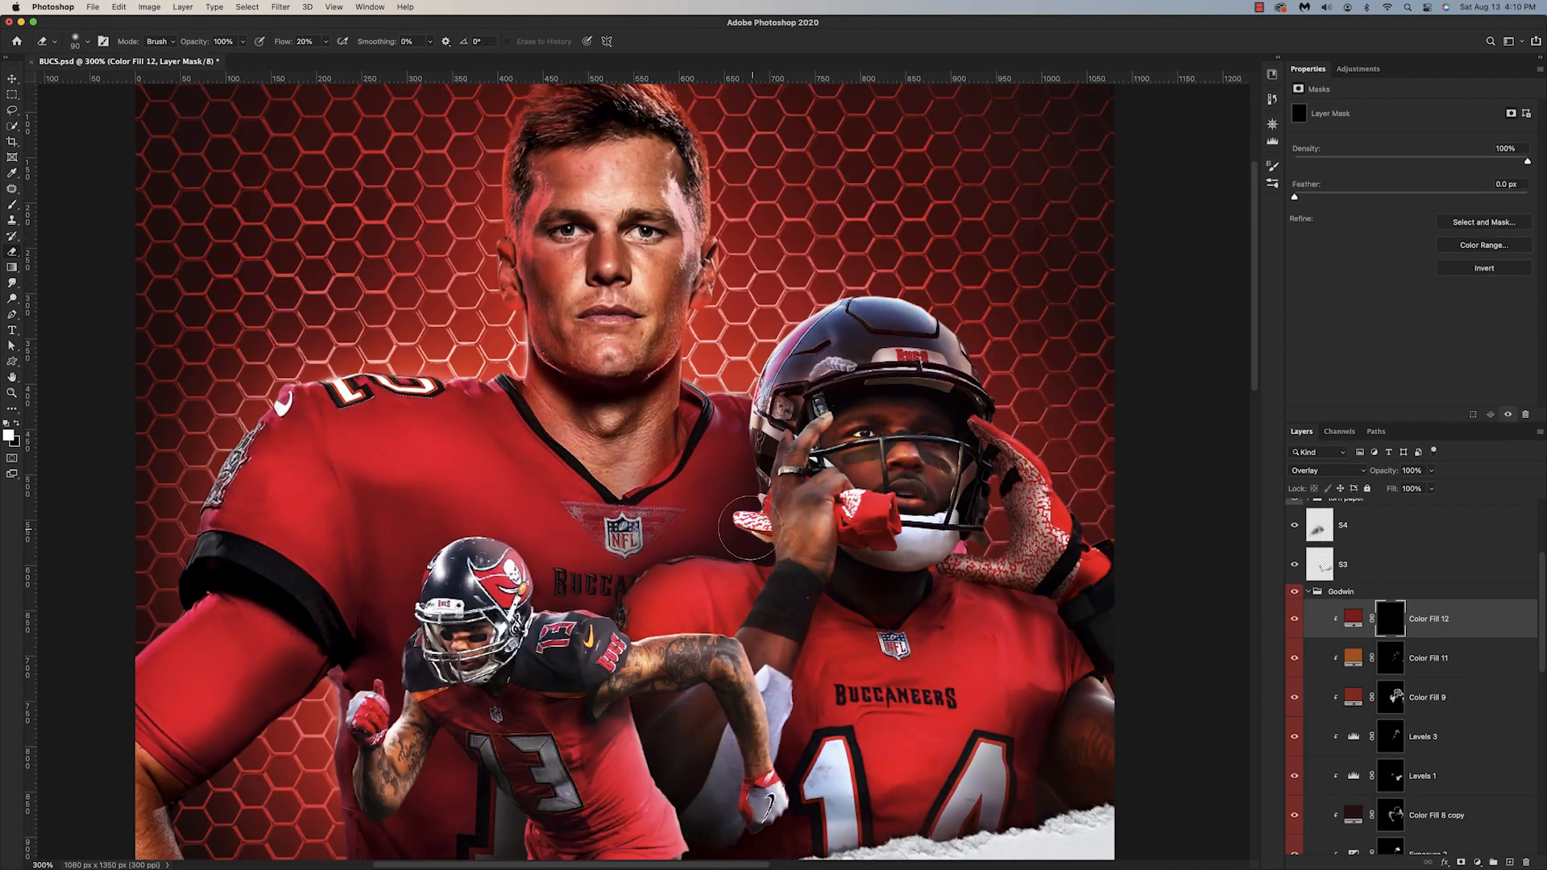
Step: Paint white on the mask of the red Overlay fill, Color Fill 12, to add a glow along the edge of Godwin's helmet
{"action": "key", "text": "b"}
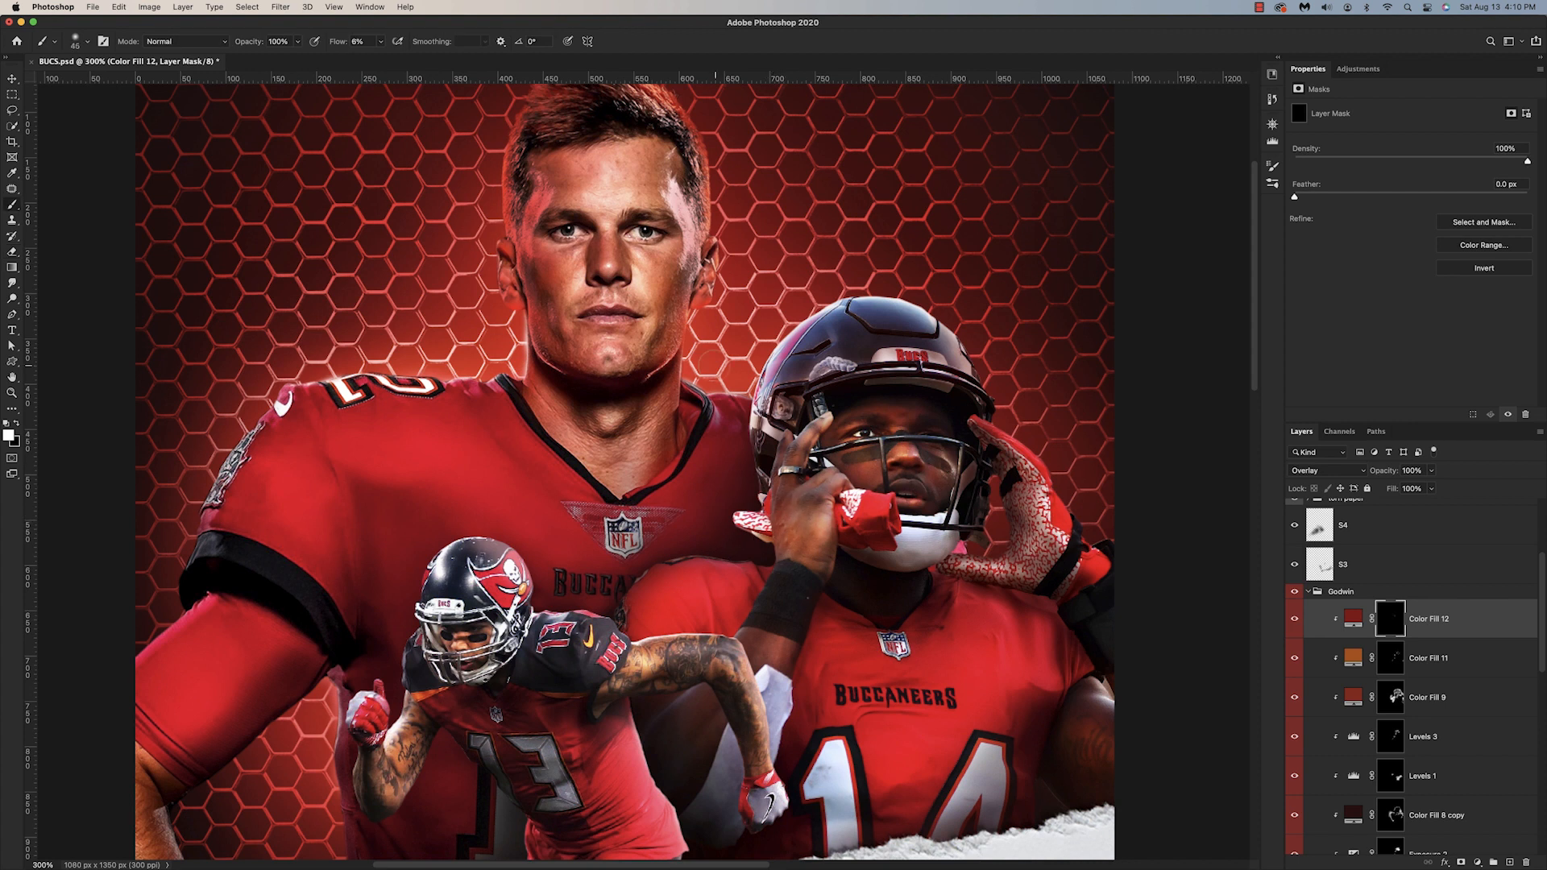
{"action": "left_click_drag", "start_coordinate": [774, 419], "coordinate": [857, 278]}
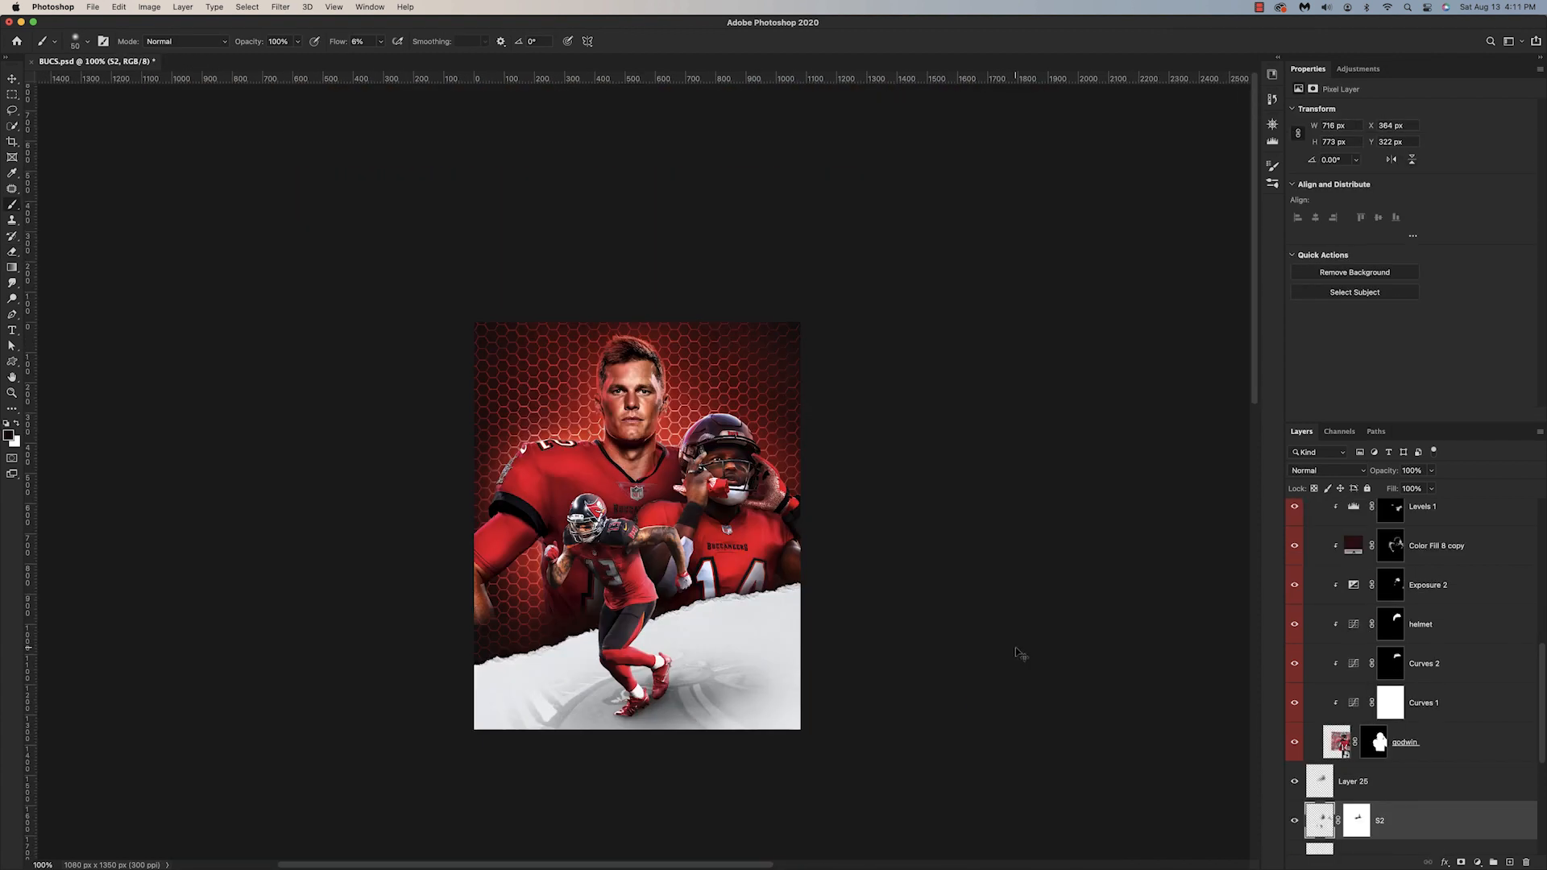
Step: Add a new empty layer directly above the torn paper group
{"action": "scroll", "coordinate": [1295, 619], "scroll_direction": "up", "scroll_amount": 5}
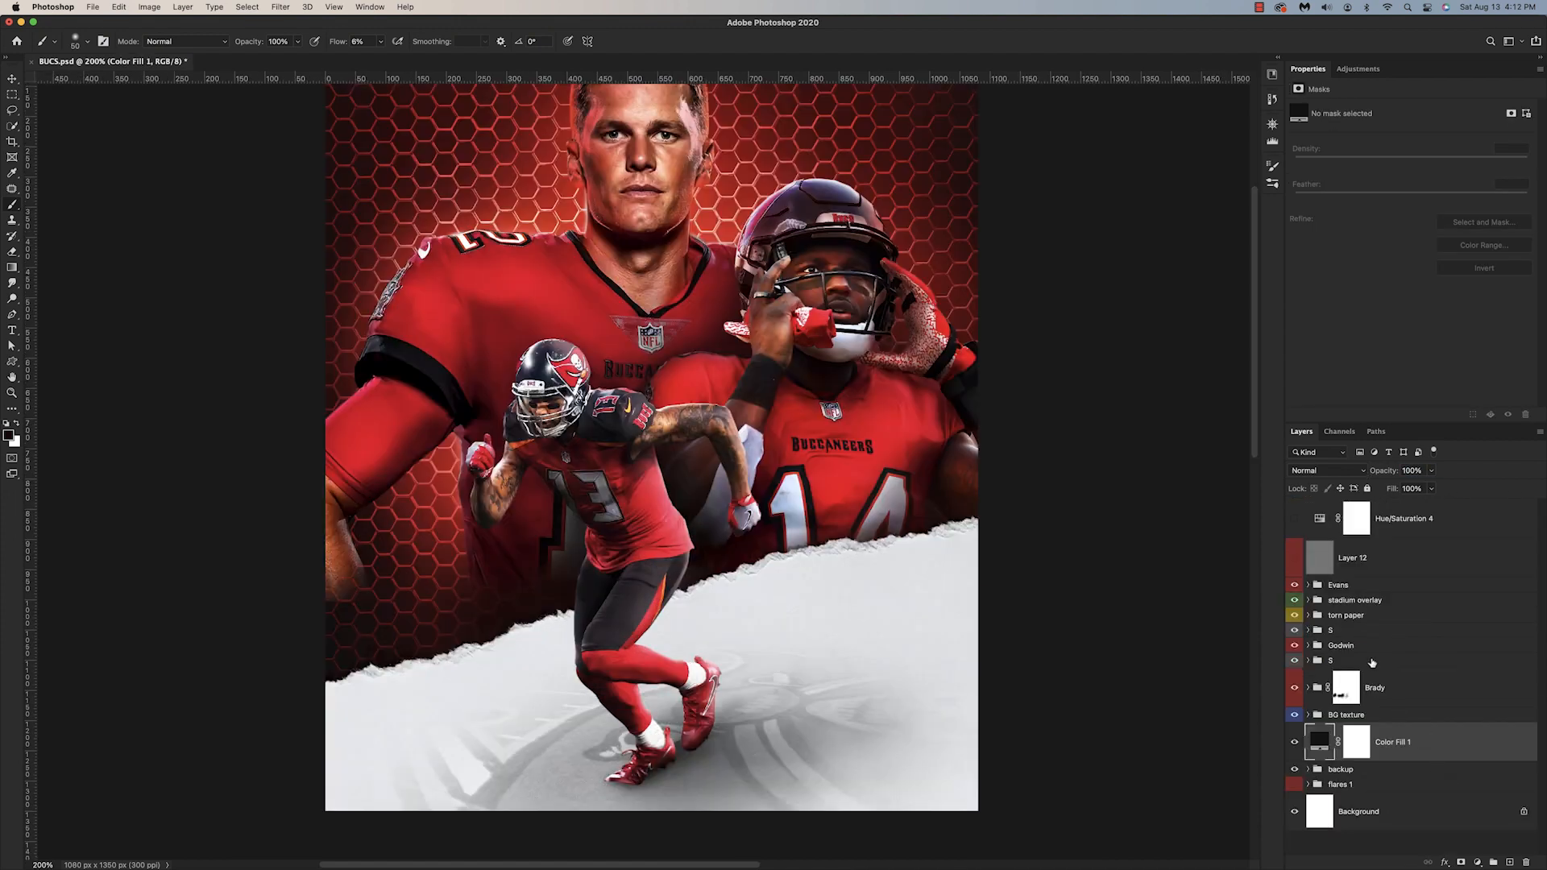
{"action": "left_click", "coordinate": [1392, 617]}
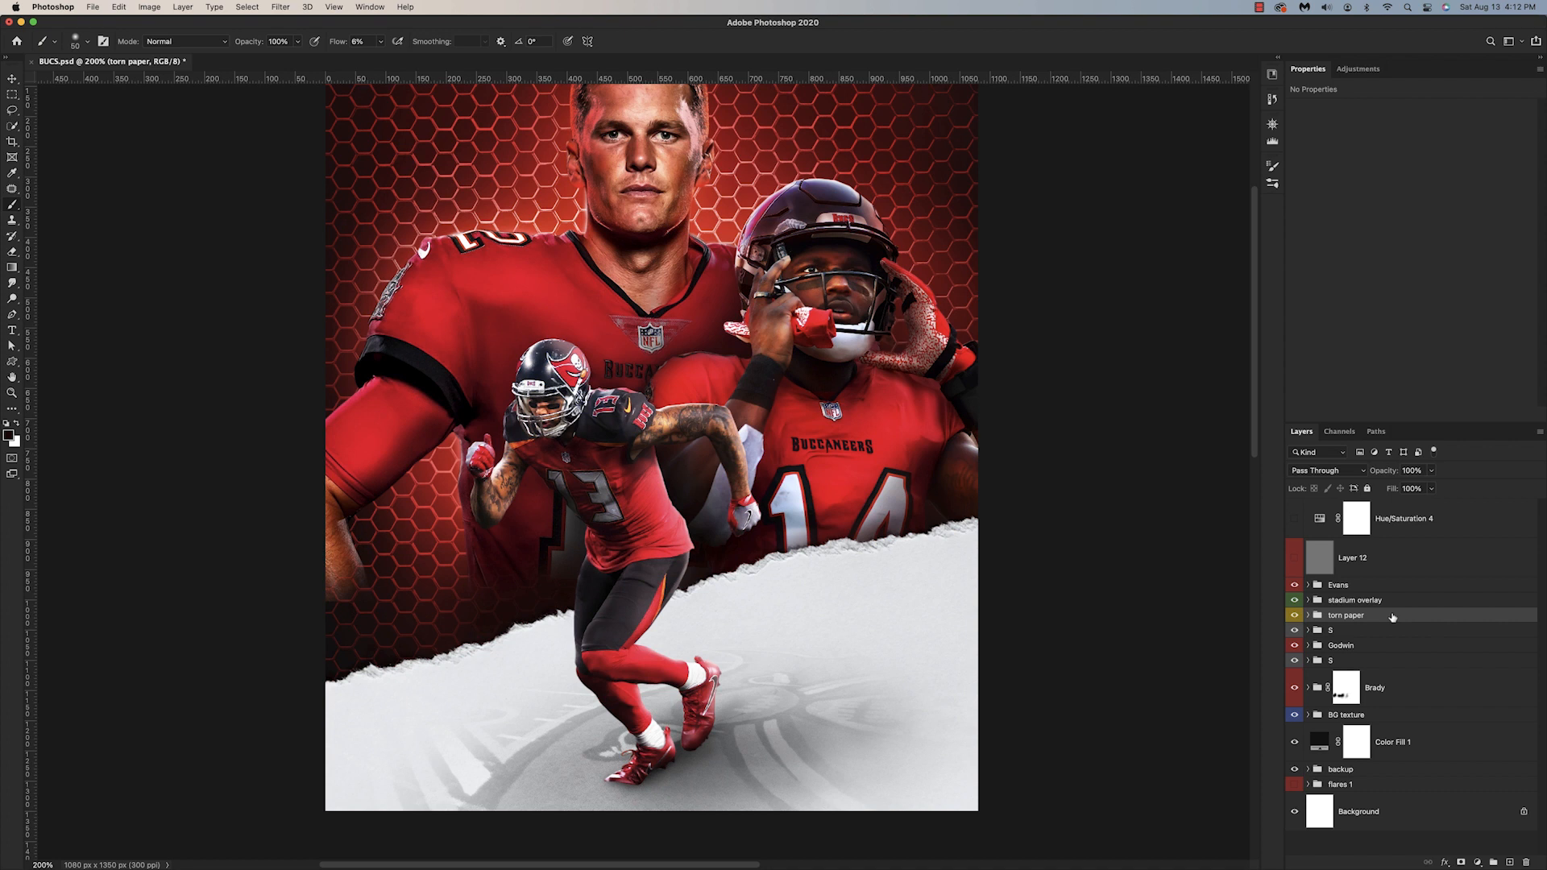
{"action": "left_click", "coordinate": [1510, 863]}
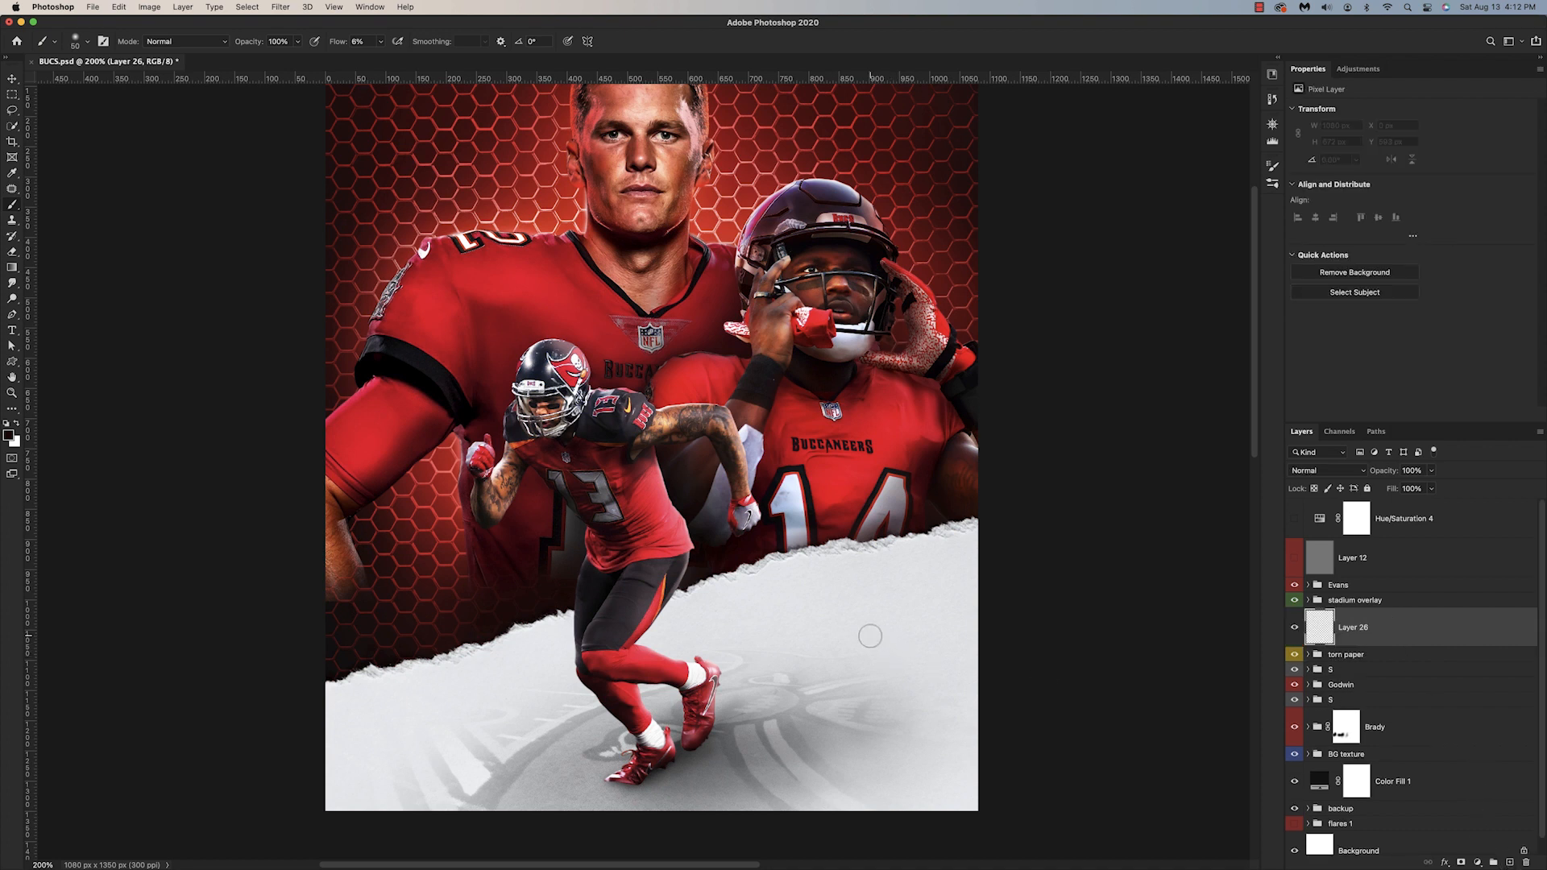
Step: Create a white TAMPA BAY title in Bebas Neue Regular across Evans' waist, behind his cutout
{"action": "key", "text": "t"}
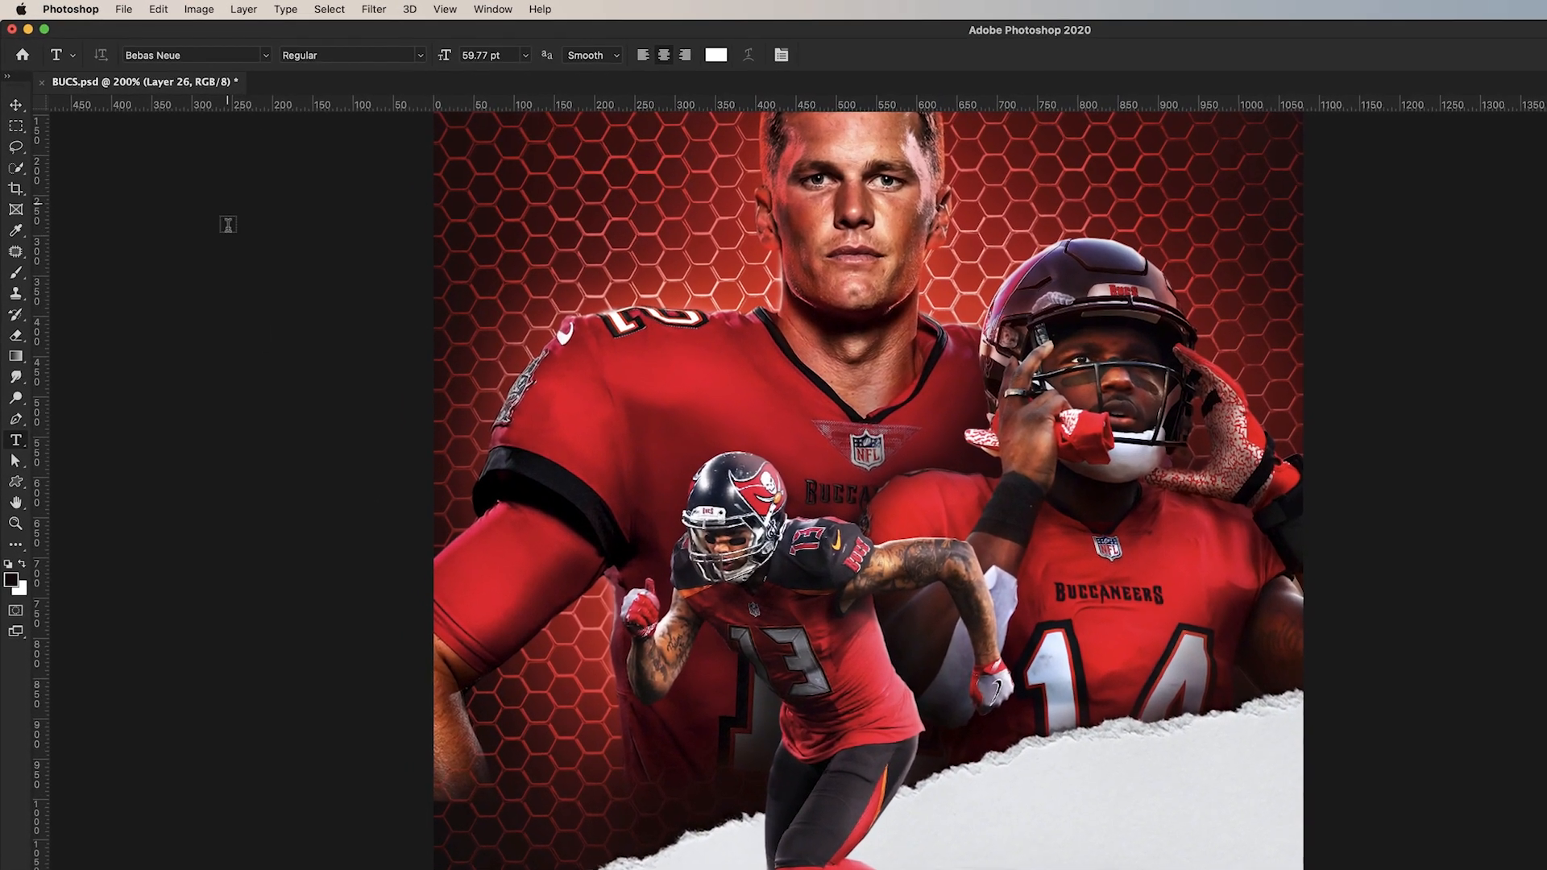
{"action": "left_click", "coordinate": [266, 56]}
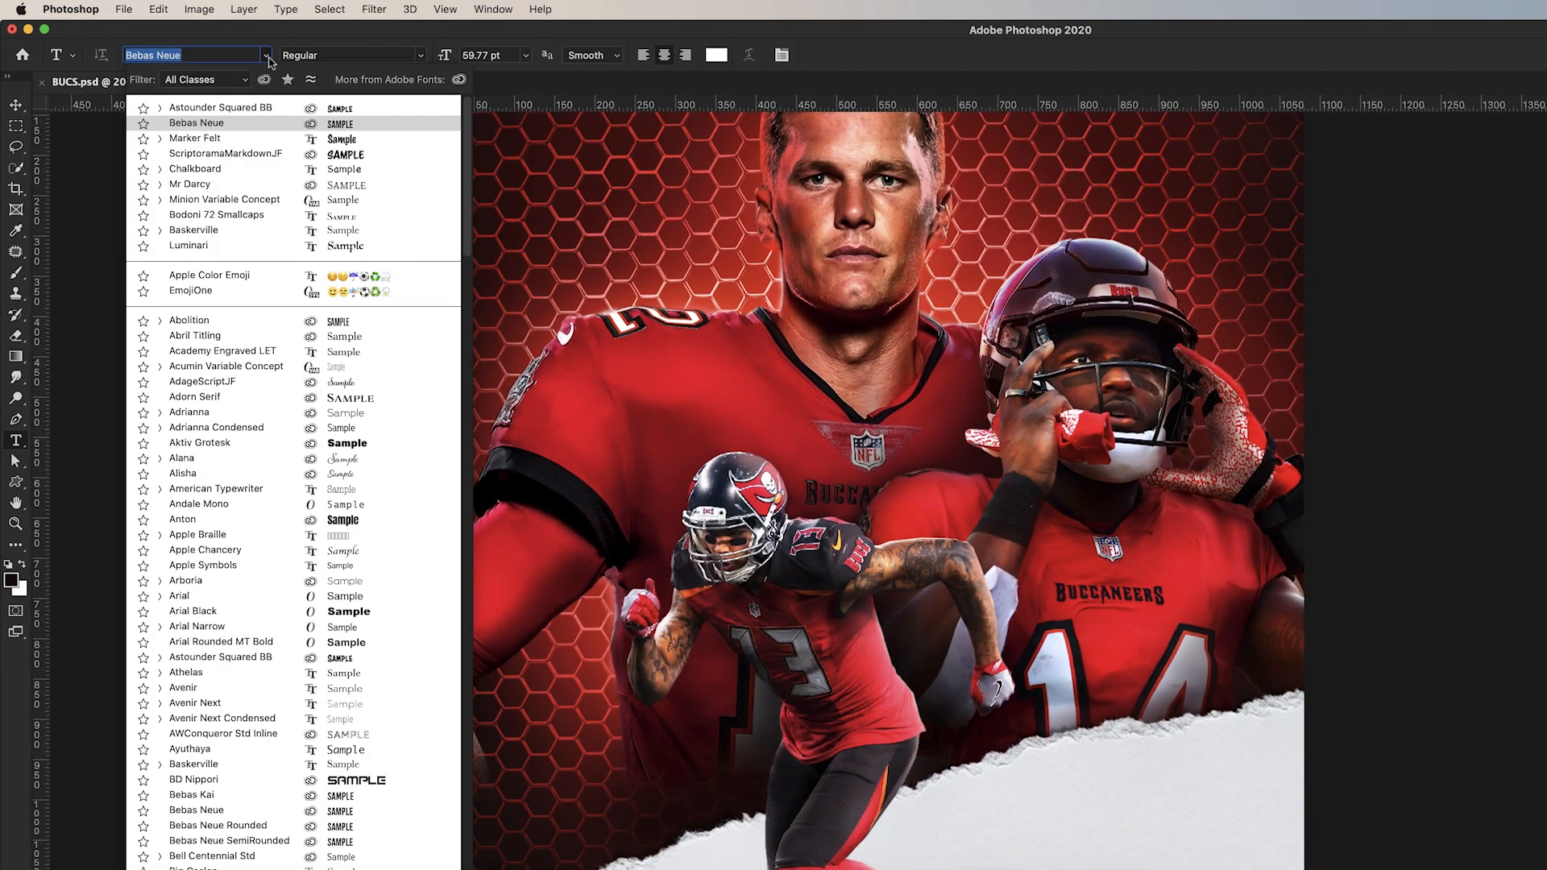
{"action": "left_click", "coordinate": [230, 124]}
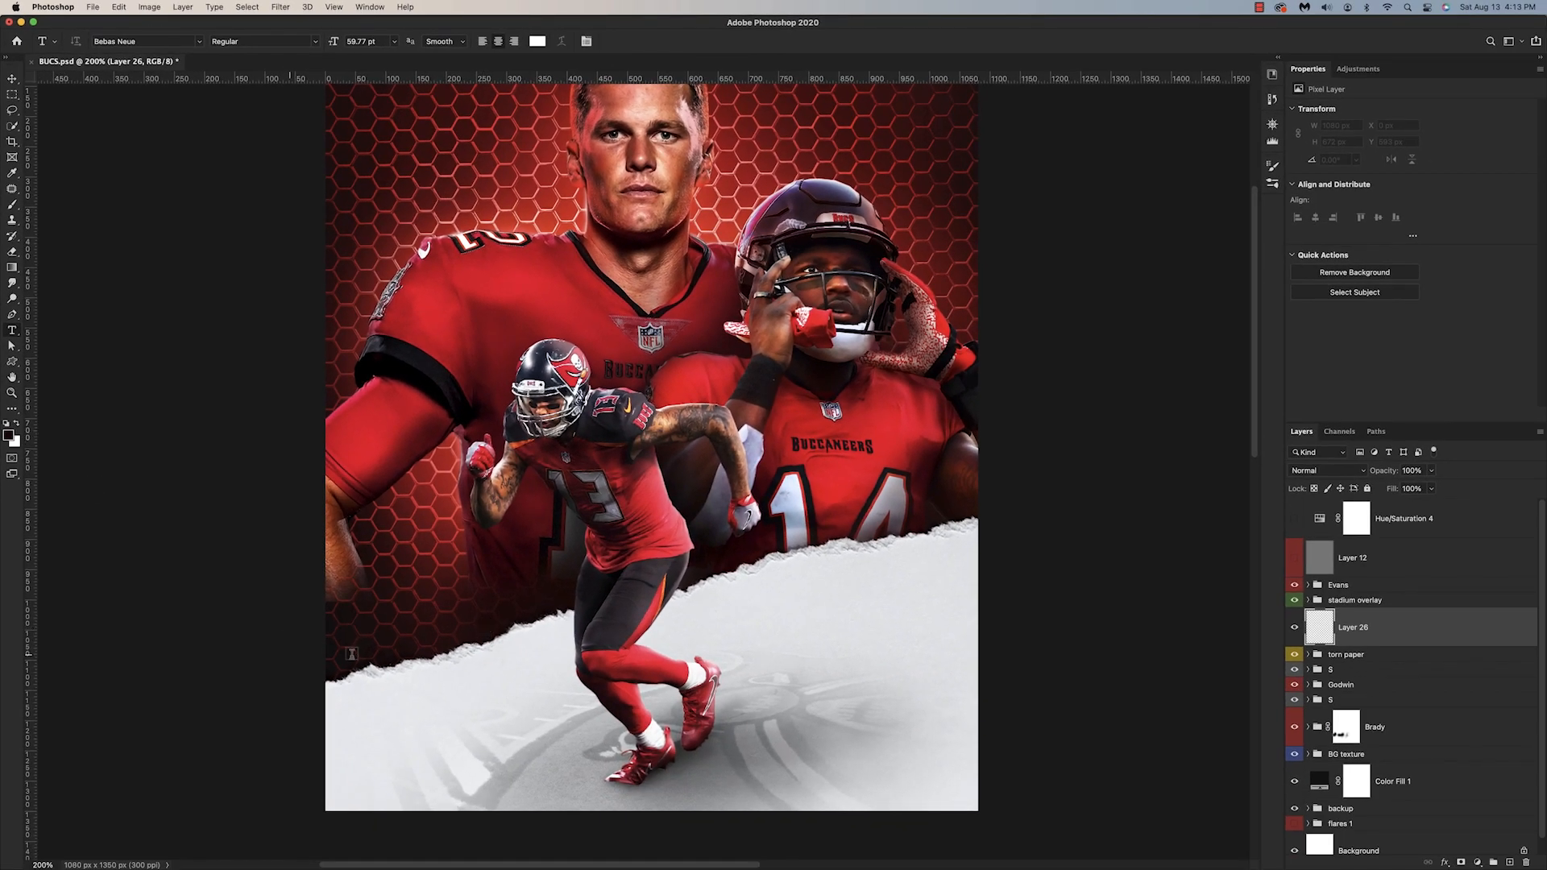
{"action": "left_click", "coordinate": [441, 625]}
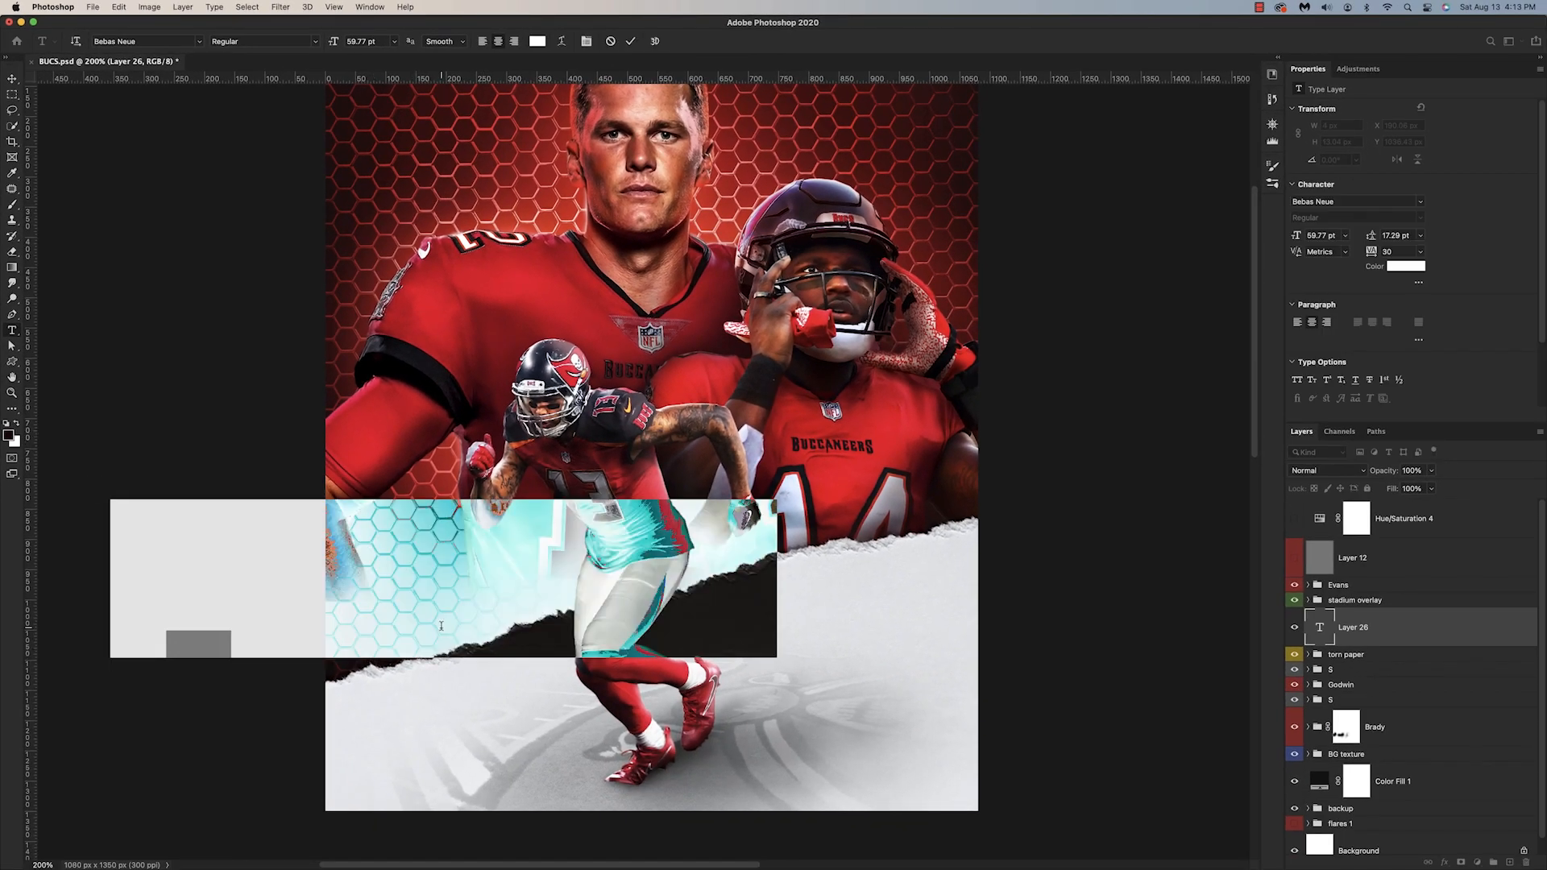
{"action": "type", "text": "TAMP"}
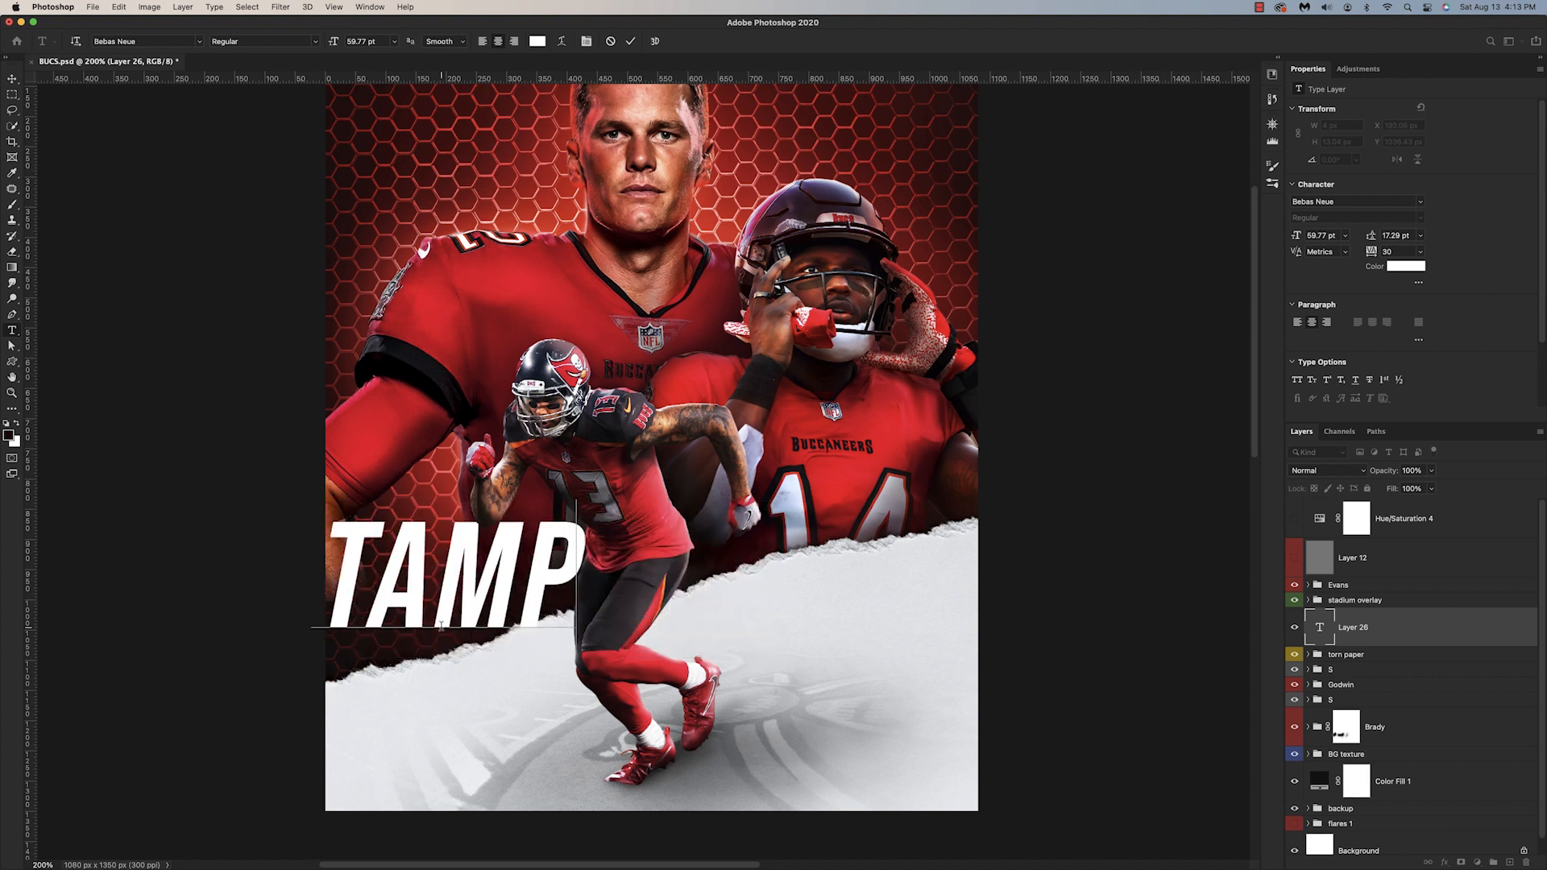
{"action": "type", "text": "A"}
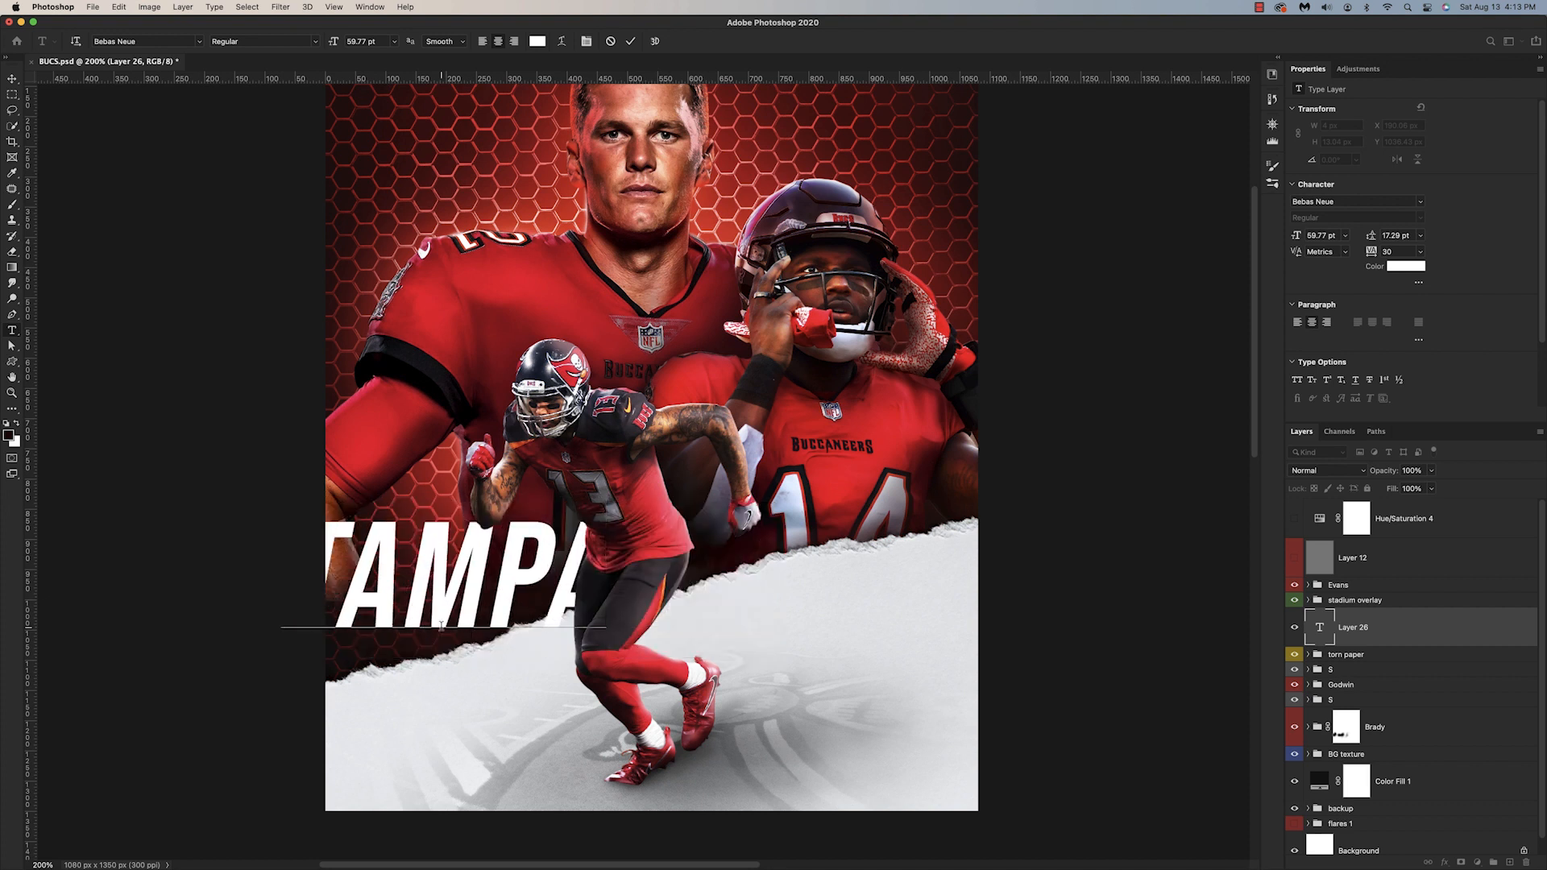
{"action": "type", "text": " BAY"}
{"action": "key", "text": "super+Return"}
Step: Move the TAMPA BAY title down so it straddles the torn paper edge behind Evans' legs
{"action": "key", "text": "v"}
{"action": "left_click_drag", "start_coordinate": [480, 623], "coordinate": [608, 686]}
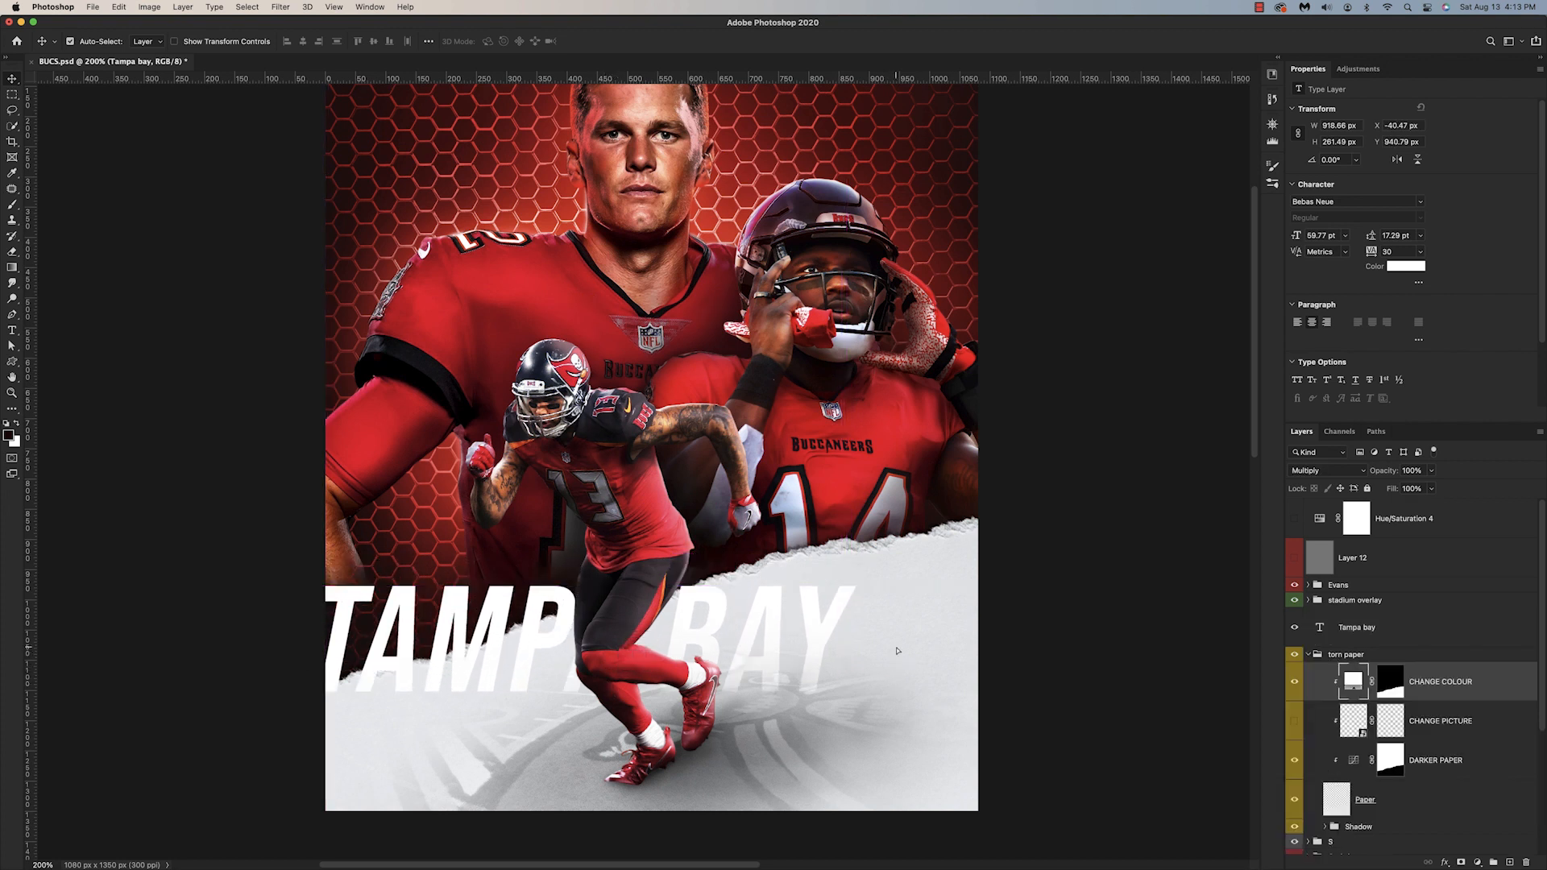
{"action": "key", "text": "super+minus"}
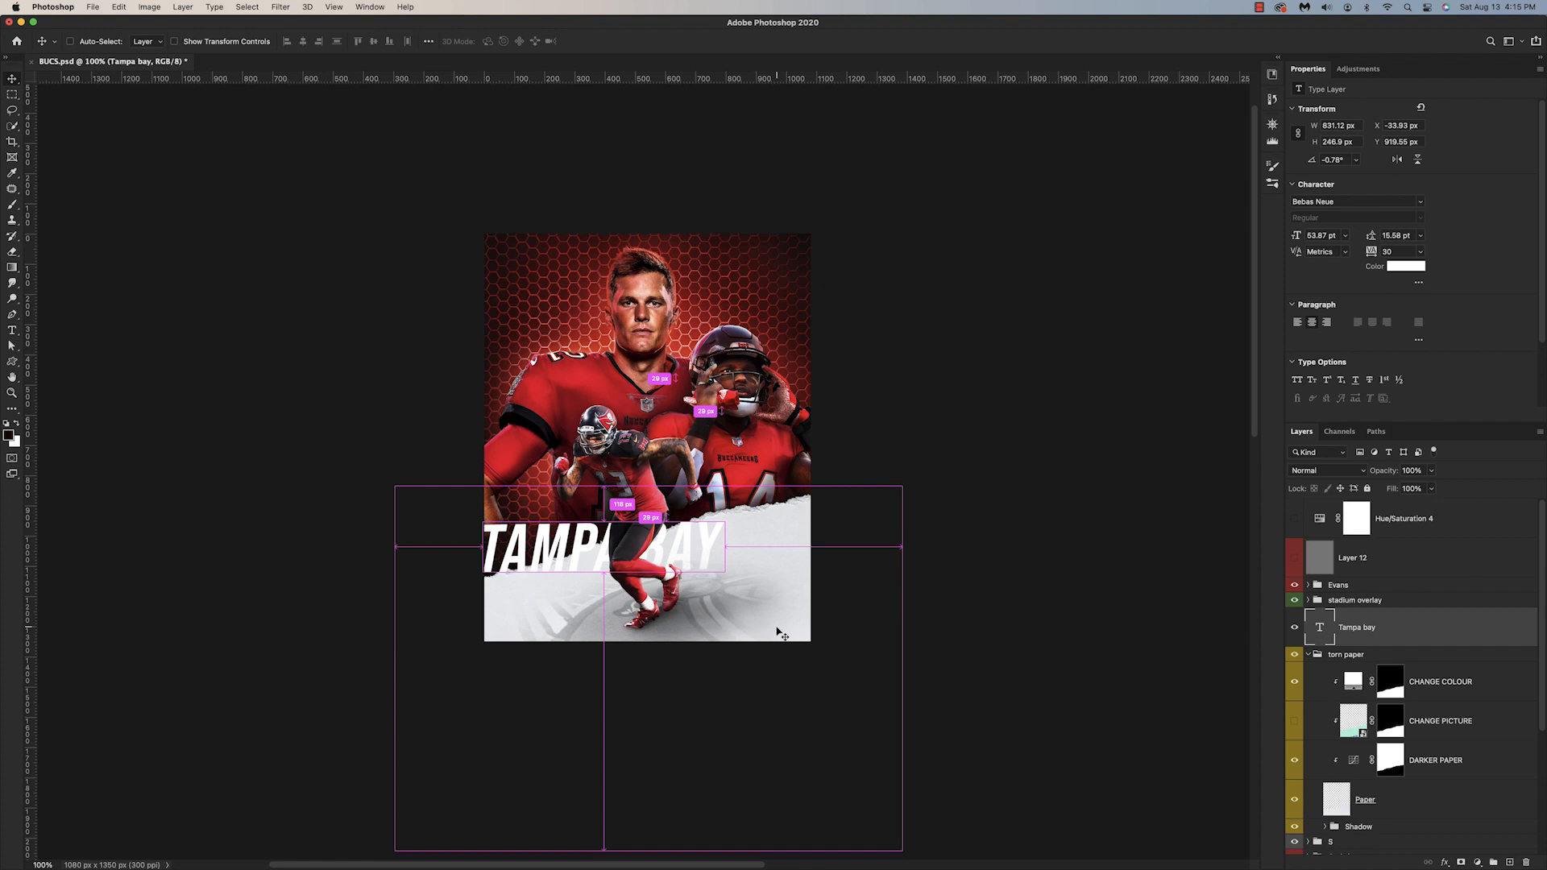
{"action": "key", "text": "super+plus"}
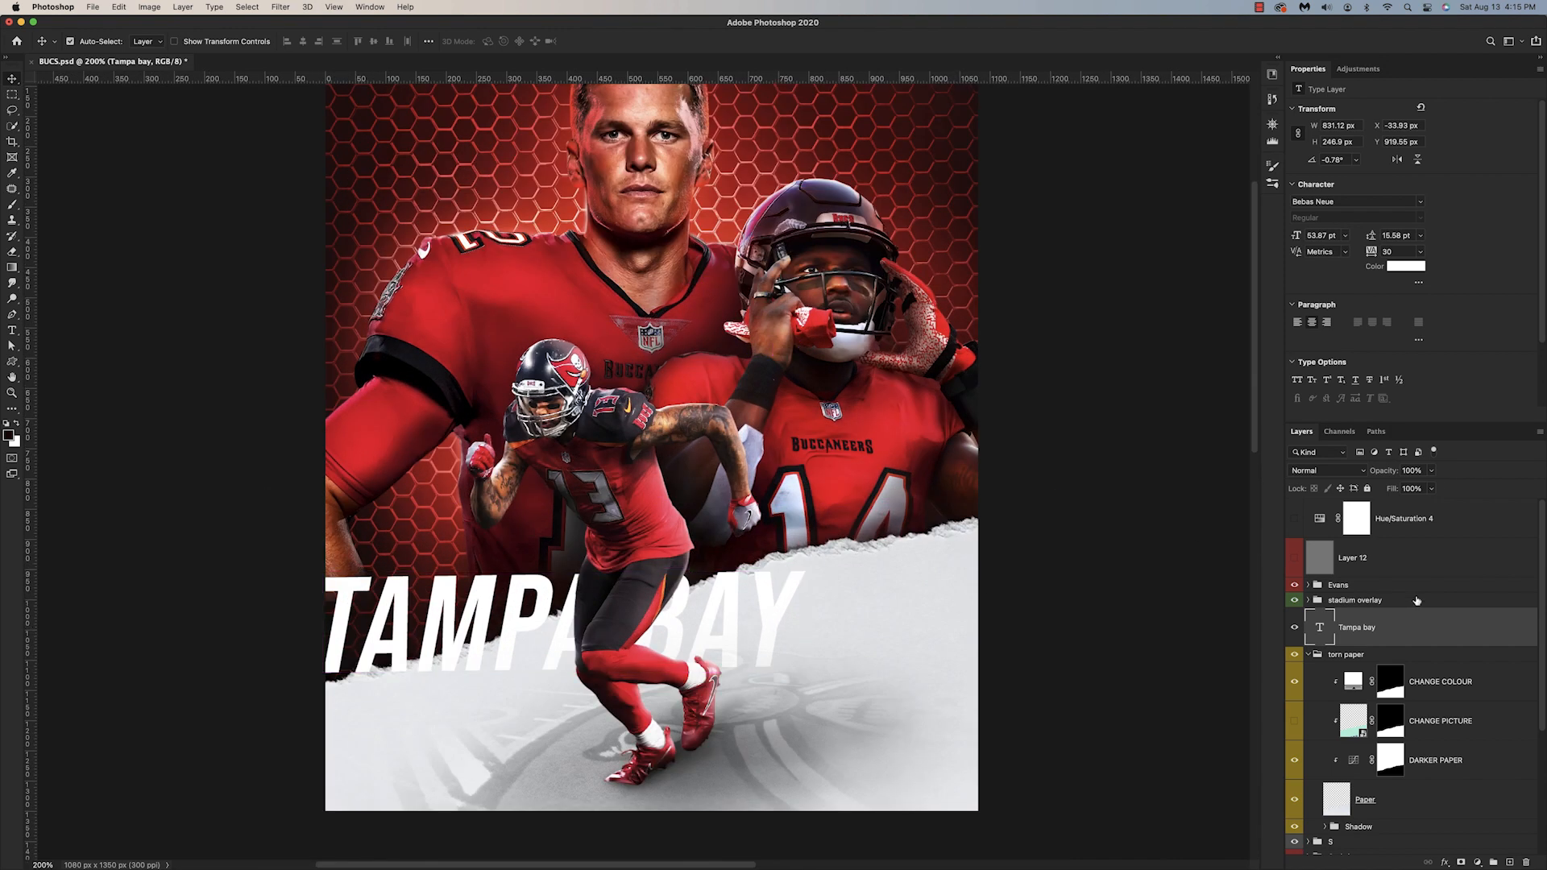
Step: Duplicate the TAMPA BAY text layer and set the copy's color to near-black #0c0c0c
{"action": "key", "text": "super+j"}
{"action": "left_click", "coordinate": [1406, 266]}
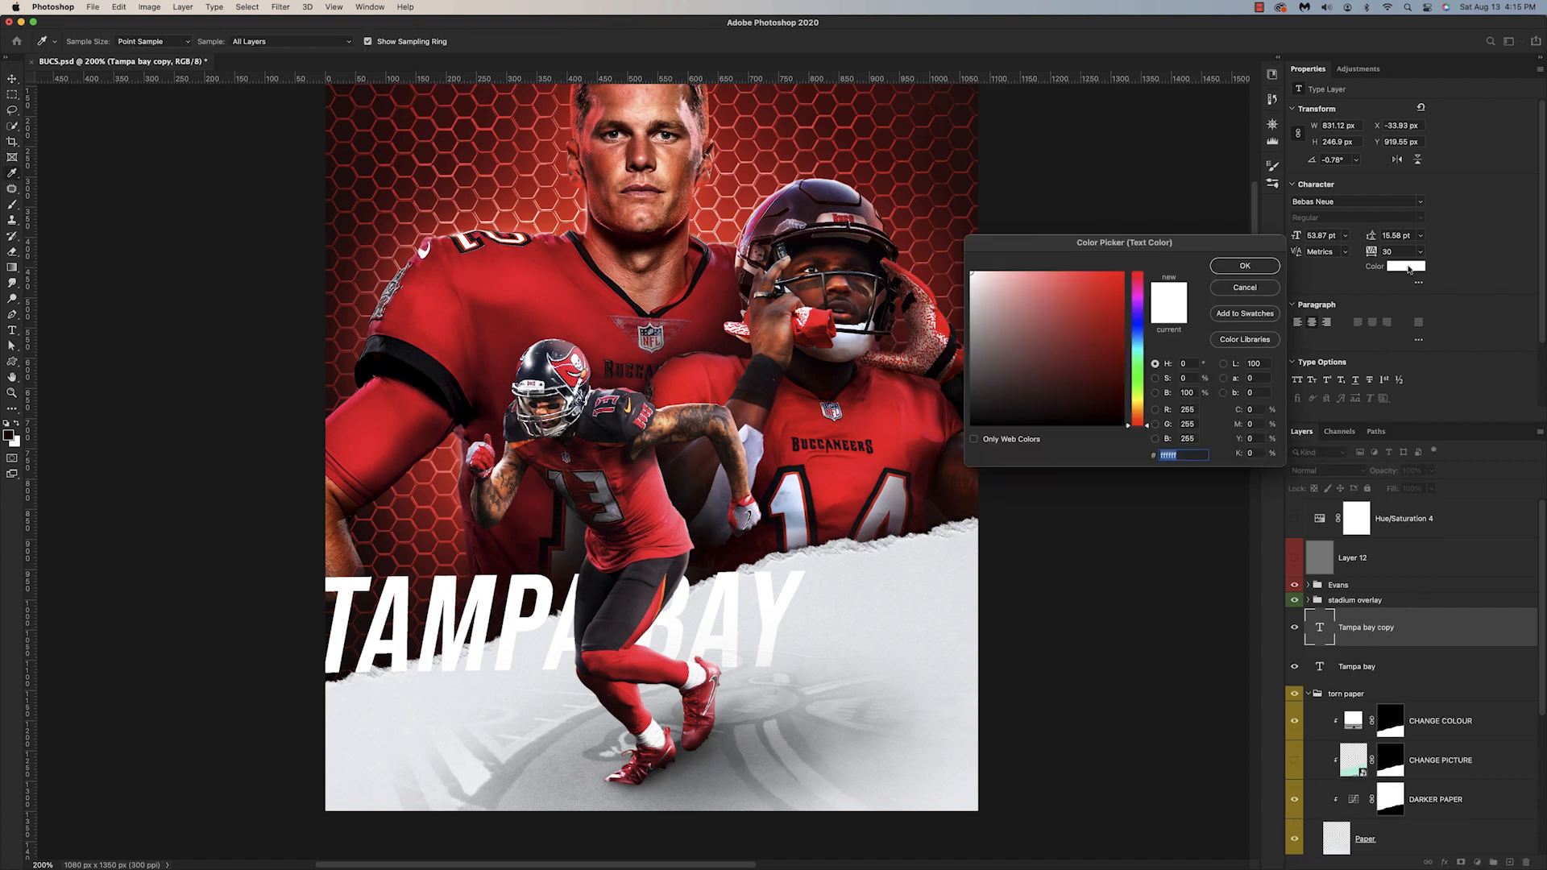
{"action": "left_click", "coordinate": [980, 410]}
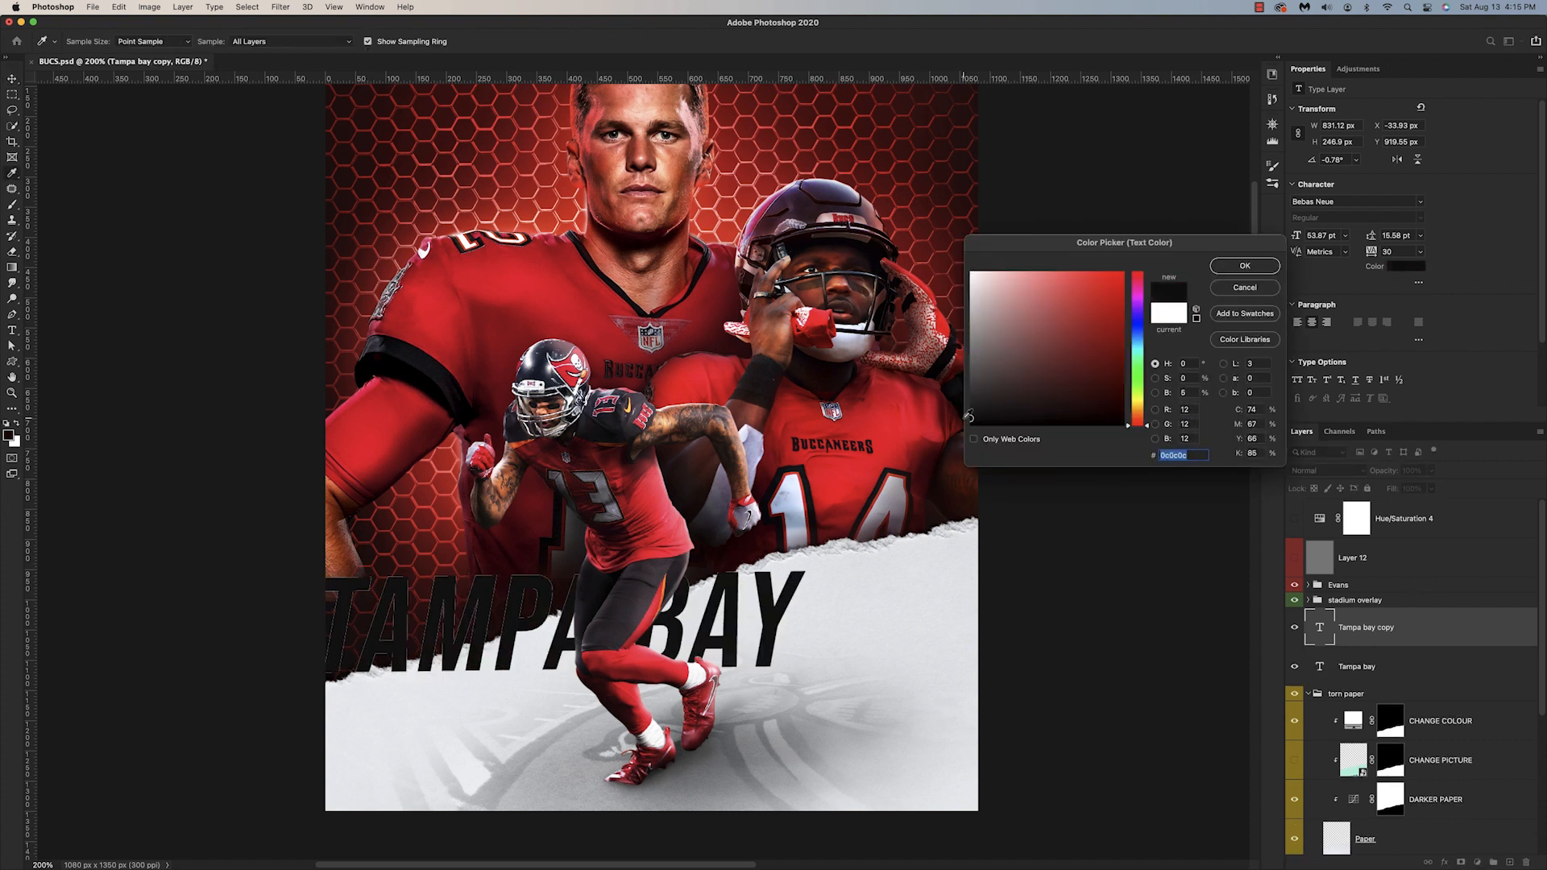
{"action": "left_click", "coordinate": [1267, 271]}
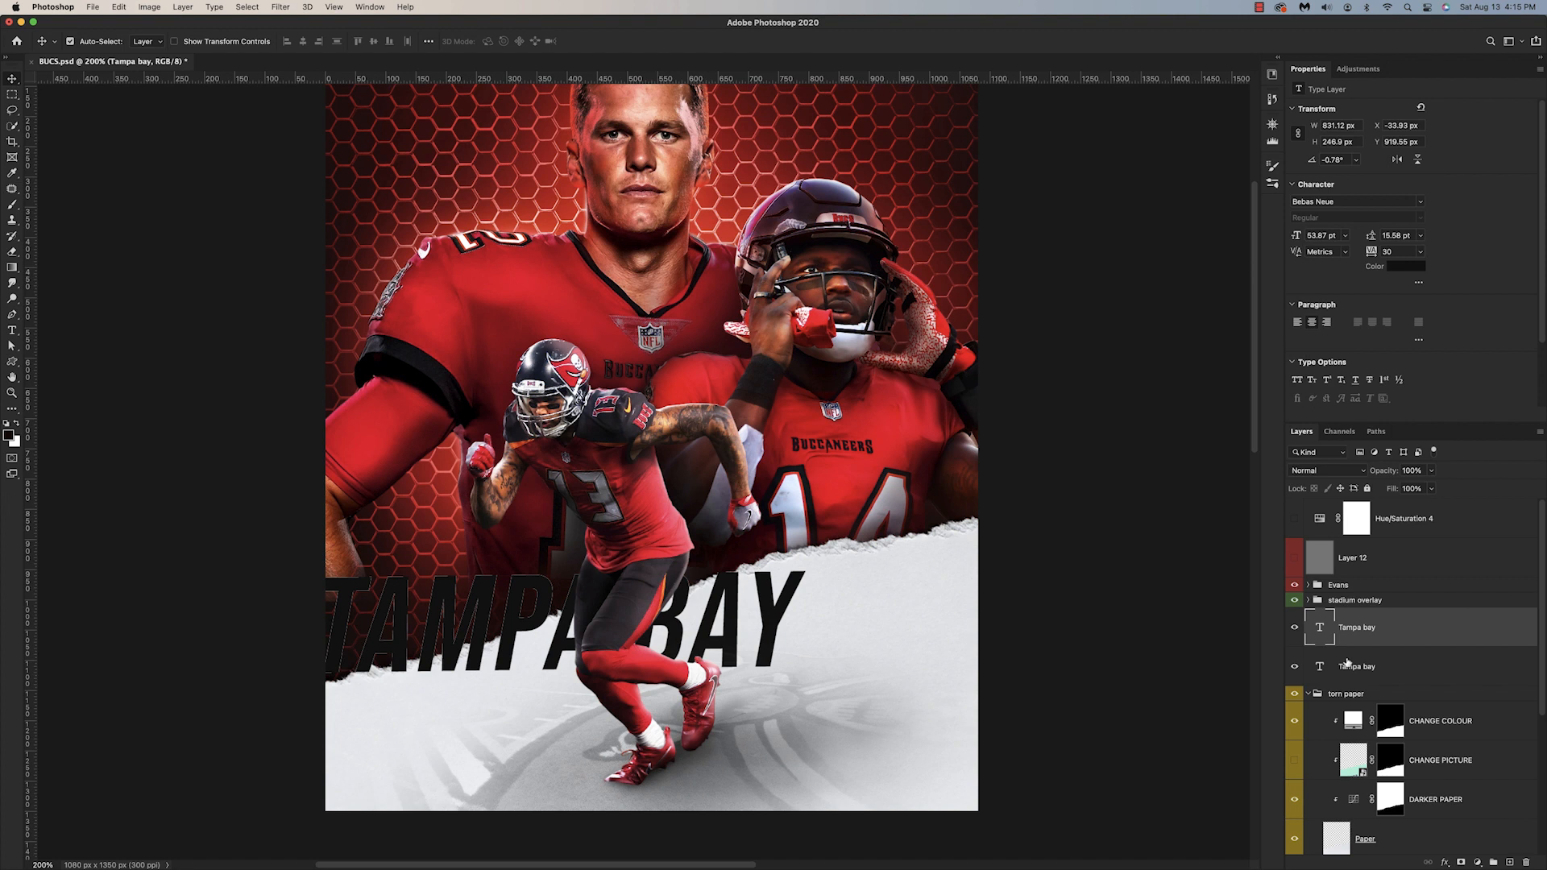
Step: Duplicate both TAMPA BAY text layers and convert Text black and Text white to separate smart objects
{"action": "left_click", "coordinate": [1352, 662], "text": "shift"}
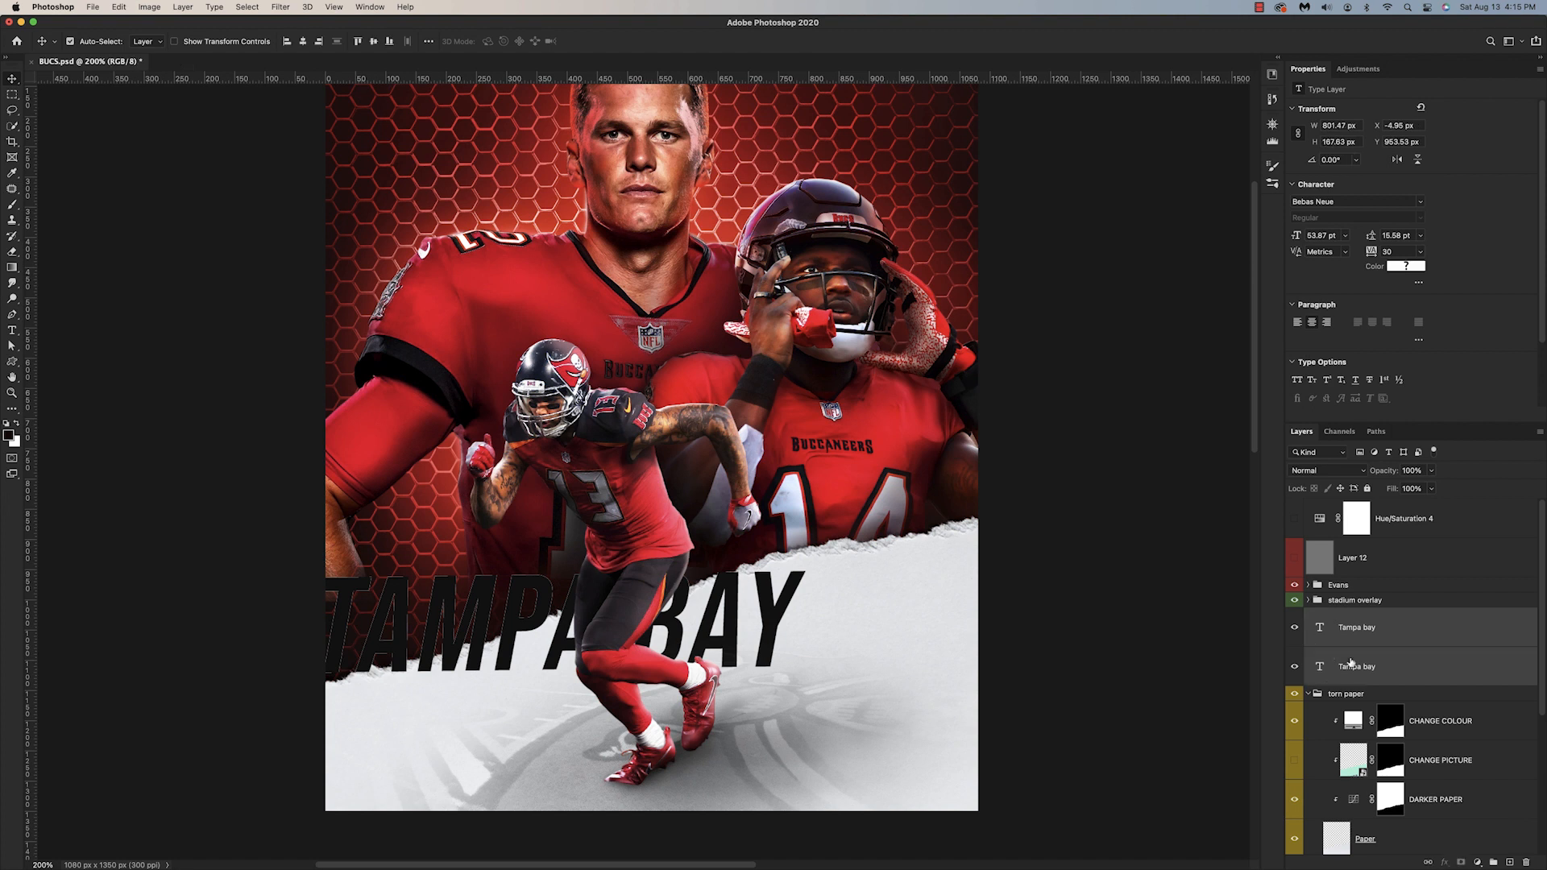
{"action": "key", "text": "super+j"}
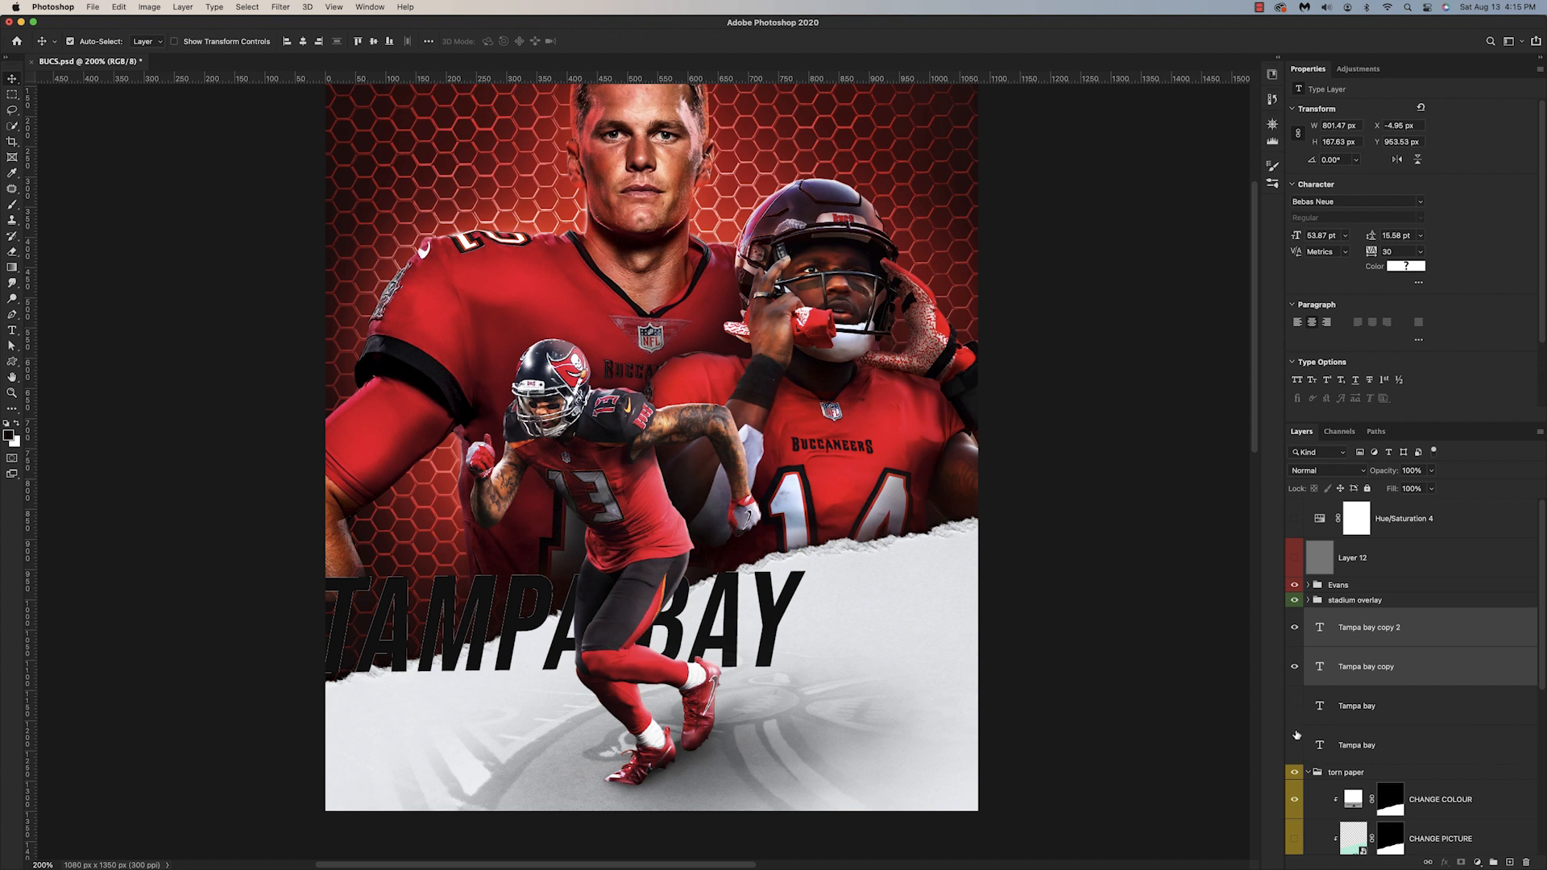
{"action": "right_click", "coordinate": [1372, 628]}
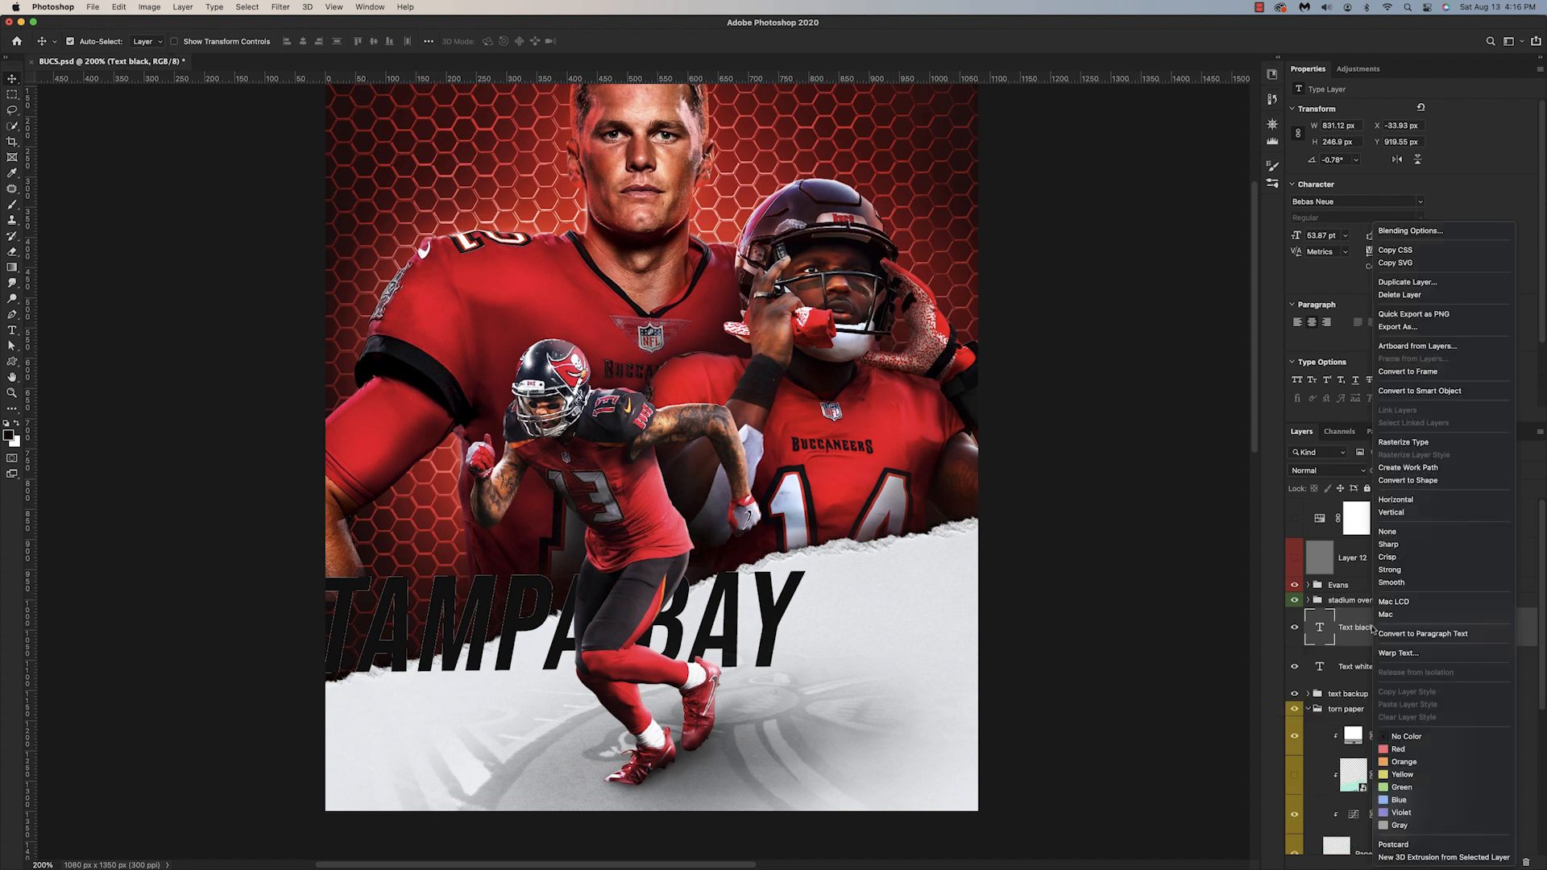
{"action": "left_click", "coordinate": [1415, 391]}
{"action": "right_click", "coordinate": [1407, 677]}
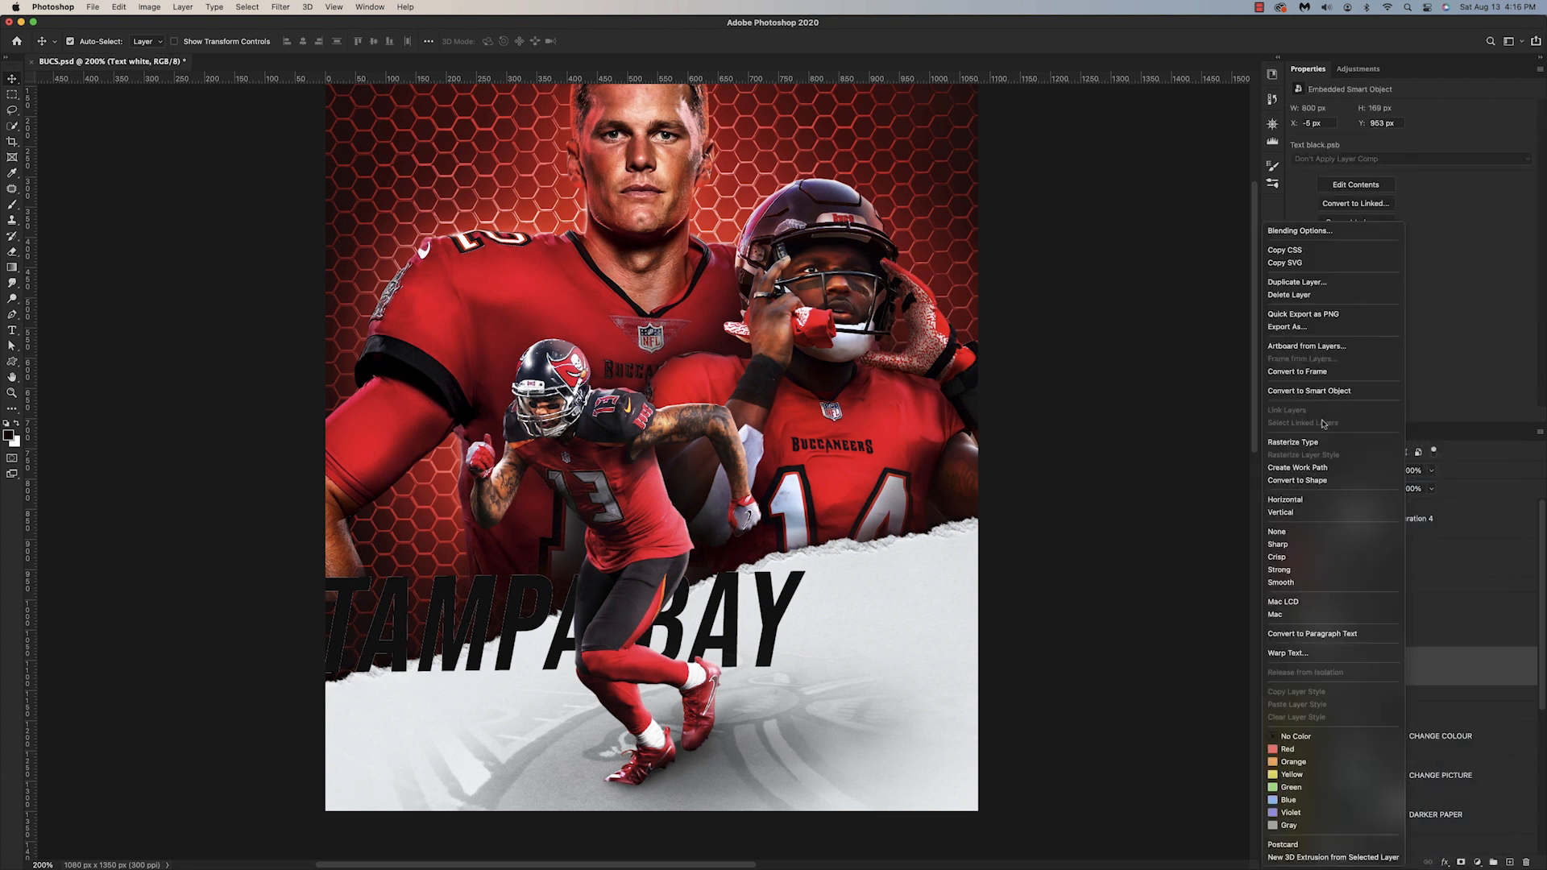
{"action": "left_click", "coordinate": [1322, 391]}
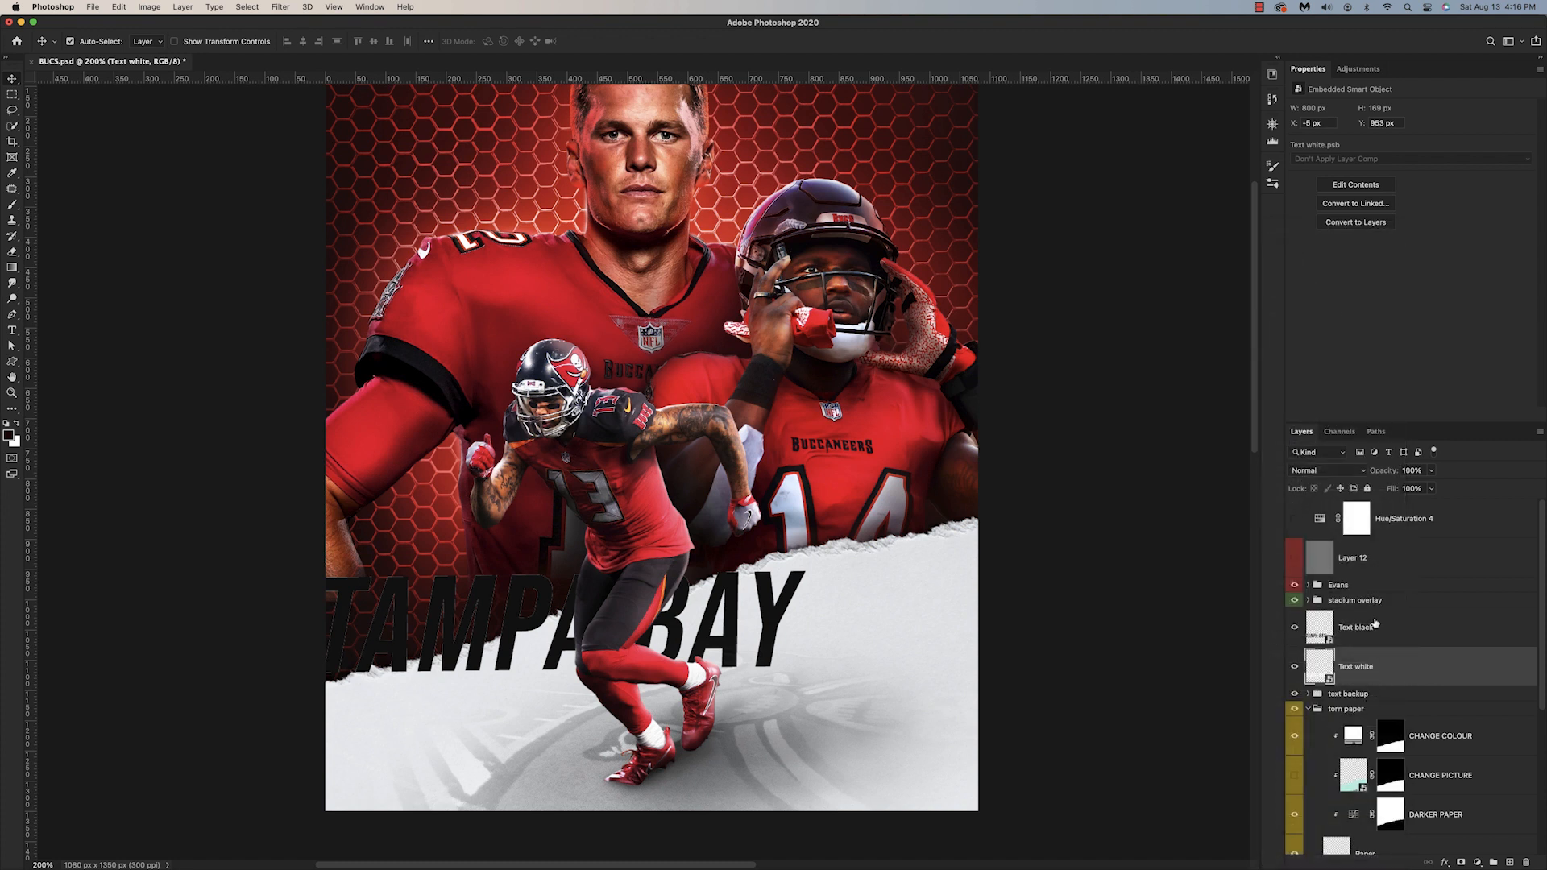
Step: Add layer masks to the Text white and Text black smart objects
{"action": "left_click", "coordinate": [1461, 862]}
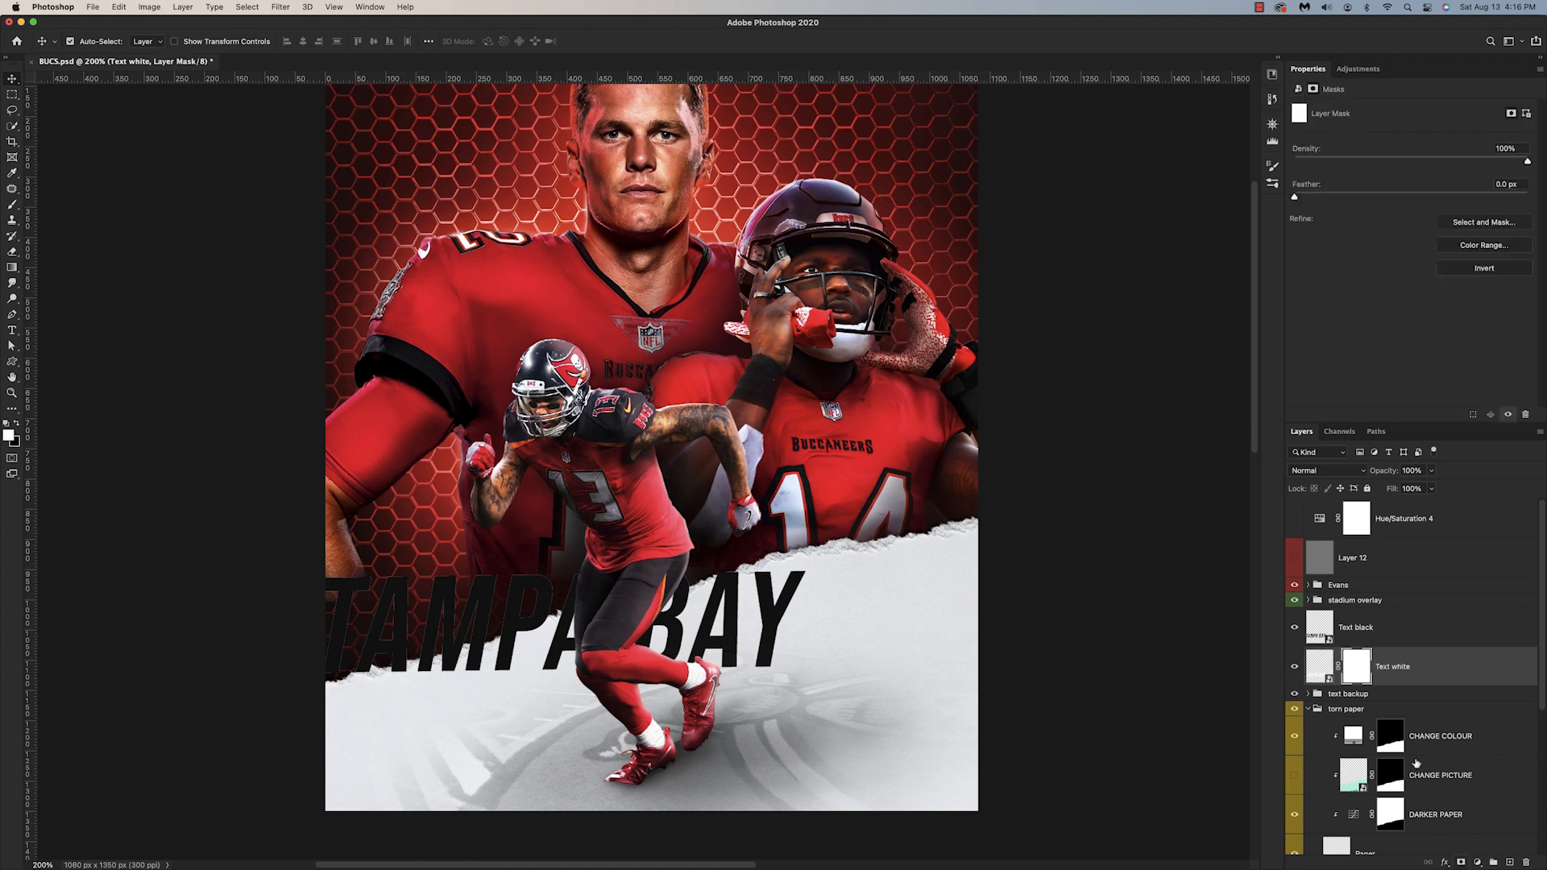
{"action": "left_click", "coordinate": [1356, 633]}
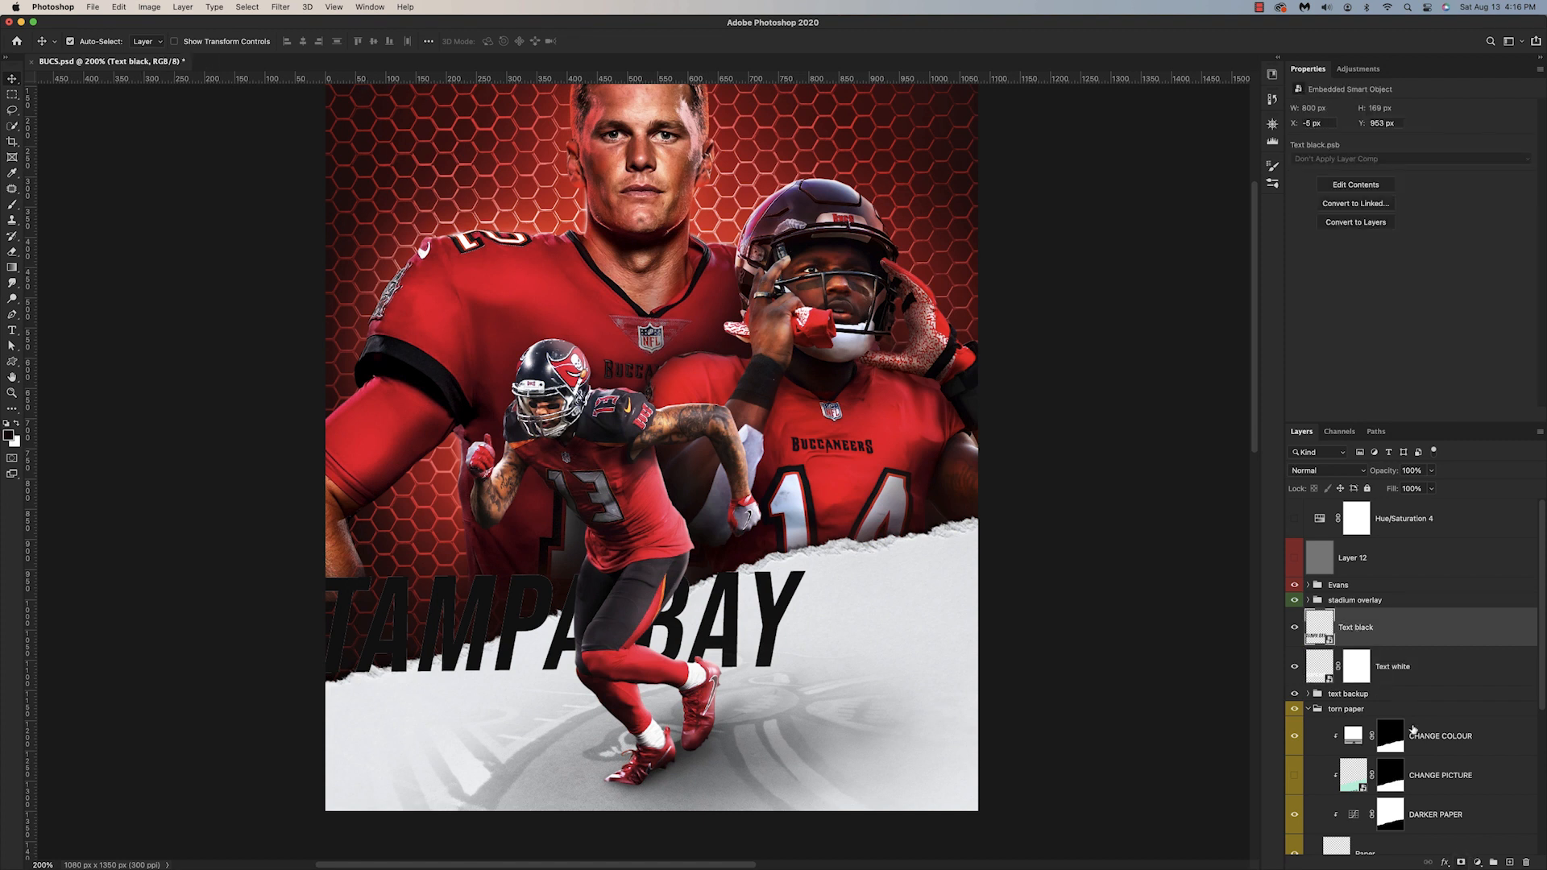
{"action": "left_click", "coordinate": [1461, 862]}
Step: Trace a straight-edged selection above the torn paper edge and hide the Text black layer inside it on its mask
{"action": "key", "text": "p"}
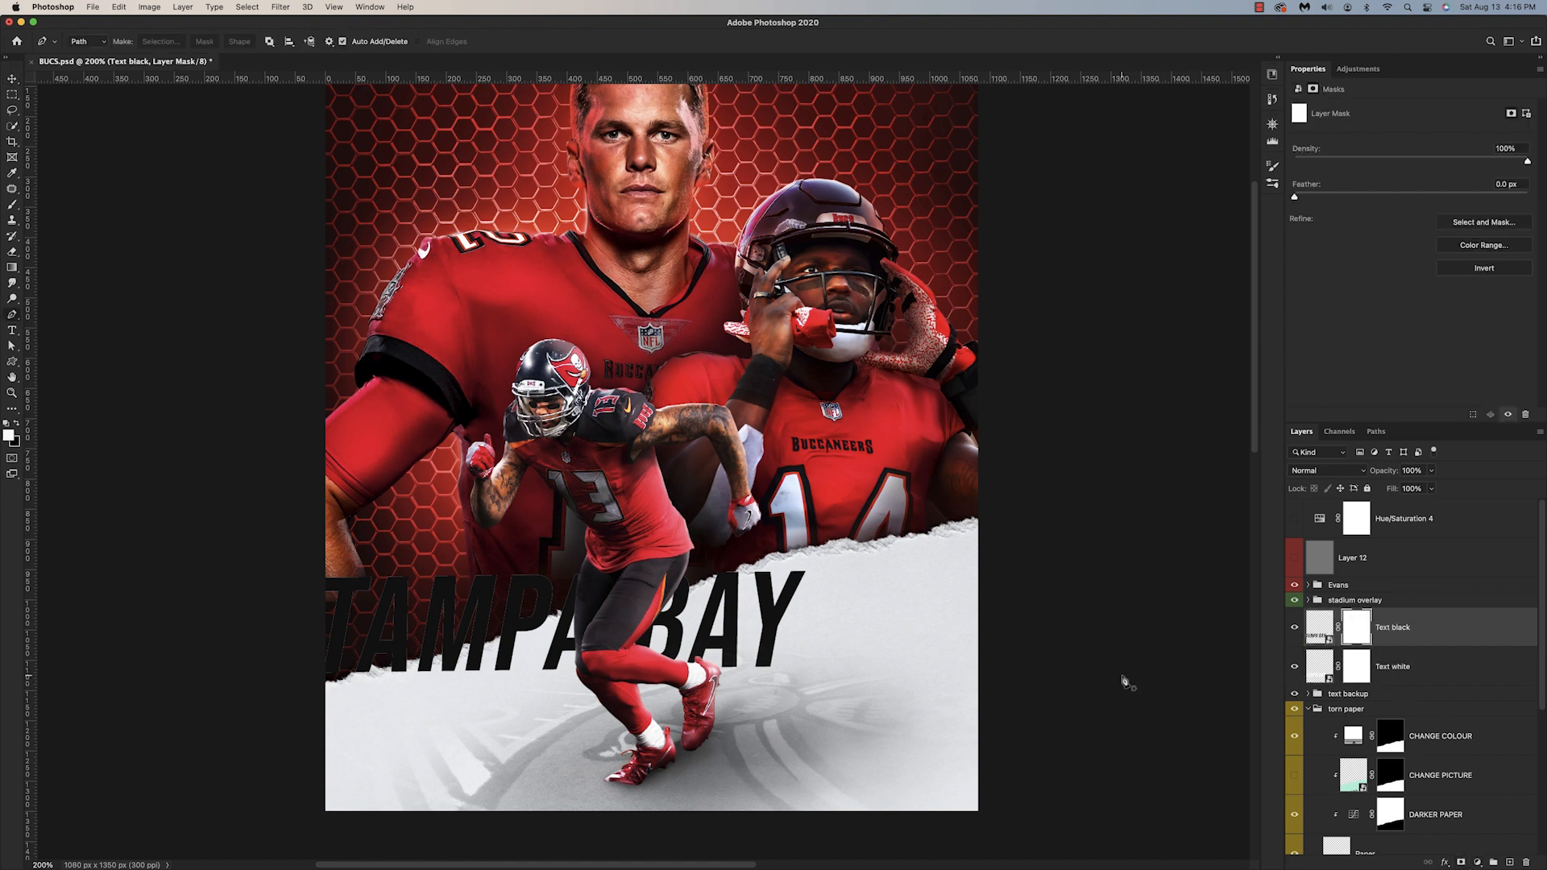
{"action": "scroll", "coordinate": [886, 622], "scroll_direction": "left", "scroll_amount": 5}
{"action": "key", "text": "x"}
{"action": "left_click", "coordinate": [557, 680]}
{"action": "left_click", "coordinate": [1006, 552]}
{"action": "left_click", "coordinate": [909, 516]}
{"action": "left_click", "coordinate": [539, 551]}
{"action": "left_click", "coordinate": [557, 679]}
{"action": "right_click", "coordinate": [648, 569]}
{"action": "left_click", "coordinate": [677, 577]}
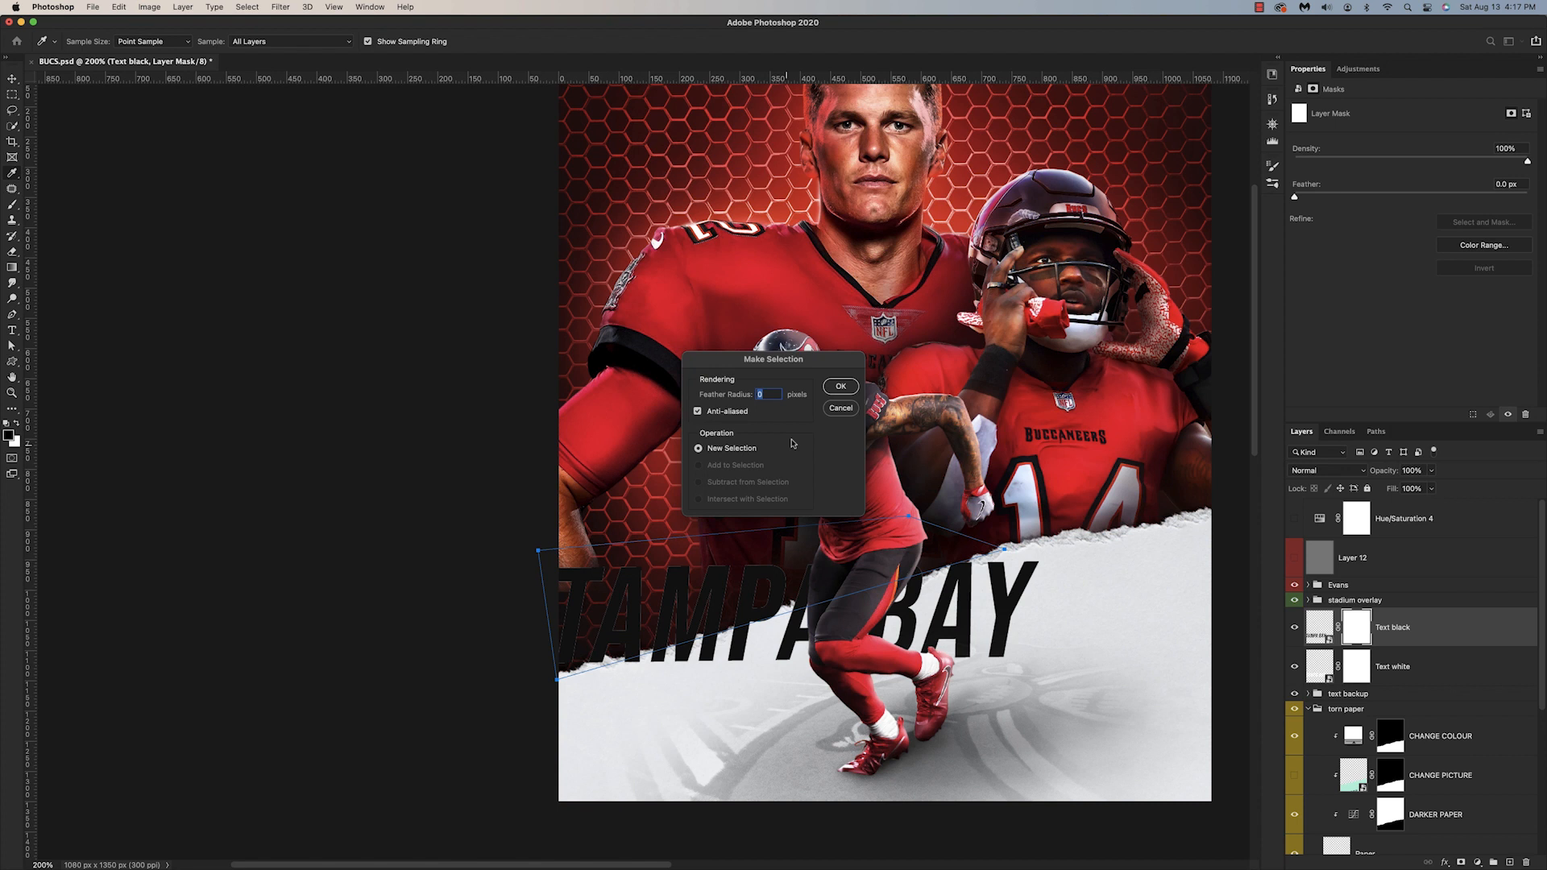
{"action": "left_click", "coordinate": [841, 386]}
{"action": "key", "text": "alt+BackSpace"}
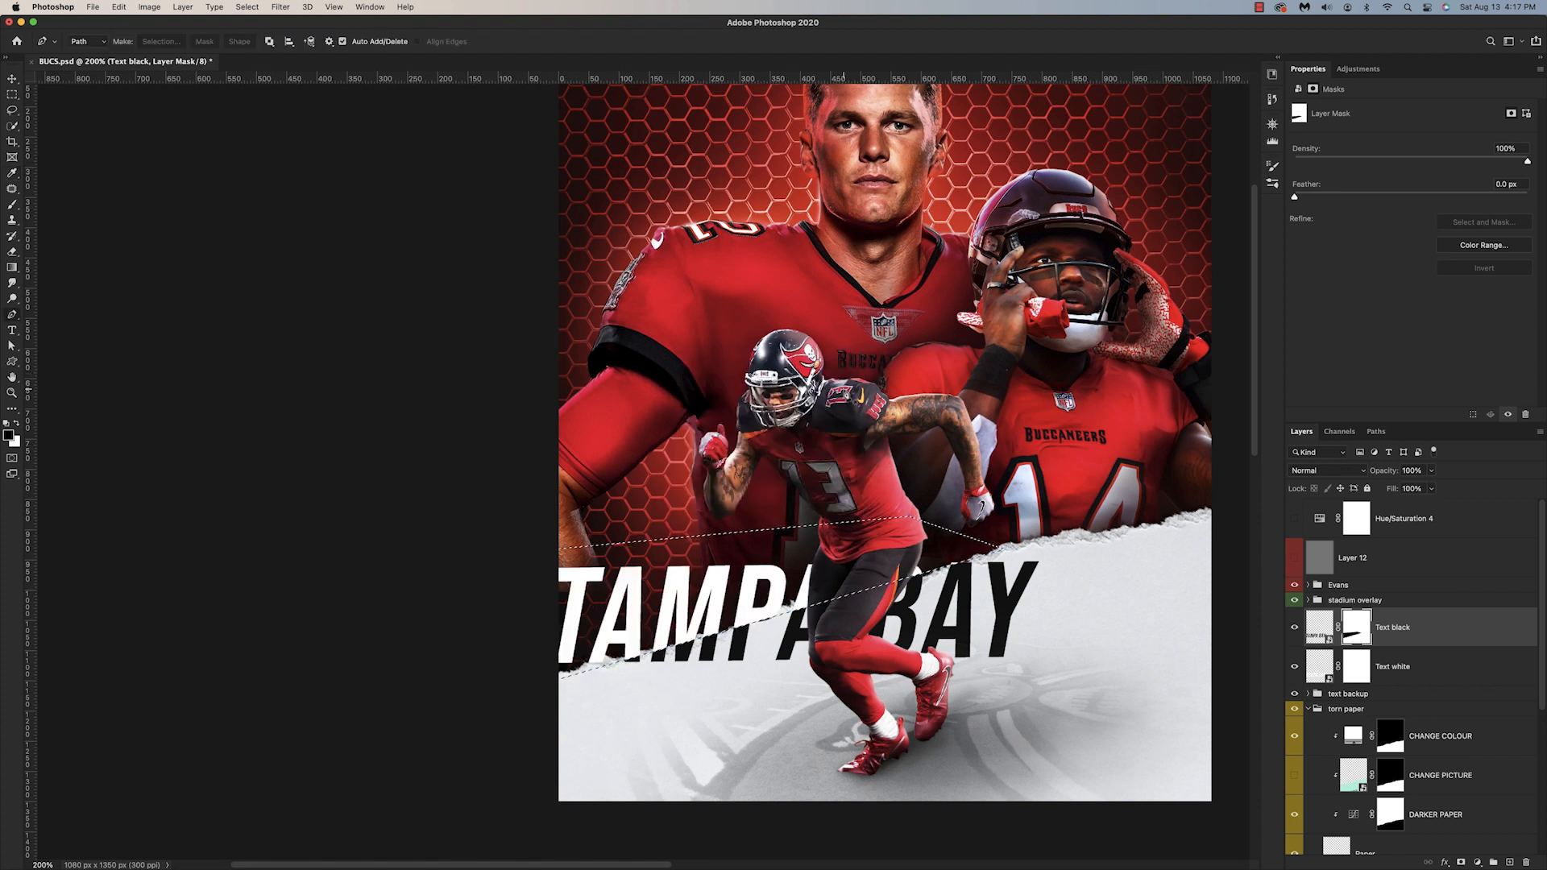
{"action": "key", "text": "cmd+d"}
Step: Enlarge the TAMPA BAY title so it spans nearly the full width of the poster
{"action": "key", "text": "b"}
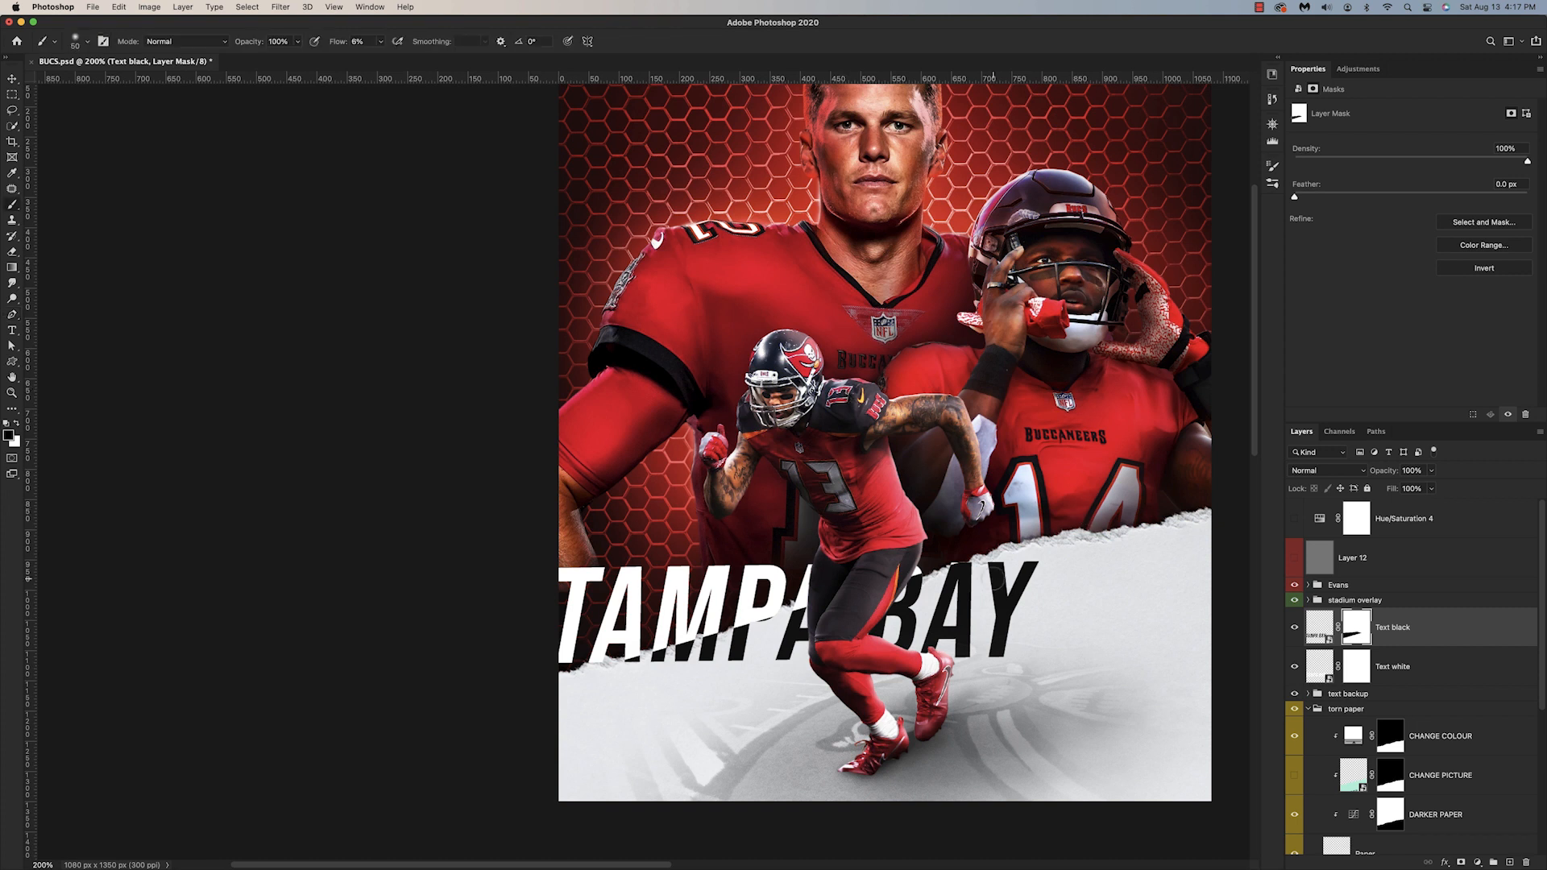
{"action": "key", "text": "x"}
{"action": "left_click_drag", "start_coordinate": [340, 43], "coordinate": [636, 65]}
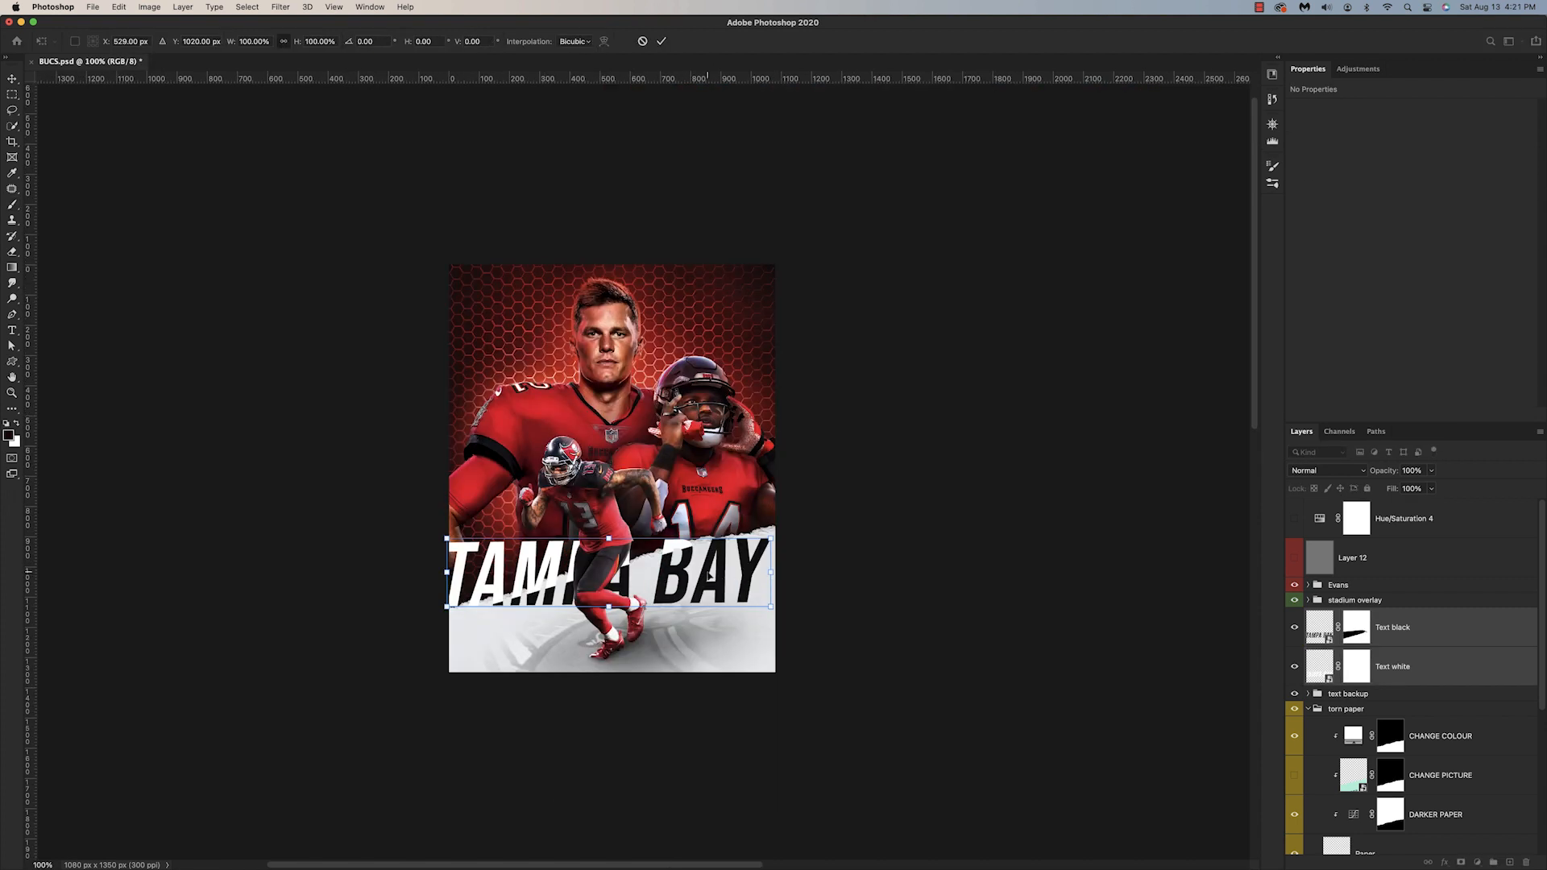
{"action": "left_click_drag", "start_coordinate": [703, 574], "coordinate": [705, 573]}
{"action": "key", "text": "Return"}
Step: Trace the area above the torn edge with the Pen tool, make it a selection and mask out the Text black layer there
{"action": "left_click", "coordinate": [255, 746]}
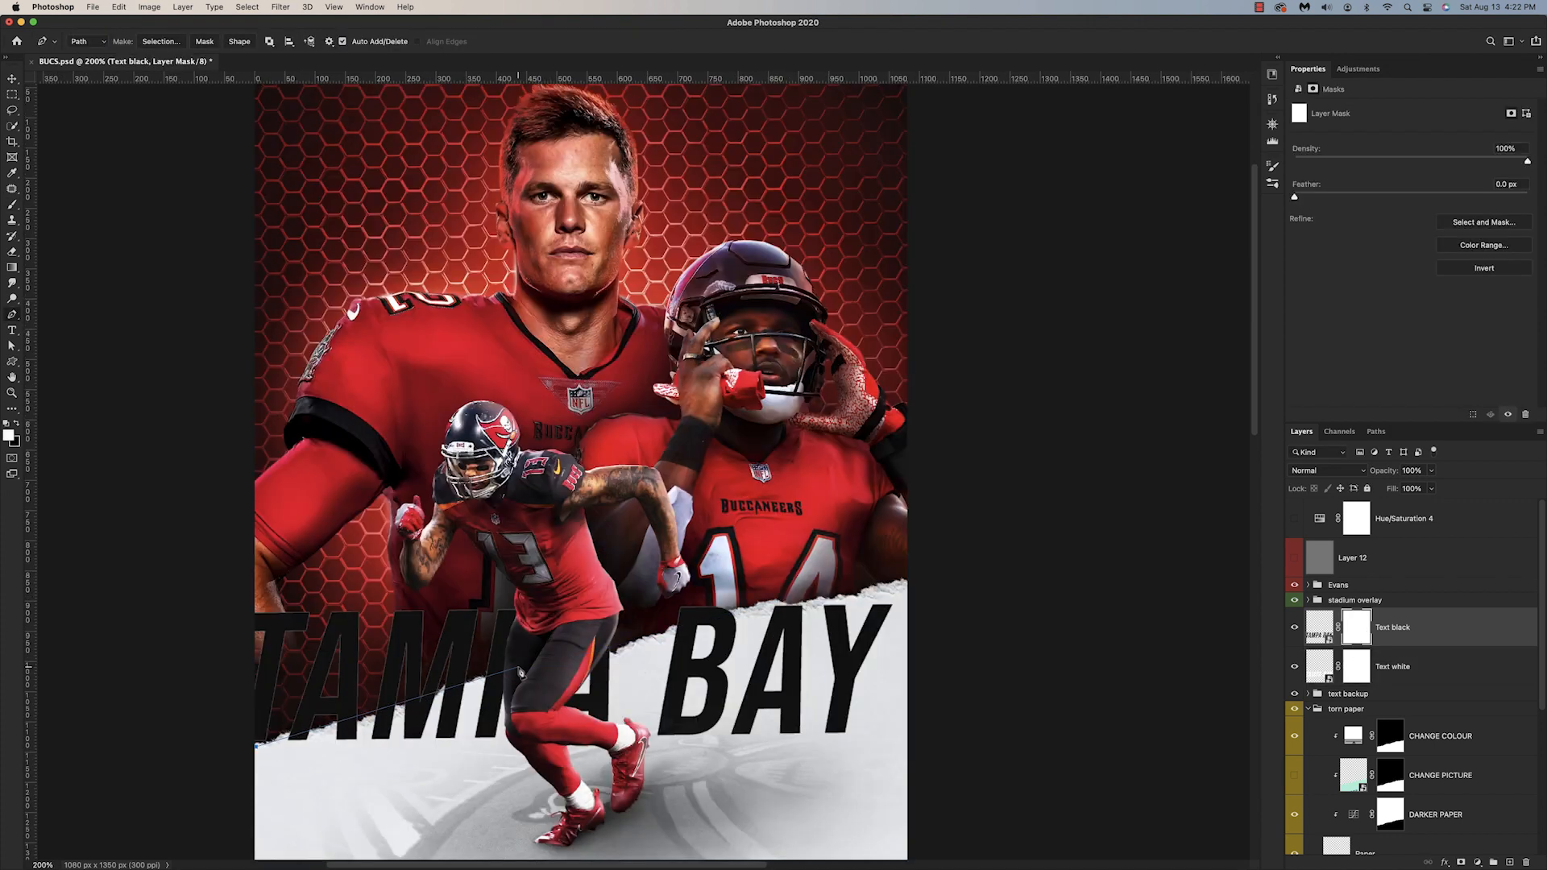
{"action": "left_click", "coordinate": [518, 668]}
{"action": "left_click", "coordinate": [606, 651]}
{"action": "left_click", "coordinate": [744, 605]}
{"action": "left_click", "coordinate": [159, 580]}
{"action": "left_click", "coordinate": [238, 747]}
{"action": "right_click", "coordinate": [317, 710]}
{"action": "left_click", "coordinate": [346, 743]}
{"action": "left_click", "coordinate": [832, 386]}
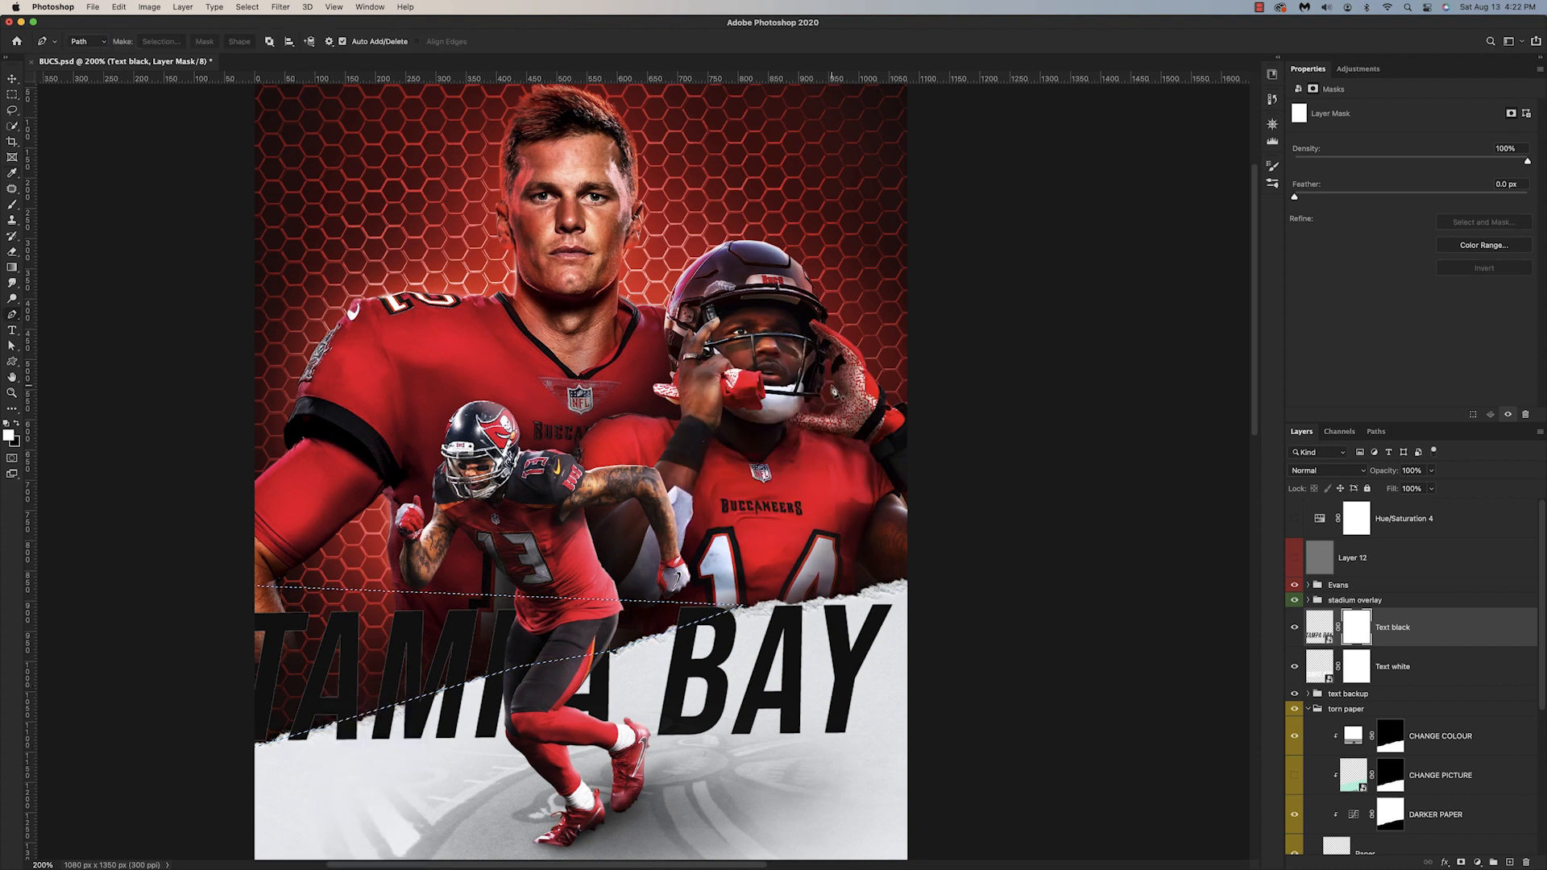
{"action": "key", "text": "x"}
{"action": "key", "text": "alt+BackSpace"}
{"action": "key", "text": "super+d"}
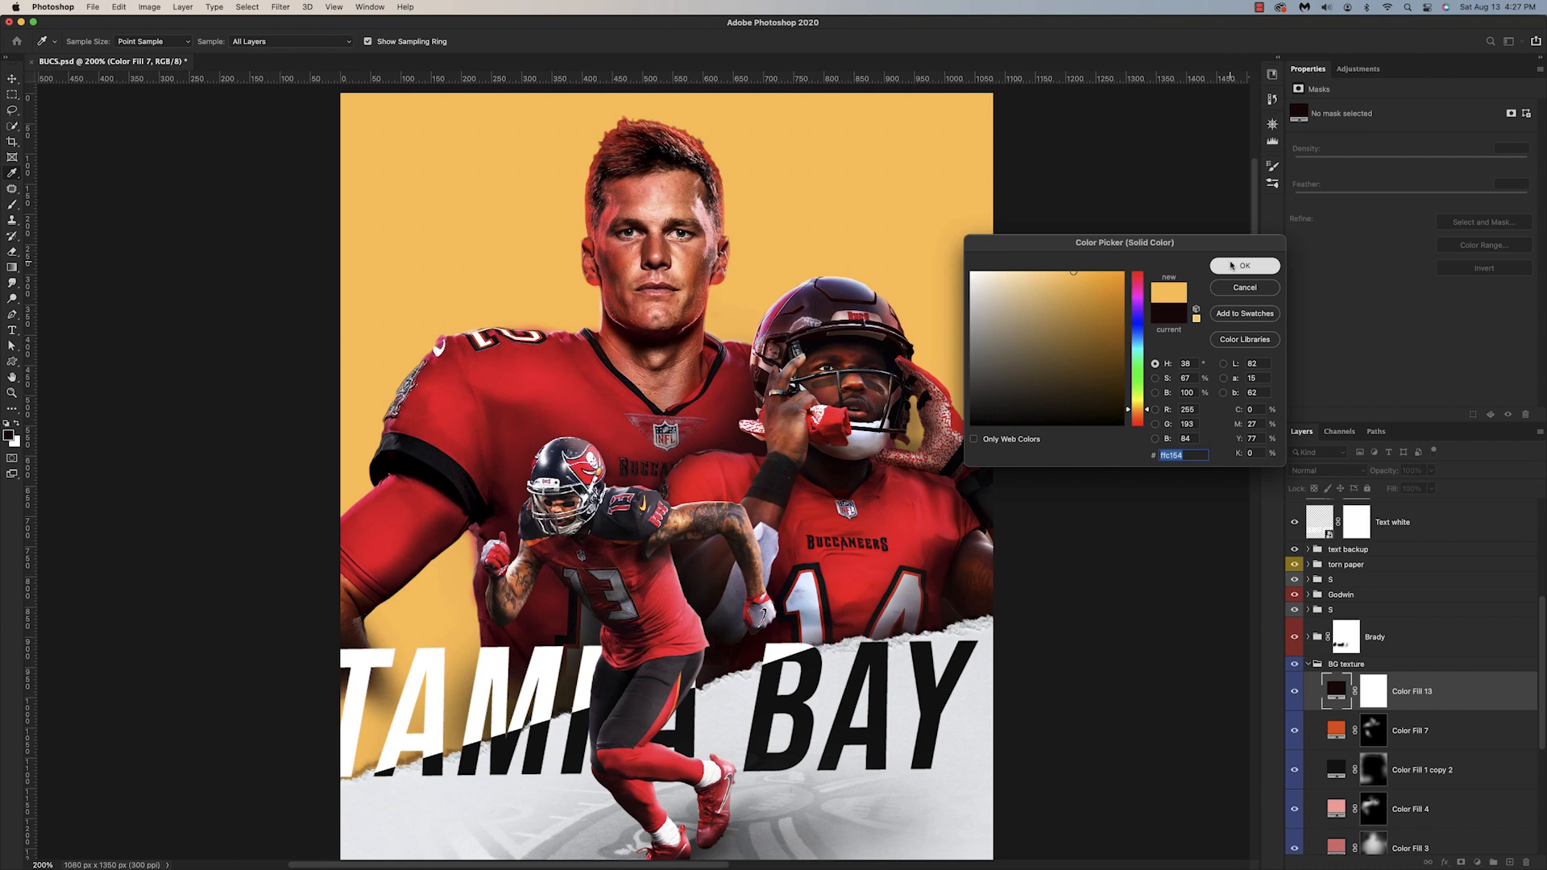
Step: Set the top fill layer in the BG texture group to #ffc154 with the Color Dodge blend mode
{"action": "left_click", "coordinate": [1244, 266]}
{"action": "left_click", "coordinate": [1328, 471]}
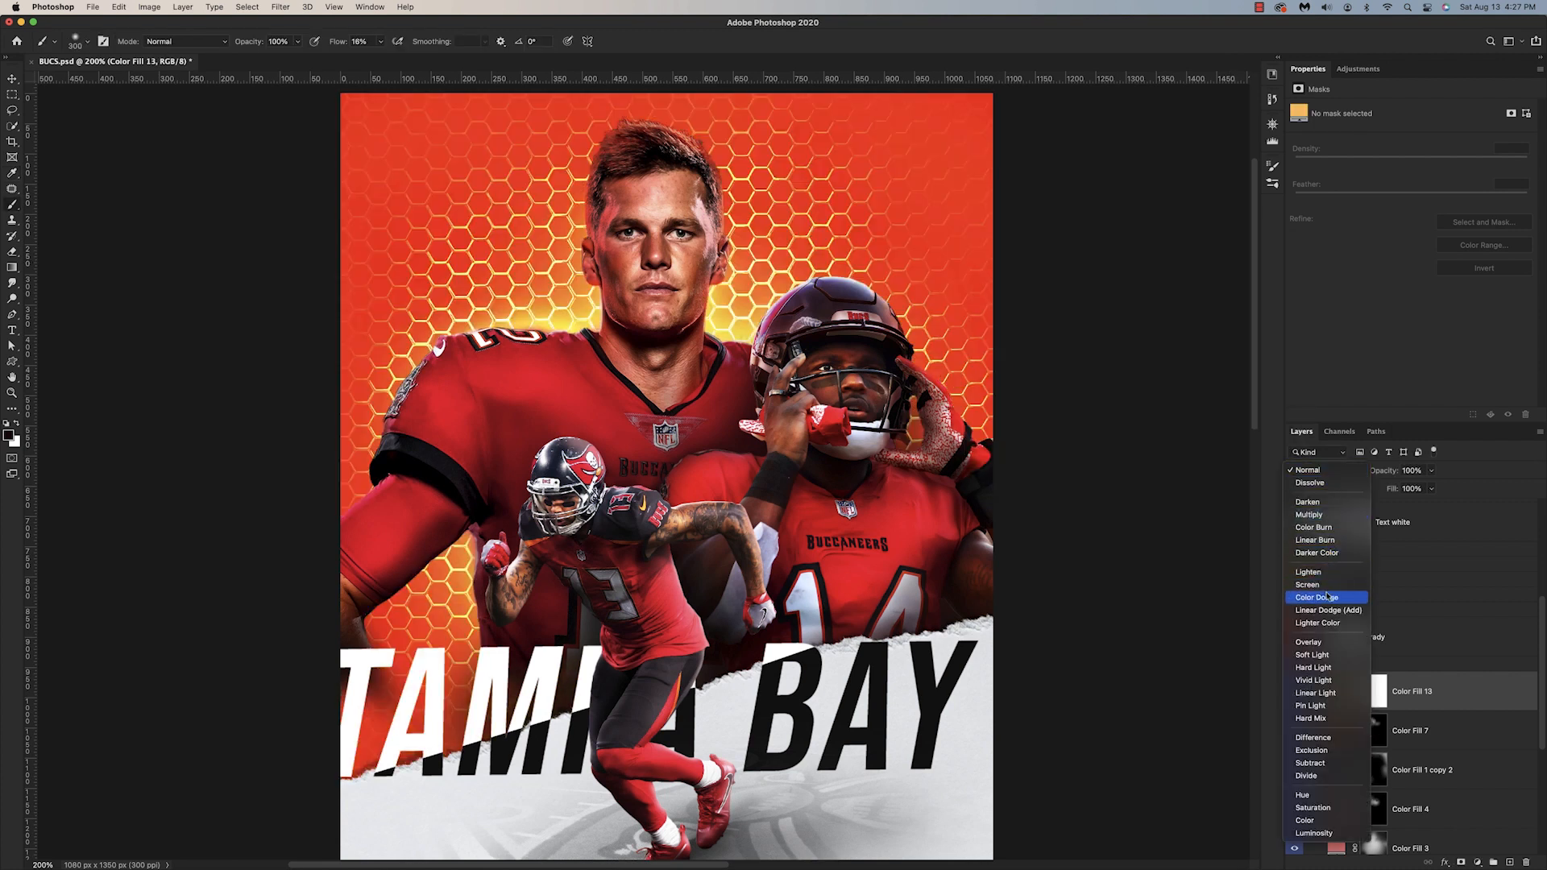
{"action": "left_click", "coordinate": [1328, 597]}
Step: Change the Color Dodge fill to a darker, more muted golden yellow
{"action": "double_click", "coordinate": [1336, 690]}
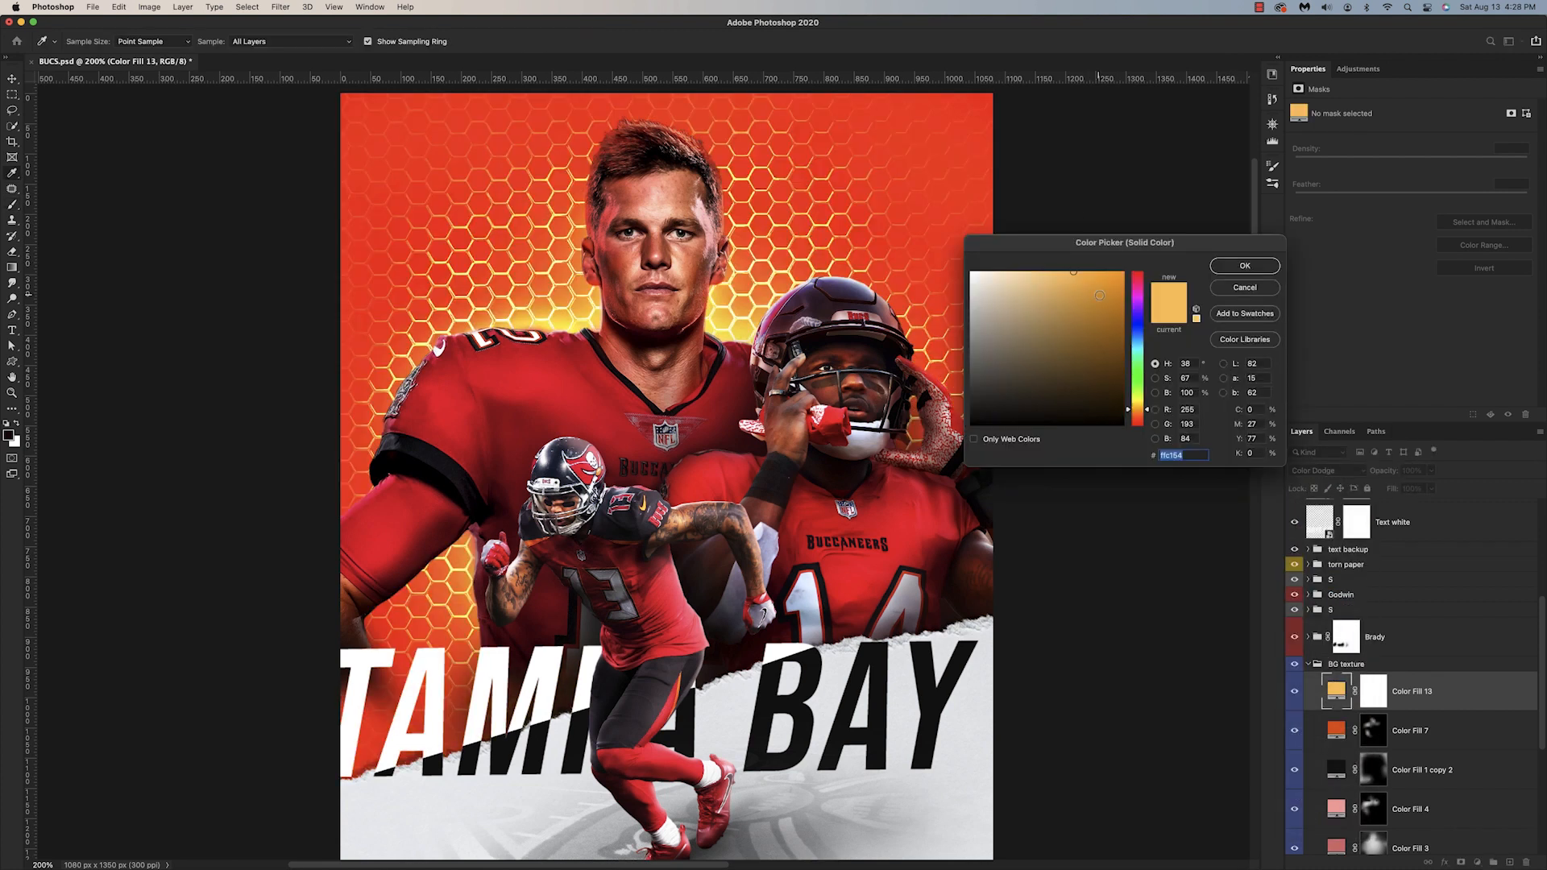
{"action": "left_click", "coordinate": [1107, 292]}
{"action": "mouse_move", "coordinate": [1091, 312]}
{"action": "left_mouse_down"}
{"action": "mouse_move", "coordinate": [1076, 281]}
{"action": "mouse_move", "coordinate": [1093, 282]}
{"action": "left_mouse_up"}
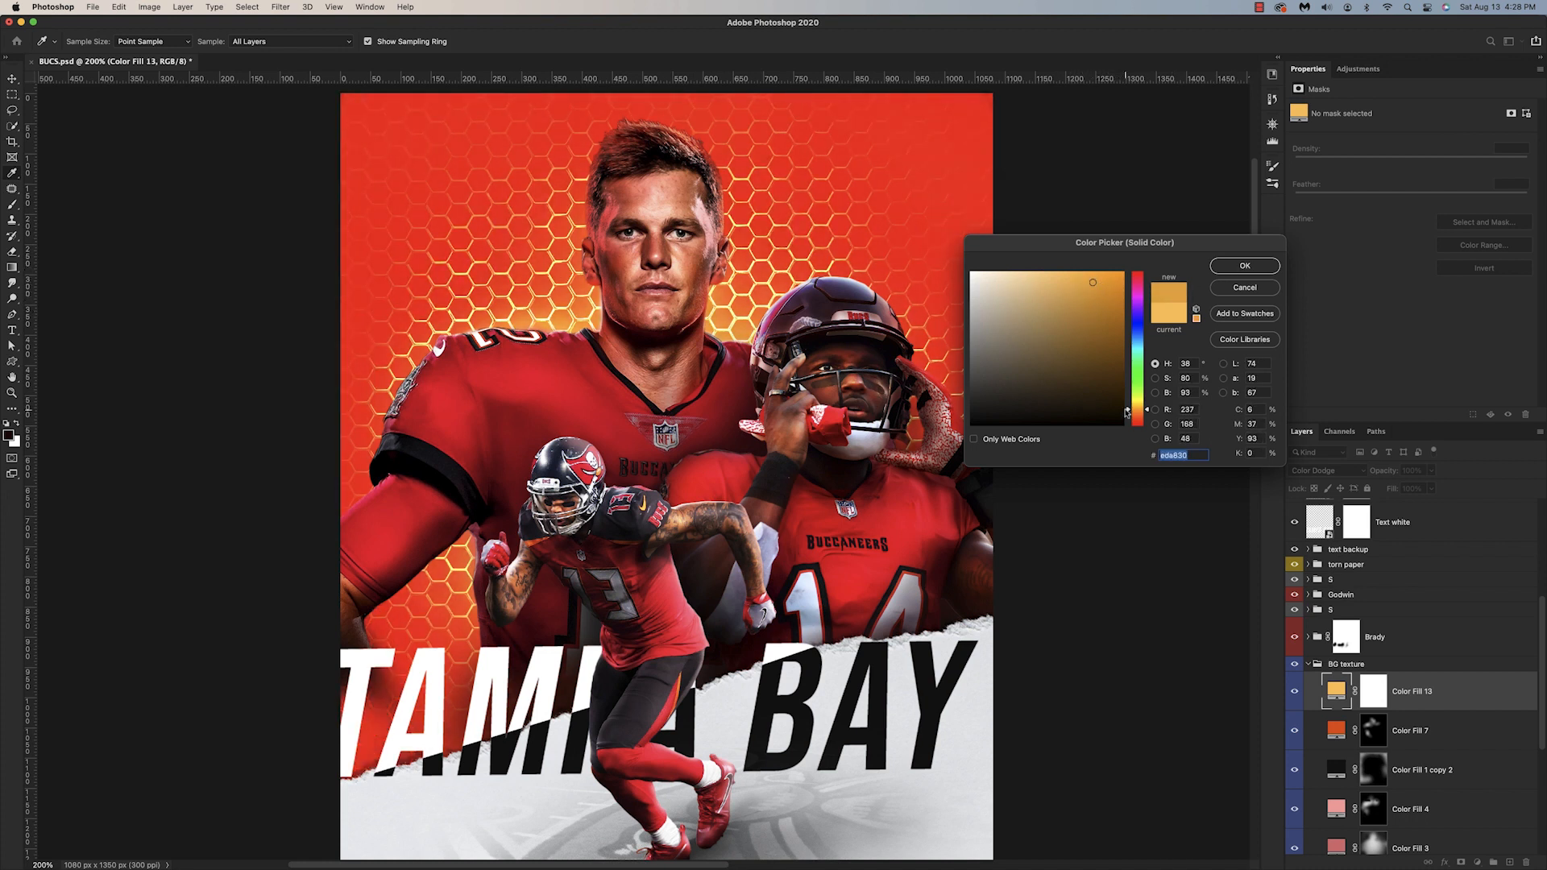
{"action": "left_click_drag", "start_coordinate": [1127, 413], "coordinate": [1127, 407]}
{"action": "left_click", "coordinate": [1087, 298]}
{"action": "left_click", "coordinate": [1245, 266]}
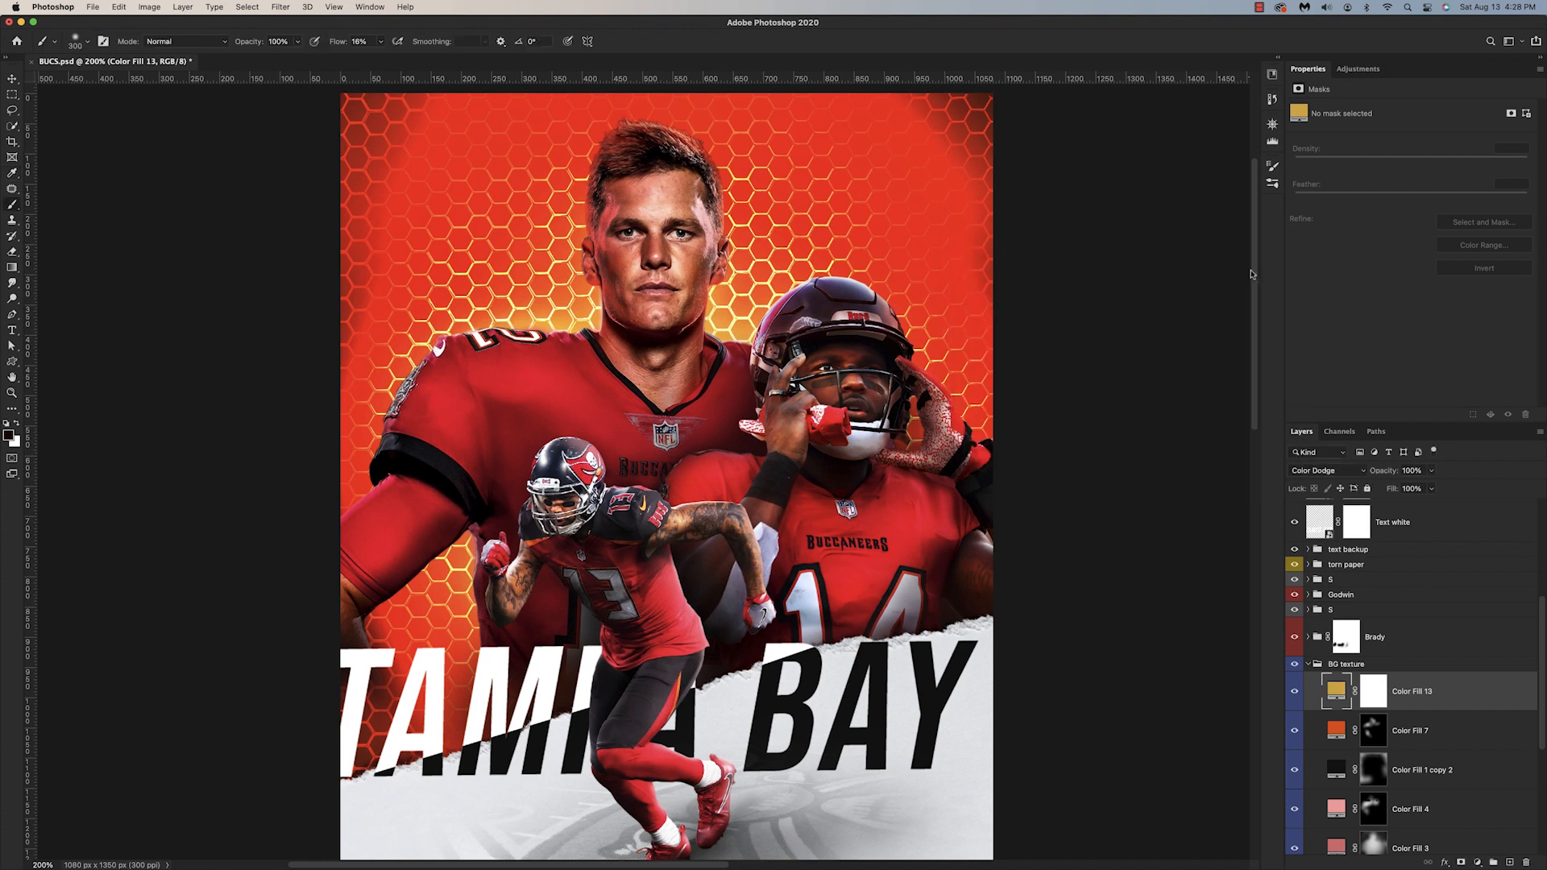
Step: Invert the golden fill's mask and paint the glow back in with a large soft brush around Brady's neck and shoulders
{"action": "left_click", "coordinate": [1375, 691]}
{"action": "key", "text": "super+i"}
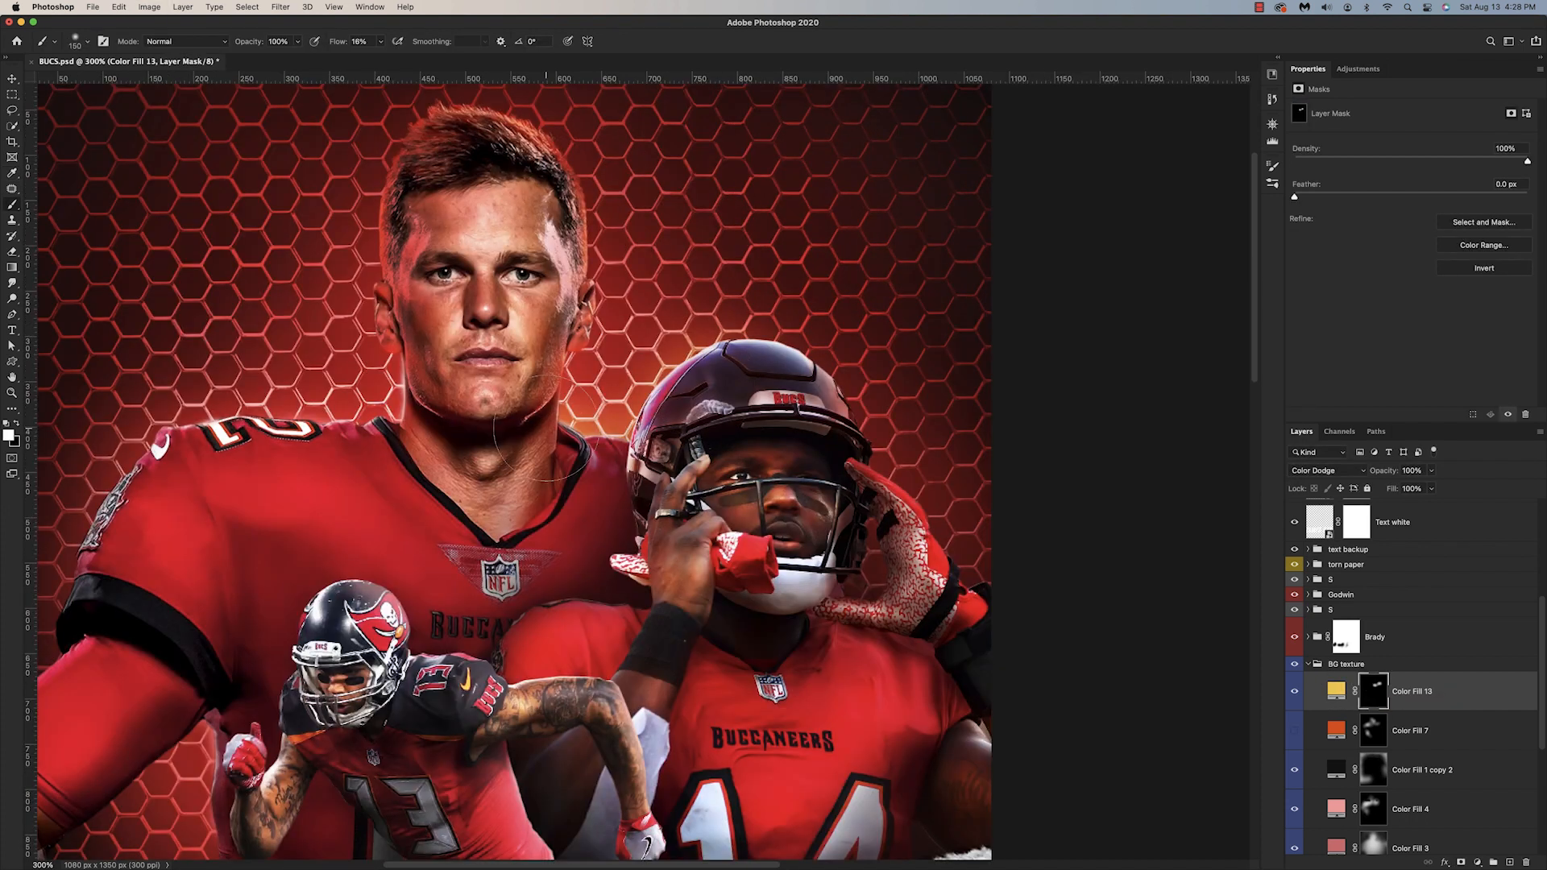
{"action": "left_click", "coordinate": [568, 388]}
{"action": "key", "text": "]"}
{"action": "key", "text": "]"}
{"action": "key", "text": "]"}
{"action": "key", "text": "]"}
{"action": "left_click", "coordinate": [625, 316]}
{"action": "left_click", "coordinate": [678, 265]}
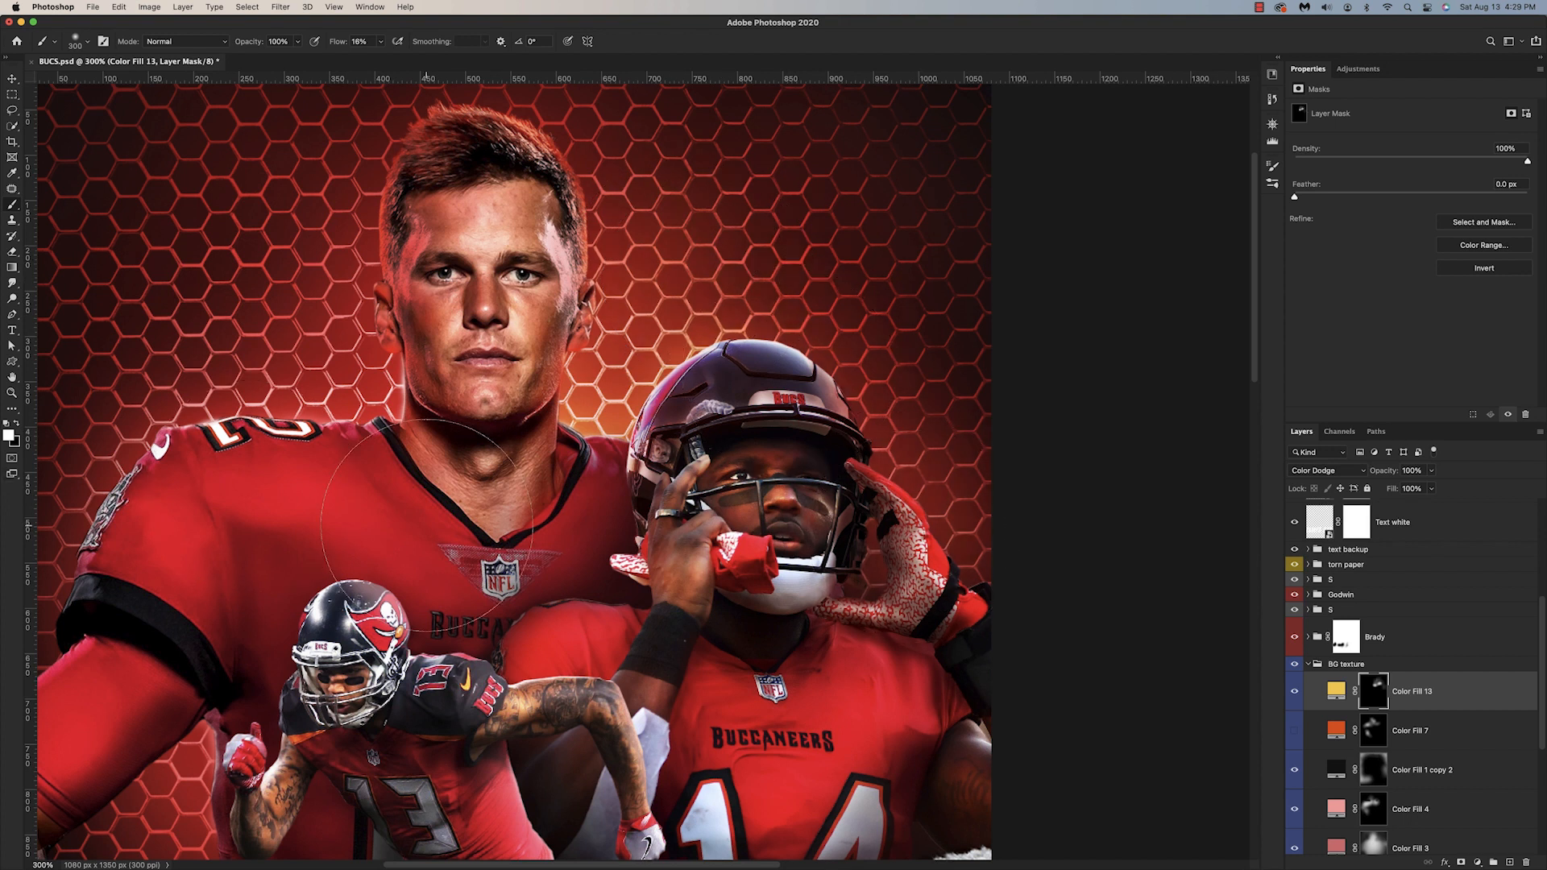
Step: Brush golden glow onto the honeycomb beside Brady's head and arm, varying the brush size on the fill's mask
{"action": "scroll", "coordinate": [835, 596], "scroll_direction": "left", "scroll_amount": 5}
{"action": "key", "text": "["}
{"action": "key", "text": "["}
{"action": "key", "text": "["}
{"action": "key", "text": "["}
{"action": "key", "text": "["}
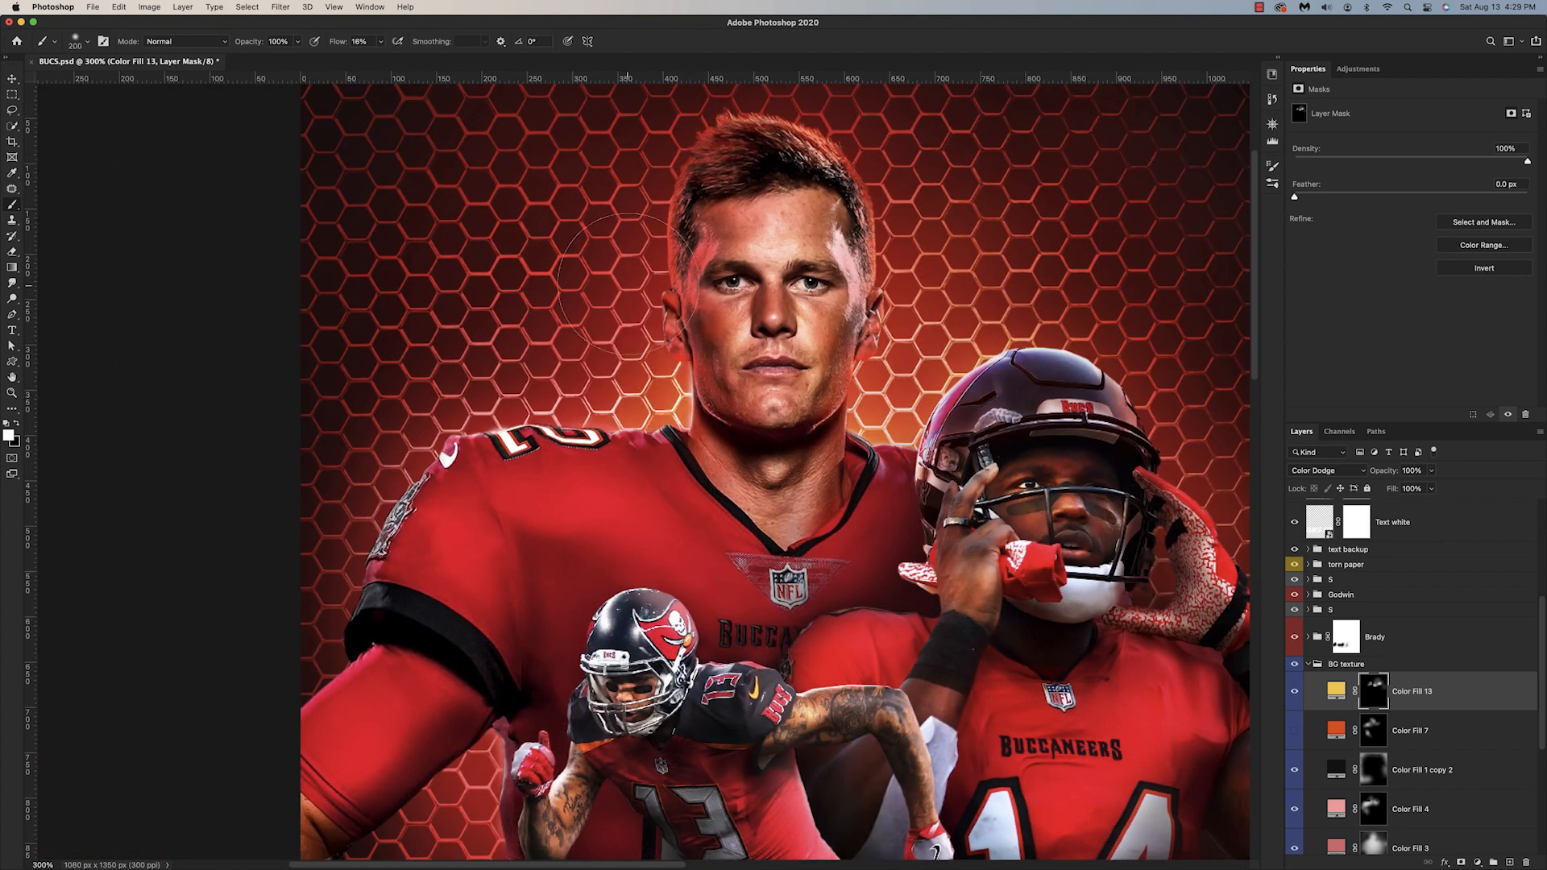
{"action": "scroll", "coordinate": [427, 597], "scroll_direction": "down", "scroll_amount": 3}
{"action": "key", "text": "]"}
{"action": "key", "text": "]"}
{"action": "key", "text": "]"}
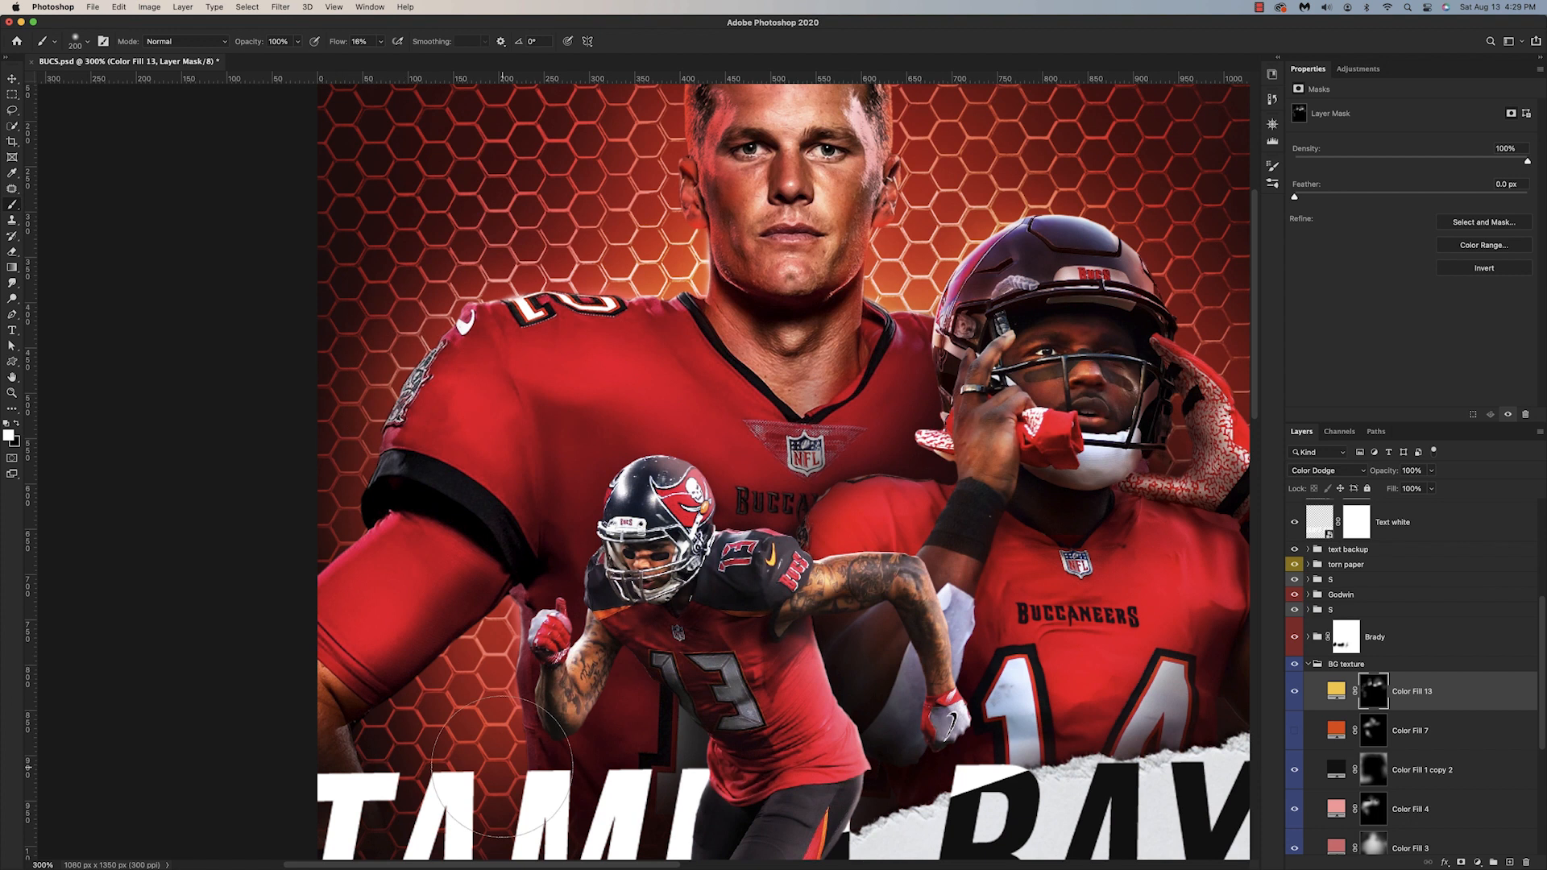
Step: Enlarge the brush and paint a broad, soft golden glow from the outer edges of the poster background
{"action": "key", "text": "super+1"}
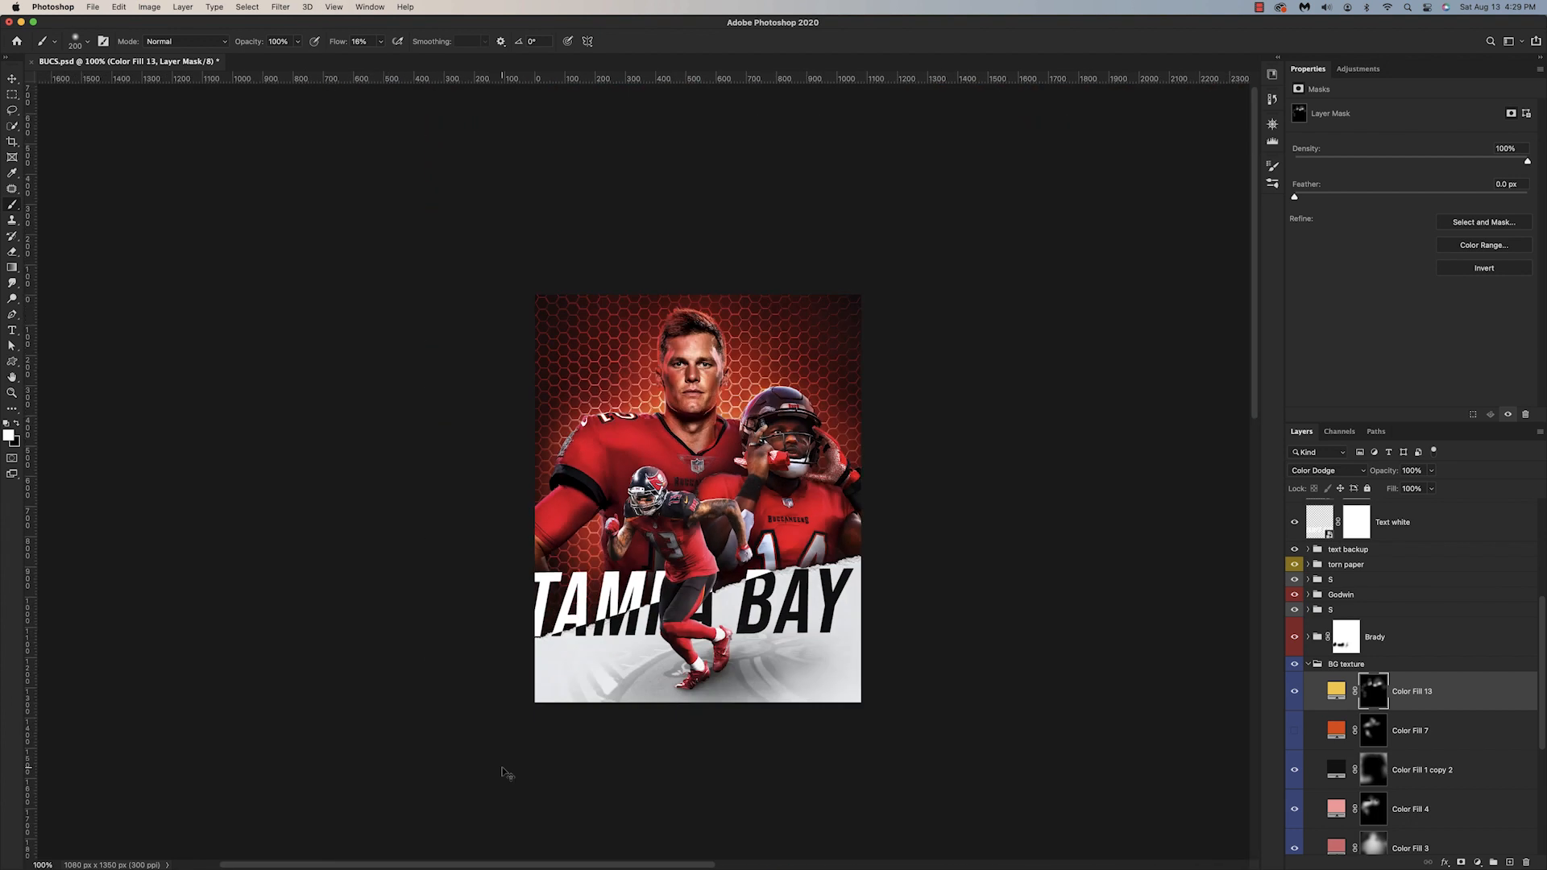
{"action": "key", "text": "bracketright"}
{"action": "key", "text": "bracketright"}
{"action": "key", "text": "bracketright"}
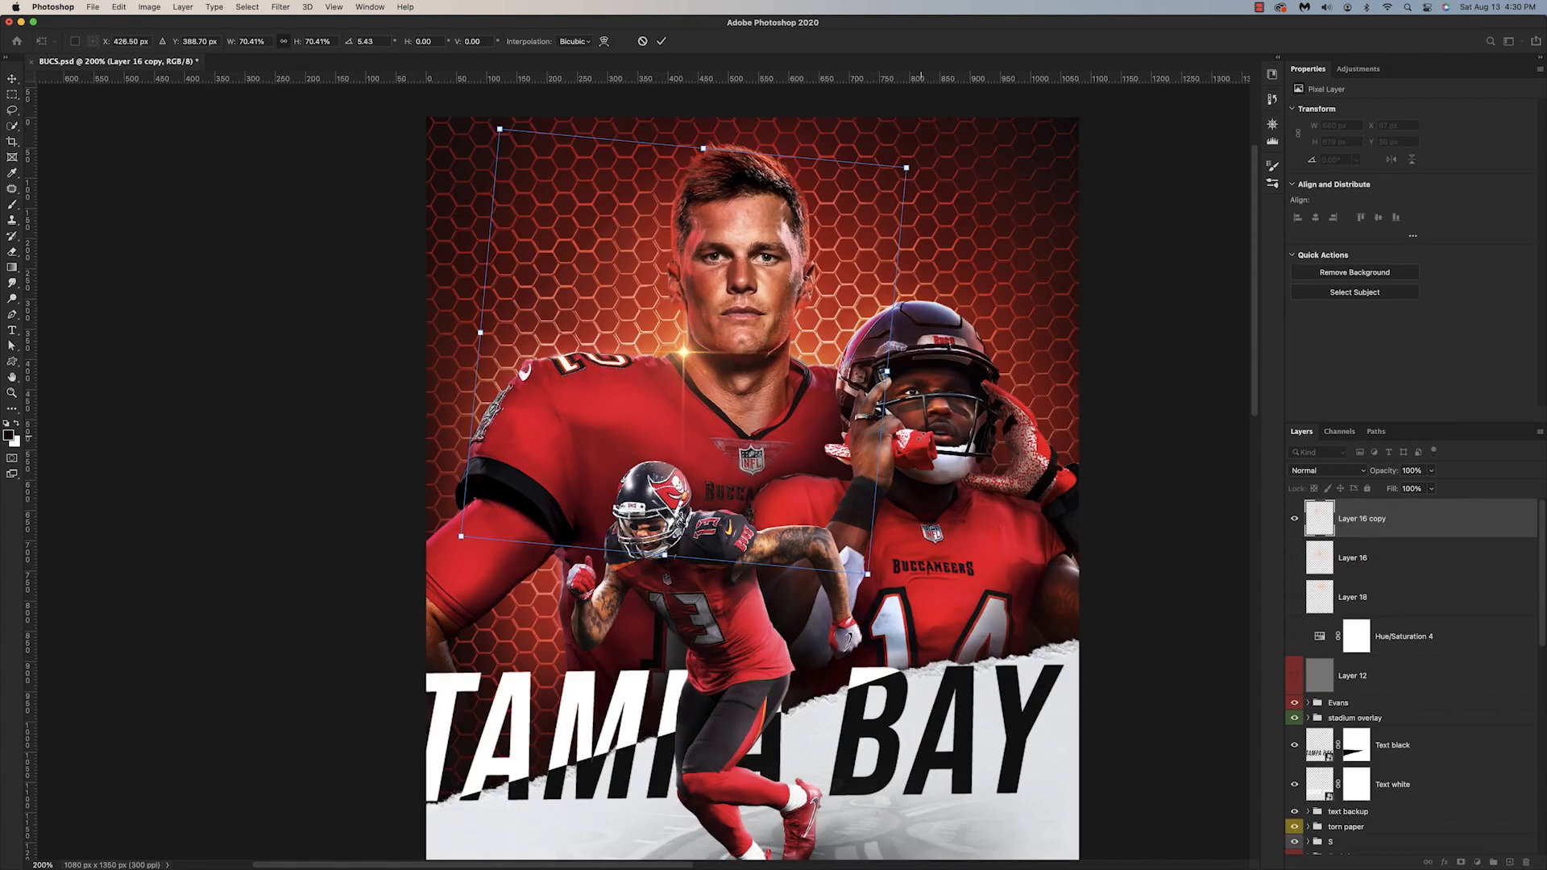
{"action": "left_click_drag", "start_coordinate": [954, 421], "coordinate": [933, 459]}
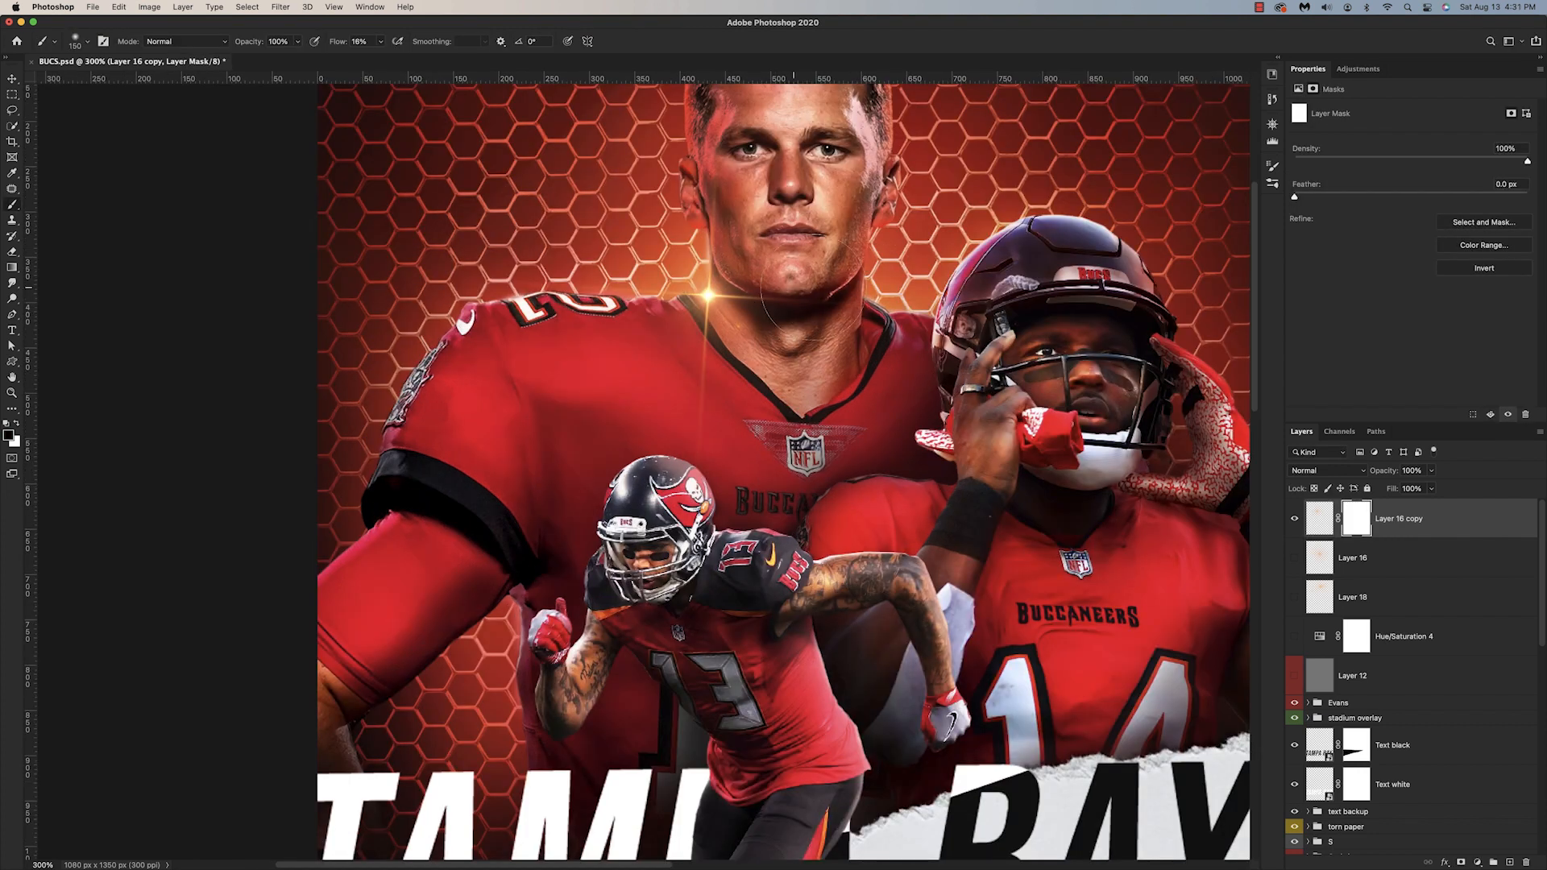
{"action": "left_click_drag", "start_coordinate": [814, 288], "coordinate": [731, 288]}
Step: Mask the Layer 16 copy flare with a smaller brush where it spills over Brady's jersey
{"action": "key", "text": "bracketleft"}
{"action": "key", "text": "bracketleft"}
{"action": "key", "text": "bracketleft"}
{"action": "key", "text": "bracketleft"}
{"action": "left_click_drag", "start_coordinate": [704, 361], "coordinate": [711, 382]}
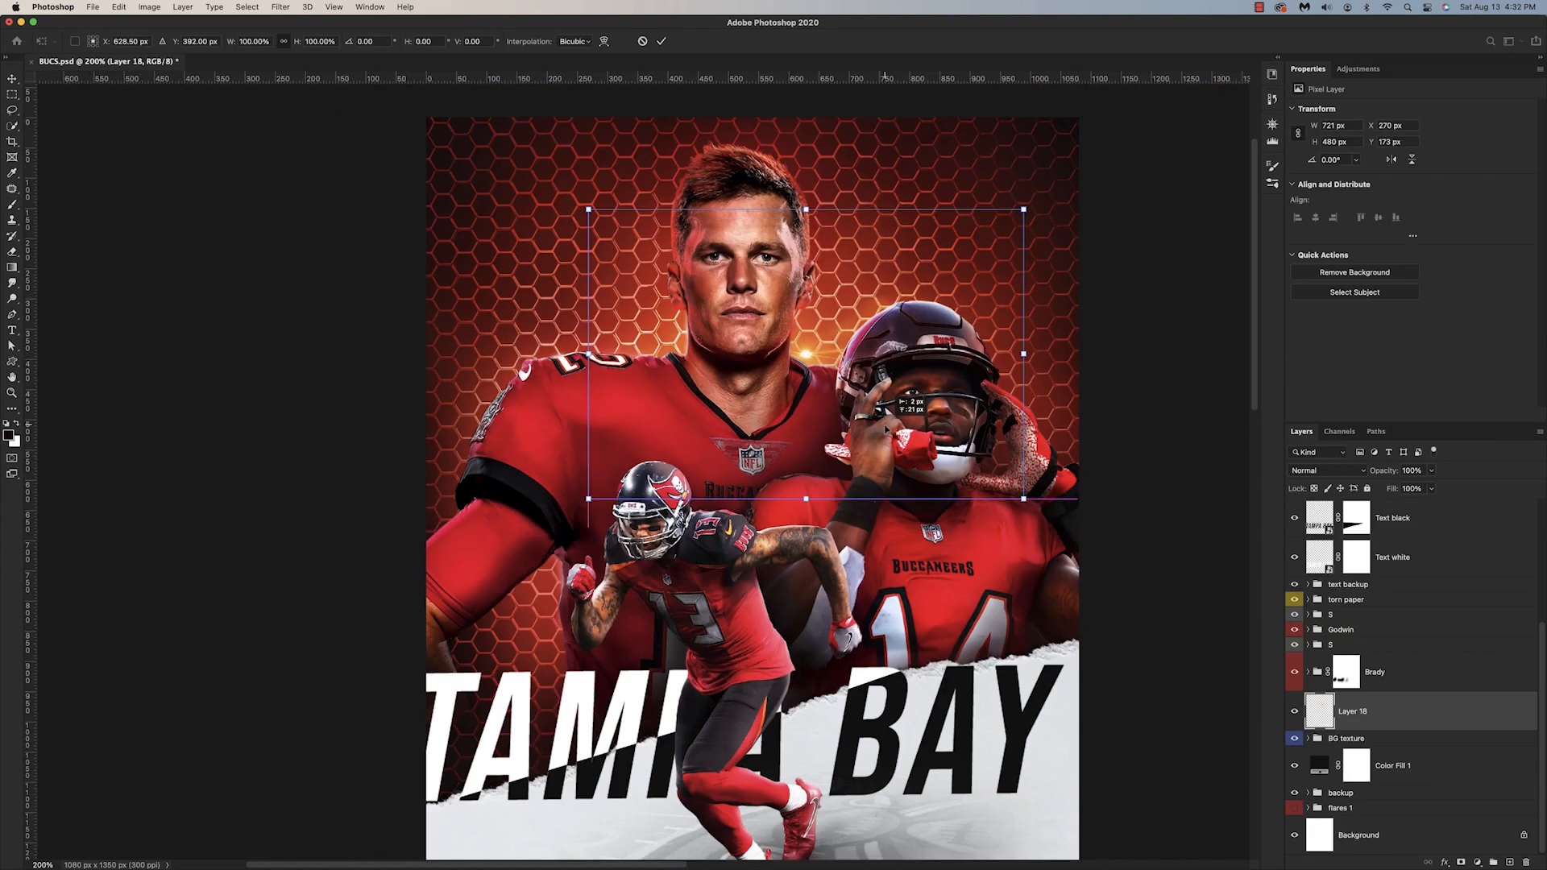
Step: Reposition the Layer 18 flare behind Brady, between his neck and Godwin's helmet
{"action": "left_click_drag", "start_coordinate": [887, 430], "coordinate": [890, 444]}
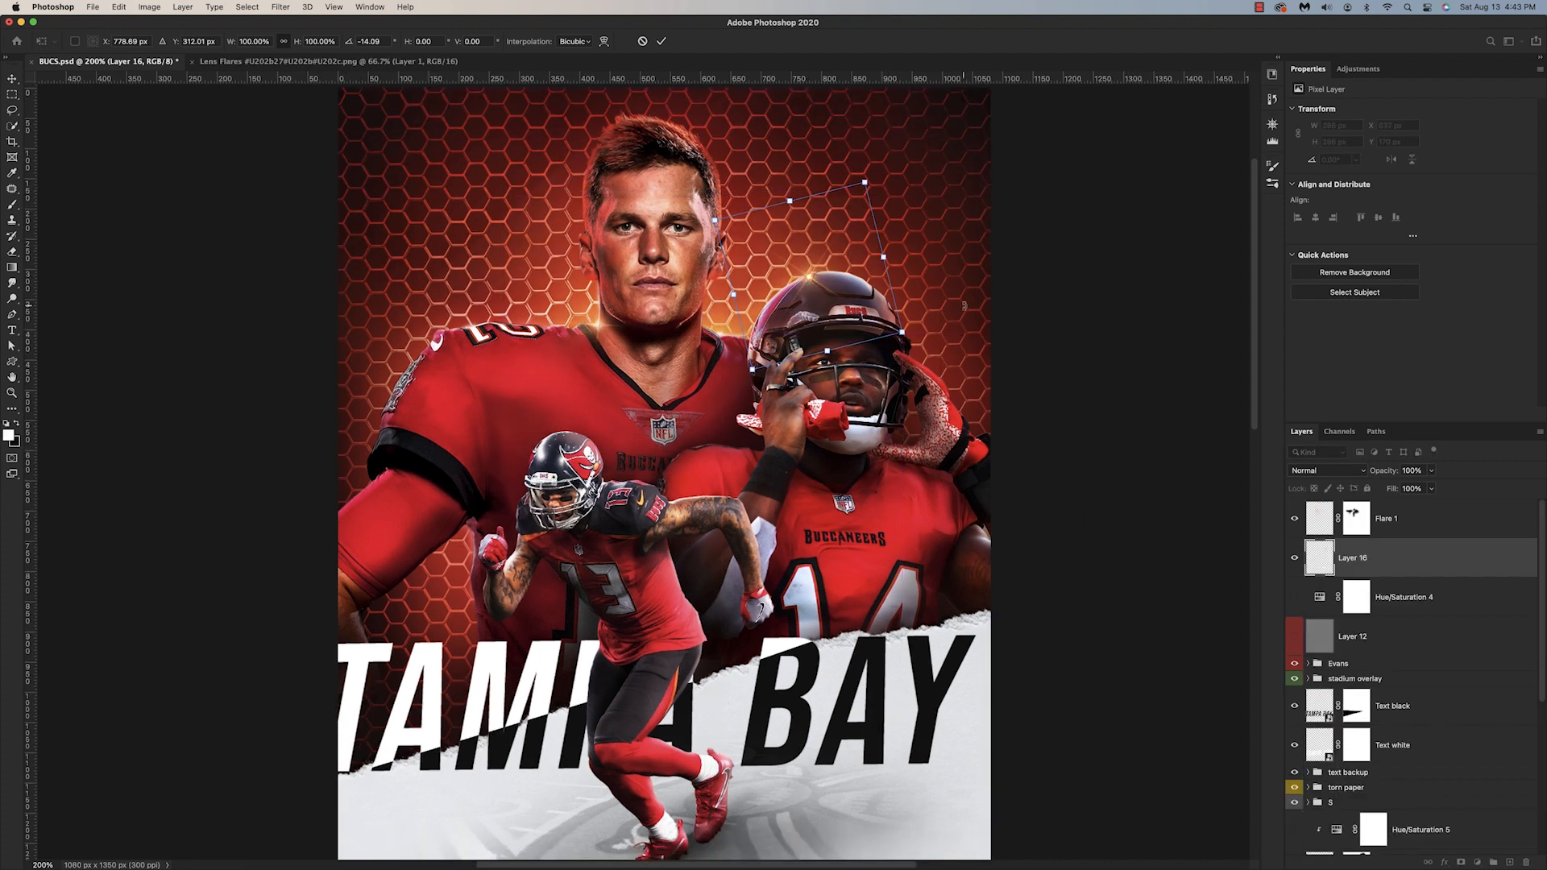
{"action": "left_click_drag", "start_coordinate": [963, 359], "coordinate": [959, 337]}
{"action": "key", "text": "Return"}
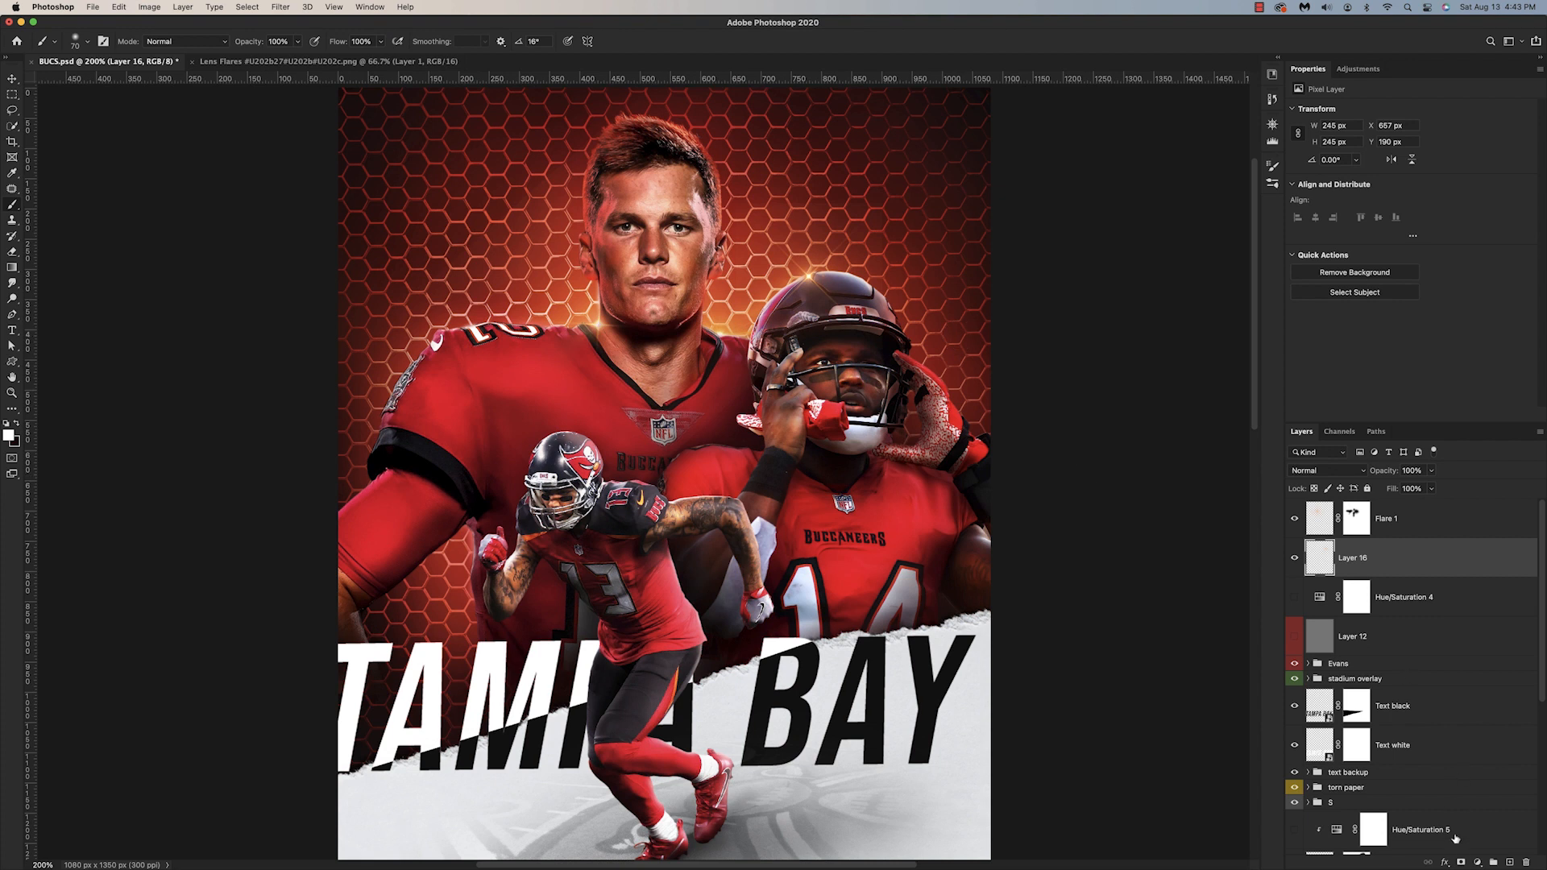
Step: Add a mask to the Layer 16 flare and paint away the part that overlaps Godwin's helmet
{"action": "left_click", "coordinate": [1461, 863]}
{"action": "mouse_move", "coordinate": [808, 280]}
{"action": "left_mouse_down"}
{"action": "mouse_move", "coordinate": [830, 298]}
{"action": "mouse_move", "coordinate": [786, 334]}
{"action": "mouse_move", "coordinate": [814, 298]}
{"action": "left_mouse_up"}
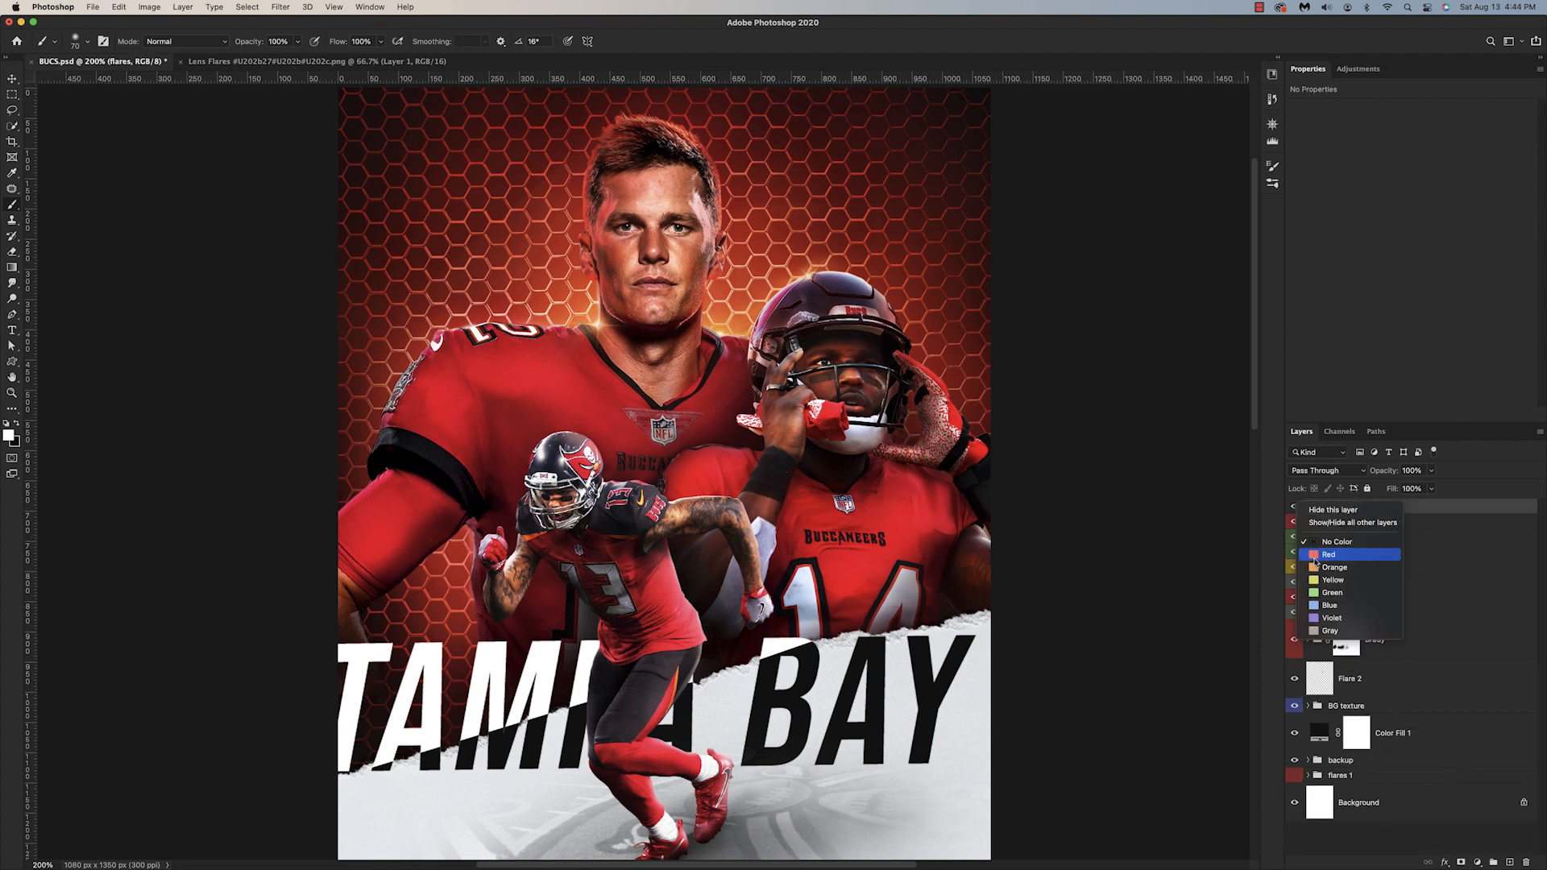
{"action": "left_click", "coordinate": [1349, 565]}
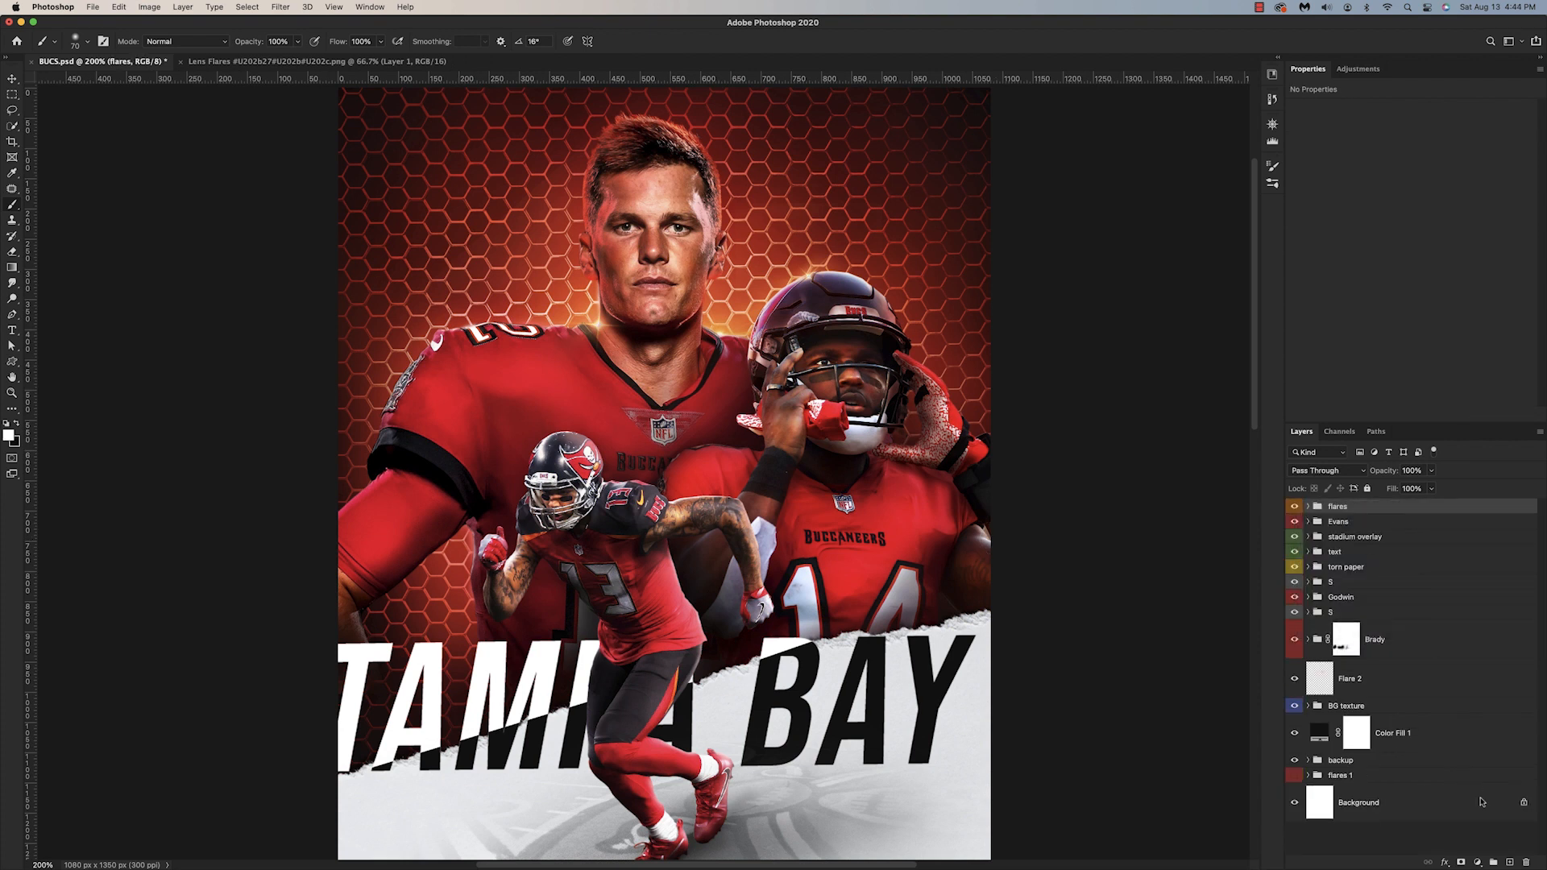
Step: Stamp all visible layers onto a new layer above the flares group and convert it to a smart object
{"action": "left_click", "coordinate": [1512, 863]}
{"action": "key", "text": "super+alt+shift+e"}
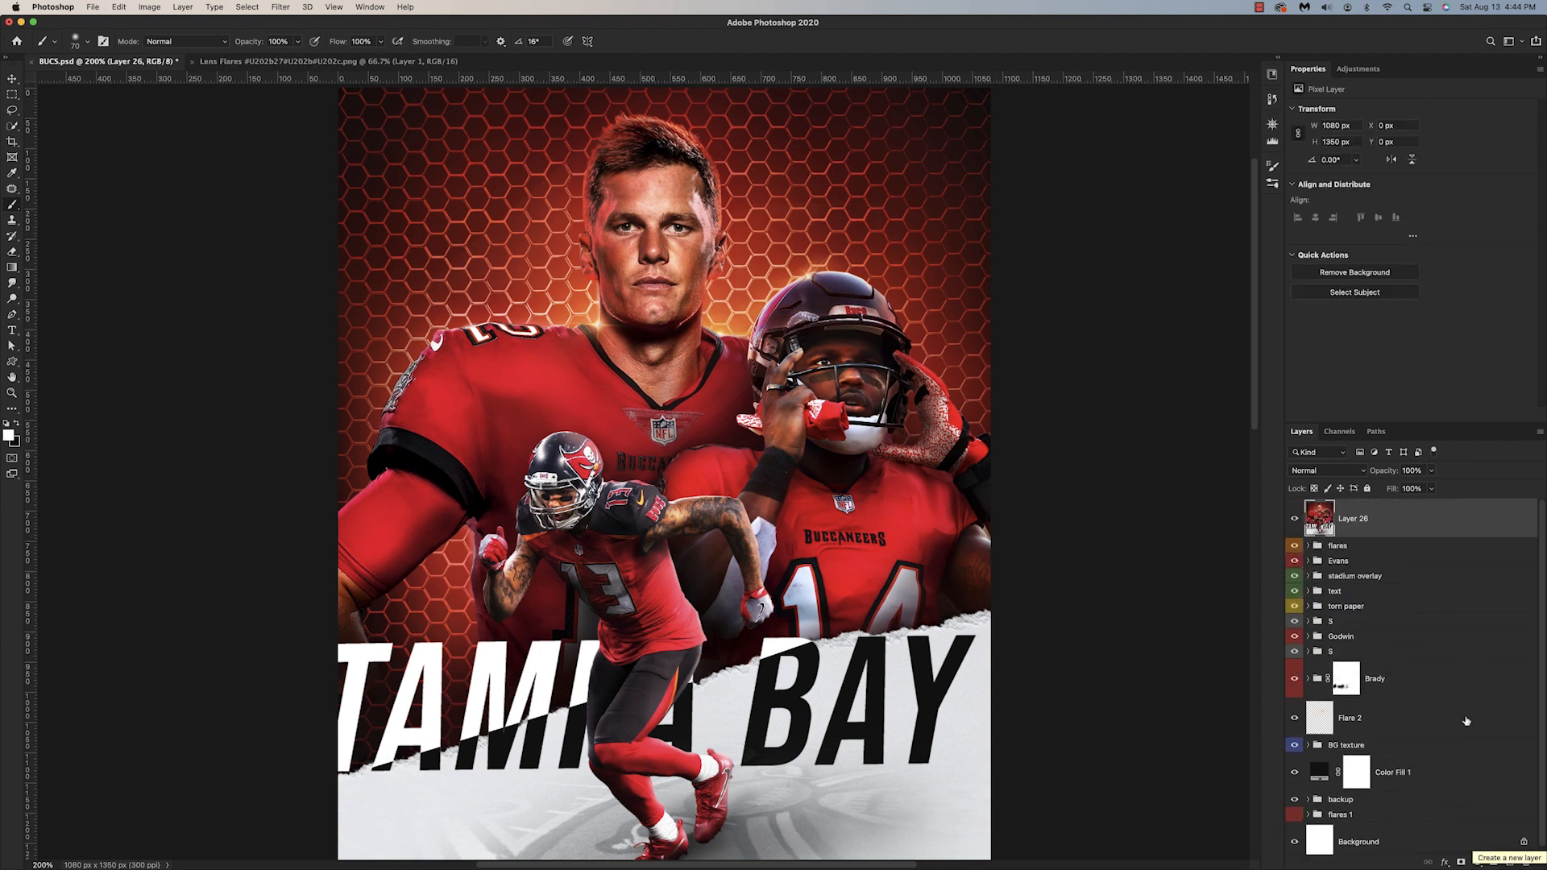
{"action": "right_click", "coordinate": [1412, 533]}
{"action": "left_click", "coordinate": [1319, 456]}
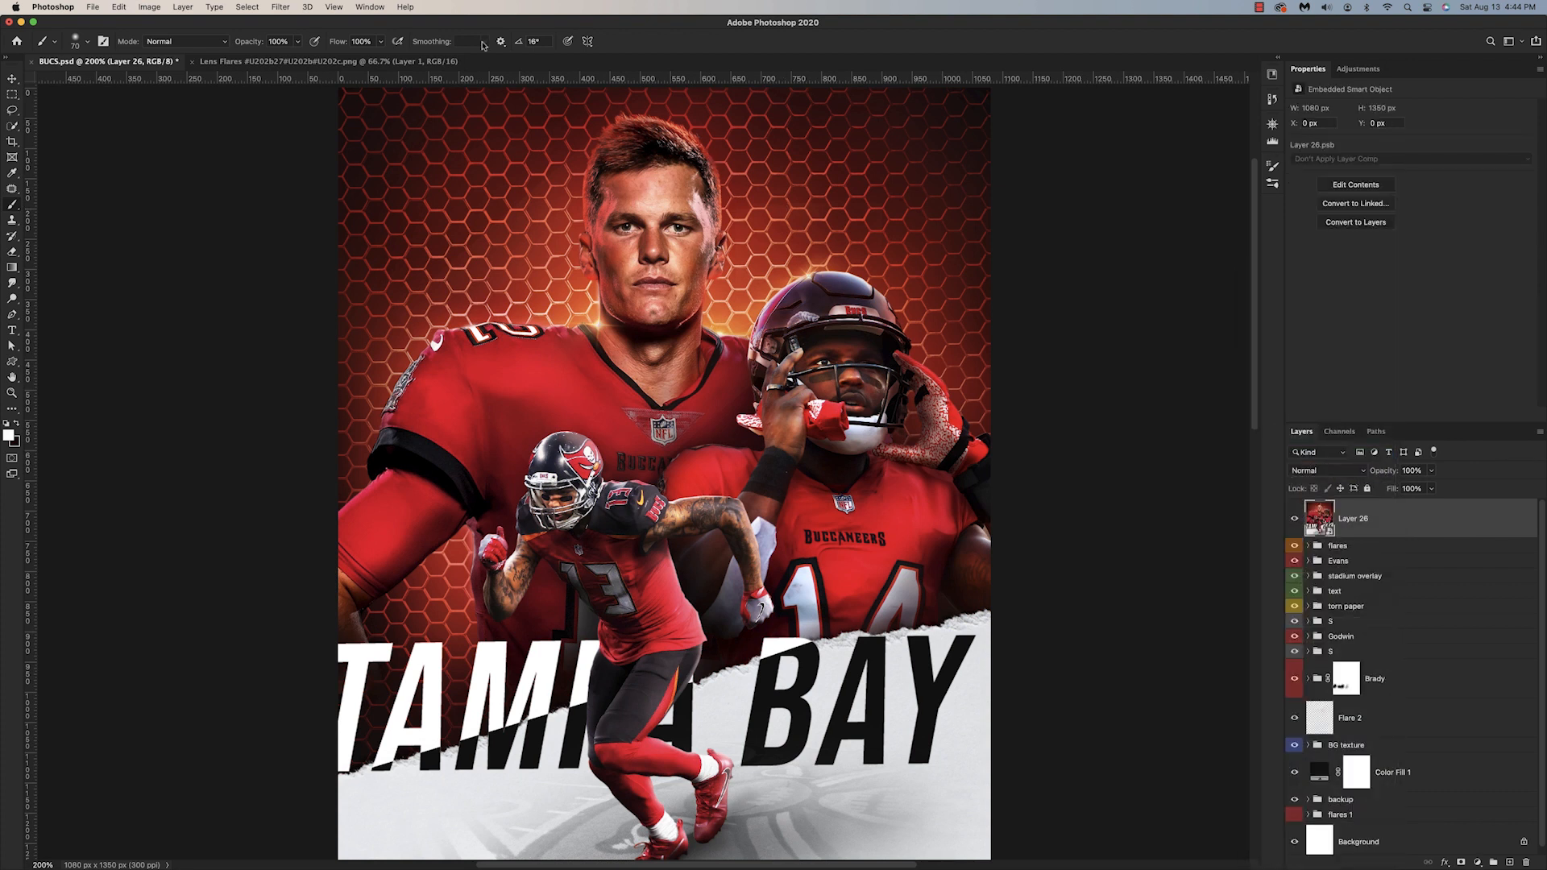
Step: Open the Camera Raw Filter on the merged smart object and set Contrast +17, Highlights +25 and Blacks +3
{"action": "left_click", "coordinate": [279, 7]}
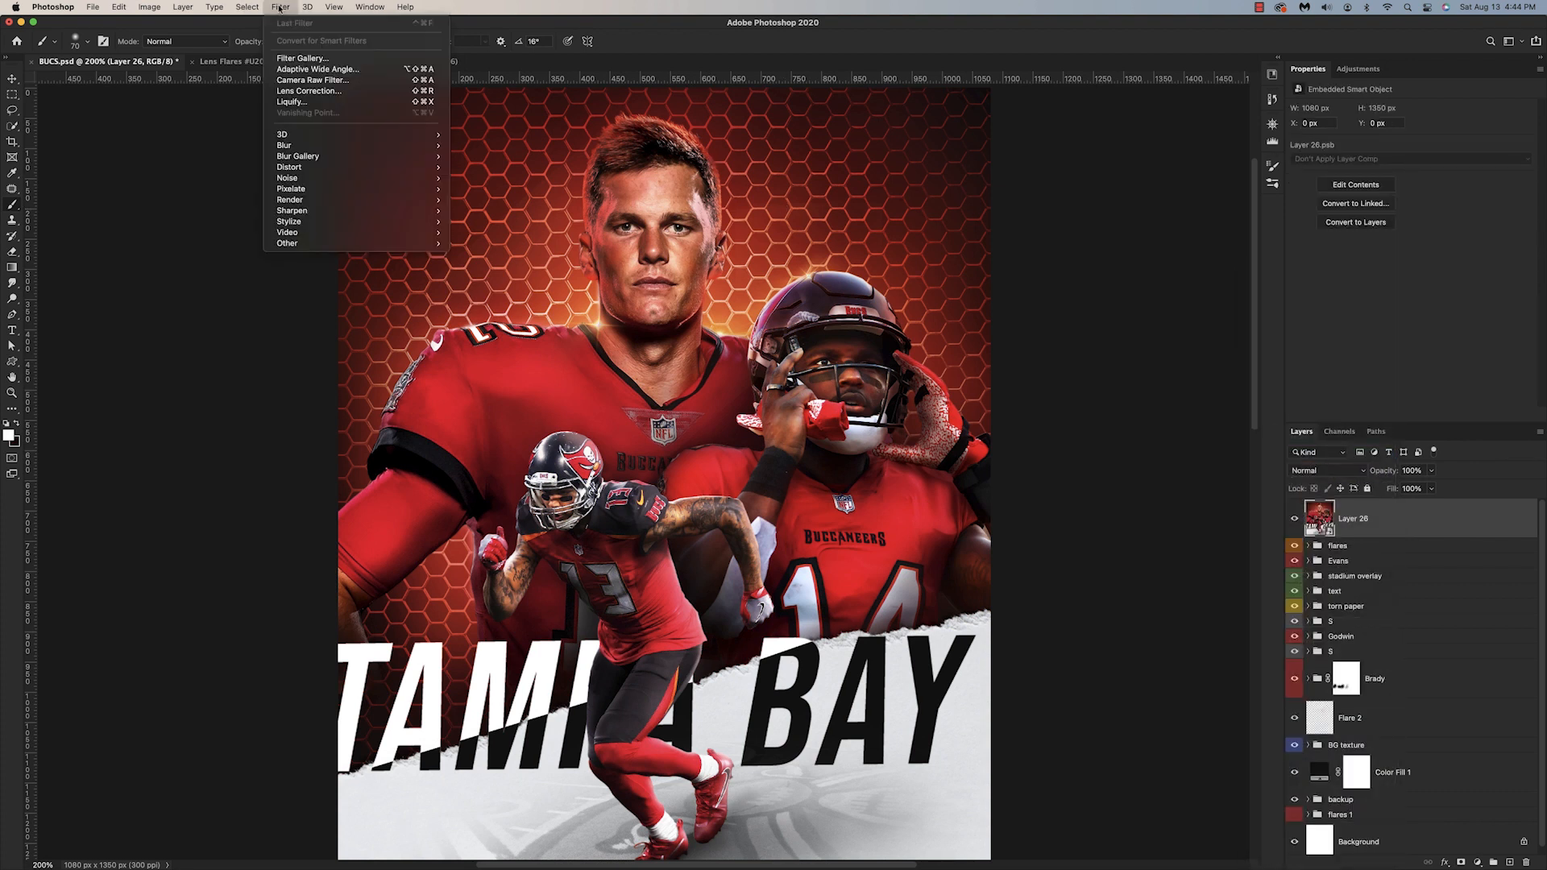
{"action": "left_click", "coordinate": [300, 75]}
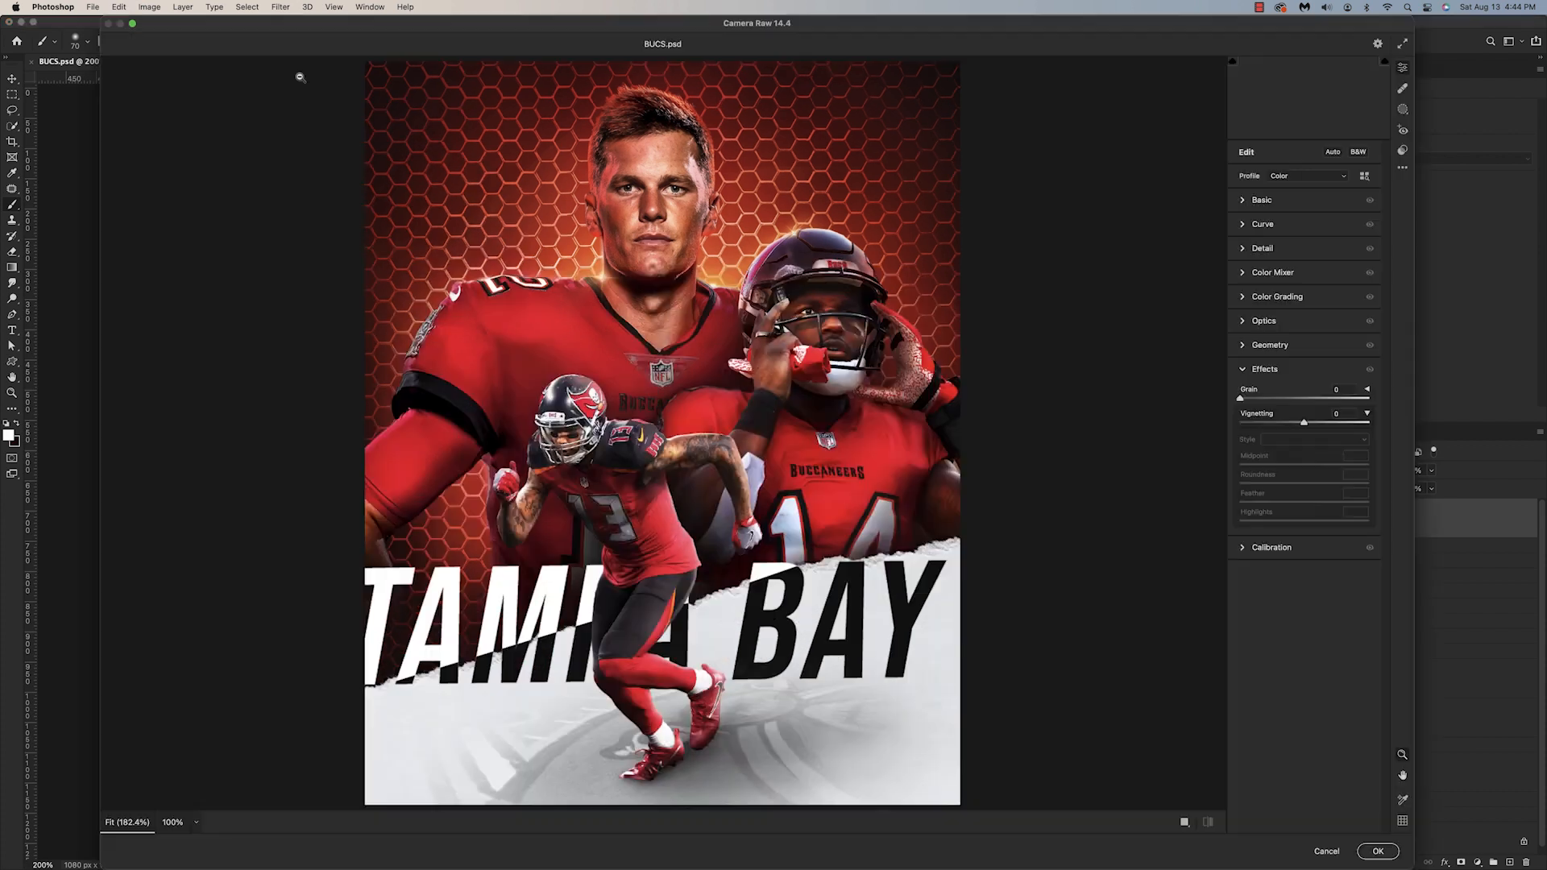
{"action": "left_click", "coordinate": [1262, 200]}
{"action": "left_click_drag", "start_coordinate": [1304, 316], "coordinate": [1320, 338]}
{"action": "mouse_move", "coordinate": [1306, 393]}
{"action": "left_mouse_down"}
{"action": "mouse_move", "coordinate": [1279, 393]}
{"action": "mouse_move", "coordinate": [1333, 387]}
{"action": "mouse_move", "coordinate": [1306, 390]}
{"action": "left_mouse_up"}
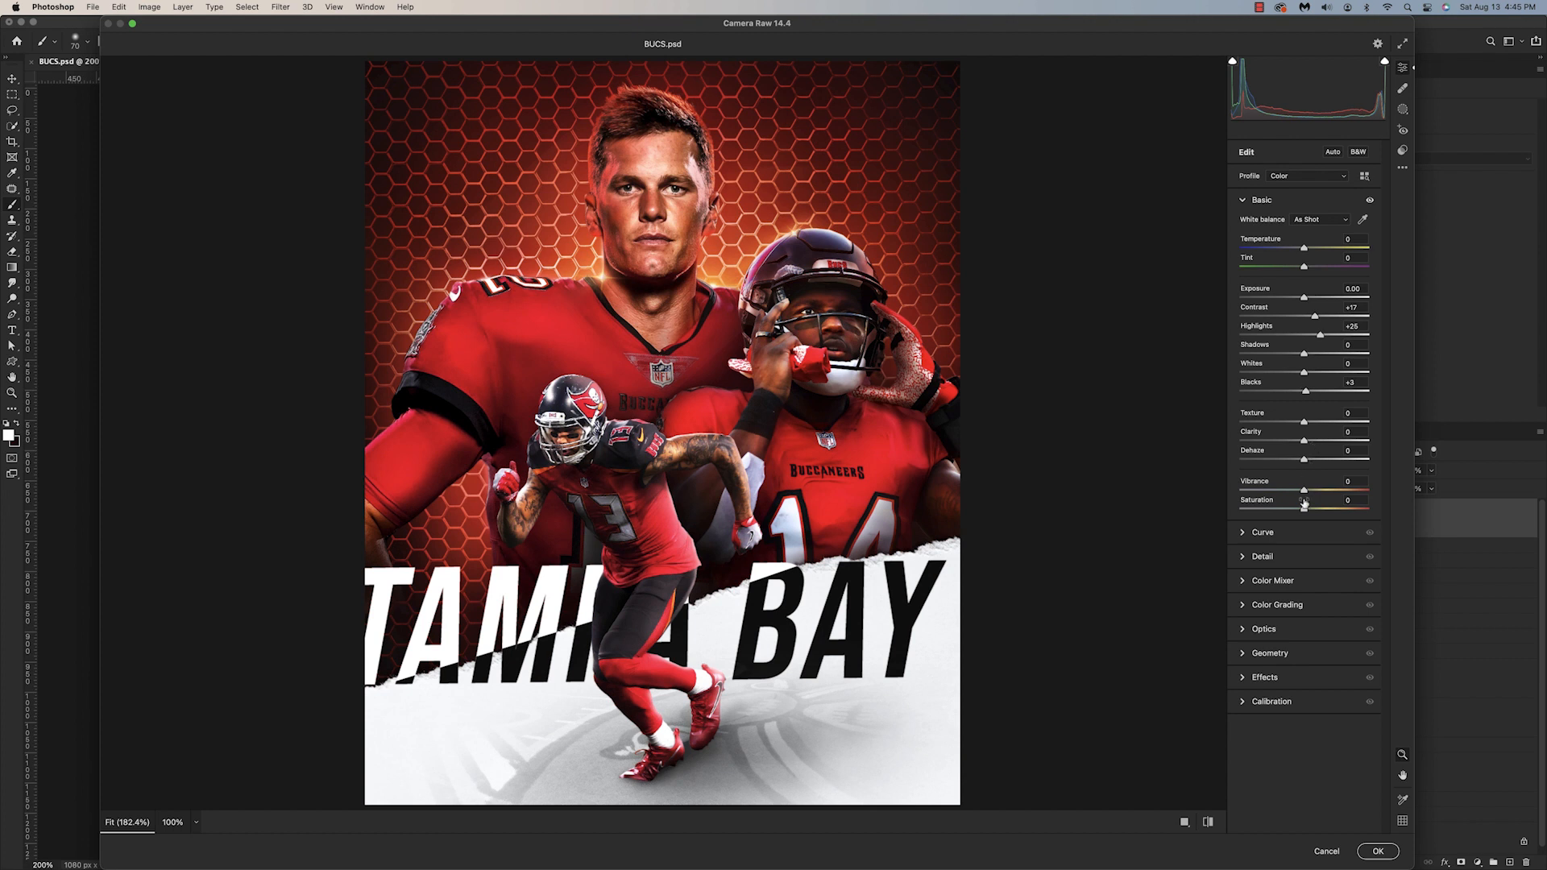
Step: Set Camera Raw Sharpening to 35 and Grain to 8, and apply the filter
{"action": "left_click", "coordinate": [1272, 554]}
{"action": "mouse_move", "coordinate": [1240, 281]}
{"action": "left_mouse_down"}
{"action": "mouse_move", "coordinate": [1281, 281]}
{"action": "mouse_move", "coordinate": [1268, 283]}
{"action": "left_mouse_up"}
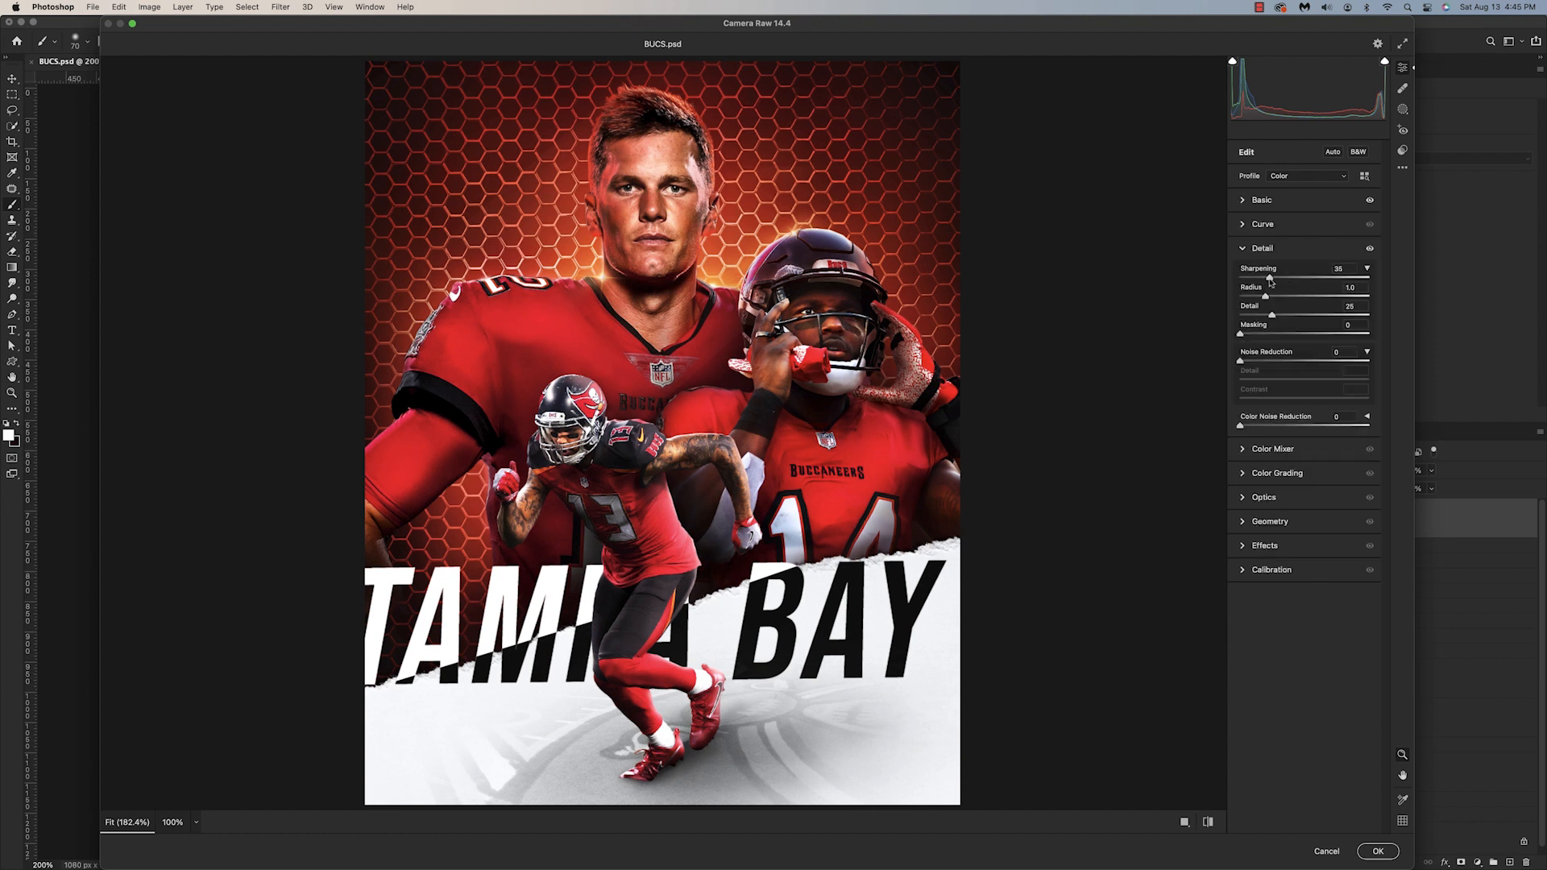
{"action": "left_click", "coordinate": [1264, 545]}
{"action": "mouse_move", "coordinate": [1241, 399]}
{"action": "left_mouse_down"}
{"action": "mouse_move", "coordinate": [1279, 400]}
{"action": "mouse_move", "coordinate": [1255, 403]}
{"action": "left_mouse_up"}
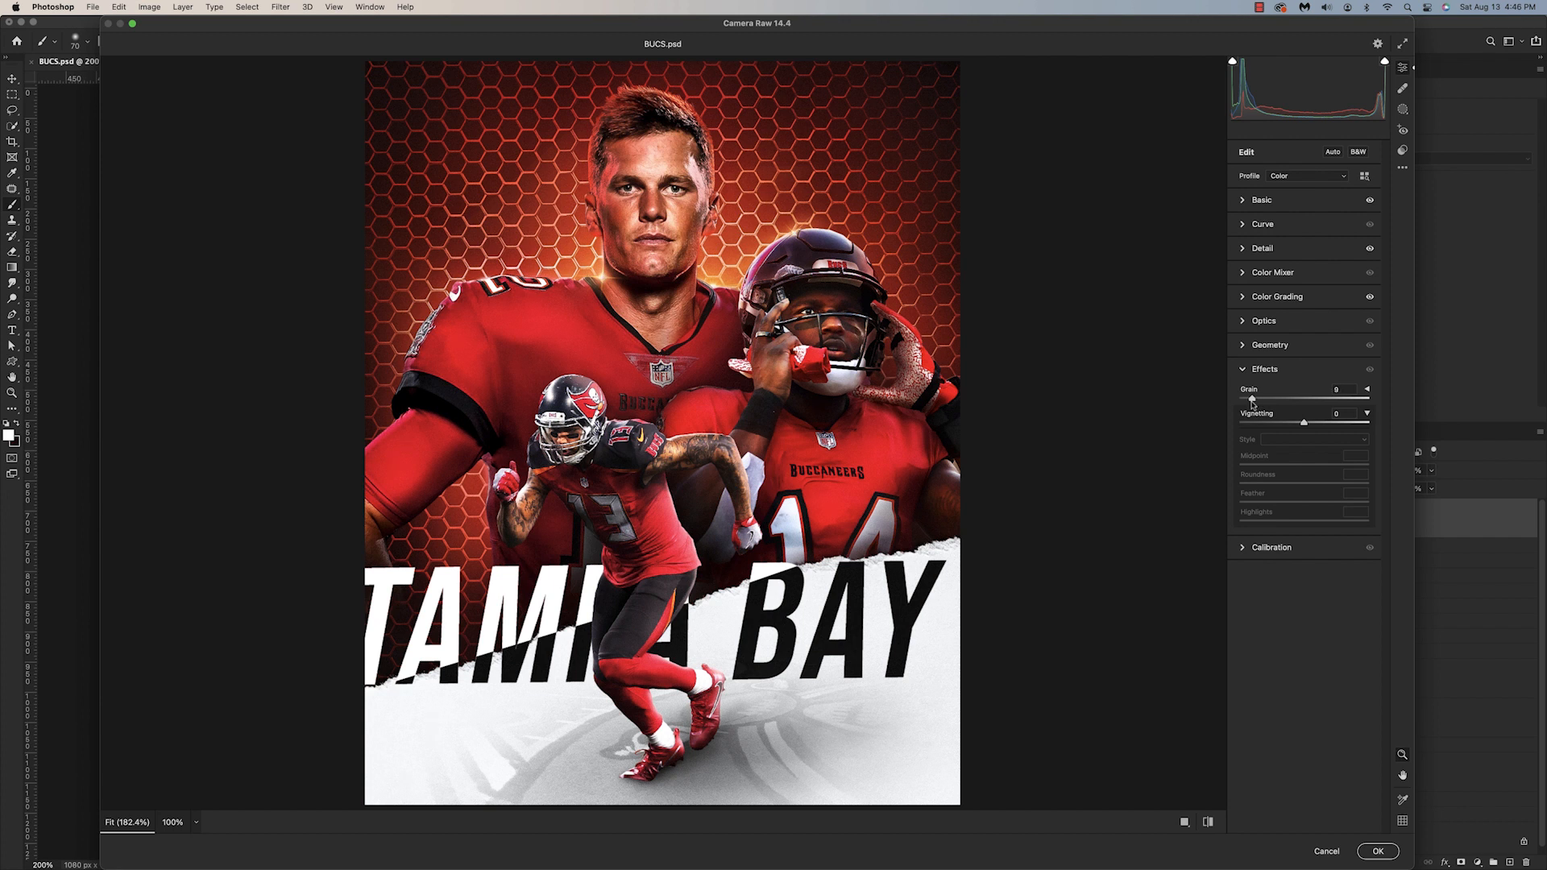
{"action": "key", "text": "Return"}
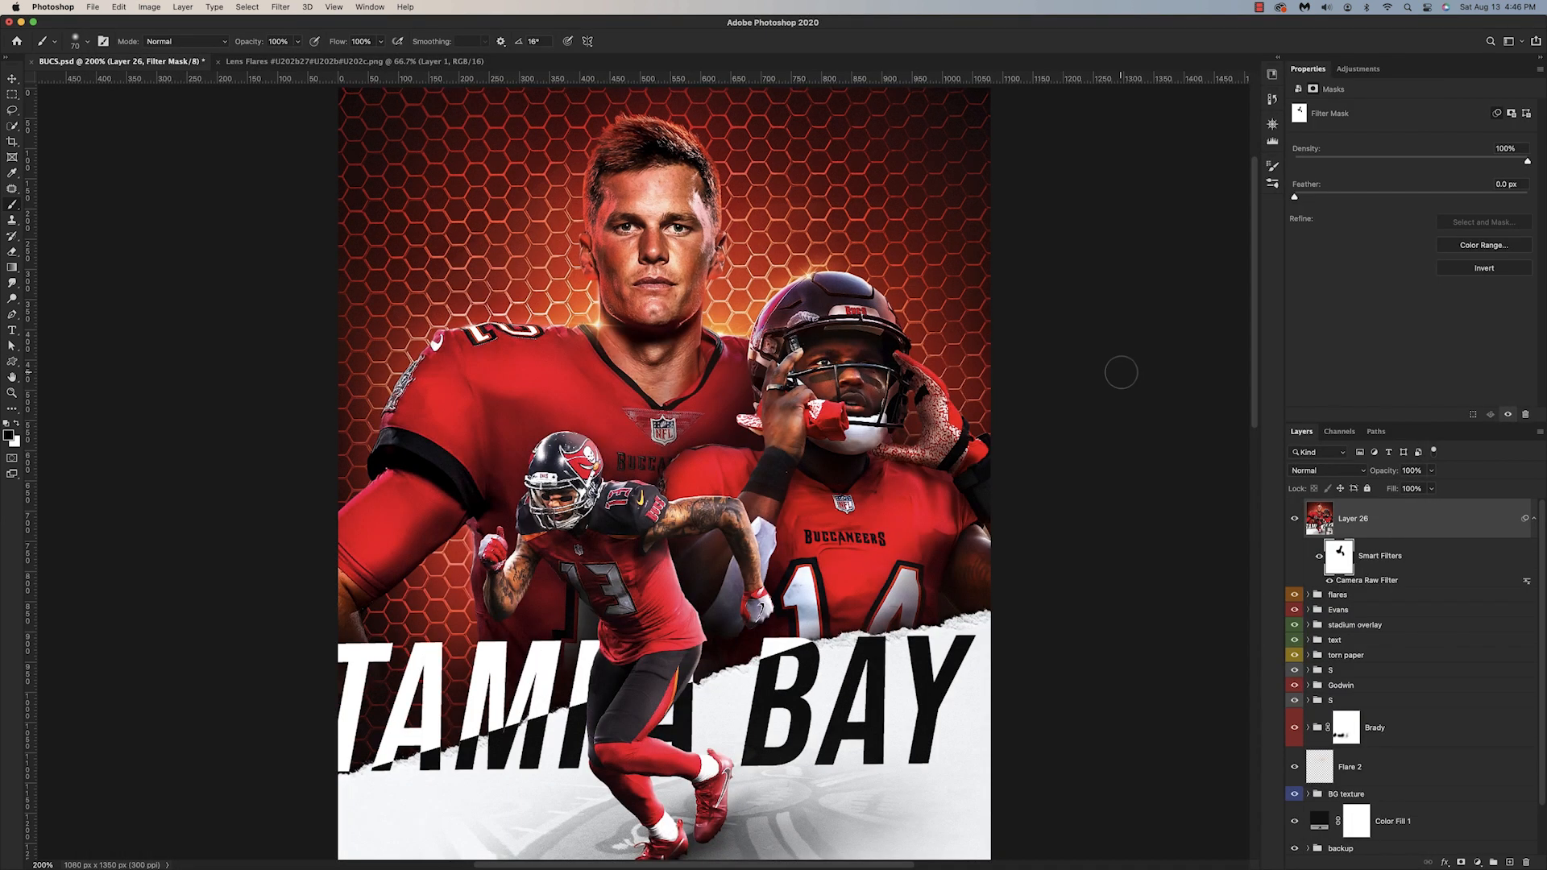